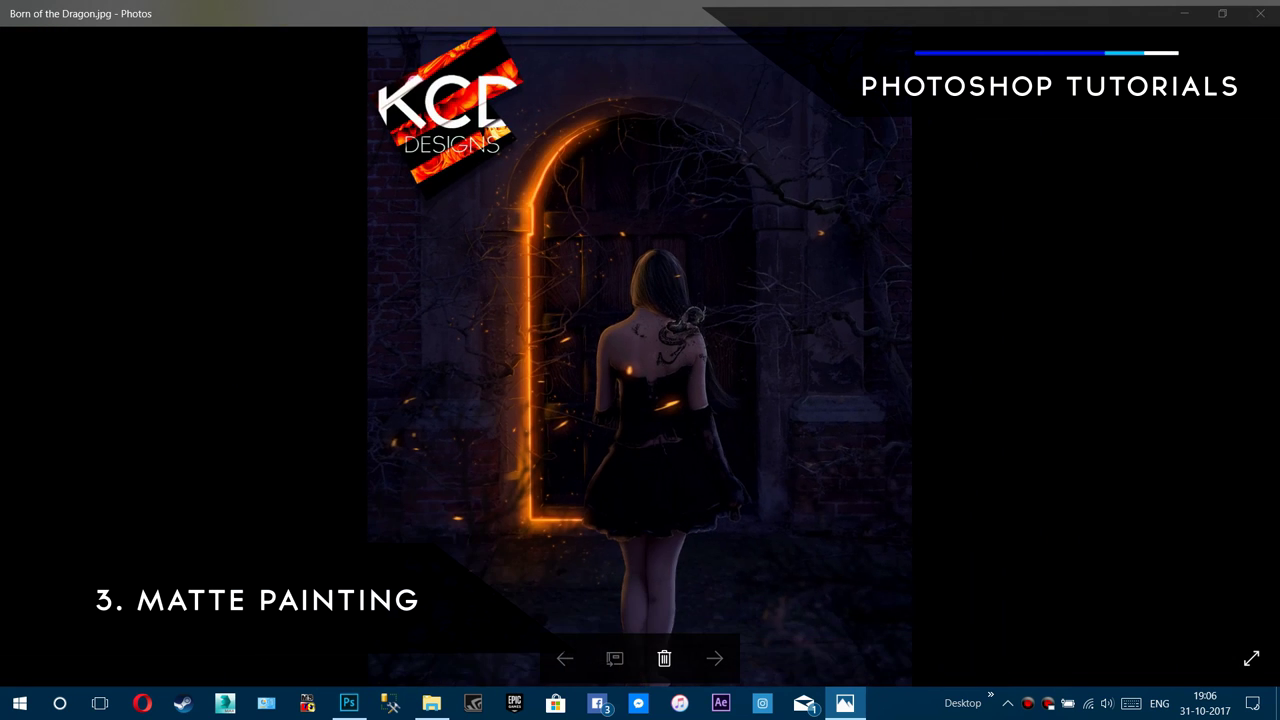
Step: Review the finished Born of the Dragon artwork, close it, and browse the stock images starting from creepy-door.jpg
scroll(640, 356, "down", 1)
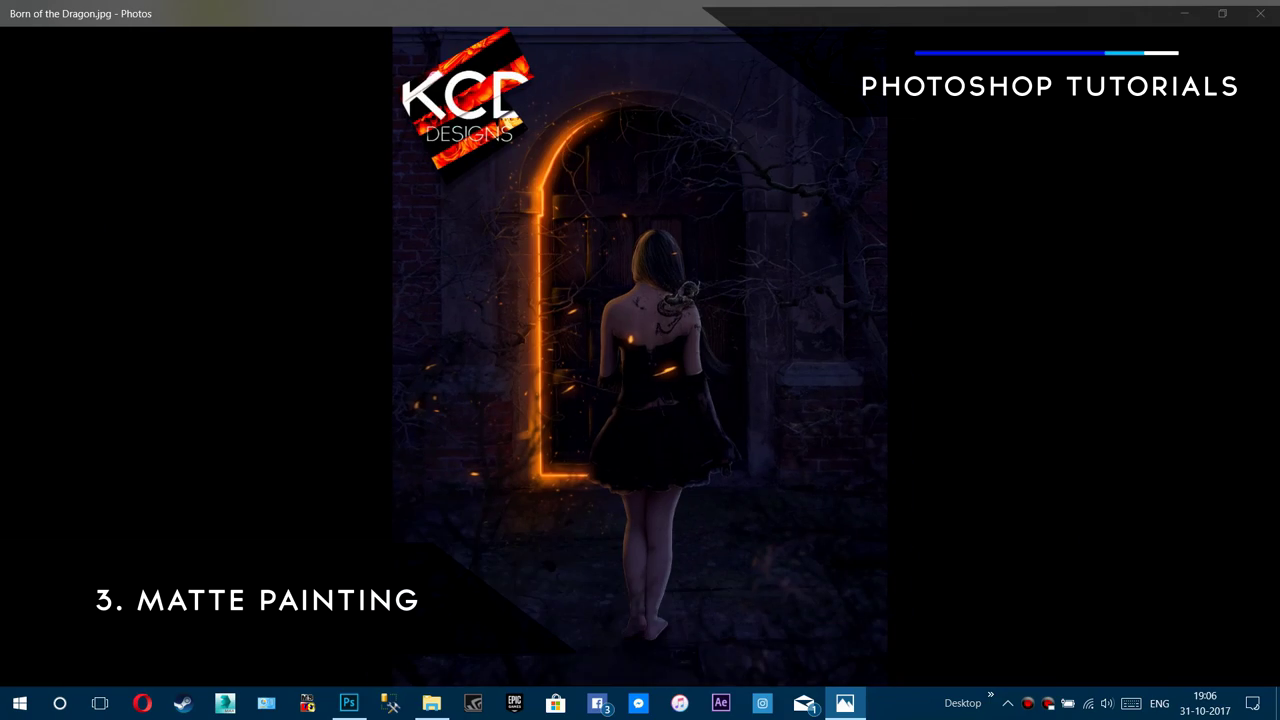
left_click(1260, 13)
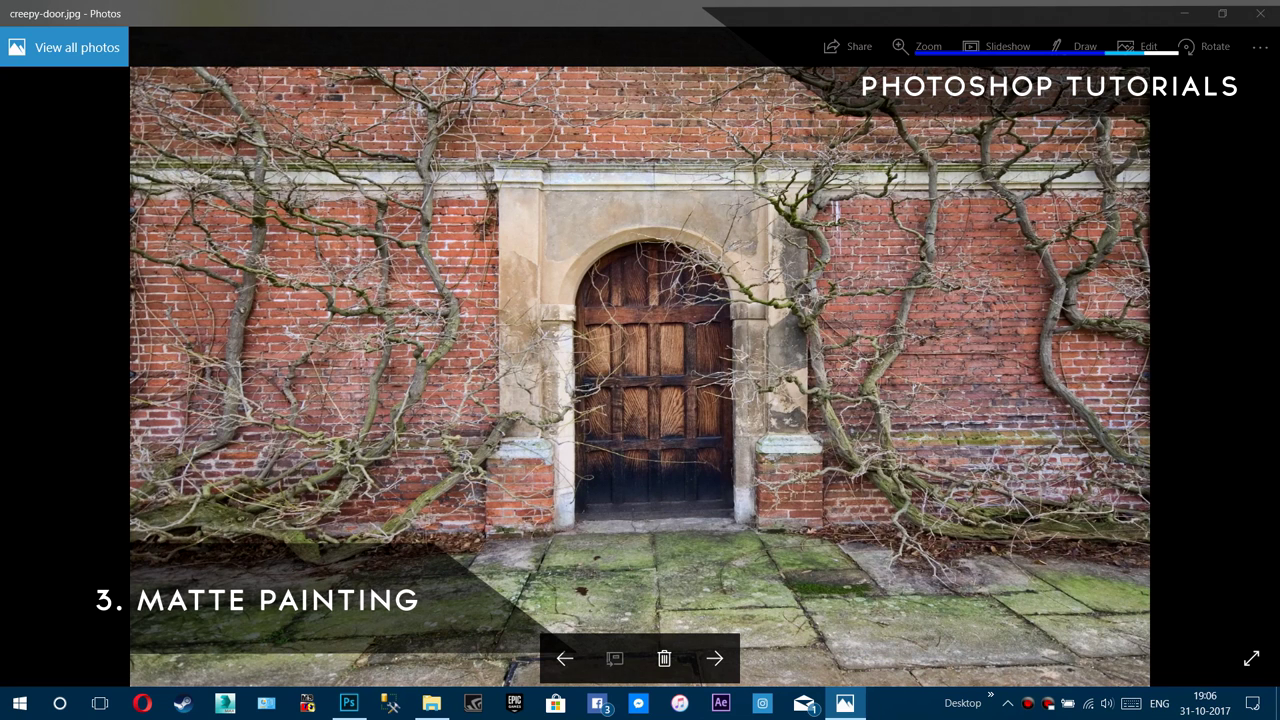
key("Right")
key("Right")
key("Right")
key("Right")
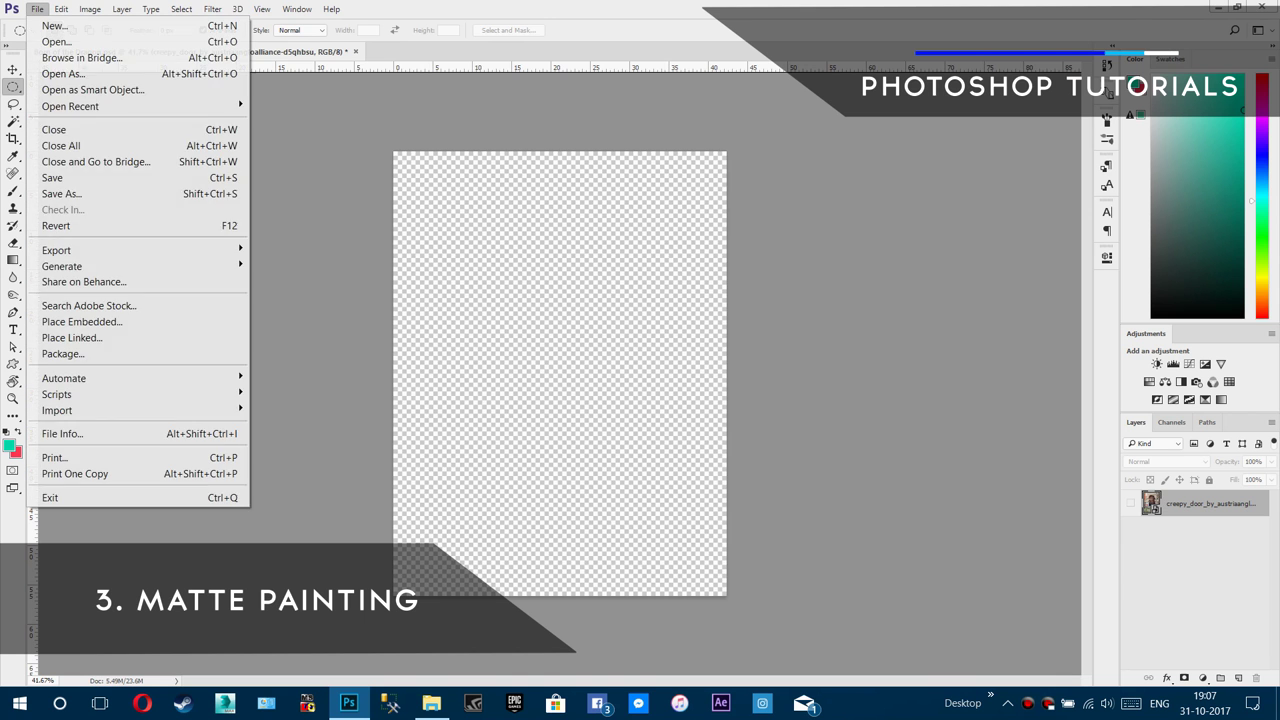
Step: Switch to Photoshop and create a new document 1200 pixels wide and 1600 pixels high
key("ctrl+n")
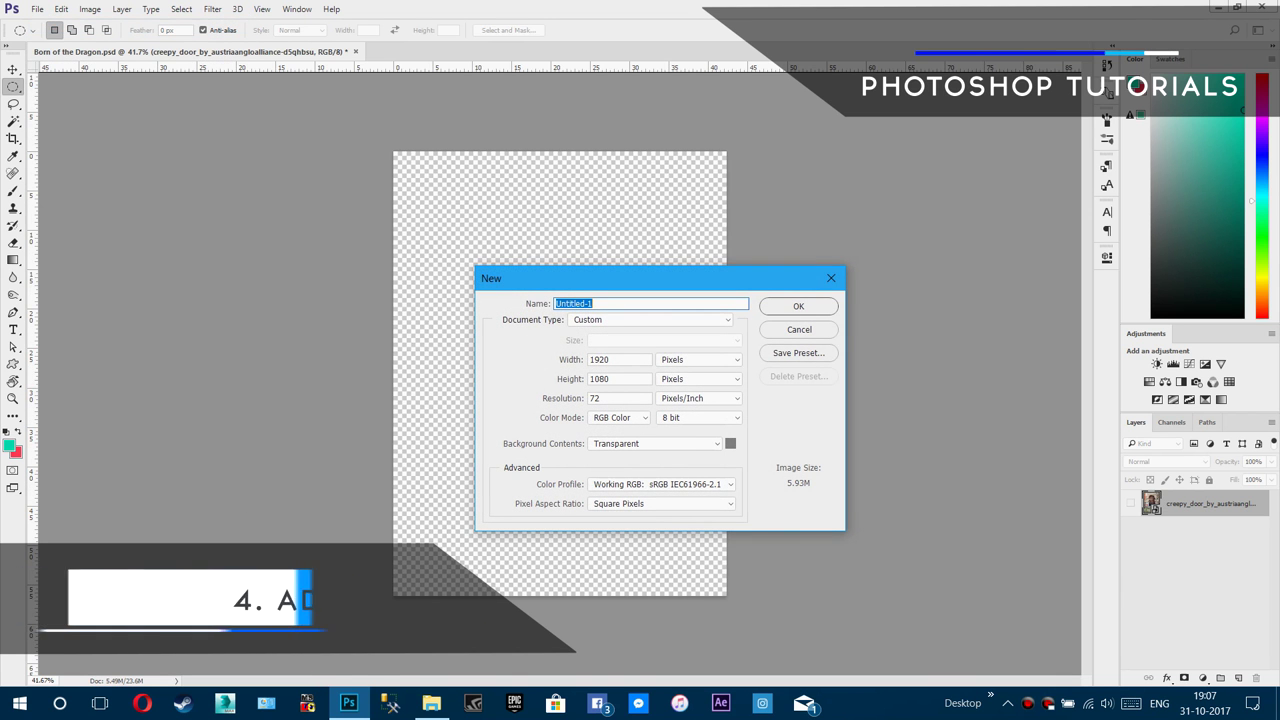
key("Tab")
type("1200")
key("Tab")
key("Tab")
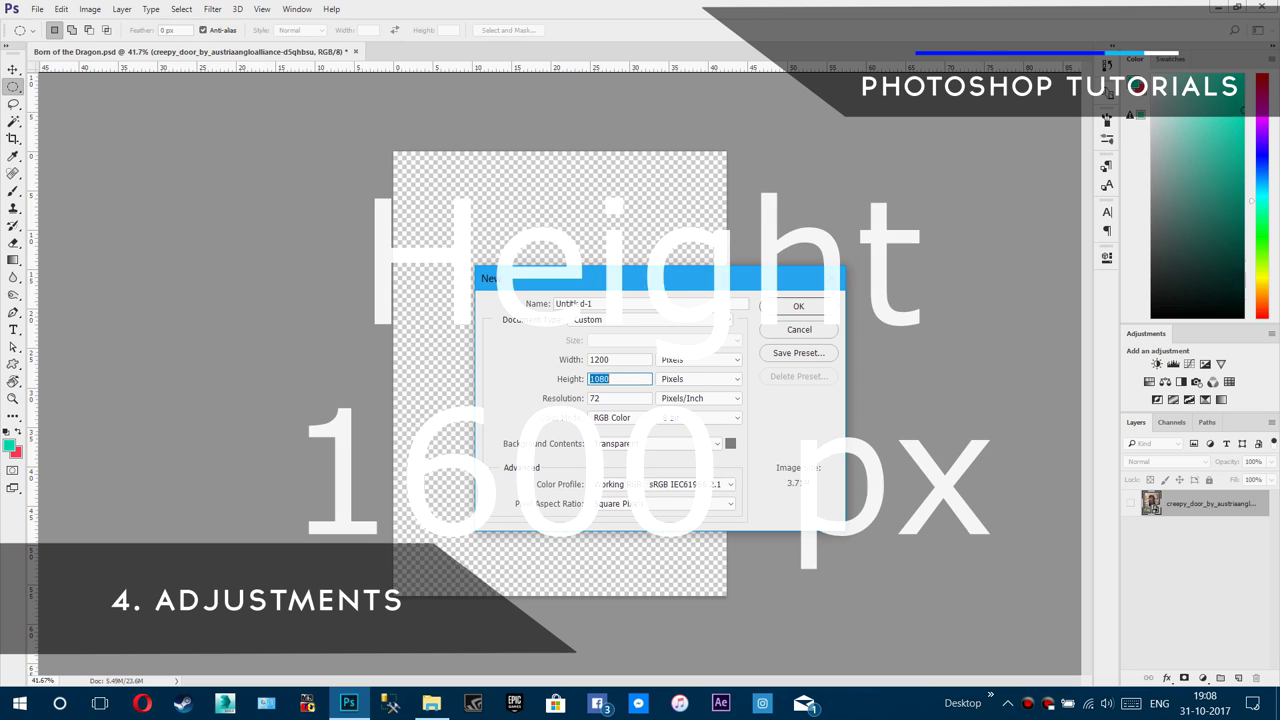
type("1600")
key("Return")
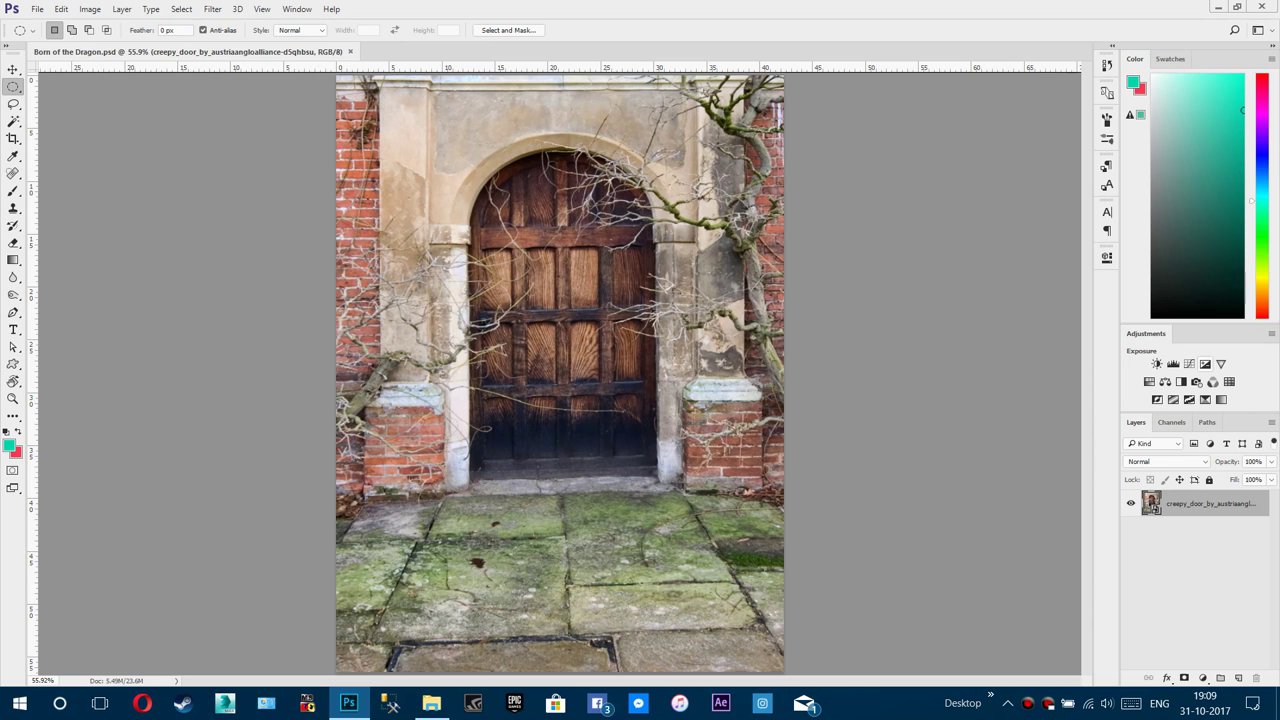
Step: Add an Exposure adjustment layer above the creepy door image
left_click(1205, 364)
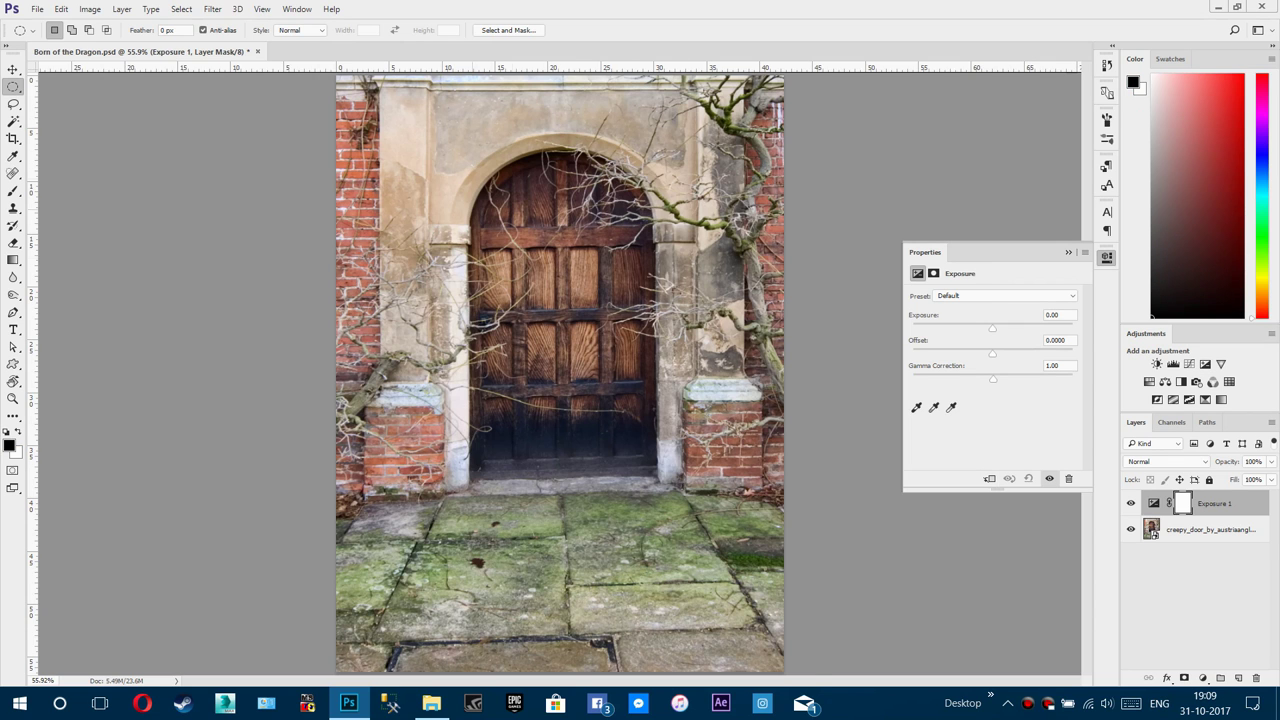
scroll(560, 372, "up", 2)
scroll(360, 182, "down", 2)
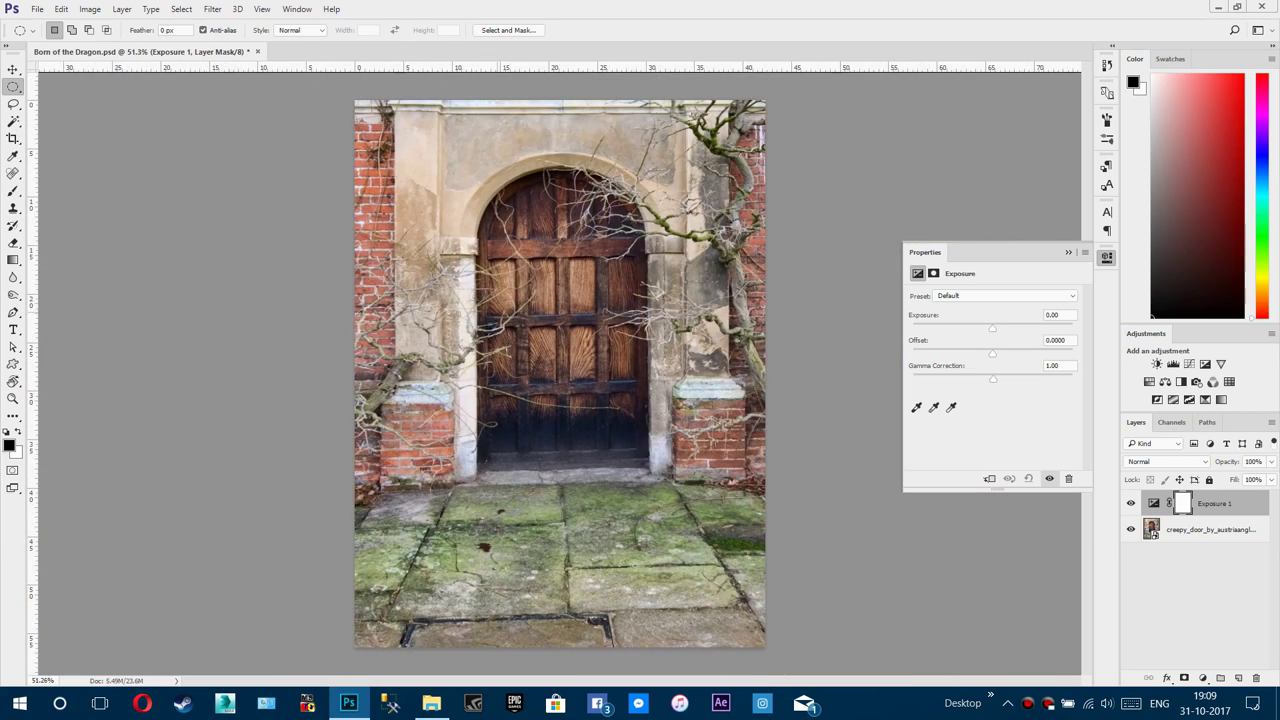
scroll(578, 373, "up", 2)
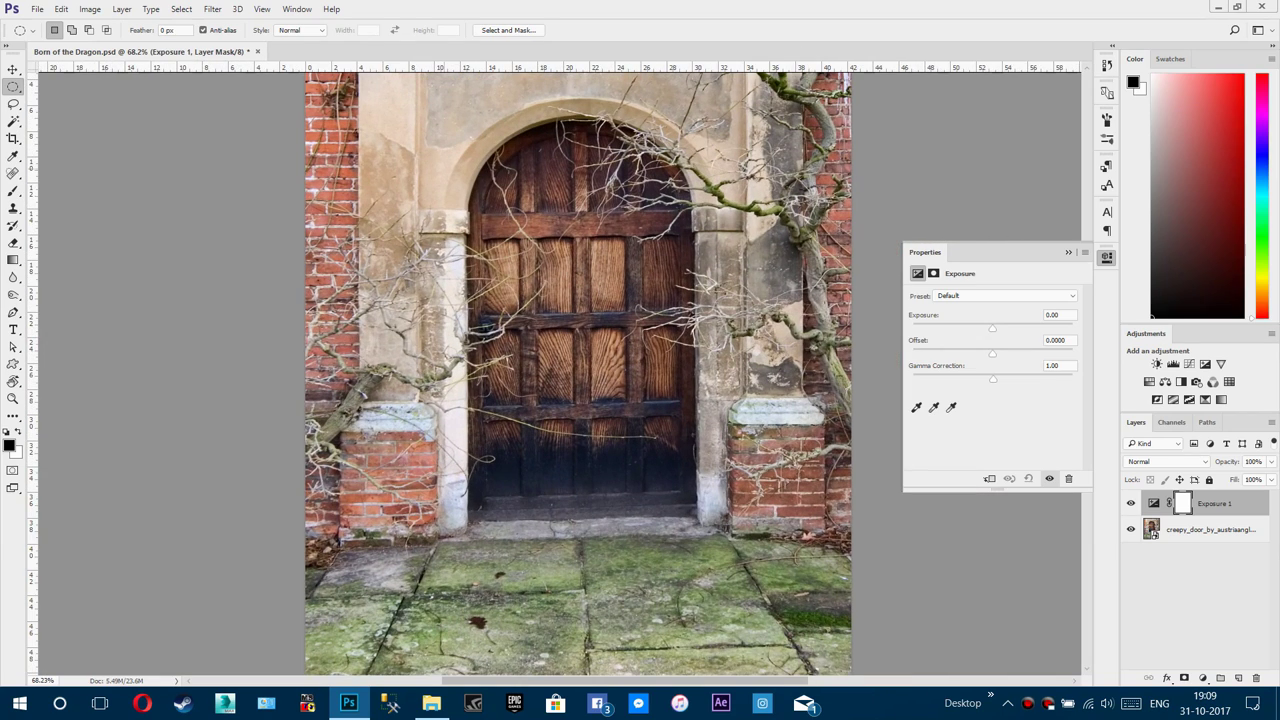
scroll(510, 320, "down", 2)
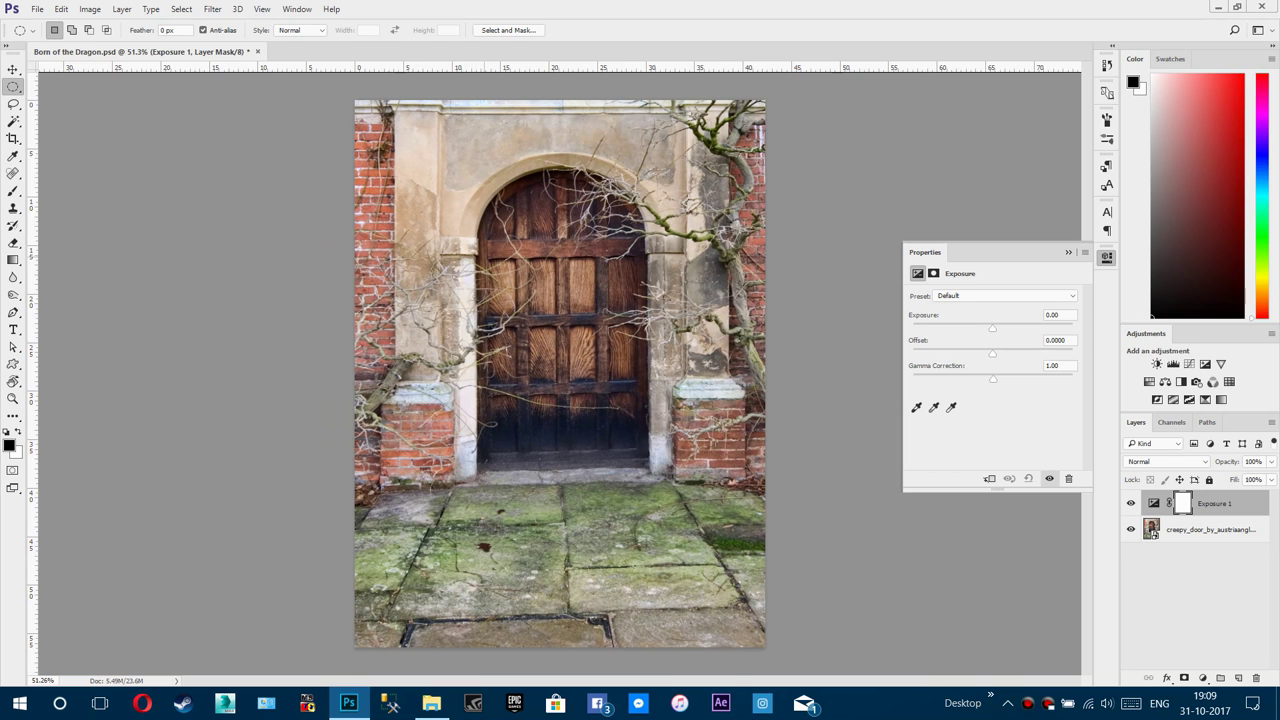
scroll(528, 320, "up", 1)
scroll(483, 320, "down", 1)
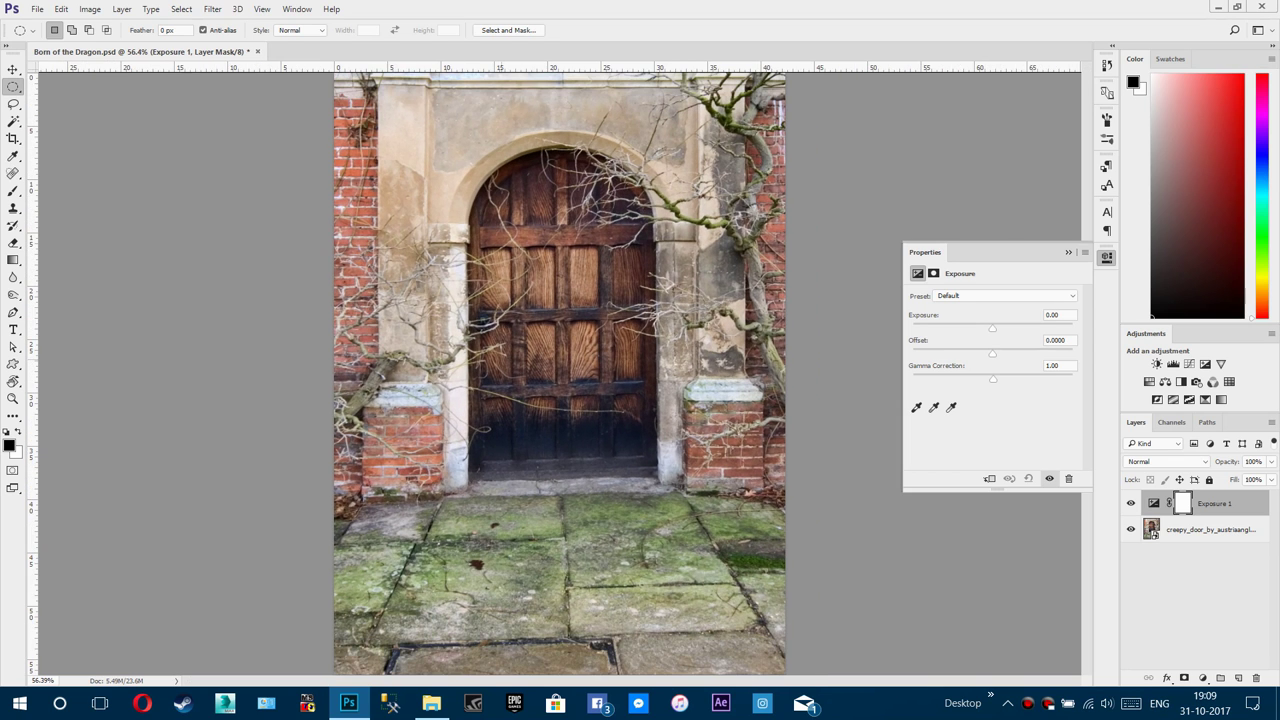
scroll(560, 370, "down", 1)
Step: Darken the door scene by setting the adjustment layer's exposure to -4.50, and collapse its properties
left_click_drag(992, 328, 944, 328)
left_click(1064, 315)
key("BackSpace")
key("BackSpace")
type(".50")
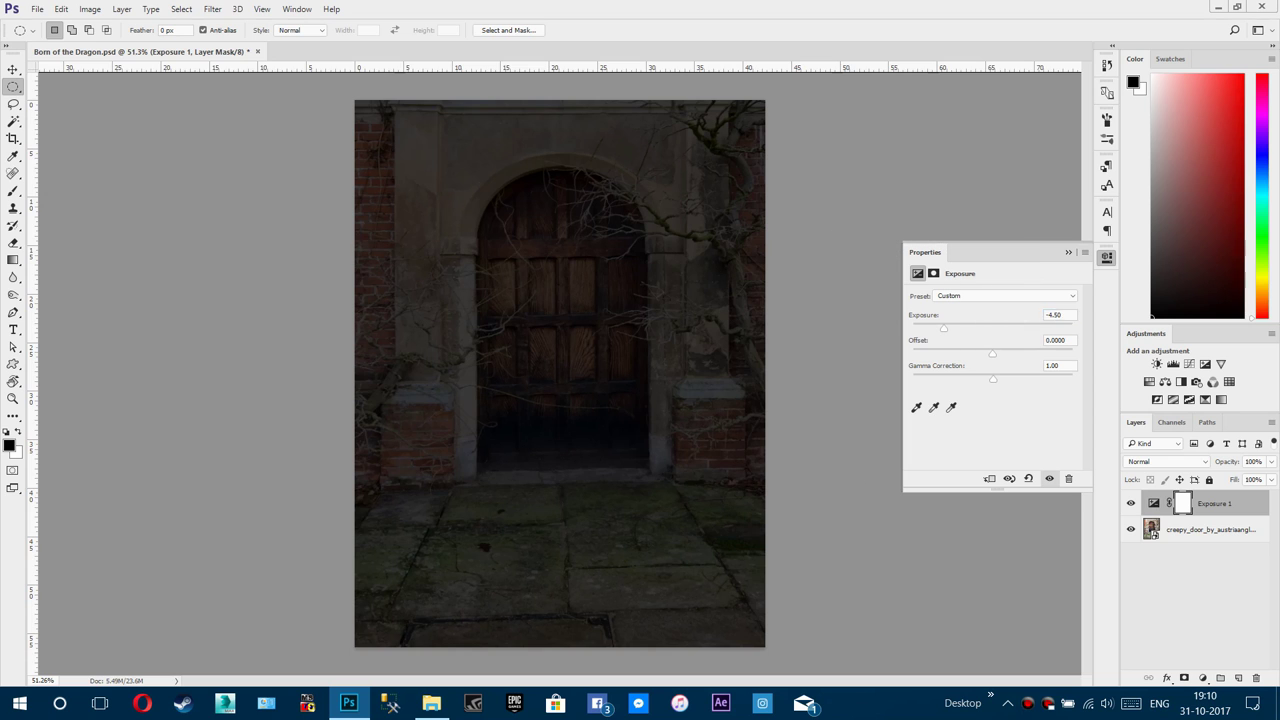
left_click(1068, 252)
Step: Add a Brightness/Contrast adjustment layer above Exposure 1 with contrast 86 and brightness 5
scroll(540, 240, "up", 5)
scroll(532, 360, "down", 3)
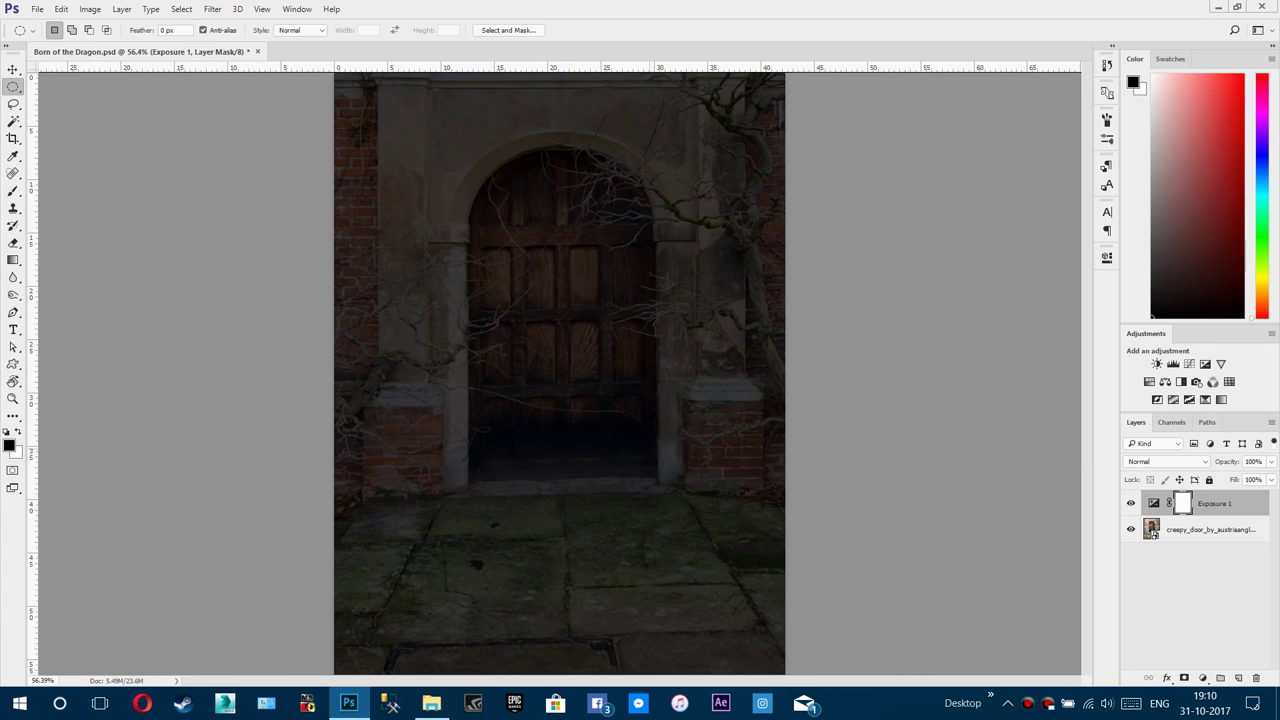
left_click(1157, 364)
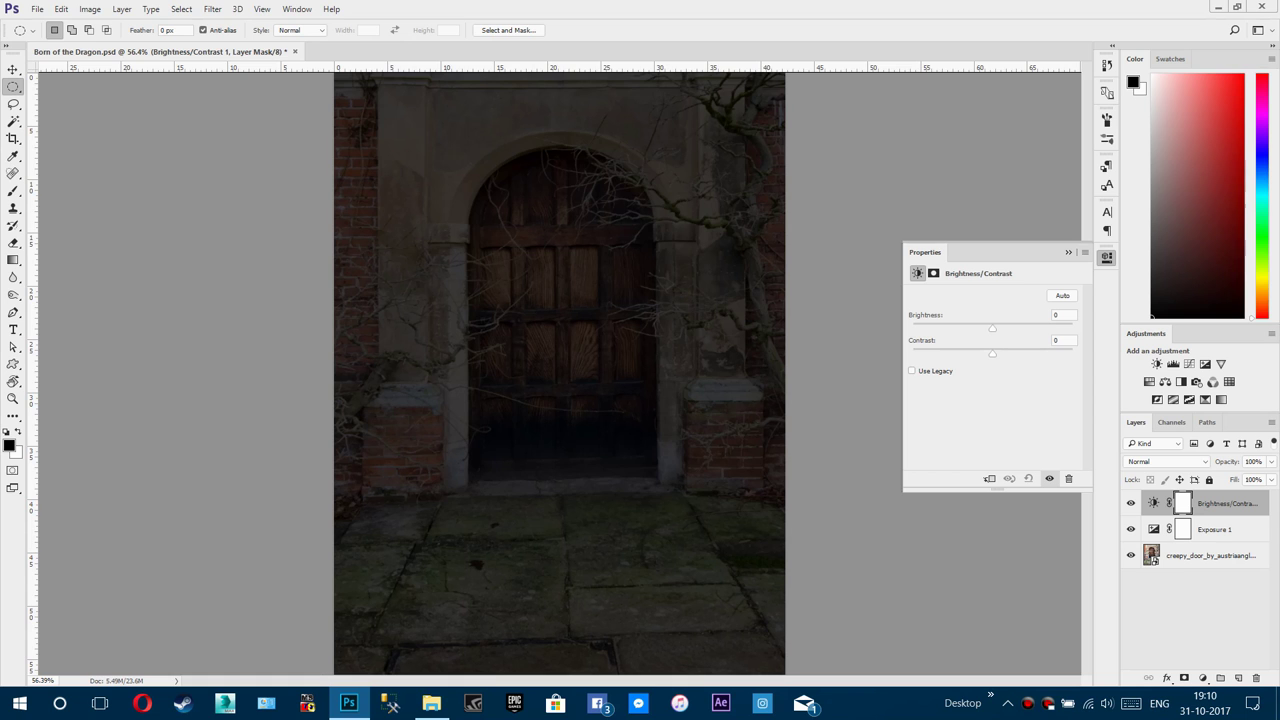
left_click_drag(991, 353, 1060, 353)
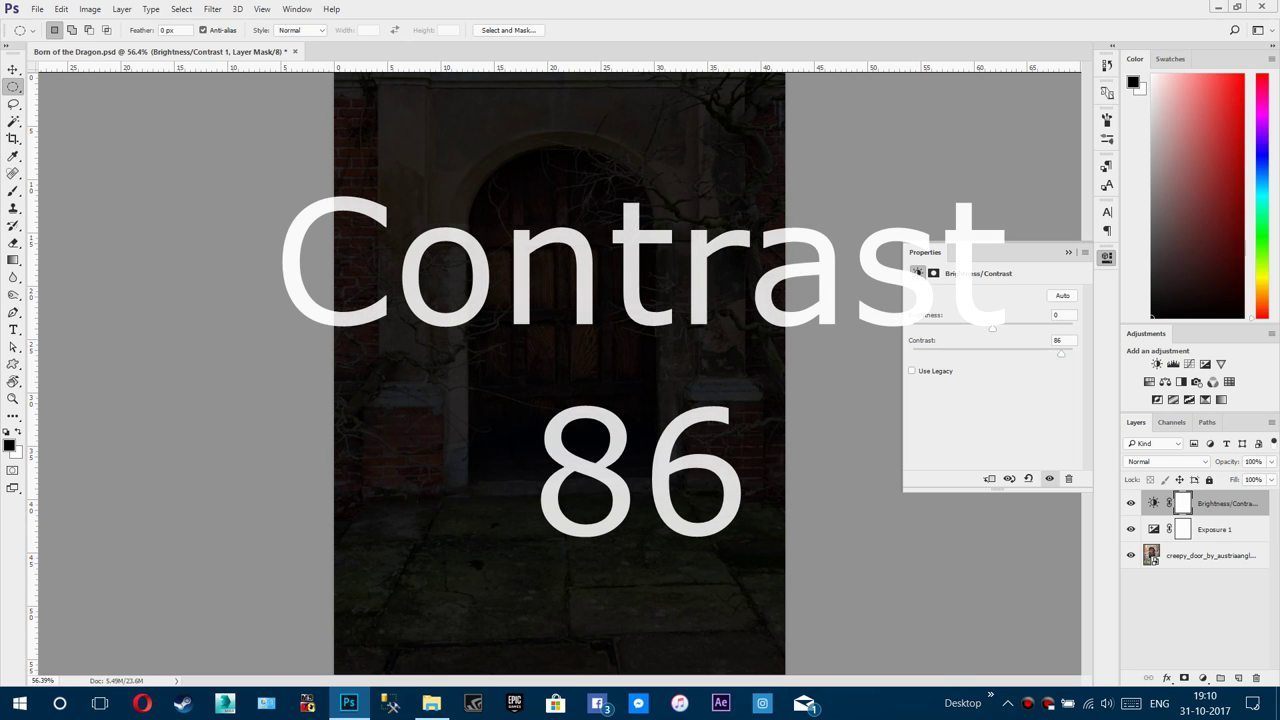
left_click_drag(993, 328, 994, 328)
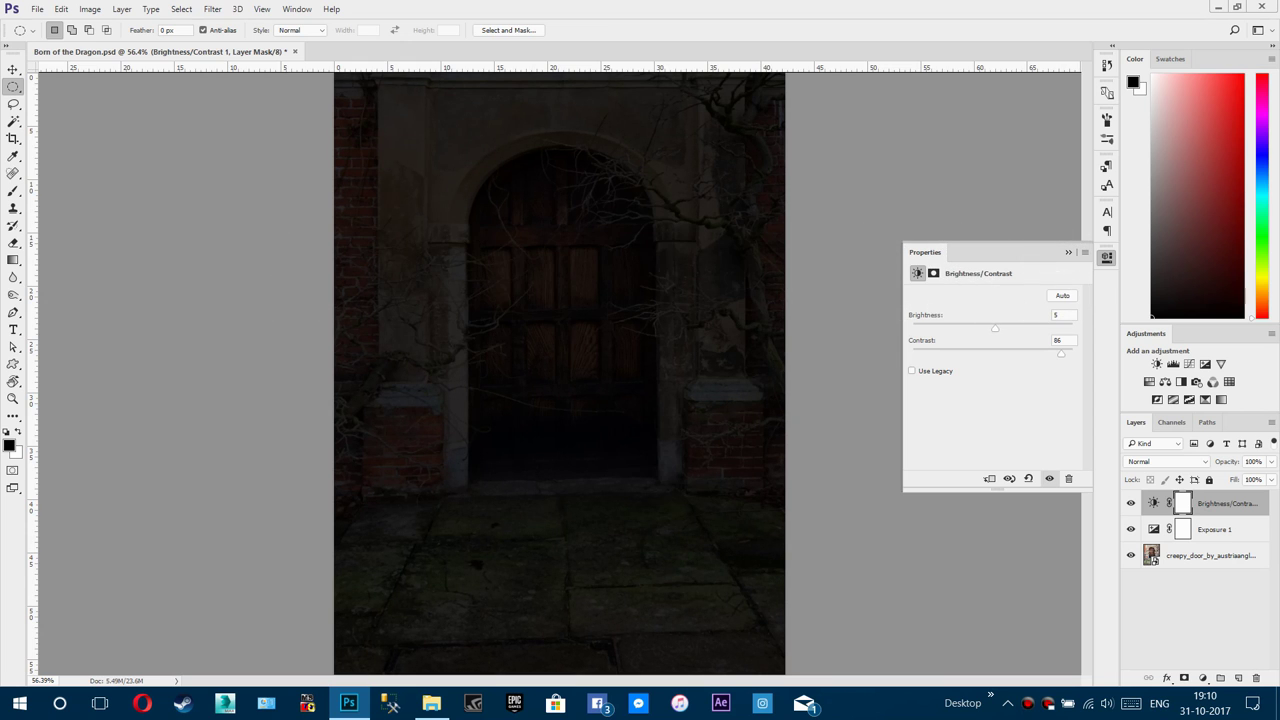
Step: Place wicked_16_by_noree_stock.jpg from the yt proj 4 folder into the composition and enlarge it in front of the door
left_click(432, 703)
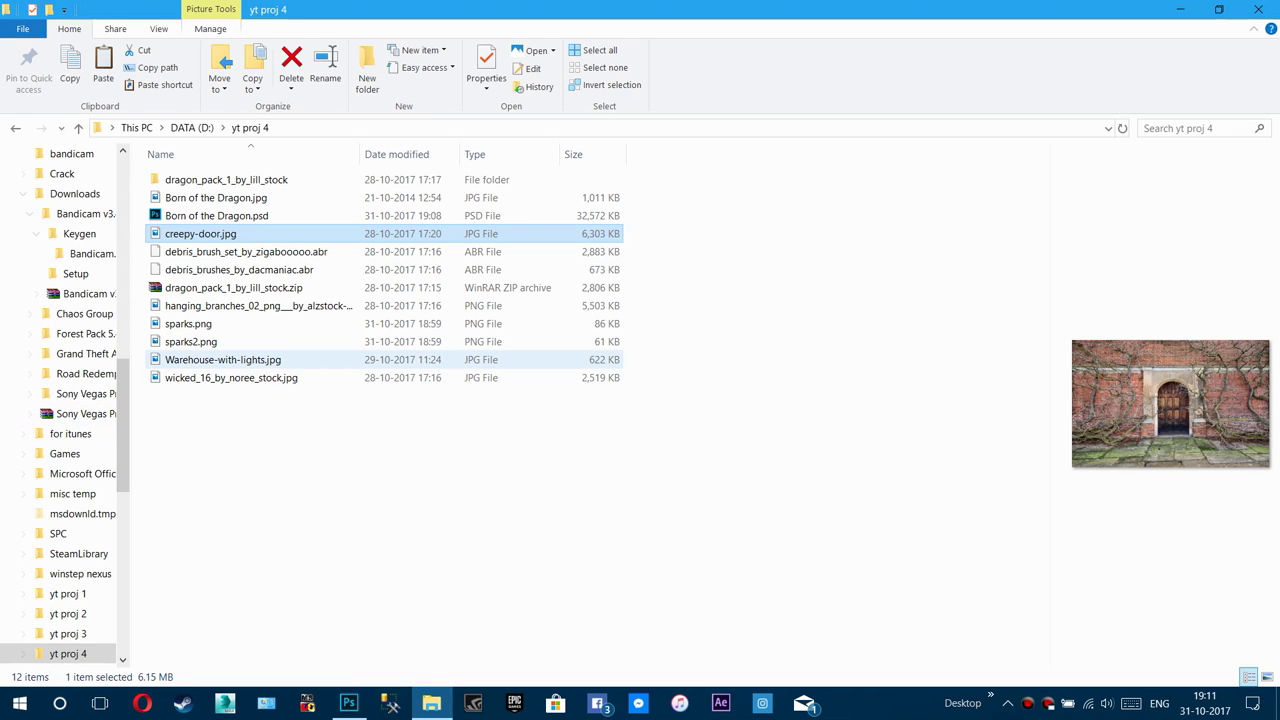
left_click(230, 377)
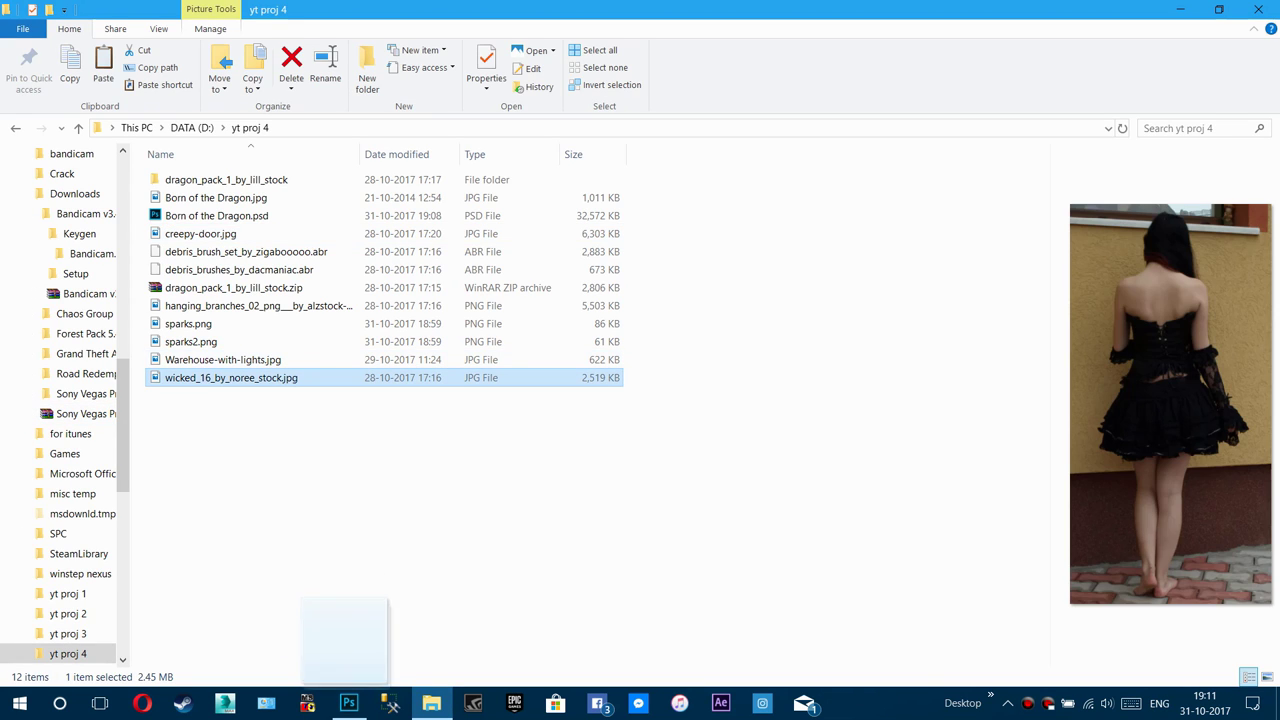
left_click(348, 703)
left_click_drag(348, 703, 560, 374)
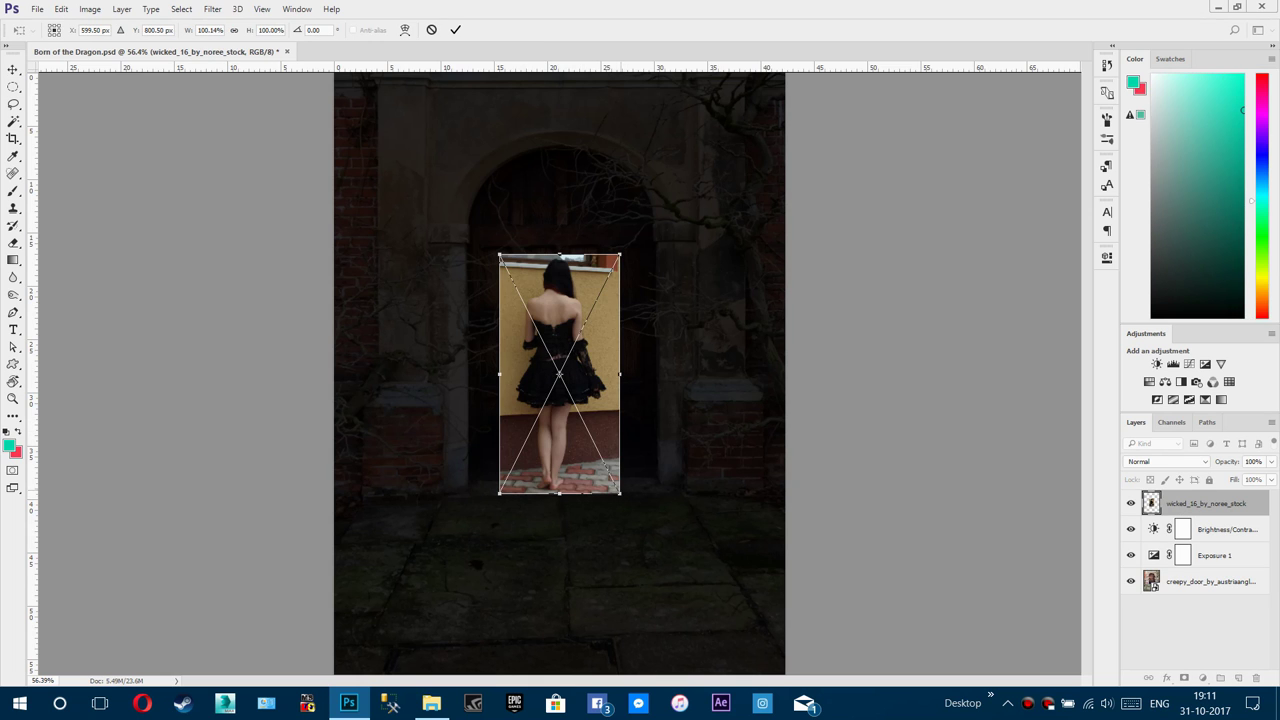
left_click_drag(620, 493, 661, 576)
mouse_move(592, 449)
left_mouse_down()
mouse_move(600, 485)
mouse_move(604, 446)
left_mouse_up()
key("Return")
Step: Examine the placed photo of the woman closely, checking the outlines of her hair, arms, dress and legs
scroll(590, 590, "up", 8)
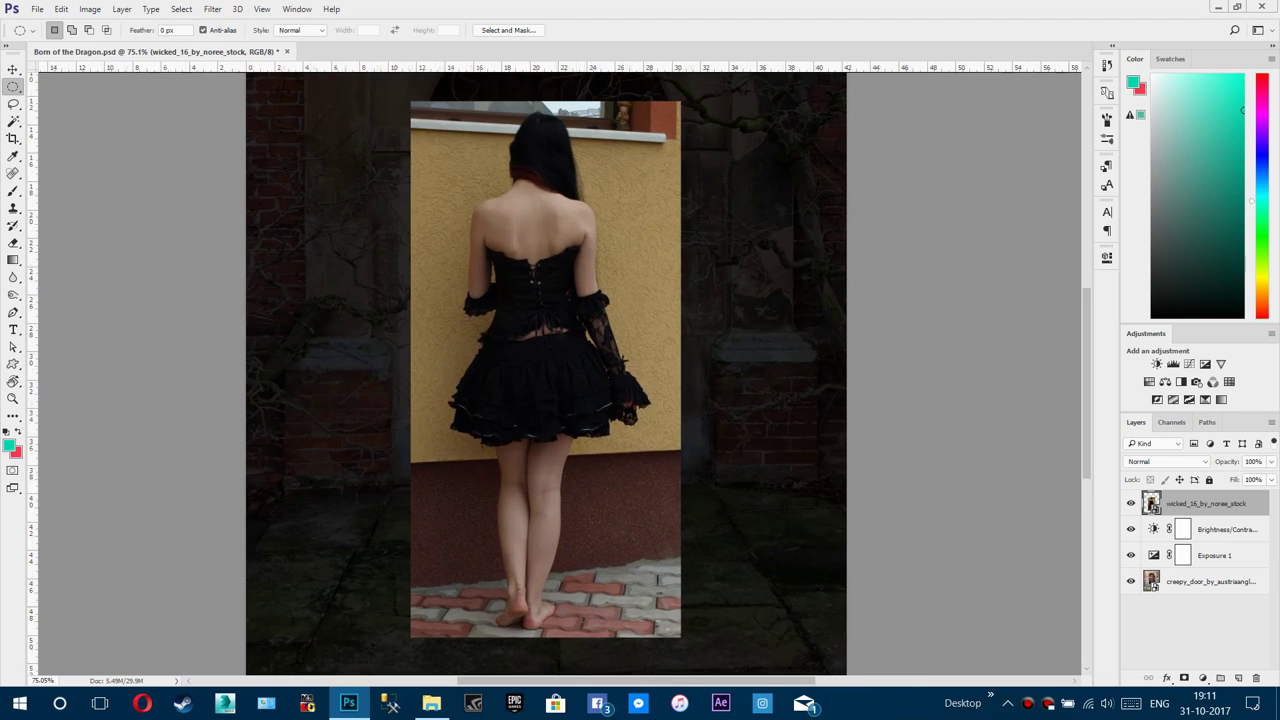
scroll(565, 520, "down", 5)
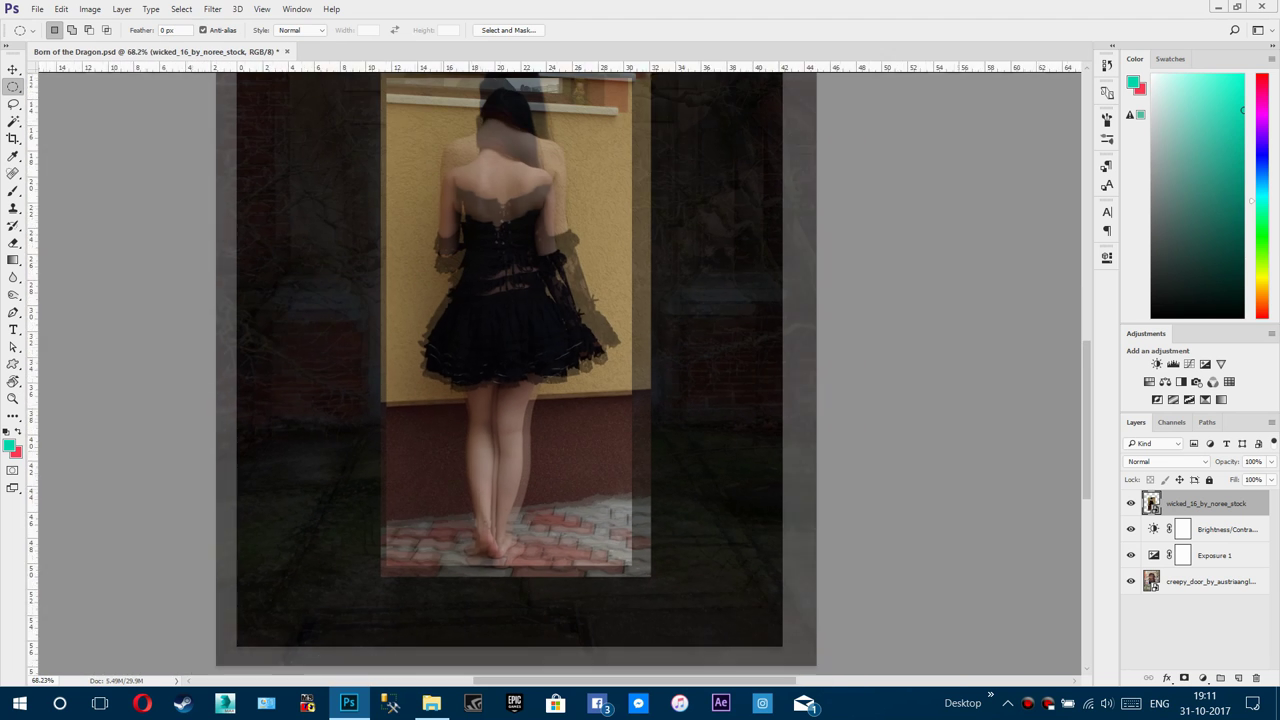
scroll(498, 266, "up", 5)
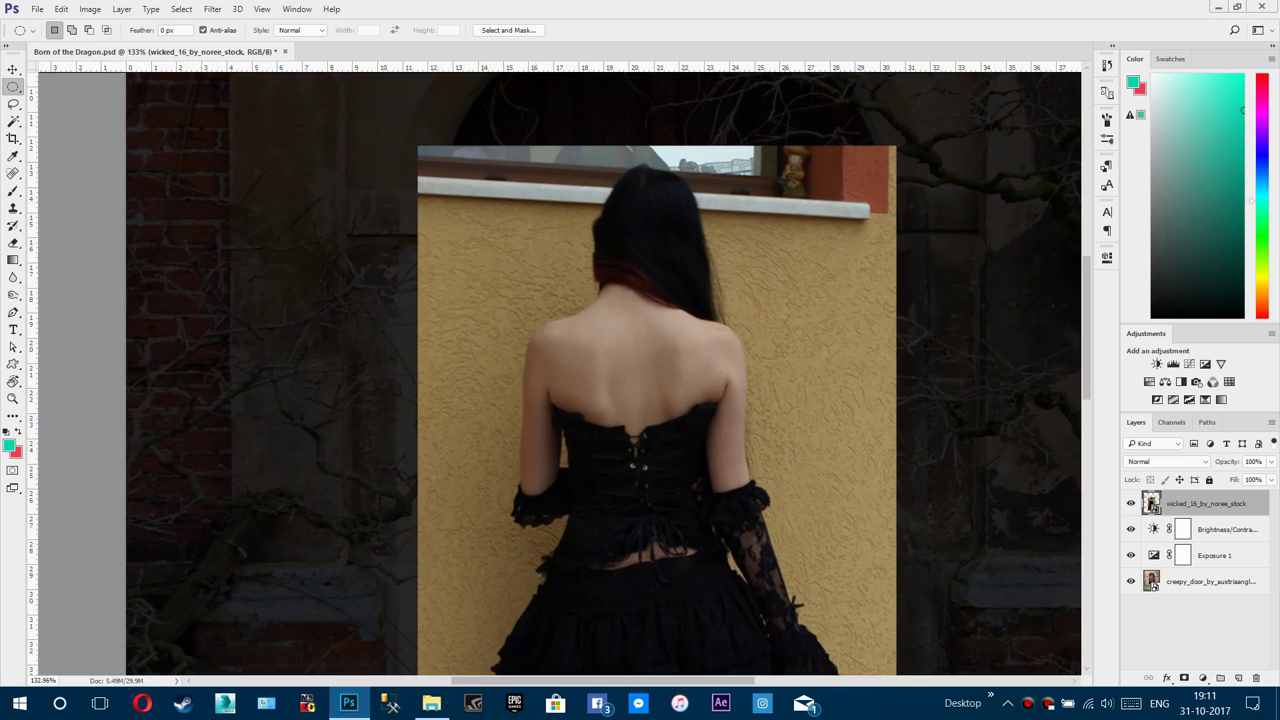
scroll(748, 271, "down", 3)
scroll(684, 382, "up", 6)
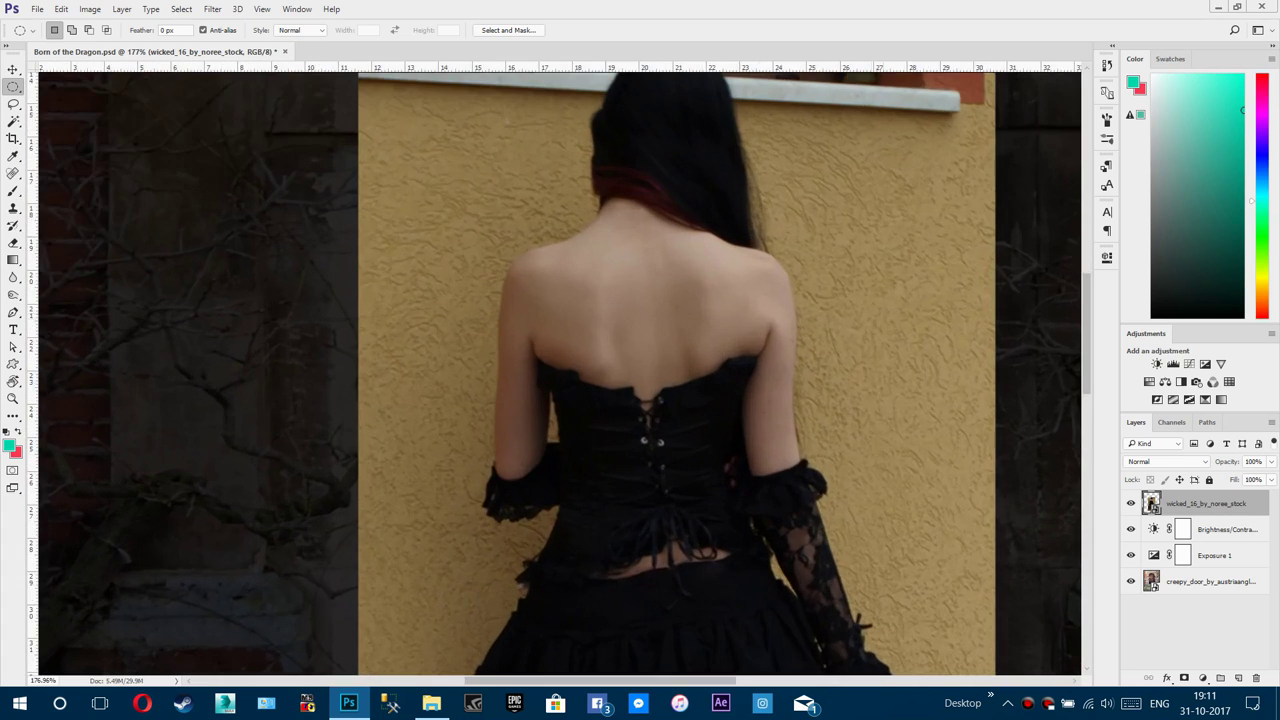
scroll(905, 370, "down", 7)
scroll(760, 380, "up", 2)
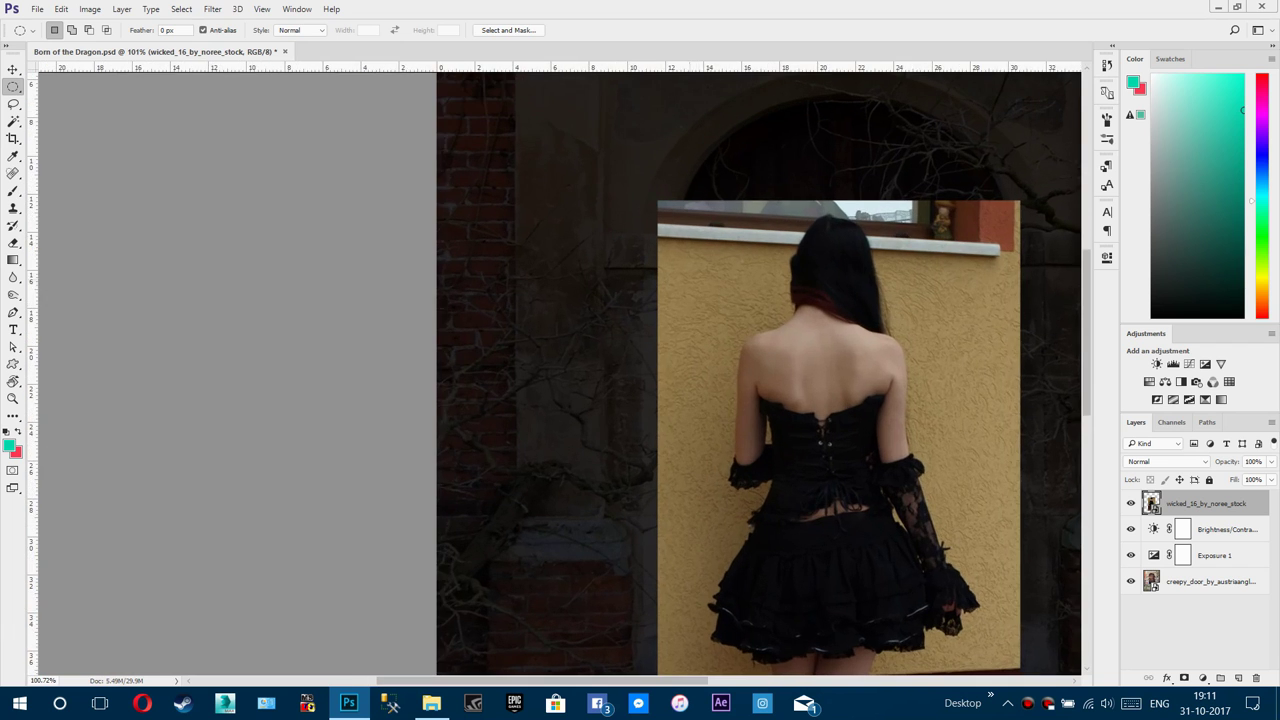
scroll(780, 370, "down", 3)
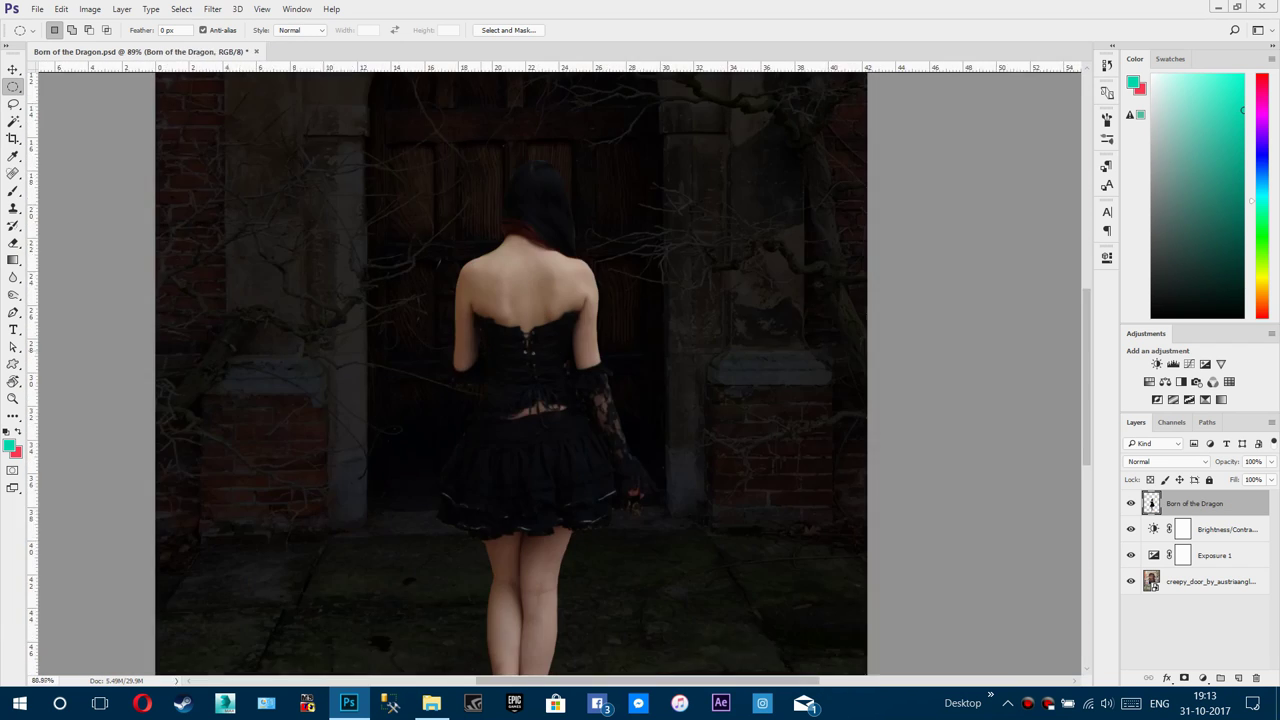
Step: Rename the cut-out woman's layer to Model and the creepy door layer to Background
scroll(507, 370, "down", 2)
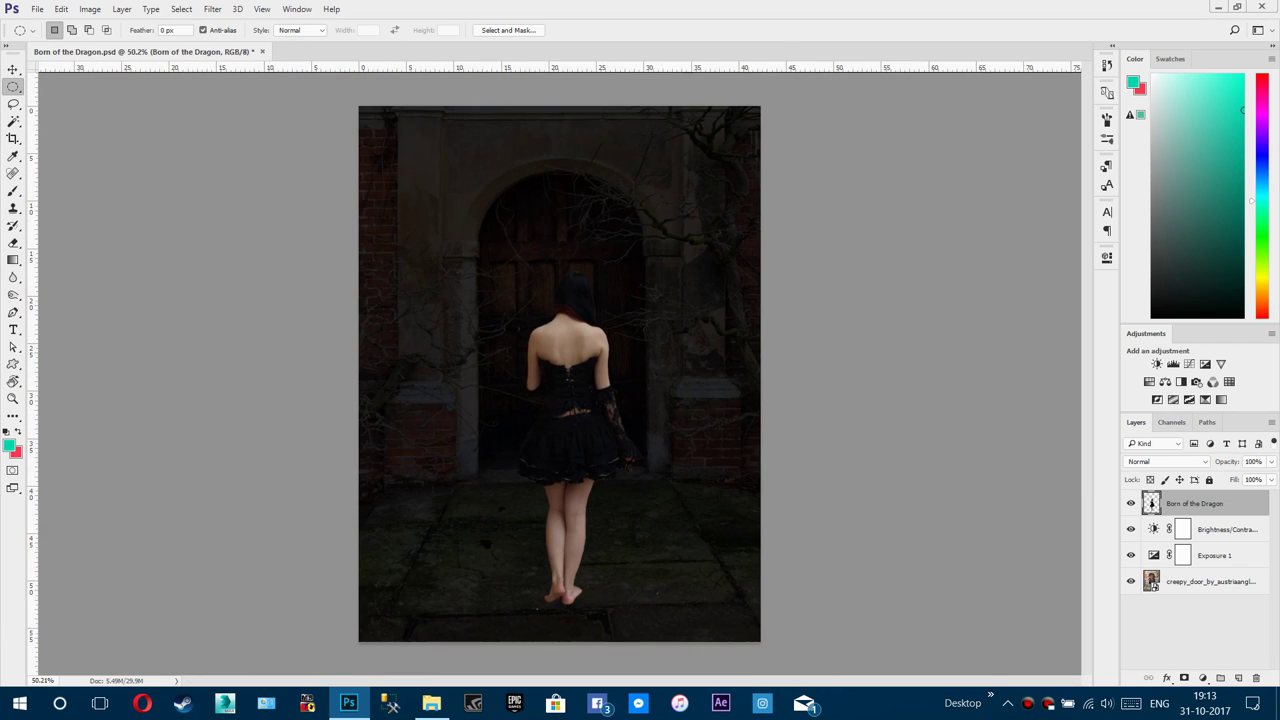
double_click(1195, 504)
type("Model")
key("Return")
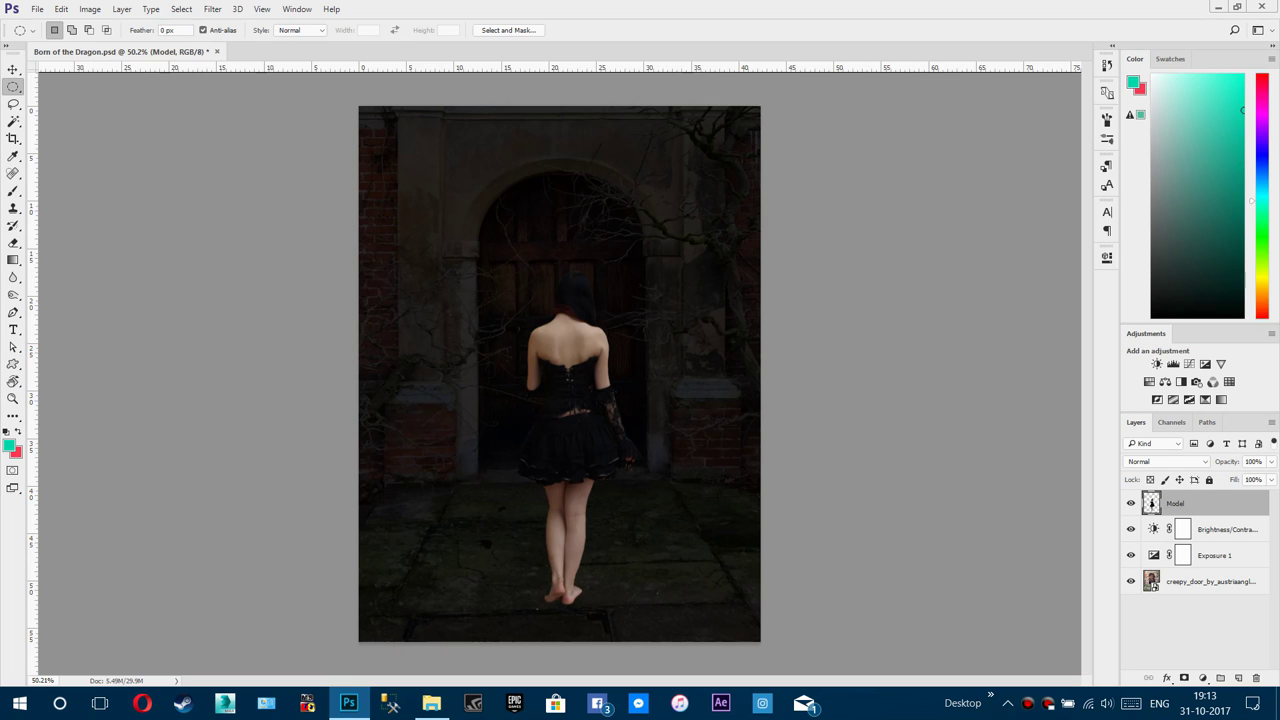
double_click(1210, 582)
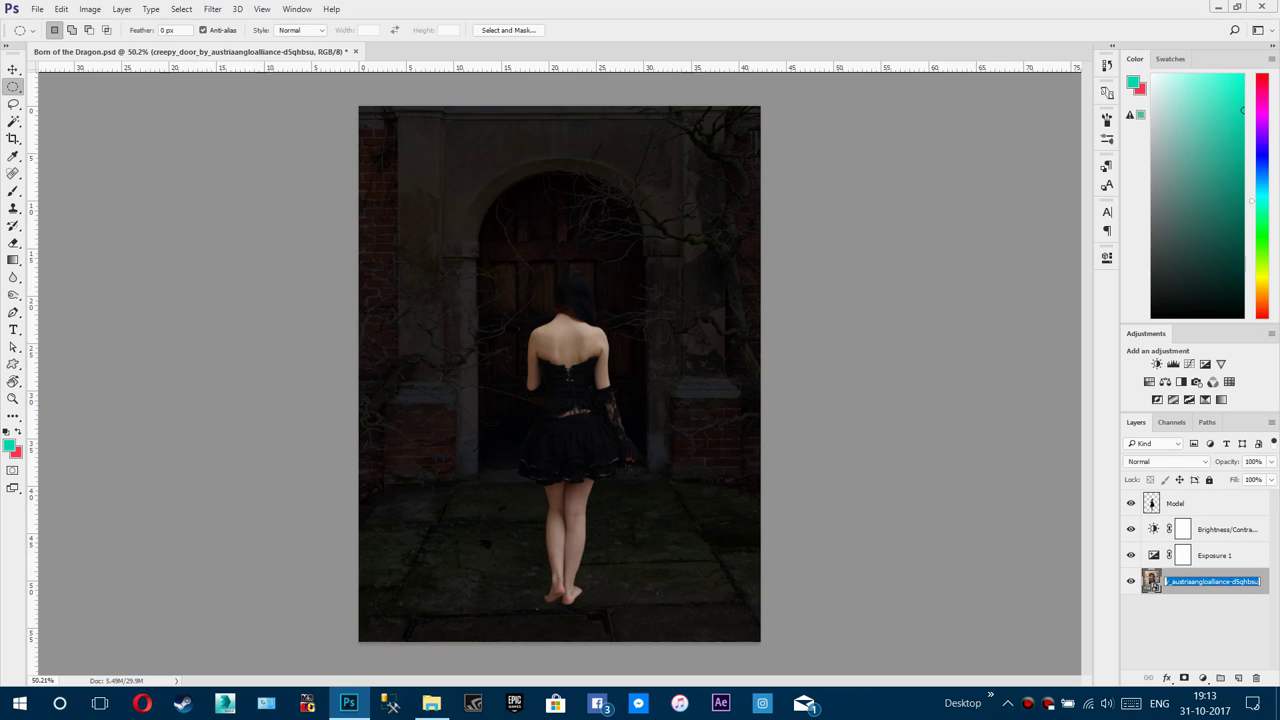
type("Background")
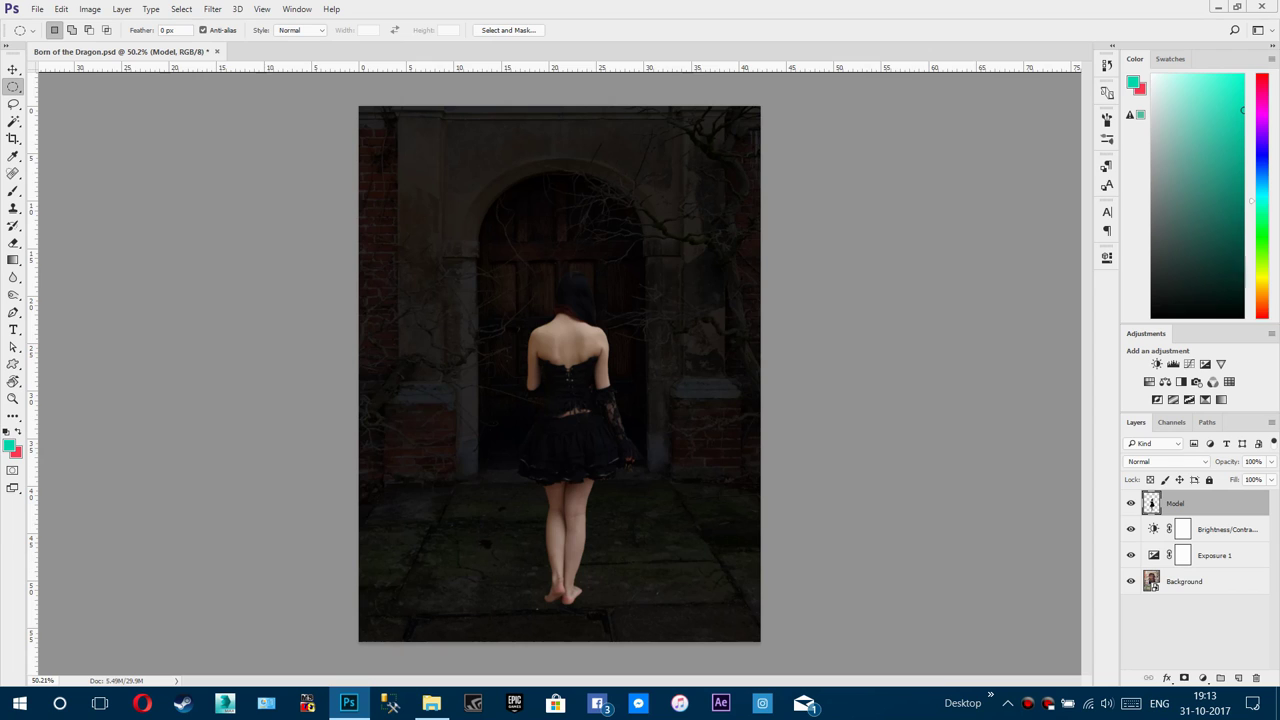
Step: Create a new layer clipped to the Model layer and name it Soft Light for Model
left_click(1239, 678)
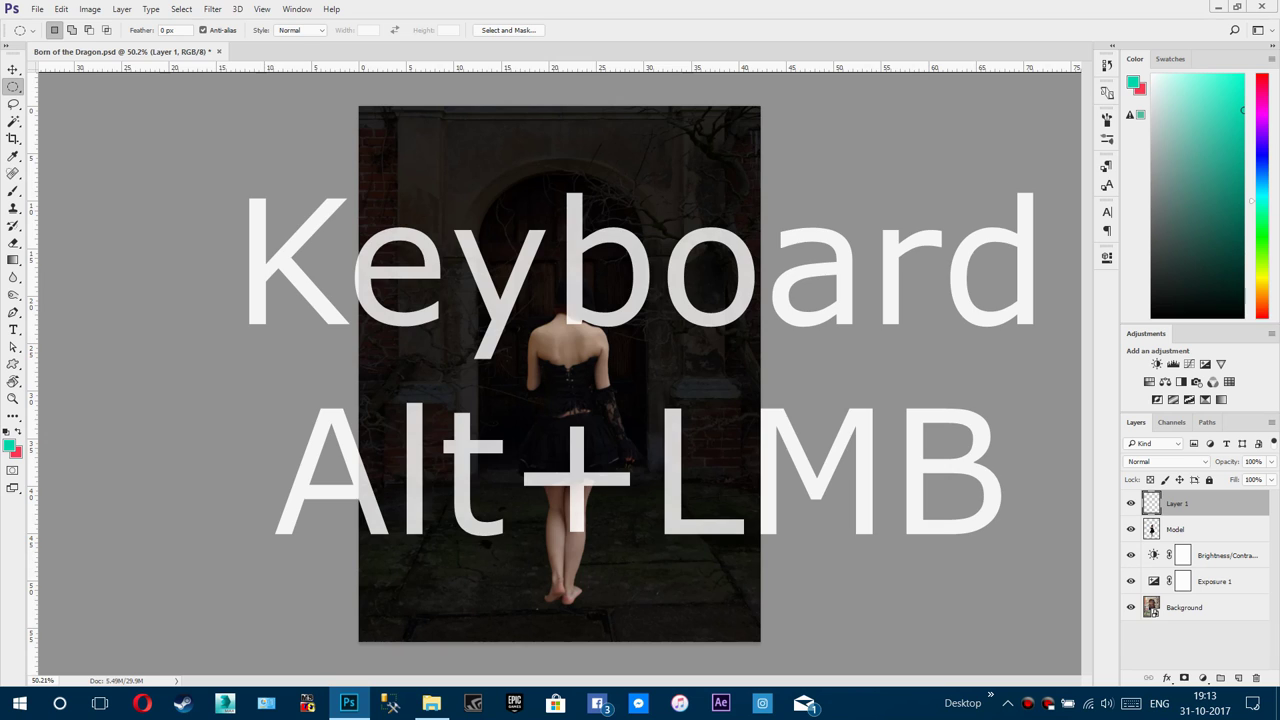
left_click(1187, 516, "alt")
double_click(1187, 504)
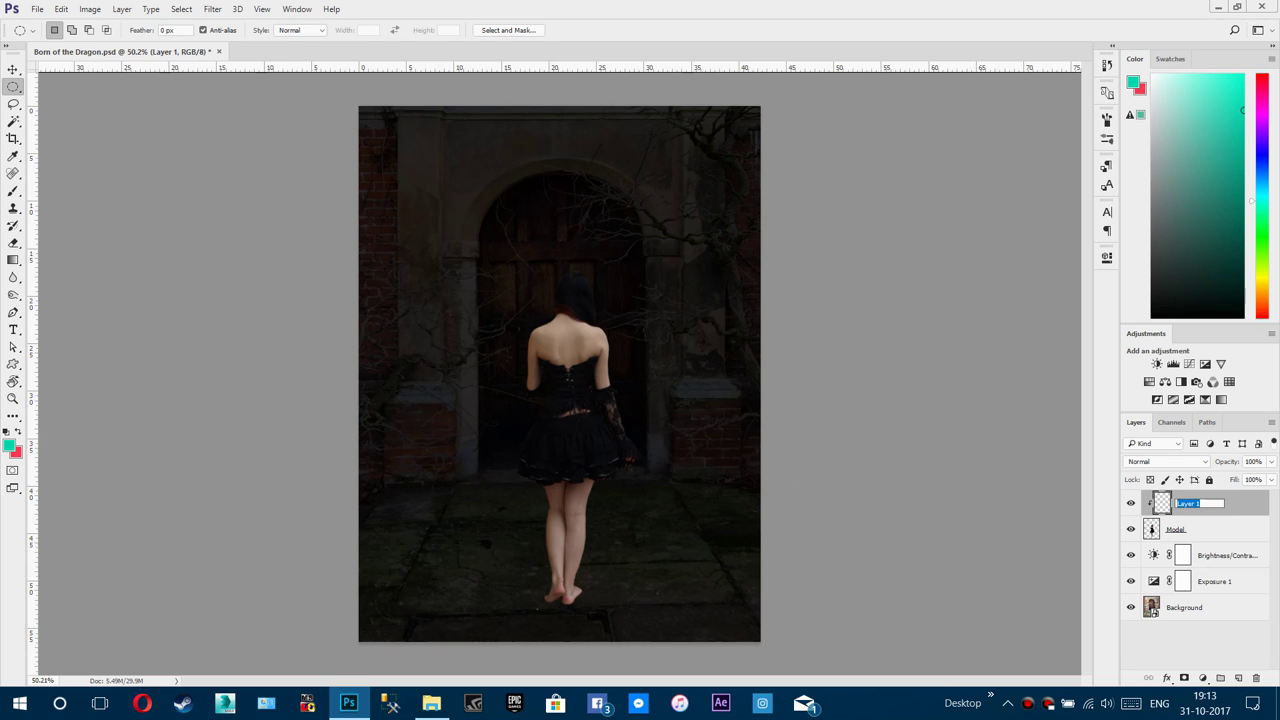
type("Soft Light for Model")
key("Return")
Step: Set the brush's foreground colour to orange-yellow, hex ffbd30
key("b")
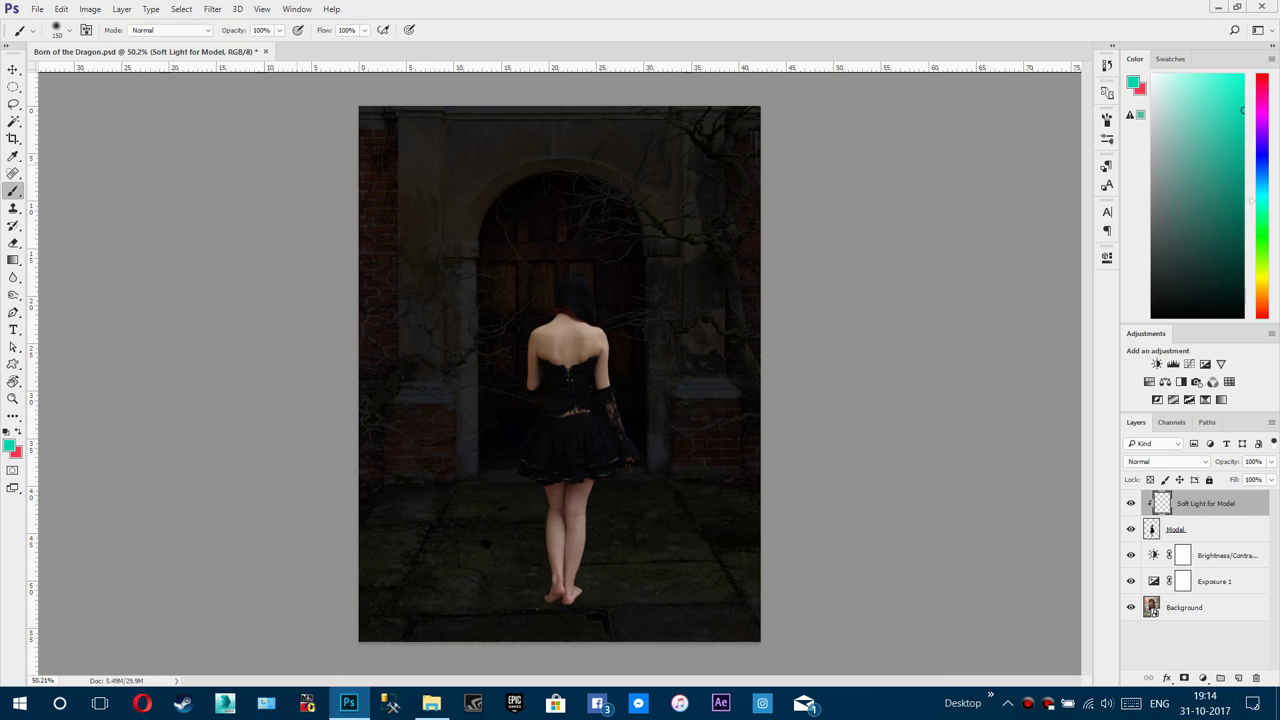
key("d")
left_click(9, 446)
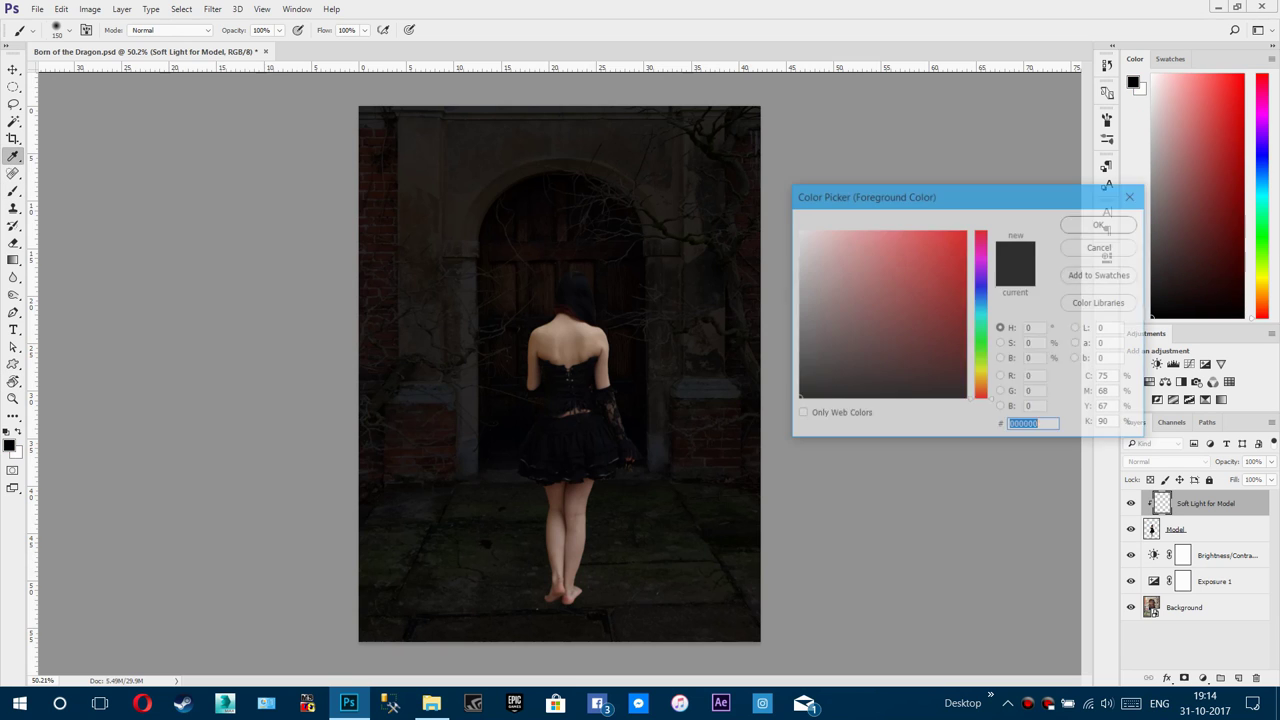
left_click(982, 380)
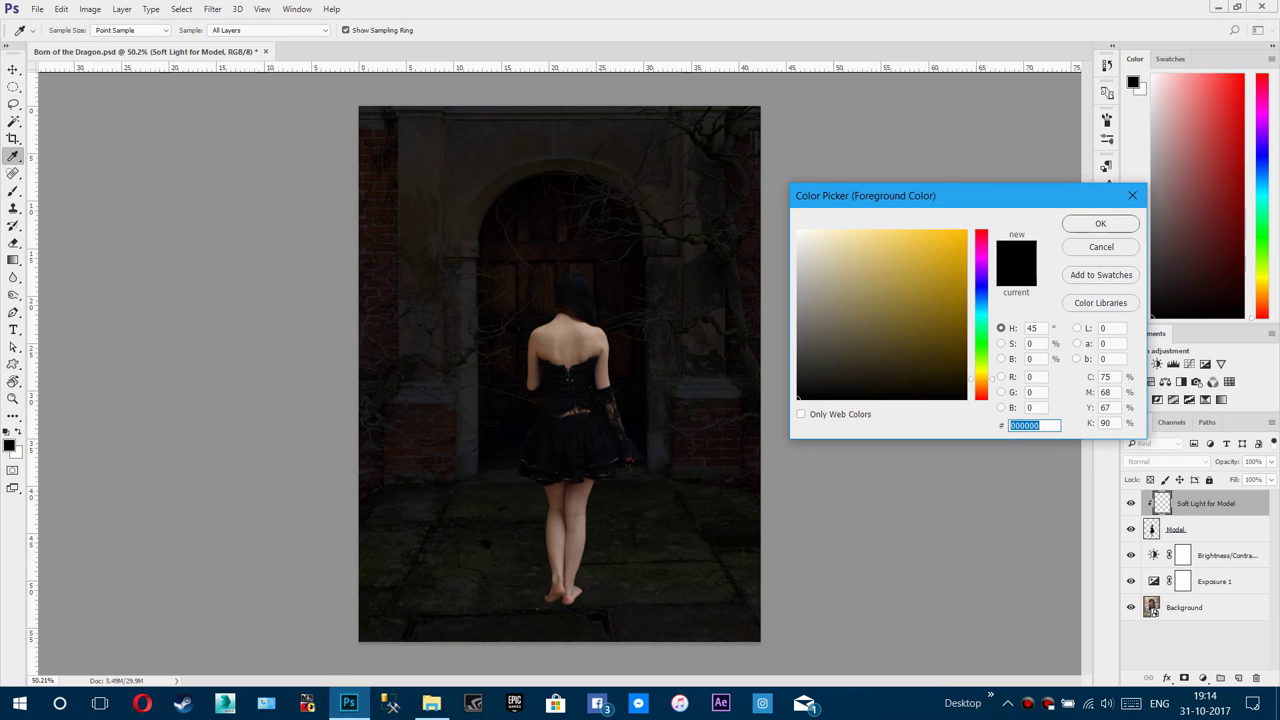
left_click_drag(982, 379, 982, 381)
type("ffb30f")
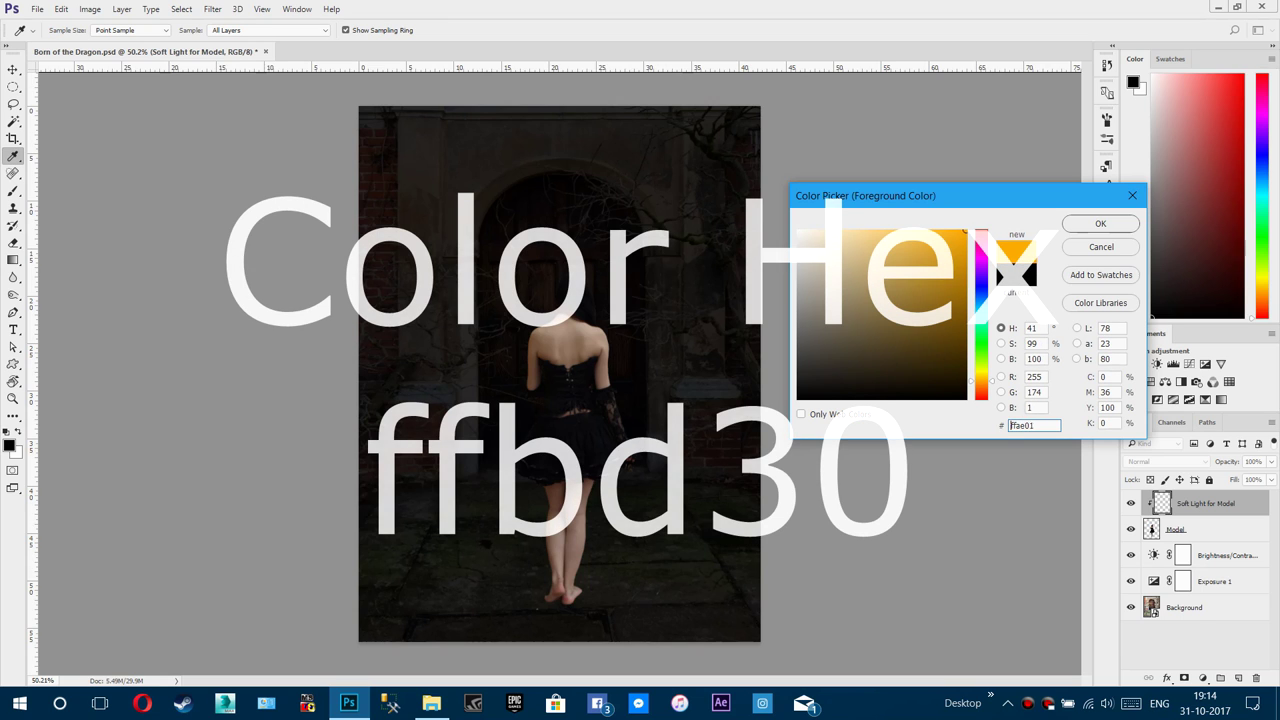
left_click_drag(957, 230, 937, 230)
key("Return")
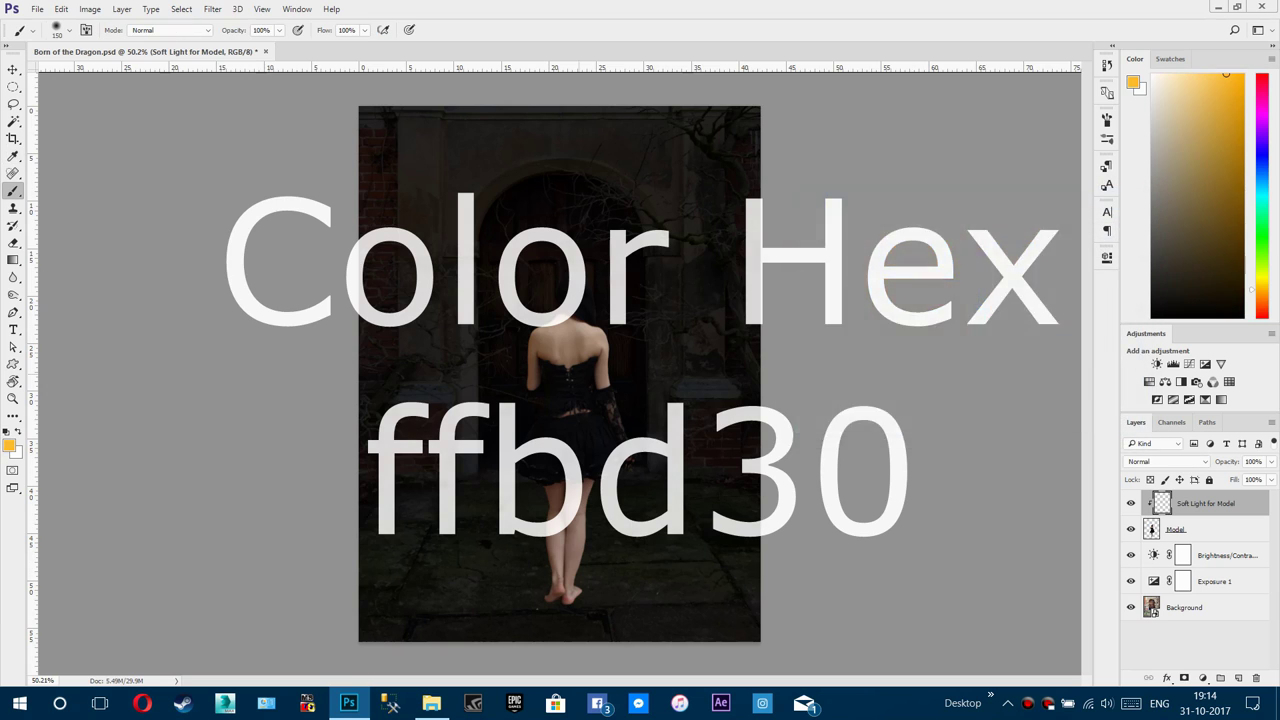
Step: Paint an orange rim light at 50% brush opacity along the left outline of the woman's hair, shoulder, arm, dress and leg
key("8")
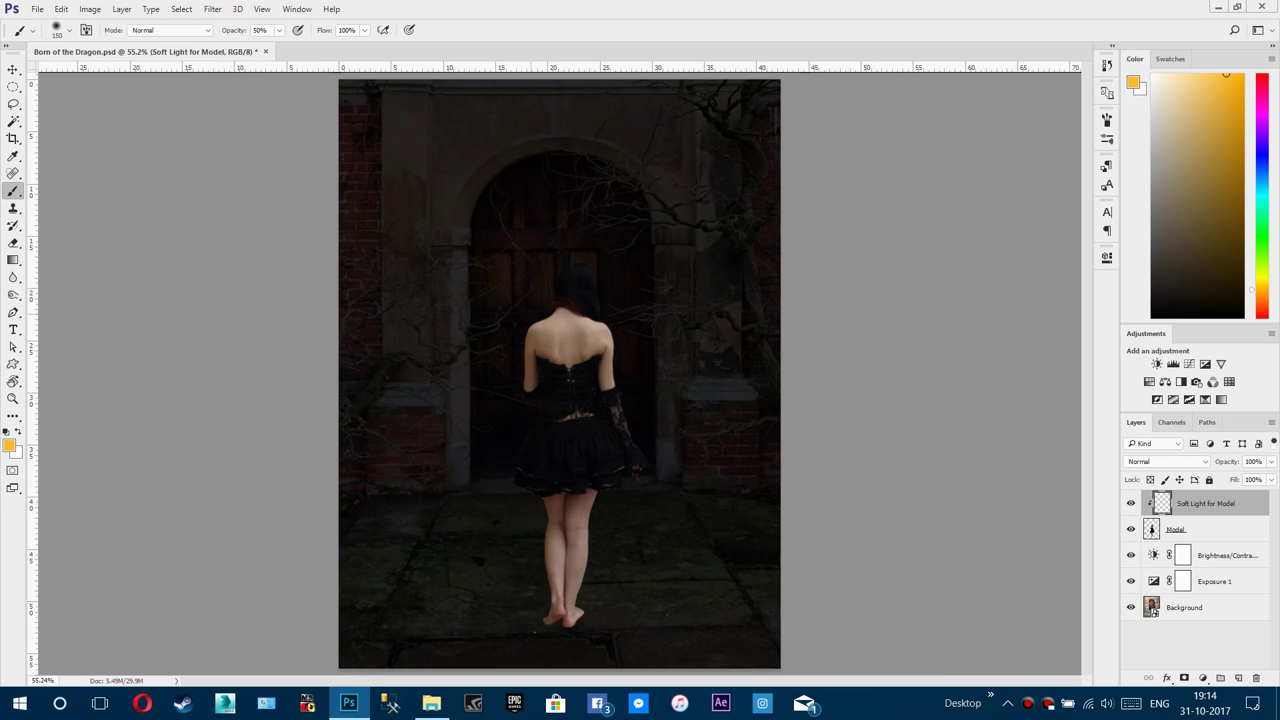
scroll(528, 268, "up", 12)
scroll(597, 237, "up", 3)
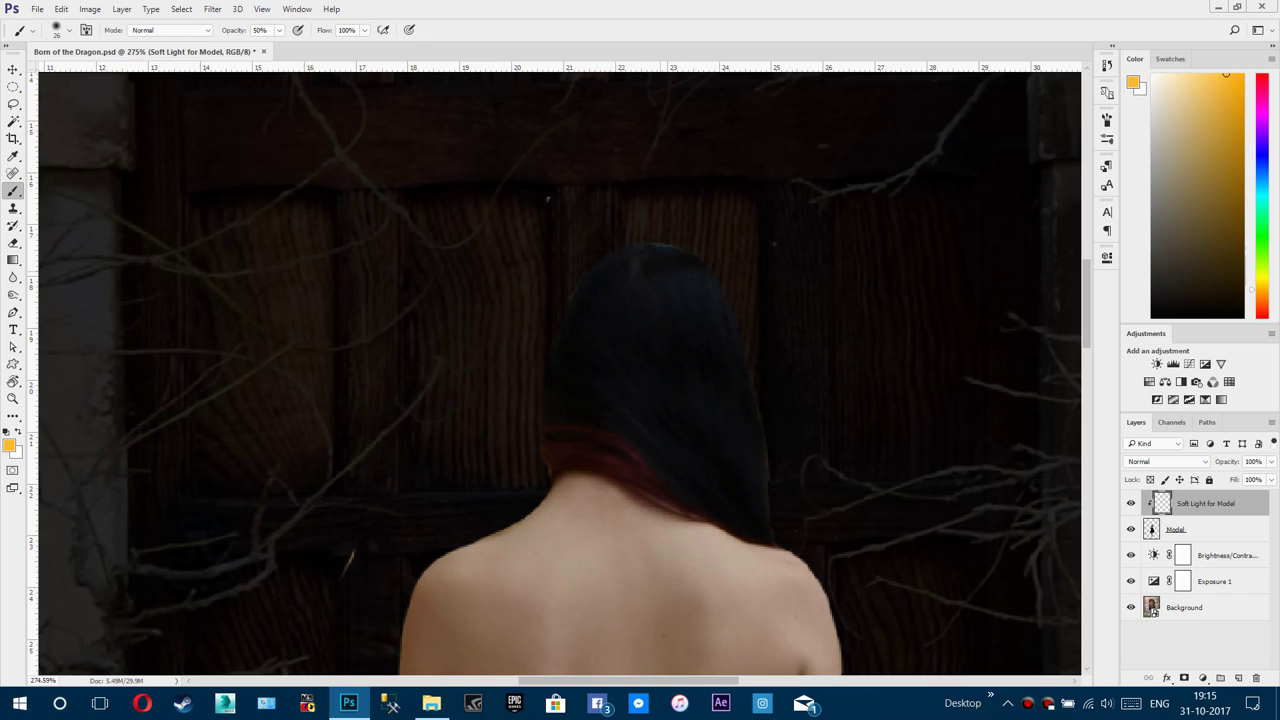
mouse_move(608, 256)
left_mouse_down()
mouse_move(578, 292)
mouse_move(549, 458)
mouse_move(604, 215)
mouse_move(609, 243)
mouse_move(590, 264)
mouse_move(515, 305)
left_mouse_up()
mouse_move(638, 338)
left_mouse_down()
mouse_move(672, 446)
mouse_move(658, 576)
left_mouse_up()
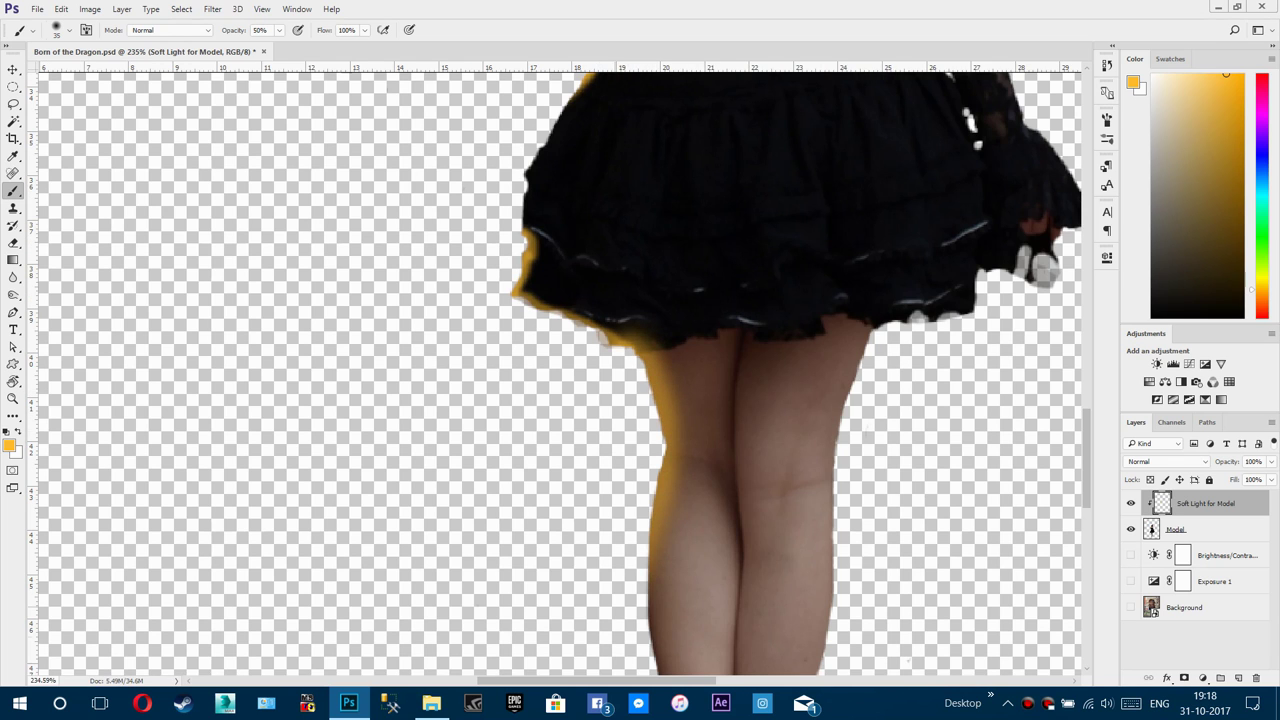
Step: Show the Brightness/Contrast, Exposure 1 and Background layers again and check the orange light against the whole scene
scroll(577, 535, "down", 5)
left_click_drag(1131, 555, 1131, 607)
scroll(677, 445, "down", 2)
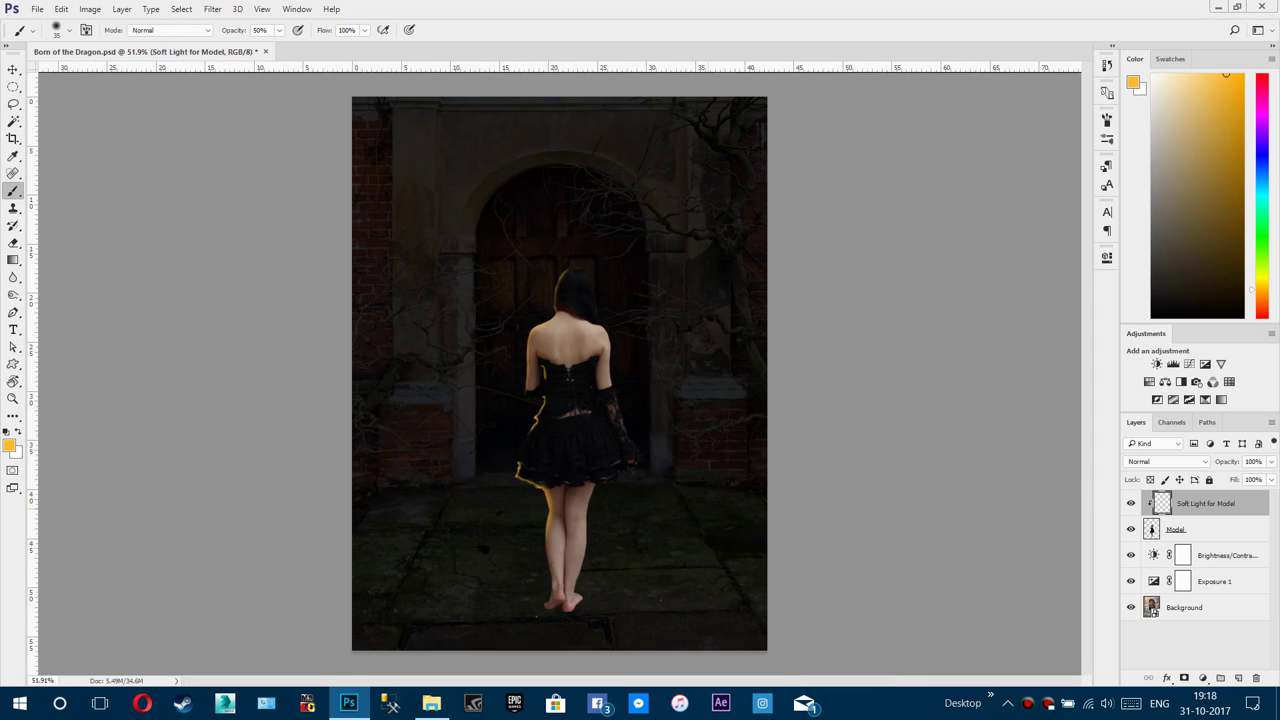
scroll(677, 445, "up", 2)
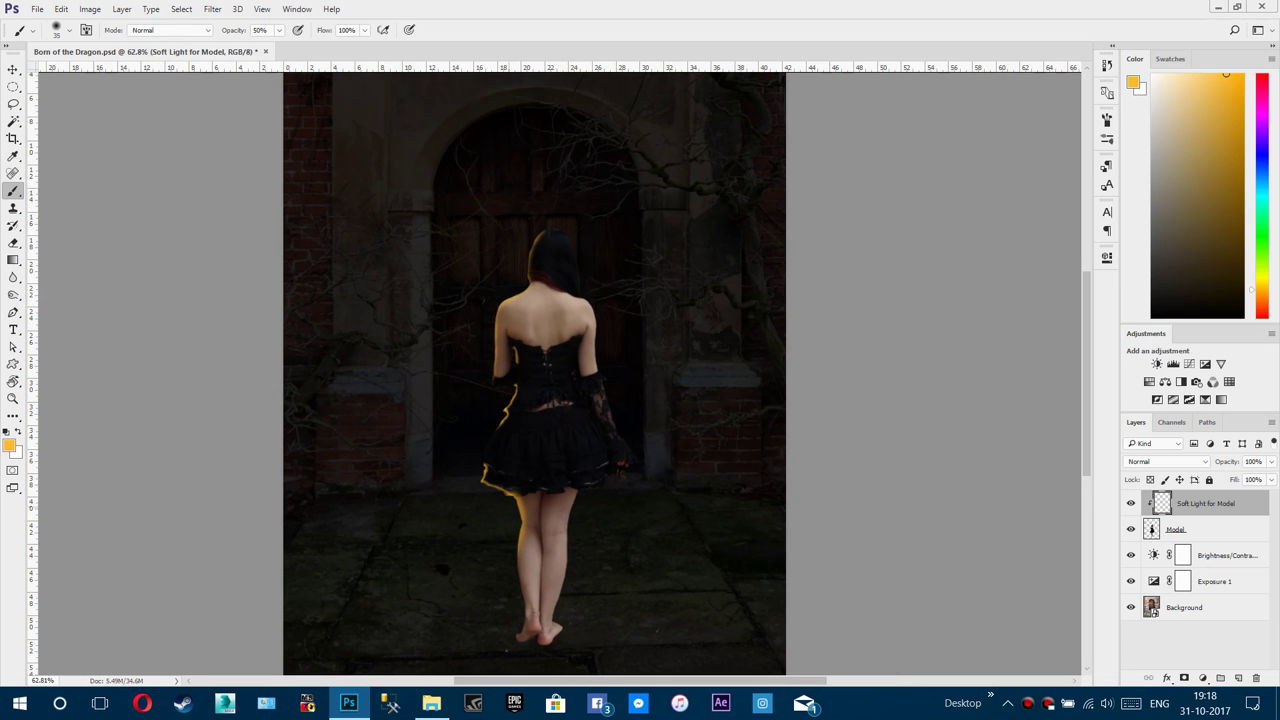
scroll(515, 530, "down", 1)
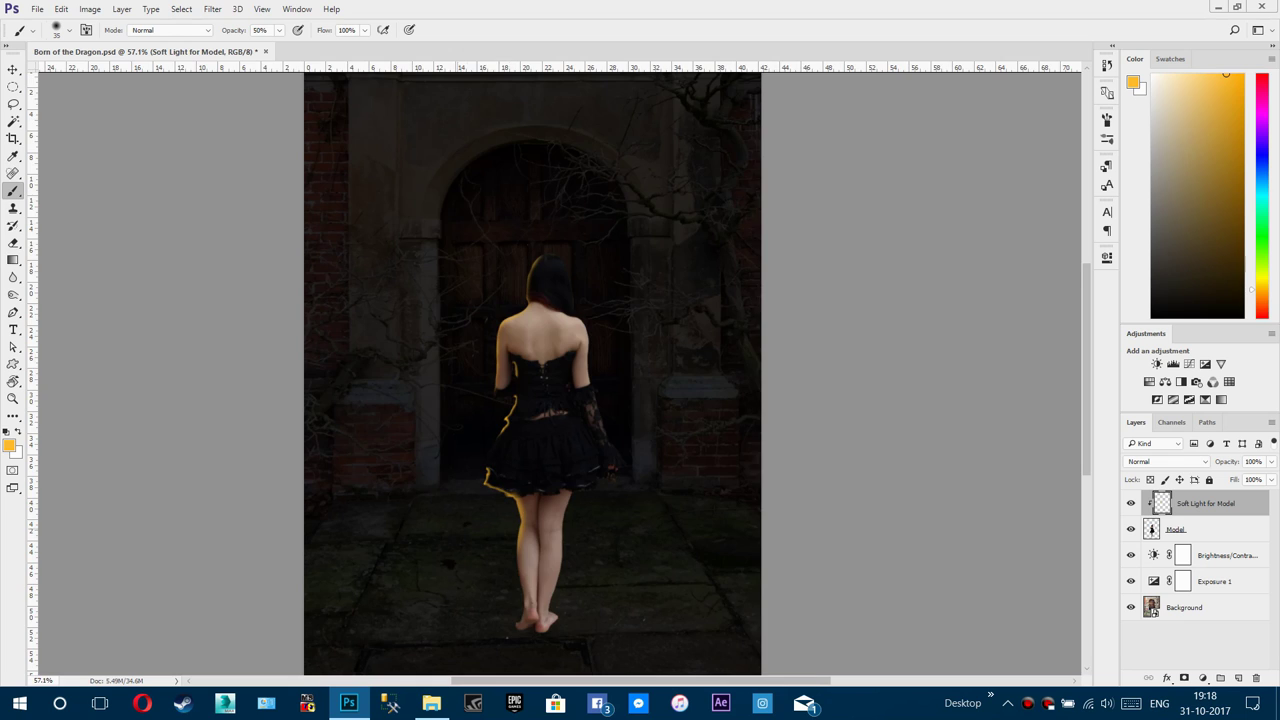
scroll(456, 545, "up", 1)
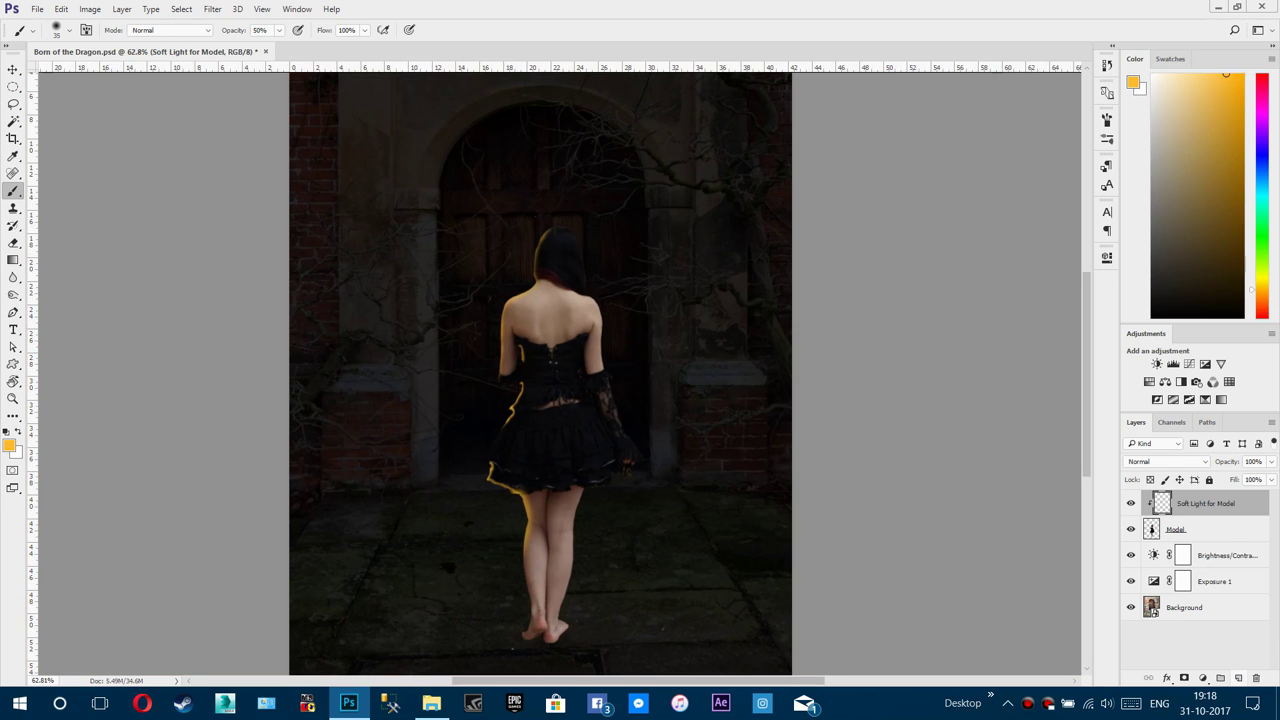
Step: Create a new layer clipped to the Model layer above Soft Light for Model and name it Neutral Lights for the model
left_click(1239, 678)
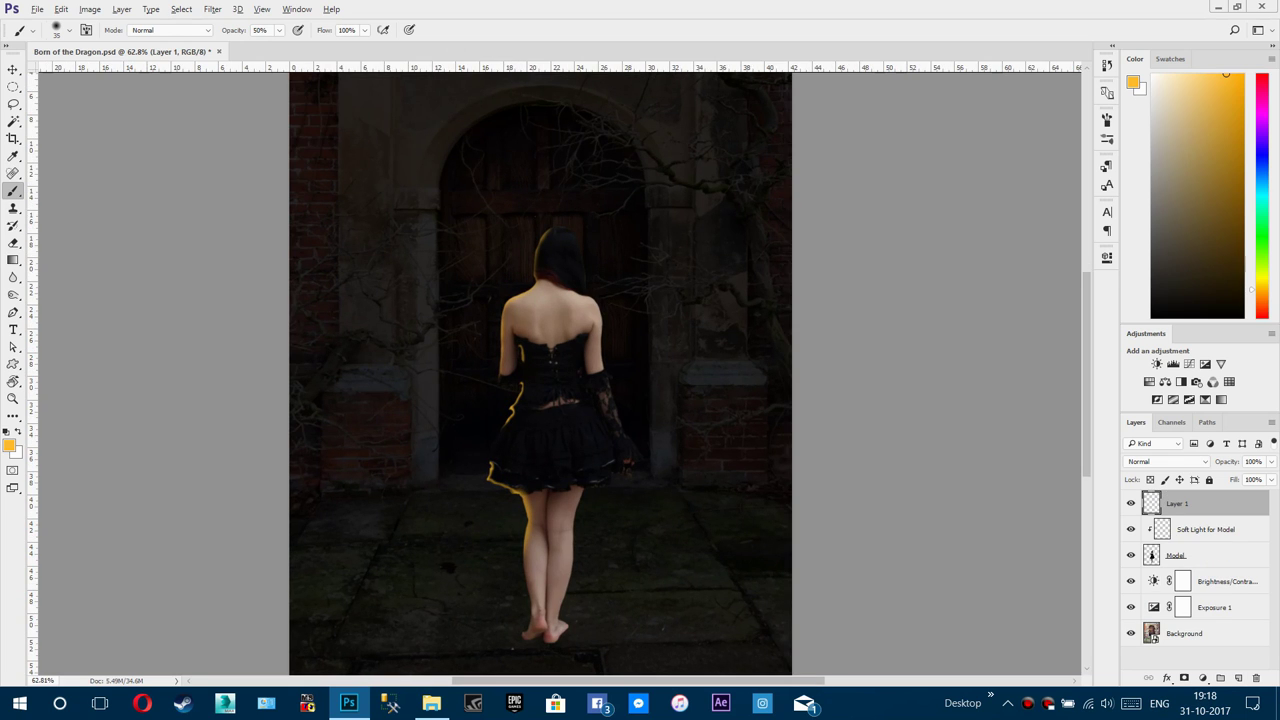
key("ctrl+alt+g")
double_click(1188, 504)
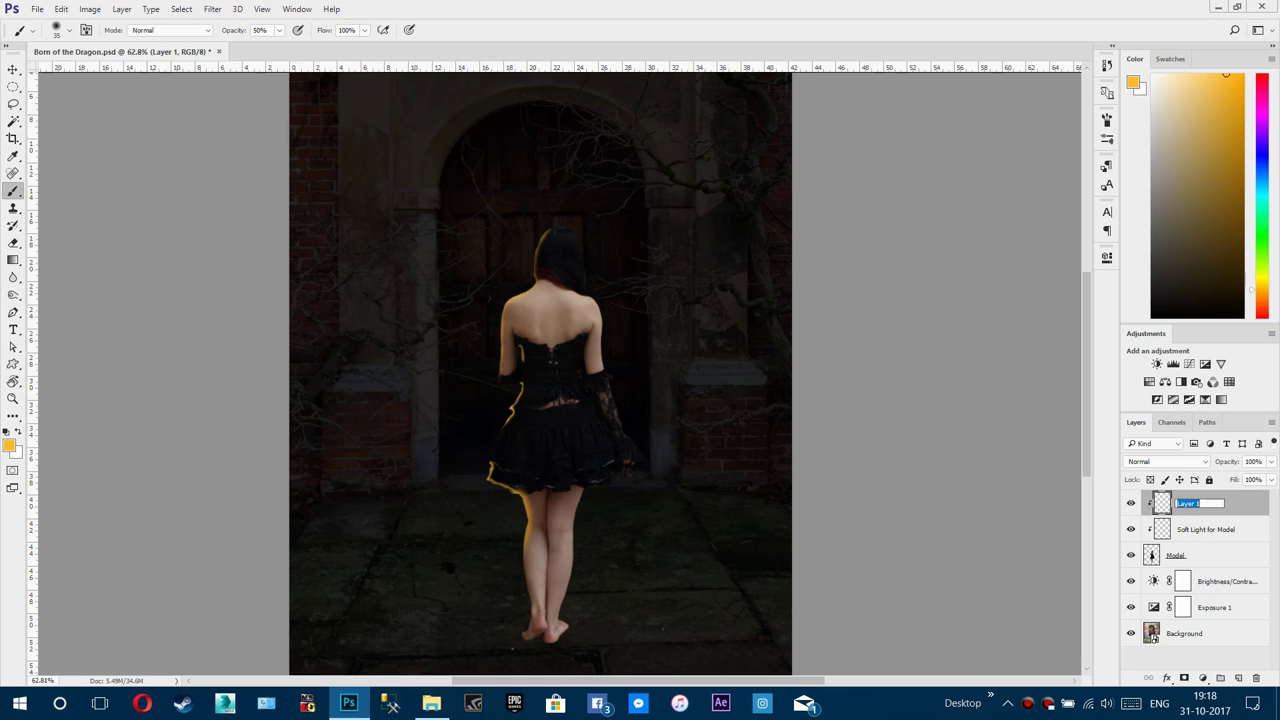
type("Neutral Lights for the model")
key("Return")
Step: Set the foreground colour to pale blue, hex 9fc4dc, keeping the orange as background colour
key("x")
key("i")
left_click(9, 446)
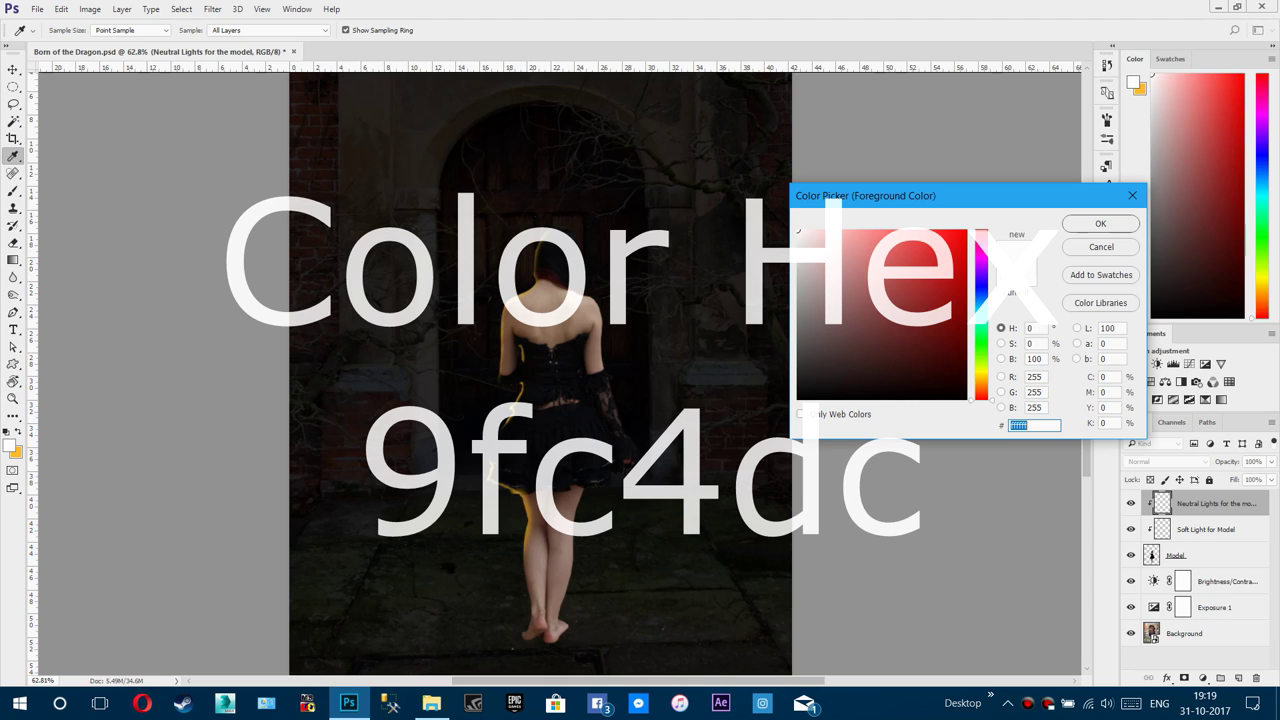
type("8ebddb")
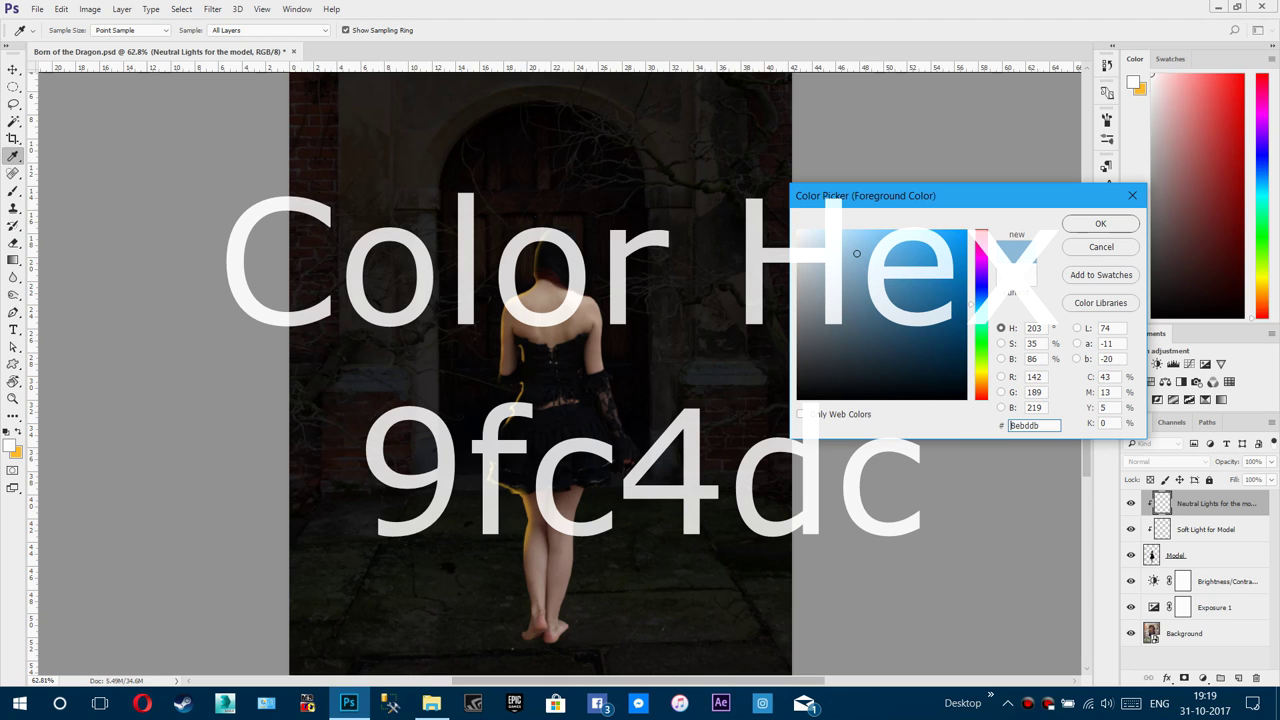
left_click_drag(857, 254, 843, 250)
type("9fc4dc")
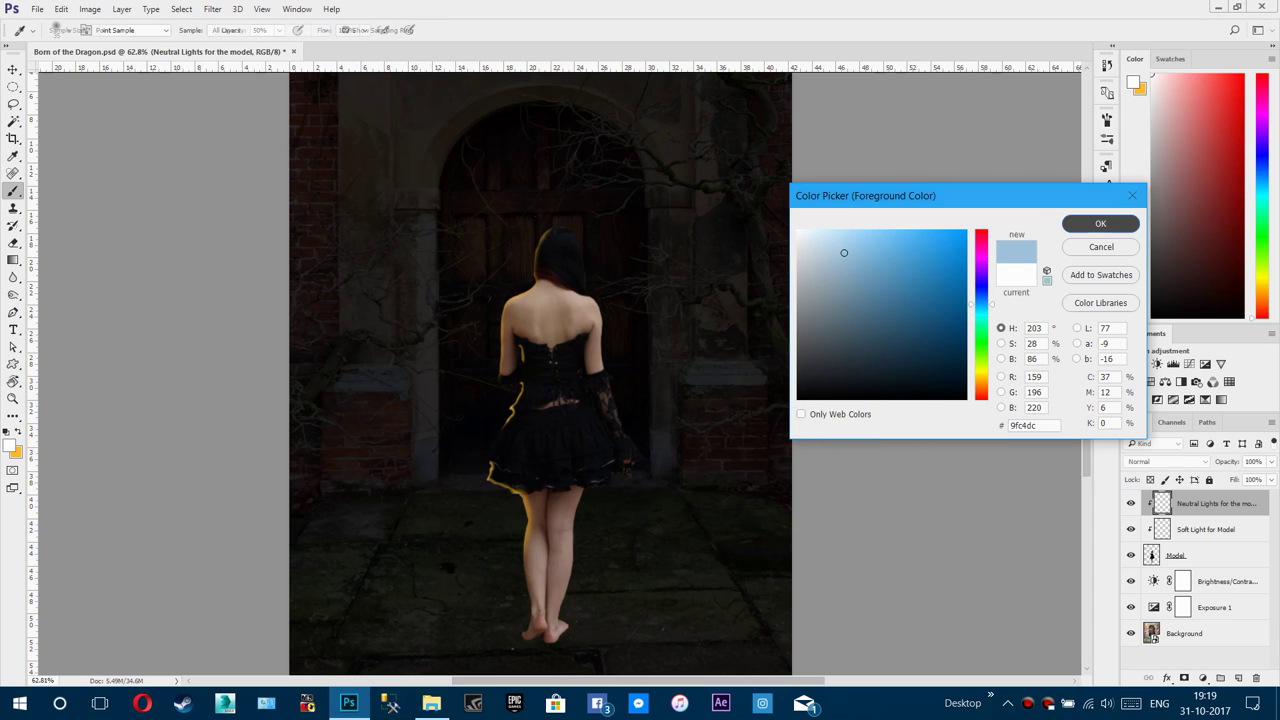
key("Return")
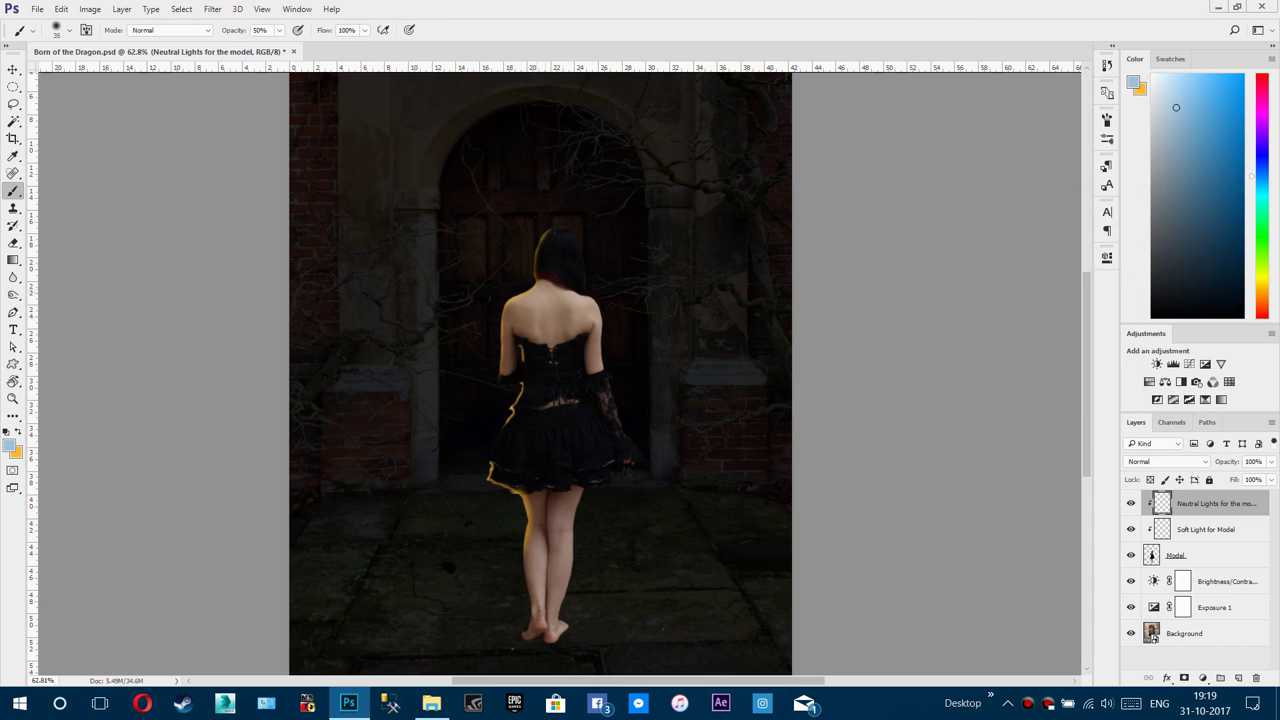
Step: Paint a pale blue rim light with a soft brush along the right outline of the woman's hair, shoulder, arm and leg
right_click(668, 352)
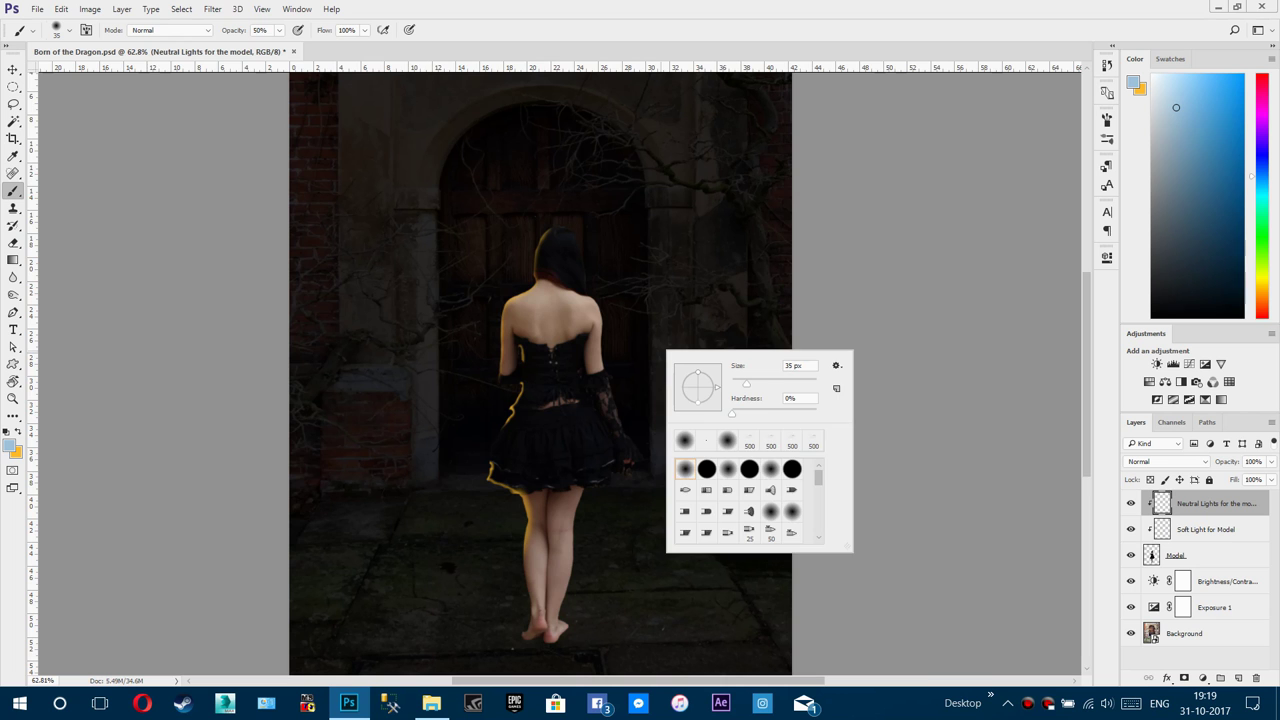
key("Escape")
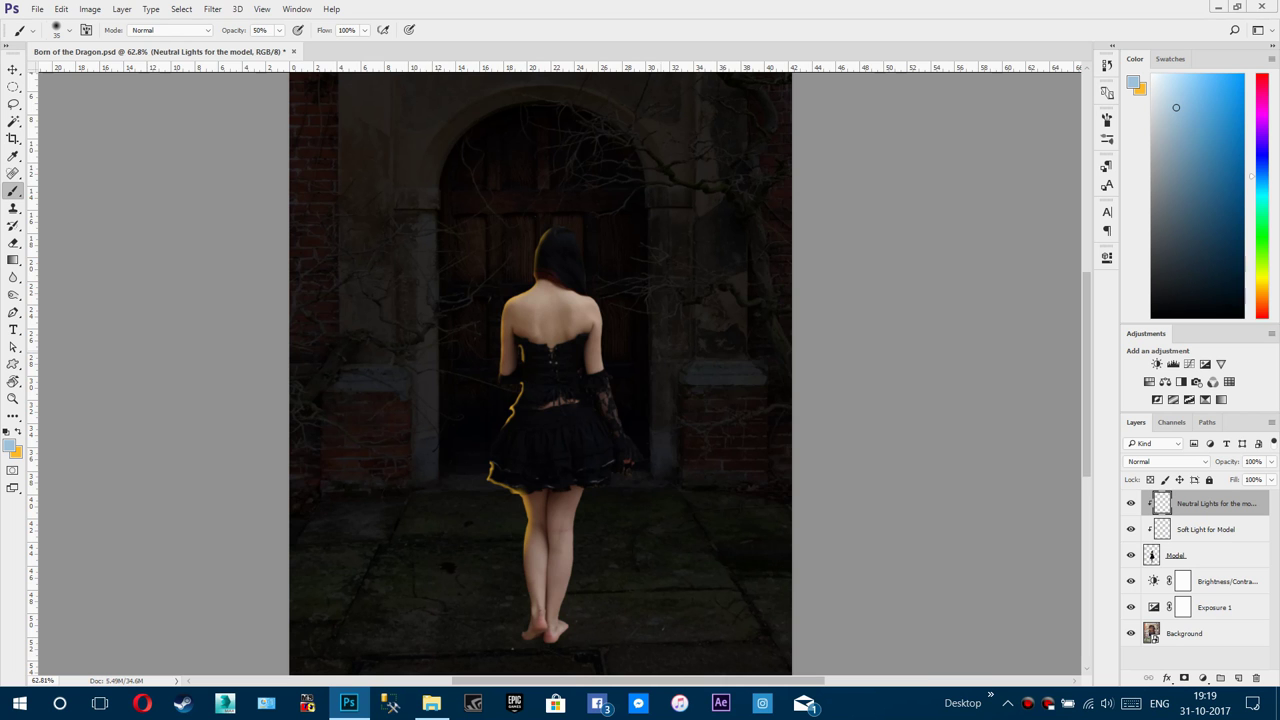
scroll(586, 246, "up", 12)
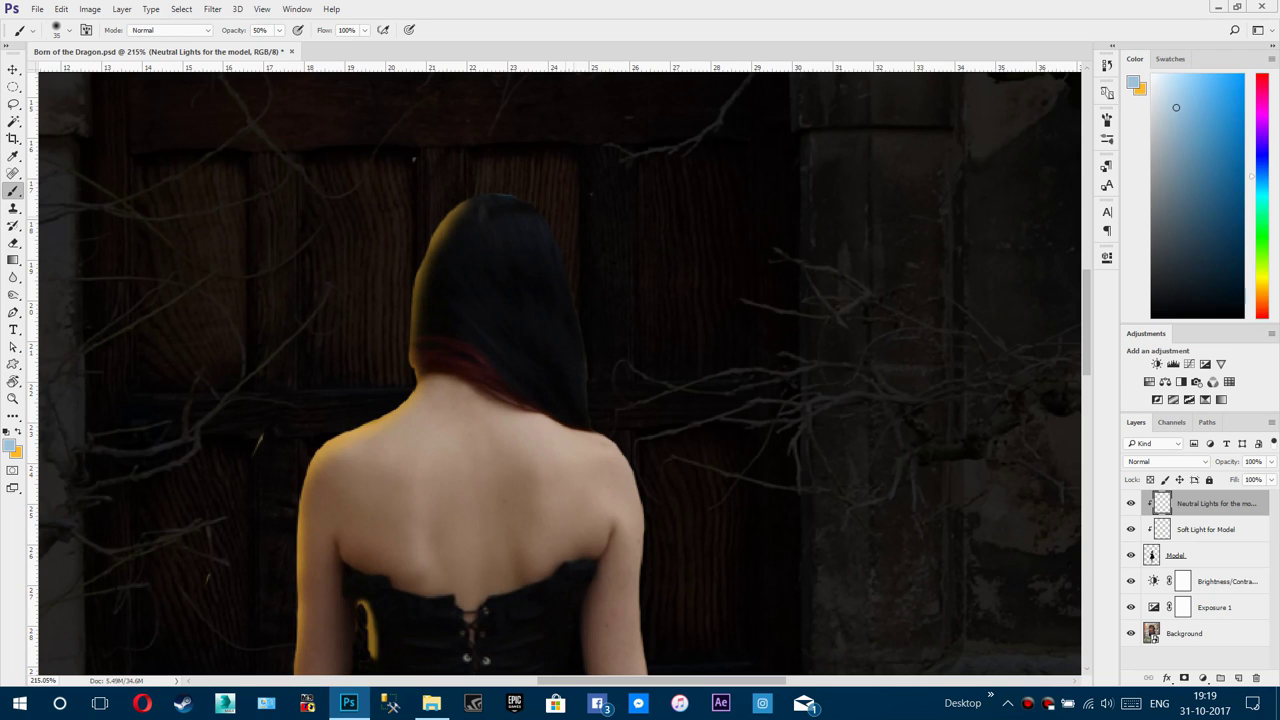
mouse_move(492, 198)
left_mouse_down()
mouse_move(545, 225)
mouse_move(586, 406)
left_mouse_up()
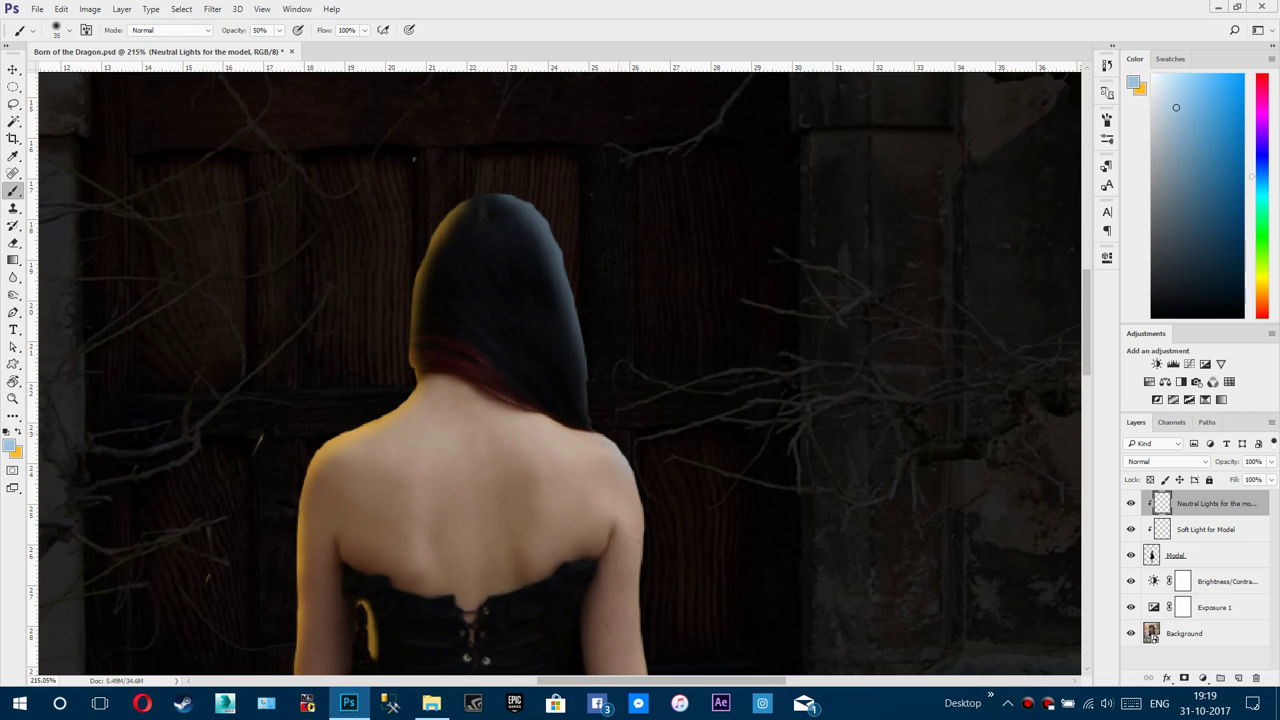
left_click_drag(624, 482, 638, 574)
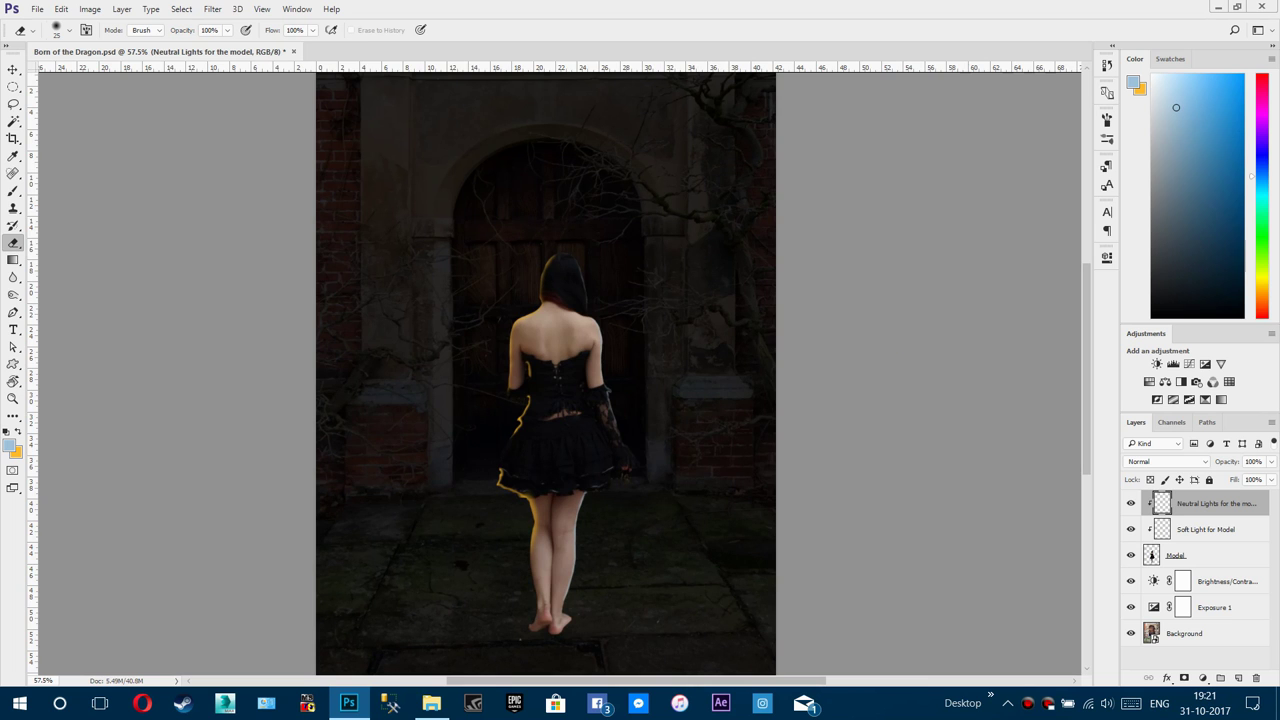
Step: Duplicate the Neutral Lights layer, clip the copy to the Model layer and merge it with the original to strengthen the blue light
scroll(612, 338, "up", 4)
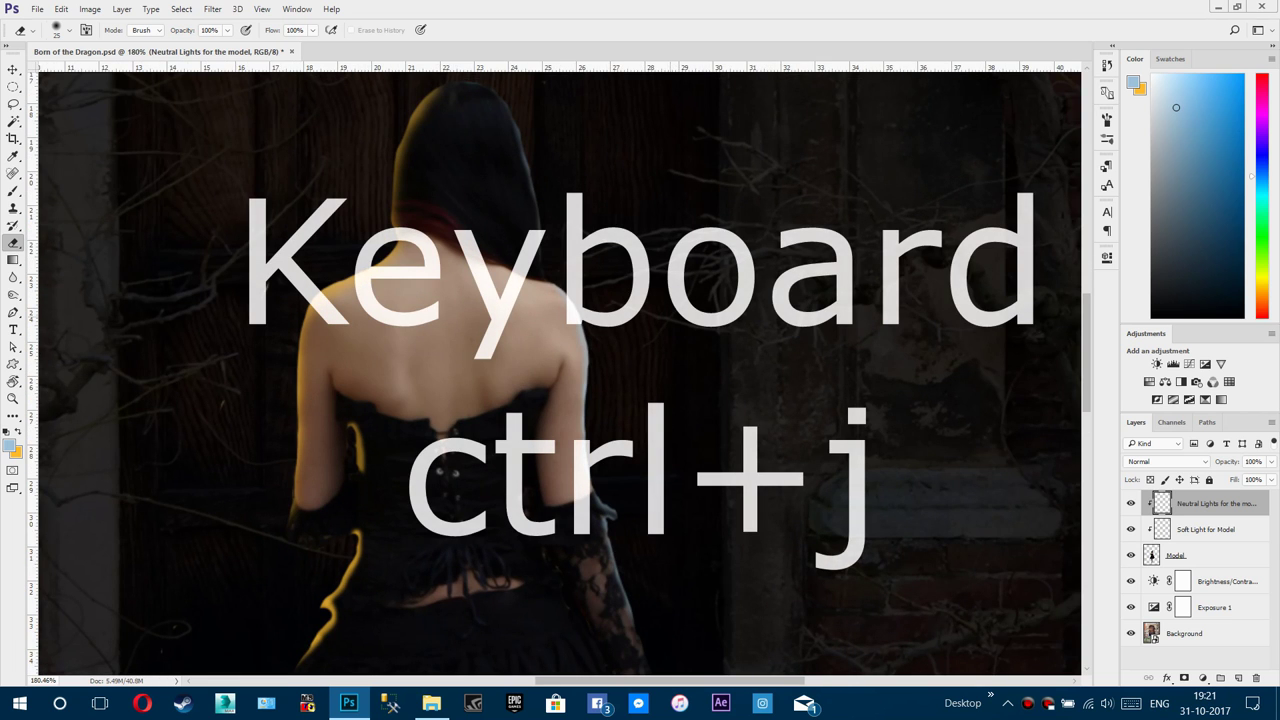
key("ctrl+j")
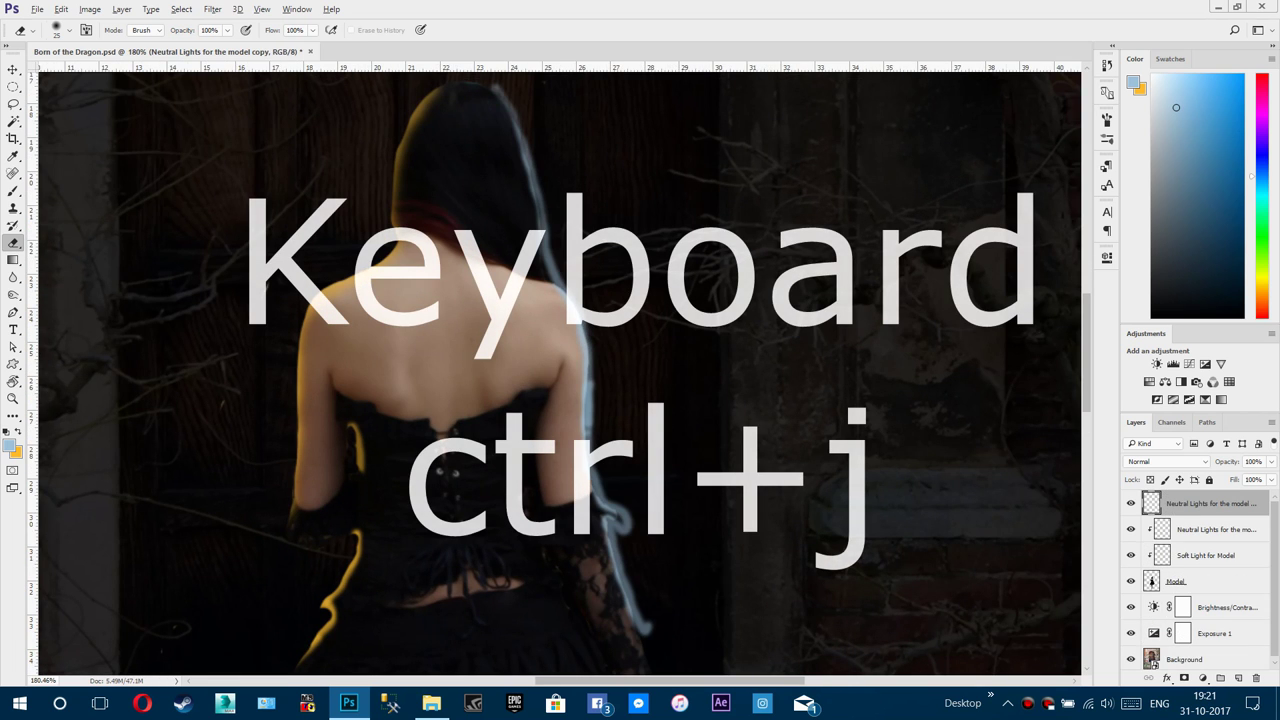
key("ctrl+alt+g")
key("v")
left_click_drag(562, 332, 576, 300)
scroll(576, 300, "down", 5)
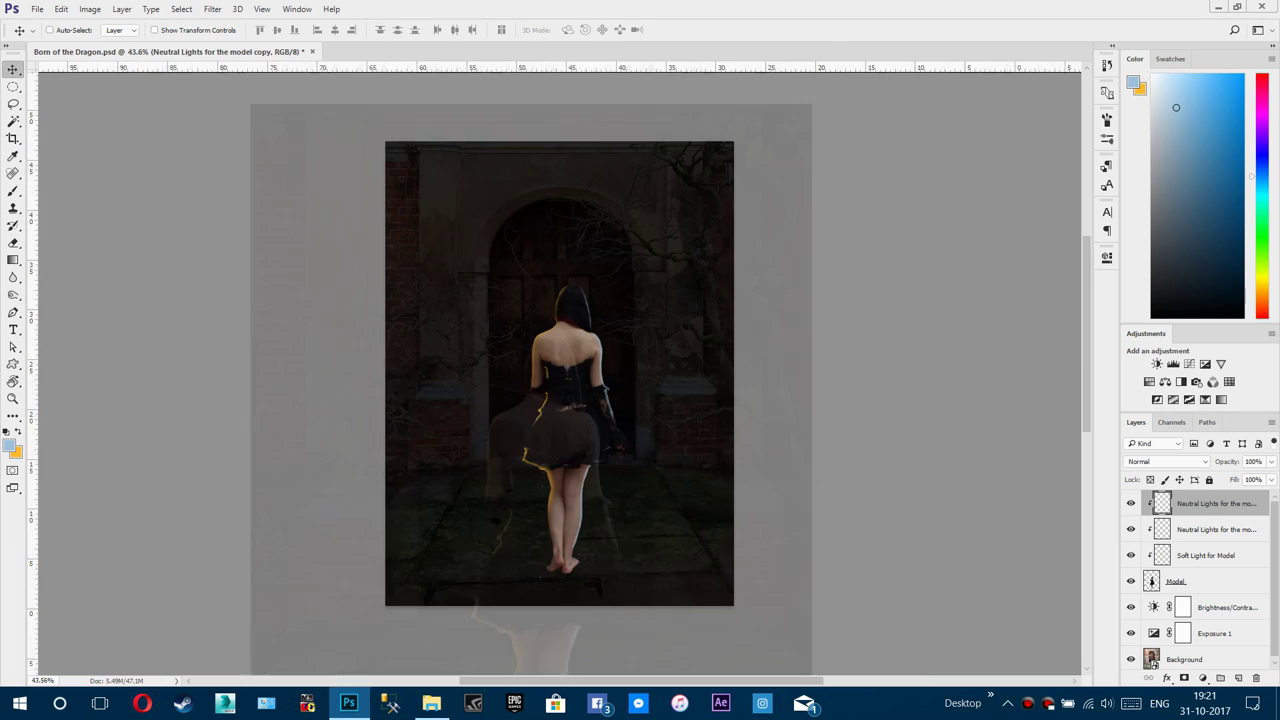
scroll(560, 374, "up", 1)
key("ctrl+e")
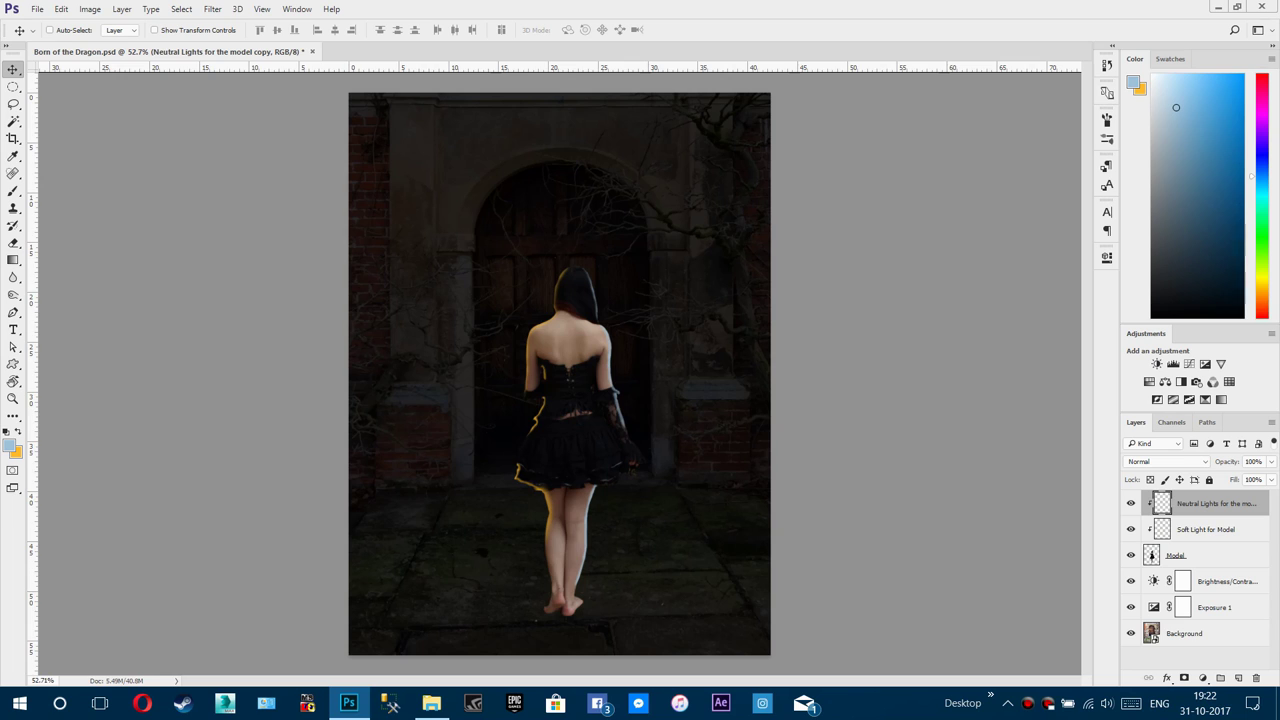
Step: Select both the Neutral Lights and Soft Light layers and set their opacity to 70%
left_click(1208, 530, "ctrl")
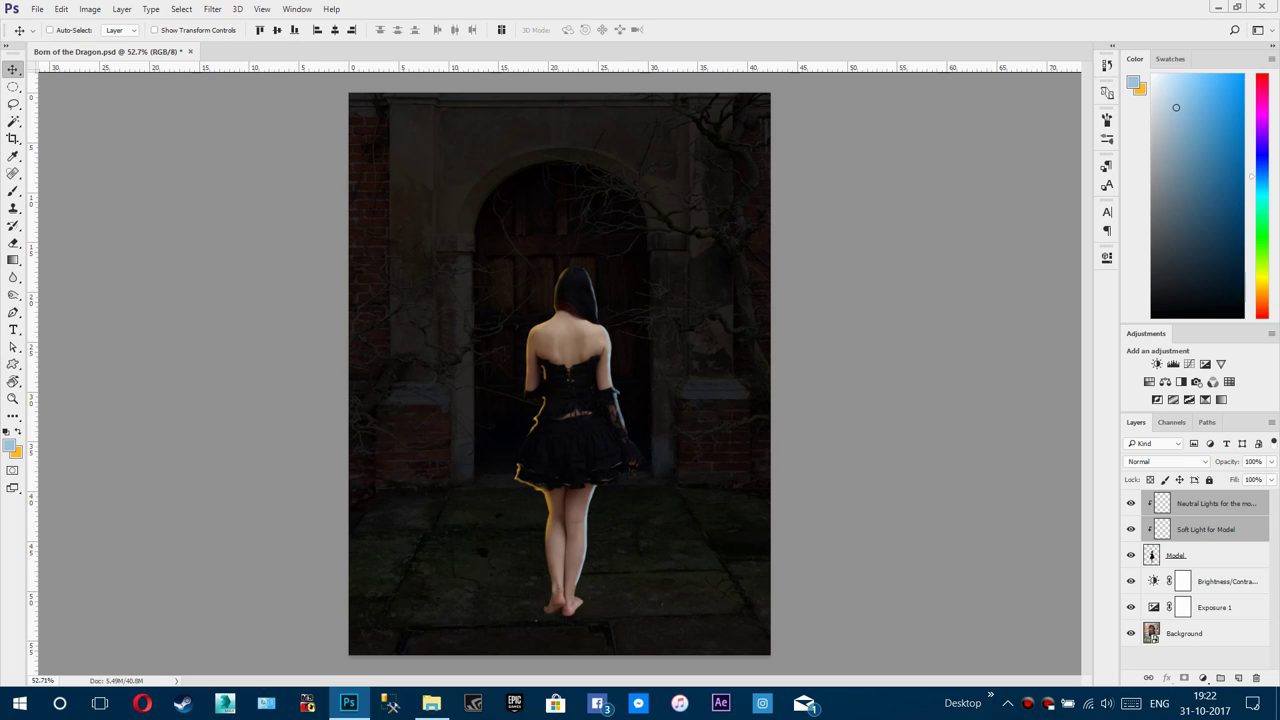
key("9")
key("3")
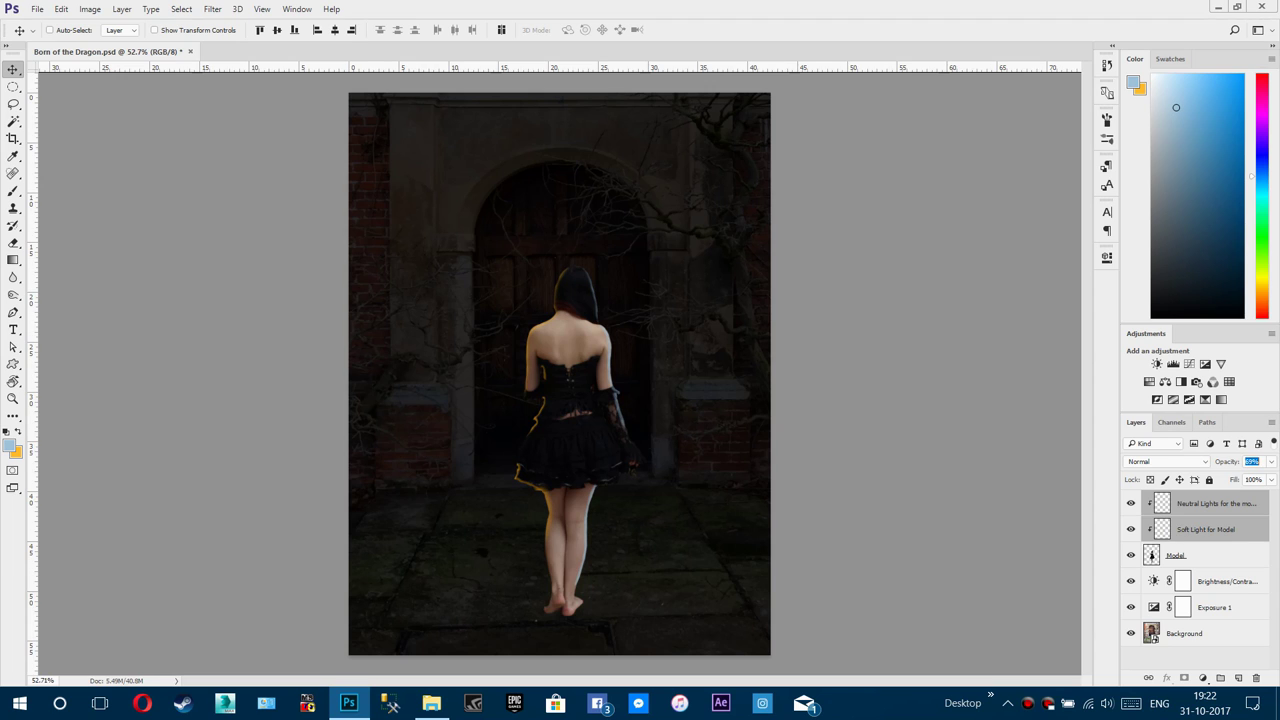
key("7")
Step: Add an Exposure adjustment above the Neutral Lights layer, clip it to the Model layer and set its exposure to -3.04
left_click(1216, 504)
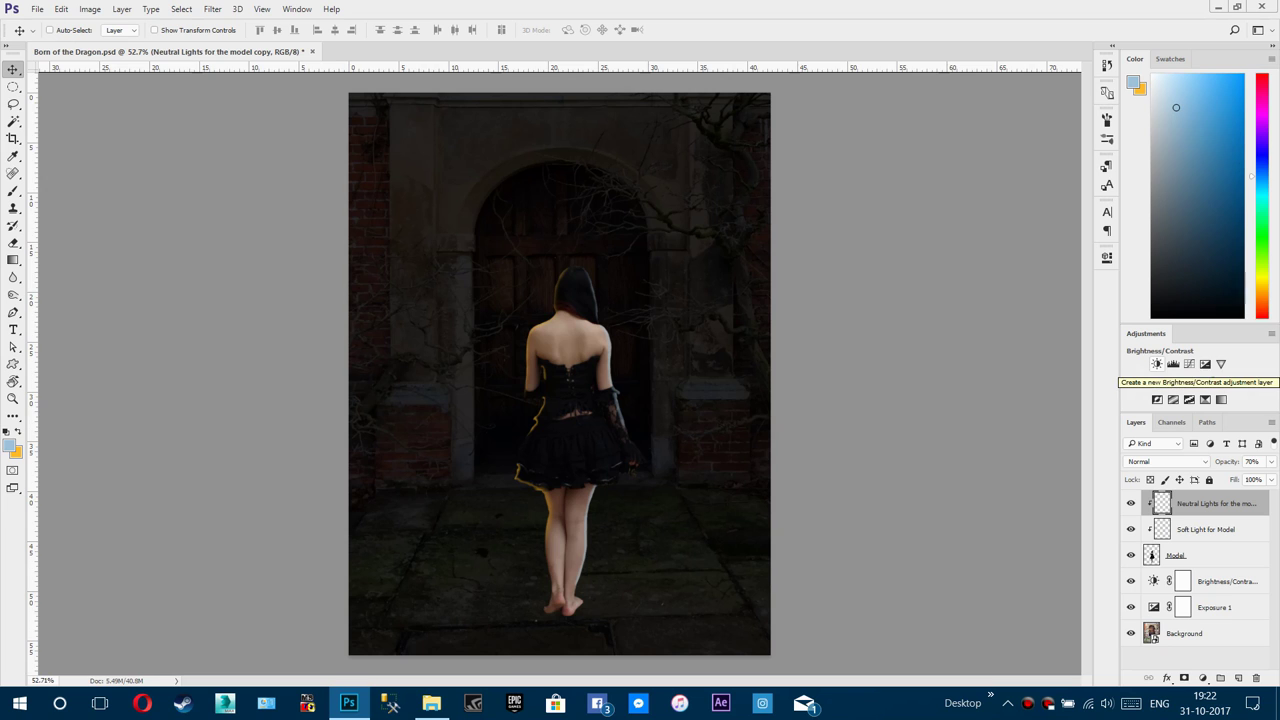
left_click(1205, 363)
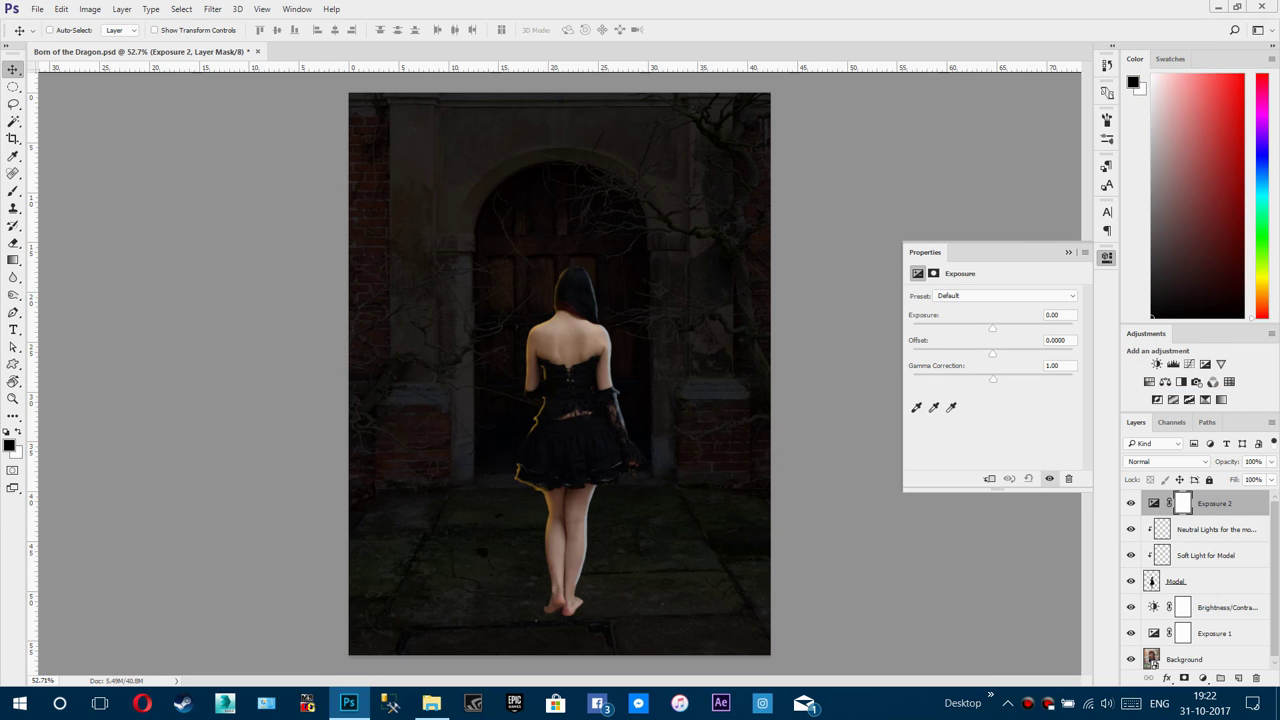
left_click(989, 478)
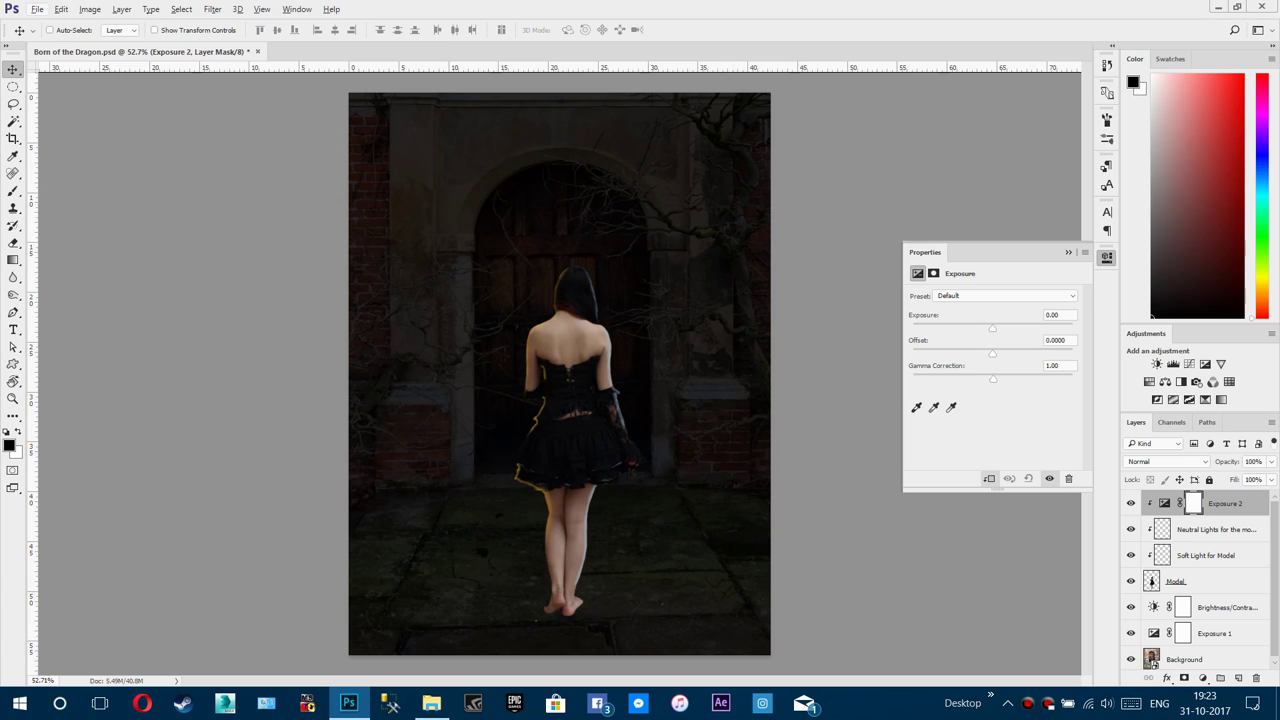
left_click(1056, 315)
type("-")
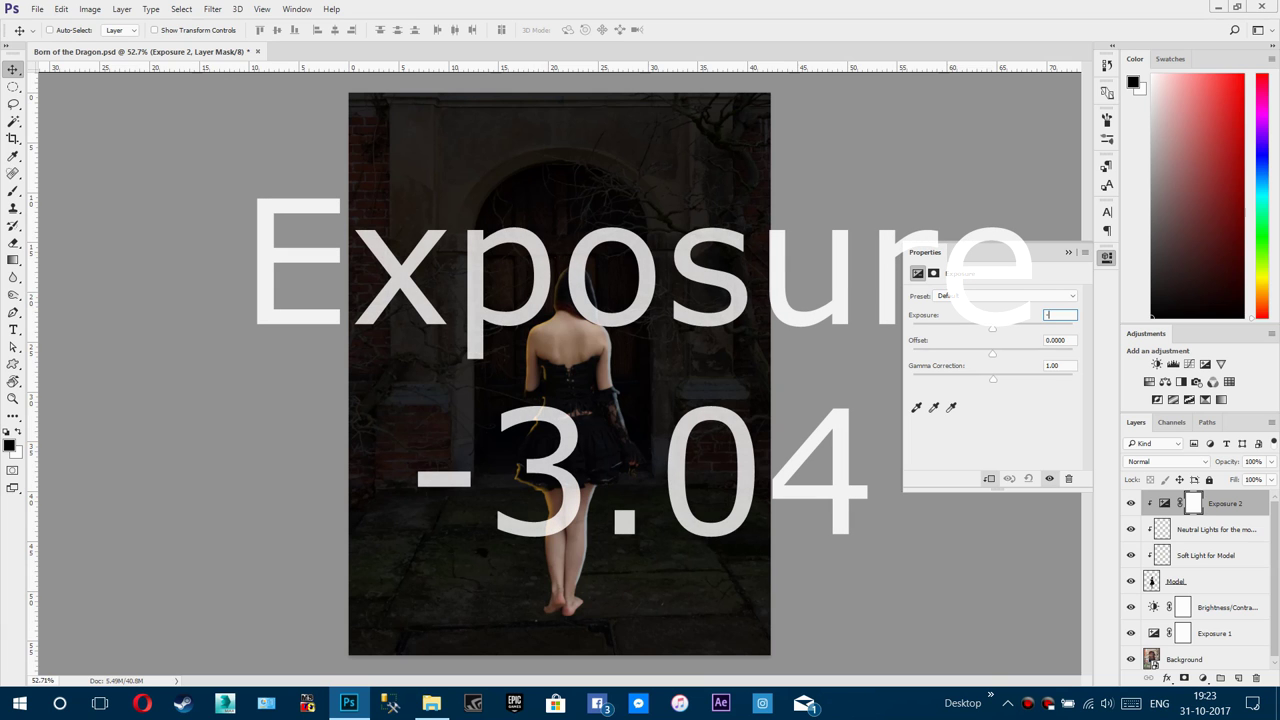
type("3.04")
key("Return")
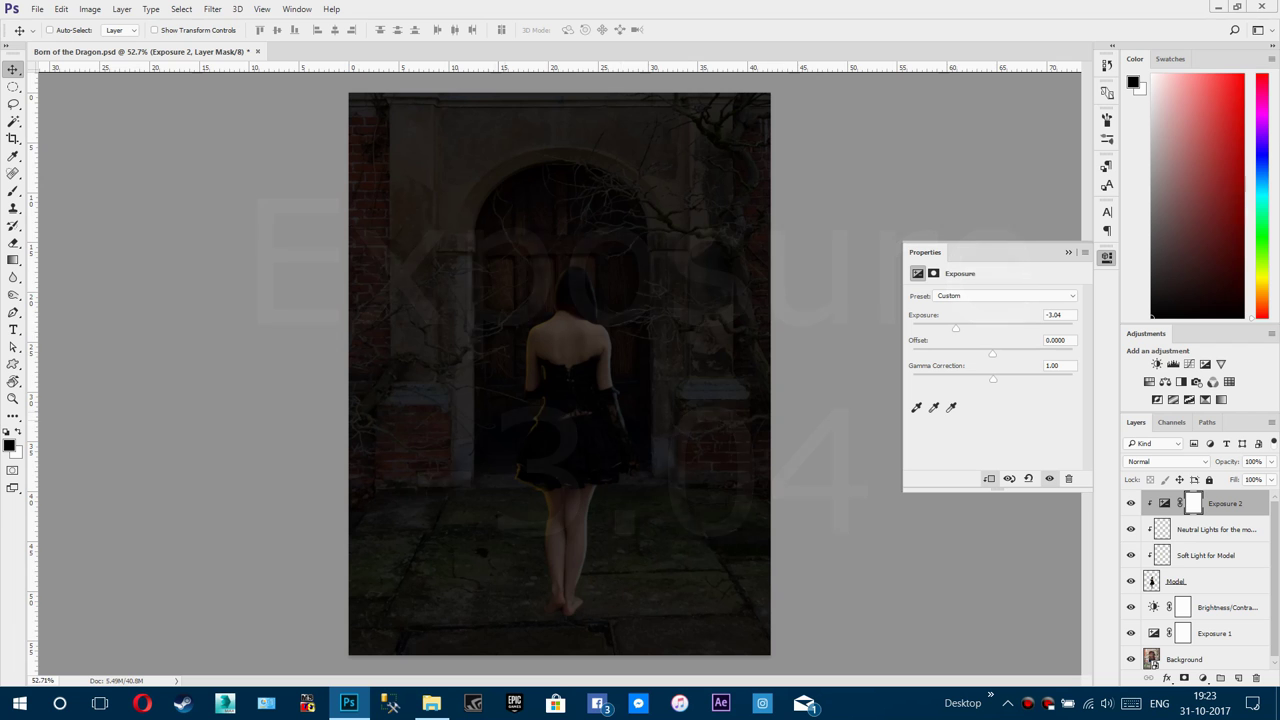
scroll(563, 322, "up", 2)
scroll(553, 322, "up", 11)
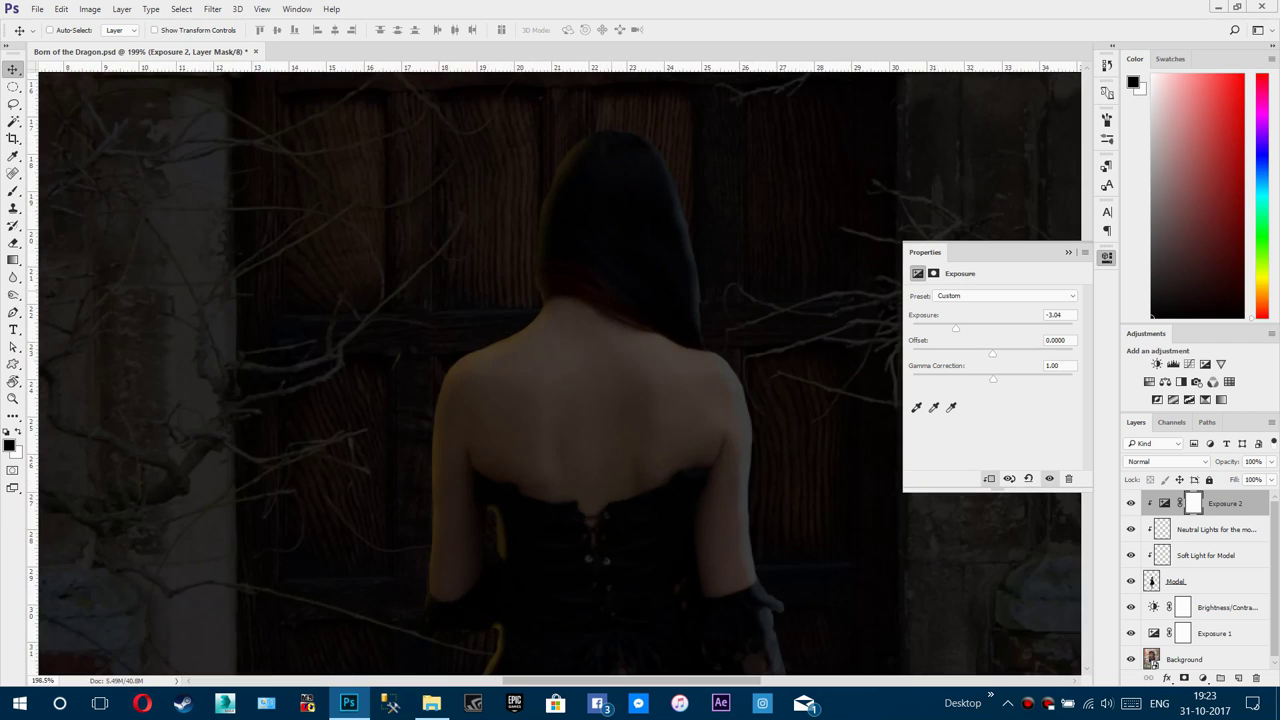
Step: Add a new layer named shadows directly above the Brightness/Contrast adjustment, below the Model layer
scroll(520, 365, "down", 8)
scroll(600, 370, "down", 2)
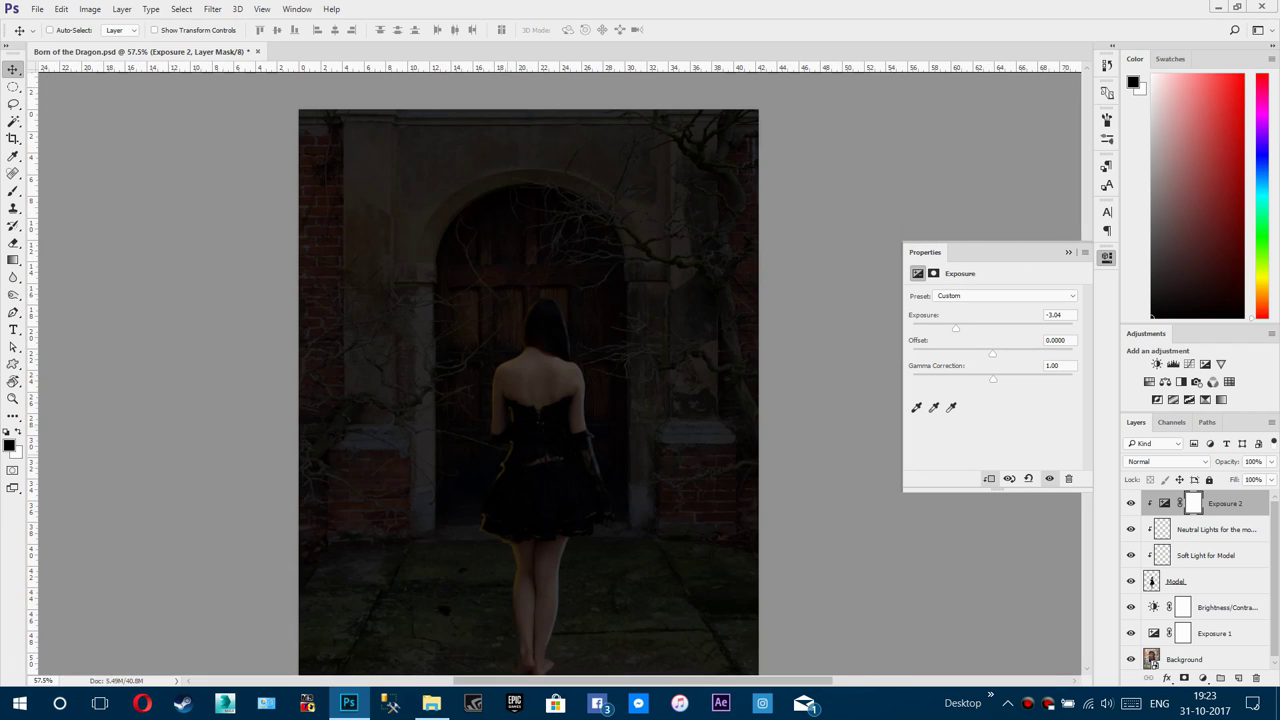
scroll(560, 370, "down", 1)
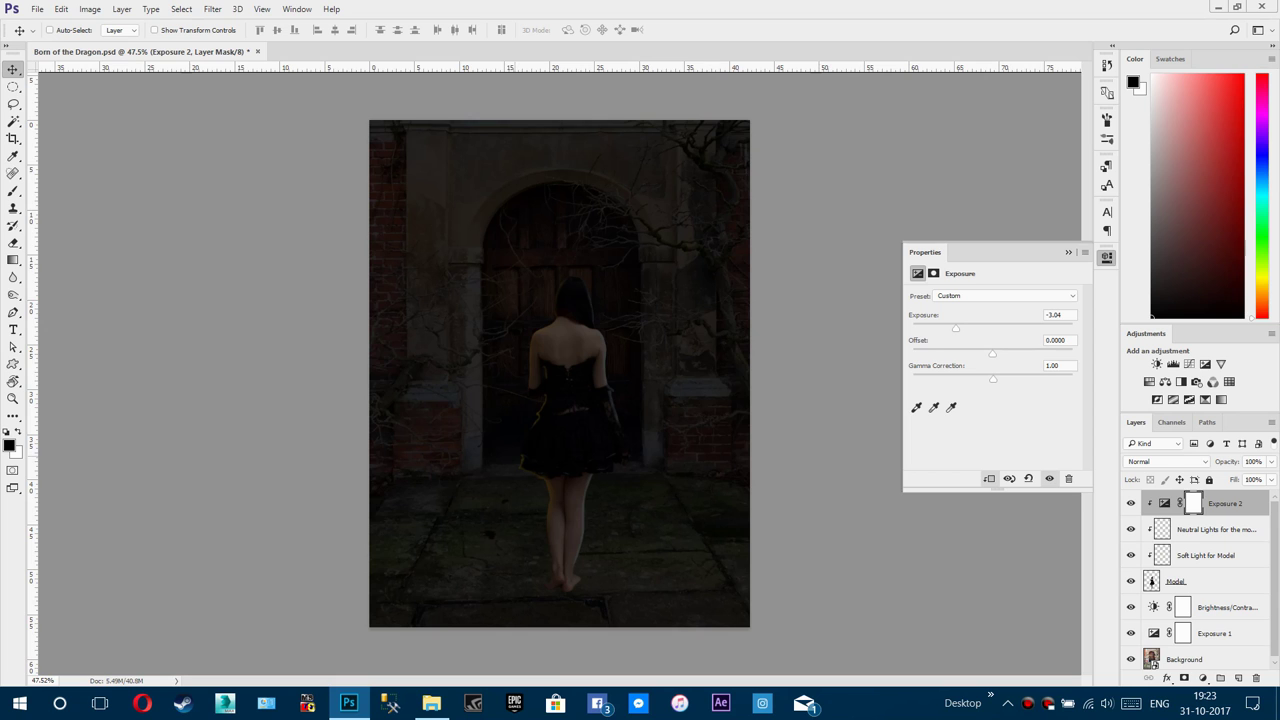
scroll(560, 370, "up", 3)
left_click(1227, 607)
left_click(1238, 678)
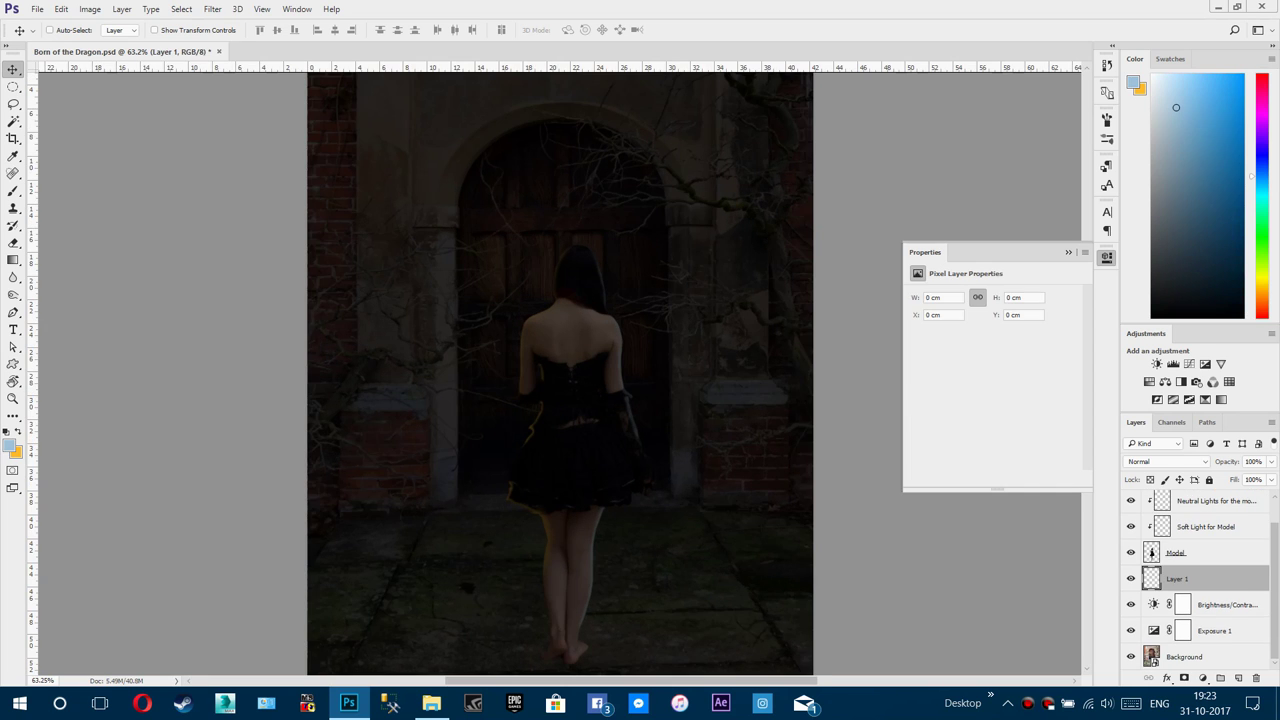
key("Delete")
scroll(577, 660, "up", 5)
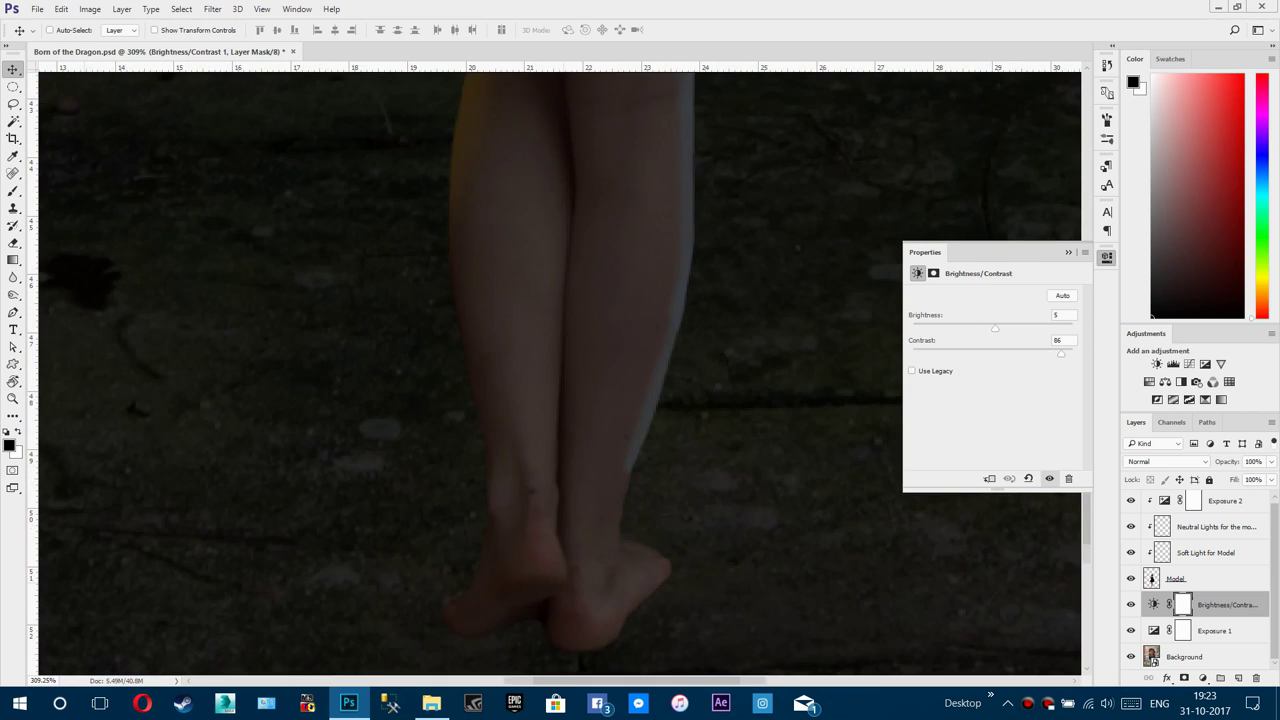
left_click_drag(577, 640, 569, 450)
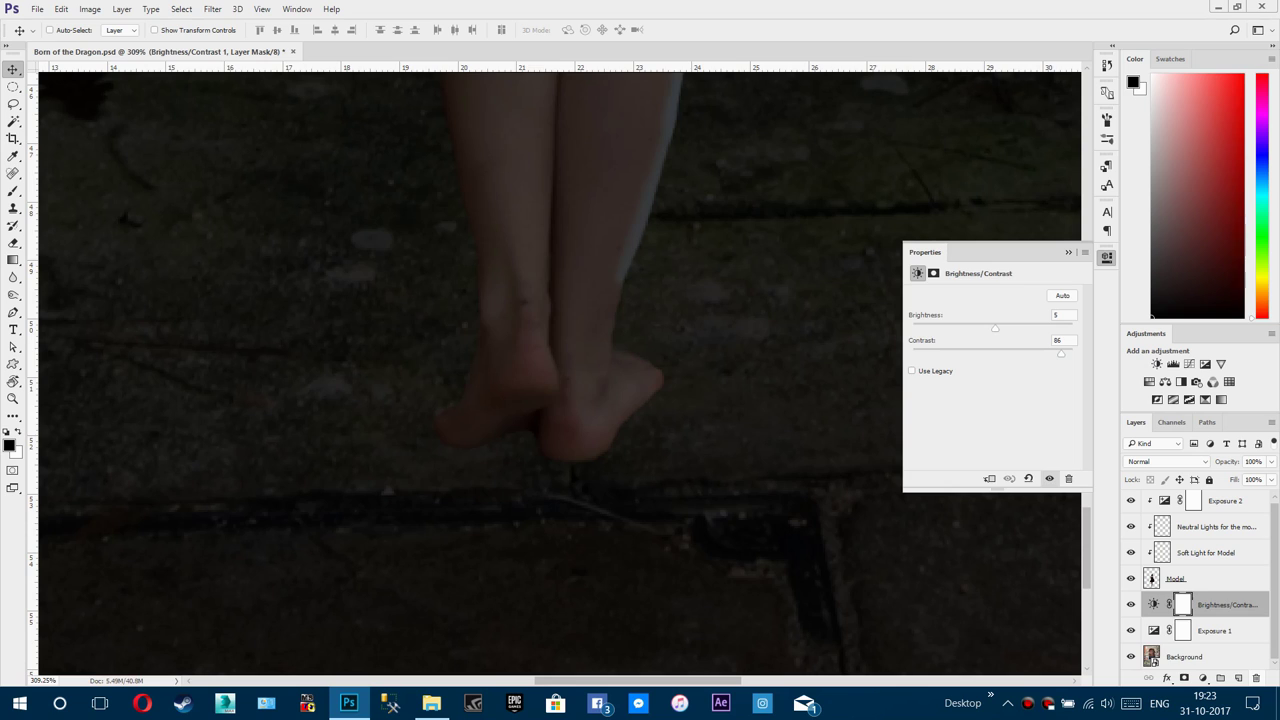
left_click(1239, 678)
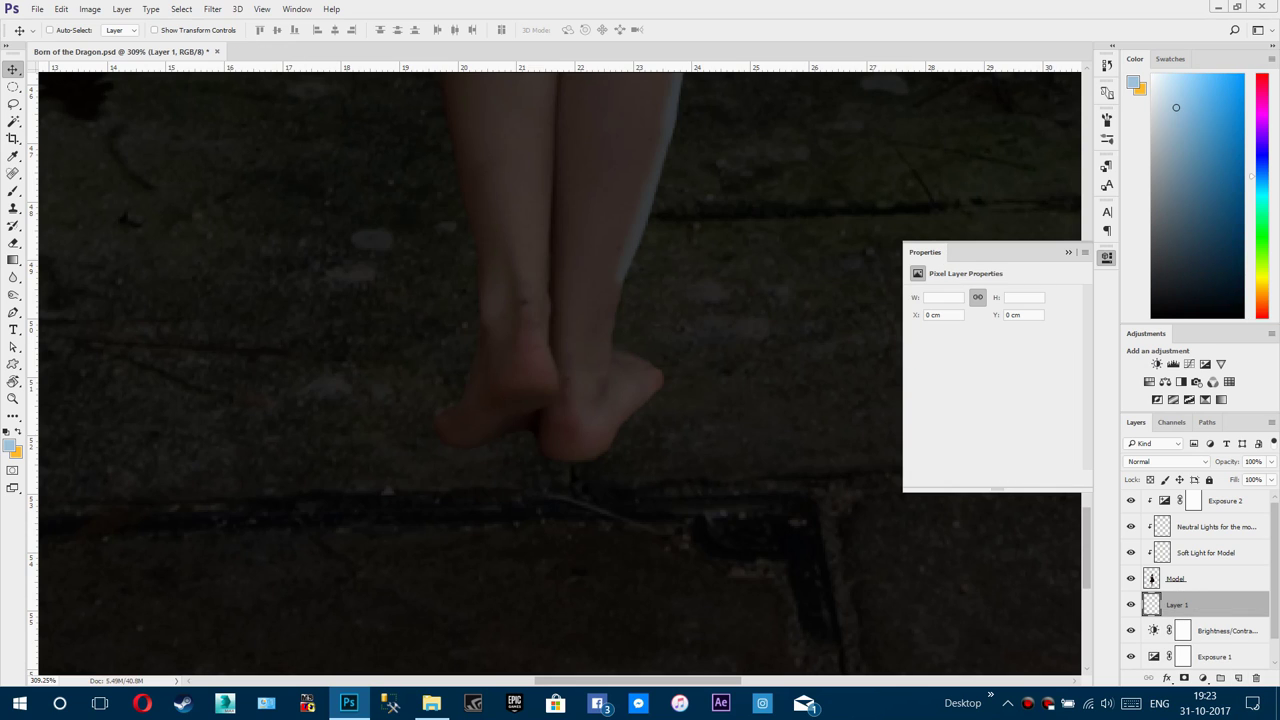
double_click(1178, 605)
type("shadows")
key("Return")
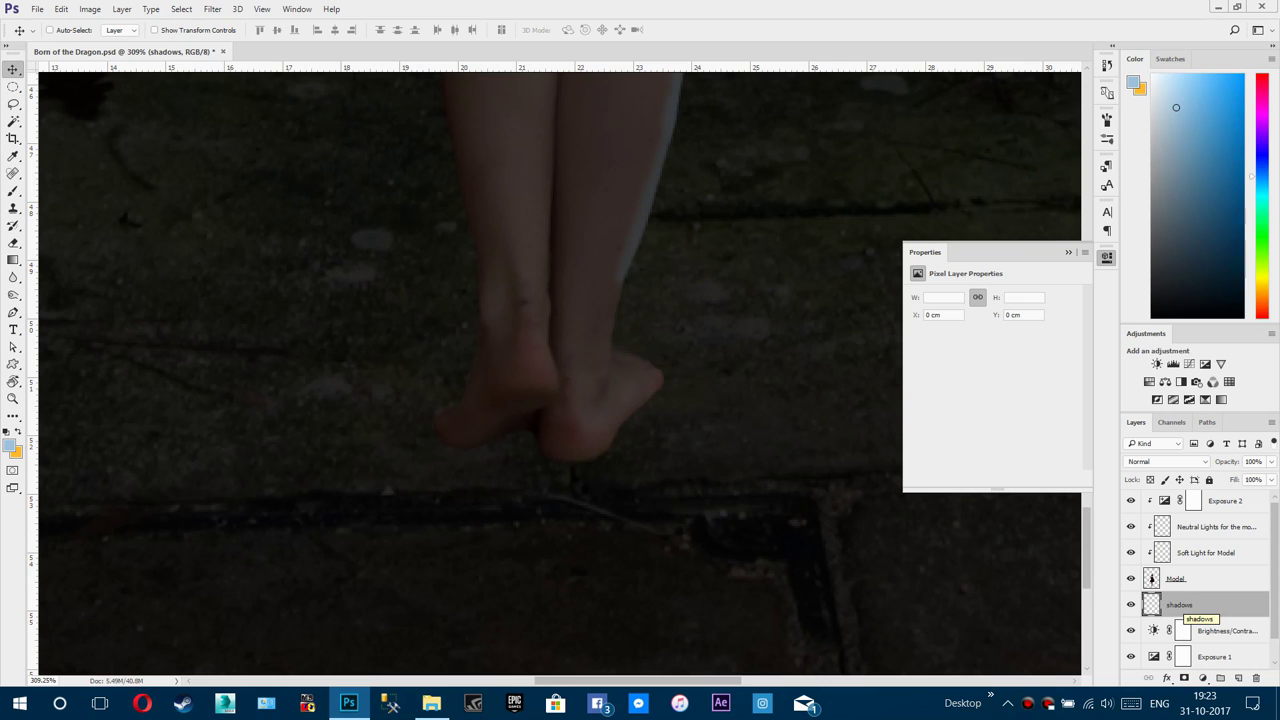
Step: Set the foreground colour to near-black with hex value 0b0b0b
key("i")
key("d")
left_click(9, 445)
type("090909")
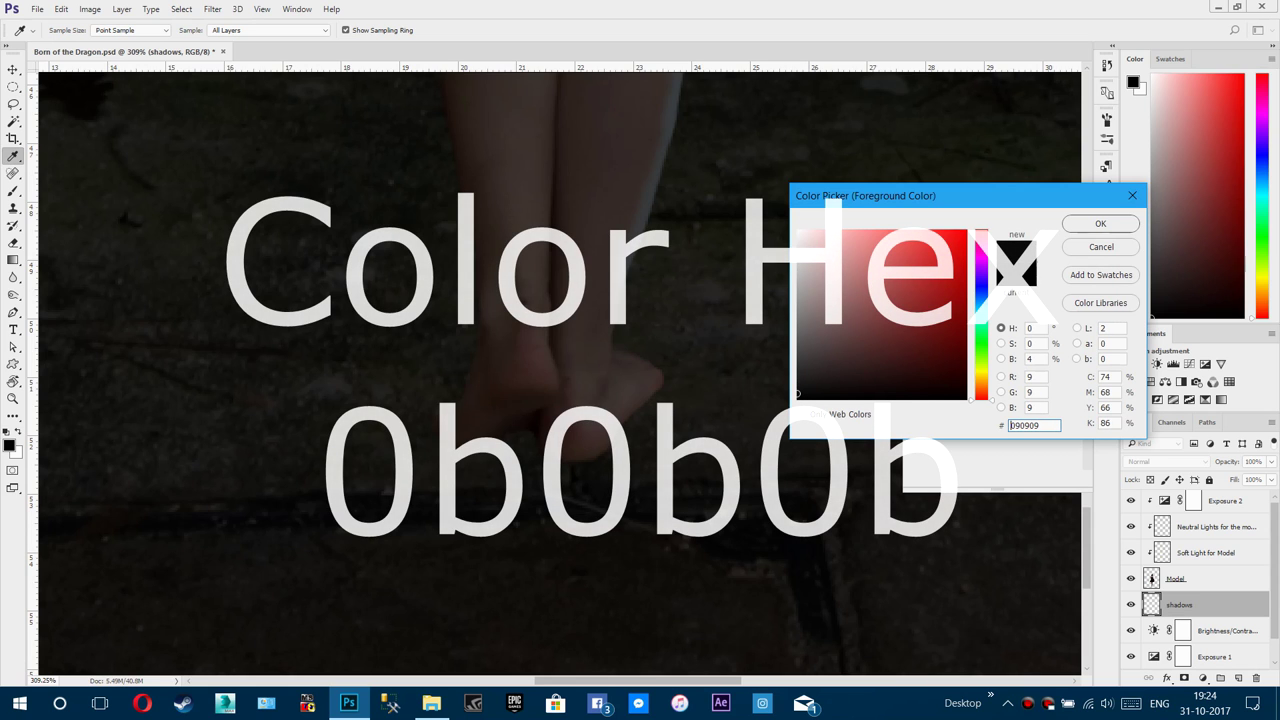
type("0d0d0d")
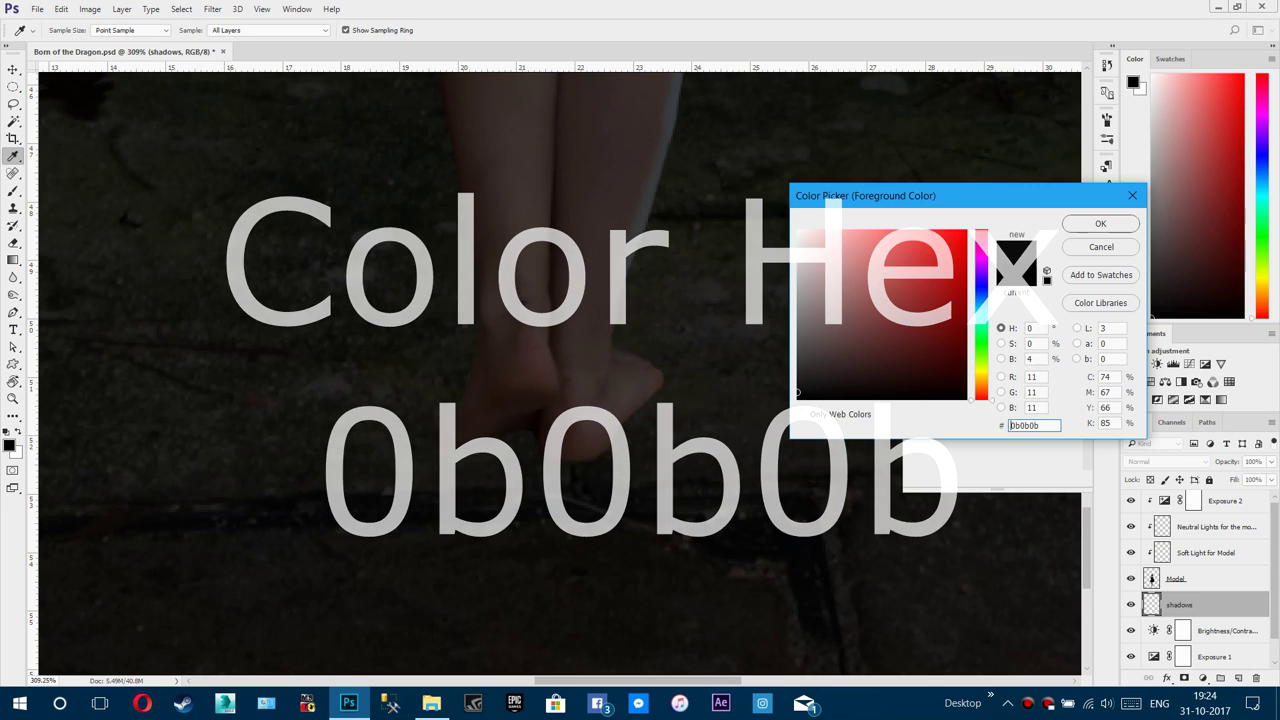
key("Return")
key("Return")
key("v")
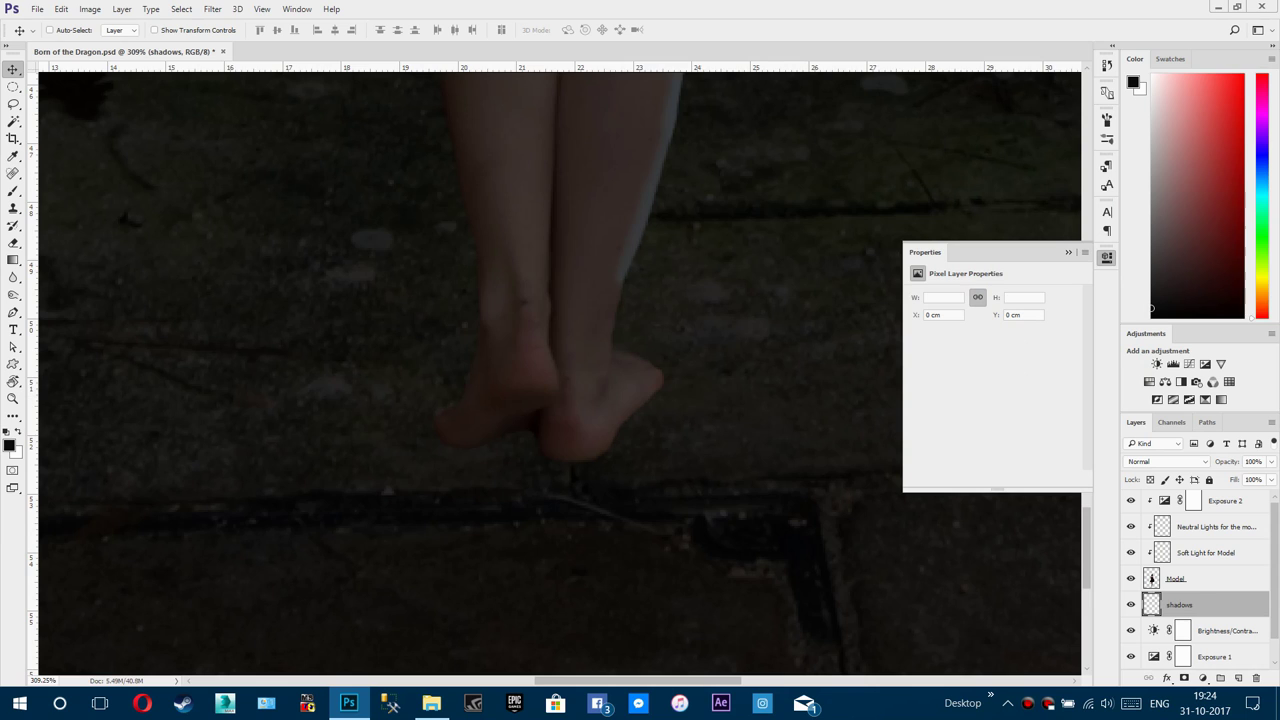
Step: Paint a soft dark contact shadow around and beneath the woman's feet using a size 90 brush at 50% opacity
key("b")
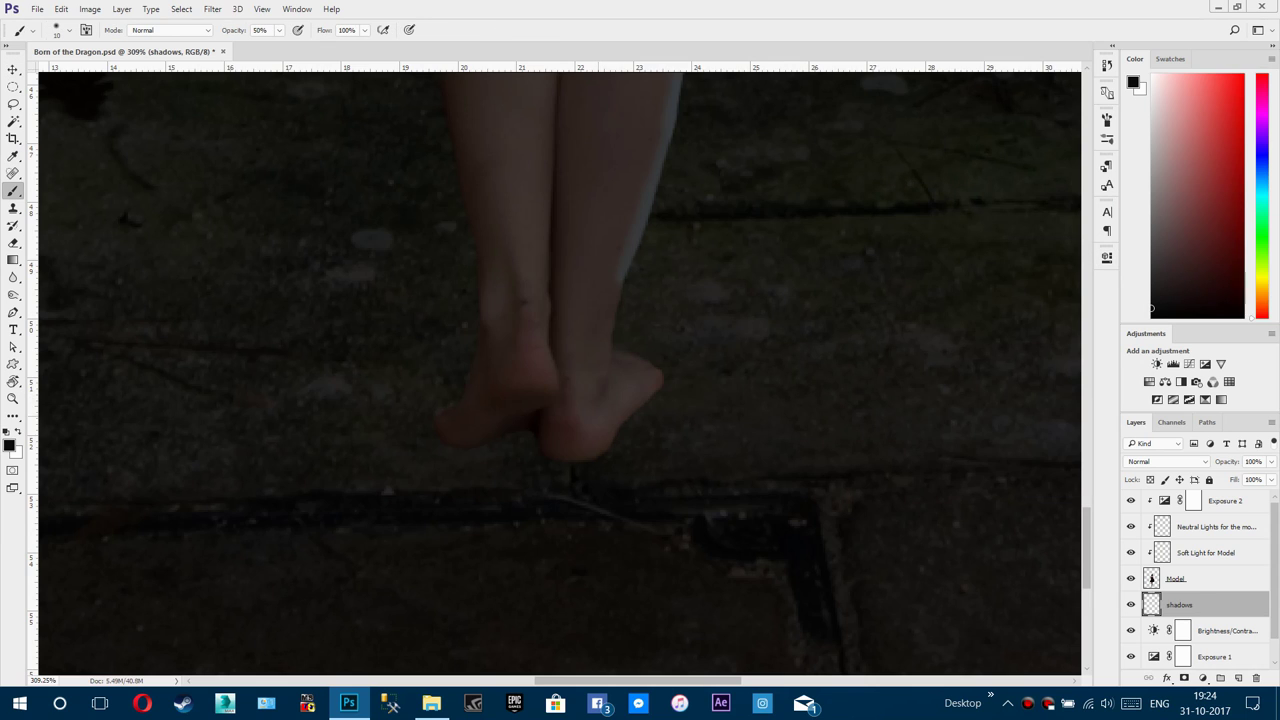
key("bracketright")
key("bracketright")
key("bracketright")
key("bracketright")
key("bracketright")
key("bracketright")
key("bracketright")
key("bracketright")
left_click_drag(440, 388, 510, 452)
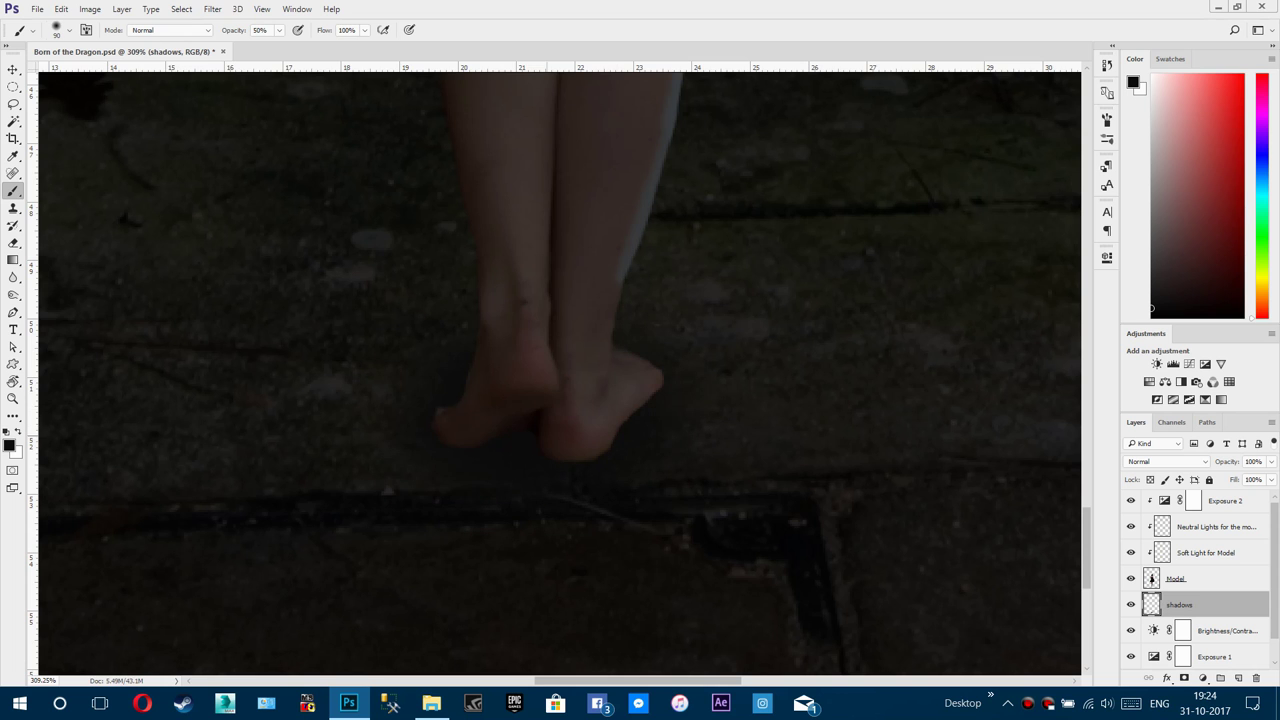
Step: Soften the painted foot shadow on the shadows layer with a blur filter
scroll(717, 461, "down", 10)
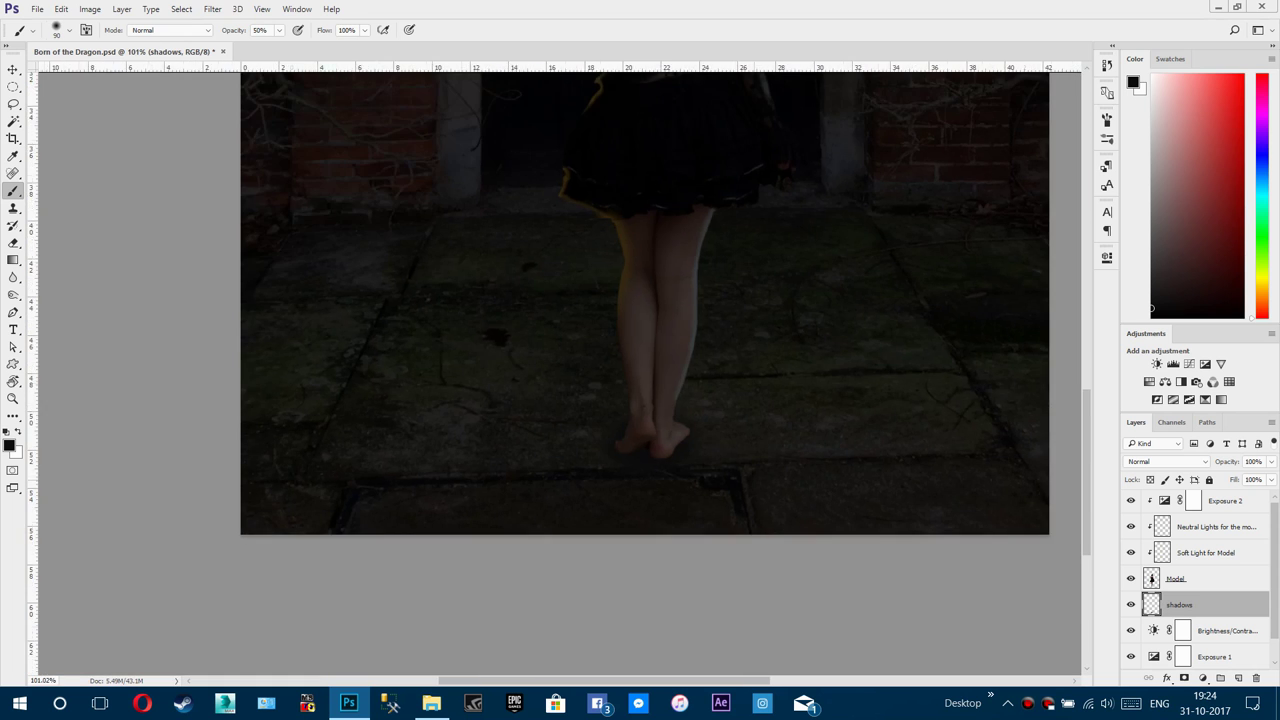
scroll(718, 440, "up", 8)
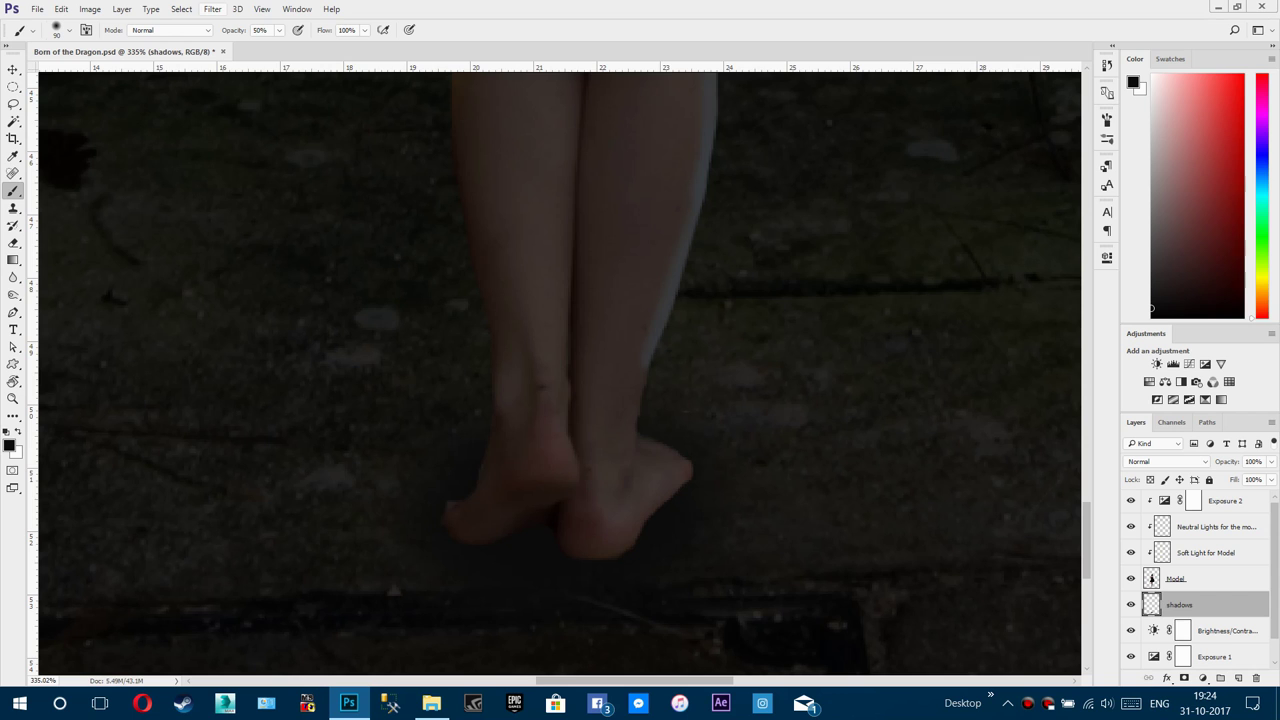
left_click(212, 9)
mouse_move(240, 194)
left_click(475, 257)
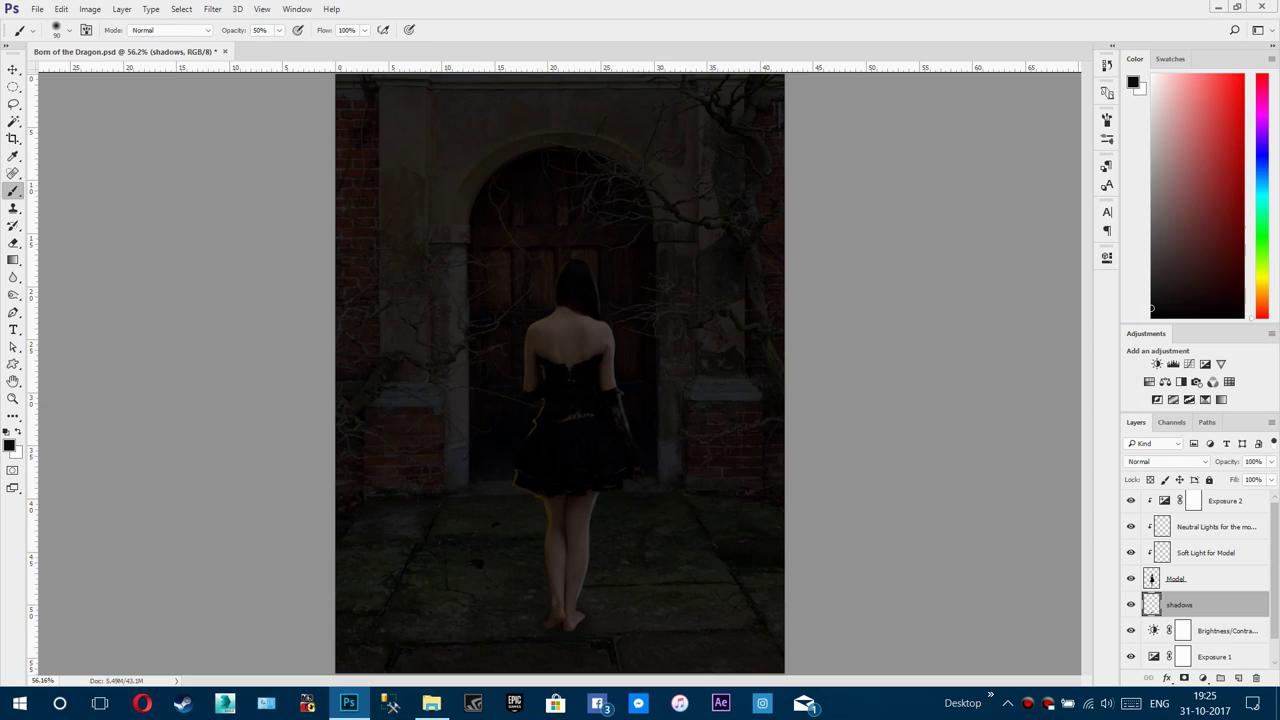
Step: Add another layer above the shadows layer and name it shadows 1
key("ctrl+shift+alt+n")
double_click(1177, 605)
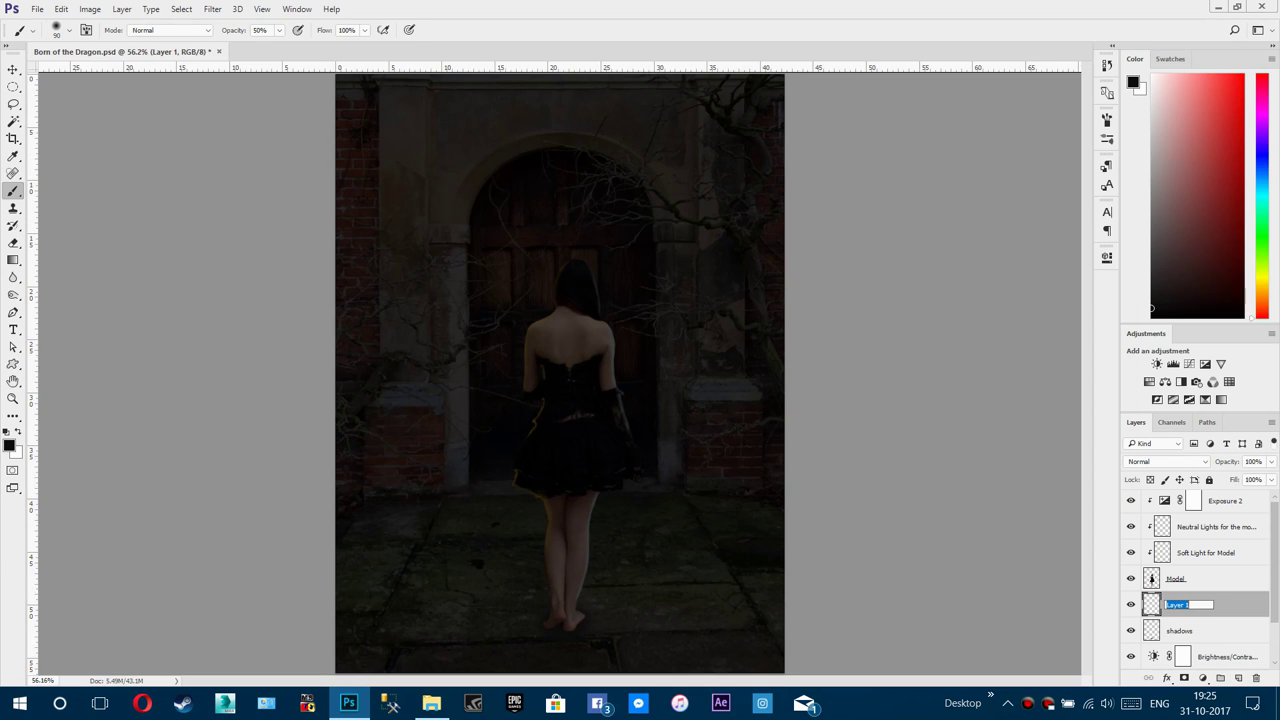
type("shadows 1")
key("Return")
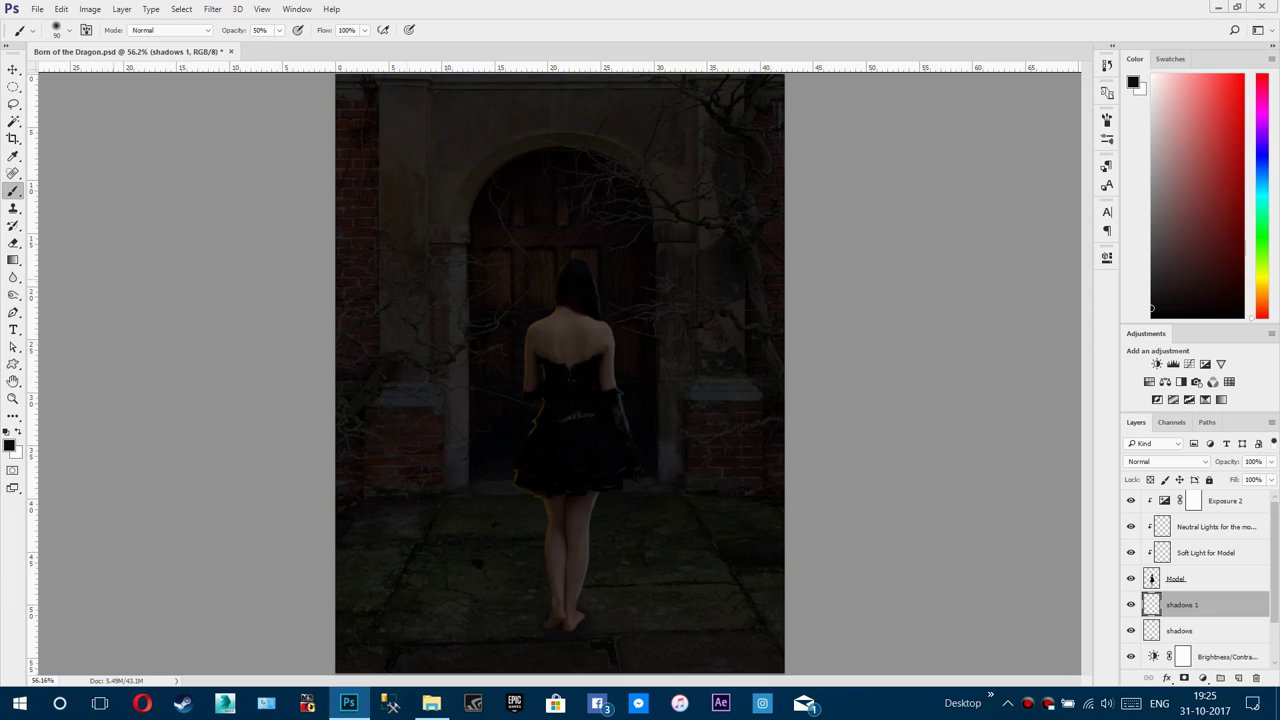
Step: Sample grey-blue 687780 from the woman's arm light and paint a widening cast shadow from her feet to the image's lower edge
left_click(9, 446)
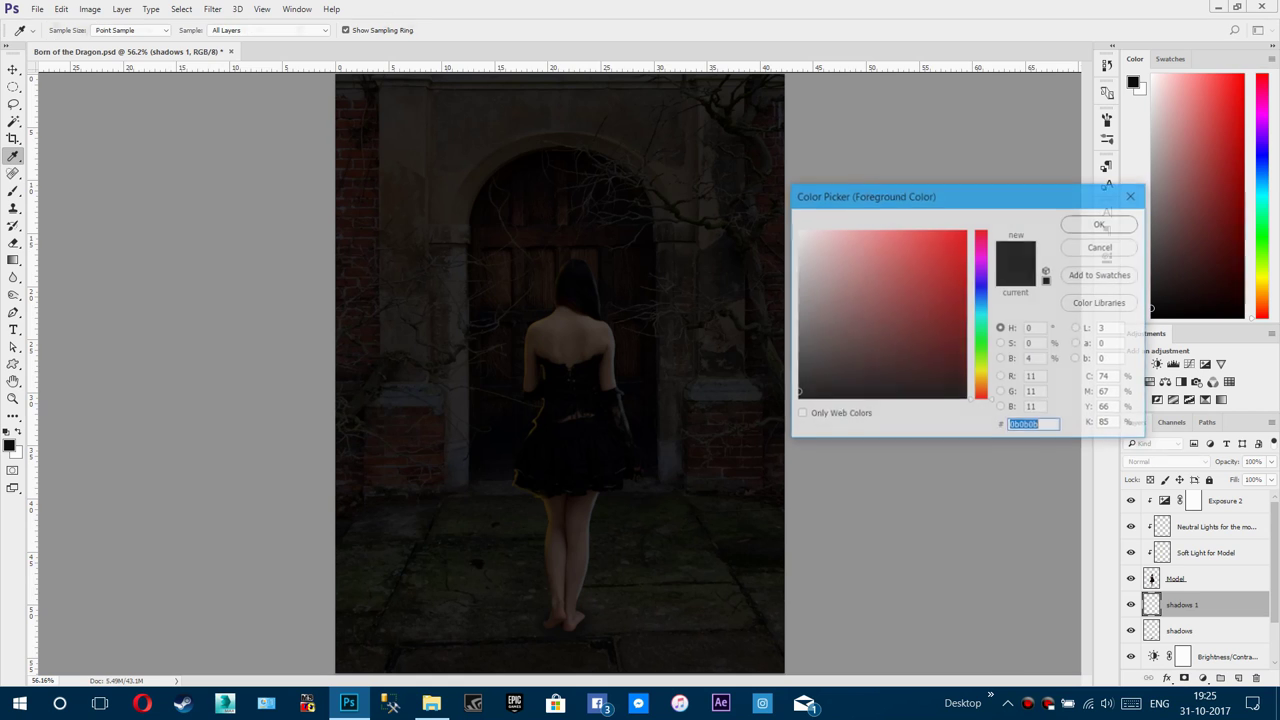
left_click(621, 404)
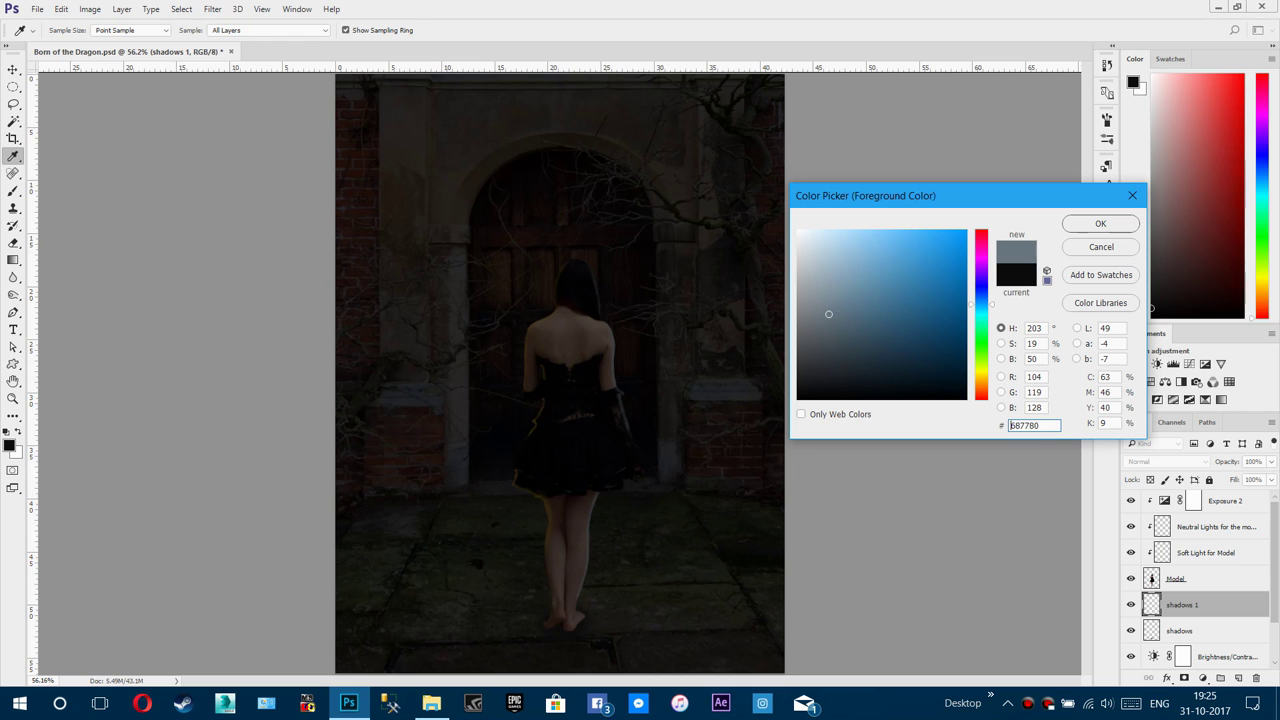
left_click(1100, 224)
scroll(561, 631, "up", 5)
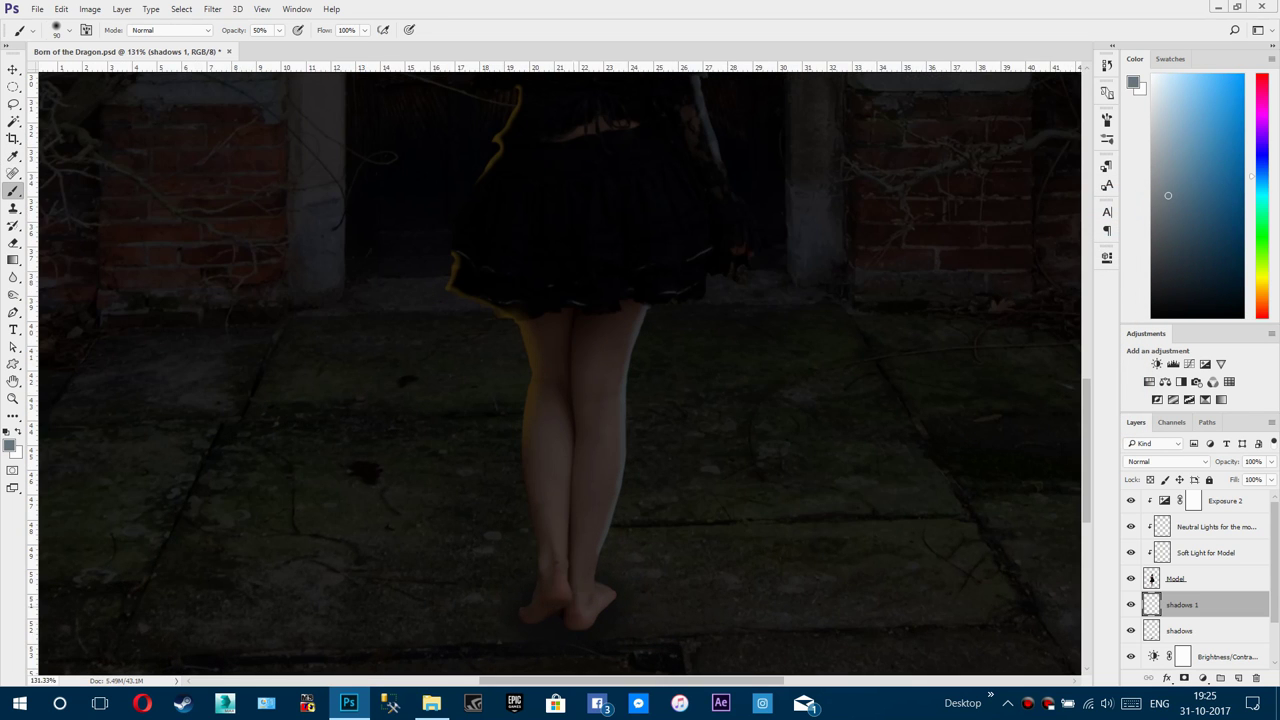
left_click_drag(561, 631, 577, 492)
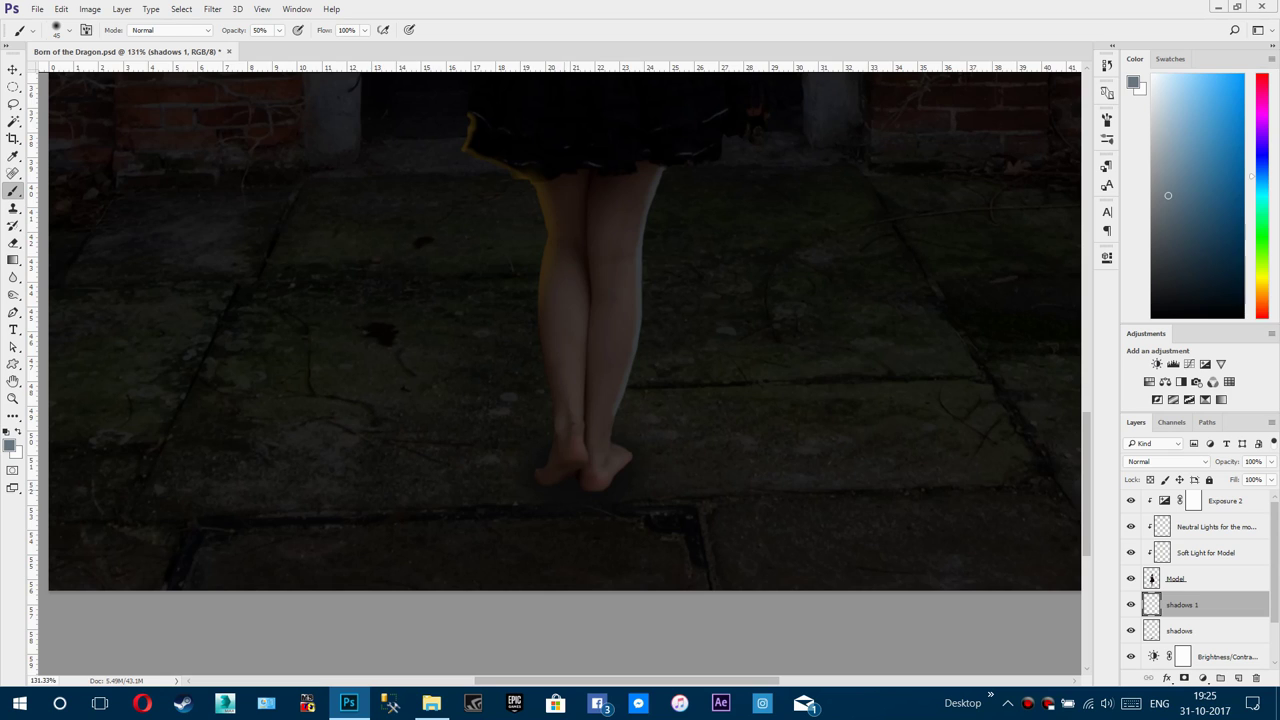
left_click(566, 489)
left_click(504, 600, "shift")
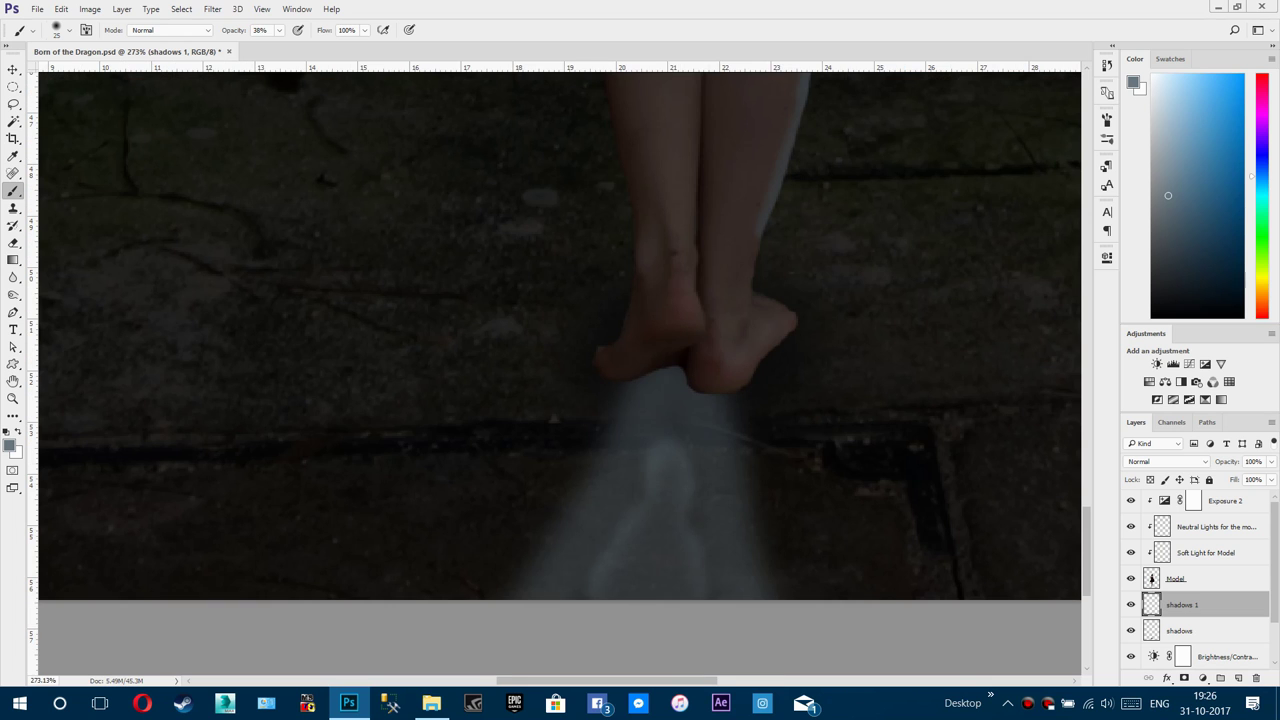
Step: Set the shadows 1 layer's blend mode to Multiply
key("ctrl+0")
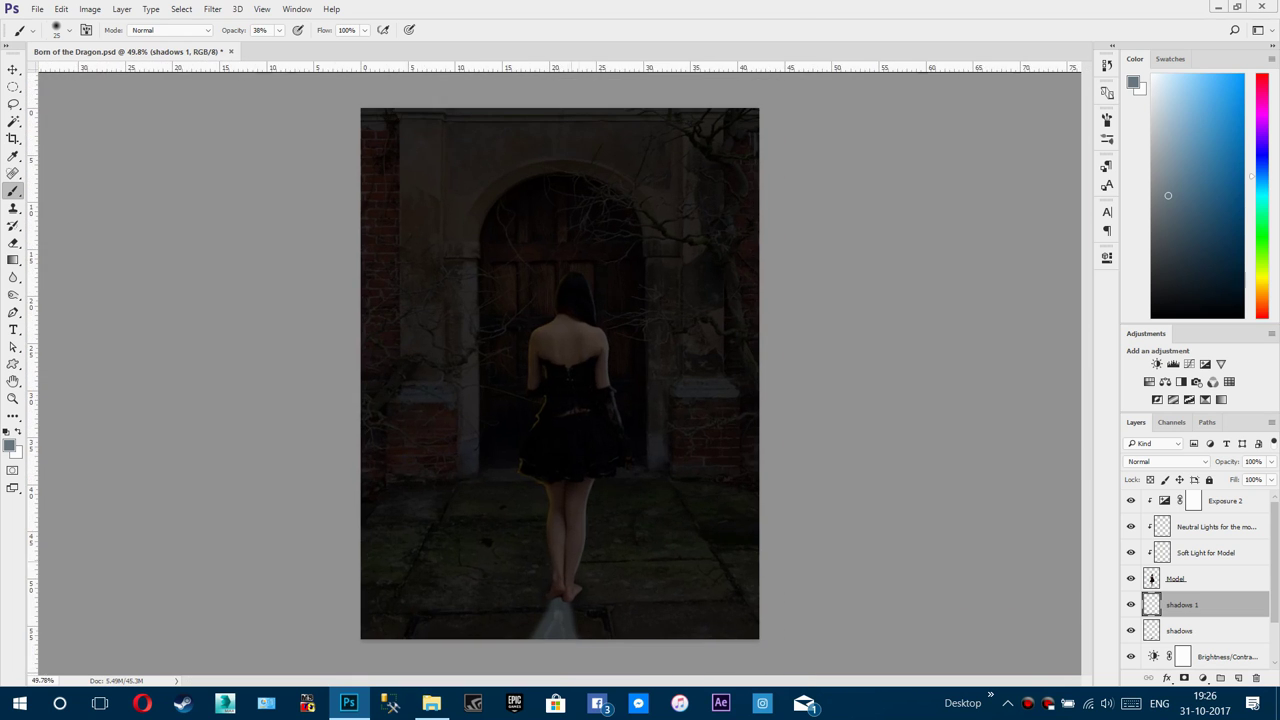
left_click(1167, 461)
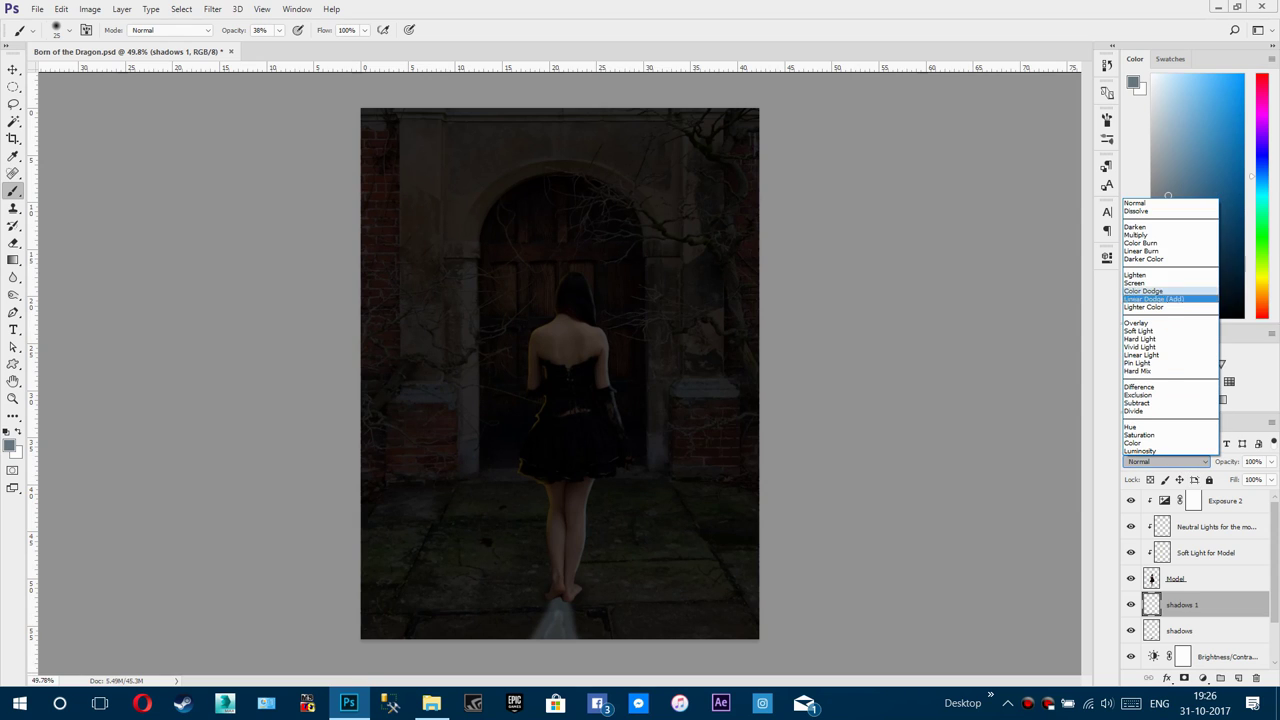
key("Up")
key("Up")
key("Up")
key("Up")
key("Return")
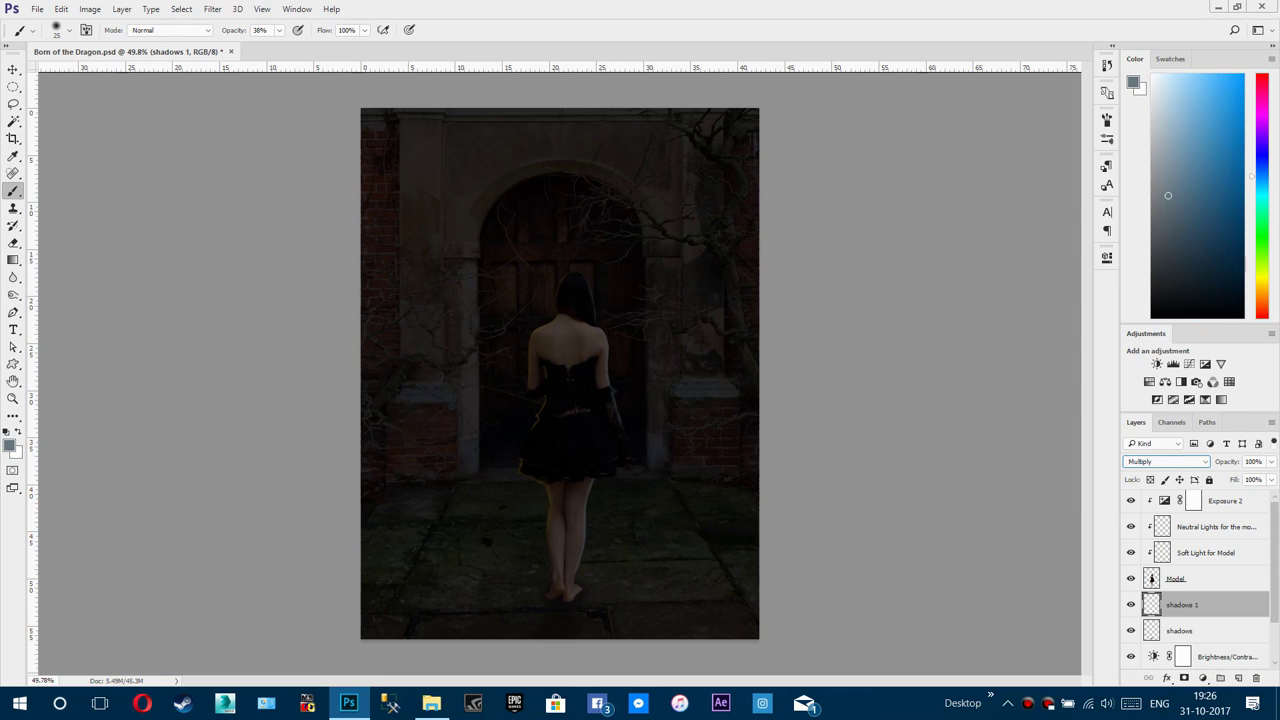
key("Return")
Step: Compare the image with the shadows 1 layer hidden and shown
scroll(543, 602, "up", 16)
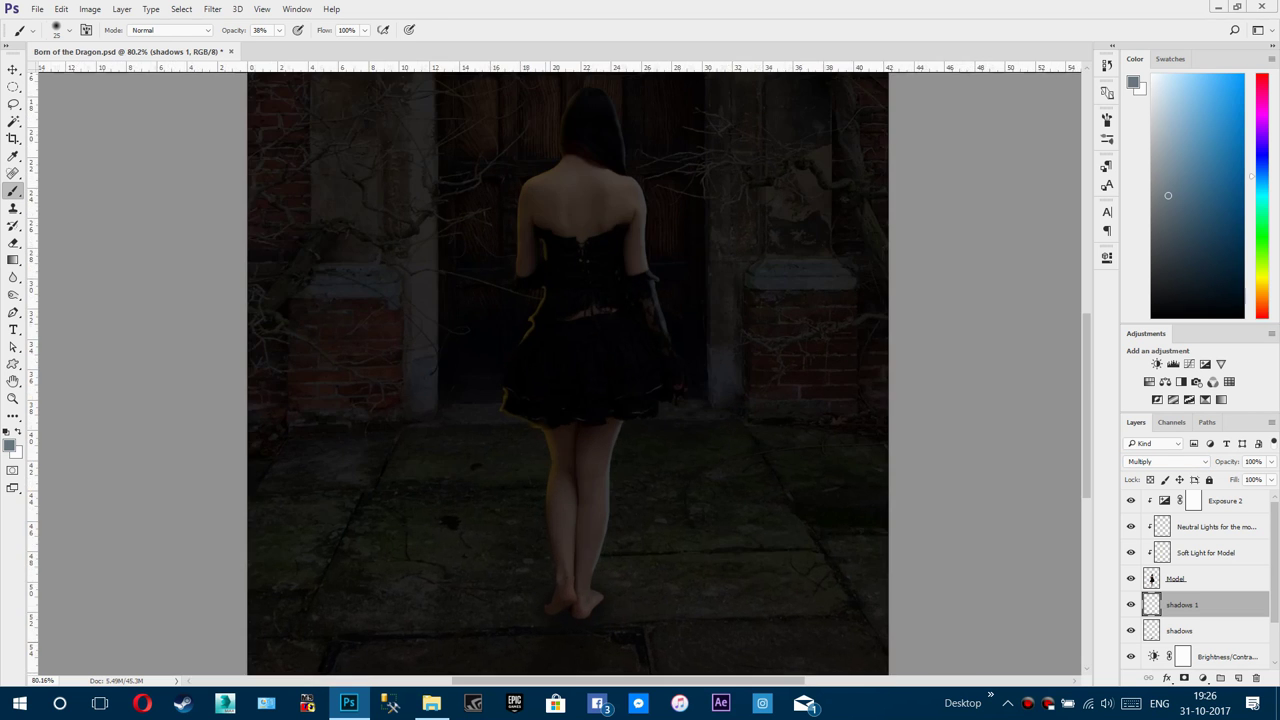
scroll(530, 560, "down", 1)
key("ctrl+0")
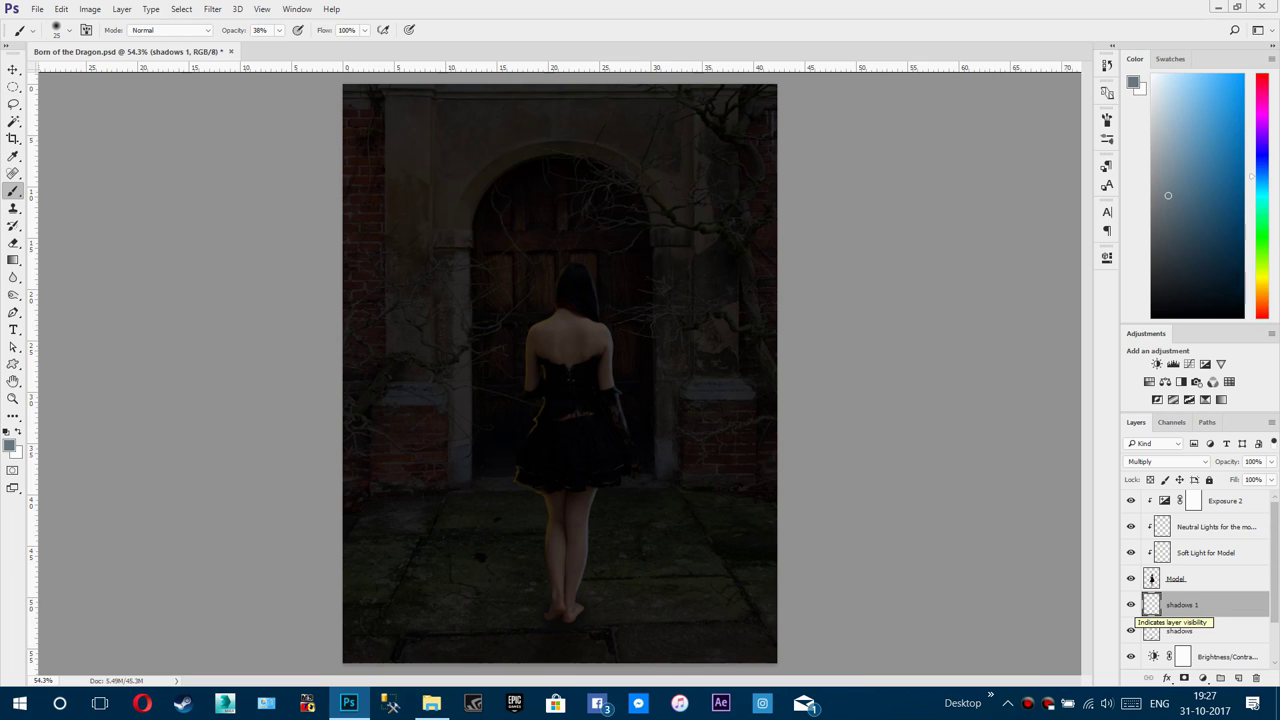
left_click(1131, 604)
left_click(1131, 604)
left_click(1131, 604)
left_click(1131, 604)
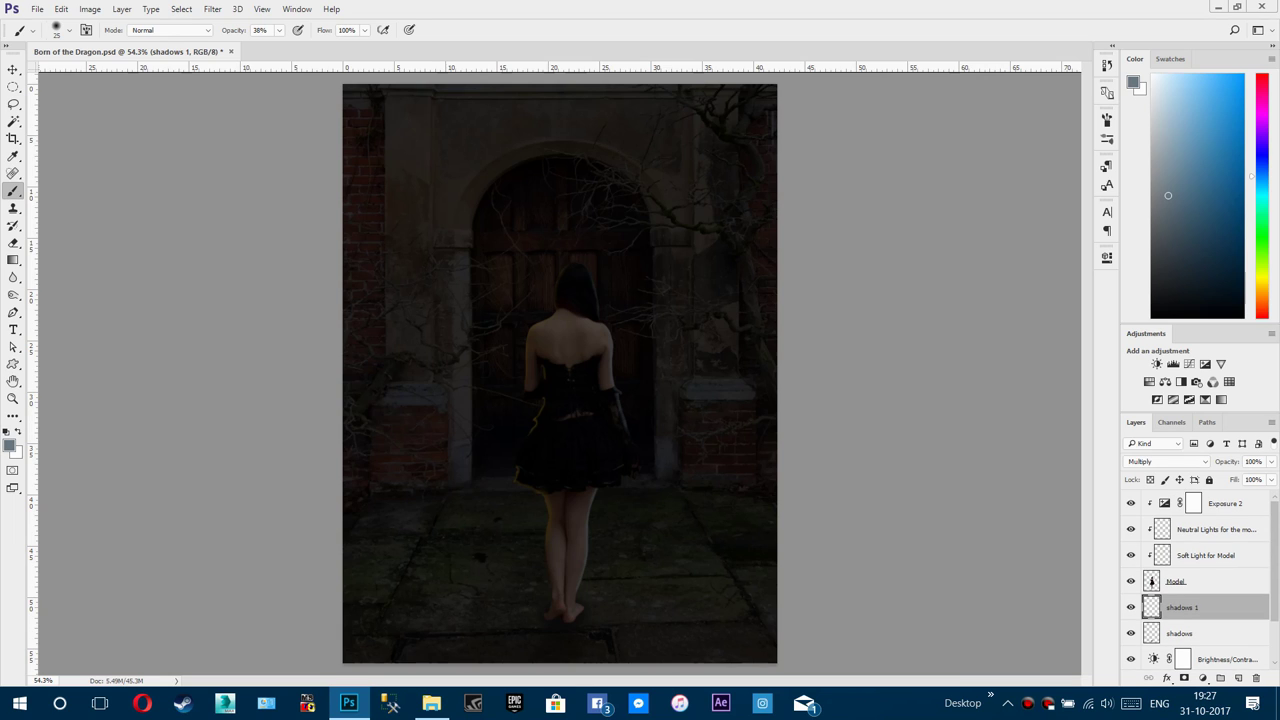
Step: Add a Color Balance adjustment above Exposure 2 and set the midtones' Yellow–Blue value to 40
left_click(1222, 504)
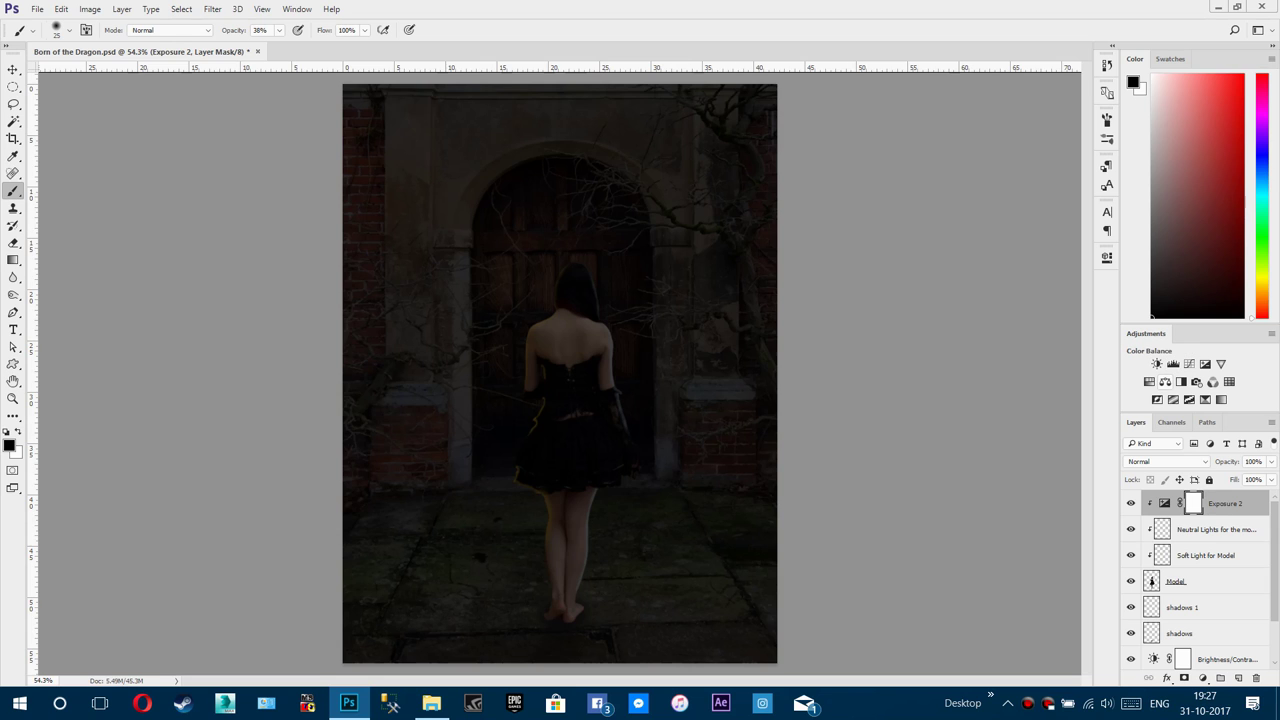
left_click(1165, 381)
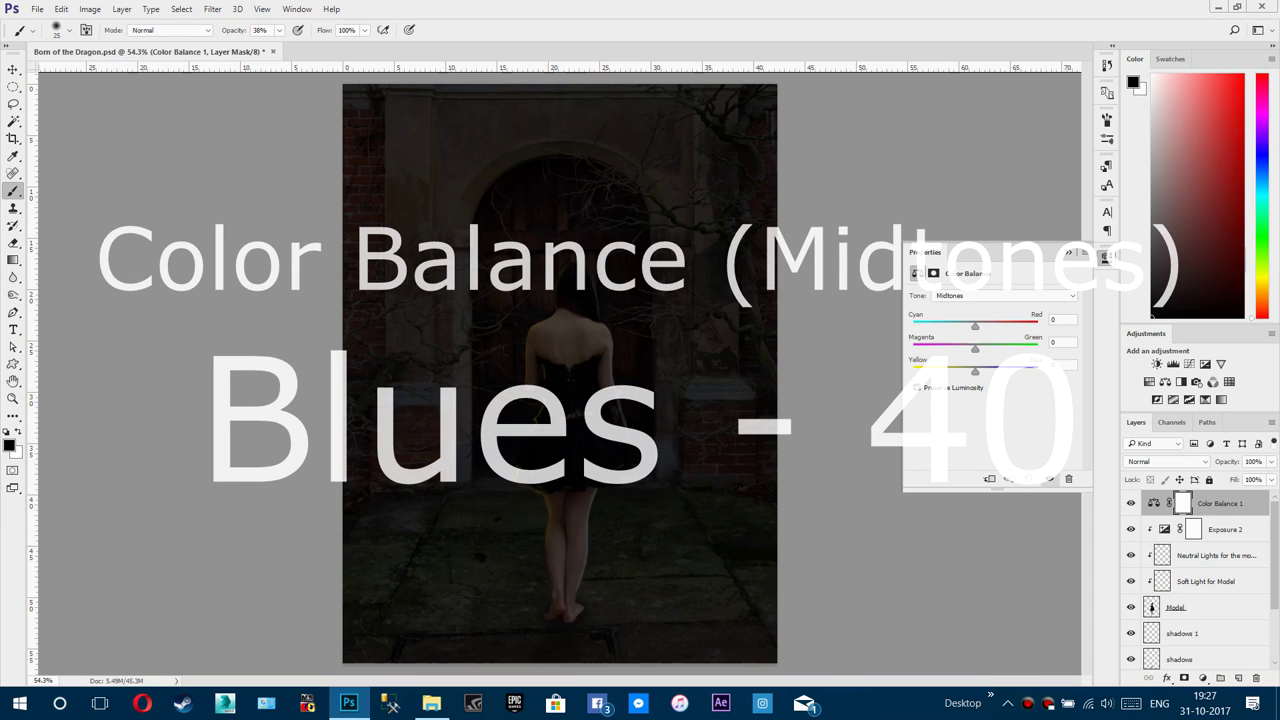
left_click(1063, 365)
type("40")
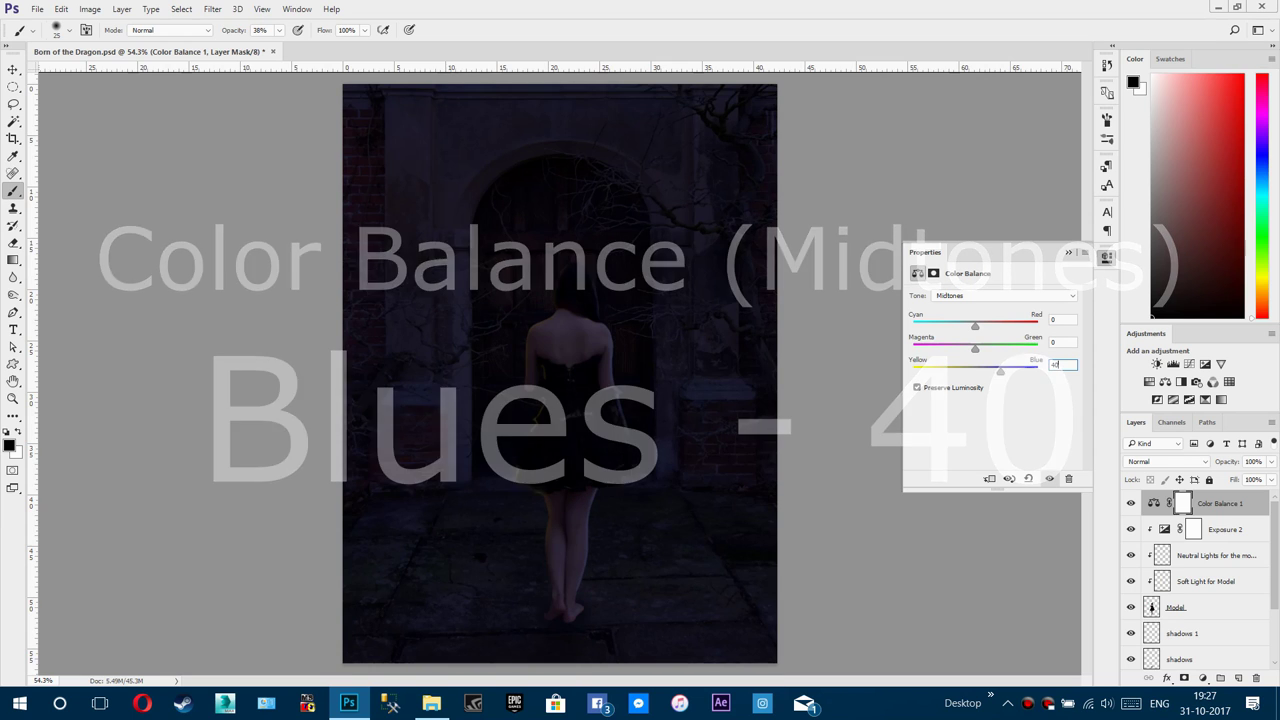
left_click(1068, 252)
Step: Add a new layer above Color Balance 1 and set the foreground color to orange ffa800
left_click(1238, 678)
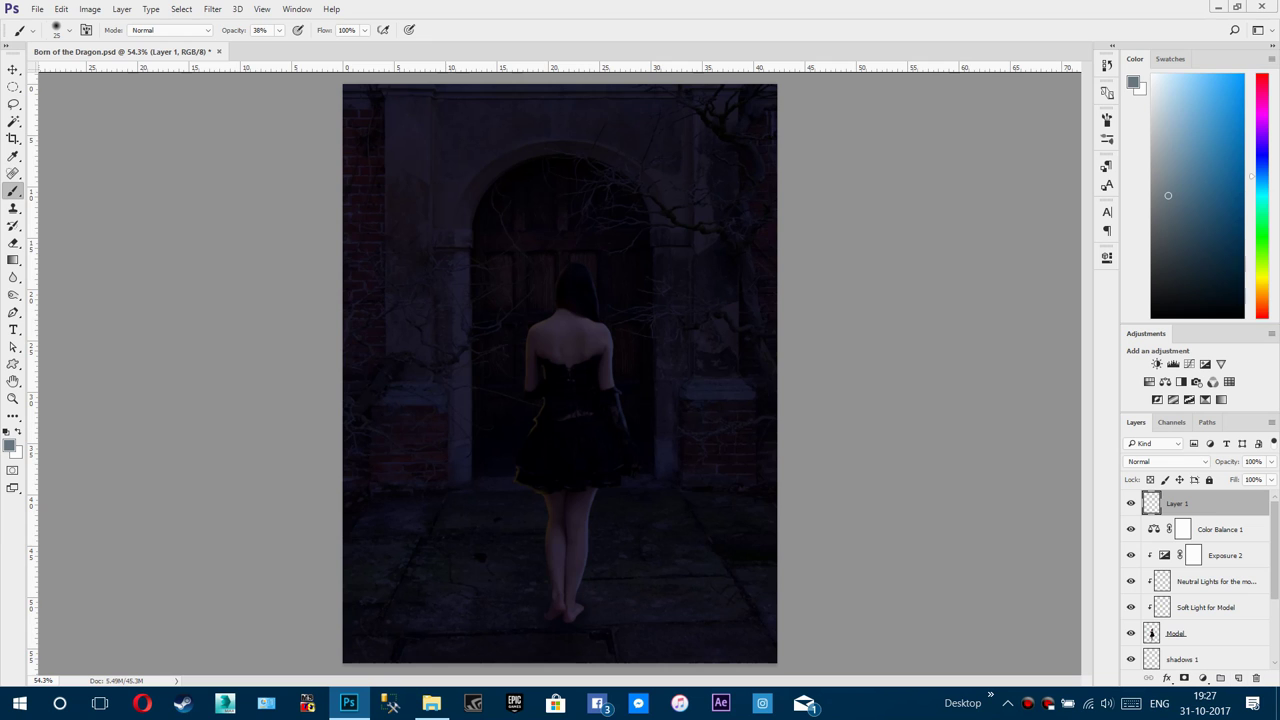
left_click(9, 446)
left_click(981, 368)
left_click_drag(981, 368, 981, 377)
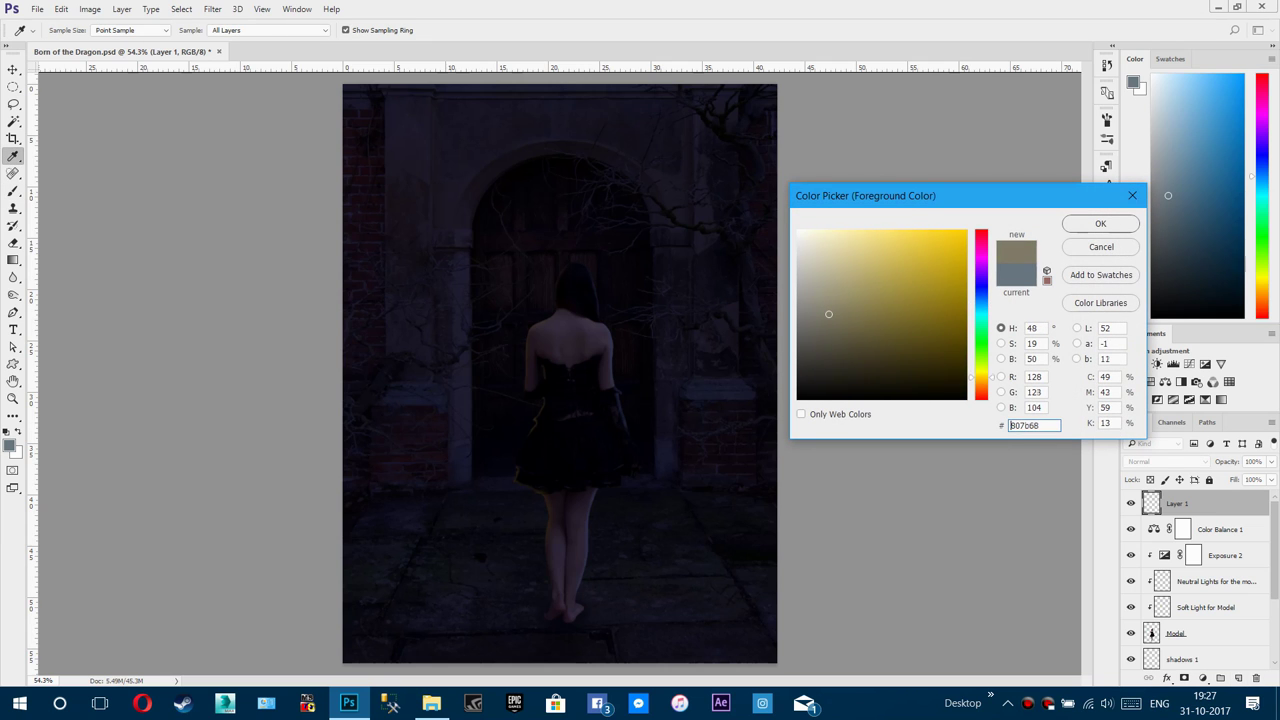
type("f")
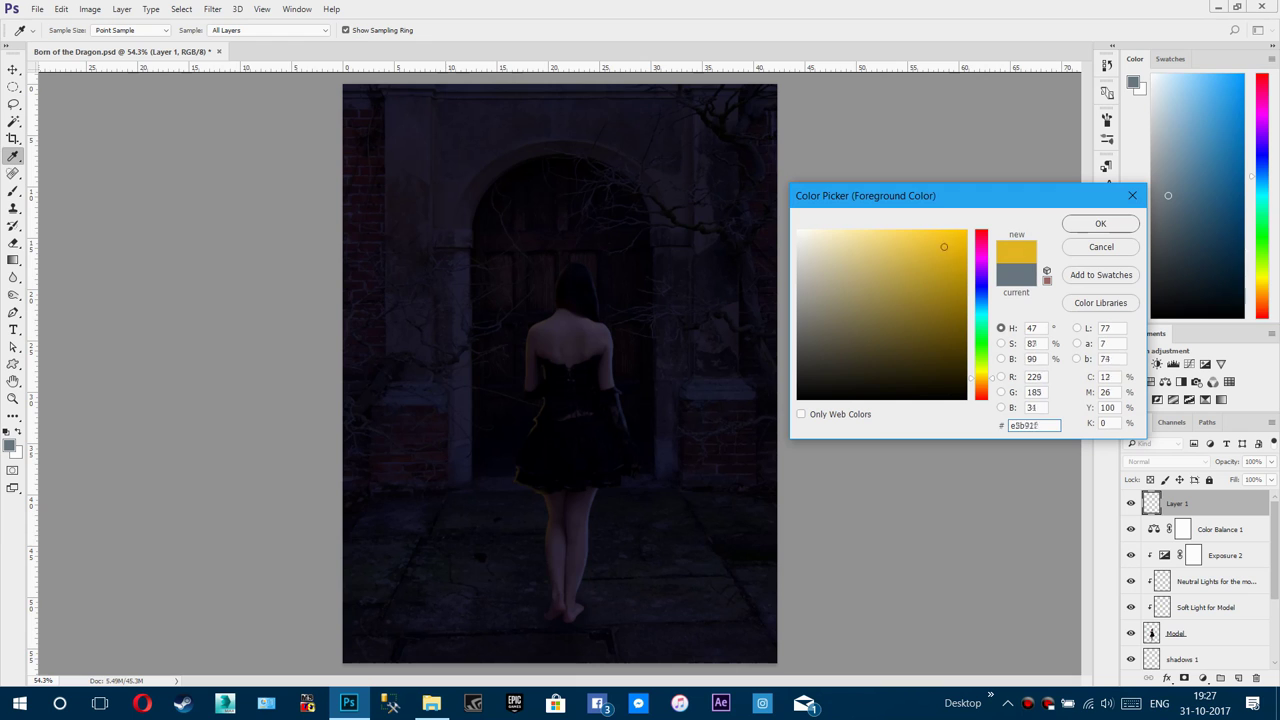
type("fcc1bffa626")
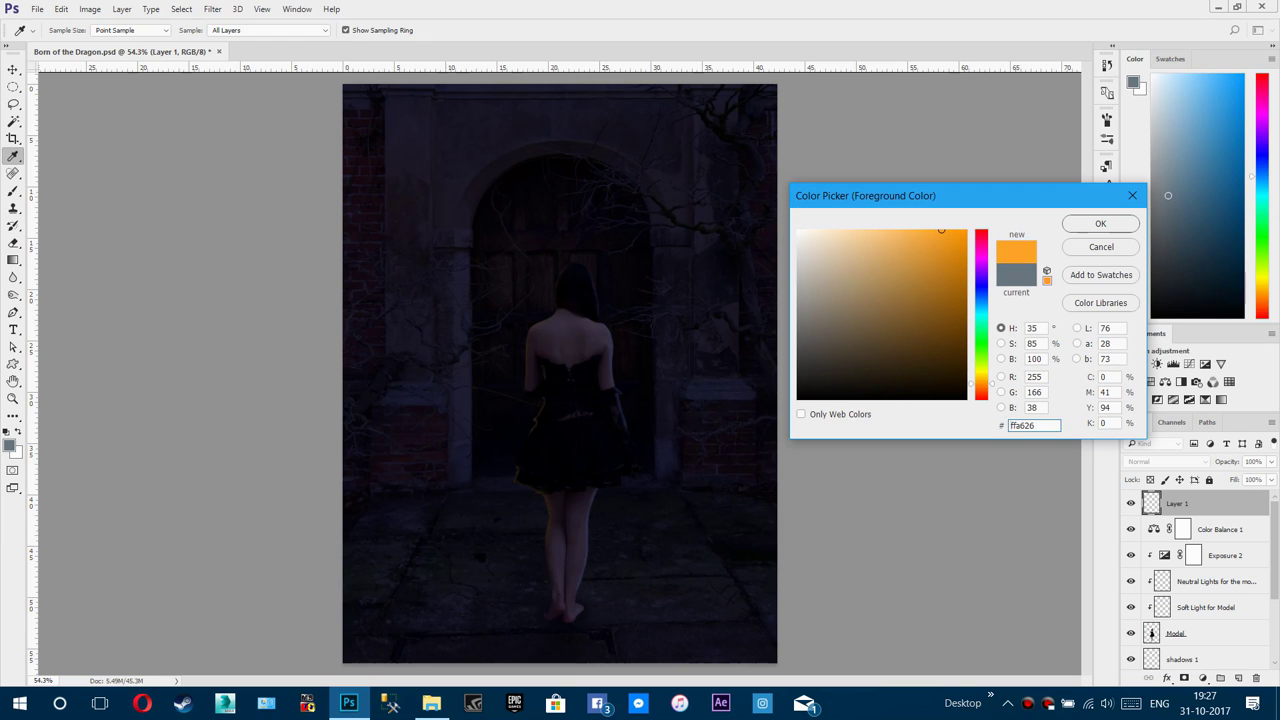
type("ffae3b")
type("ff8400")
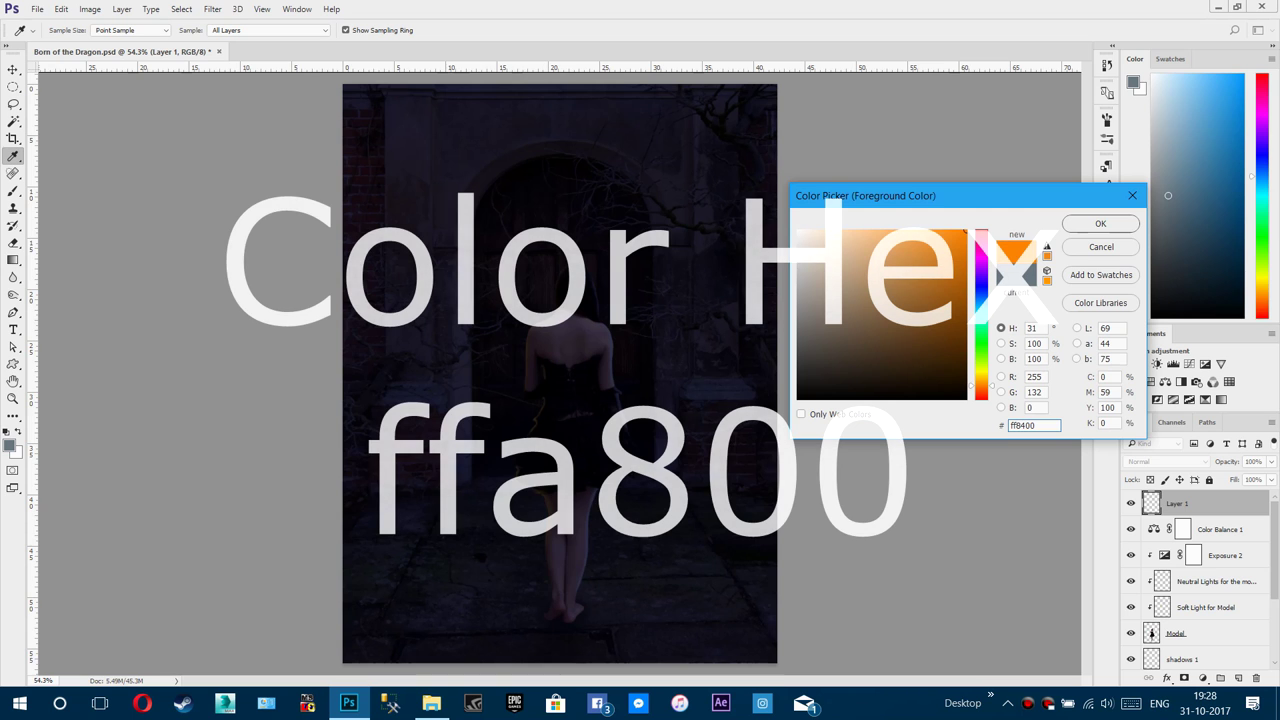
type("ffae00")
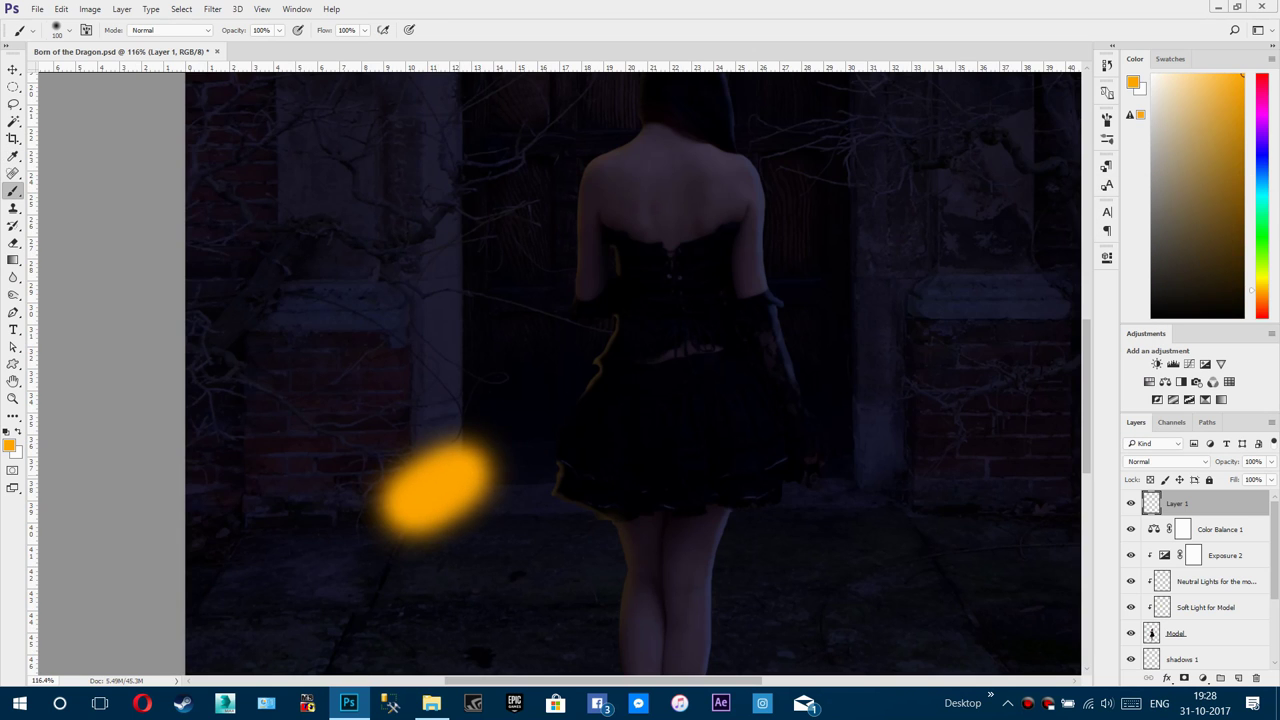
Step: Paint a thick soft orange band at 100% opacity from the door's lower-left corner up its left side and around the arch
mouse_move(480, 472)
left_mouse_down()
mouse_move(540, 465)
mouse_move(420, 485)
mouse_move(398, 518)
left_mouse_up()
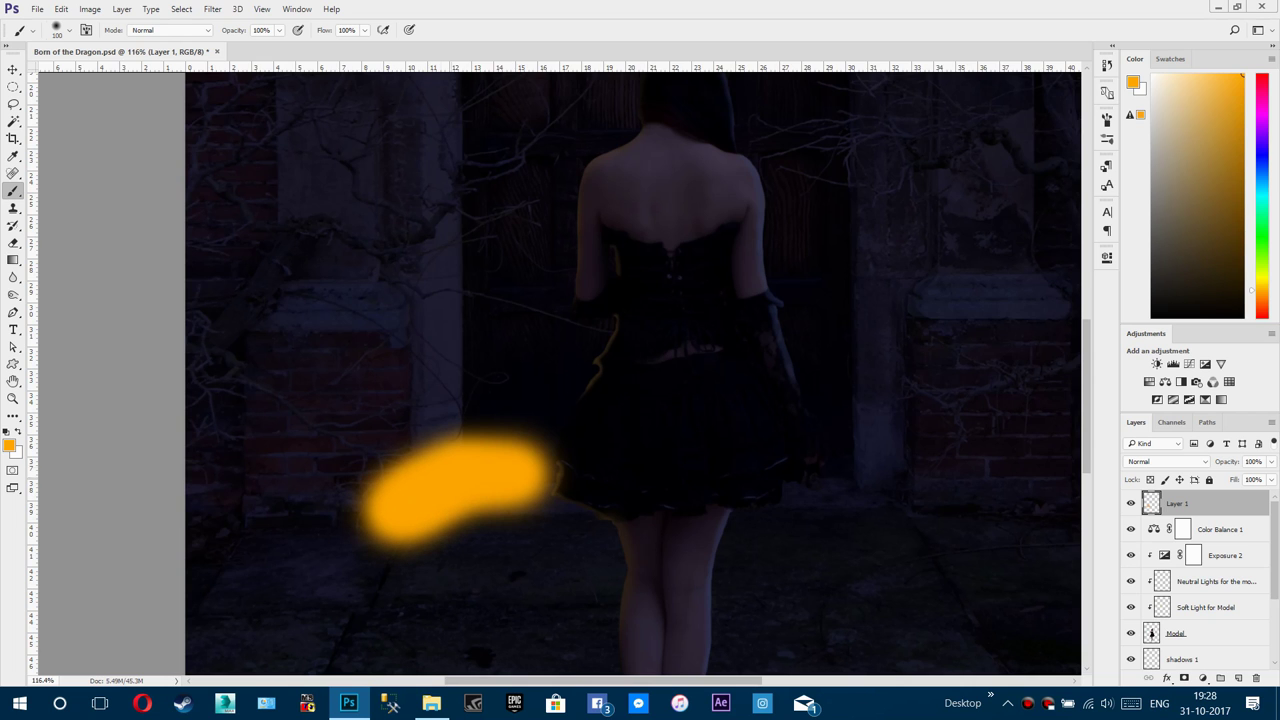
key("ctrl+minus")
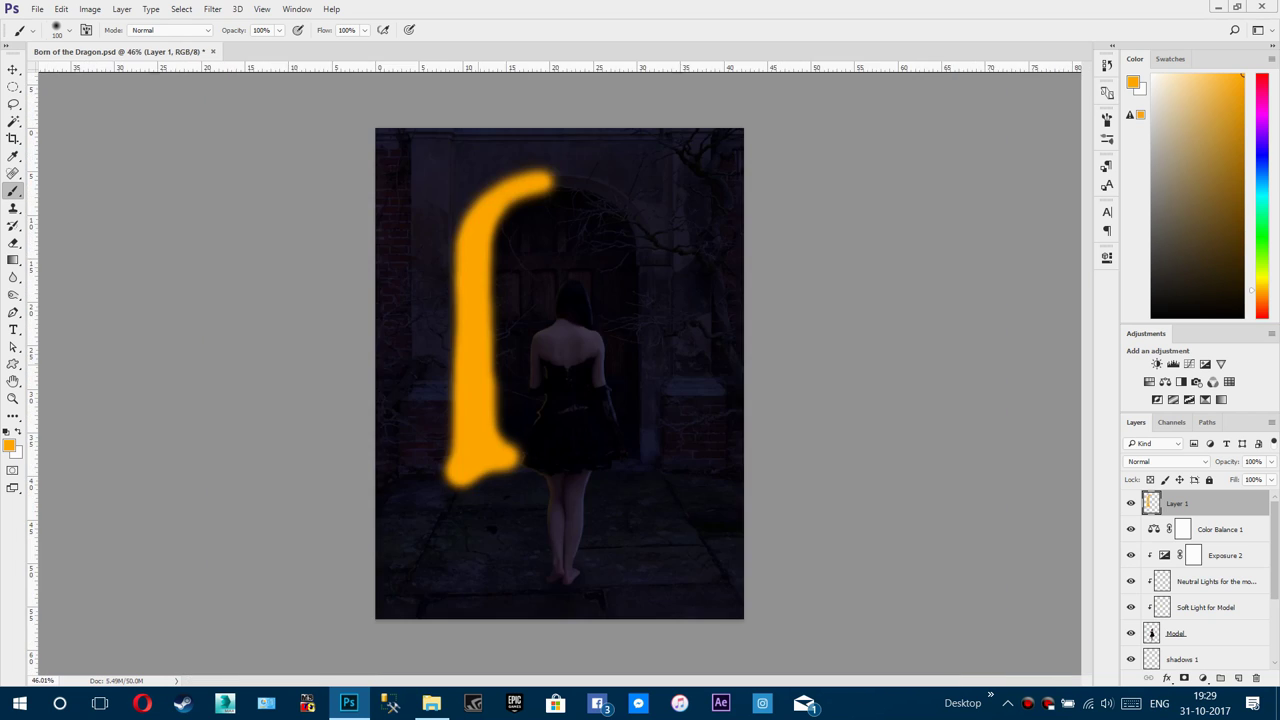
scroll(482, 194, "down", 2)
scroll(482, 194, "up", 3)
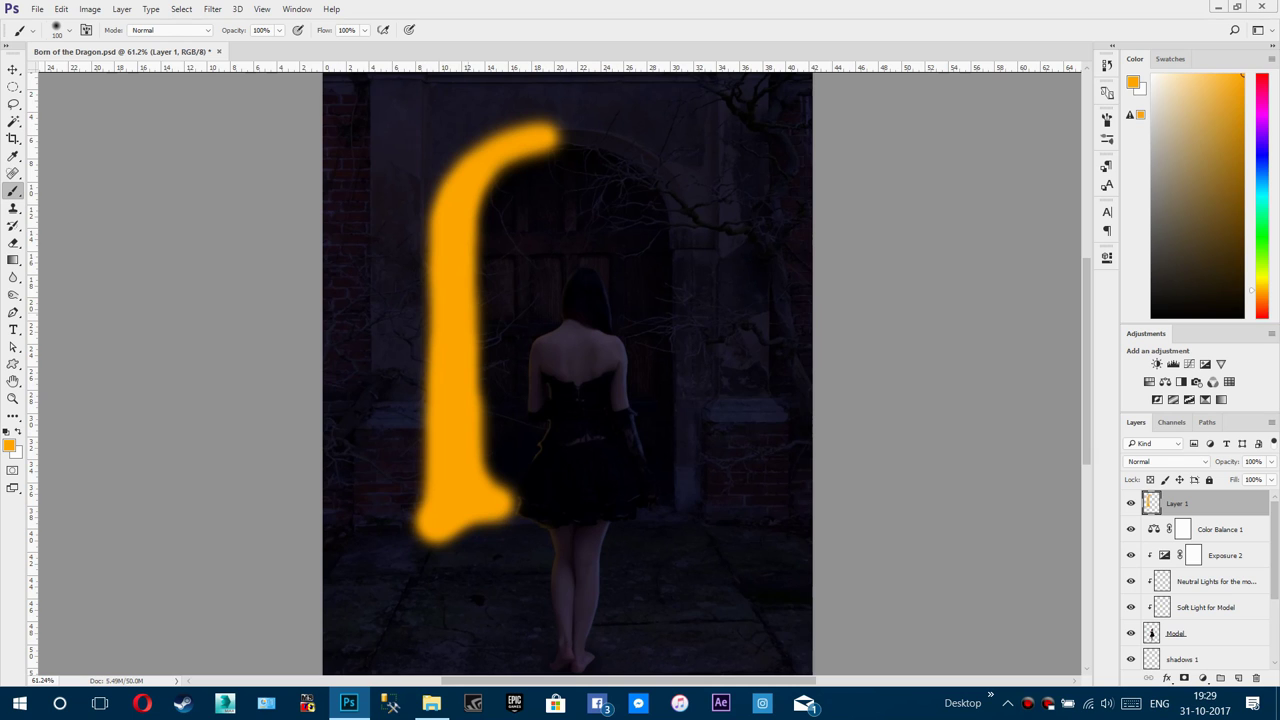
scroll(535, 320, "down", 1)
Step: Apply a Gaussian Blur with a 46.7-pixel radius to the orange band on Layer 1
left_click(212, 9)
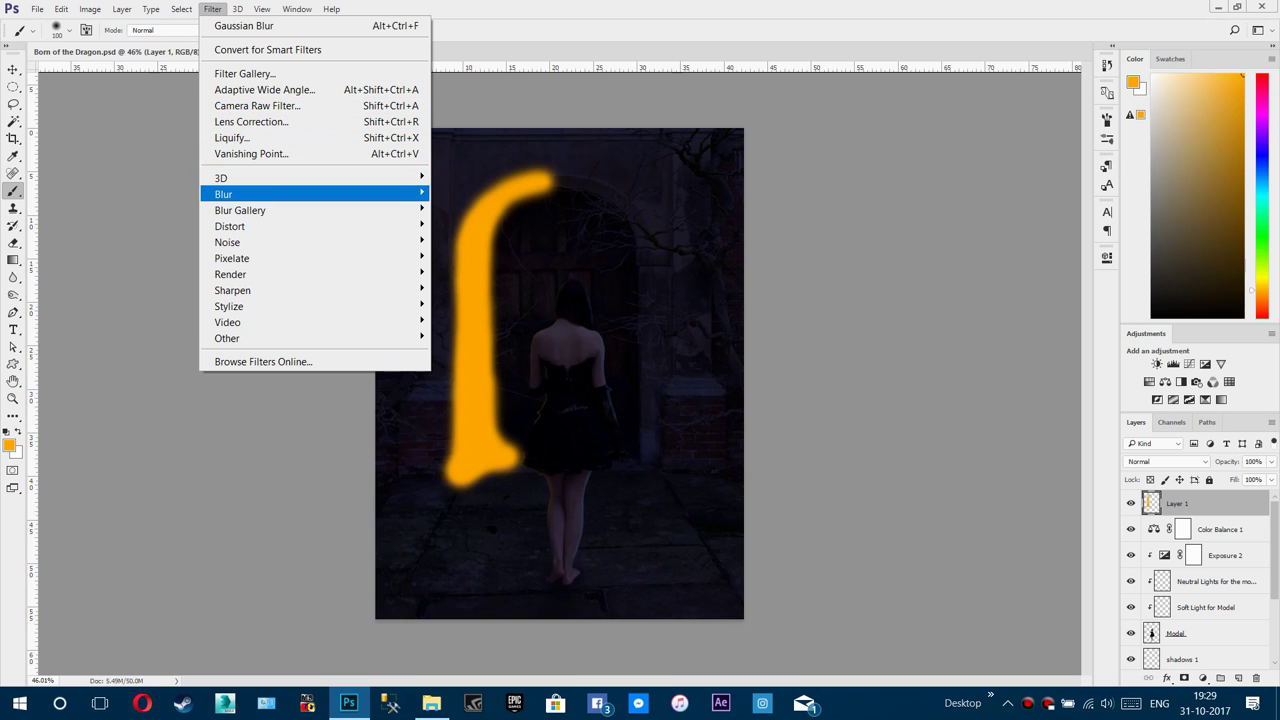
mouse_move(380, 194)
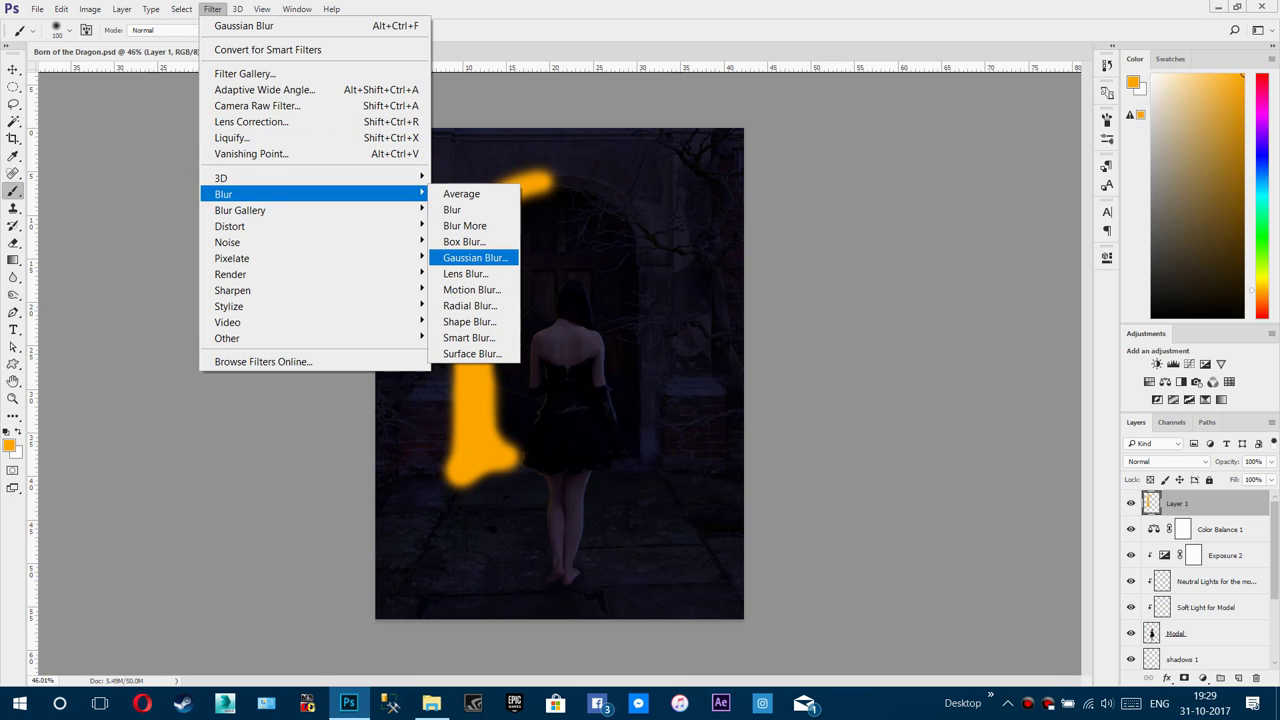
left_click(470, 257)
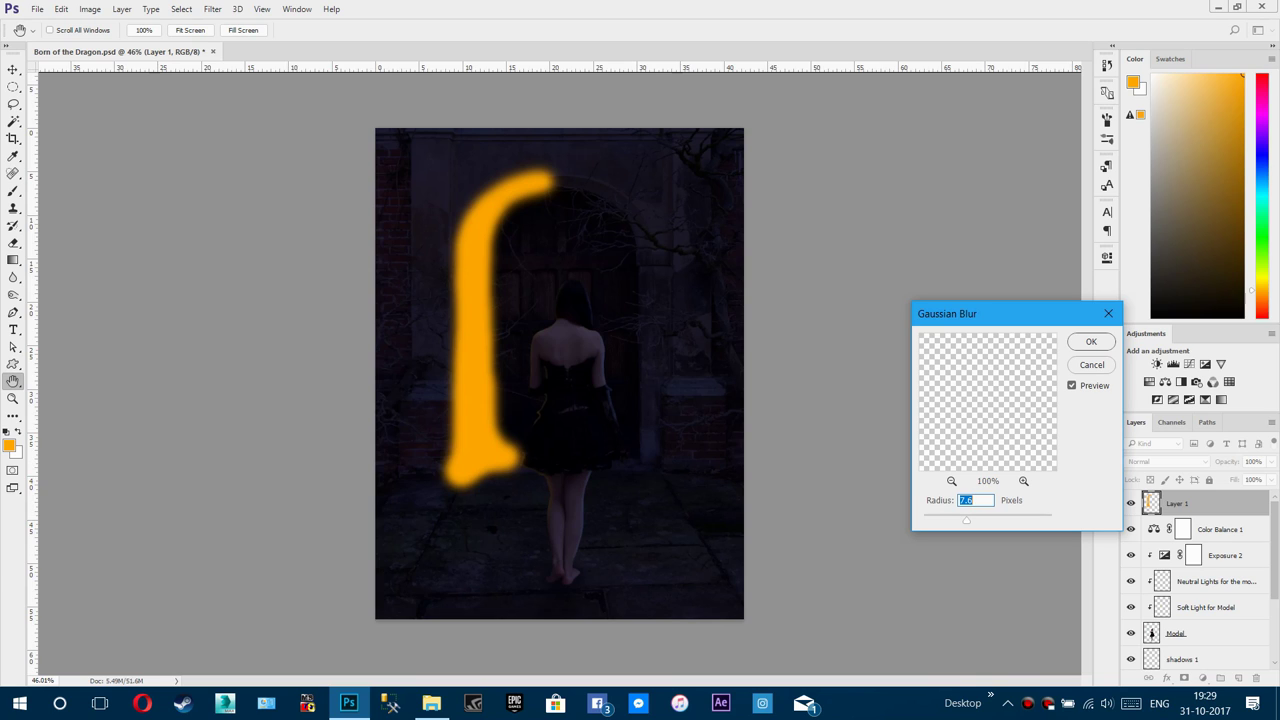
type("46.7")
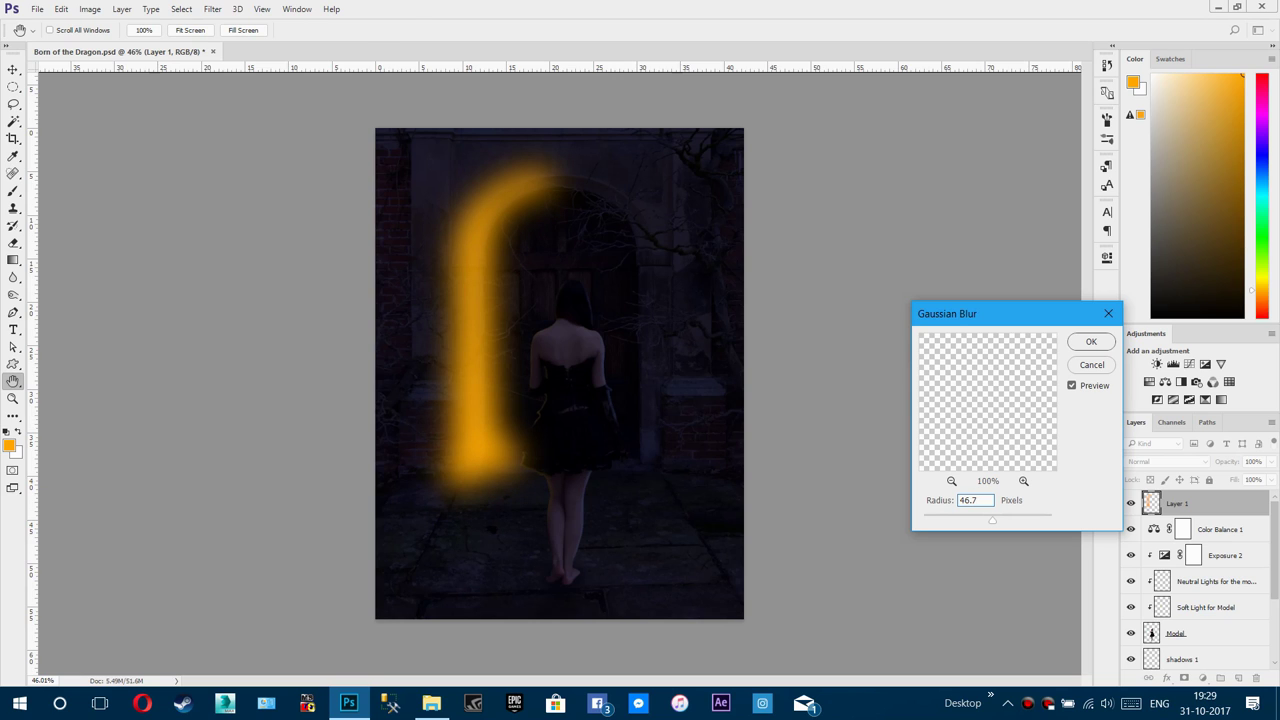
key("Return")
key("b")
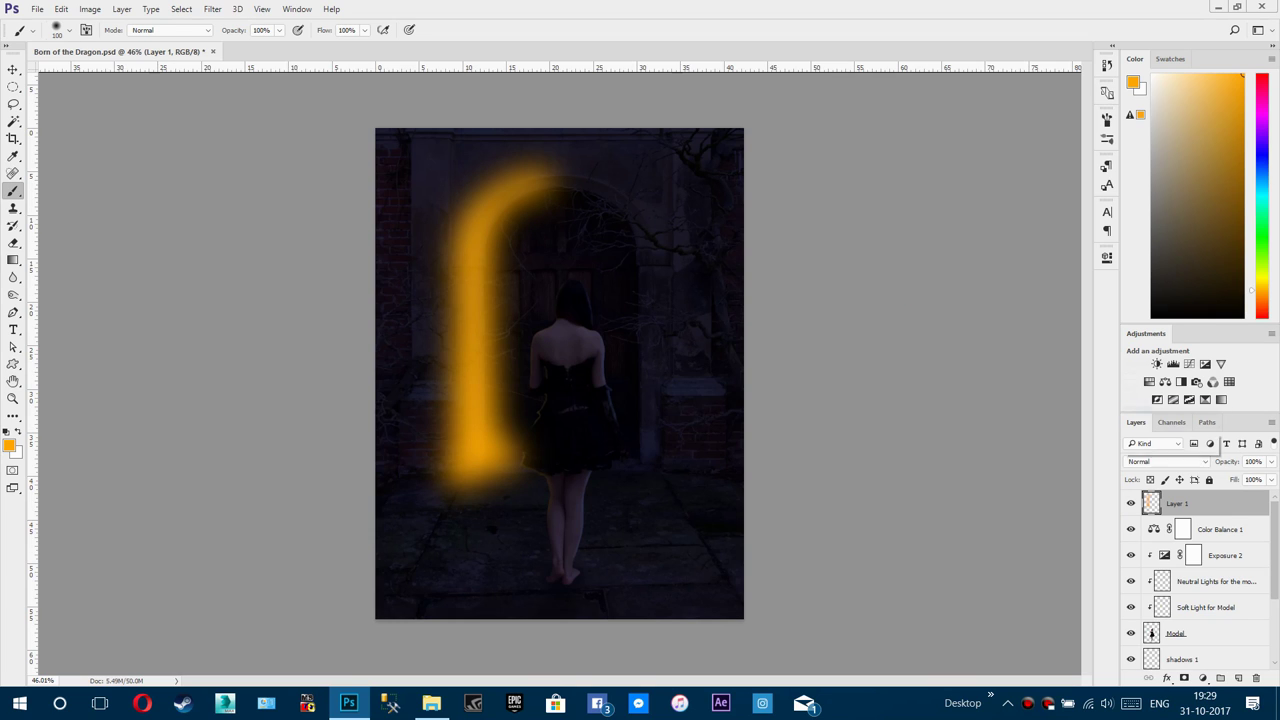
Step: Set Layer 1's blend mode to Soft Light
left_click(1167, 461)
key("Down")
key("Down")
key("Down")
key("Down")
key("Down")
key("Down")
key("Down")
key("Down")
key("Down")
key("Down")
key("Down")
key("Down")
key("Down")
key("Down")
key("Down")
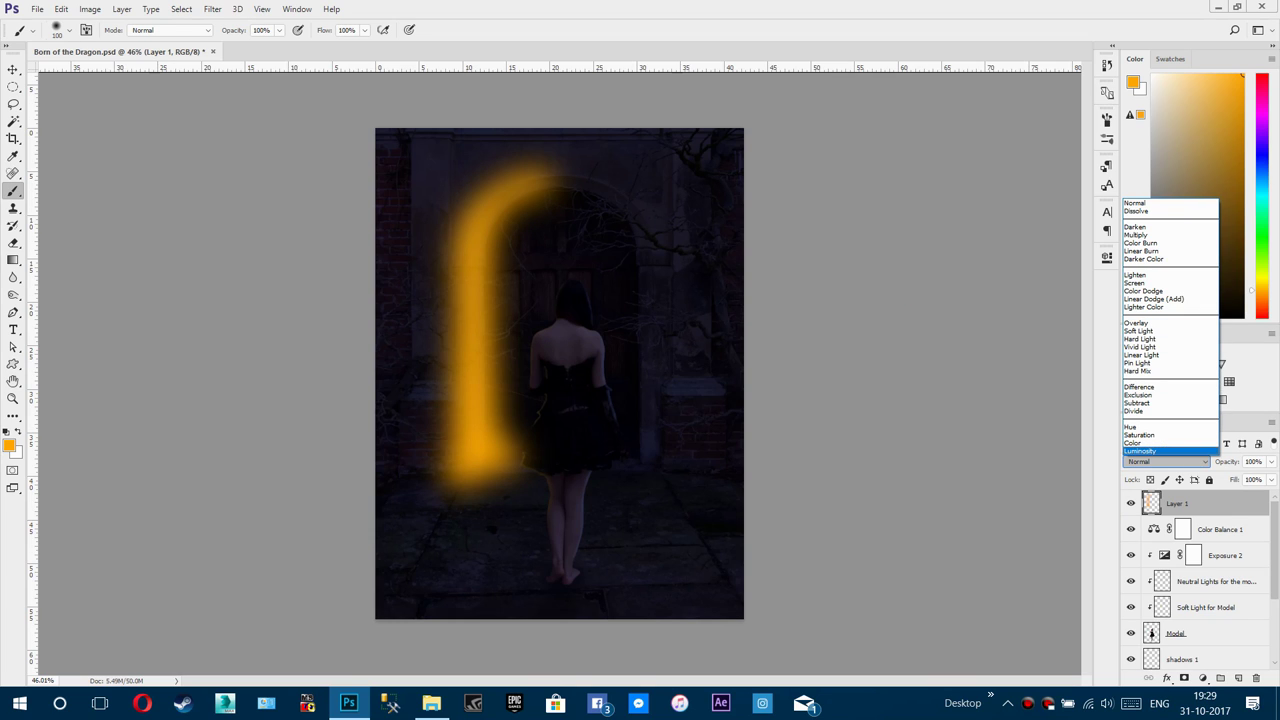
key("Up")
key("Up")
key("Up")
key("Up")
key("Up")
key("Up")
key("Up")
key("Up")
key("Up")
key("Up")
key("Up")
key("Up")
key("Up")
key("Return")
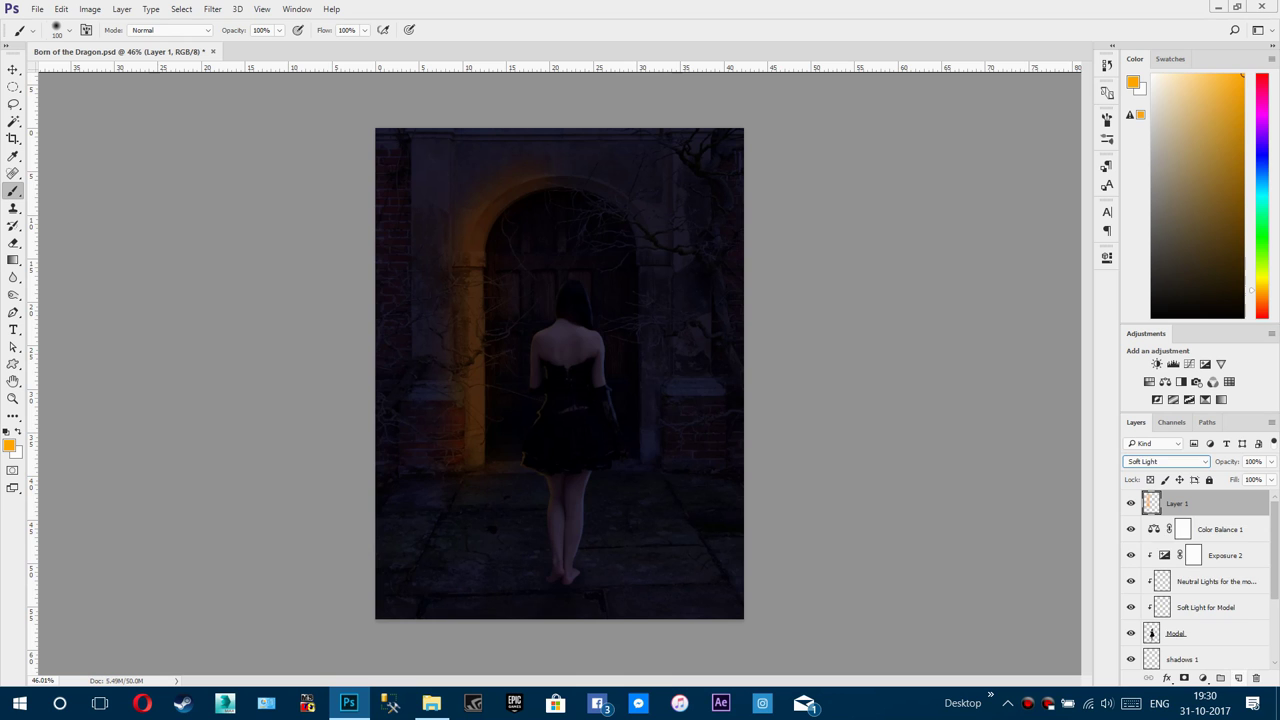
Step: Add a new empty layer above Layer 1 and activate the Pen tool for the door's arched edge
left_click(1238, 678)
scroll(519, 187, "up", 8)
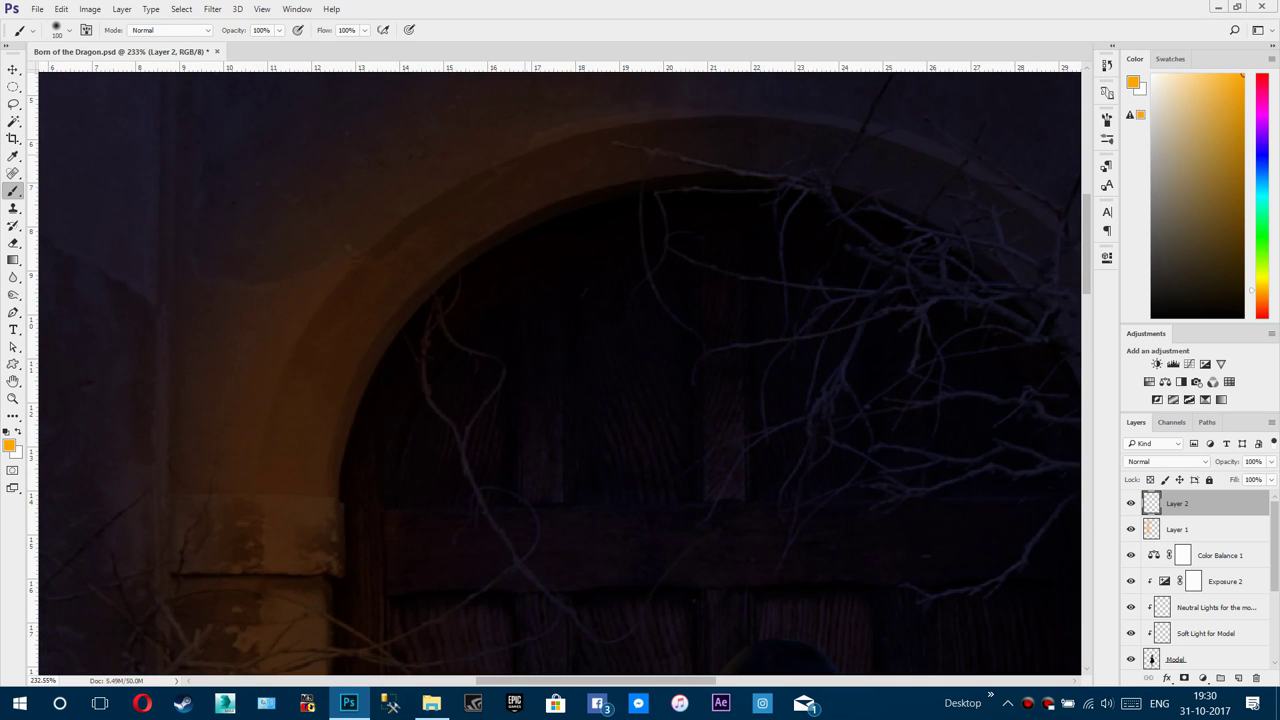
key("p")
scroll(647, 170, "up", 2)
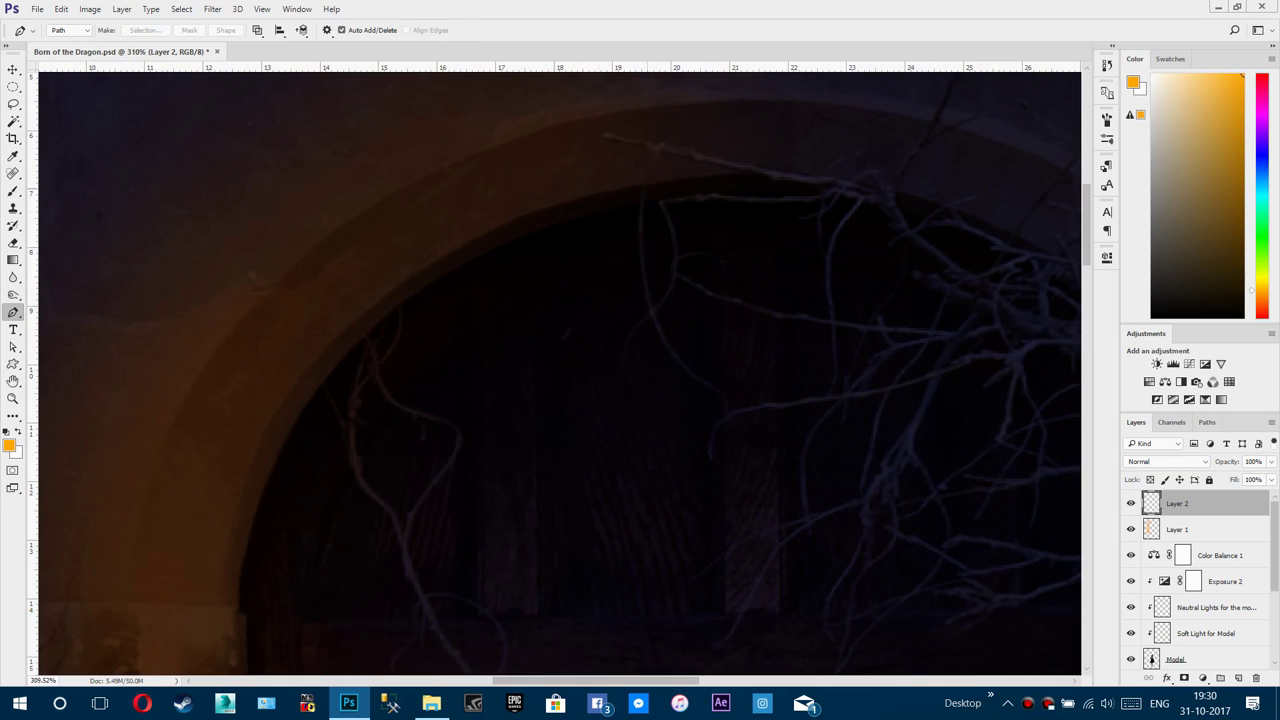
Step: Examine the orange glow around the door and the woman both close up and in the full image
scroll(485, 165, "down", 10)
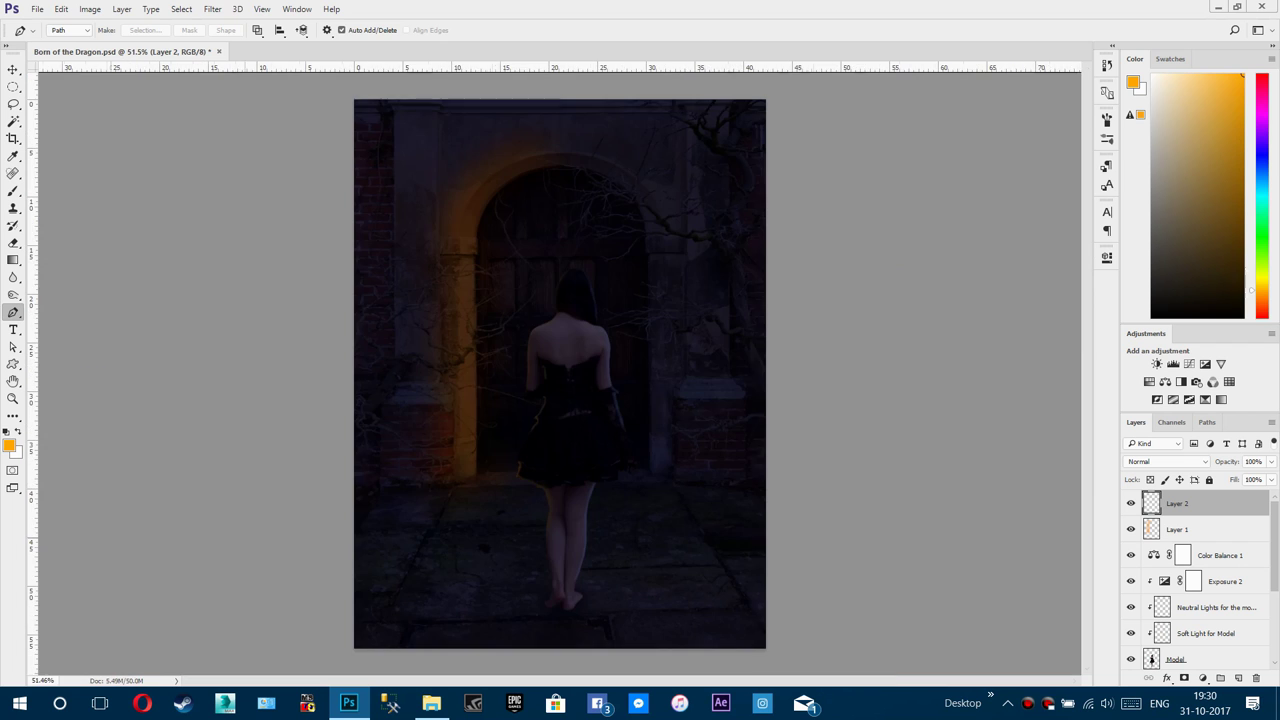
scroll(430, 295, "up", 3)
scroll(479, 460, "up", 5)
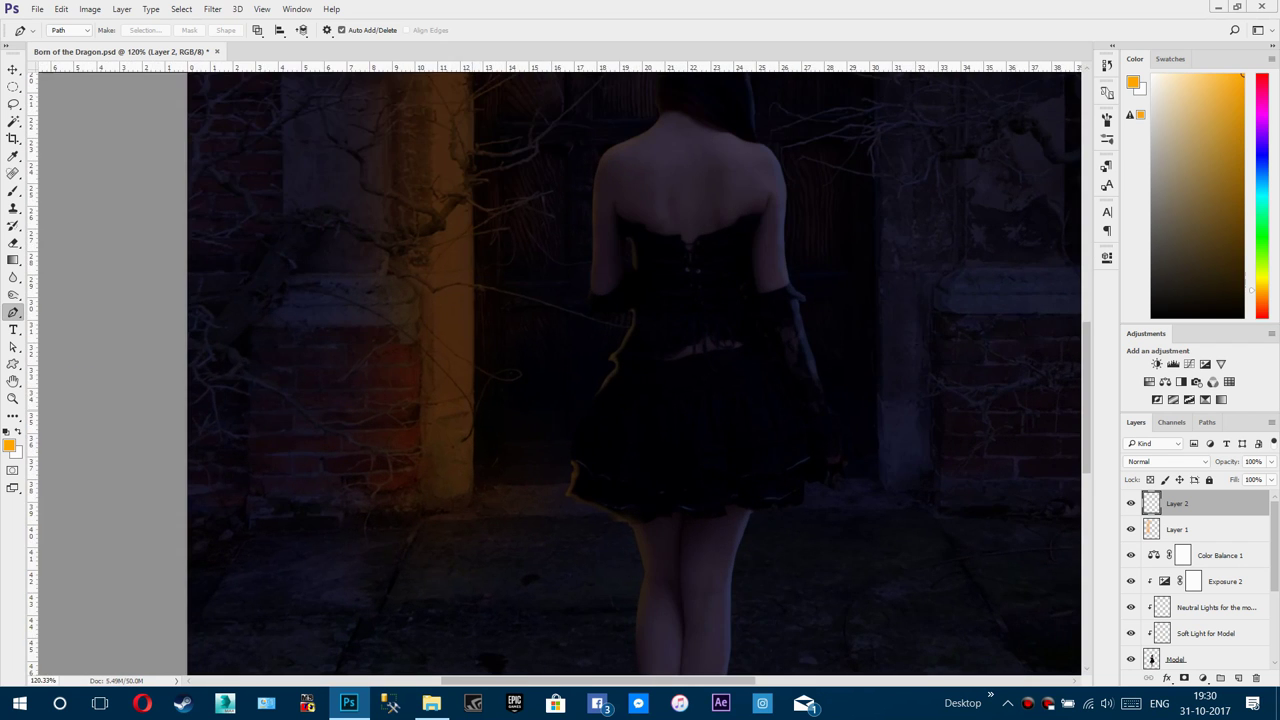
scroll(466, 320, "down", 8)
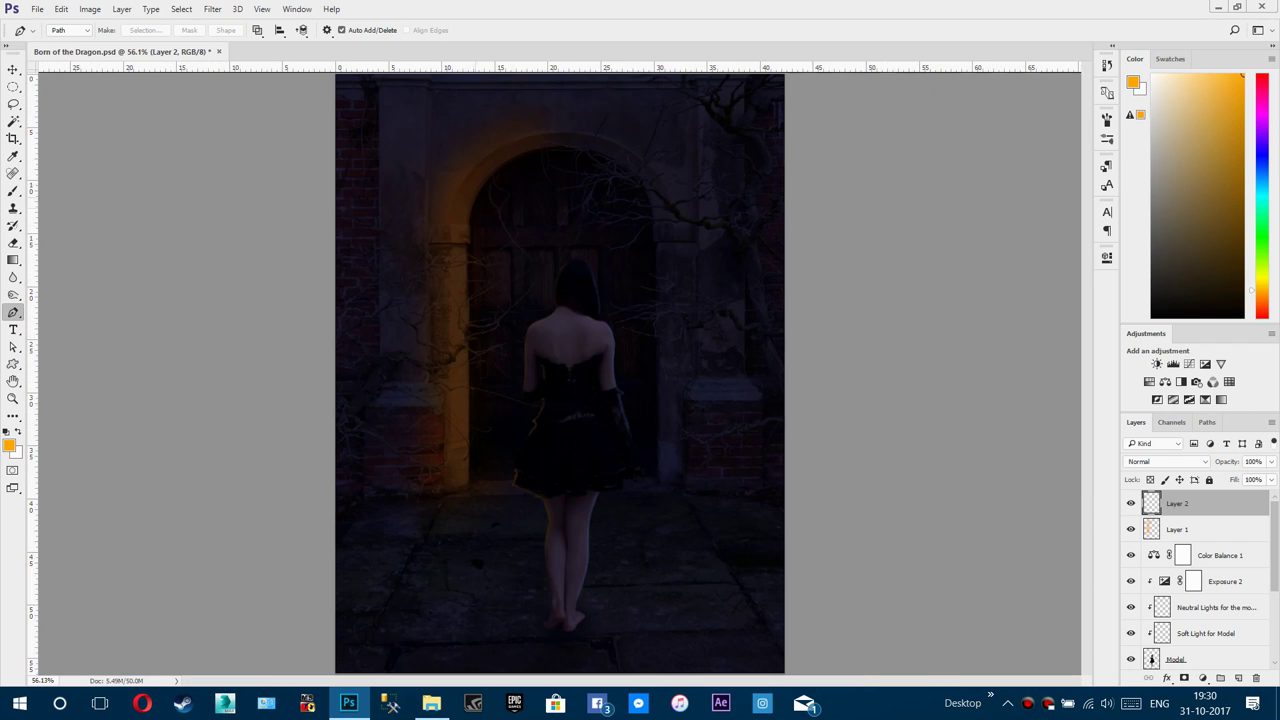
scroll(440, 230, "up", 6)
scroll(462, 360, "down", 5)
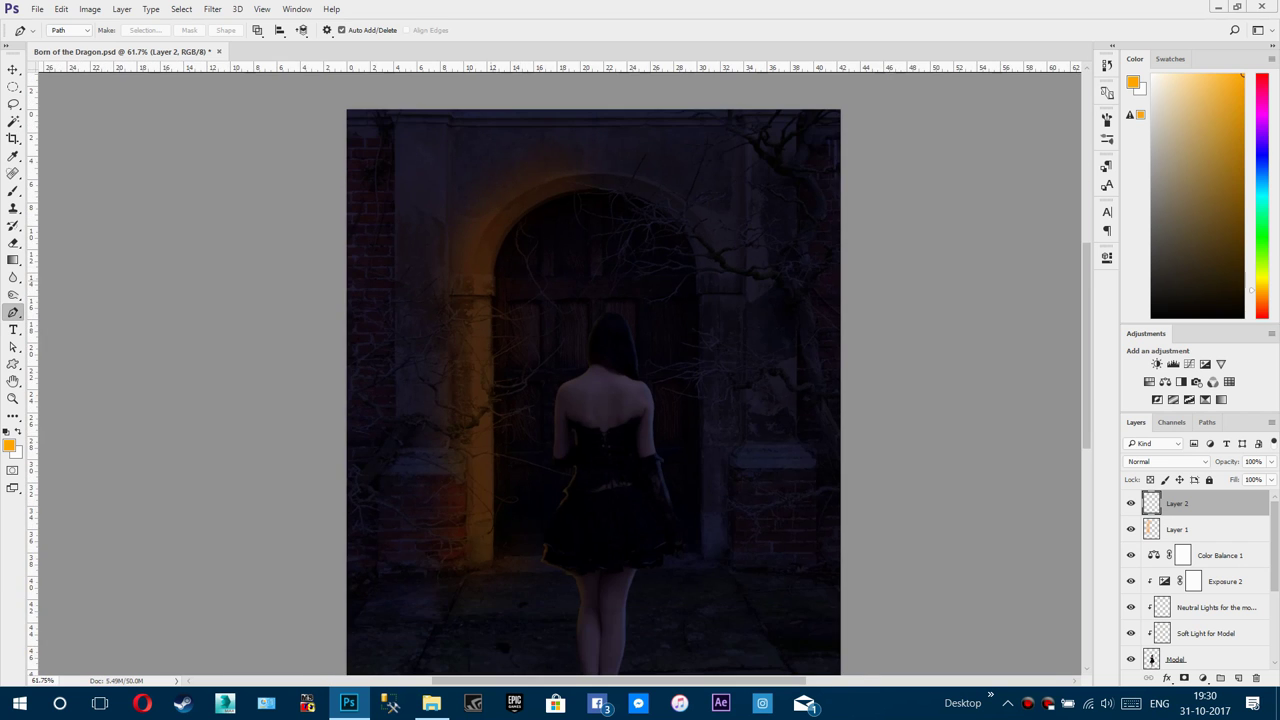
scroll(535, 220, "up", 1)
scroll(600, 385, "down", 1)
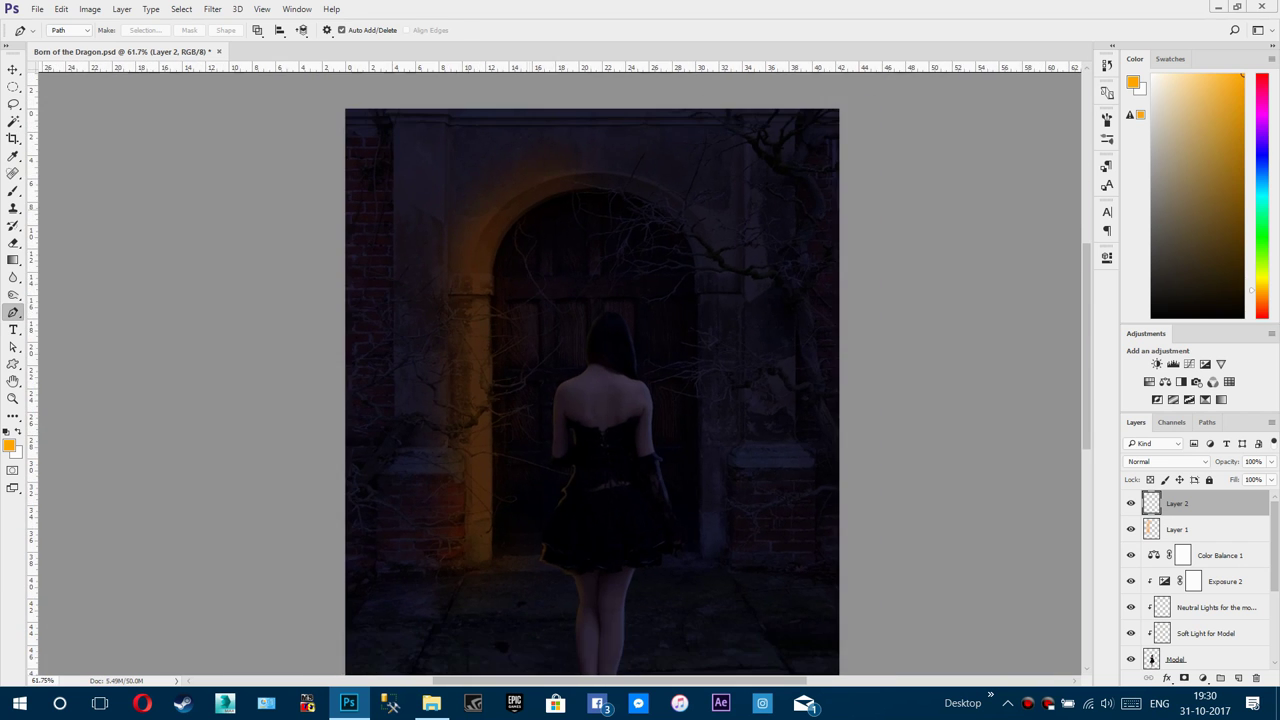
scroll(600, 385, "up", 2)
scroll(600, 385, "down", 3)
scroll(592, 392, "down", 1)
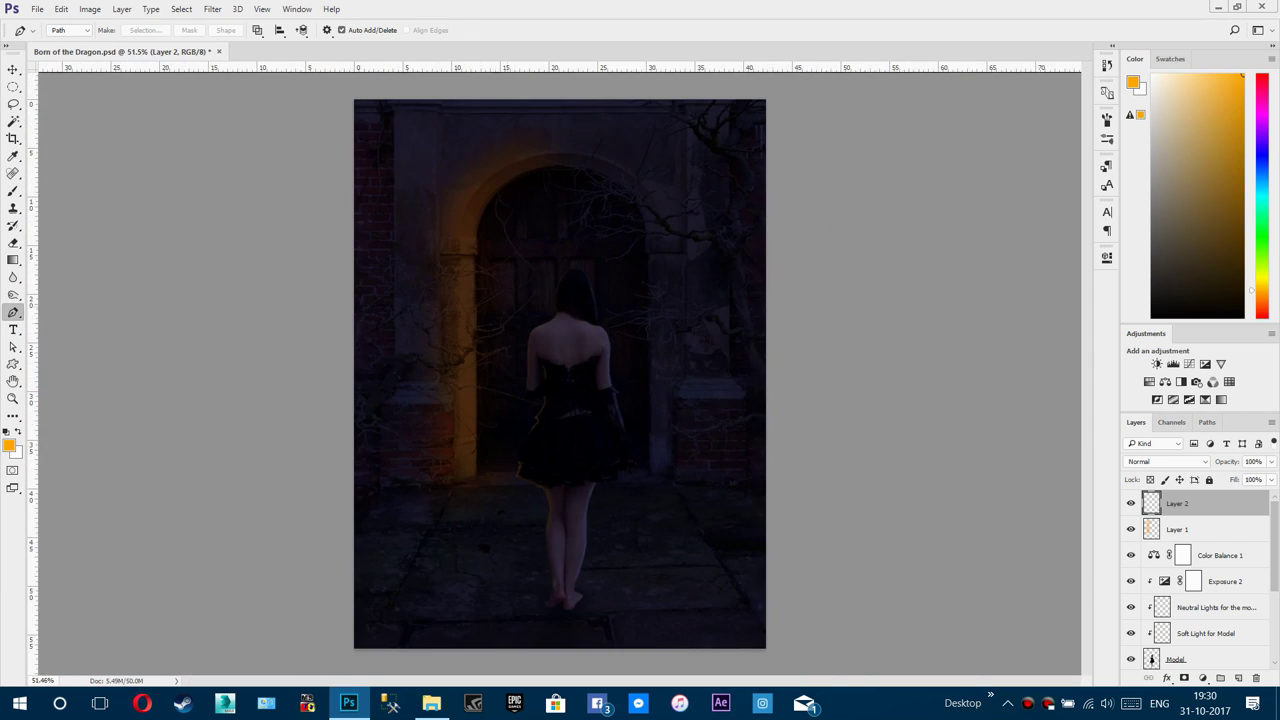
Step: Set the foreground color to pale yellow f9ff9c
left_click(9, 446)
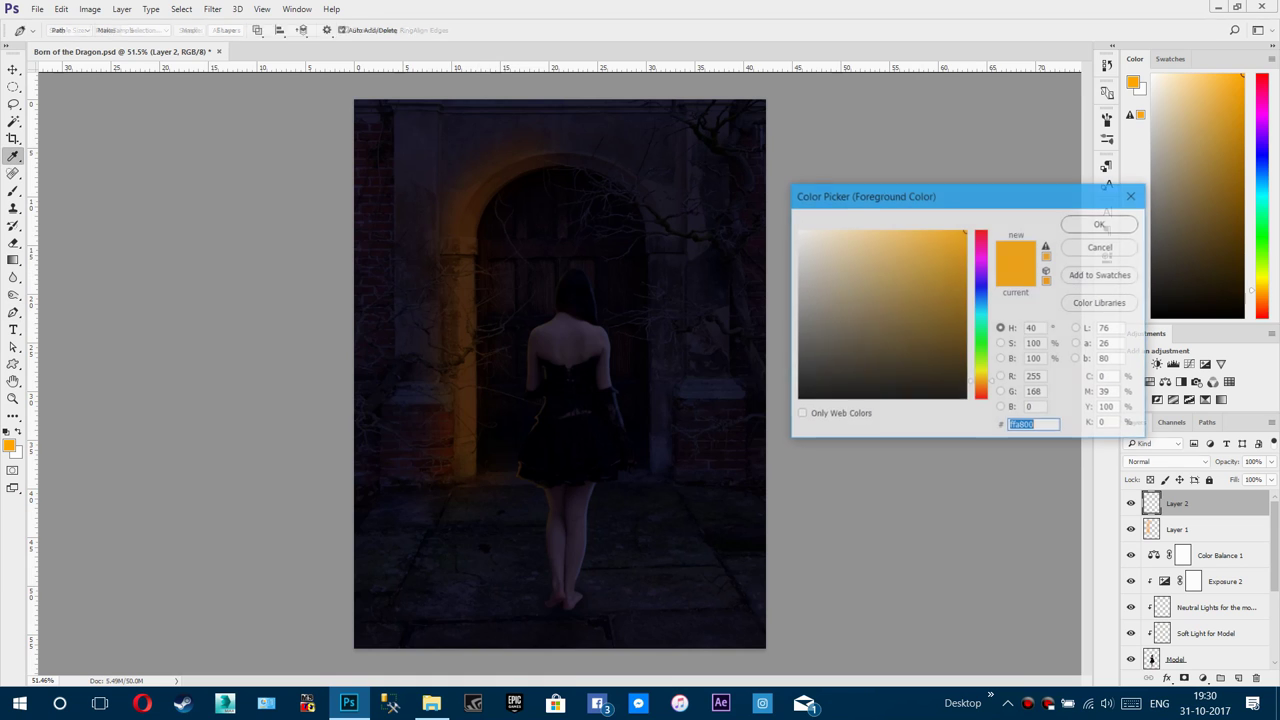
left_click(981, 370)
left_click_drag(850, 237, 863, 230)
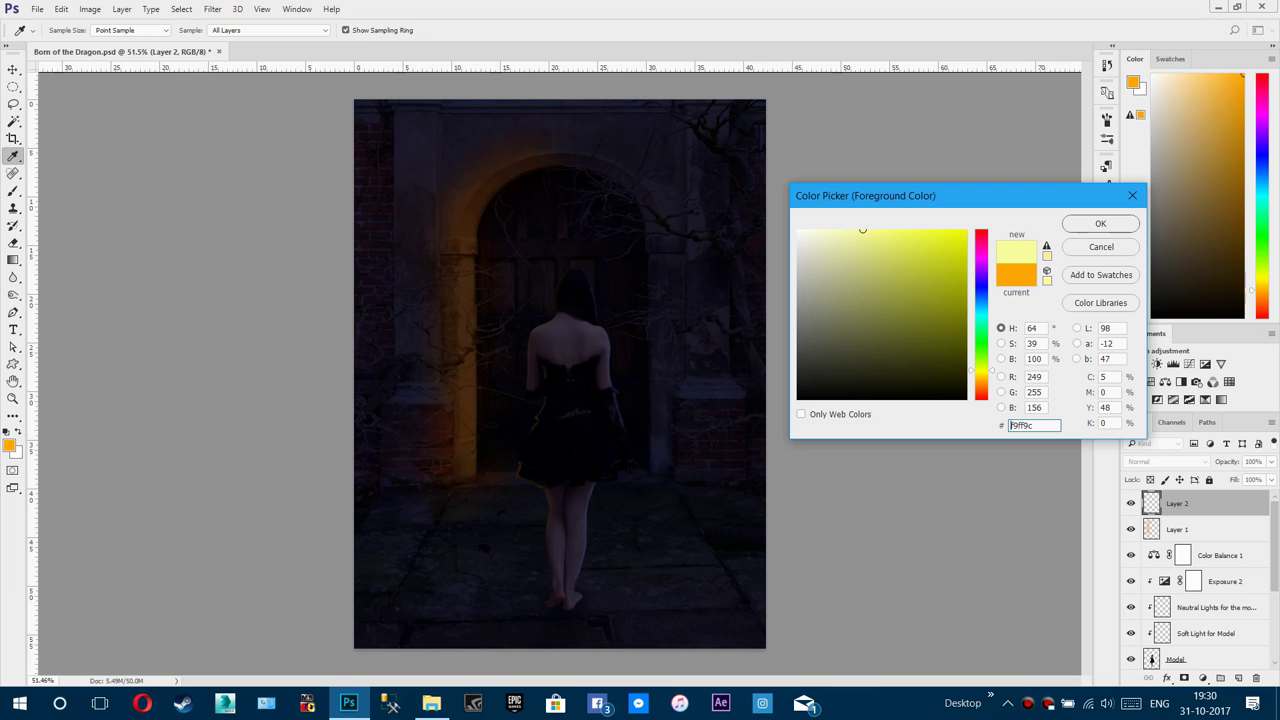
left_click(1100, 223)
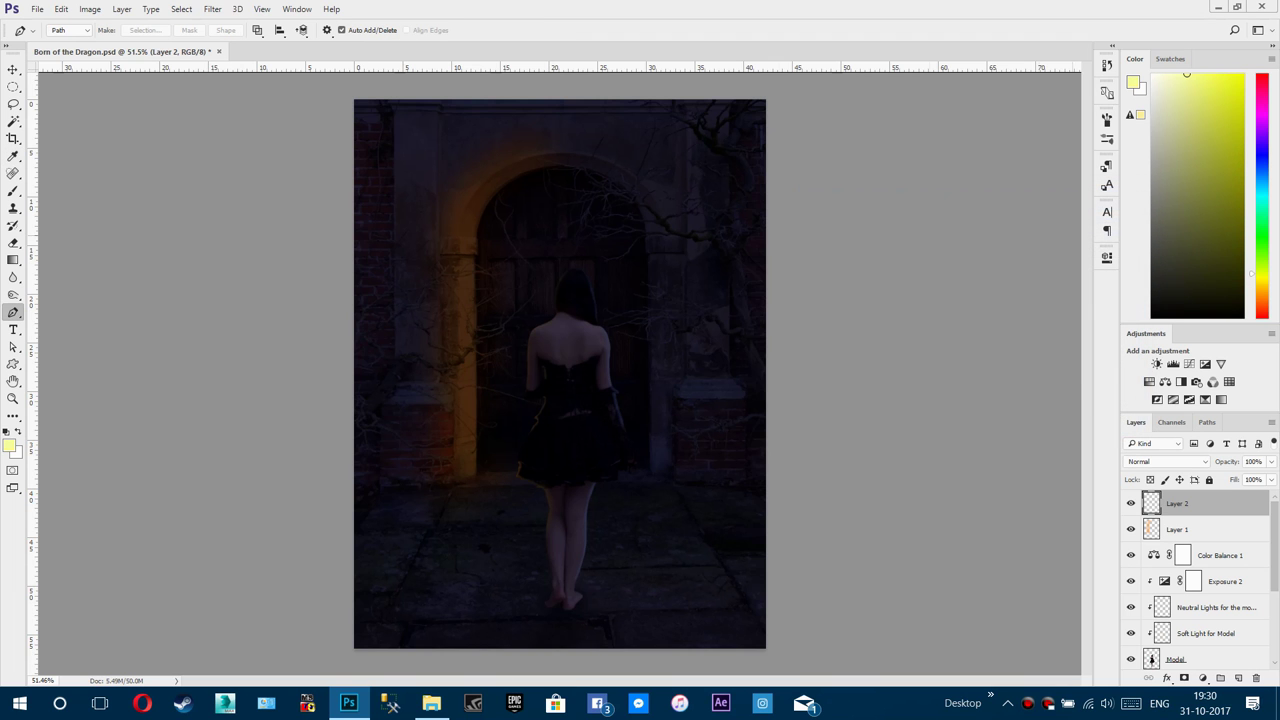
Step: Trace a thin outline along the door's left edge and arch, convert the path to a selection and fill it with the pale yellow
scroll(471, 230, "up", 8)
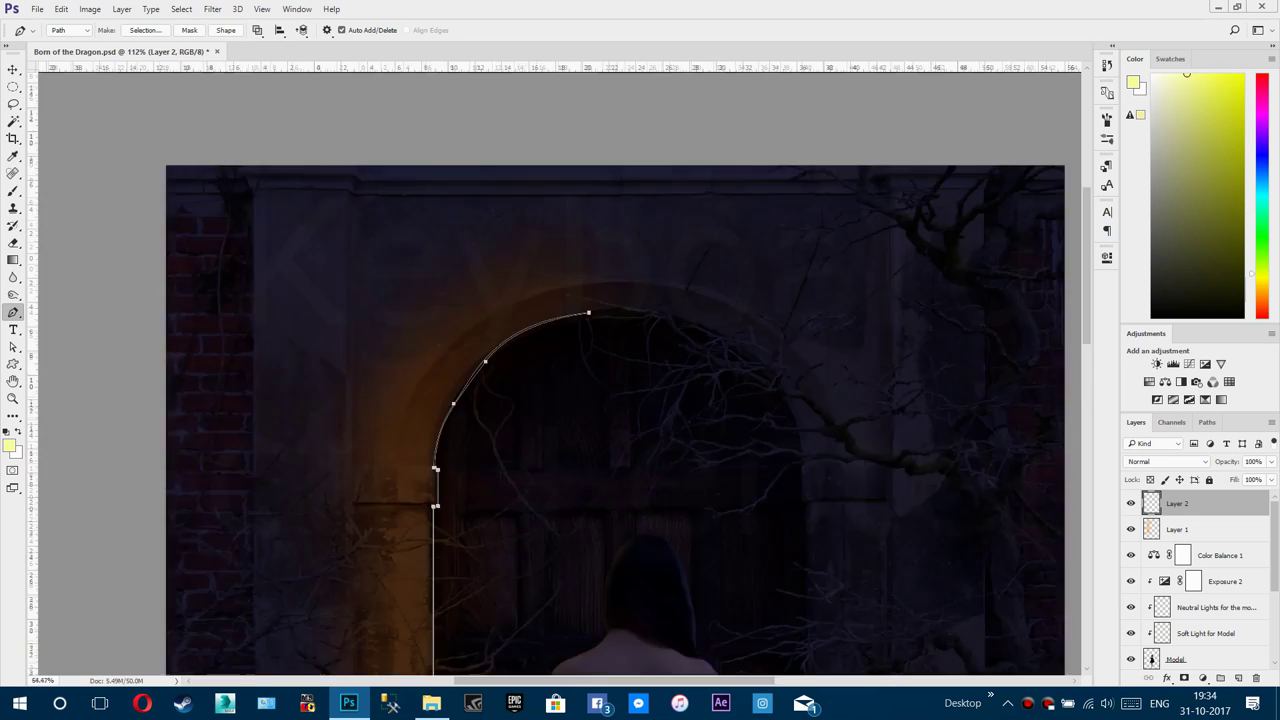
key("ctrl+Return")
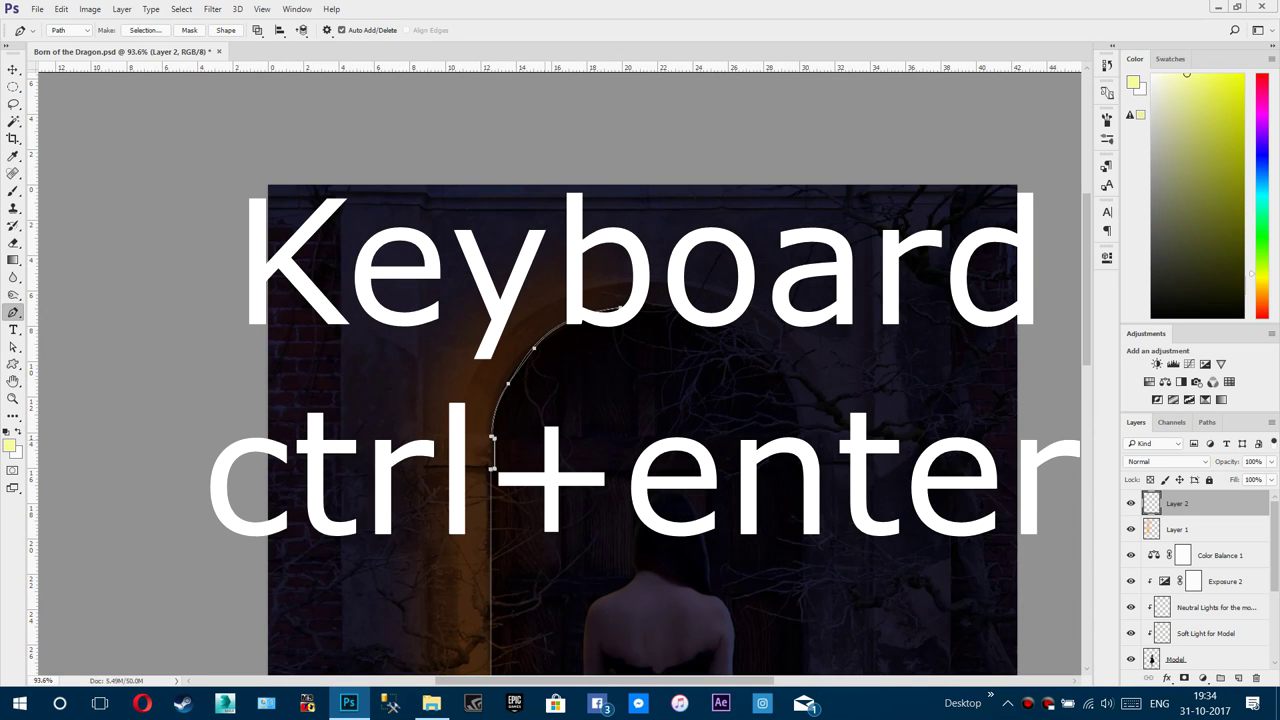
key("ctrl+Return")
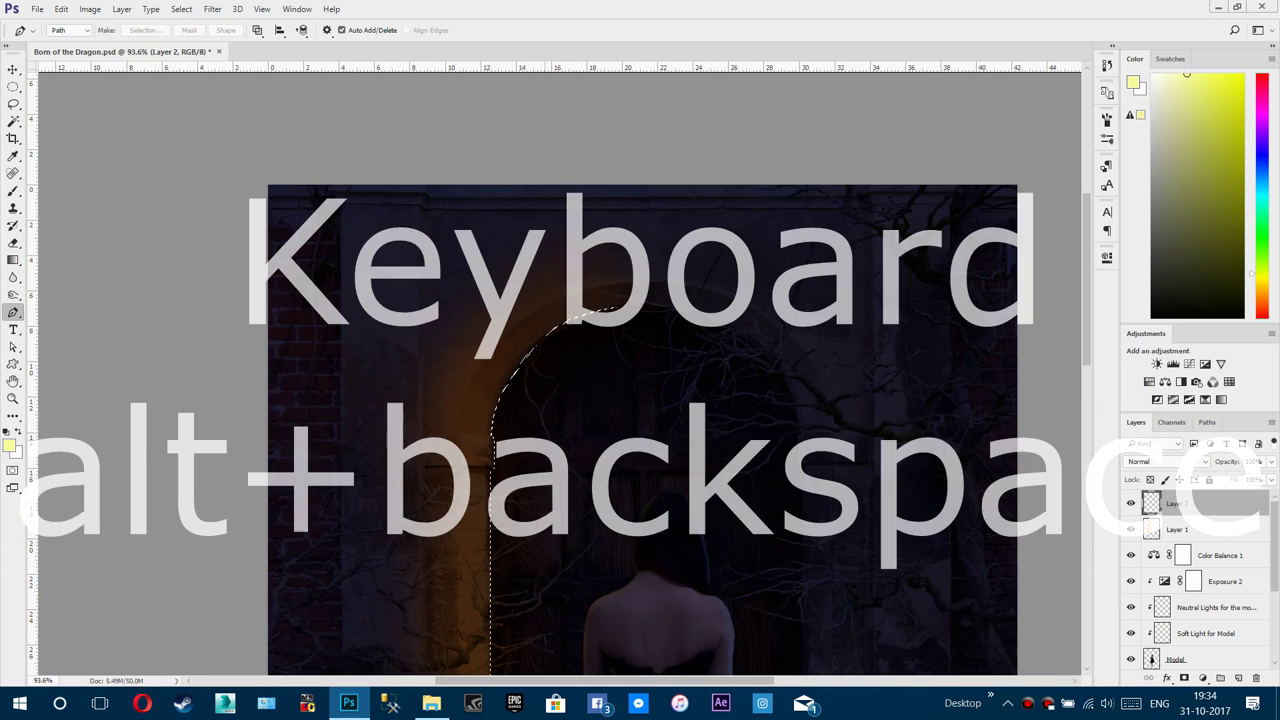
key("alt+BackSpace")
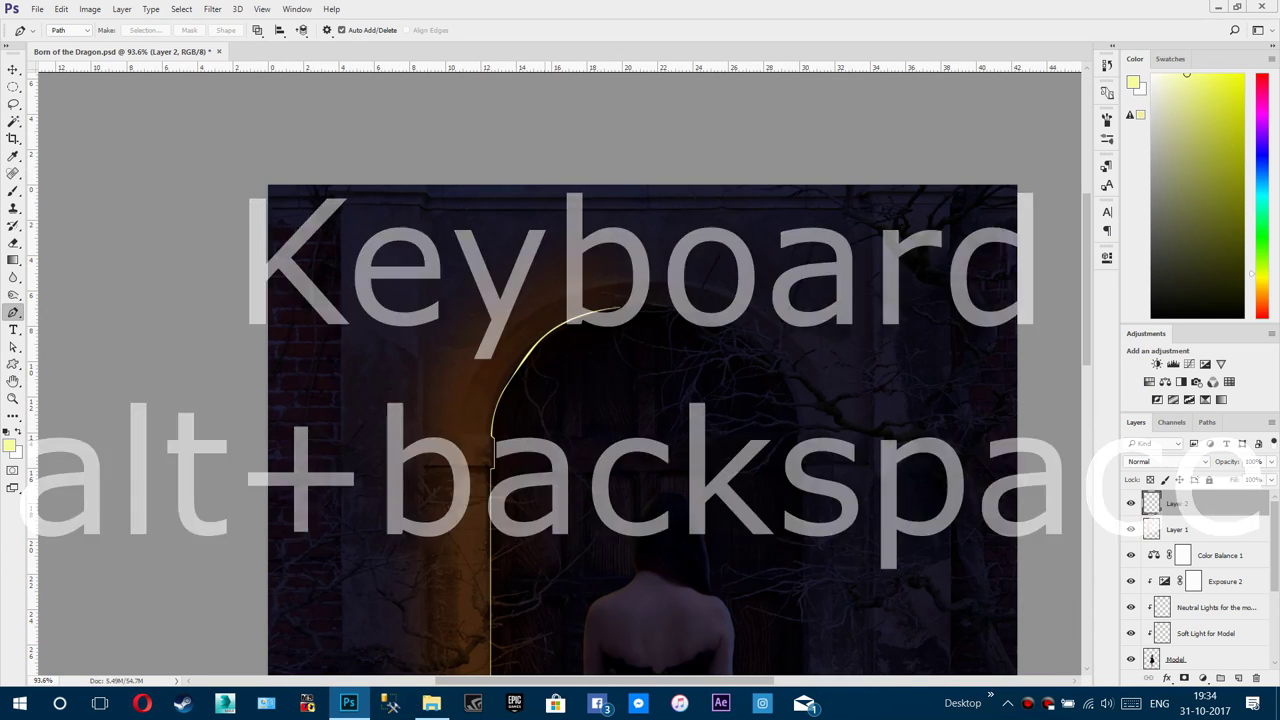
key("ctrl+0")
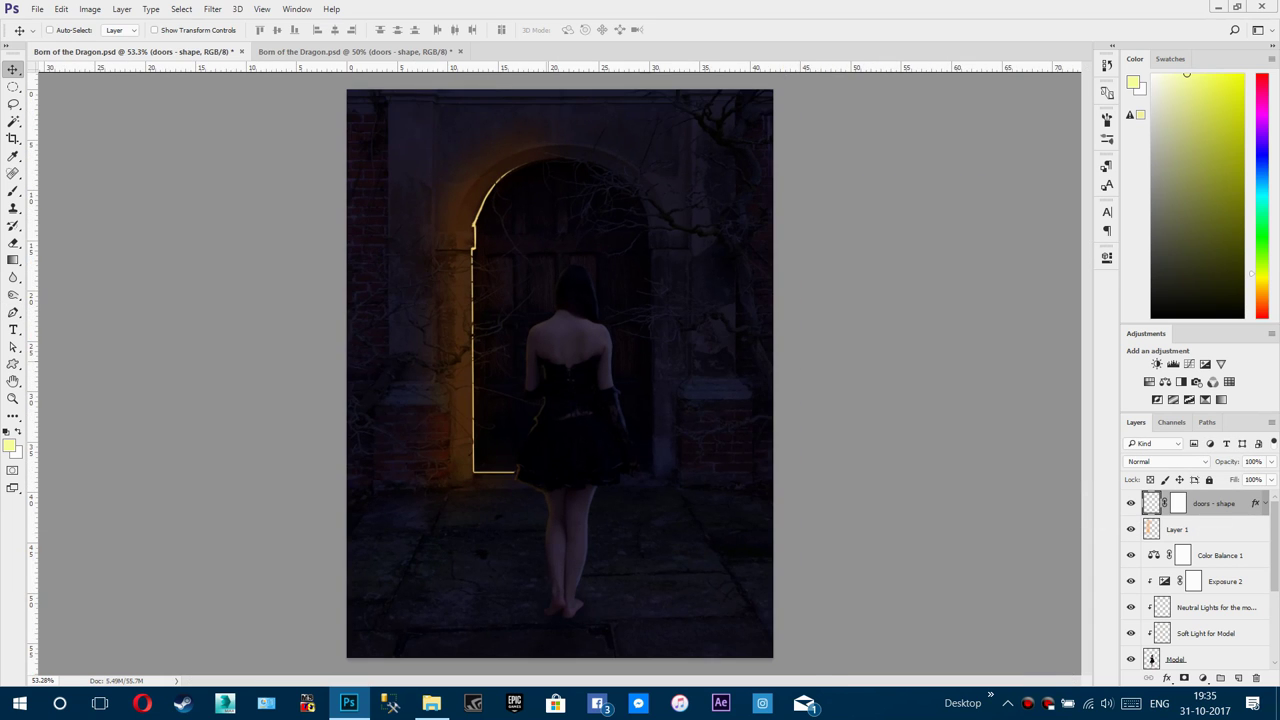
Step: Apply an Outer Glow style in orange ff5a00 to the doors - shape layer, with Screen blending, 100% opacity, 6% spread and 8 px size
scroll(541, 350, "up", 1)
scroll(560, 370, "down", 2)
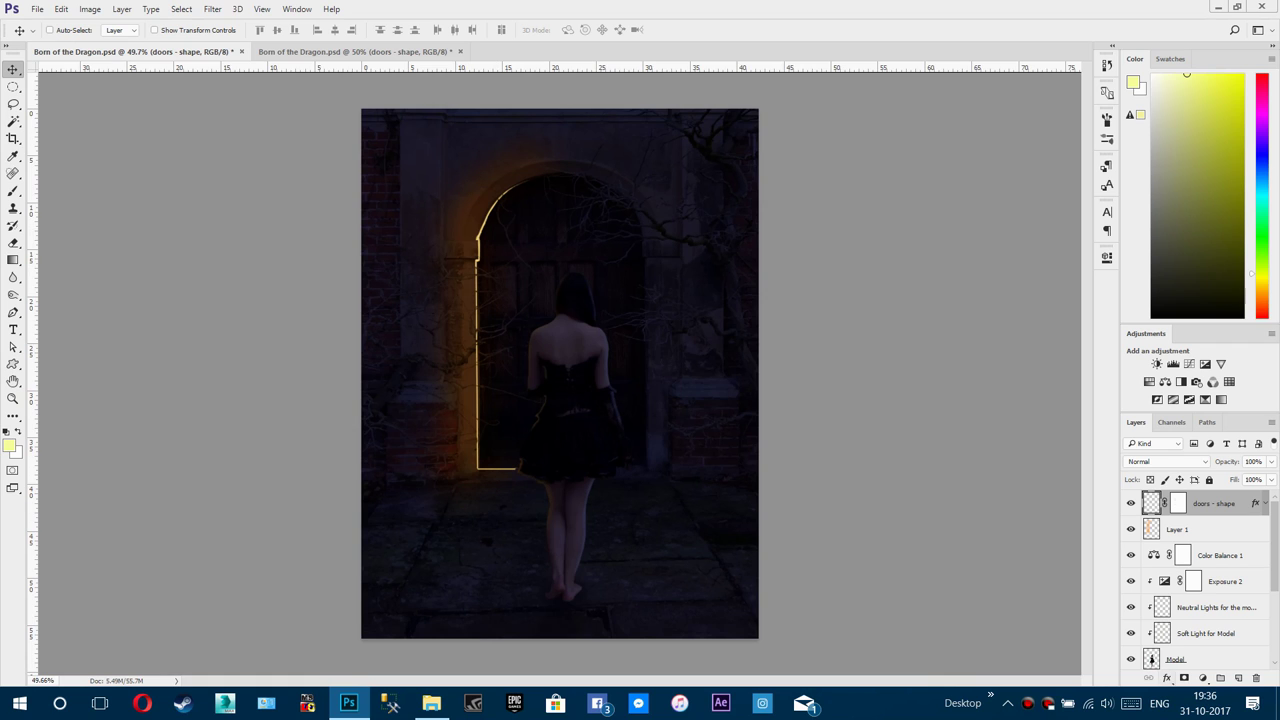
left_click(1167, 678)
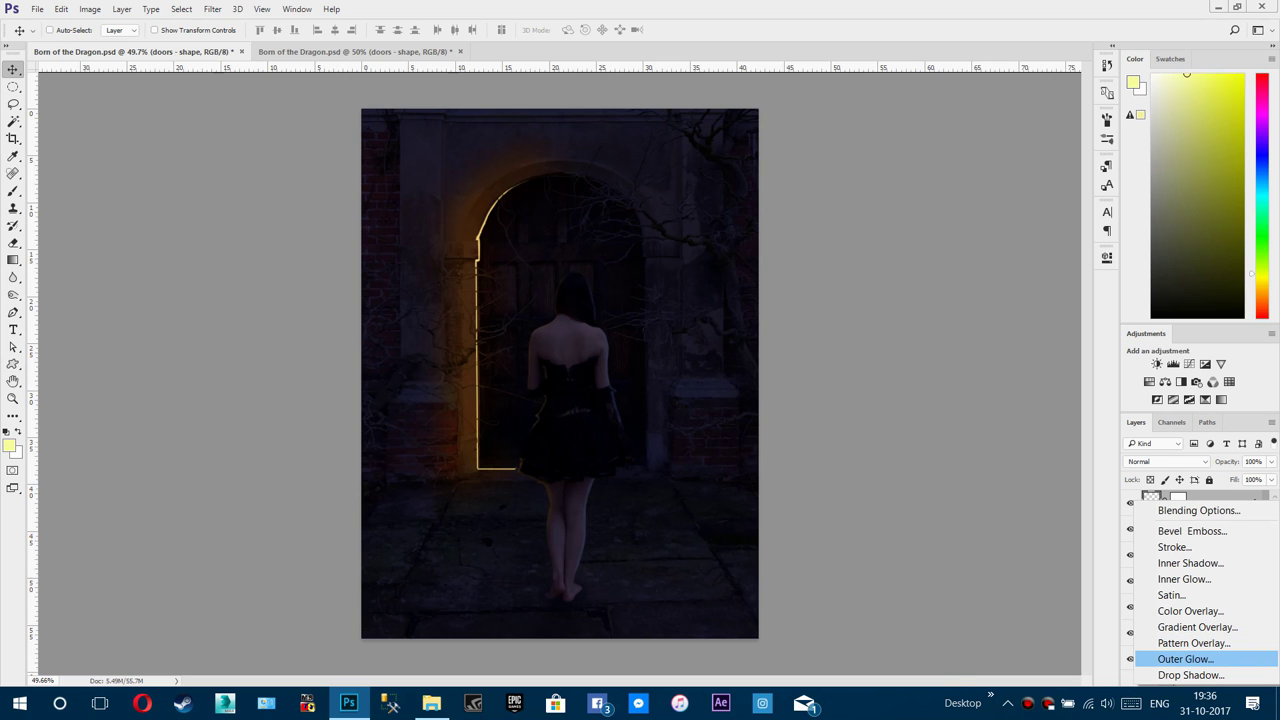
left_click(1185, 659)
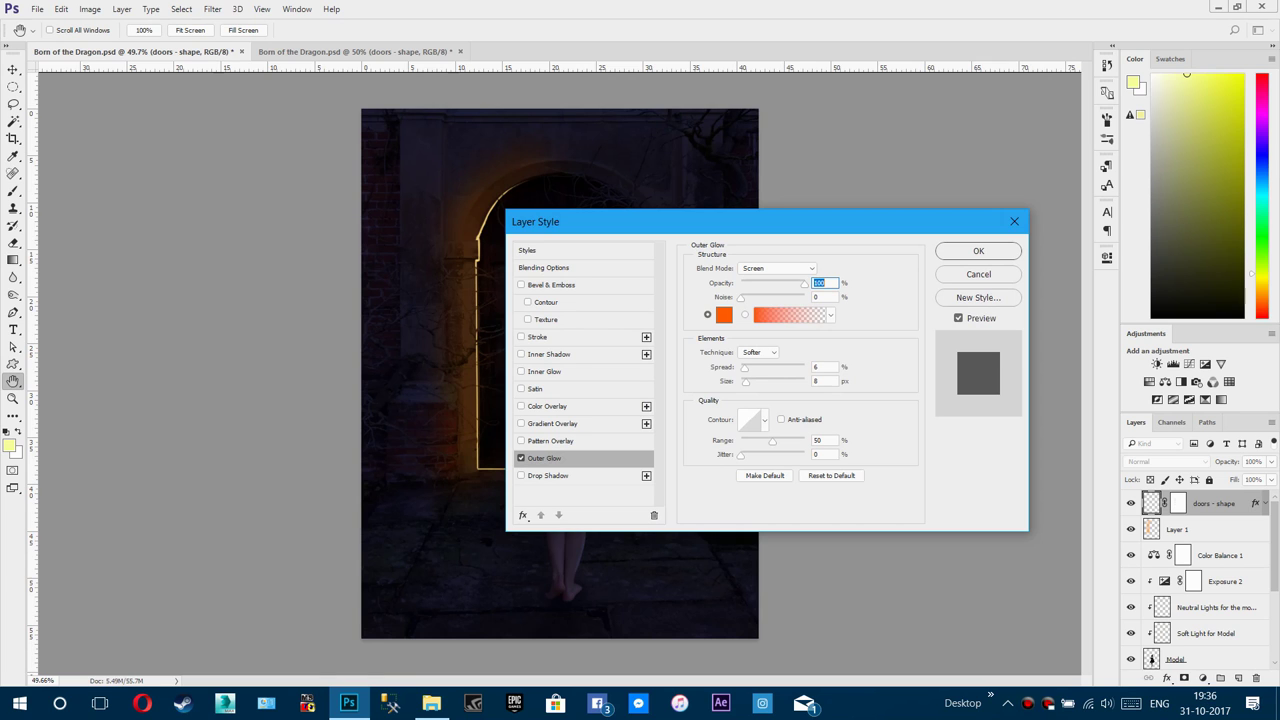
left_click(724, 315)
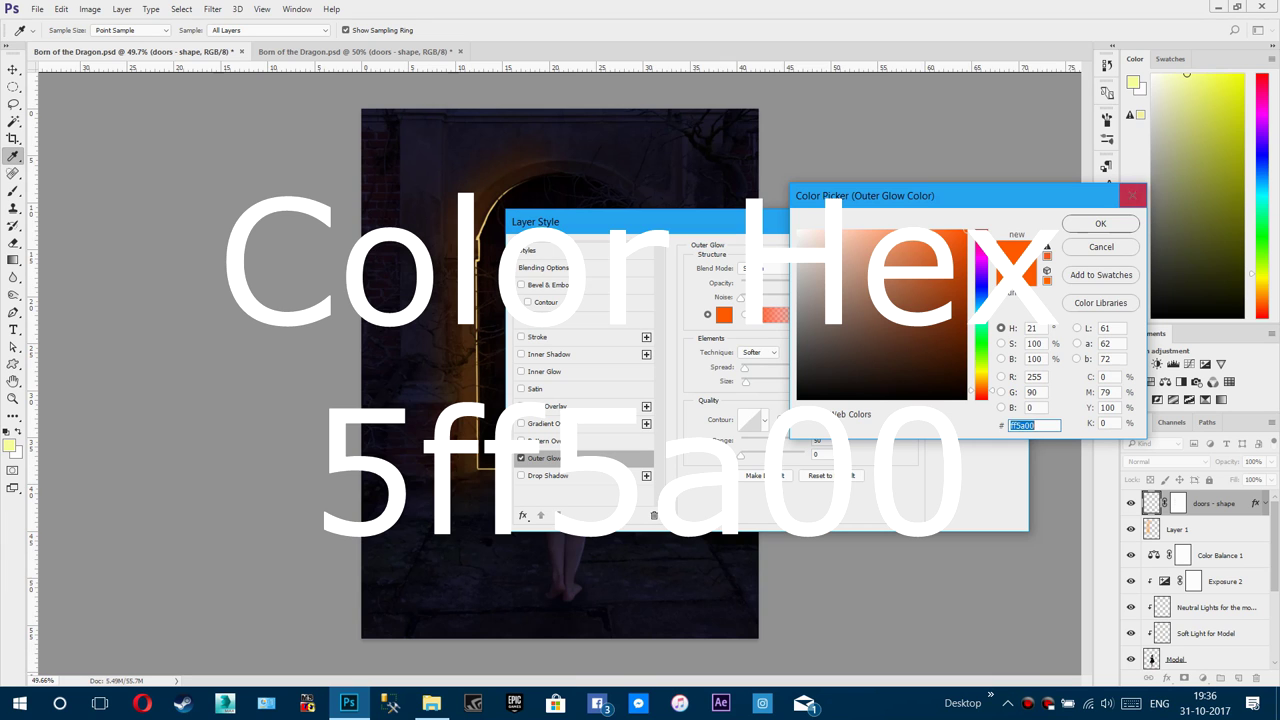
key("Return")
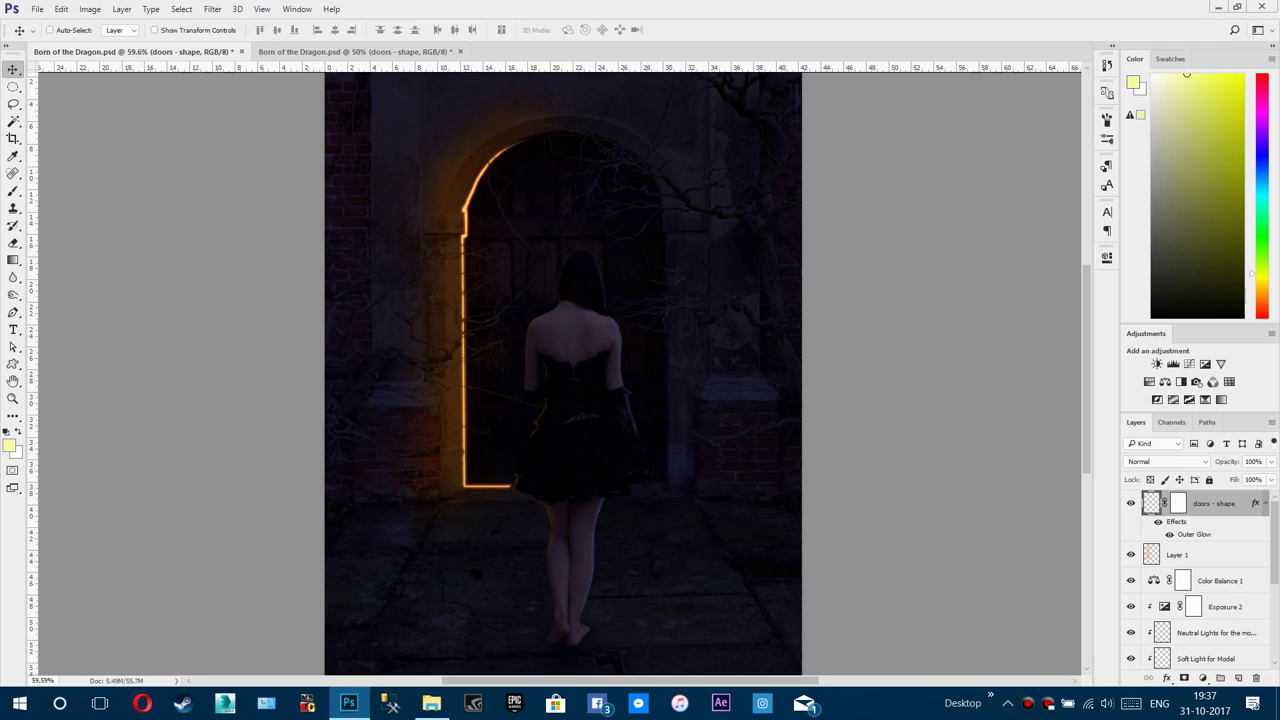
Step: Duplicate the doors - shape layer with its glow and set the copy's fill to 0%
left_click_drag(1163, 503, 1238, 677)
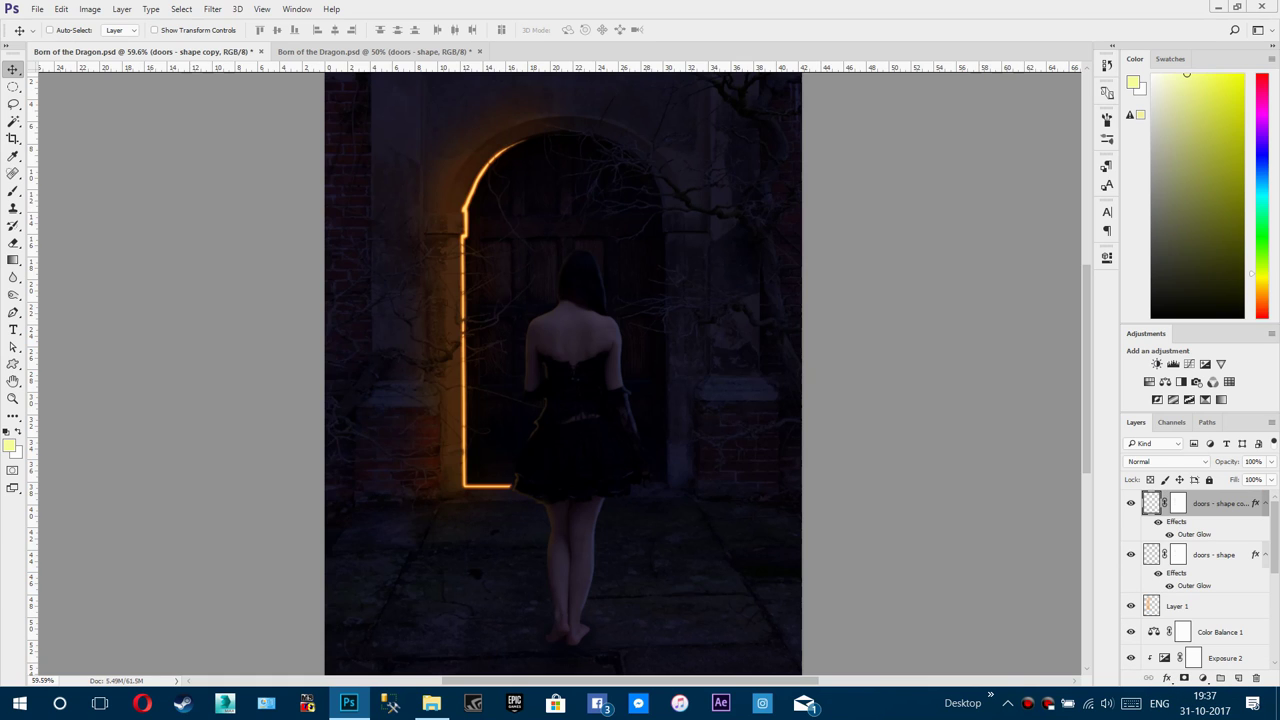
left_click_drag(1232, 480, 1224, 480)
type("0")
key("Return")
scroll(442, 255, "up", 12)
scroll(504, 228, "down", 7)
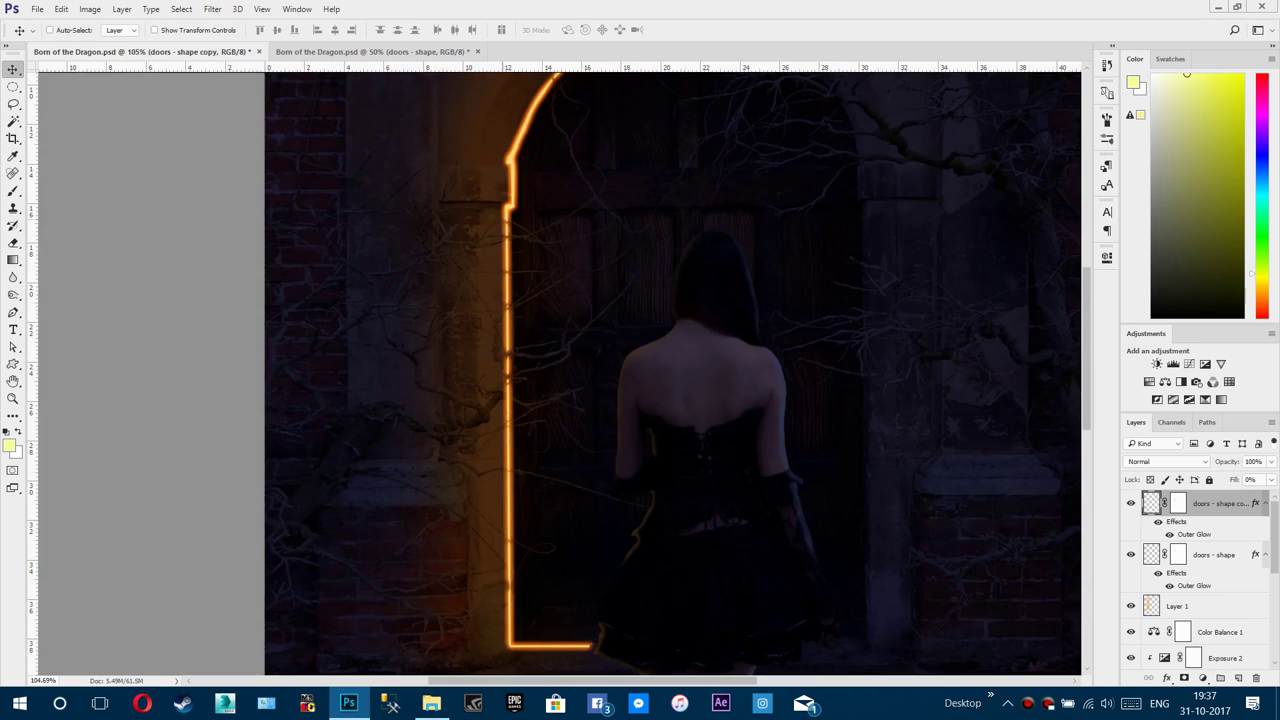
scroll(508, 223, "down", 5)
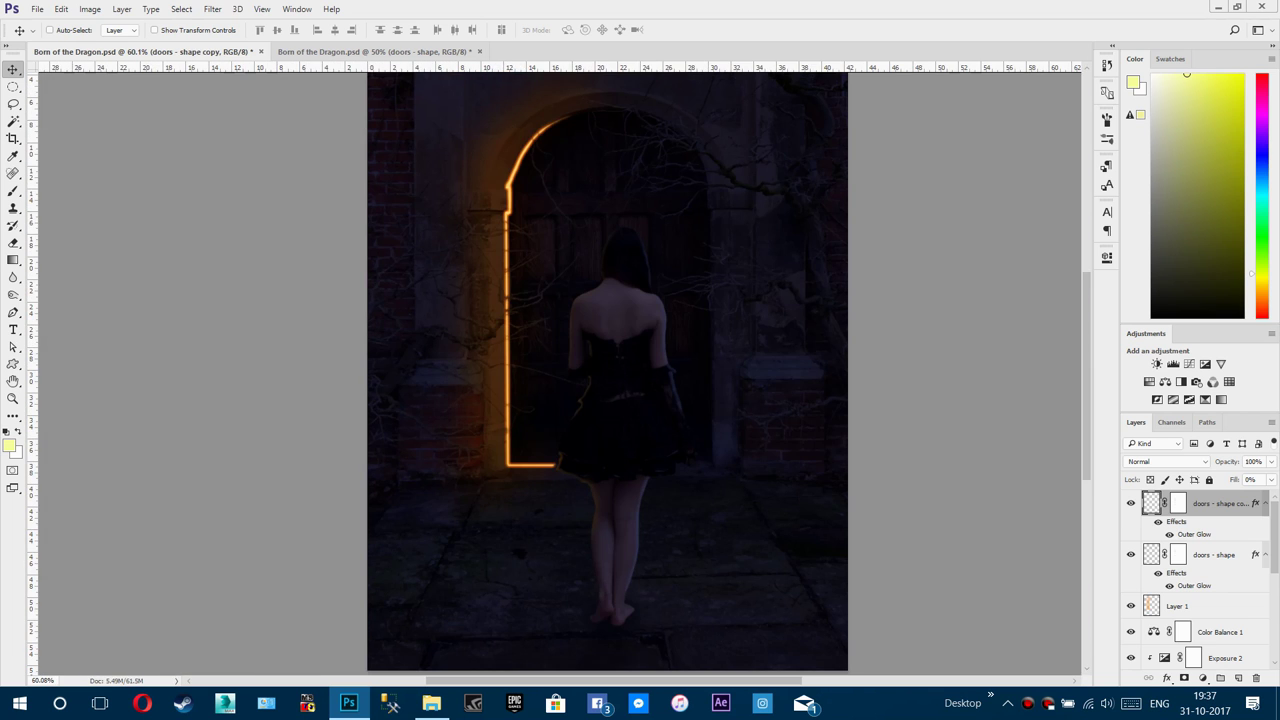
Step: Apply a Gaussian Blur with a 4.7 pixel radius to the door outline copy and compare the glow with the copy hidden and shown
left_click(212, 9)
mouse_move(300, 194)
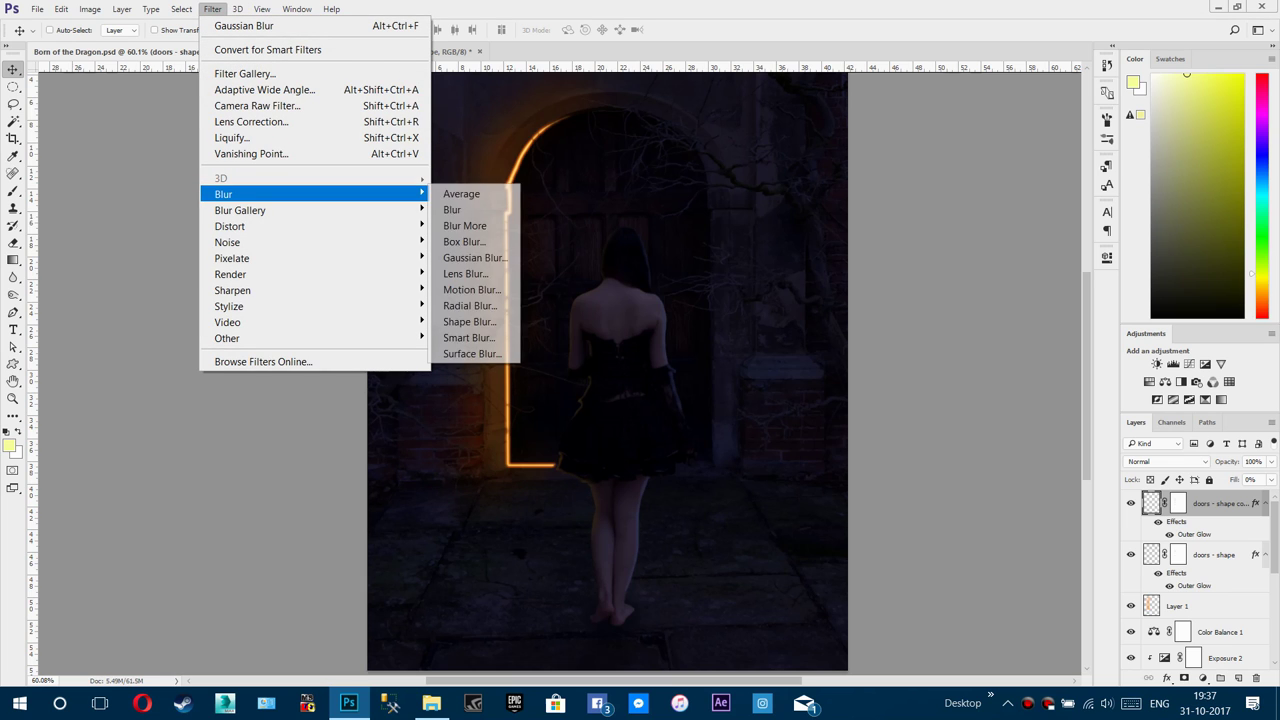
left_click(468, 257)
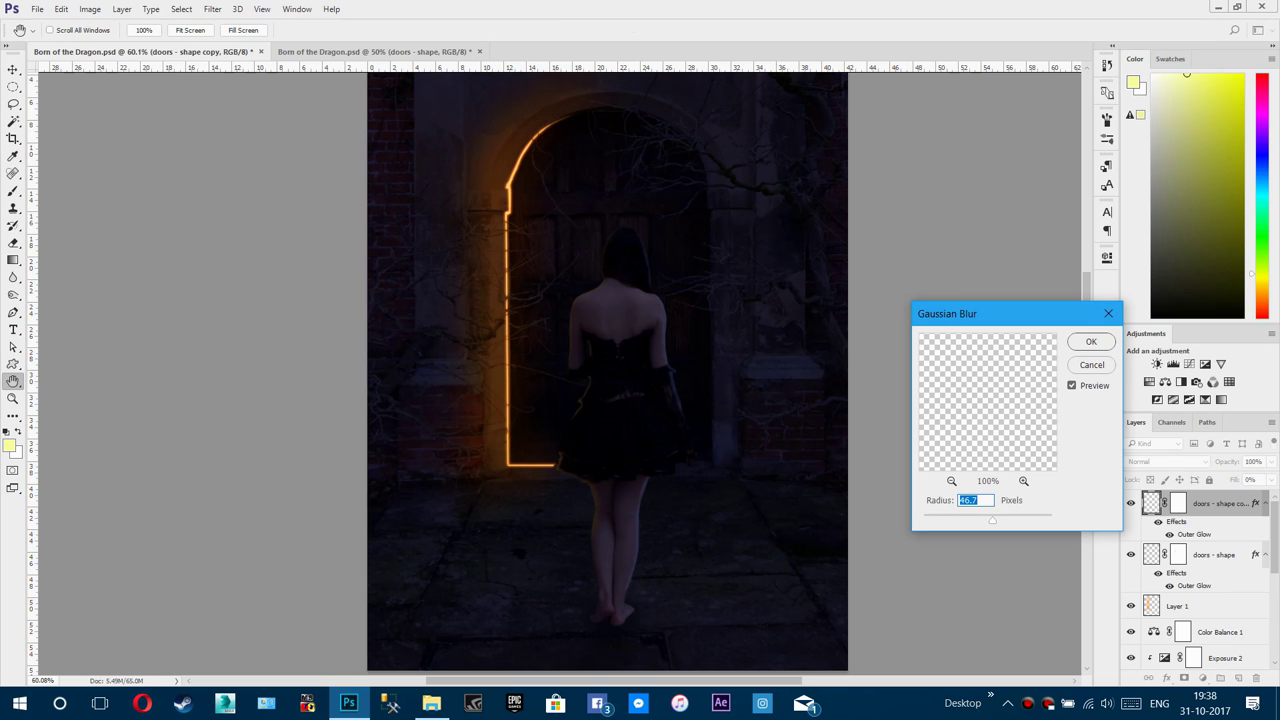
type("4.7")
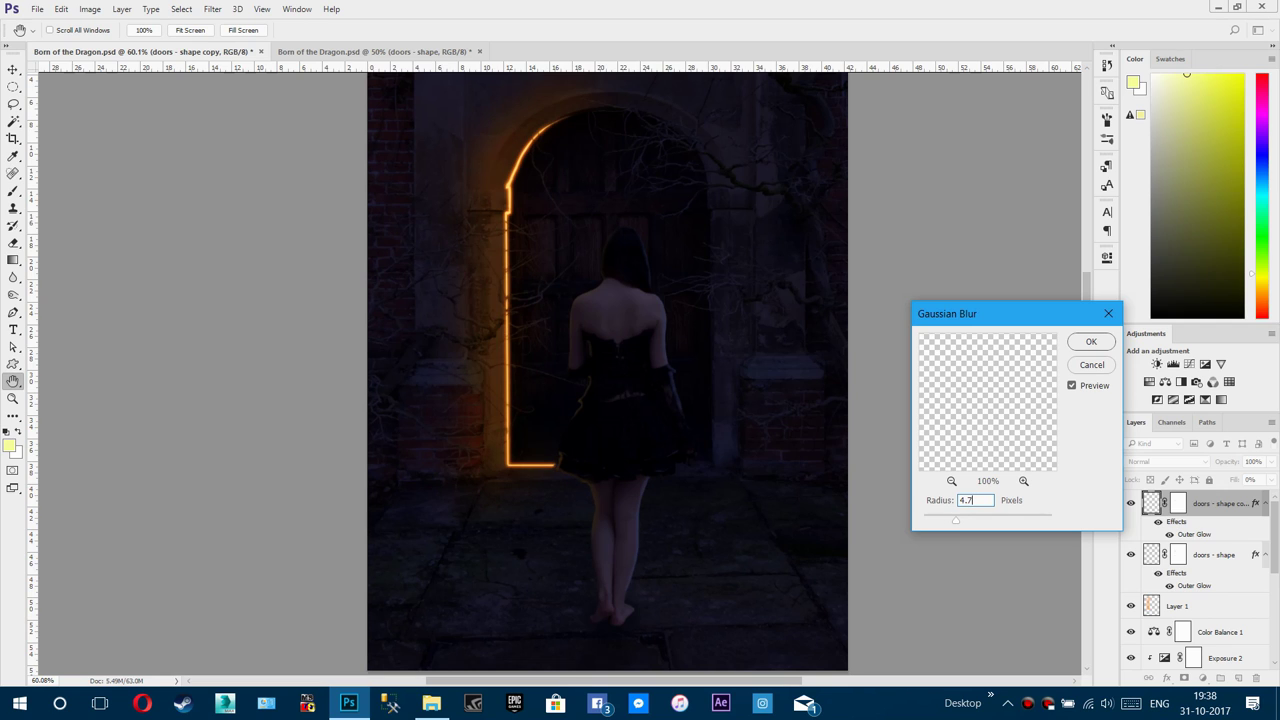
key("Return")
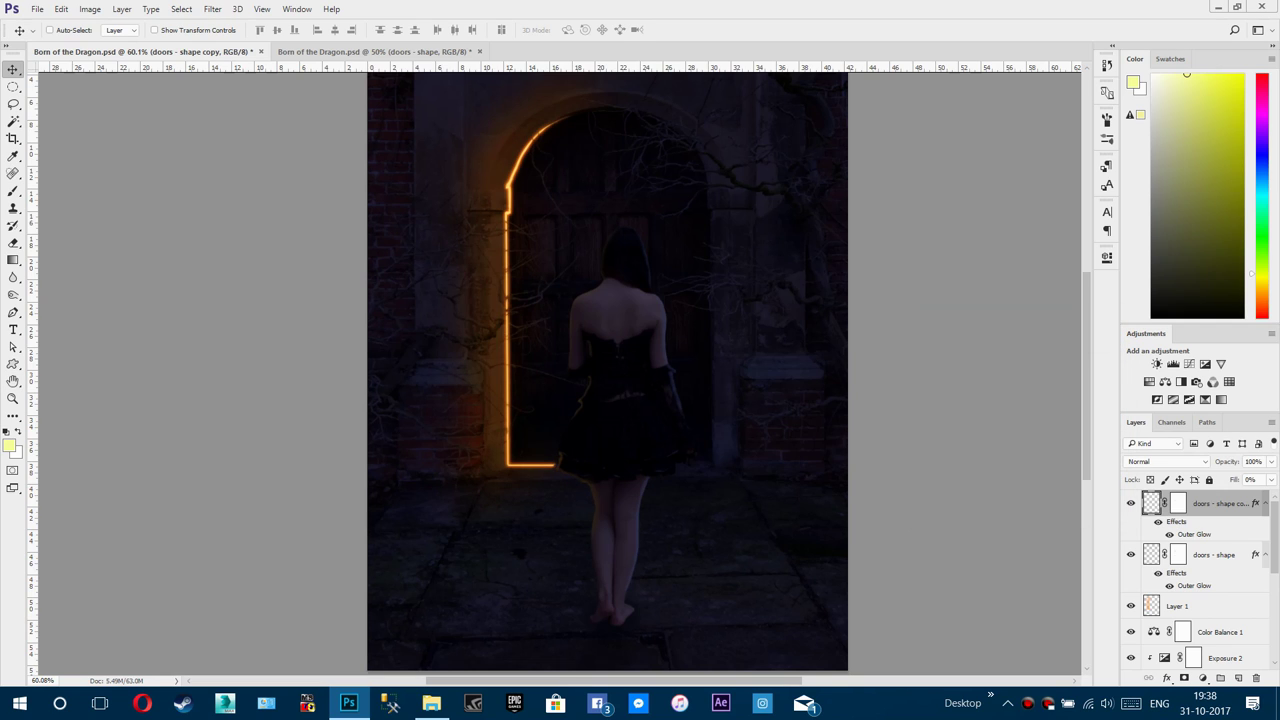
left_click(1131, 503)
left_click(1131, 503)
left_click(1131, 503)
Step: Add a new empty layer above the door outline copy and set up a soft 1 px brush with 0% hardness
left_click(1220, 678)
key("b")
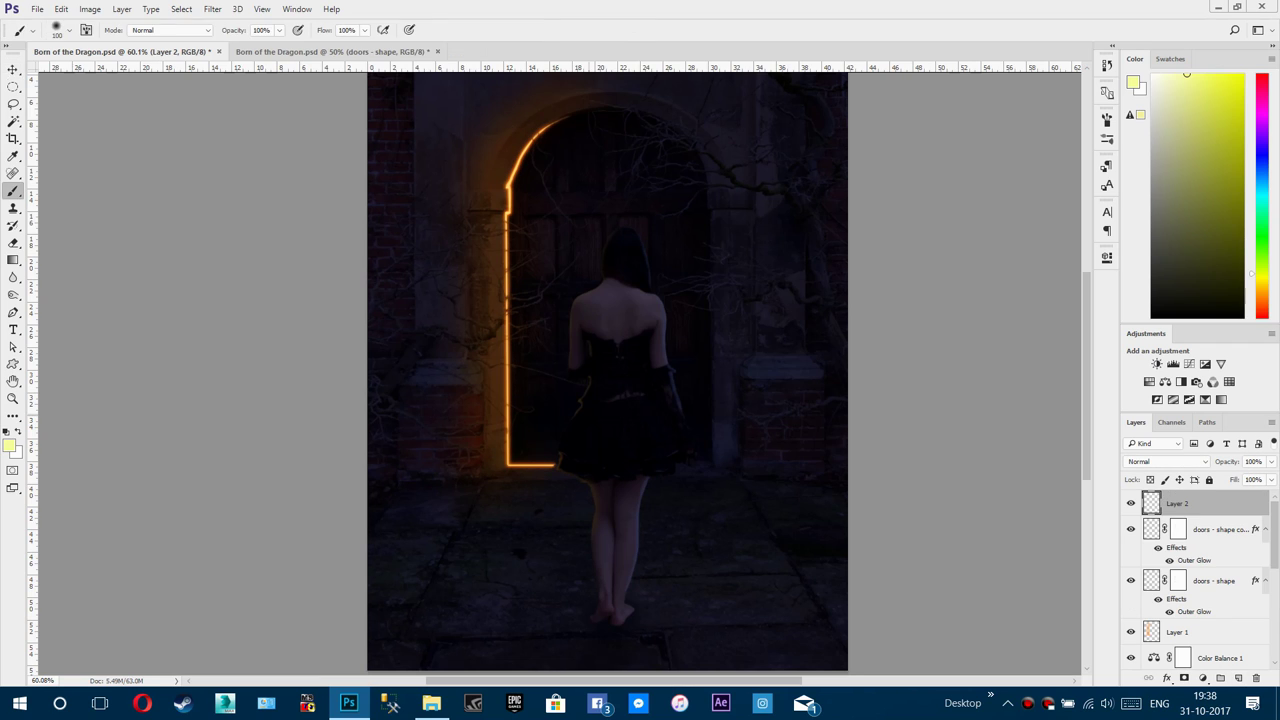
right_click(614, 346)
left_click_drag(721, 378, 679, 378)
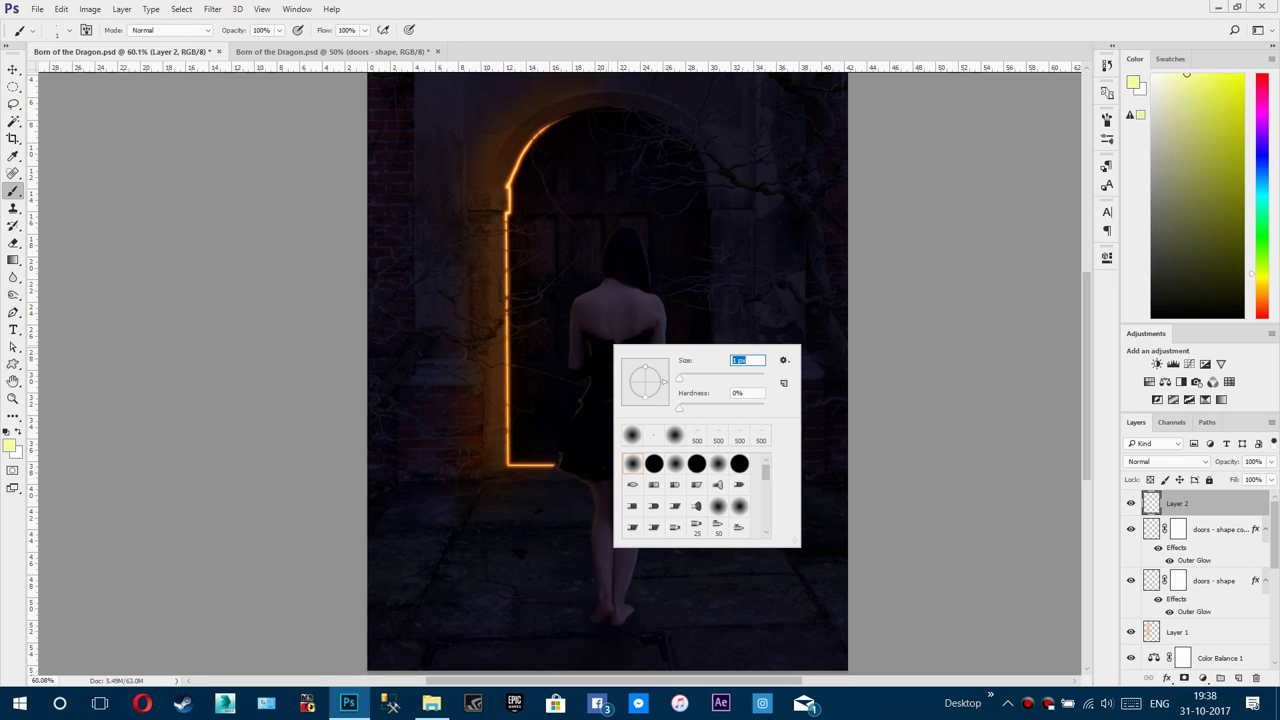
key("Return")
Step: Set the foreground color to orange ff9c00
left_click(9, 446)
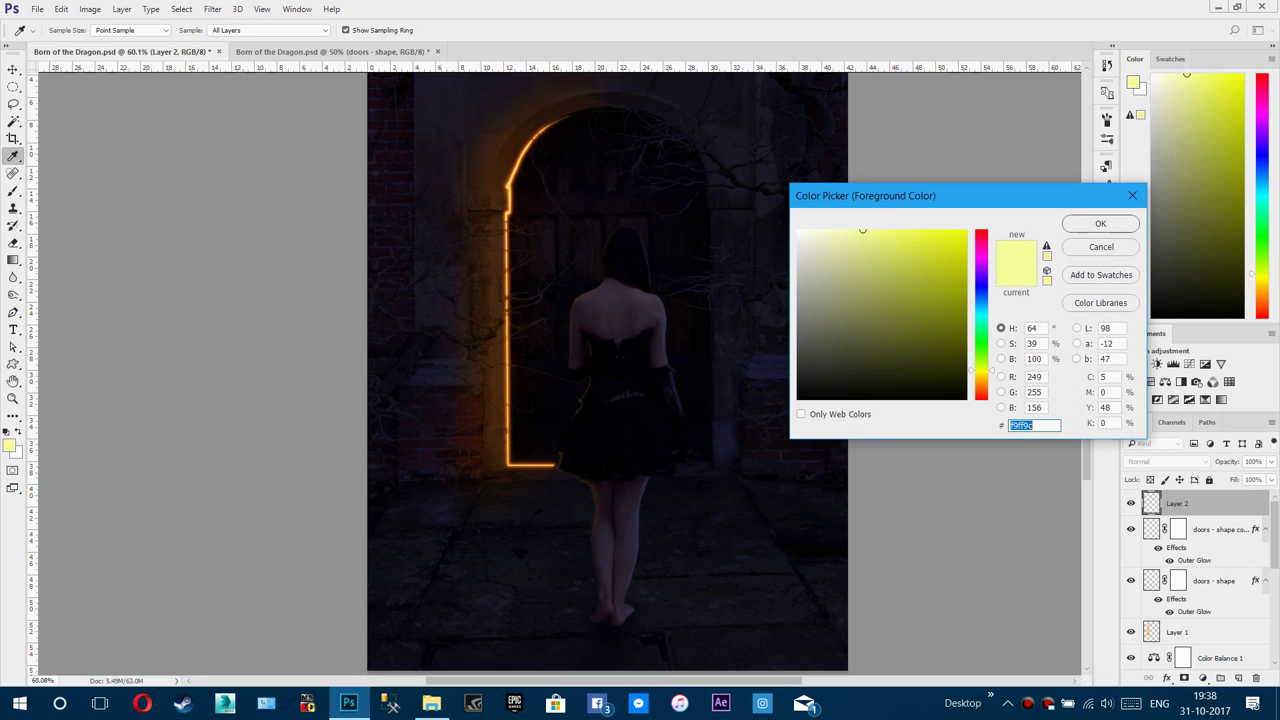
type("ffba00")
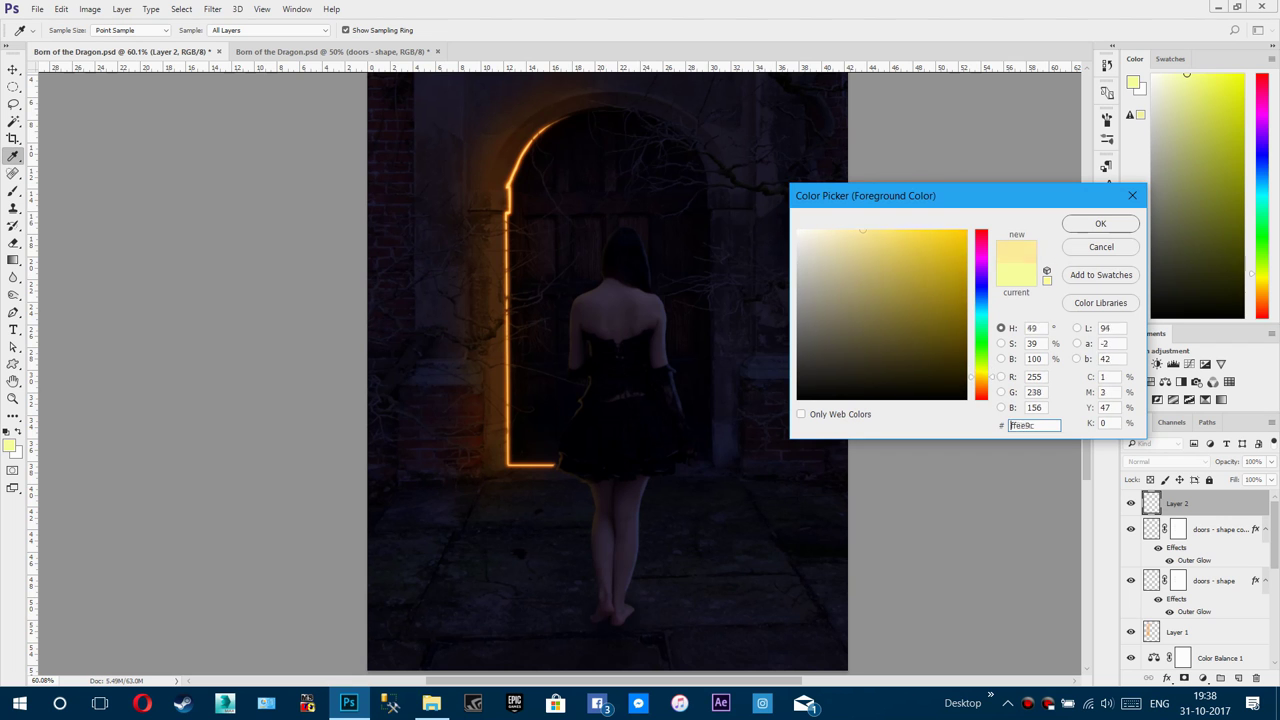
left_click_drag(981, 380, 981, 383)
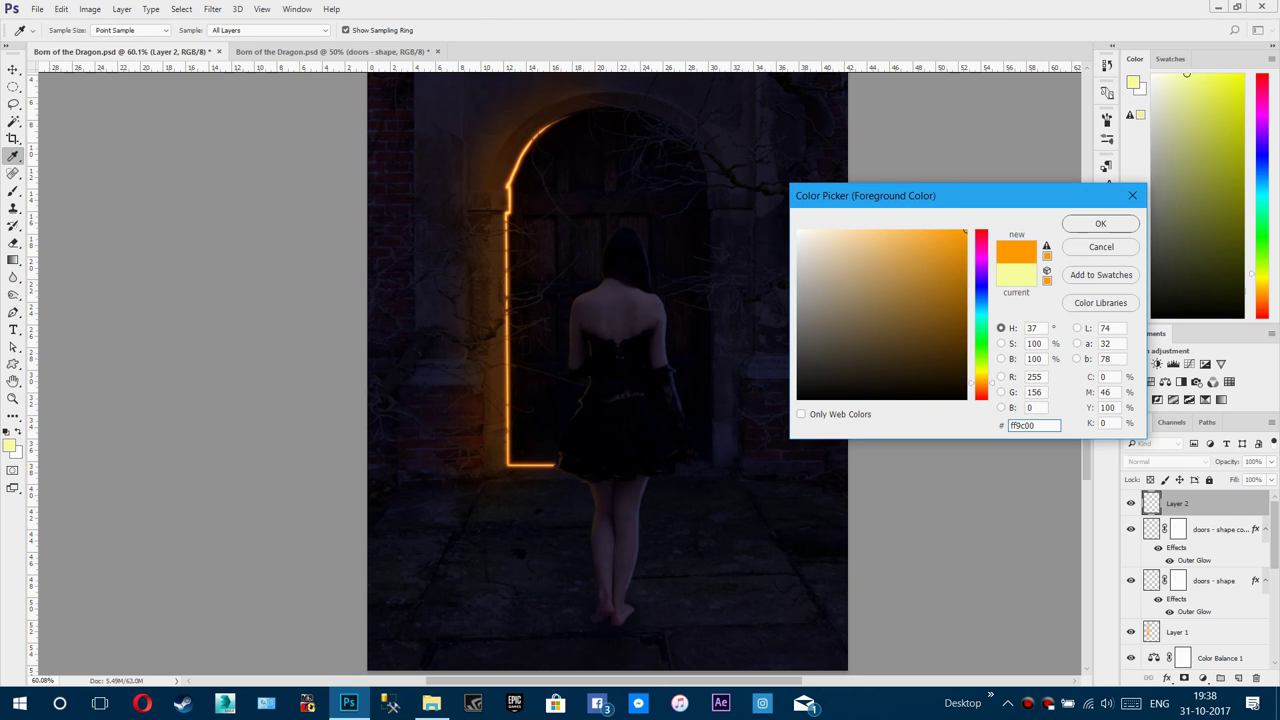
left_click(1100, 223)
Step: Paint thin orange highlight strokes on the branches that cross the glowing left edge of the door
scroll(500, 335, "up", 10)
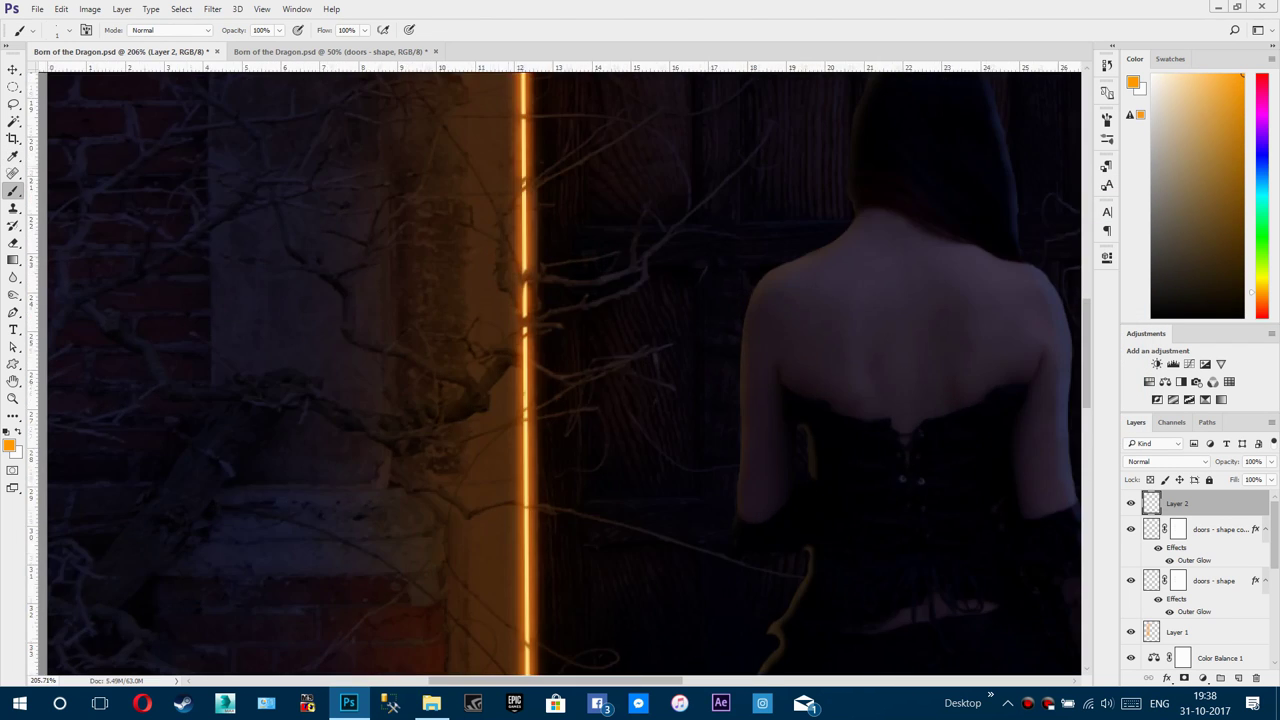
scroll(545, 370, "up", 1)
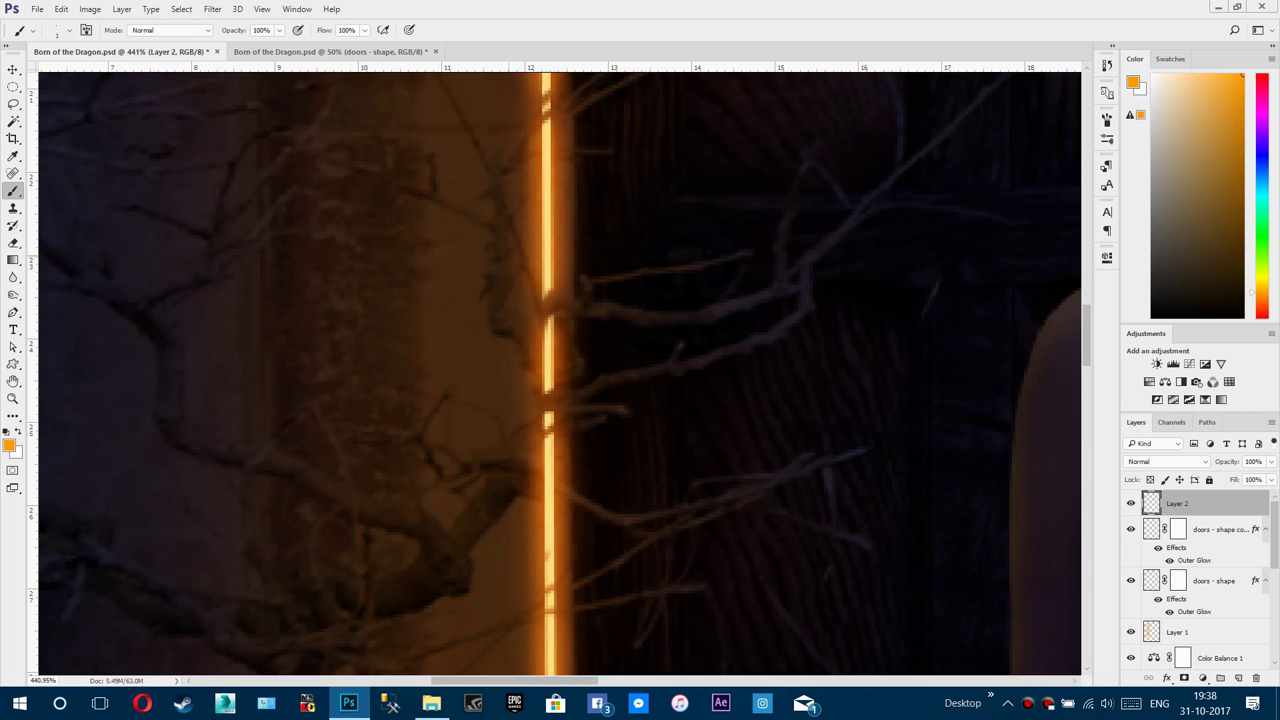
scroll(545, 610, "down", 8)
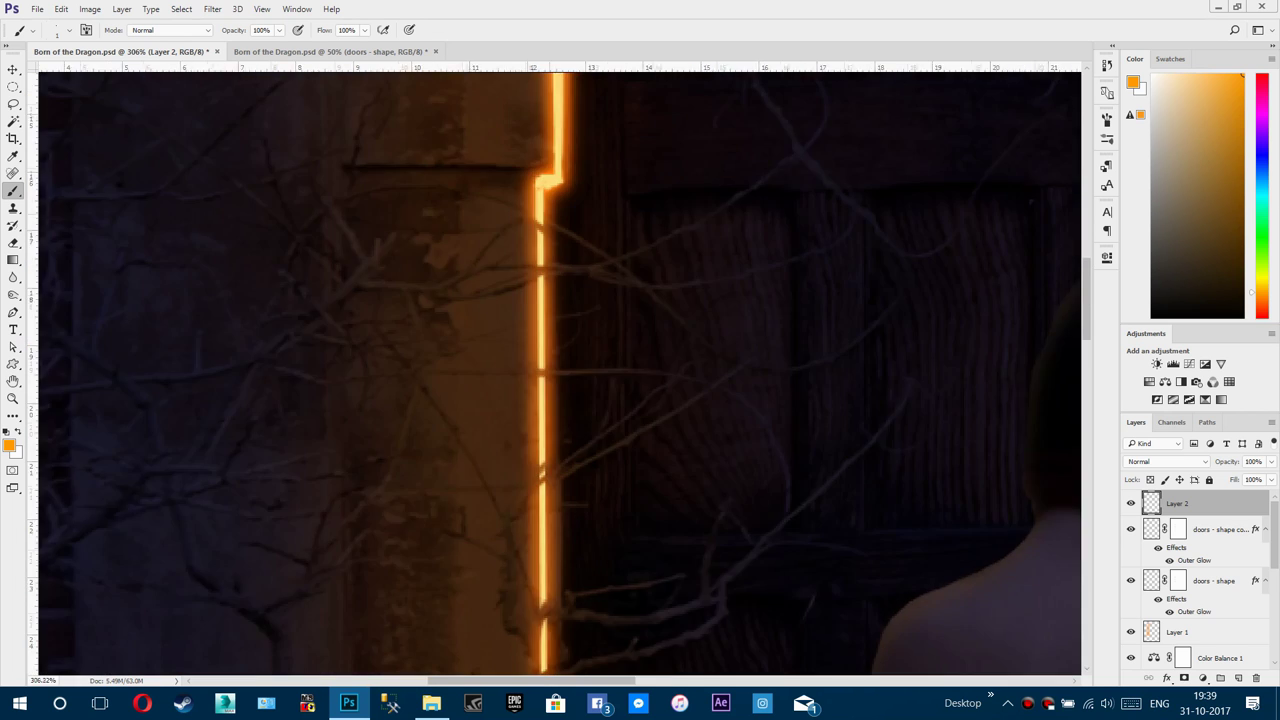
scroll(547, 205, "up", 9)
mouse_move(477, 246)
left_mouse_down()
mouse_move(537, 229)
mouse_move(570, 266)
left_mouse_up()
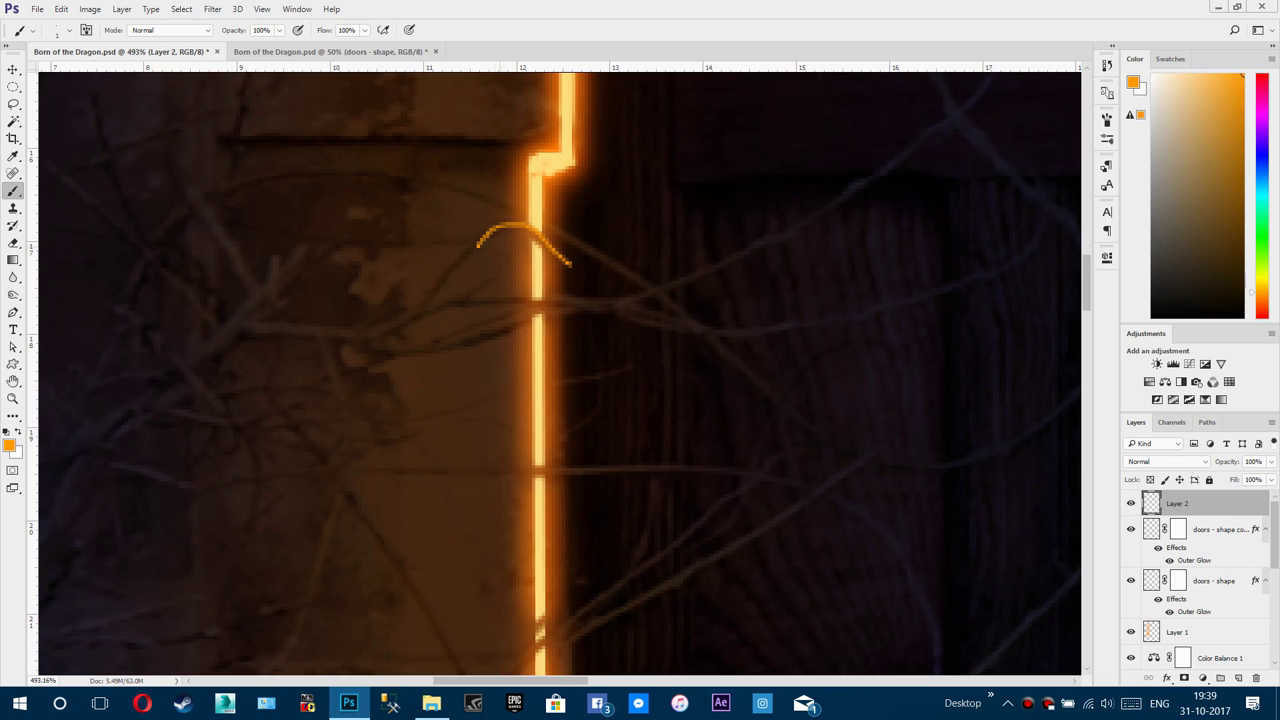
left_click_drag(462, 190, 568, 242)
Step: Lower the branch highlight layer's opacity to 36%, soften it with a Gaussian Blur and compare the image with and without it
key("ctrl+0")
left_click_drag(1227, 462, 1215, 462)
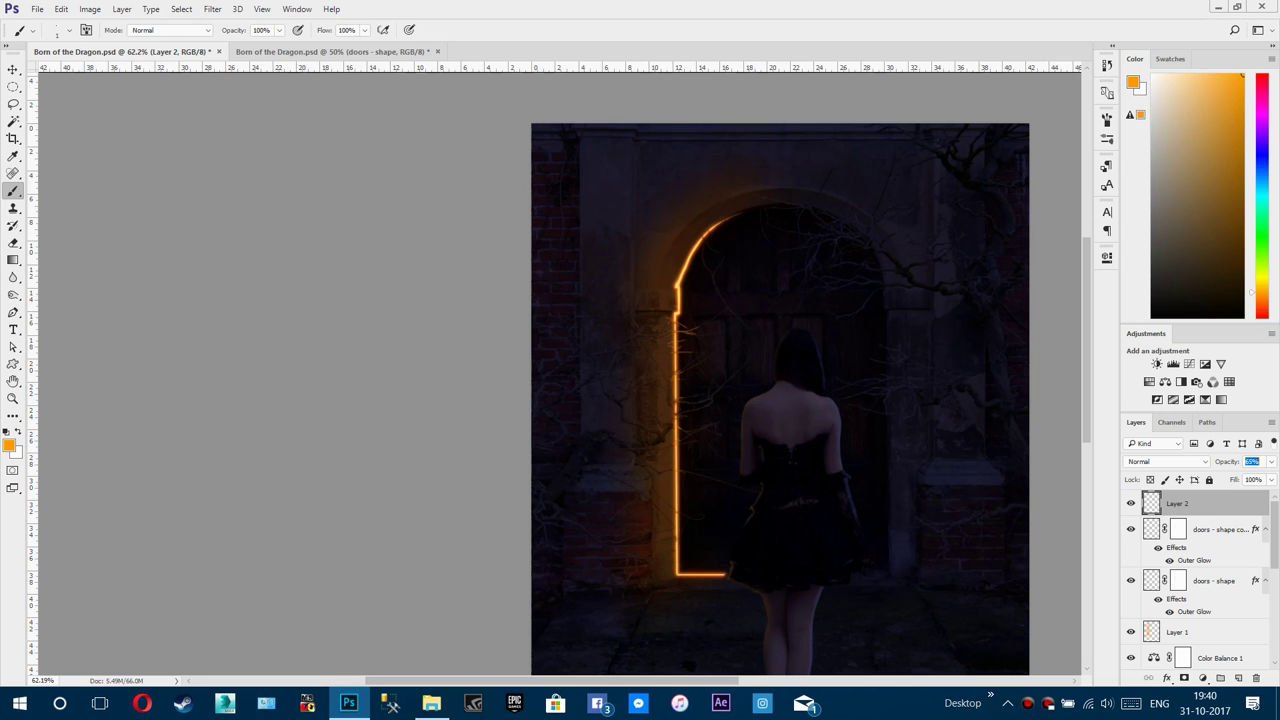
left_click(212, 9)
mouse_move(240, 194)
left_click(475, 258)
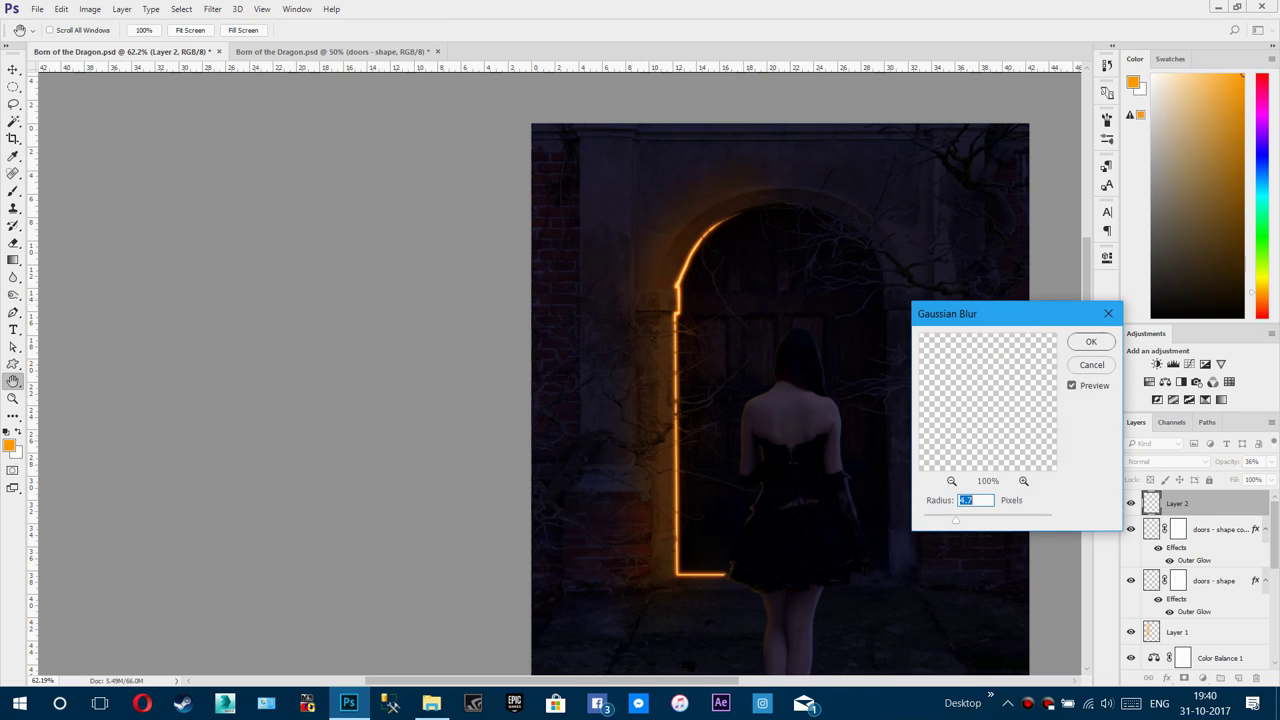
key("Return")
scroll(712, 345, "up", 6)
left_click(1131, 503)
left_click(1131, 503)
left_click(1131, 503)
left_click(1131, 503)
key("ctrl+0")
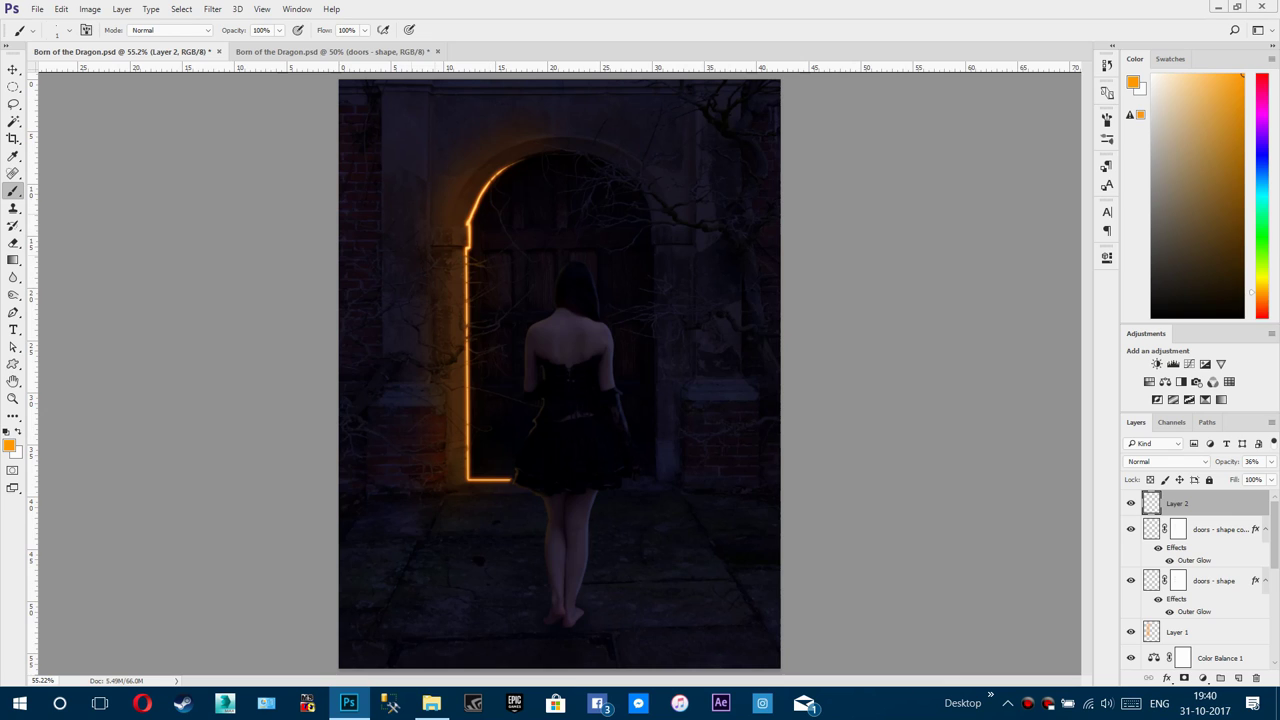
Step: Rename the branch highlight layer as Branches Light layer and add a new layer above it named door lights
double_click(1178, 504)
type("Branches Light")
type(" layer")
key("Return")
key("ctrl+shift+alt+n")
double_click(1178, 504)
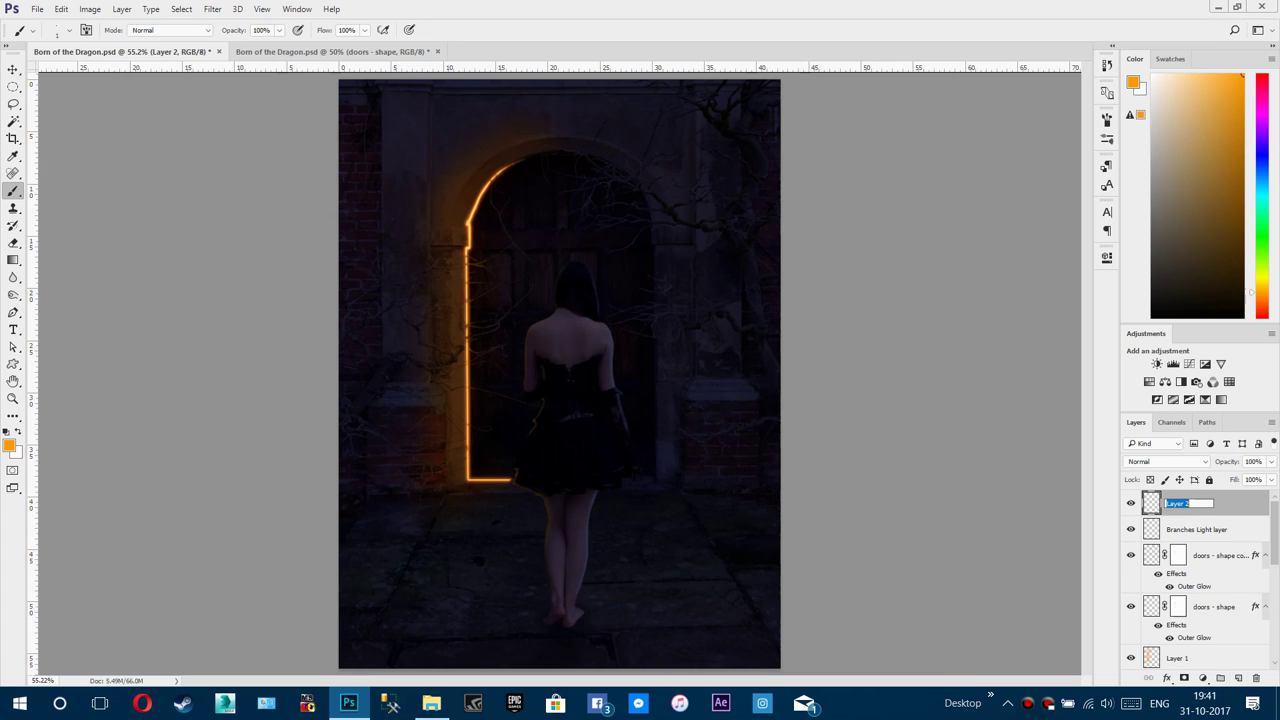
type("door lights")
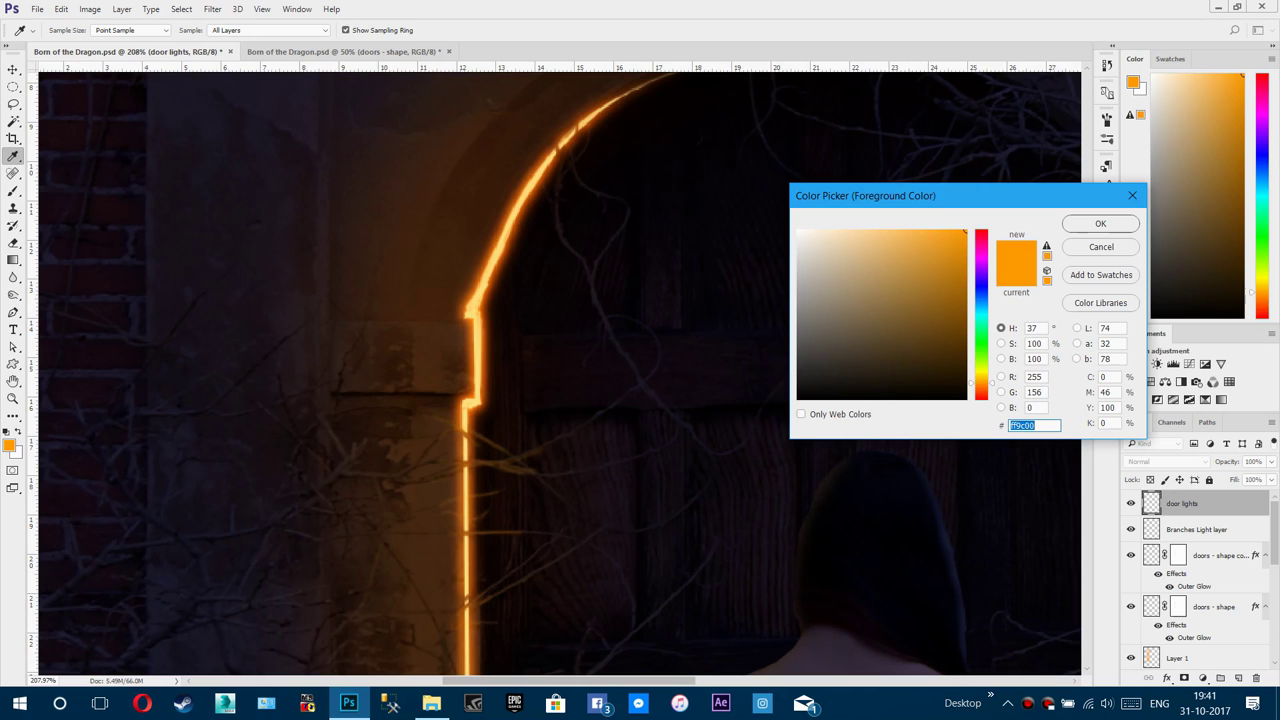
Step: Paint soft orange ff9c00 strokes along the arch, the left door frame, the threshold and the door's panel edges on the door lights layer
left_click(1100, 223)
key("b")
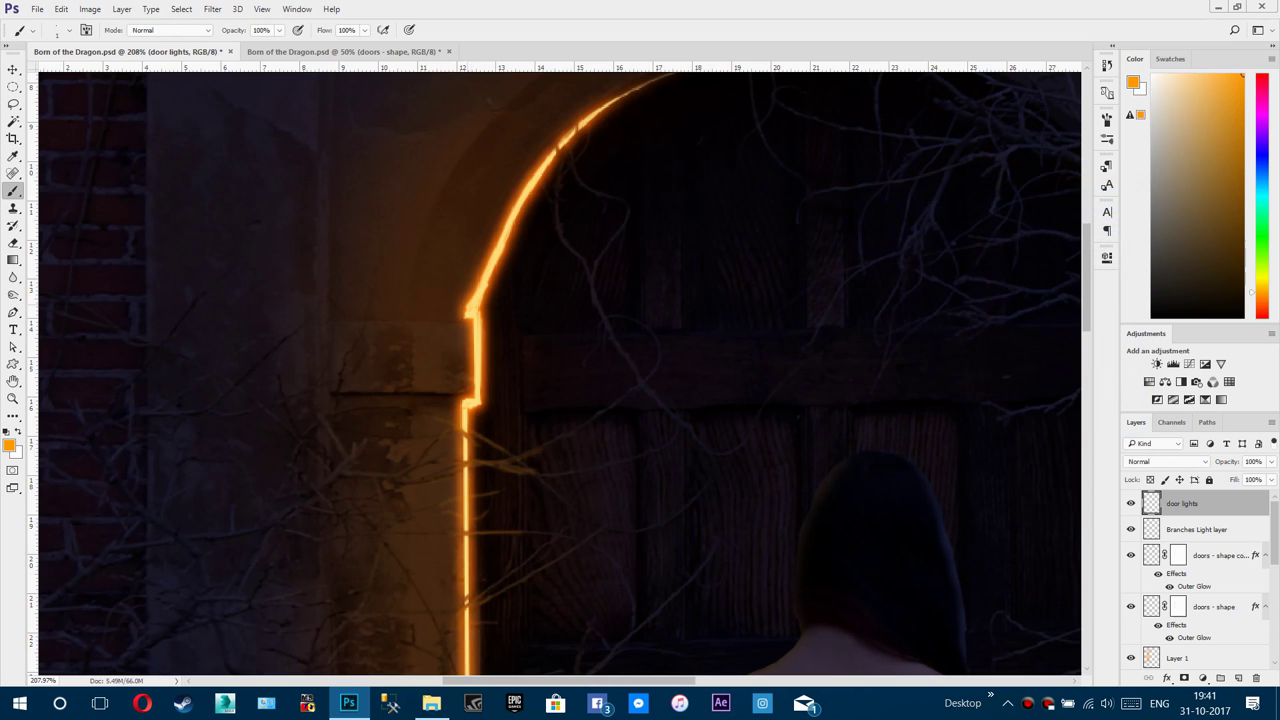
key("bracketright")
scroll(446, 343, "down", 10)
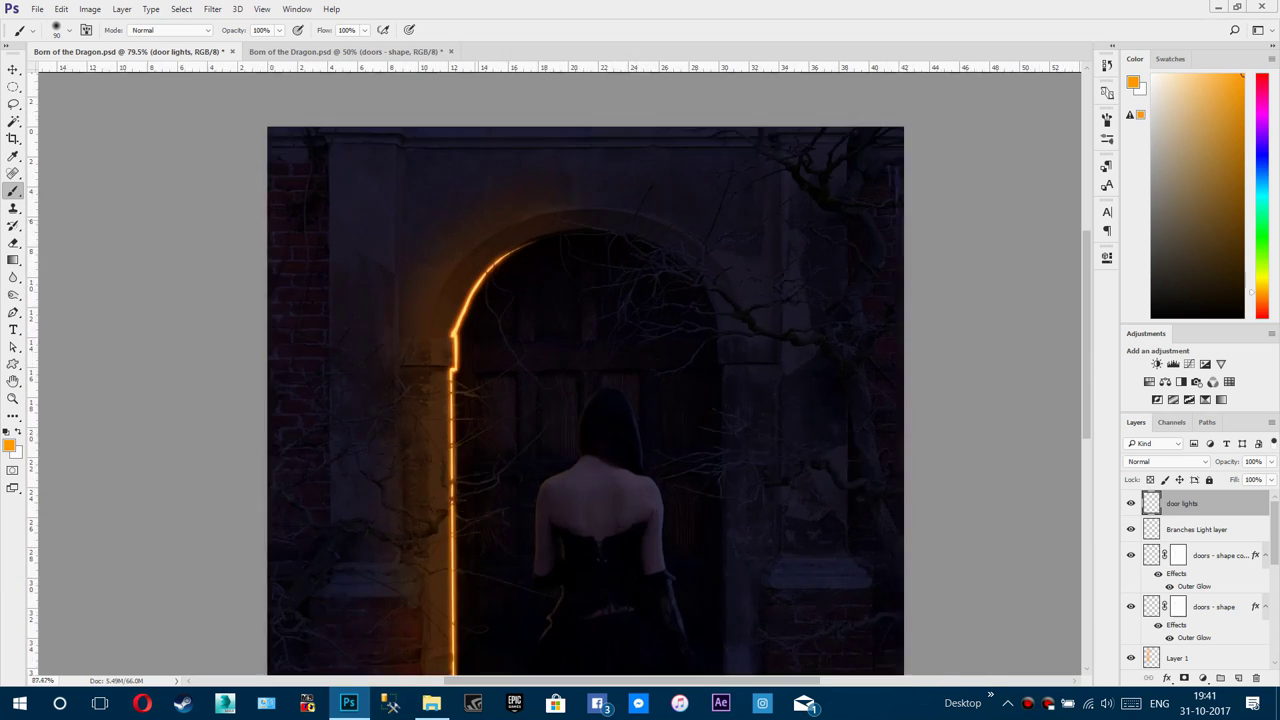
scroll(464, 252, "up", 5)
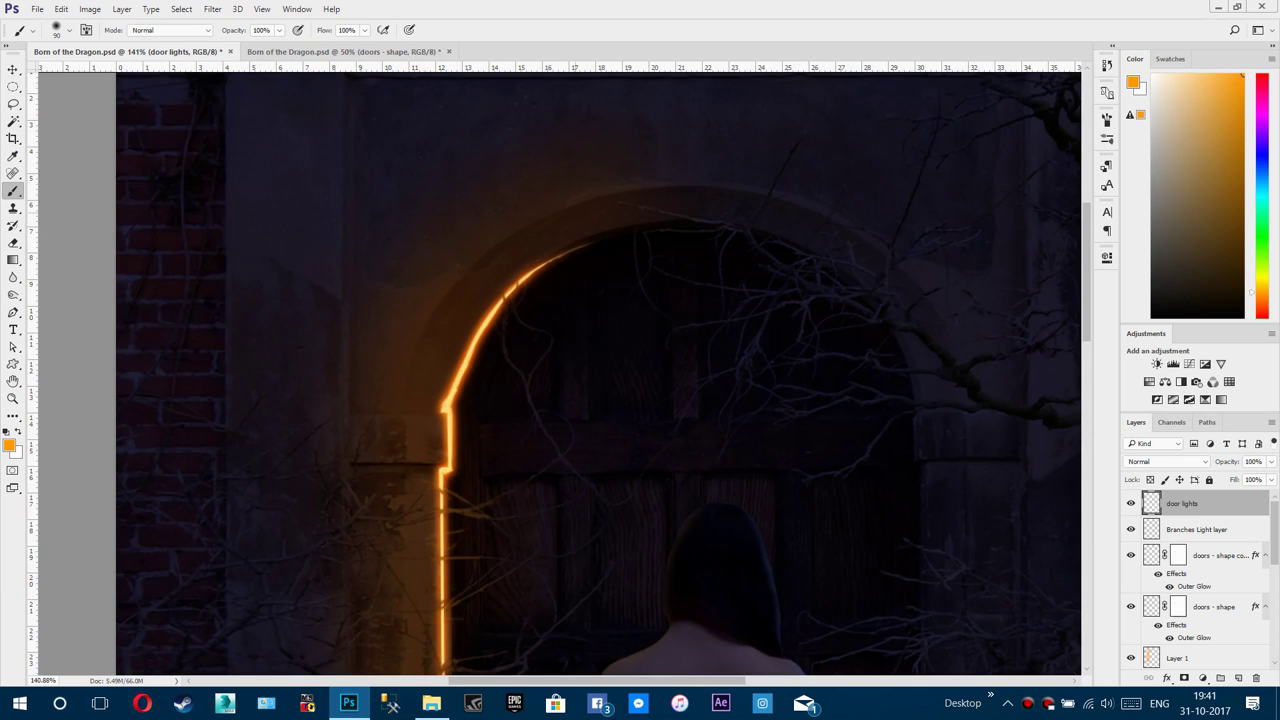
scroll(563, 222, "up", 2)
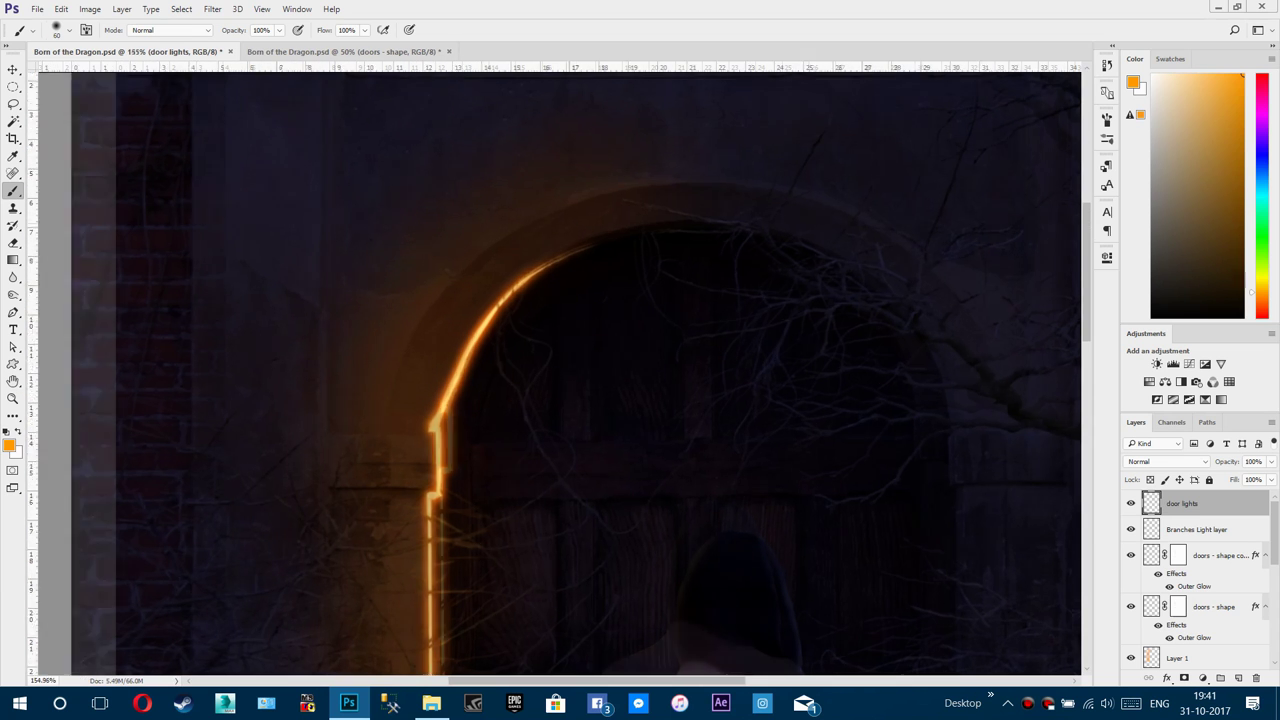
mouse_move(600, 200)
left_mouse_down()
mouse_move(465, 268)
mouse_move(412, 330)
mouse_move(380, 400)
left_mouse_up()
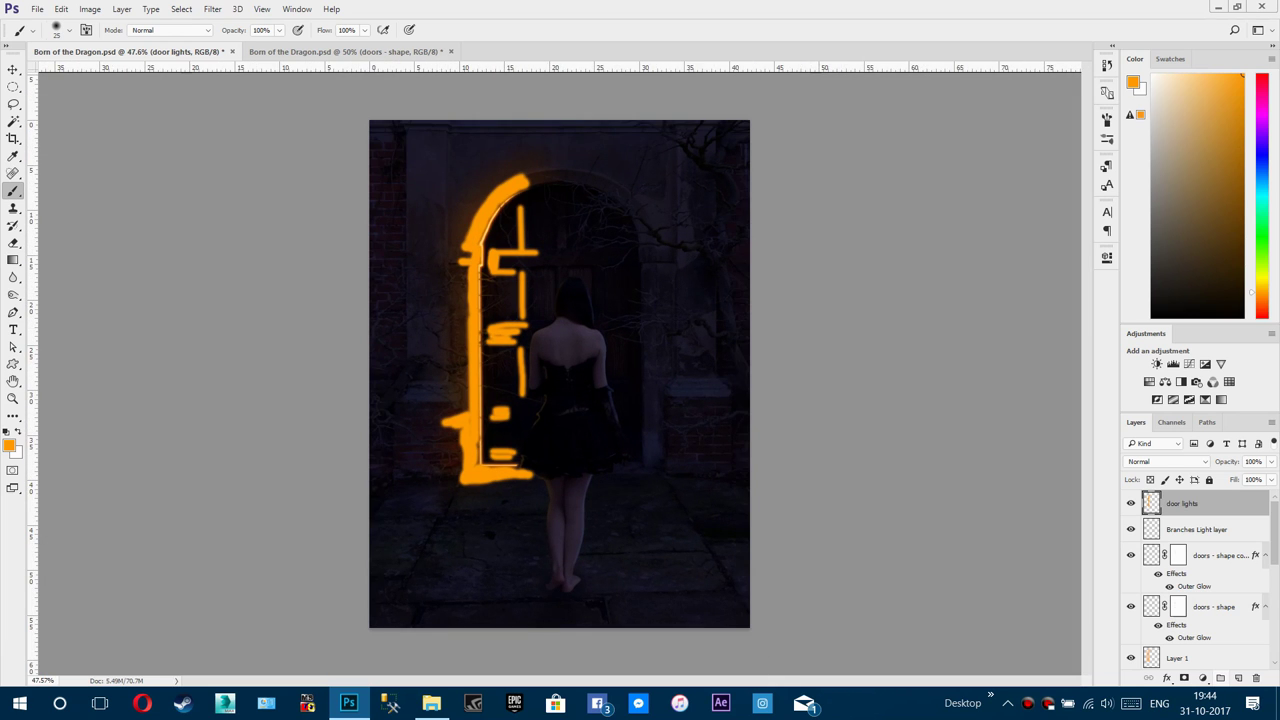
Step: Add a layer mask to the door lights layer and fade the orange arch stroke with a 175 px soft black brush
left_click(1184, 678)
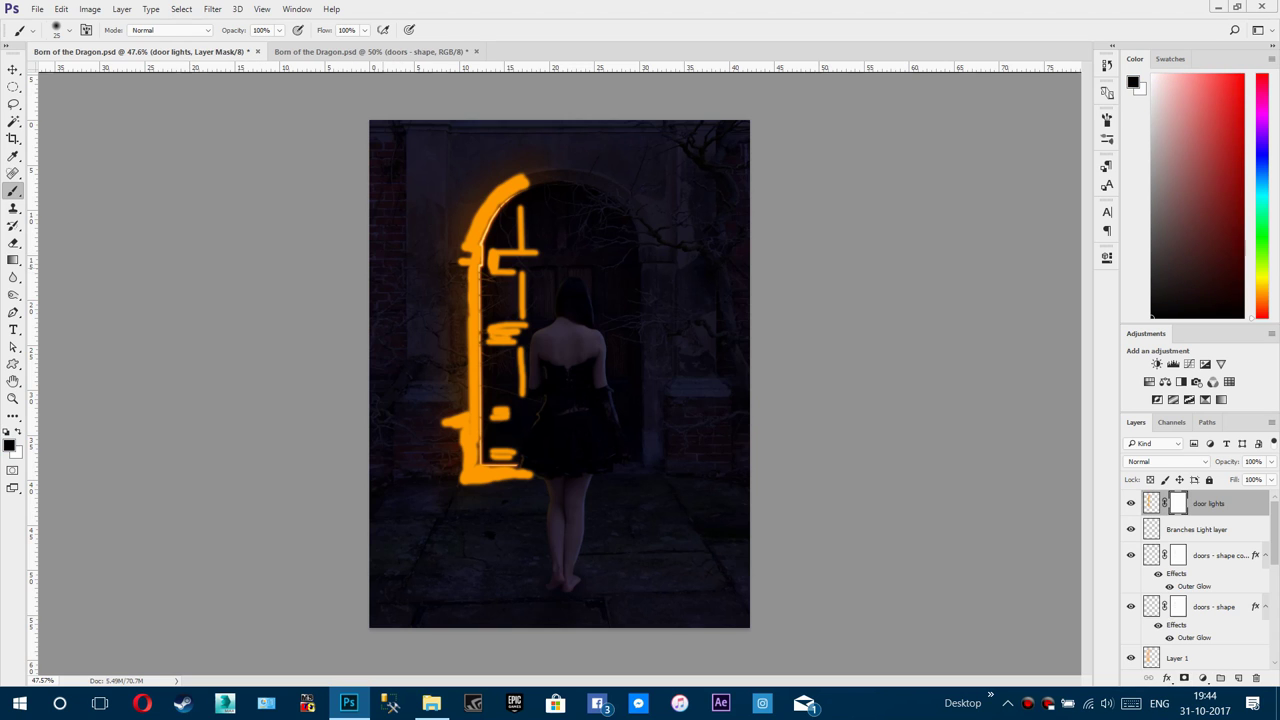
scroll(476, 188, "up", 11)
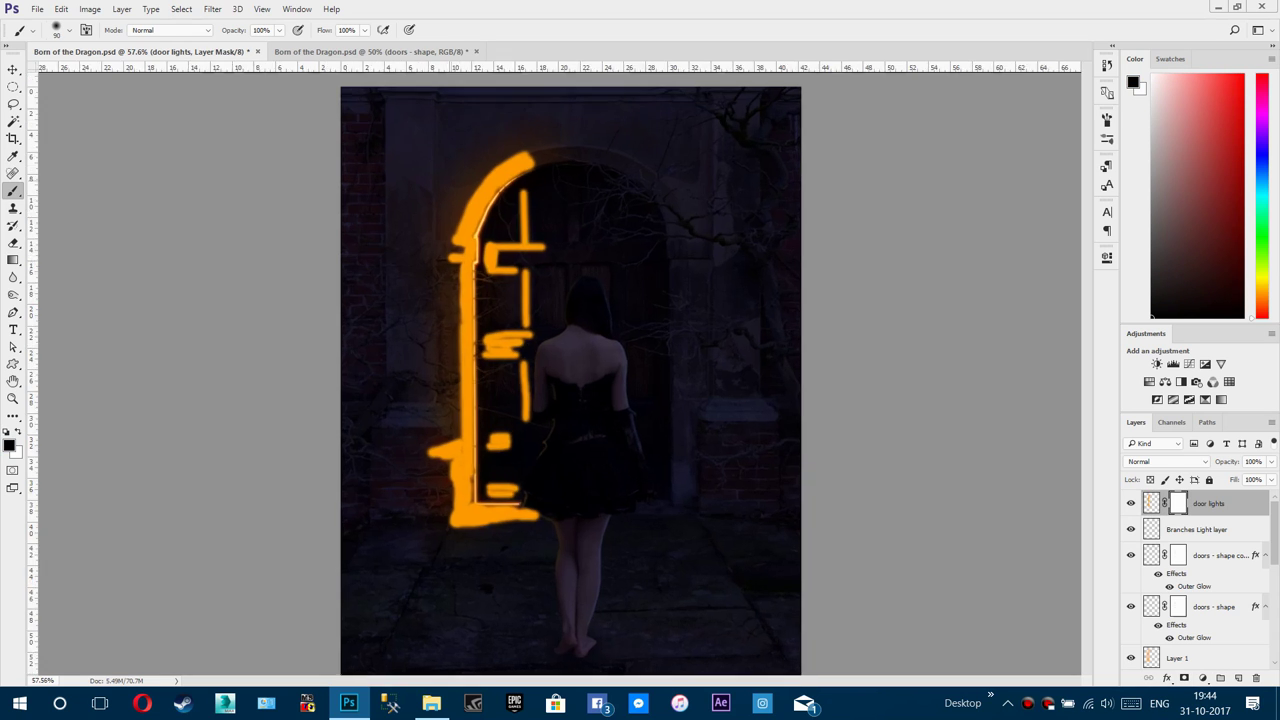
key("bracketright")
key("bracketright")
key("bracketright")
key("bracketright")
key("bracketright")
key("bracketright")
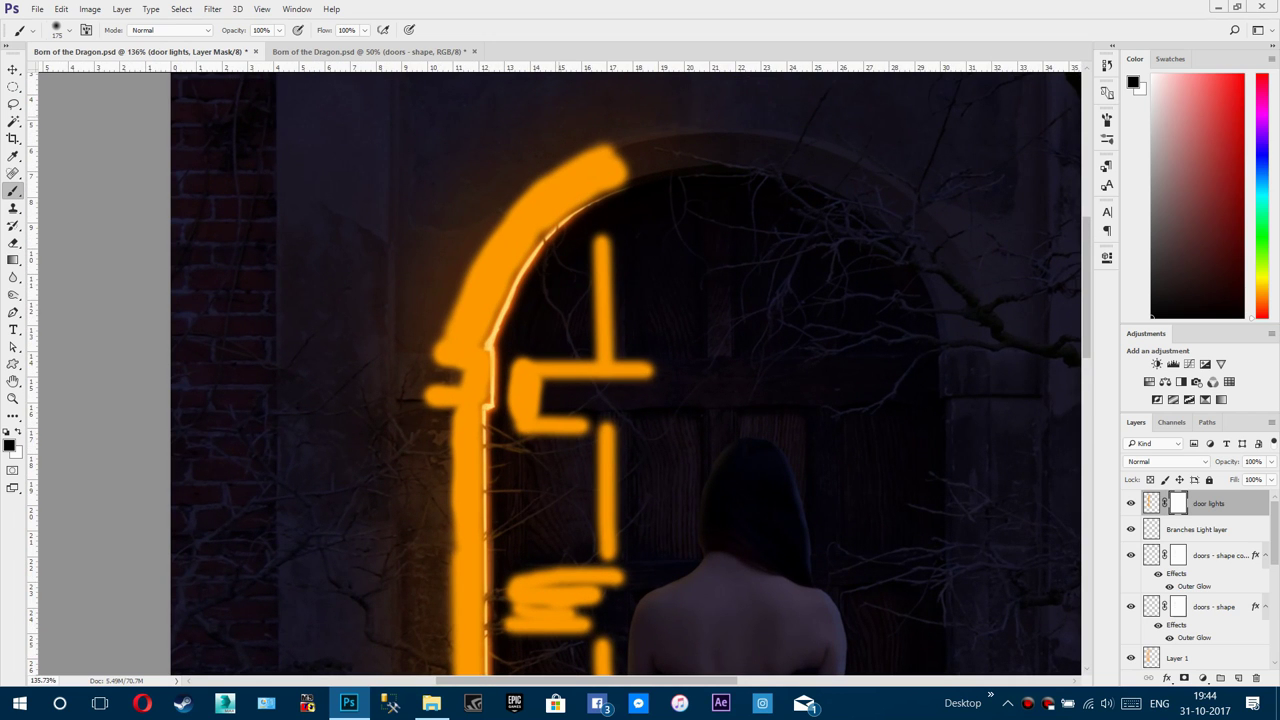
mouse_move(502, 138)
left_mouse_down()
mouse_move(590, 98)
mouse_move(606, 102)
mouse_move(530, 134)
mouse_move(617, 112)
left_mouse_up()
mouse_move(555, 195)
left_mouse_down()
mouse_move(505, 225)
mouse_move(480, 265)
mouse_move(560, 210)
left_mouse_up()
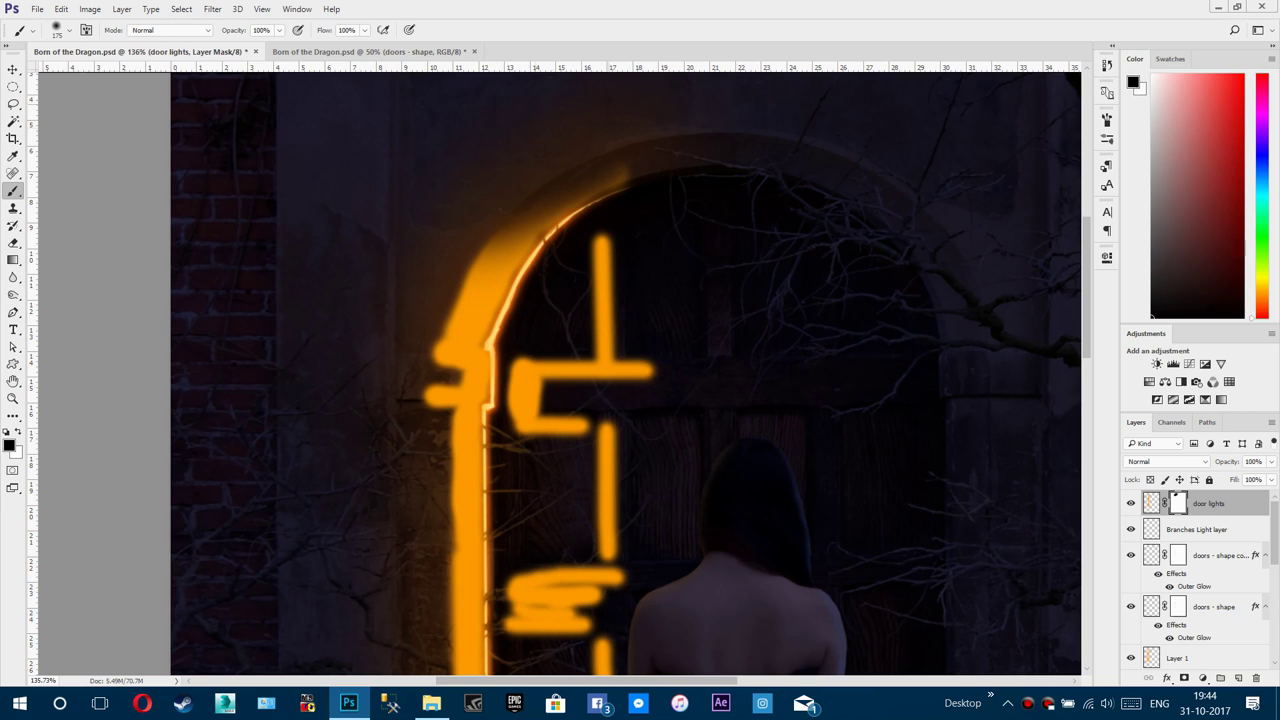
Step: Mask out the hard orange paint along the left door frame and threshold, leaving only a soft glow
left_click_drag(462, 345, 462, 640)
left_click_drag(500, 600, 466, 185)
mouse_move(535, 590)
left_mouse_down()
mouse_move(600, 595)
mouse_move(482, 584)
left_mouse_up()
scroll(216, 551, "down", 5)
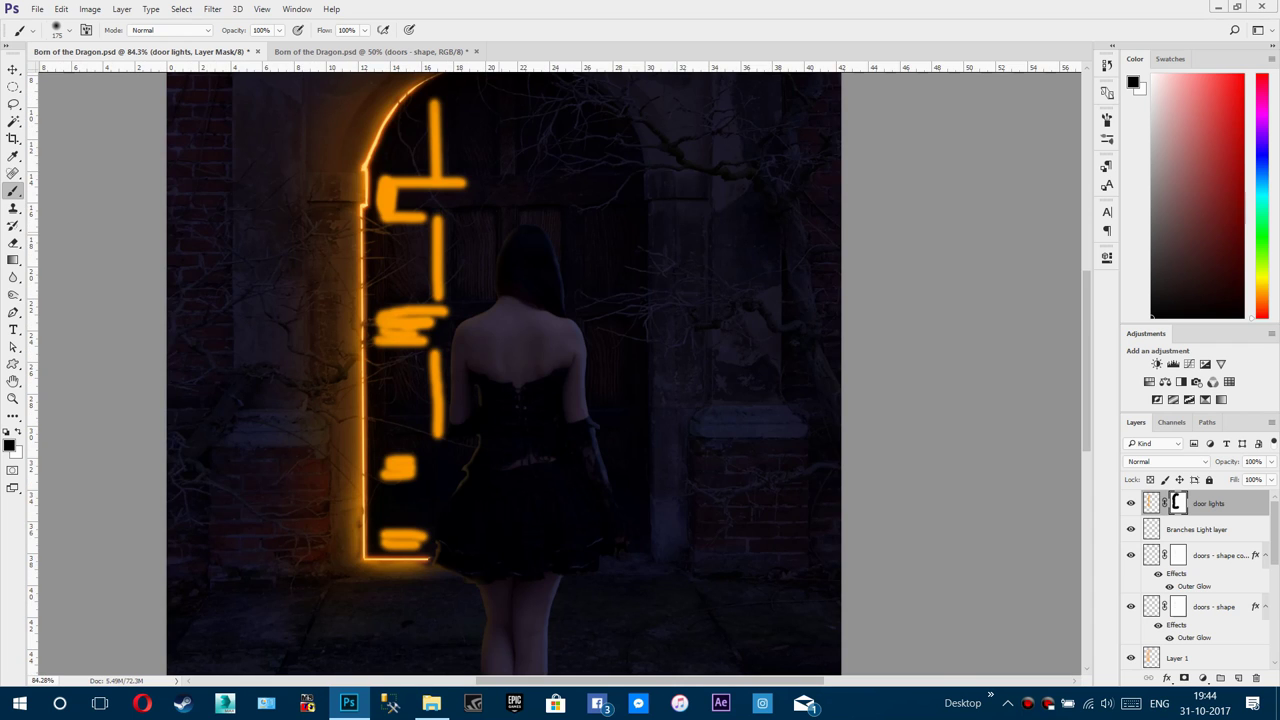
Step: Set the brush opacity to 32% and fade the orange strokes on the door's panel edges in the mask
scroll(438, 300, "up", 2)
left_click_drag(438, 250, 438, 420)
left_click_drag(233, 30, 187, 30)
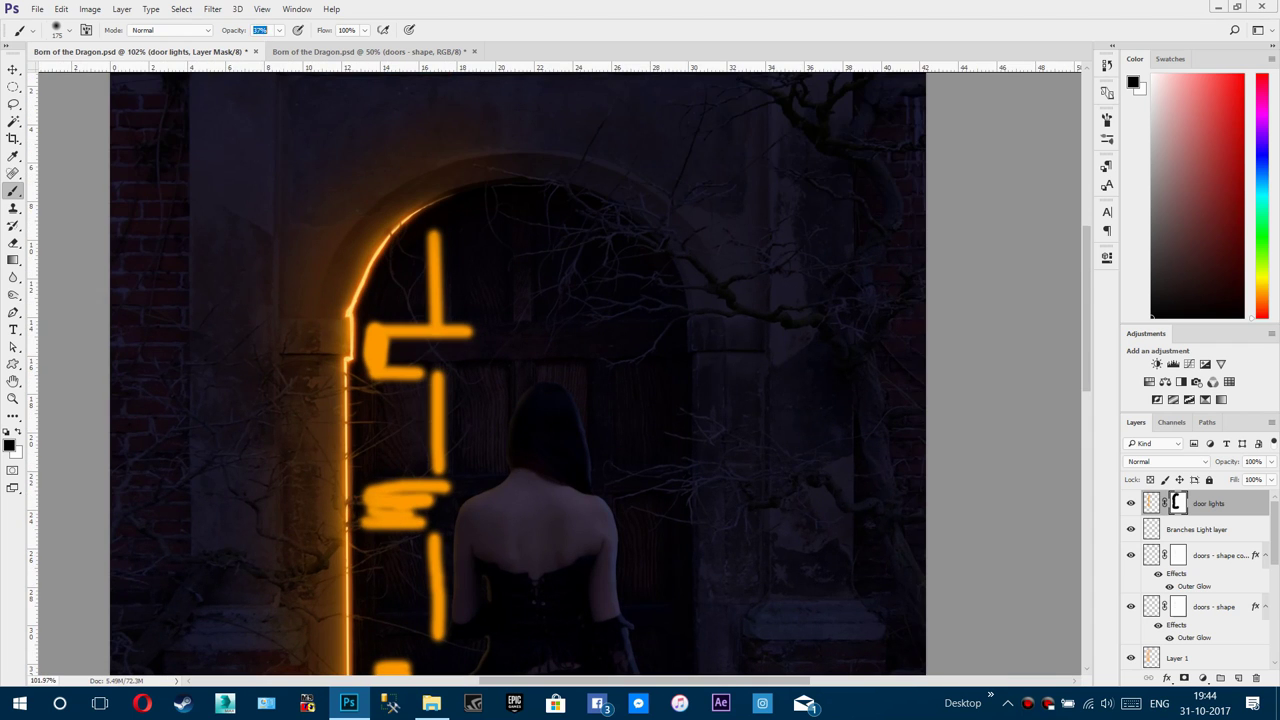
key("3")
key("2")
scroll(493, 298, "up", 3)
mouse_move(432, 570)
left_mouse_down()
mouse_move(428, 600)
mouse_move(442, 524)
mouse_move(396, 540)
mouse_move(382, 520)
mouse_move(385, 540)
mouse_move(342, 528)
left_mouse_up()
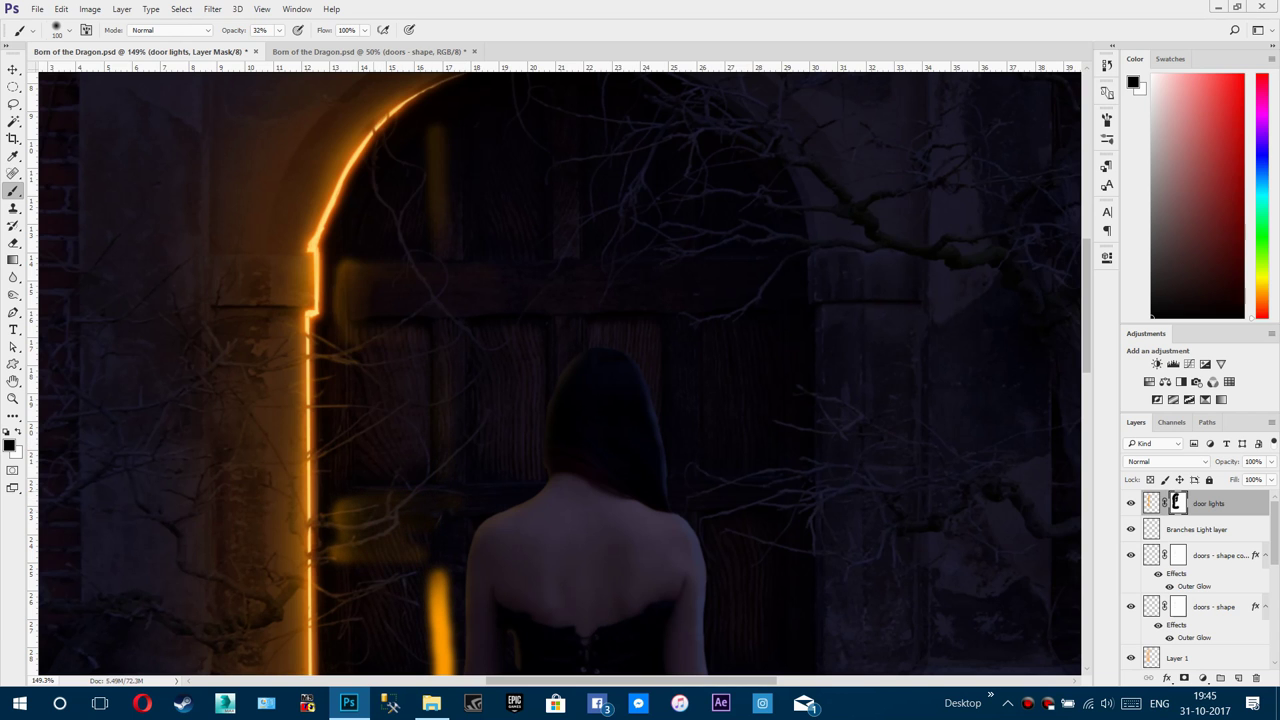
left_click_drag(400, 570, 401, 484)
key("ctrl+minus")
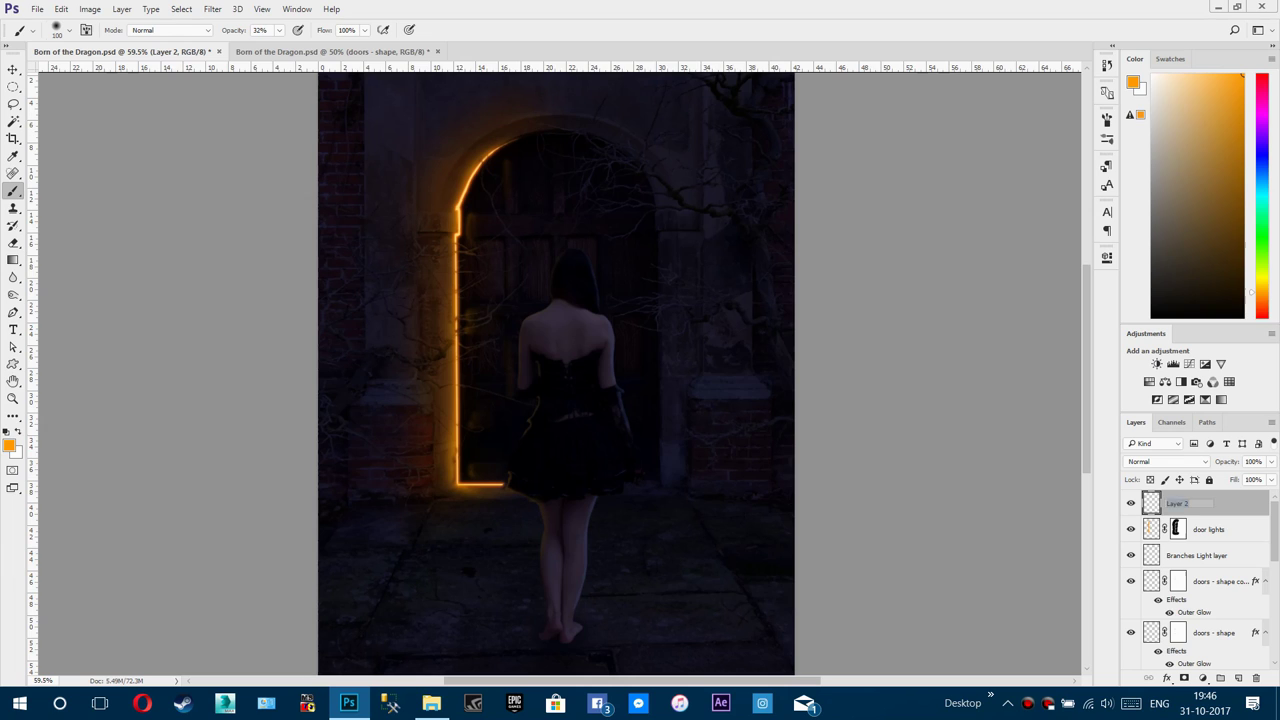
Step: Rename the new layer above door lights as door lights 2
double_click(1177, 503)
type("door lights 2")
key("Return")
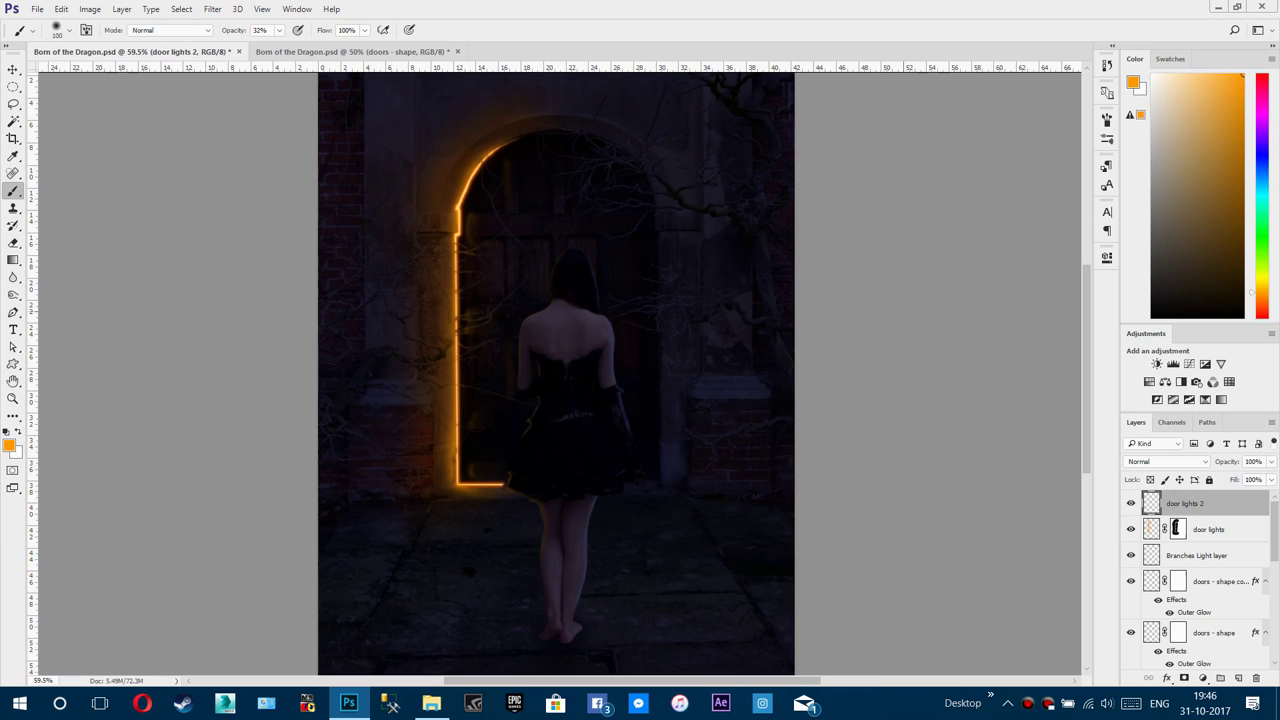
Step: Paint a straight vertical orange line down the upper door panel's edge with a 10 px brush on the door lights 2 layer
scroll(489, 174, "up", 8)
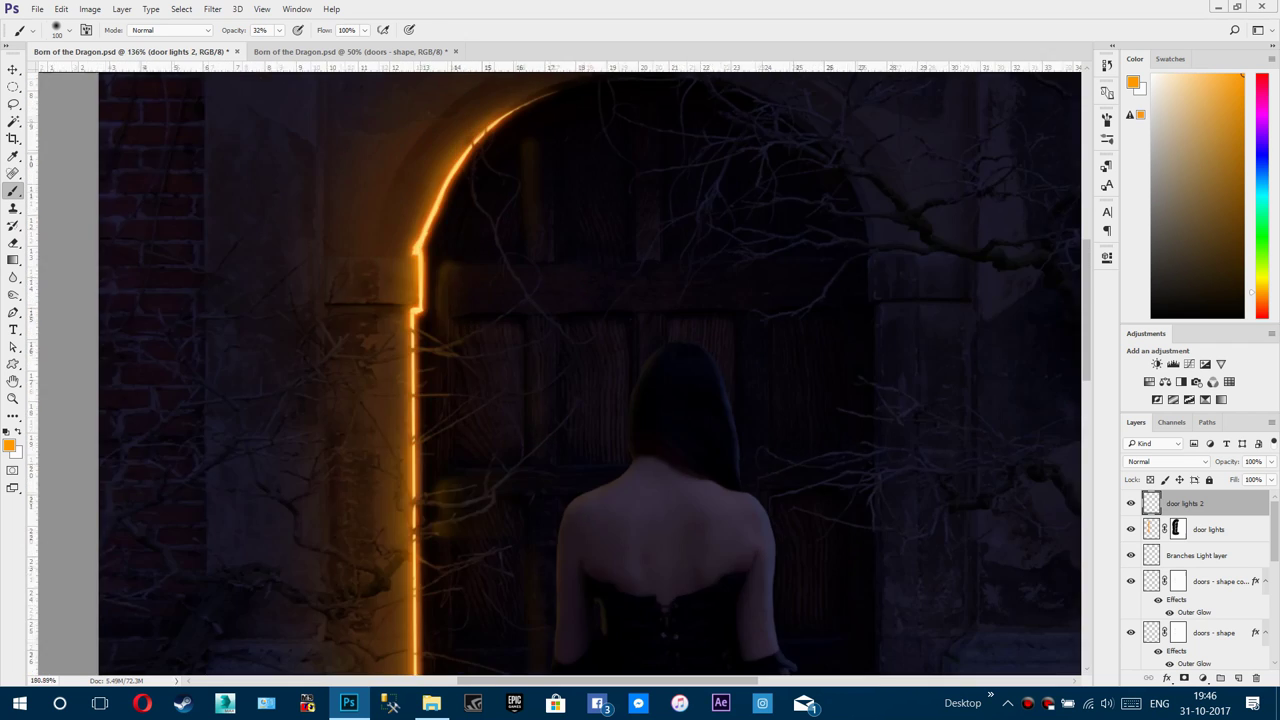
key("bracketleft")
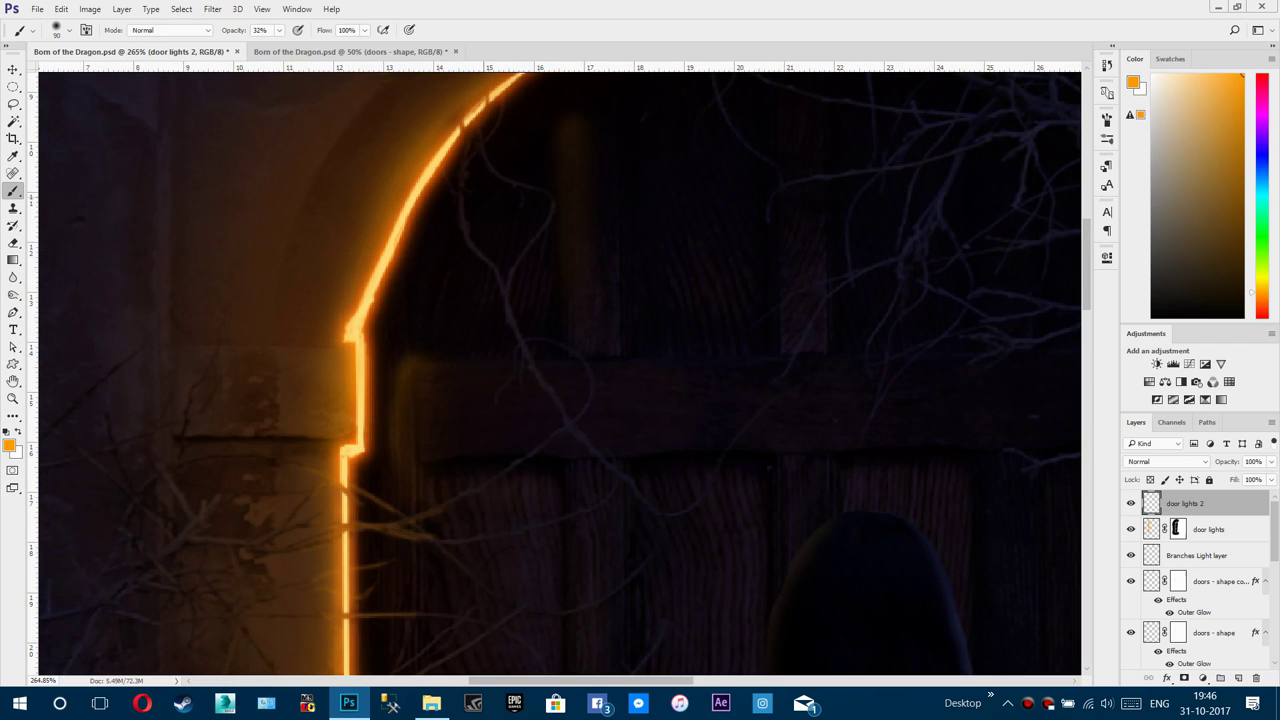
key("bracketleft")
key("bracketleft")
key("bracketleft")
scroll(559, 374, "up", 2)
scroll(585, 268, "up", 4)
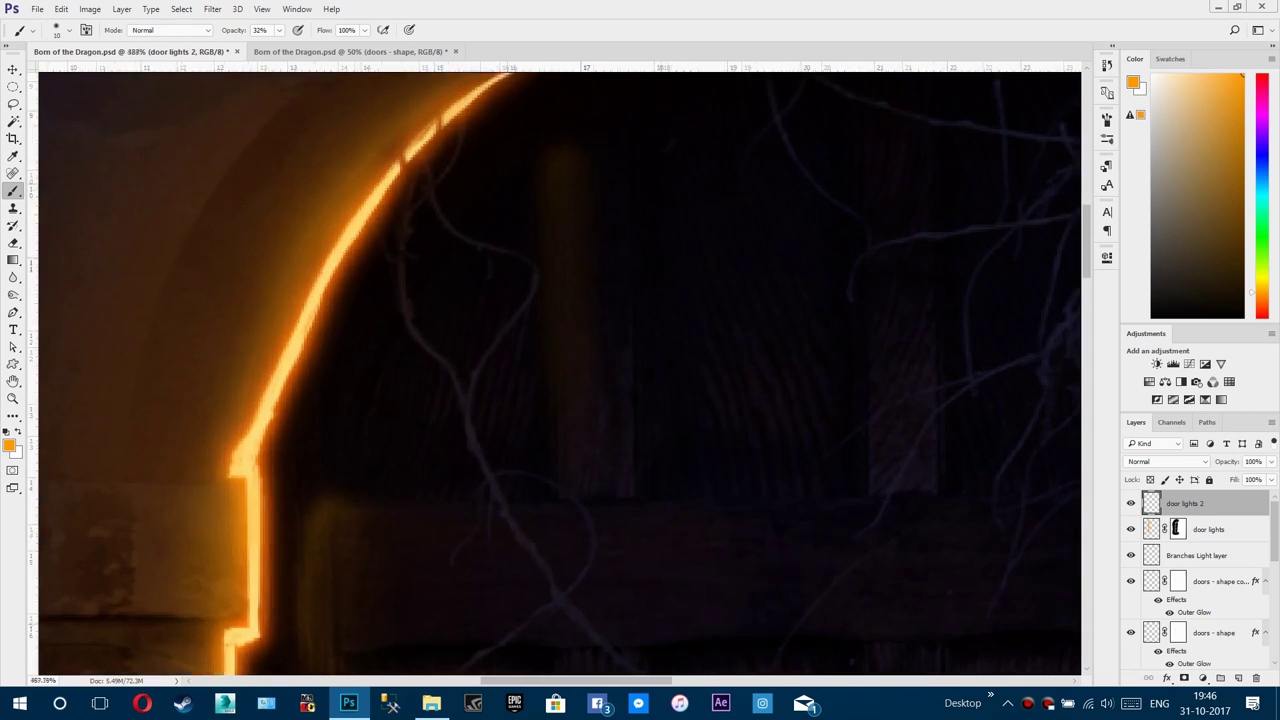
scroll(575, 380, "down", 1)
left_click(552, 184)
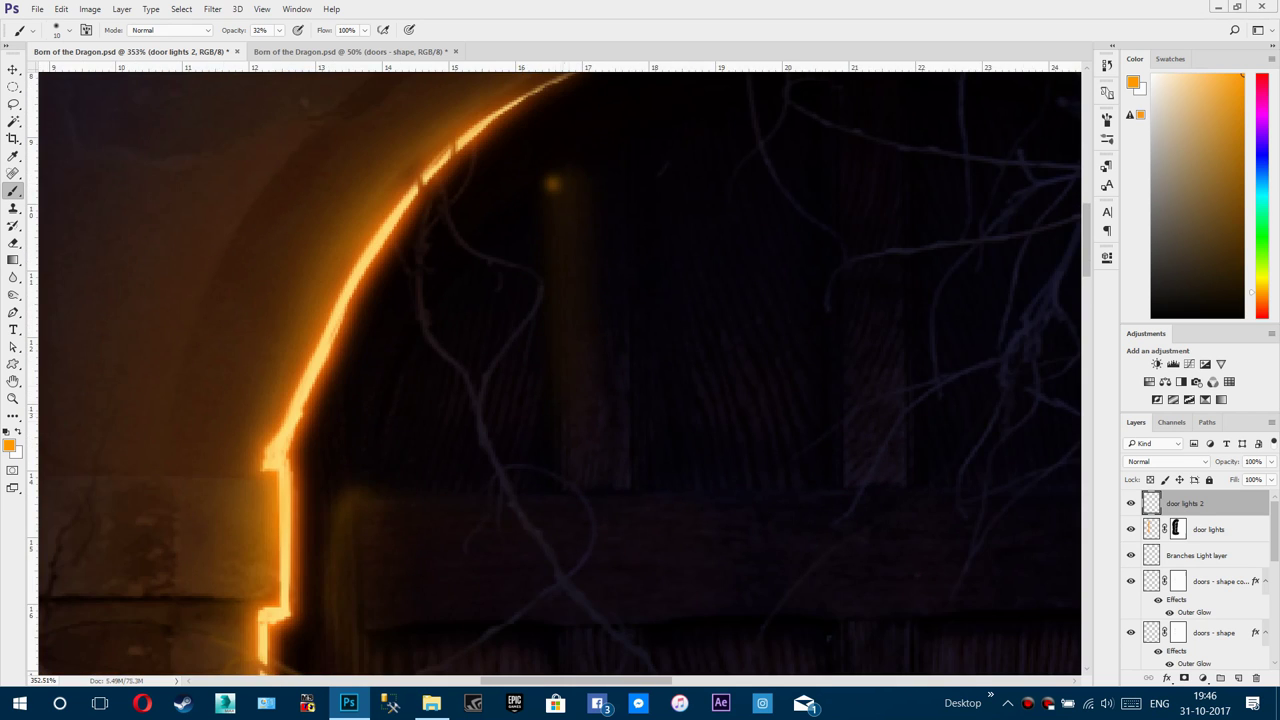
left_click(562, 482, "shift")
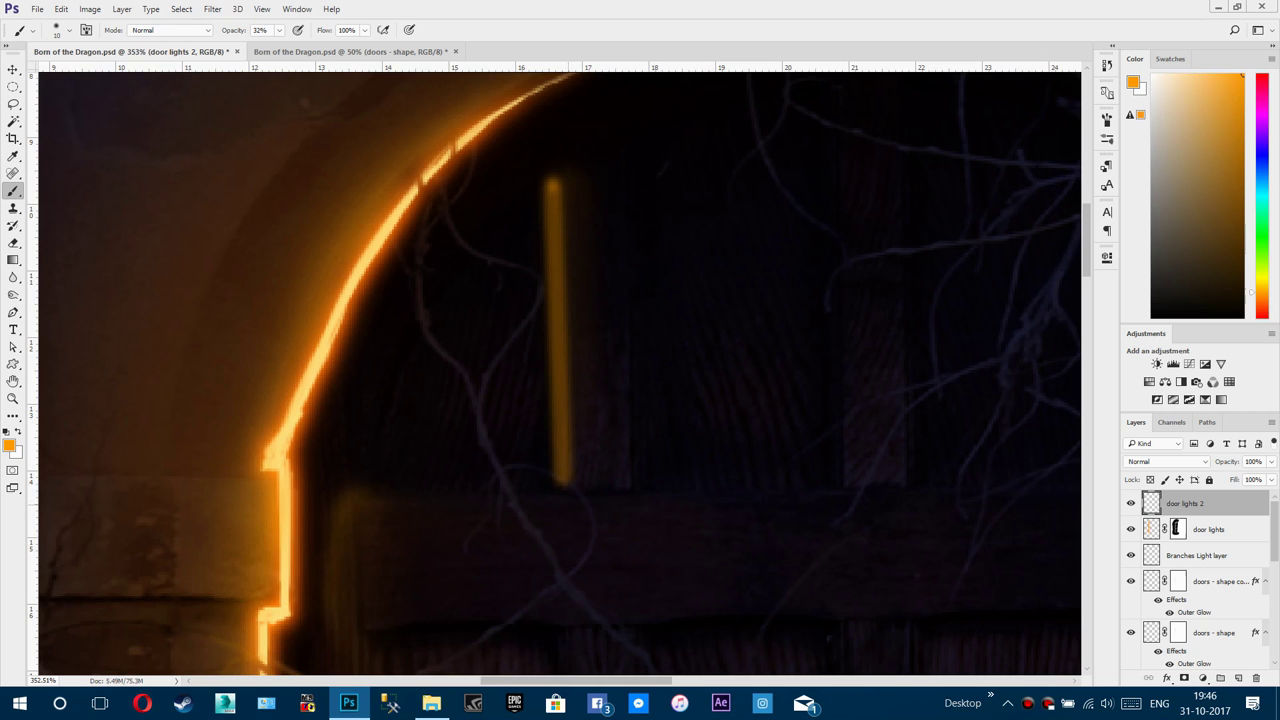
Step: Paint straight orange lines along the upper and lower edges of the door's crossbar and down the panel edge below it
left_click(558, 493)
left_click(355, 493, "shift")
left_click_drag(355, 493, 338, 336)
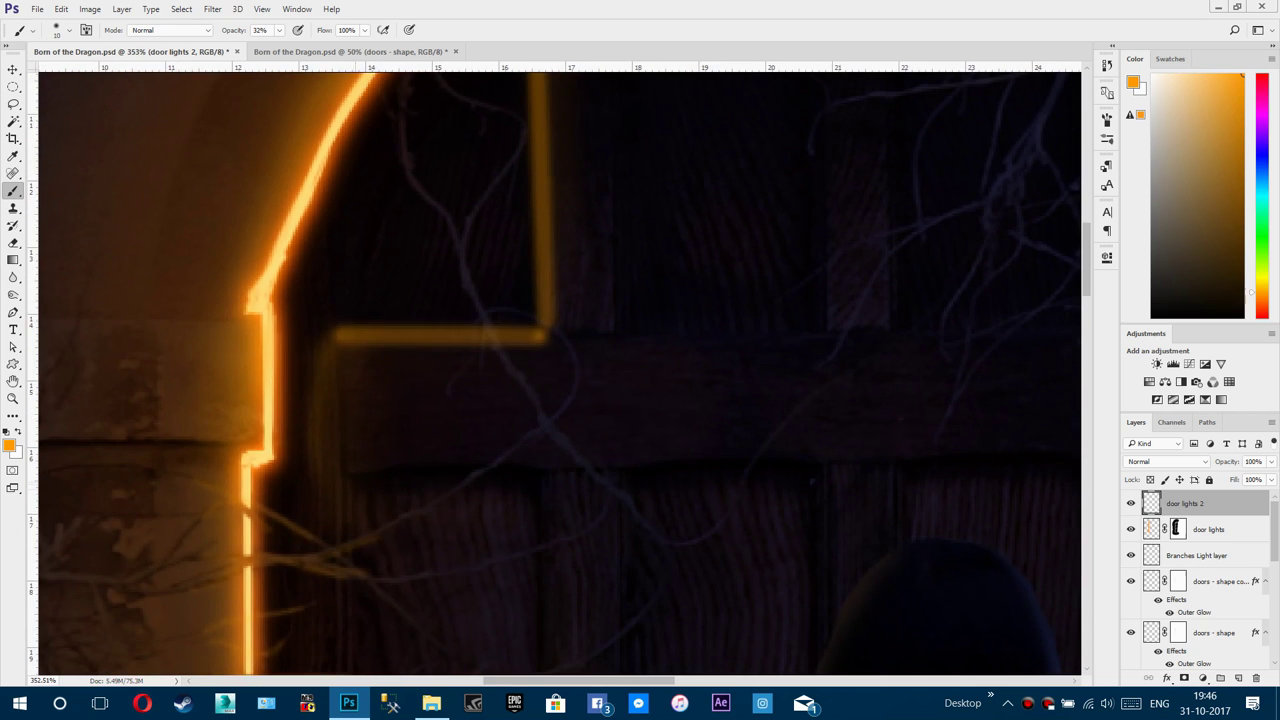
left_click(355, 480)
left_click(538, 471, "shift")
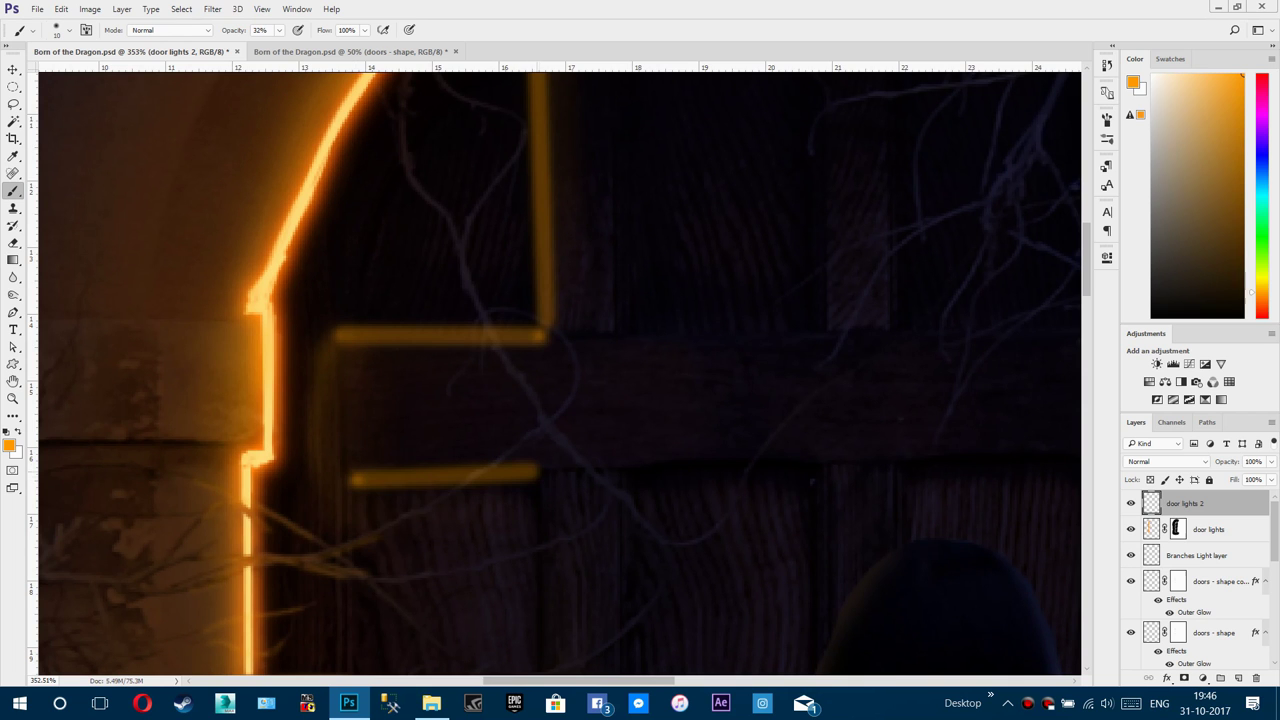
scroll(449, 451, "down", 4)
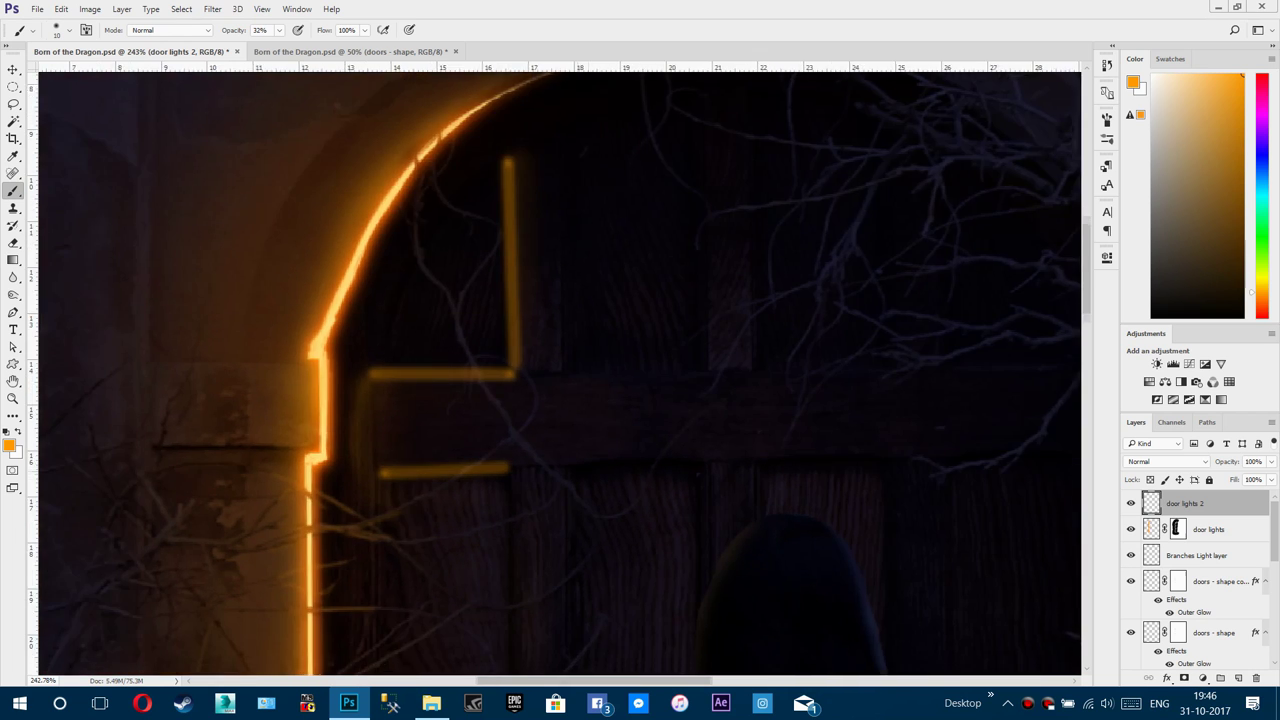
left_click_drag(449, 451, 475, 294)
left_click(537, 563, "shift")
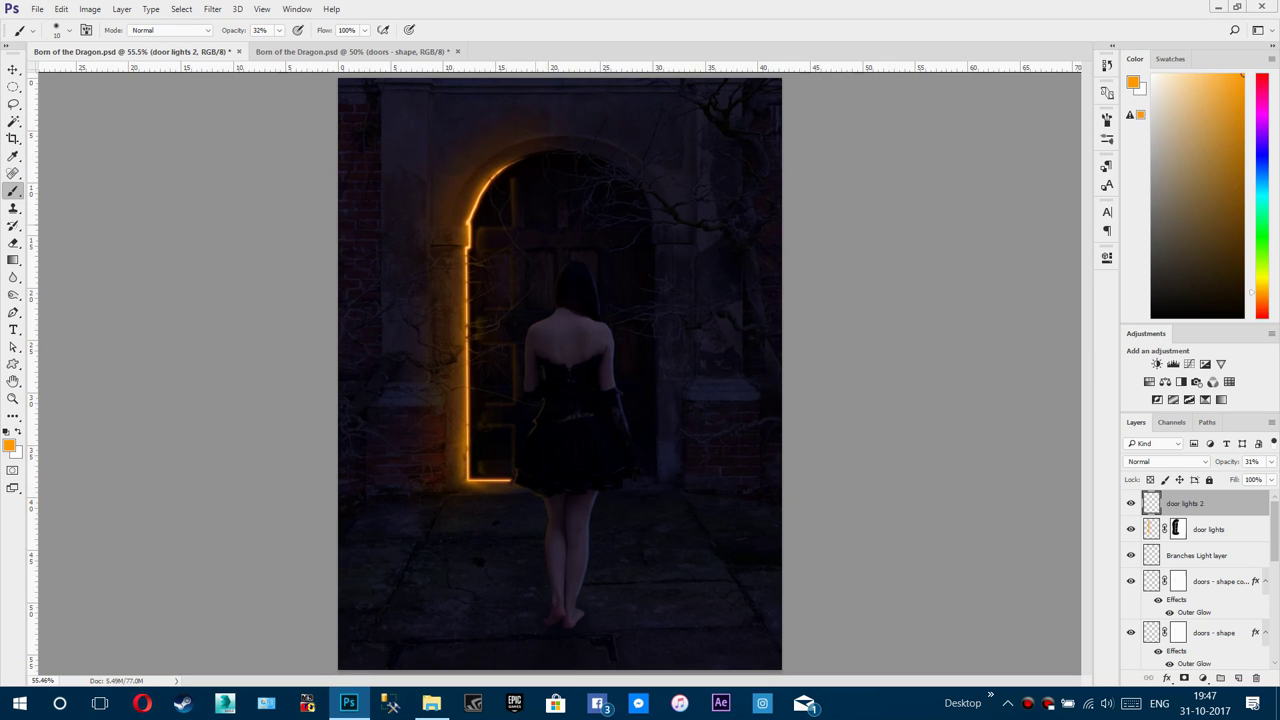
scroll(560, 374, "down", 1)
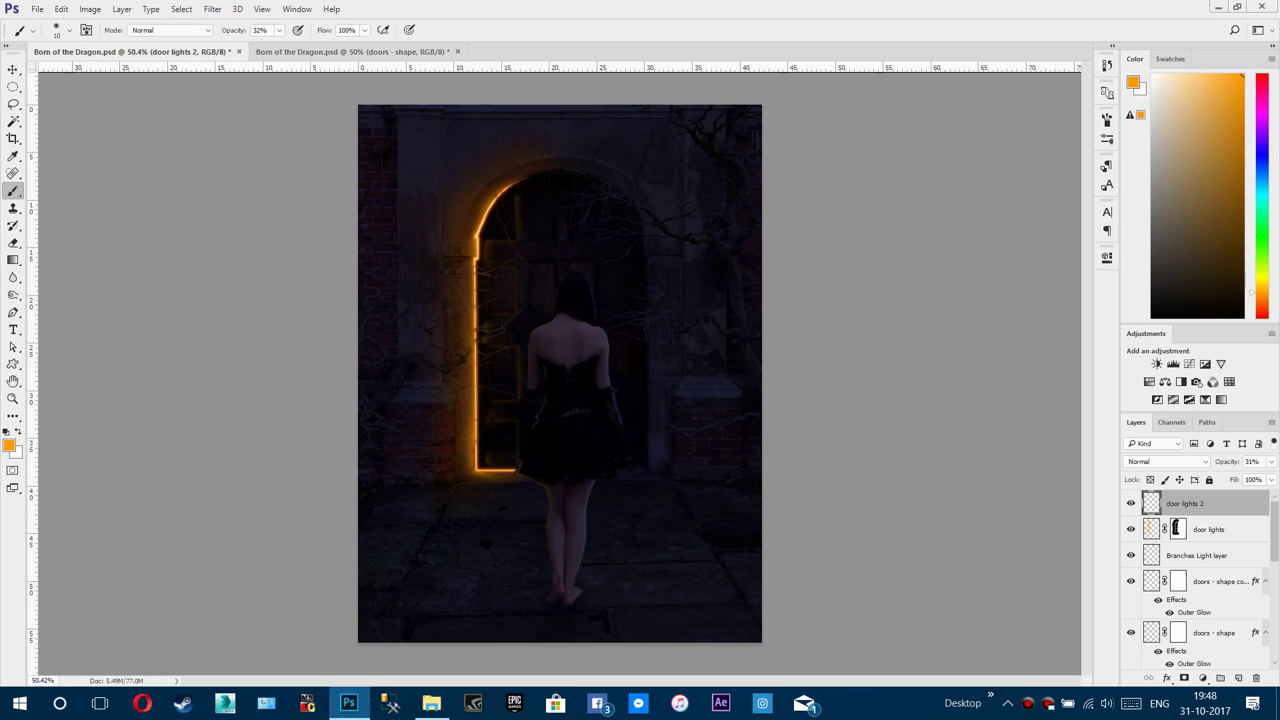
scroll(1200, 580, "down", 3)
scroll(1200, 580, "down", 5)
left_click(1180, 606)
scroll(1180, 606, "down", 1)
scroll(1190, 580, "up", 10)
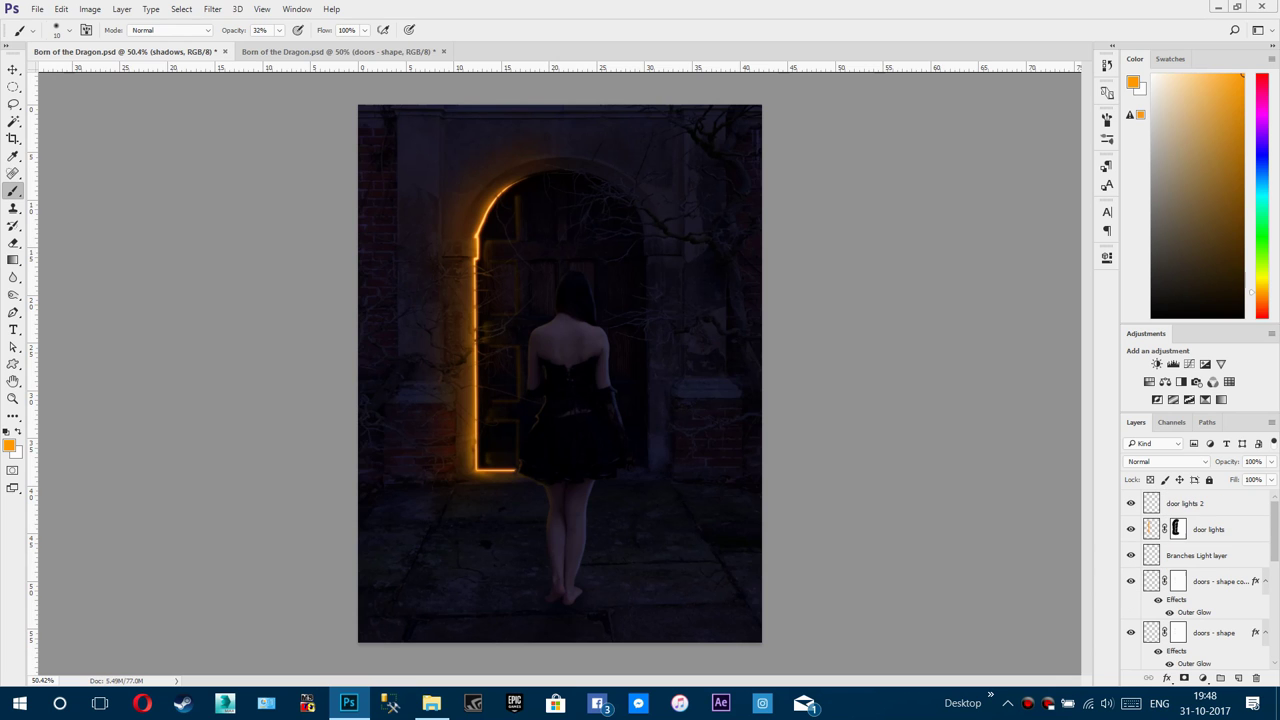
left_click(1186, 504)
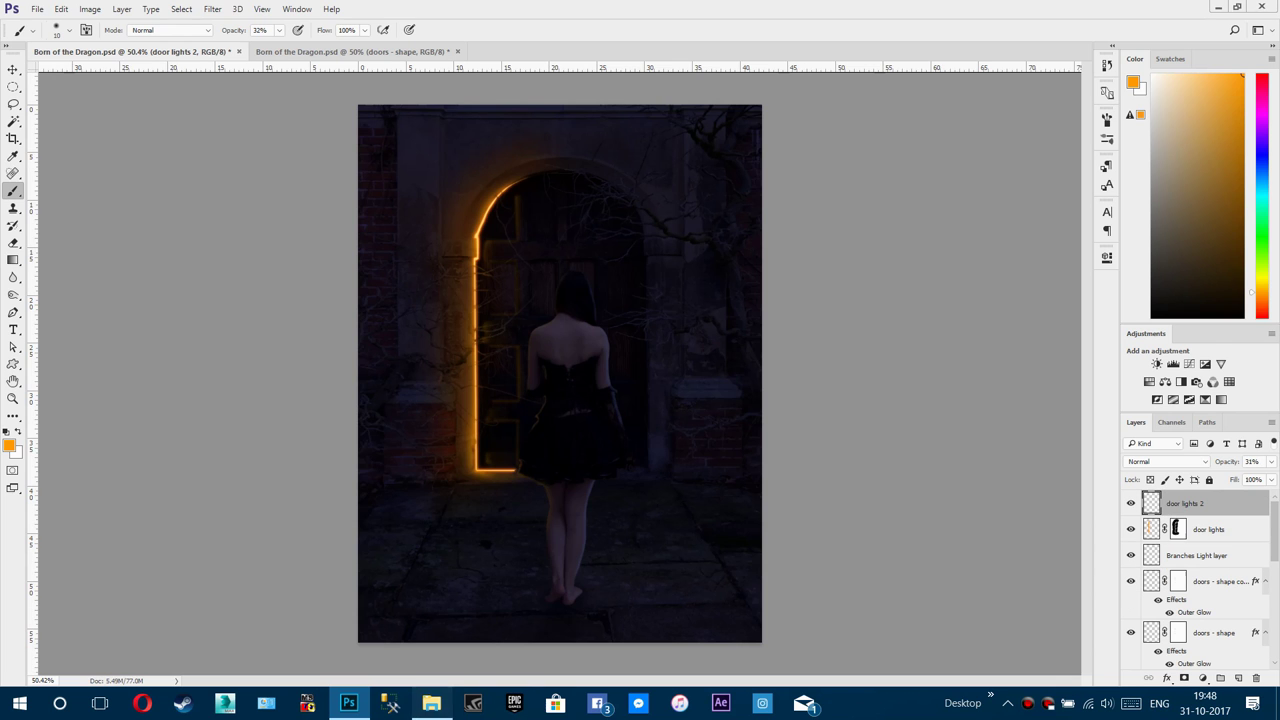
Step: Switch to File Explorer and place sparks.png from the yt proj 4 folder into the painting above the door lights 2 layer
left_click(431, 703)
left_click(240, 342)
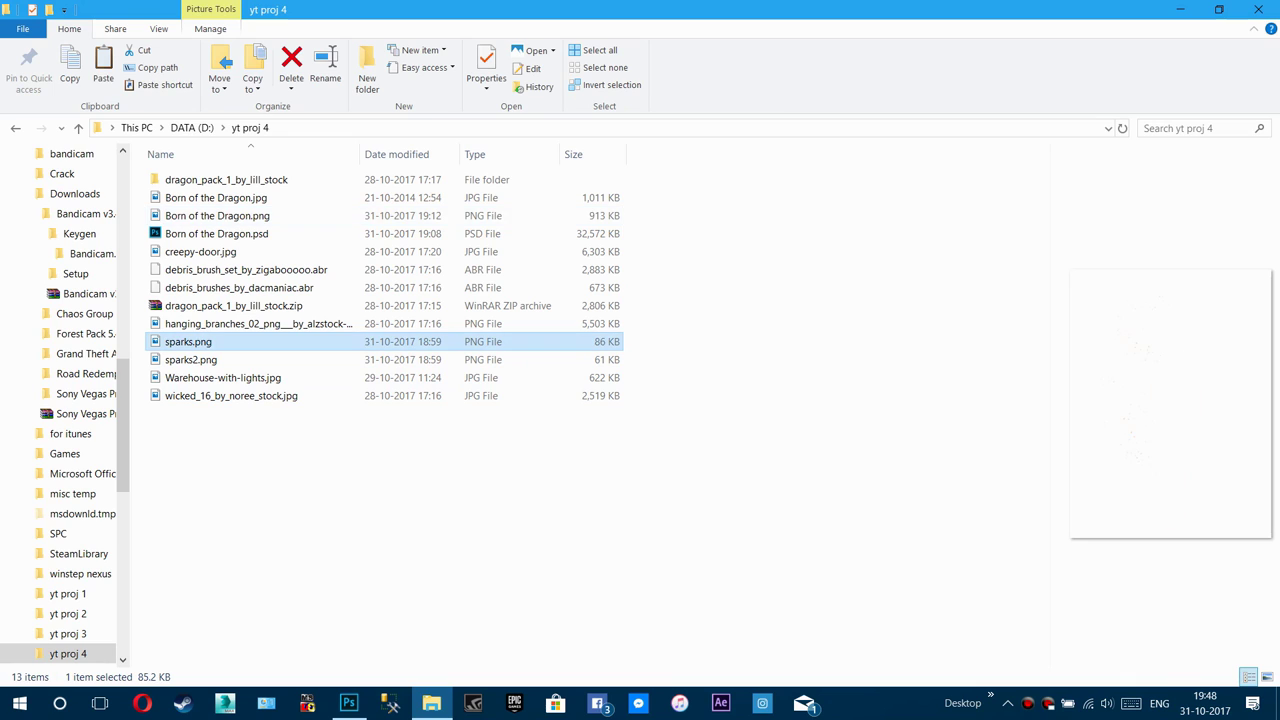
left_click_drag(188, 341, 256, 362)
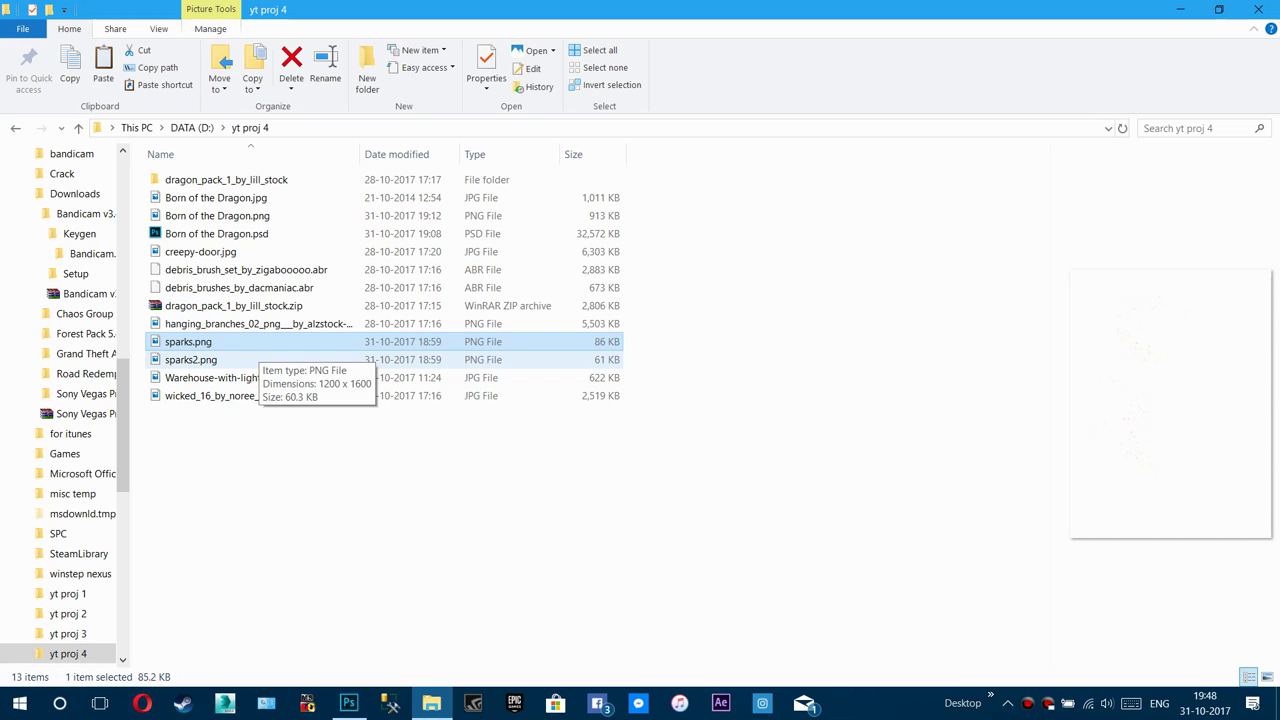
left_click_drag(195, 342, 350, 702)
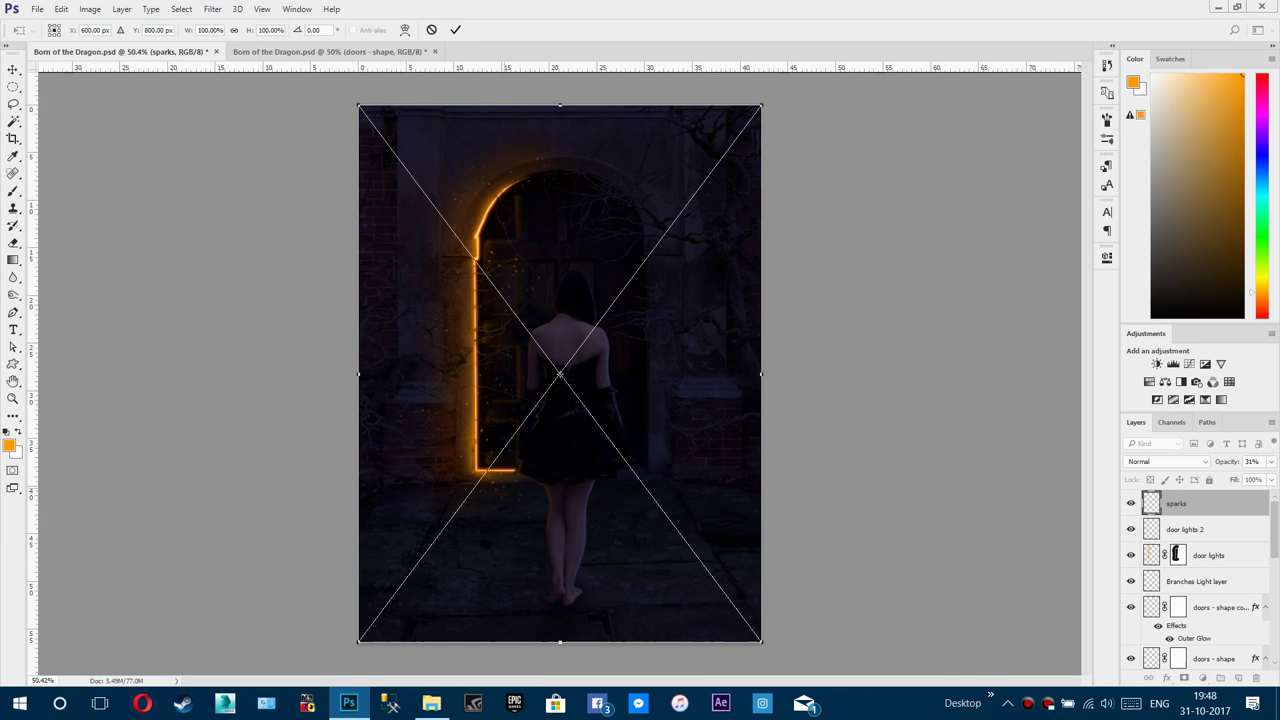
key("Return")
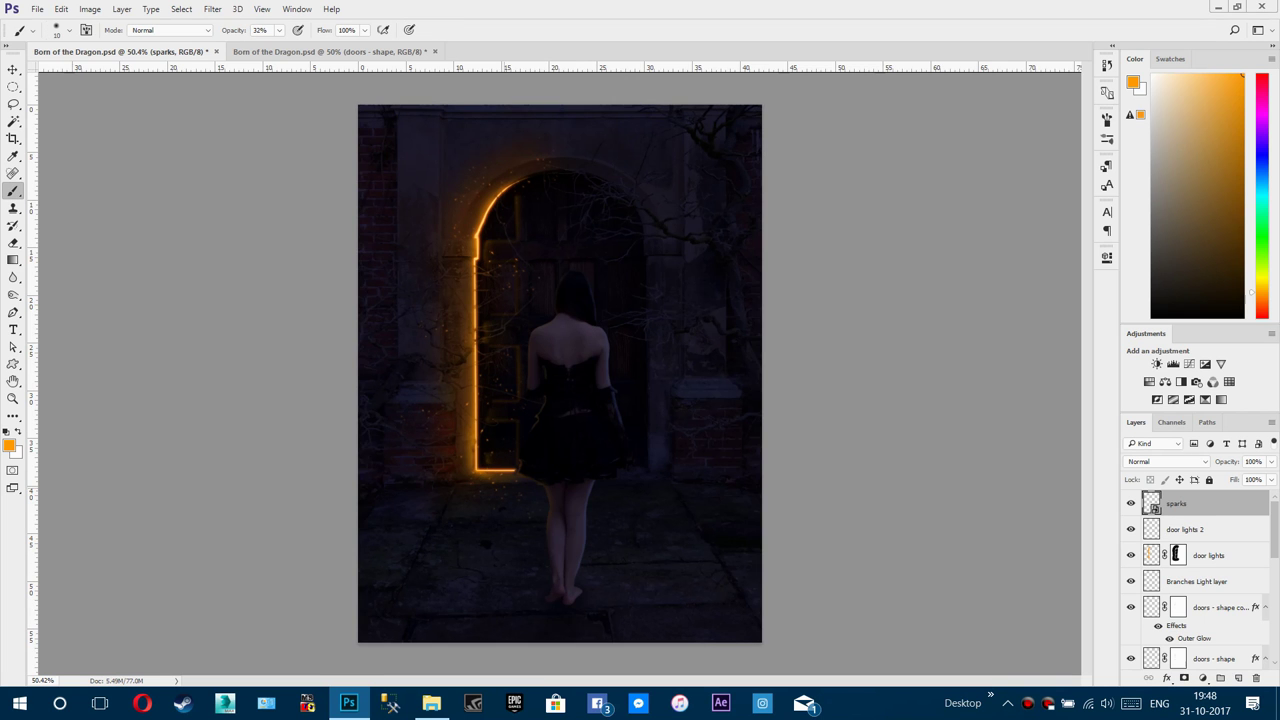
scroll(480, 260, "up", 10)
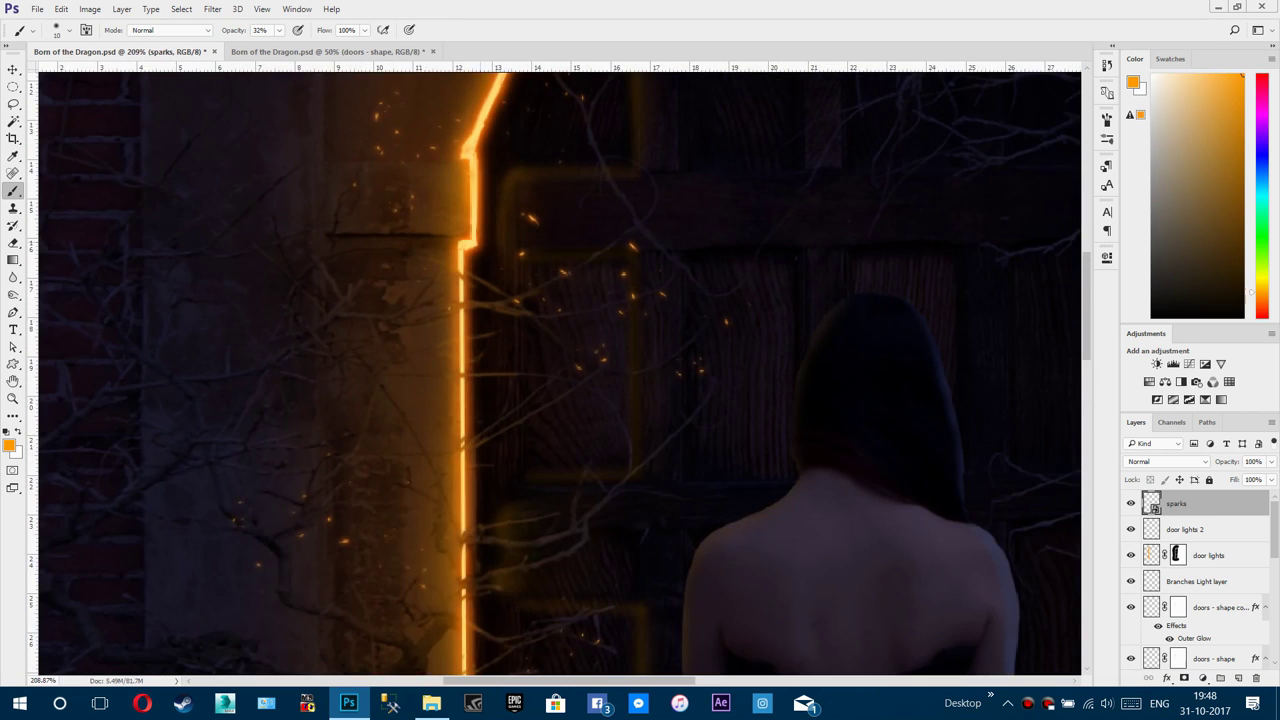
scroll(480, 239, "down", 8)
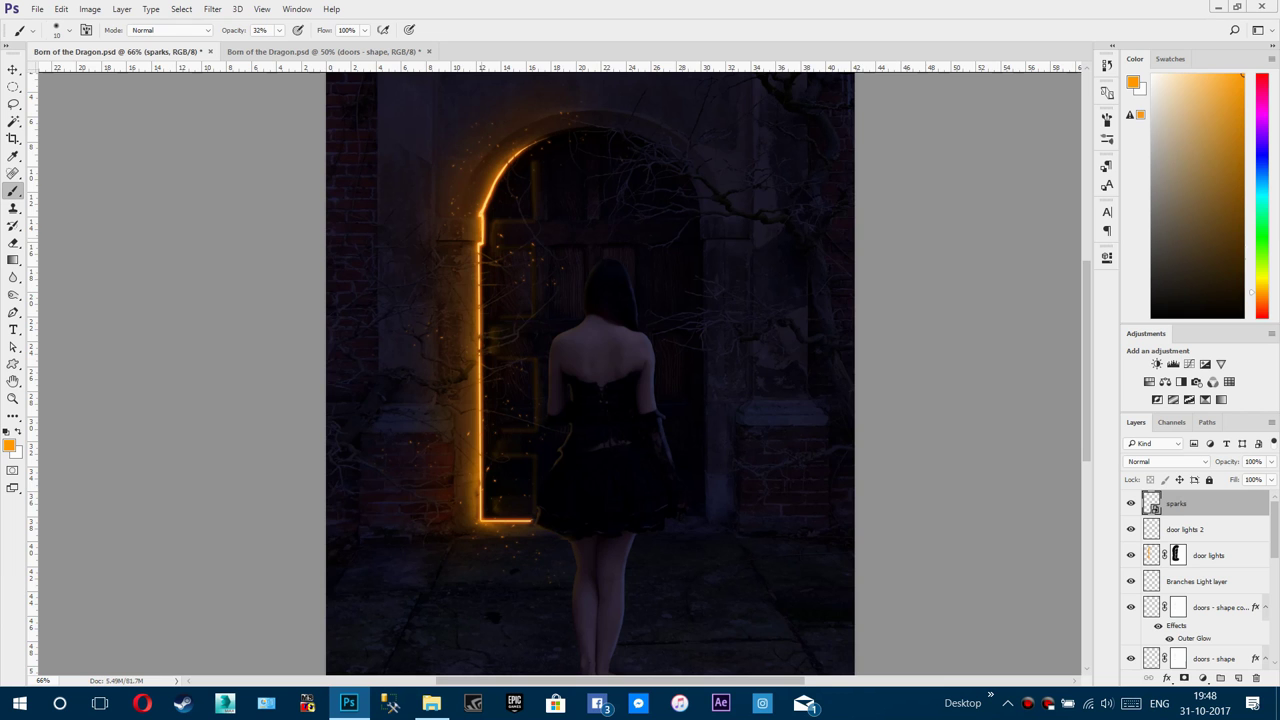
Step: Add a new layer above the sparks layer and name it lights on hair
scroll(602, 251, "up", 9)
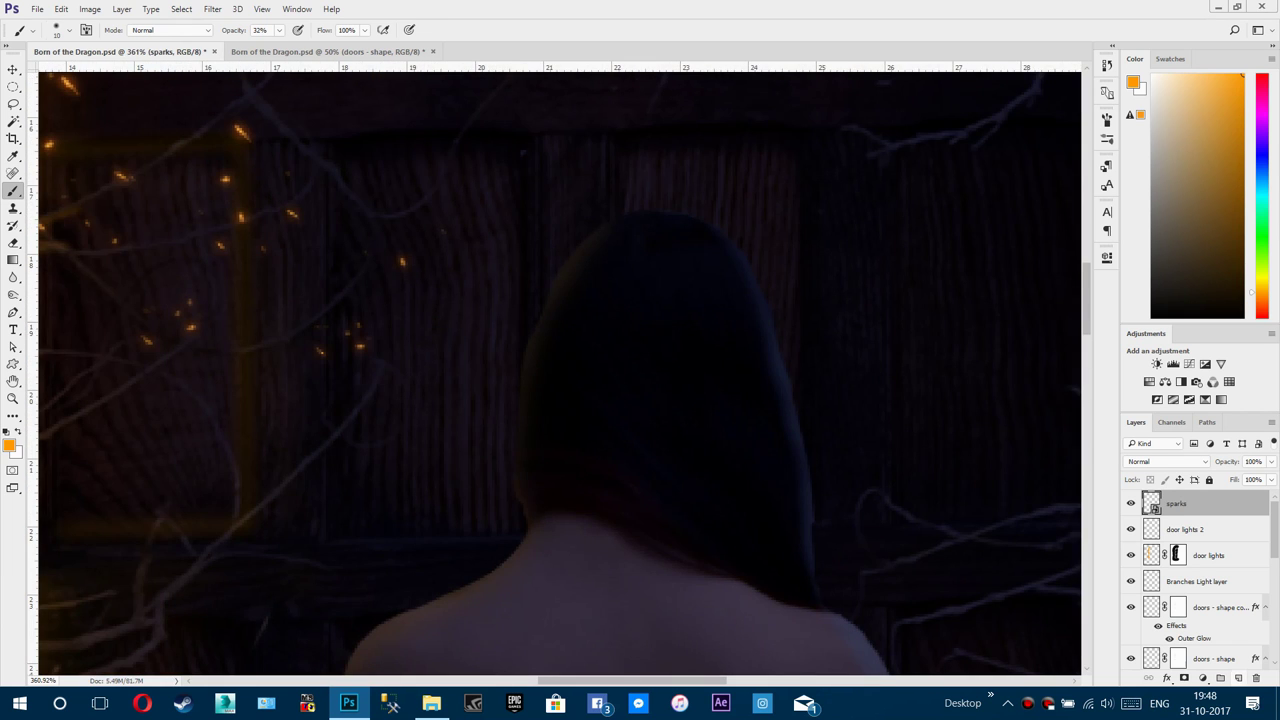
left_click(1240, 678)
double_click(1177, 504)
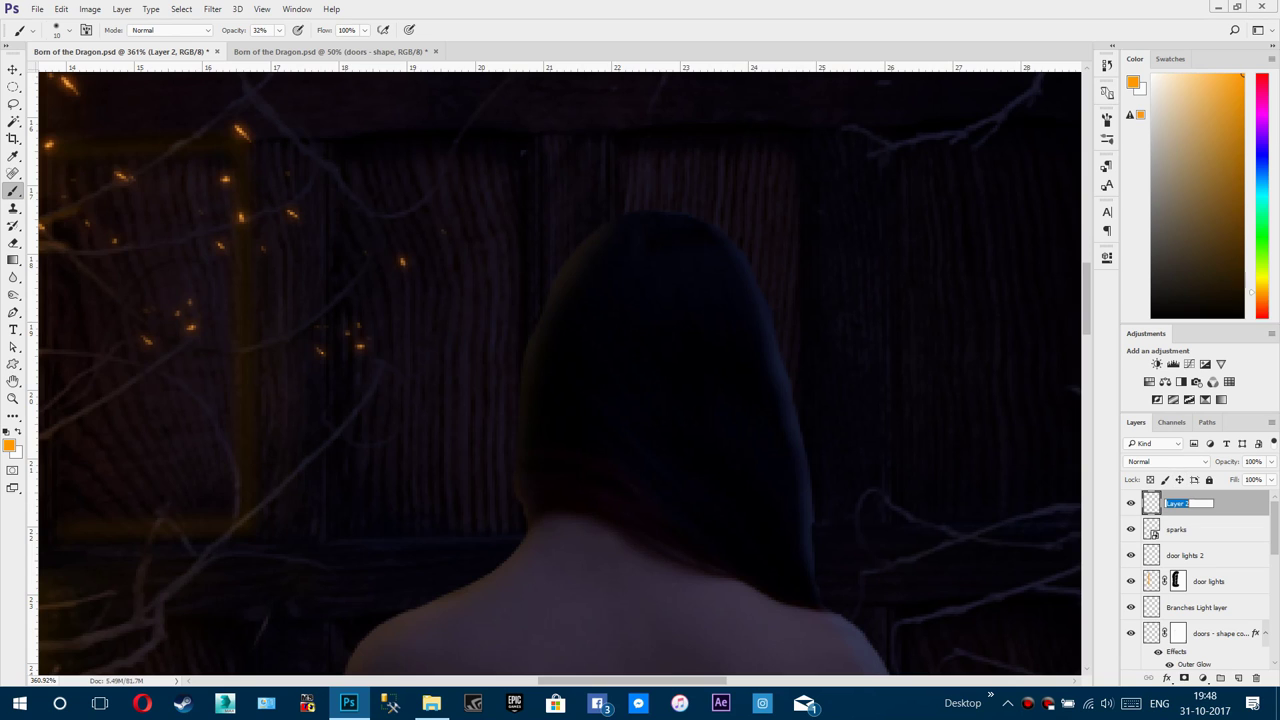
type("lights on hair")
key("Return")
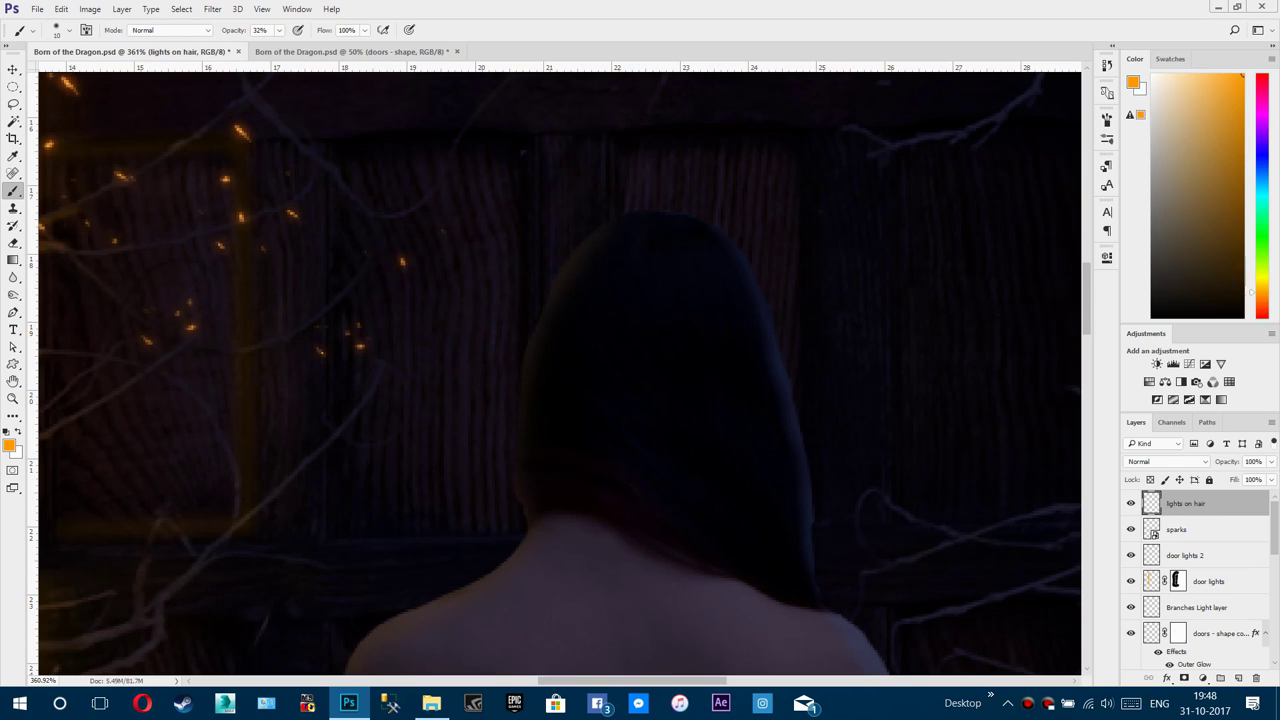
Step: Paint thin curved strands of light in colour ffad2d along the left side of the woman's hair with a 1 px brush
scroll(572, 338, "up", 5)
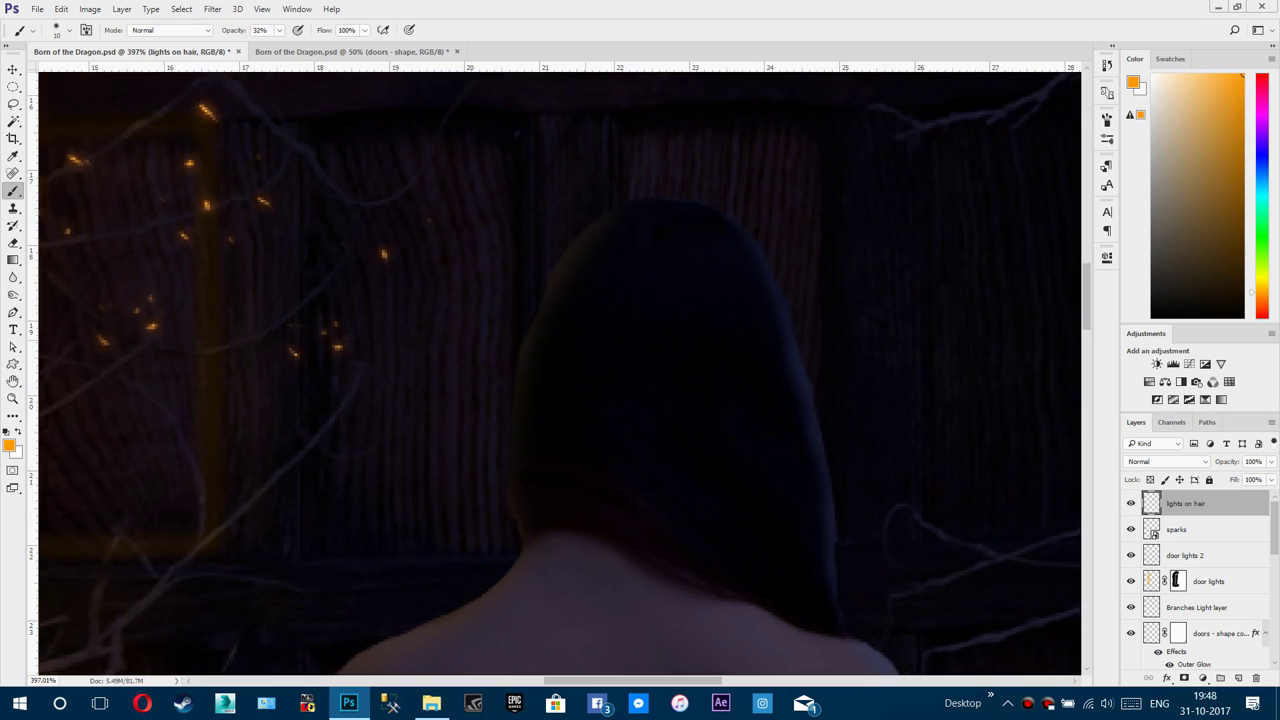
scroll(572, 338, "down", 2)
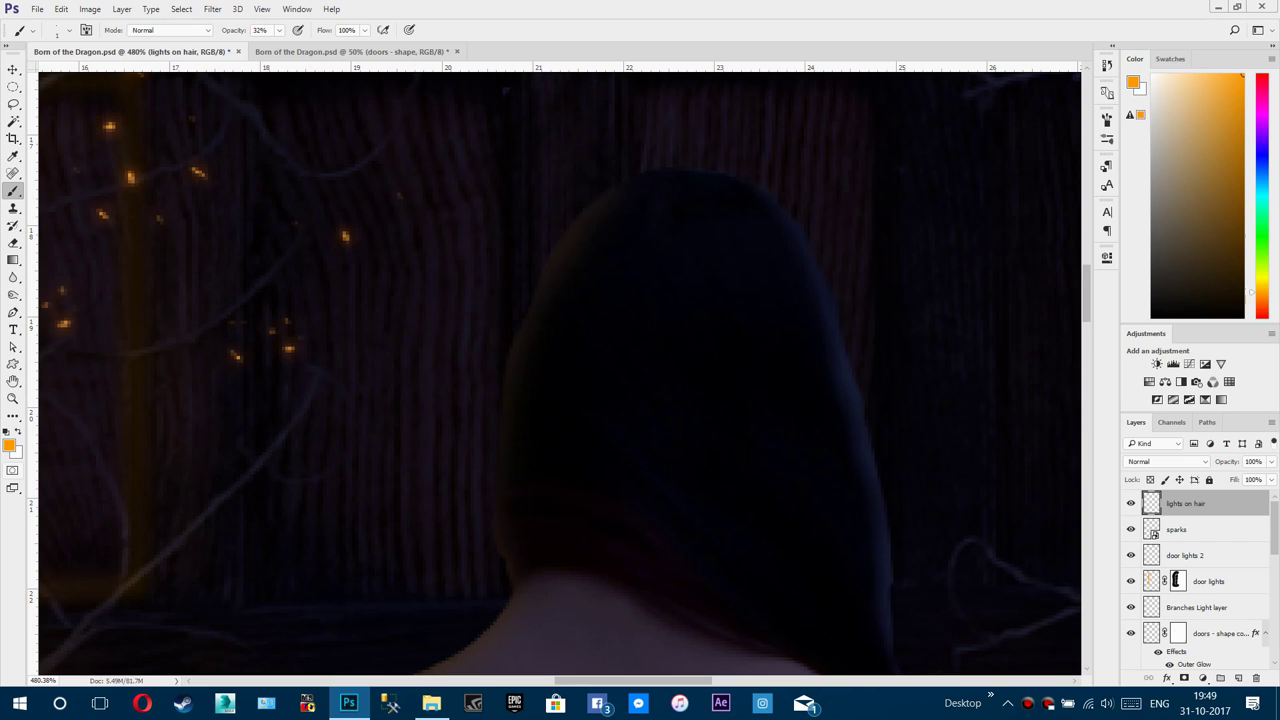
left_click(9, 446)
type("ffad2d")
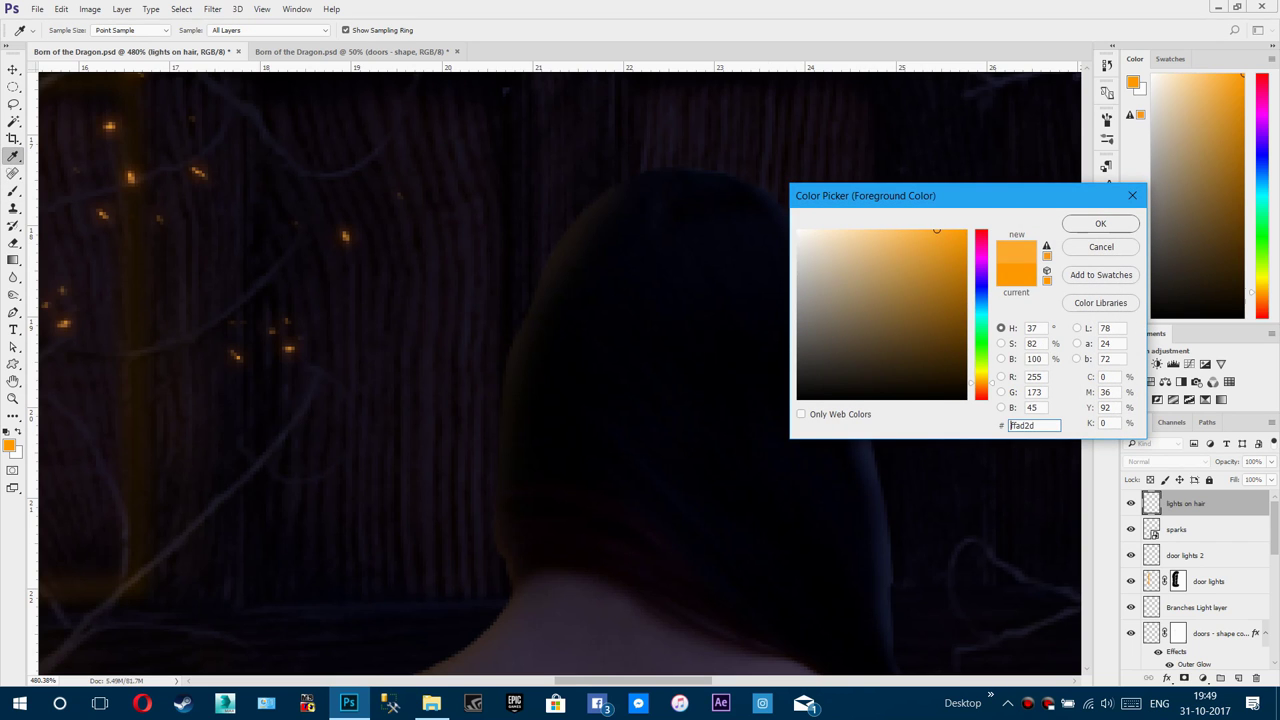
key("Return")
left_click_drag(618, 200, 555, 295)
left_click_drag(596, 224, 542, 332)
left_click_drag(574, 246, 498, 402)
left_click_drag(548, 290, 498, 478)
left_click_drag(540, 324, 498, 466)
left_click_drag(536, 350, 506, 524)
left_click_drag(526, 388, 548, 536)
left_click_drag(506, 416, 556, 570)
left_click_drag(534, 392, 586, 564)
left_click_drag(552, 318, 522, 442)
left_click_drag(586, 270, 534, 398)
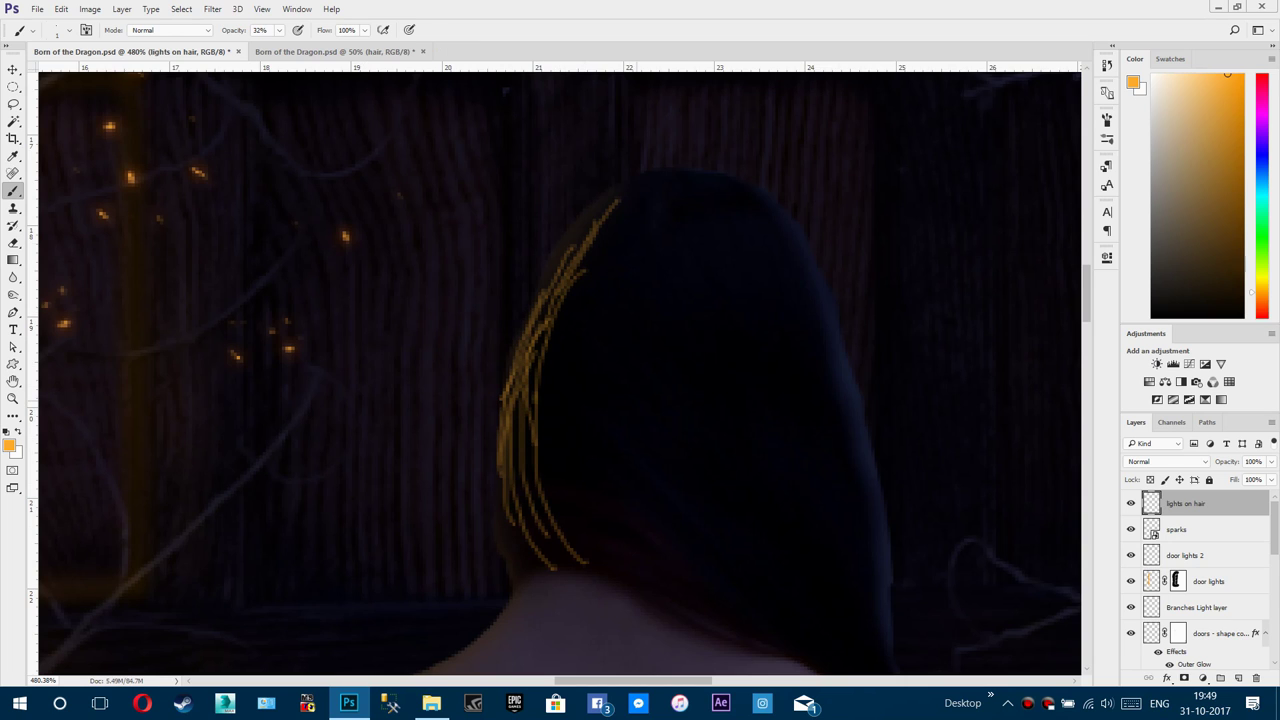
Step: Swap the foreground and background colours and set the new foreground colour to pale blue 88b3c1
right_click(602, 377)
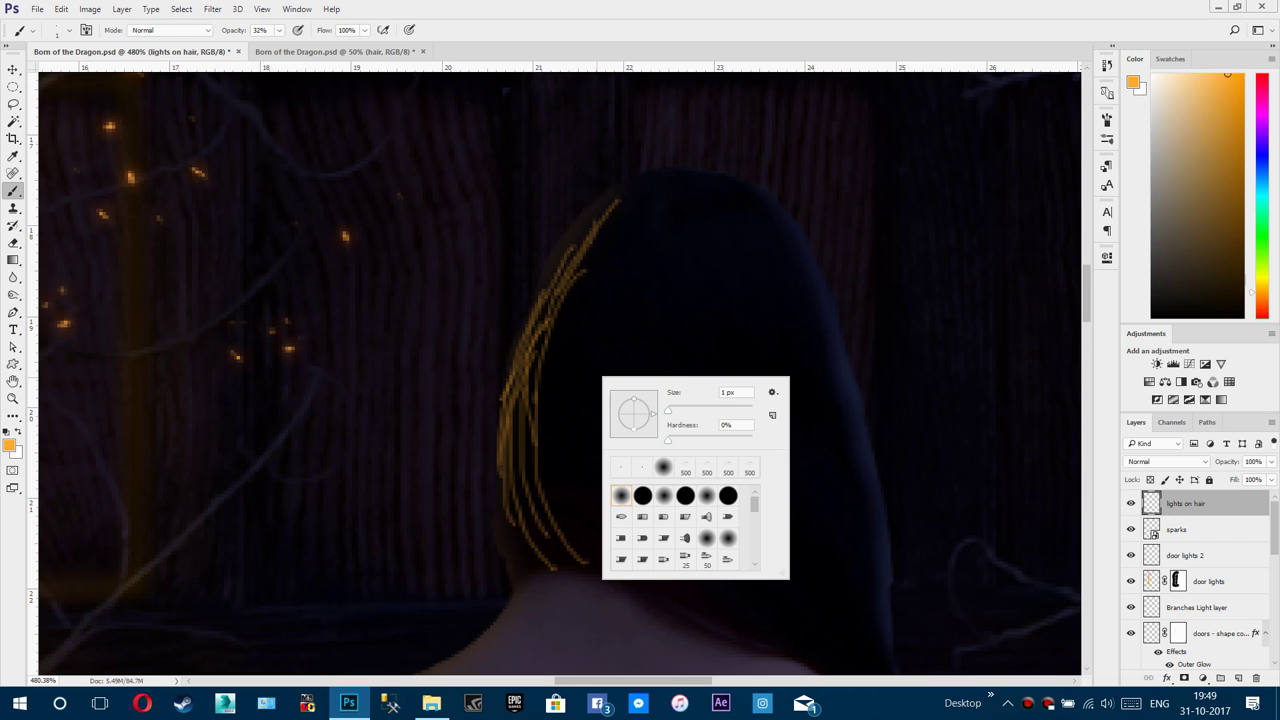
left_click(9, 445)
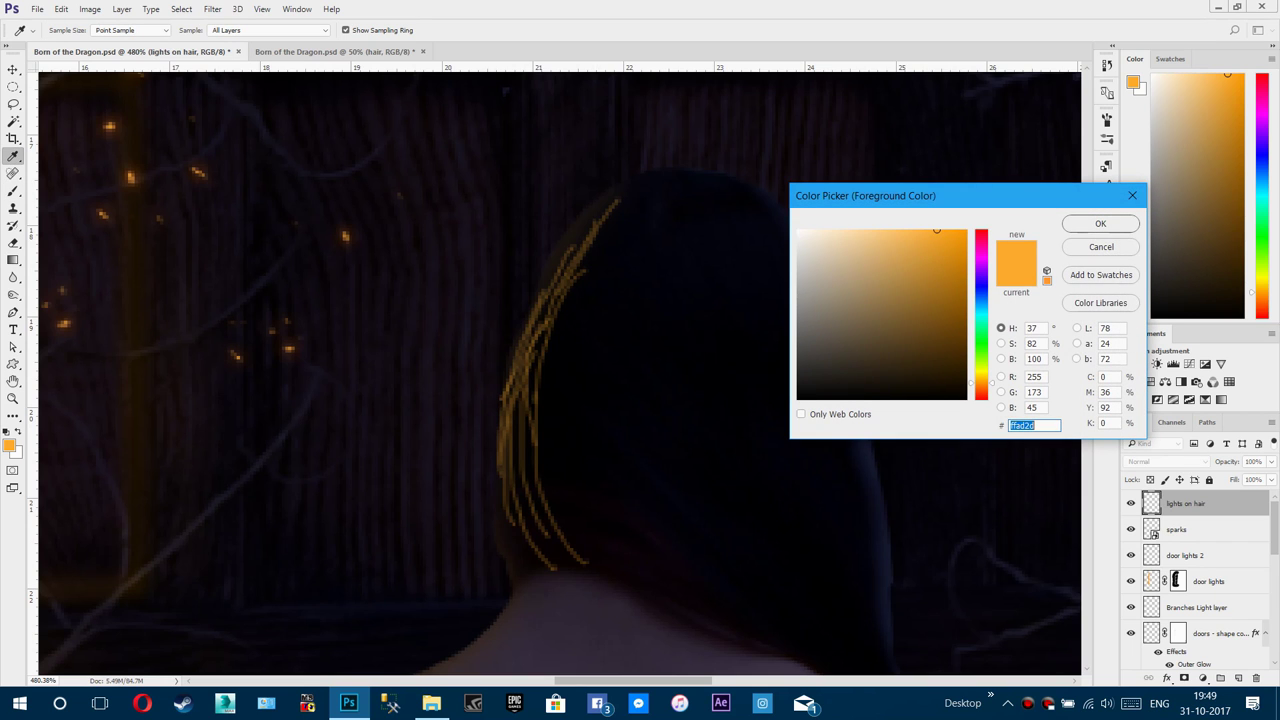
key("Return")
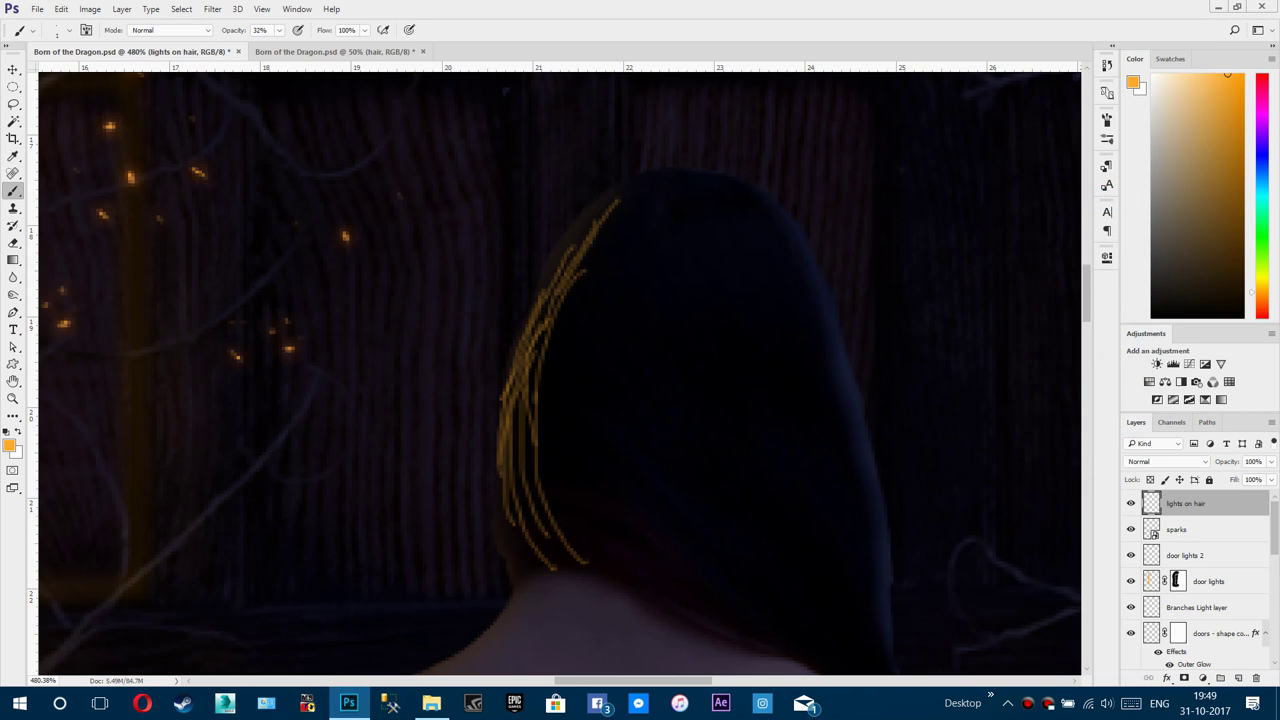
key("x")
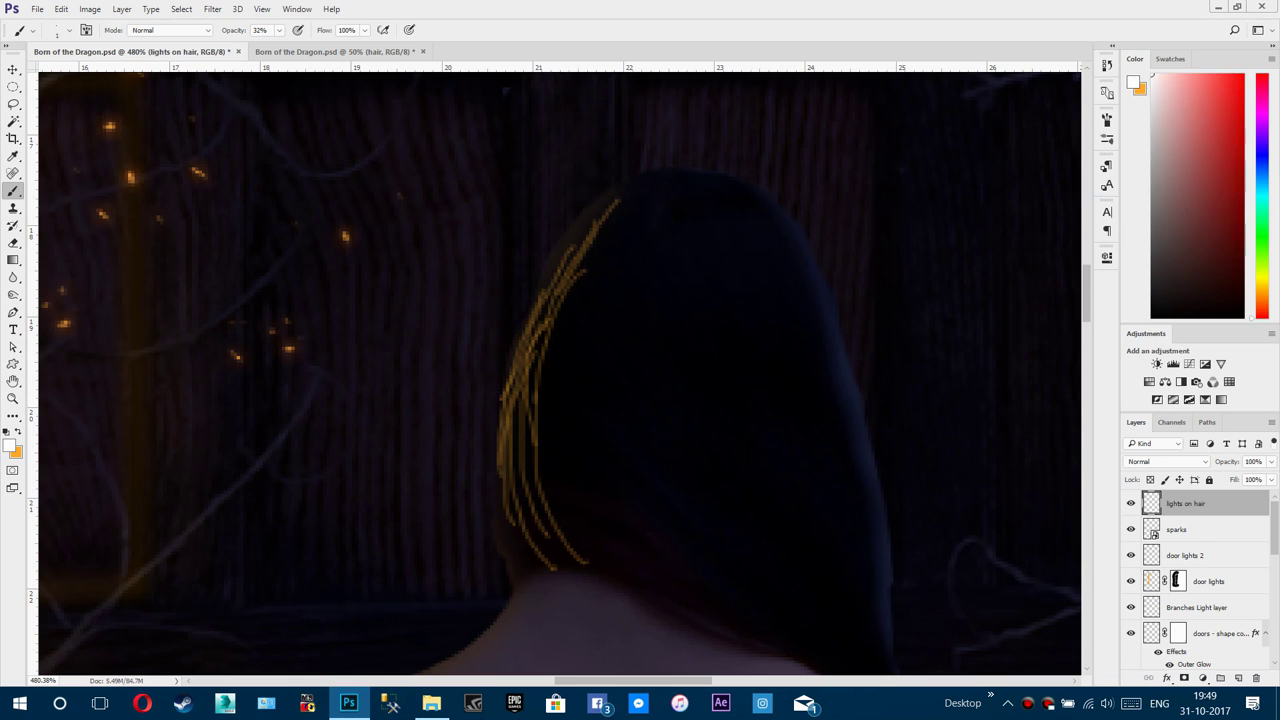
left_click(9, 446)
left_click_drag(982, 398, 981, 307)
left_click(850, 289)
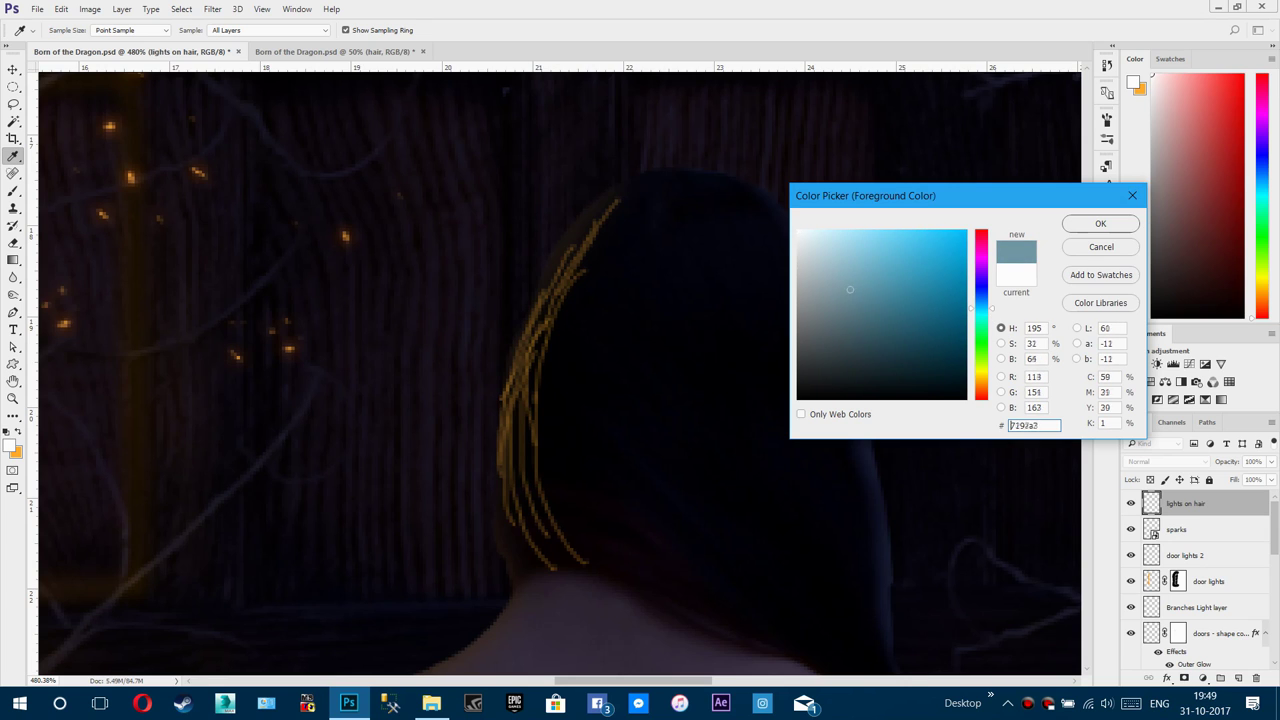
mouse_move(850, 289)
left_mouse_down()
mouse_move(832, 271)
mouse_move(846, 270)
left_mouse_up()
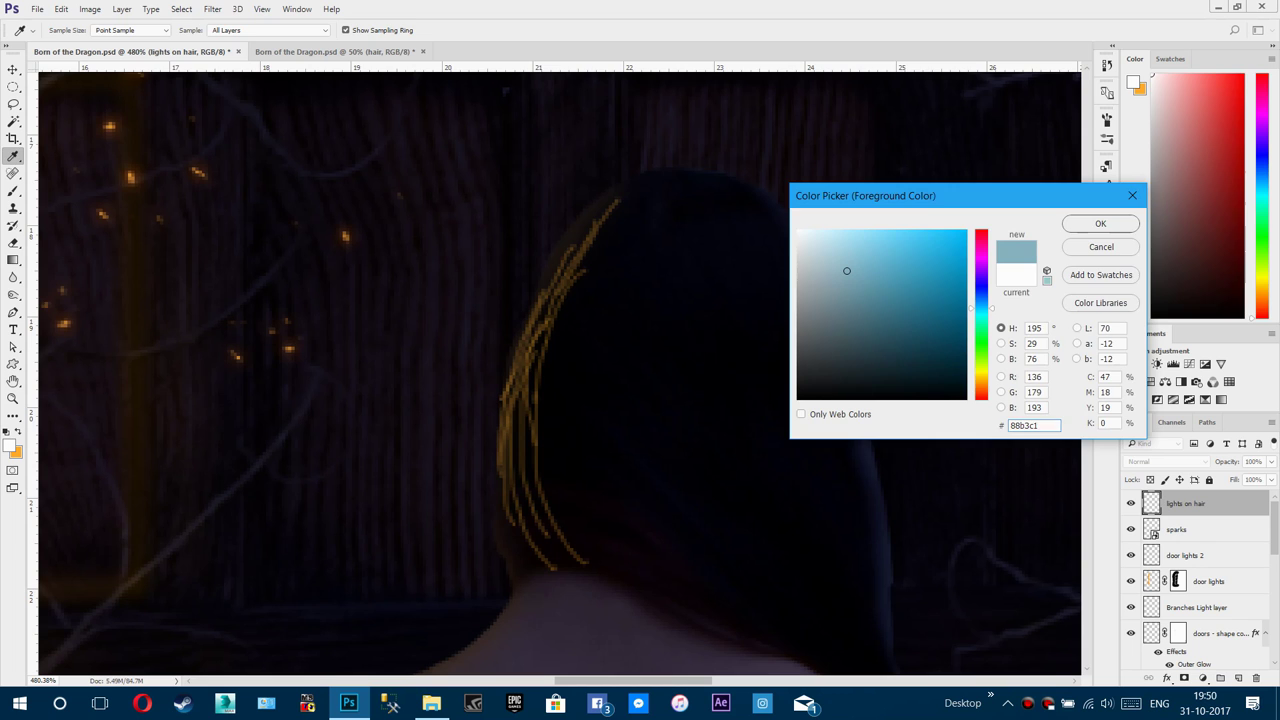
key("Return")
Step: Paint four thin curved strands of pale blue light along the right side of the woman's hair
mouse_move(712, 181)
left_mouse_down()
mouse_move(774, 208)
mouse_move(840, 364)
left_mouse_up()
mouse_move(768, 238)
left_mouse_down()
mouse_move(828, 350)
mouse_move(830, 440)
left_mouse_up()
left_click_drag(810, 283, 862, 468)
left_click_drag(823, 366, 875, 514)
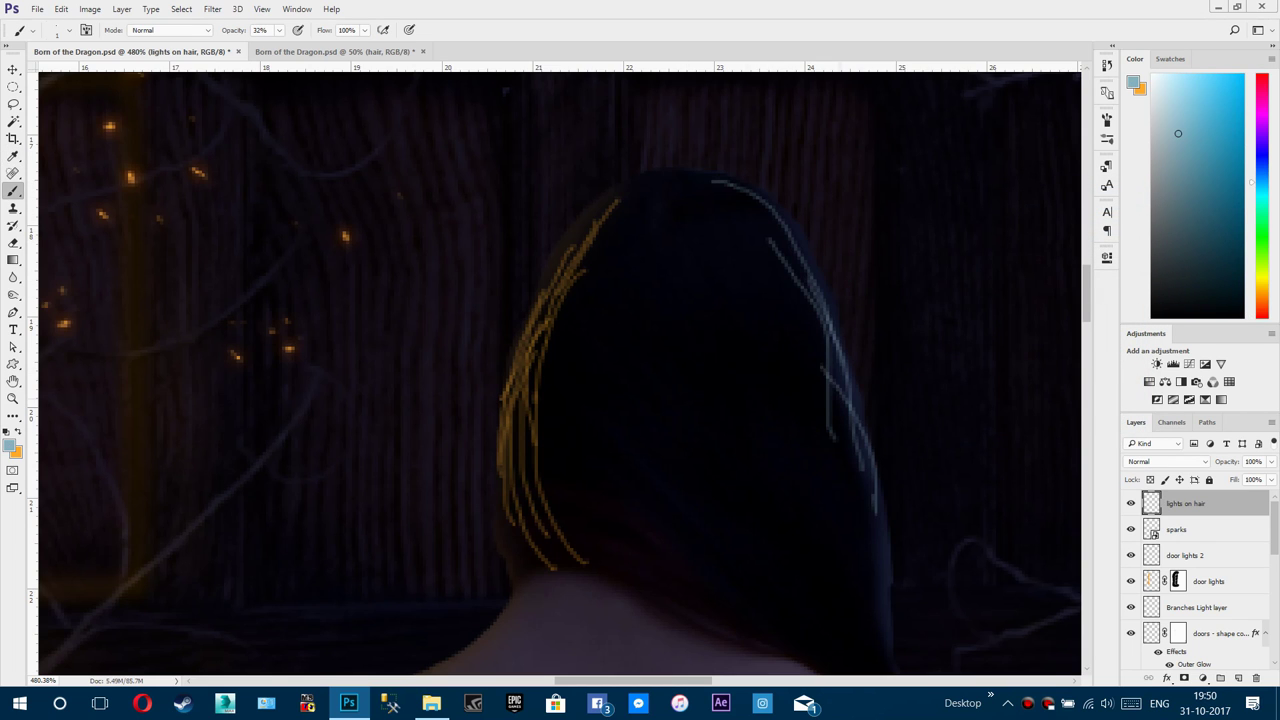
Step: Examine the orange and blue highlights on the woman's hair up close, her back and loose strands, and the whole painting
scroll(838, 417, "down", 6)
scroll(807, 433, "up", 5)
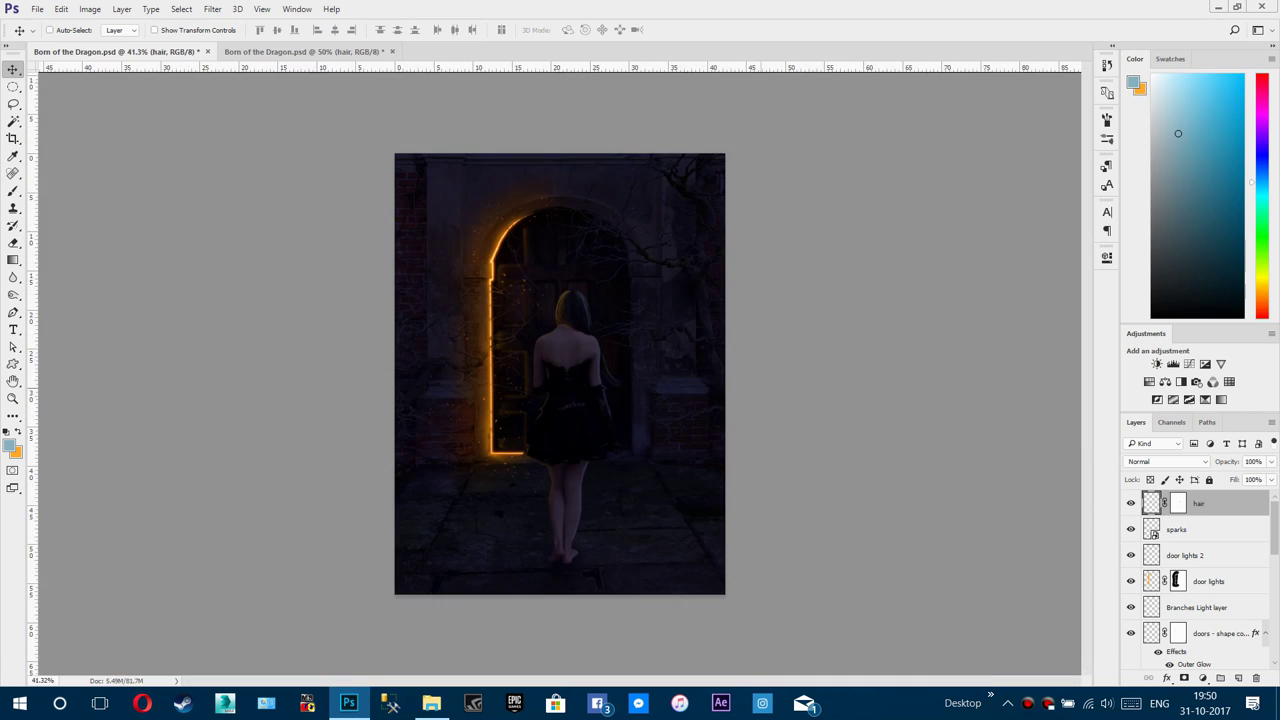
scroll(560, 300, "up", 5)
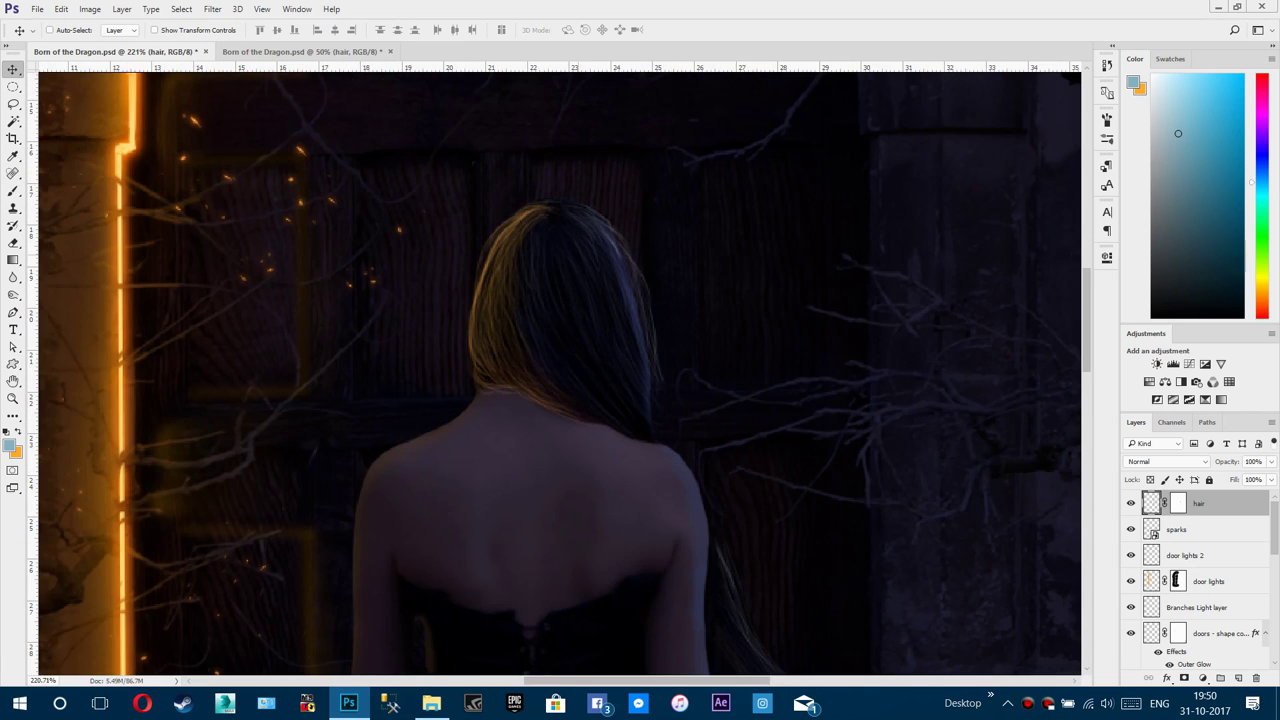
scroll(658, 365, "down", 3)
scroll(603, 301, "up", 3)
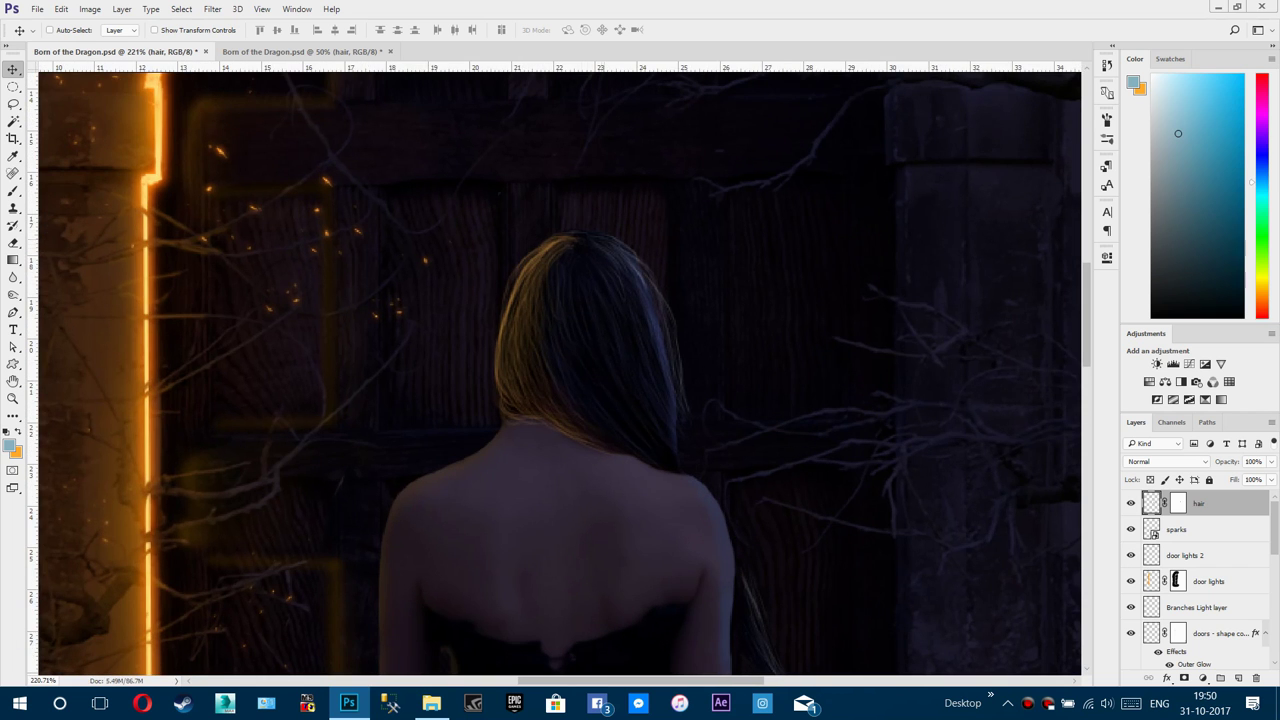
scroll(583, 275, "down", 3)
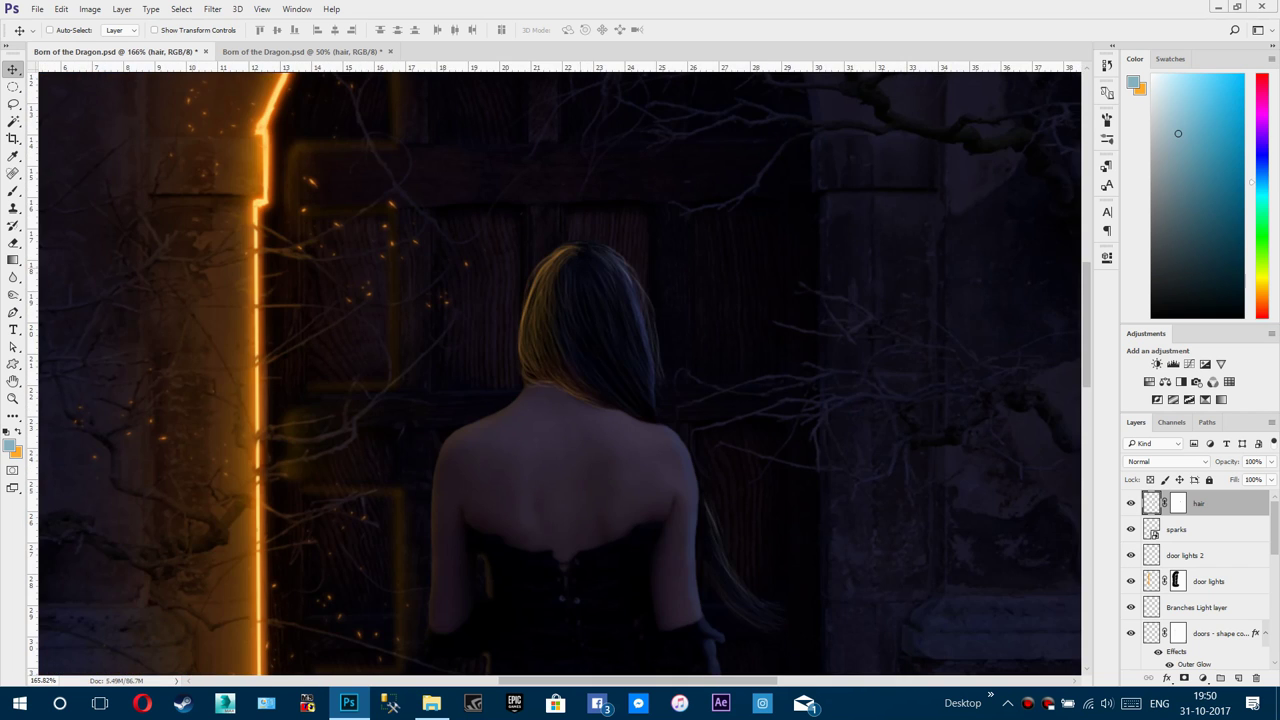
key("b")
scroll(580, 267, "up", 4)
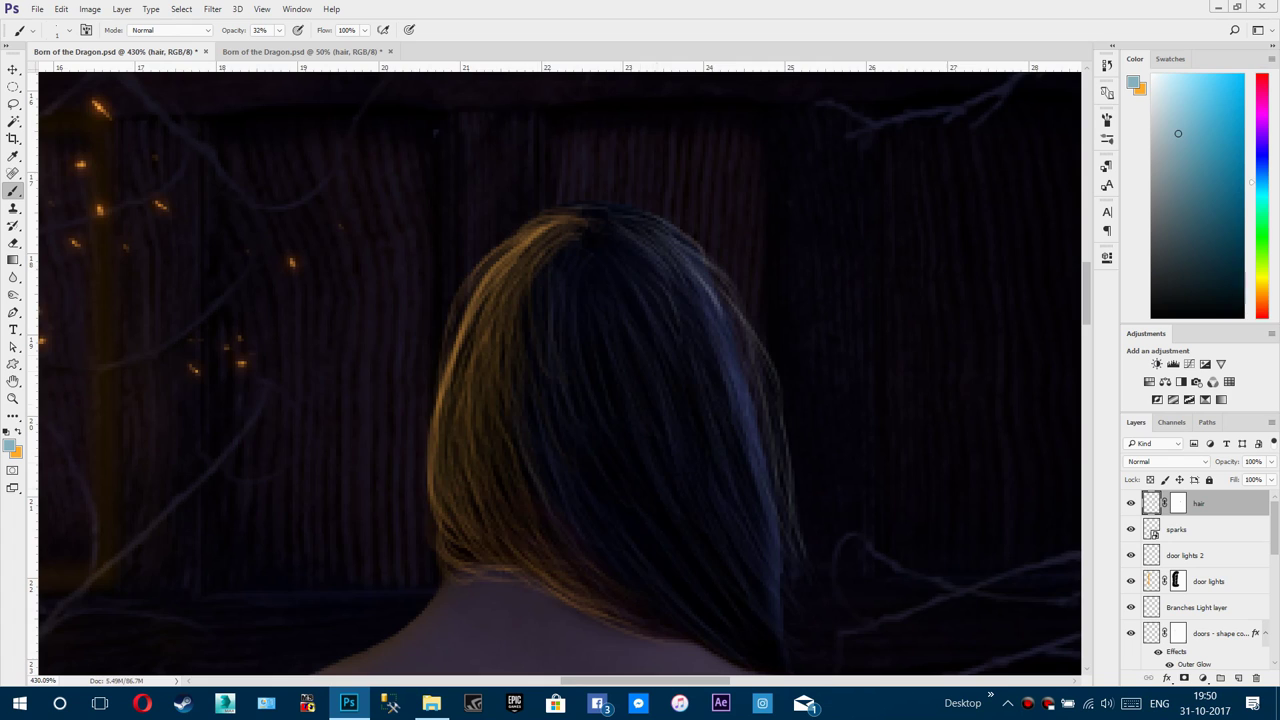
scroll(630, 380, "down", 6)
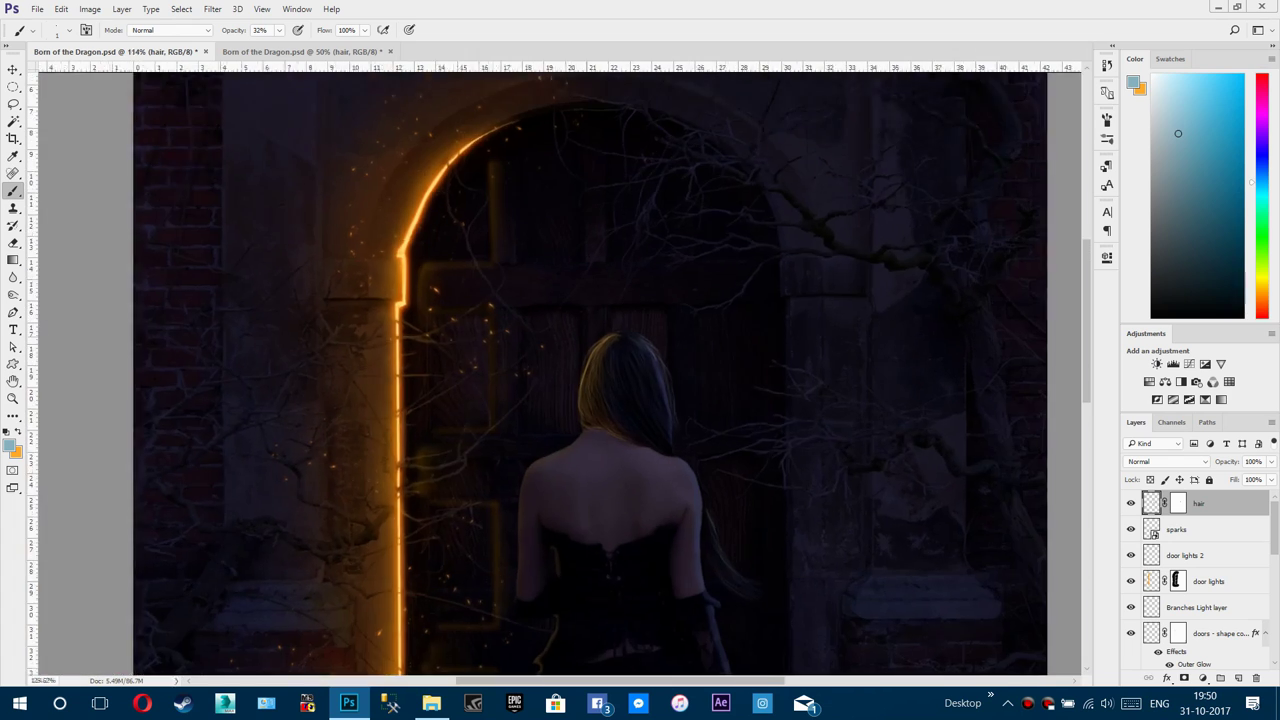
scroll(612, 370, "down", 2)
scroll(612, 370, "up", 4)
scroll(612, 370, "down", 3)
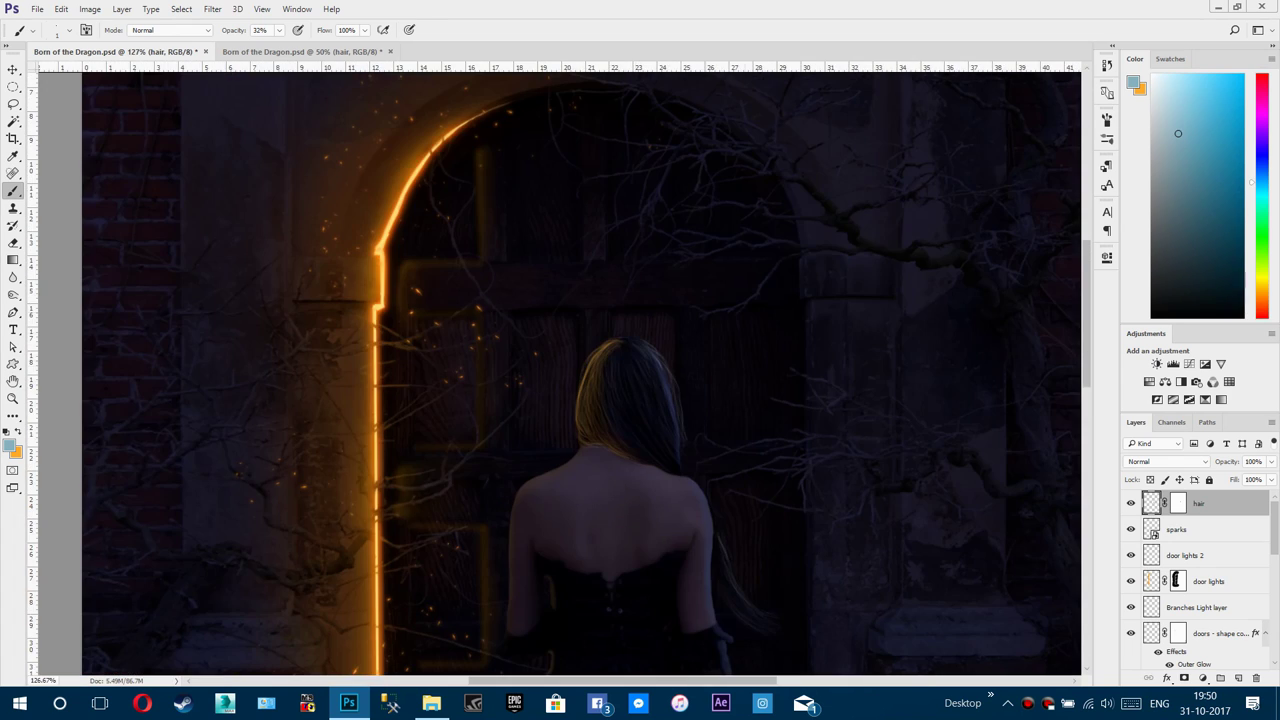
scroll(630, 380, "down", 2)
scroll(630, 380, "up", 4)
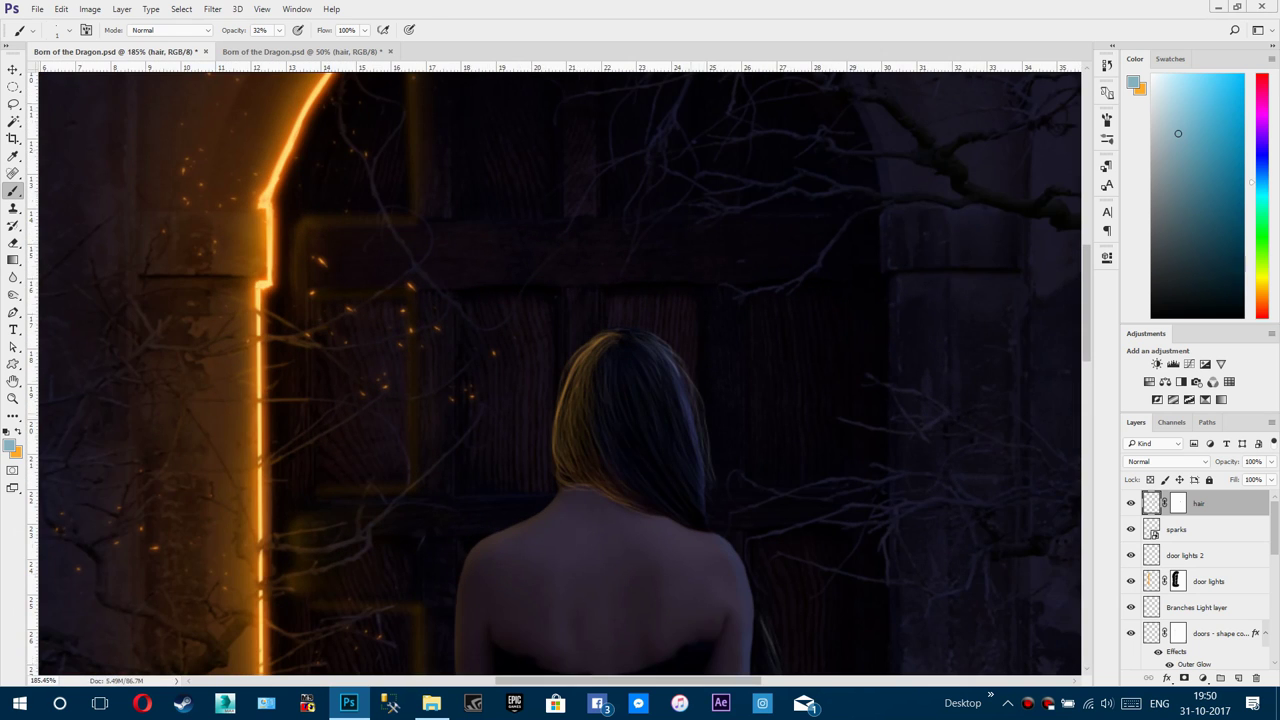
scroll(705, 405, "up", 1)
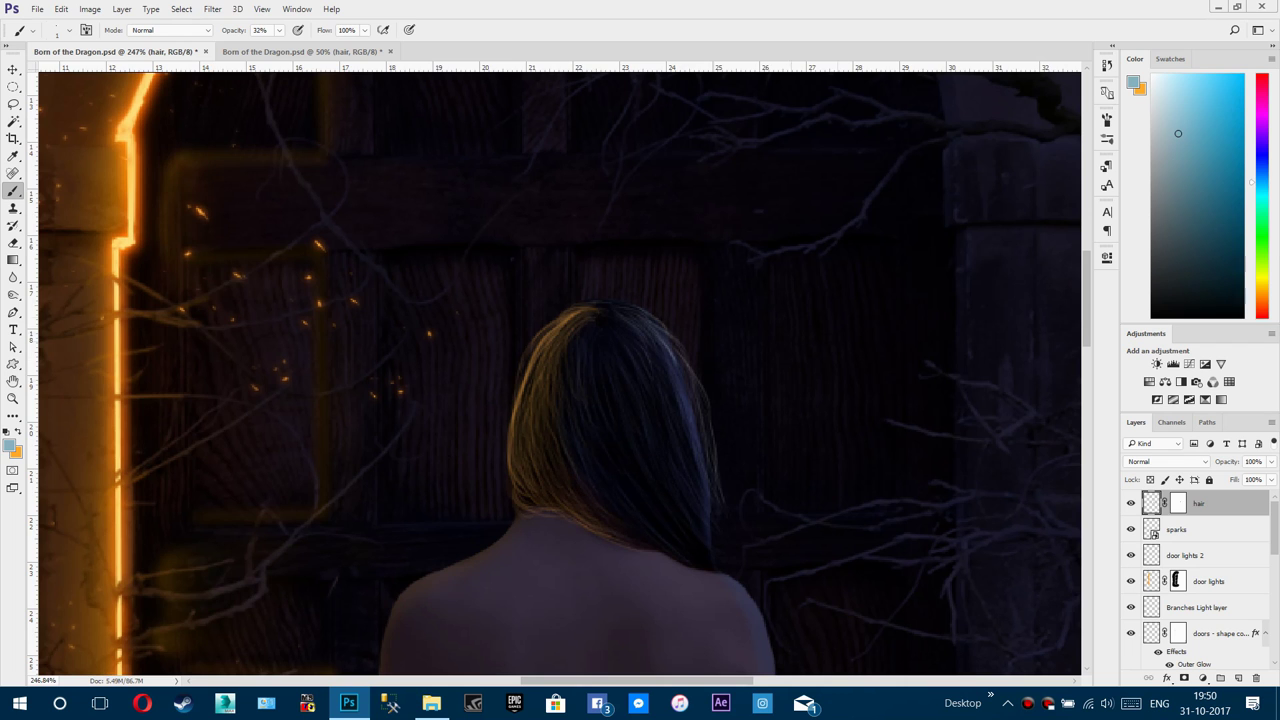
scroll(560, 370, "down", 5)
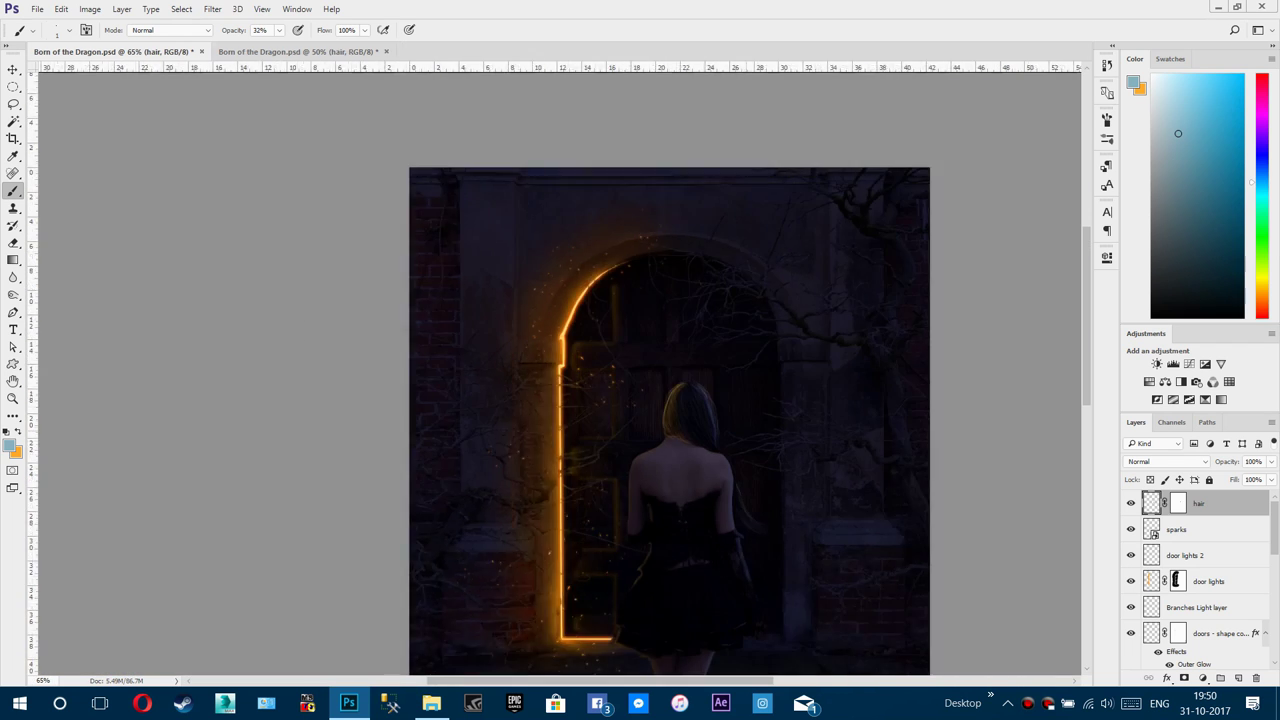
scroll(553, 370, "up", 2)
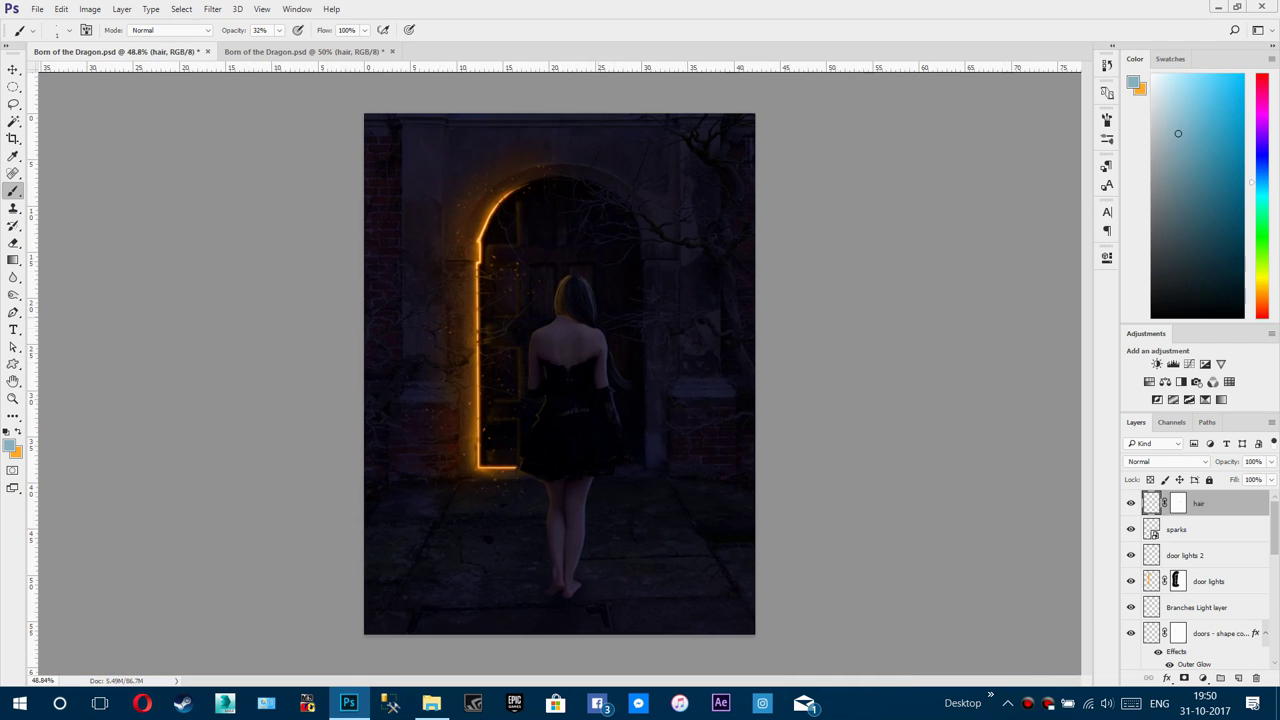
scroll(628, 370, "up", 10)
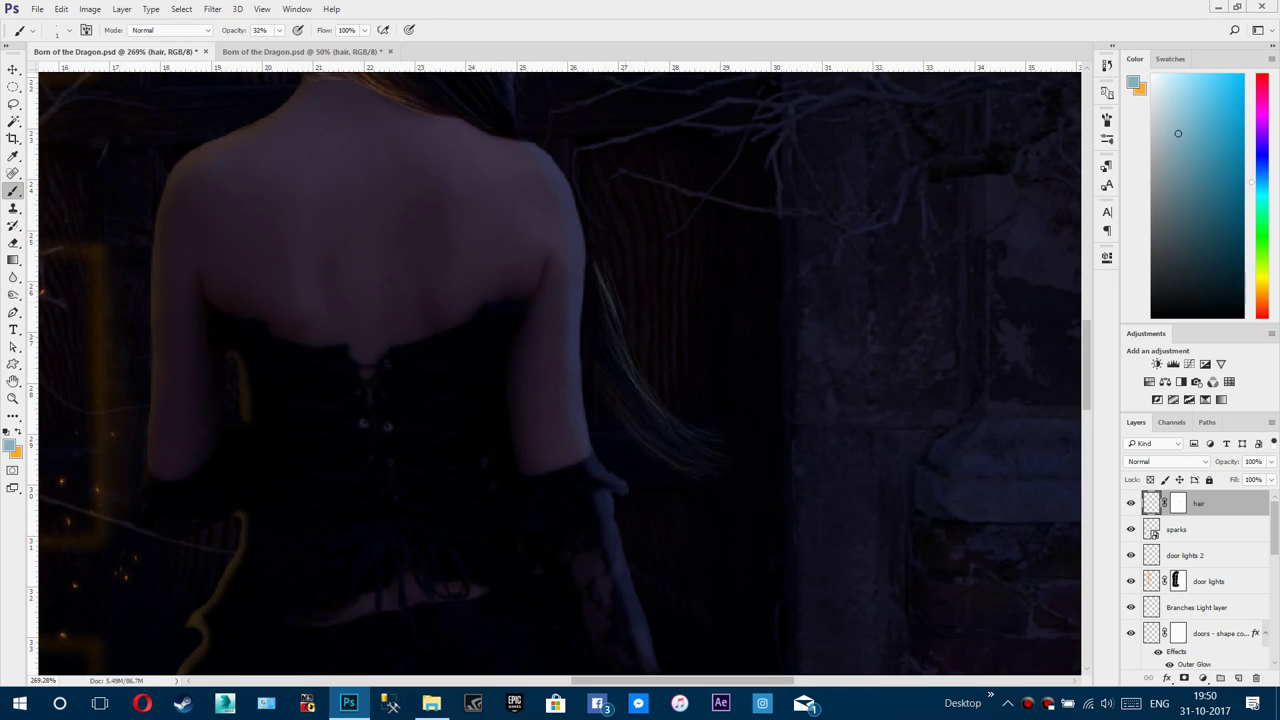
scroll(560, 370, "down", 9)
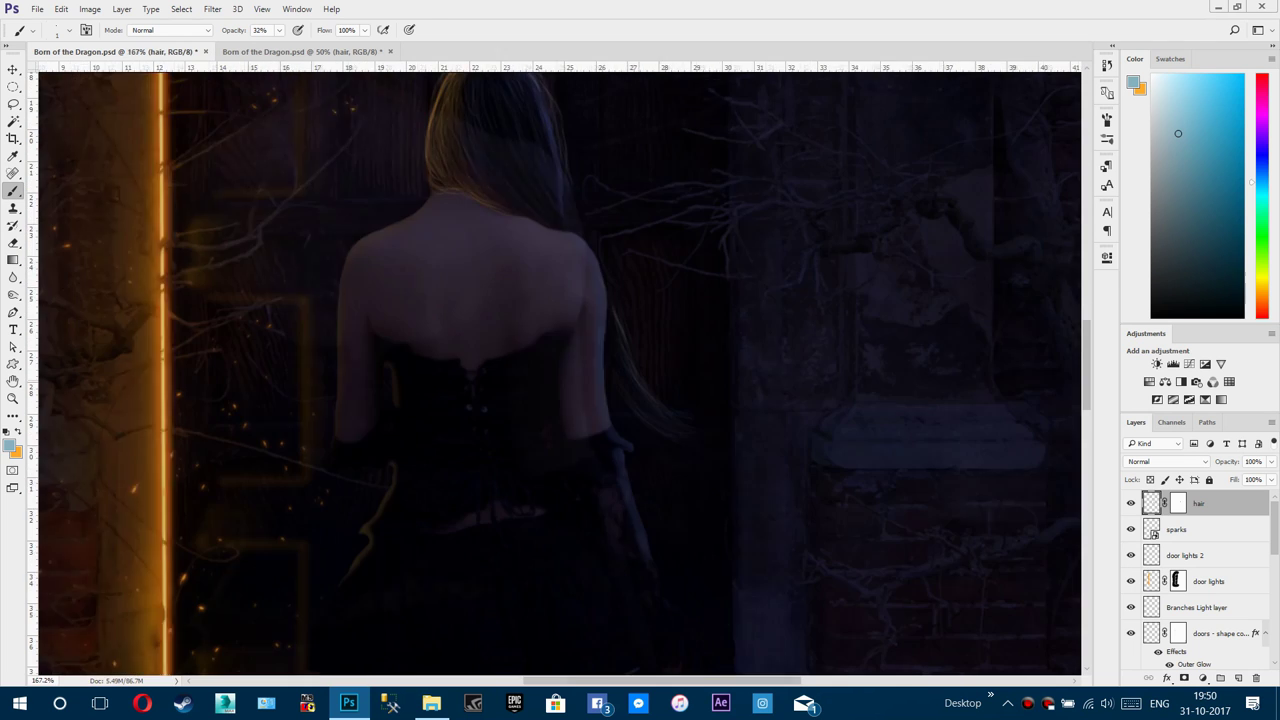
Step: Place Warehouse-with-lights.jpg from the yt proj 4 folder into the Born of the Dragon document
scroll(566, 353, "up", 2)
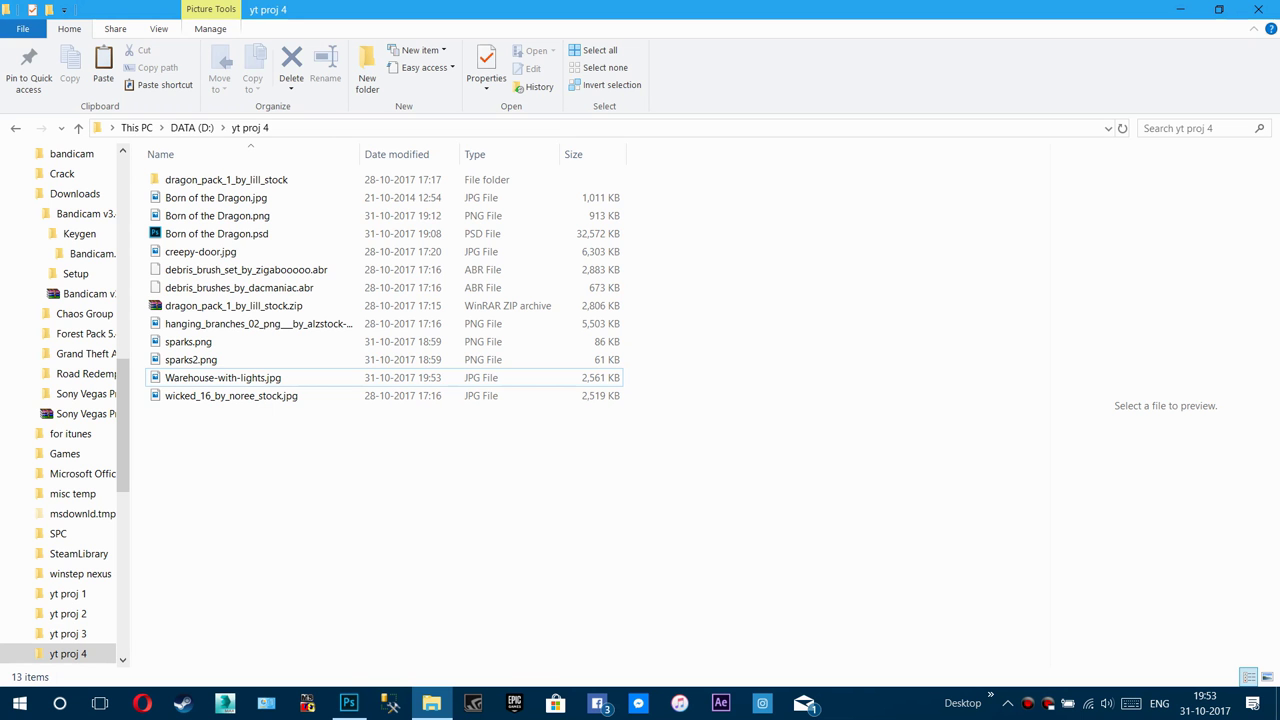
left_click(223, 378)
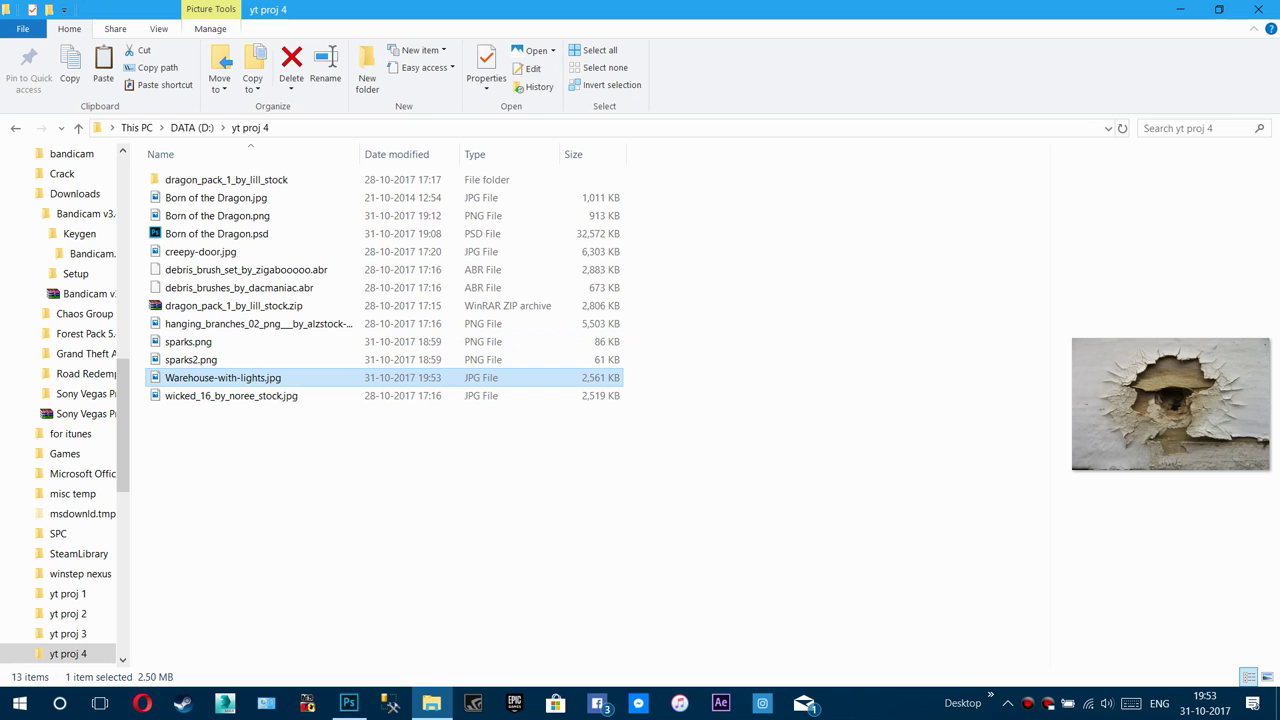
left_click_drag(223, 377, 611, 358)
scroll(611, 358, "up", 6)
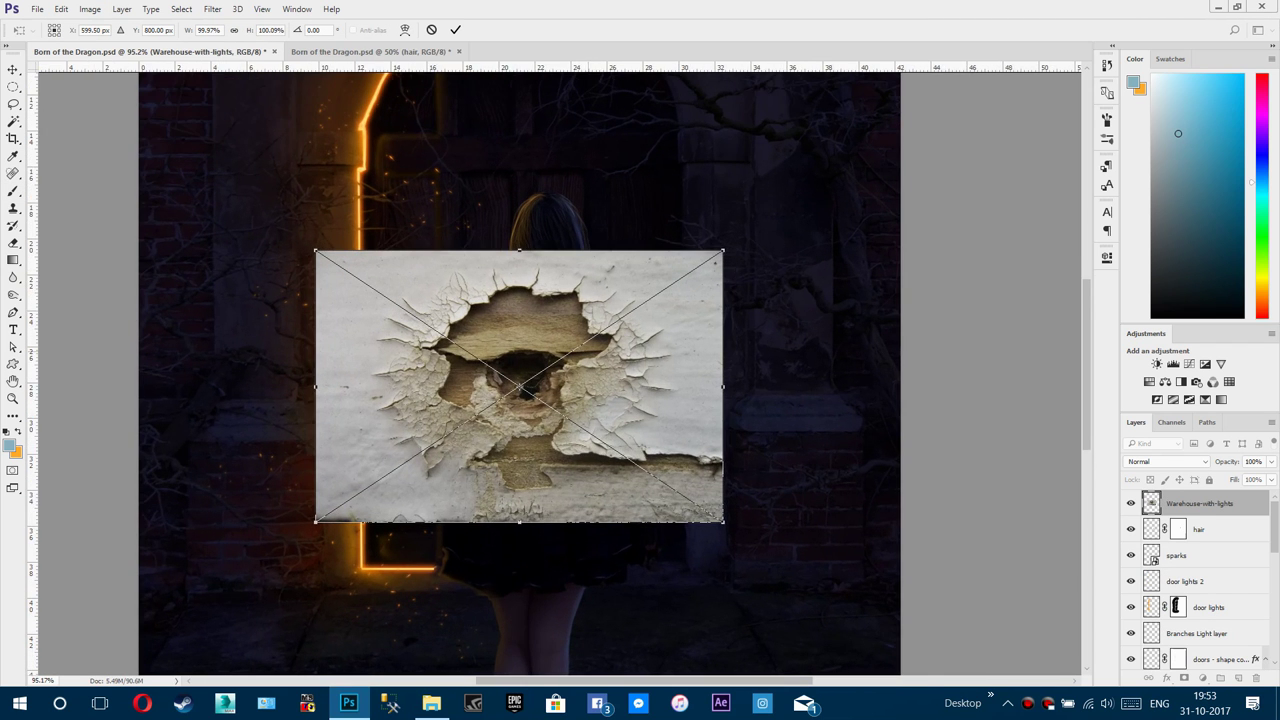
scroll(585, 353, "up", 3)
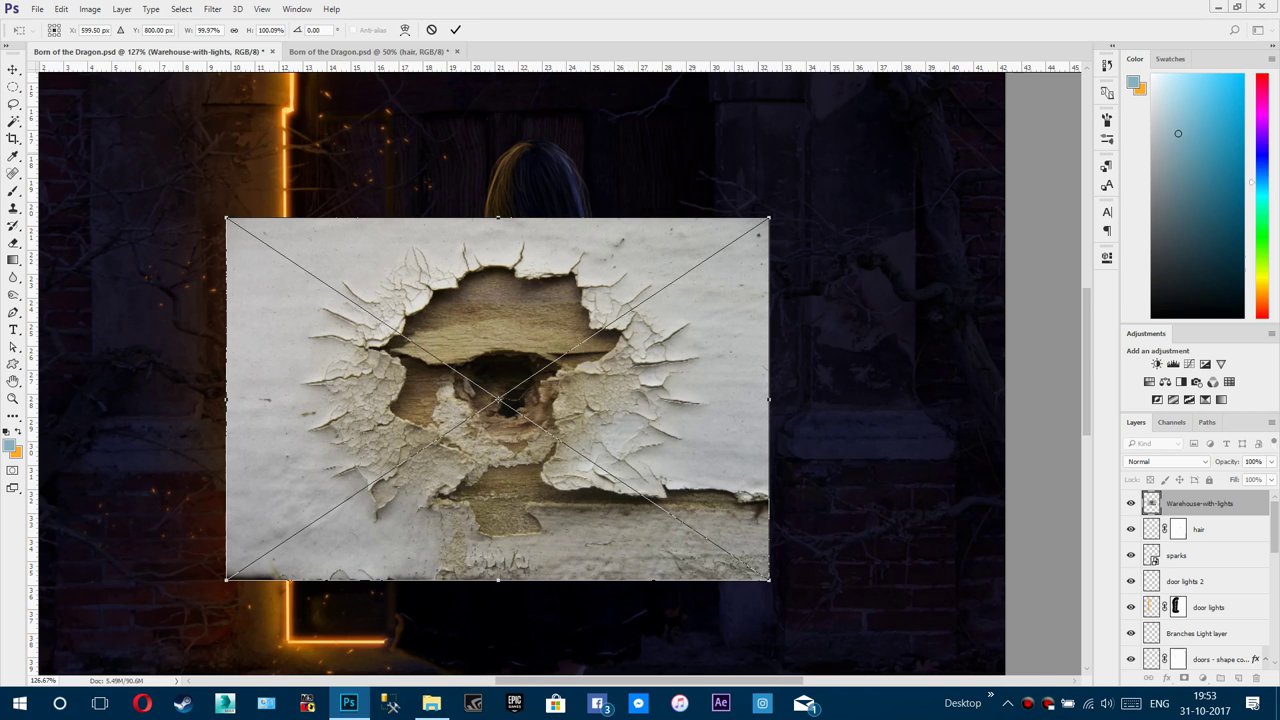
Step: Scale the placed image down to about 23.5% over the woman's upper back
left_click_drag(769, 399, 599, 303)
scroll(590, 330, "up", 4)
scroll(582, 370, "down", 3)
scroll(580, 350, "down", 4)
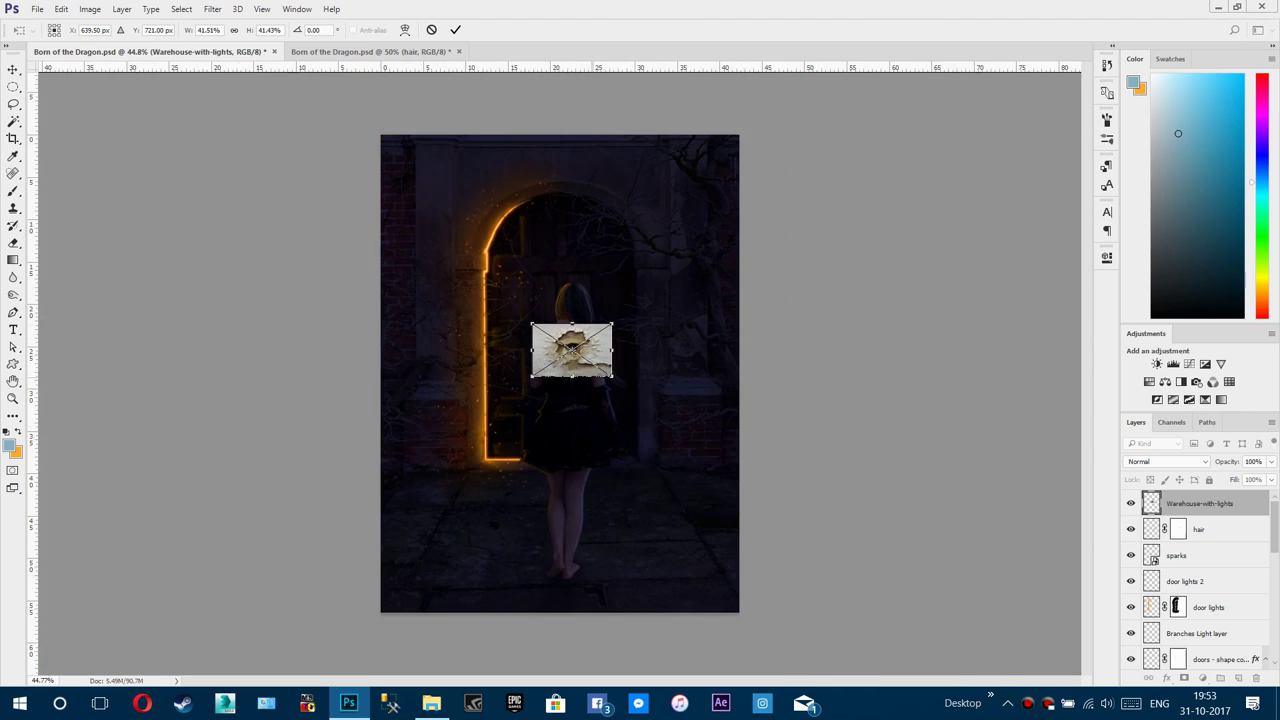
scroll(580, 346, "up", 9)
left_click_drag(719, 242, 635, 278)
scroll(597, 311, "up", 5)
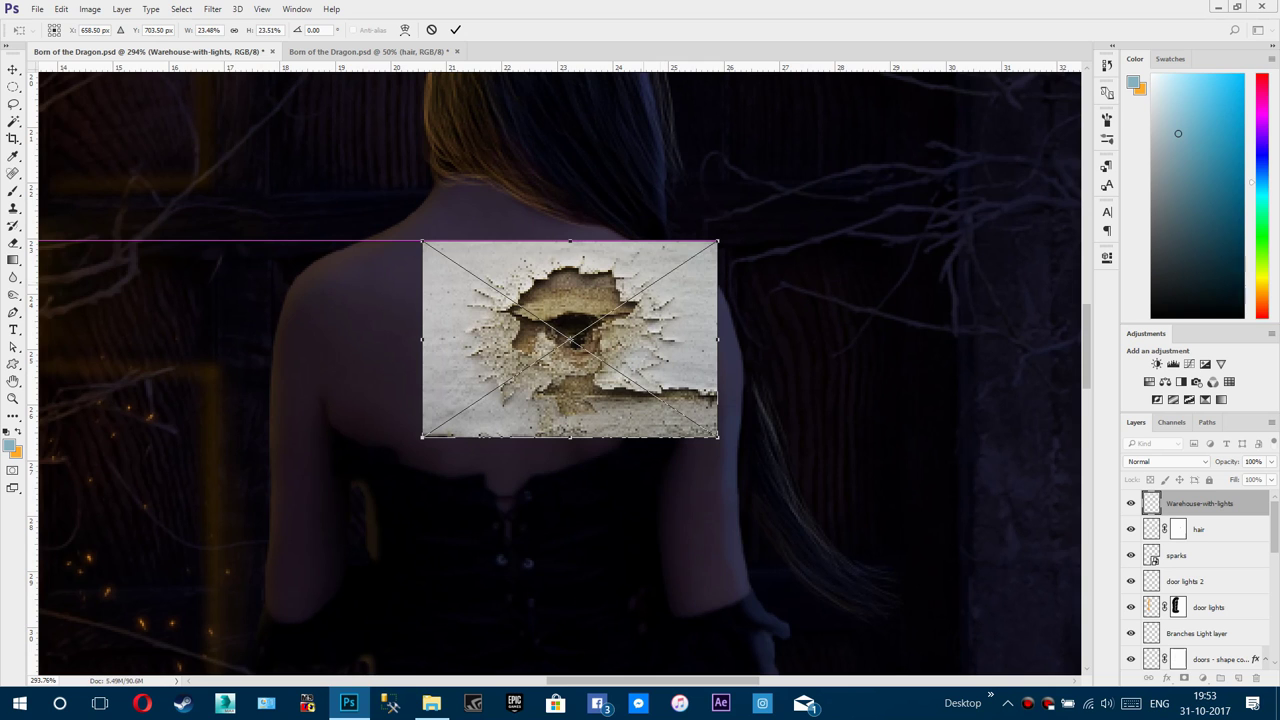
Step: Shrink the placed image to about 18.5%, move it onto the woman's right shoulder, and commit the placement
left_click_drag(717, 240, 692, 256)
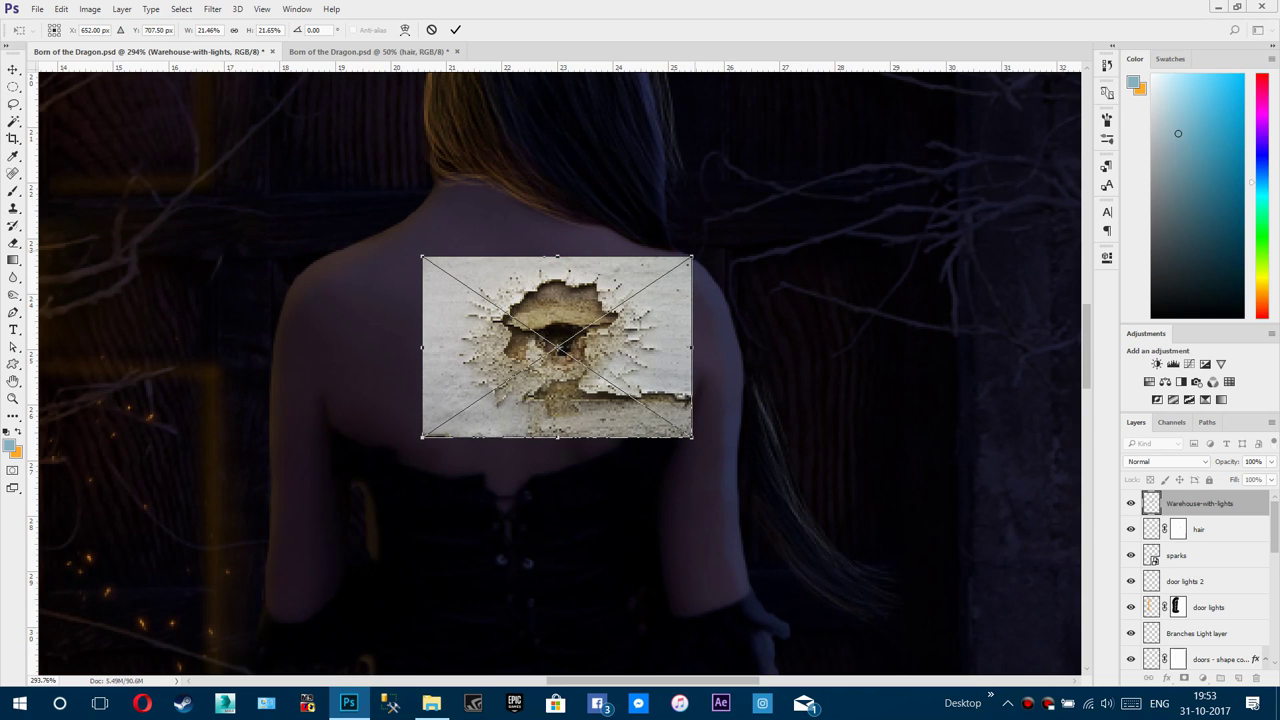
left_click_drag(692, 256, 657, 280)
left_click_drag(608, 325, 668, 284)
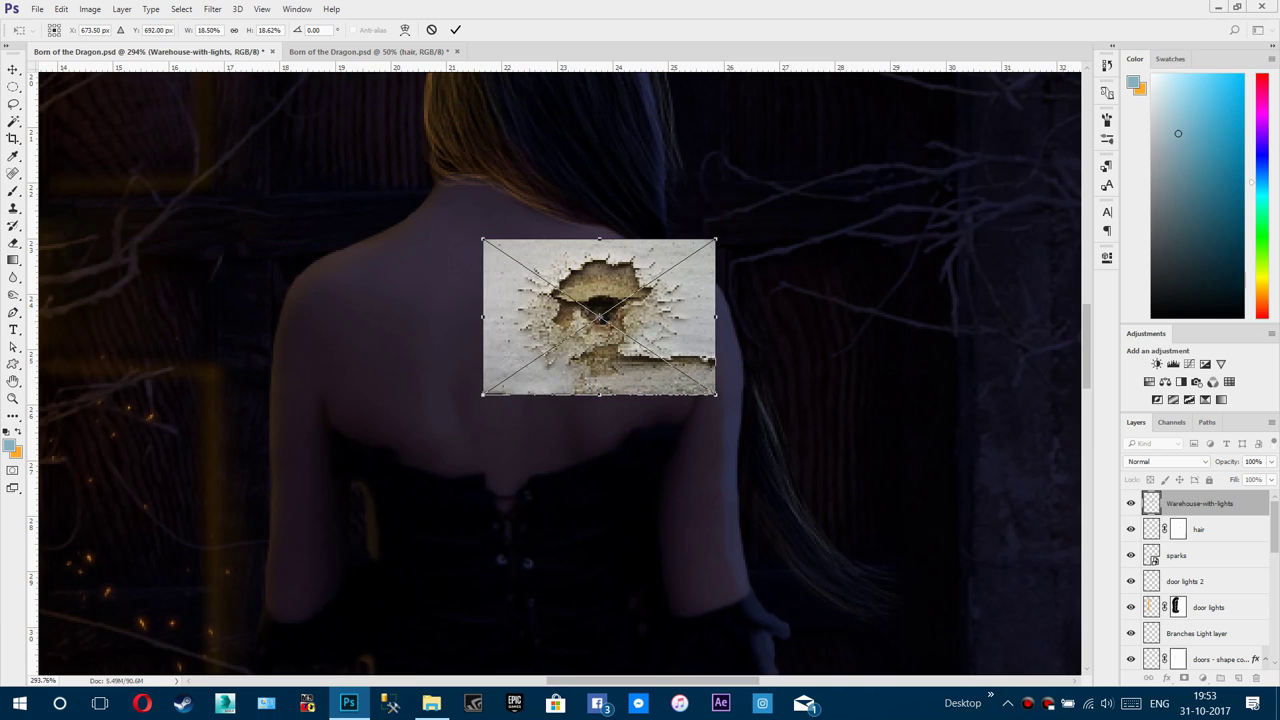
left_click(405, 30)
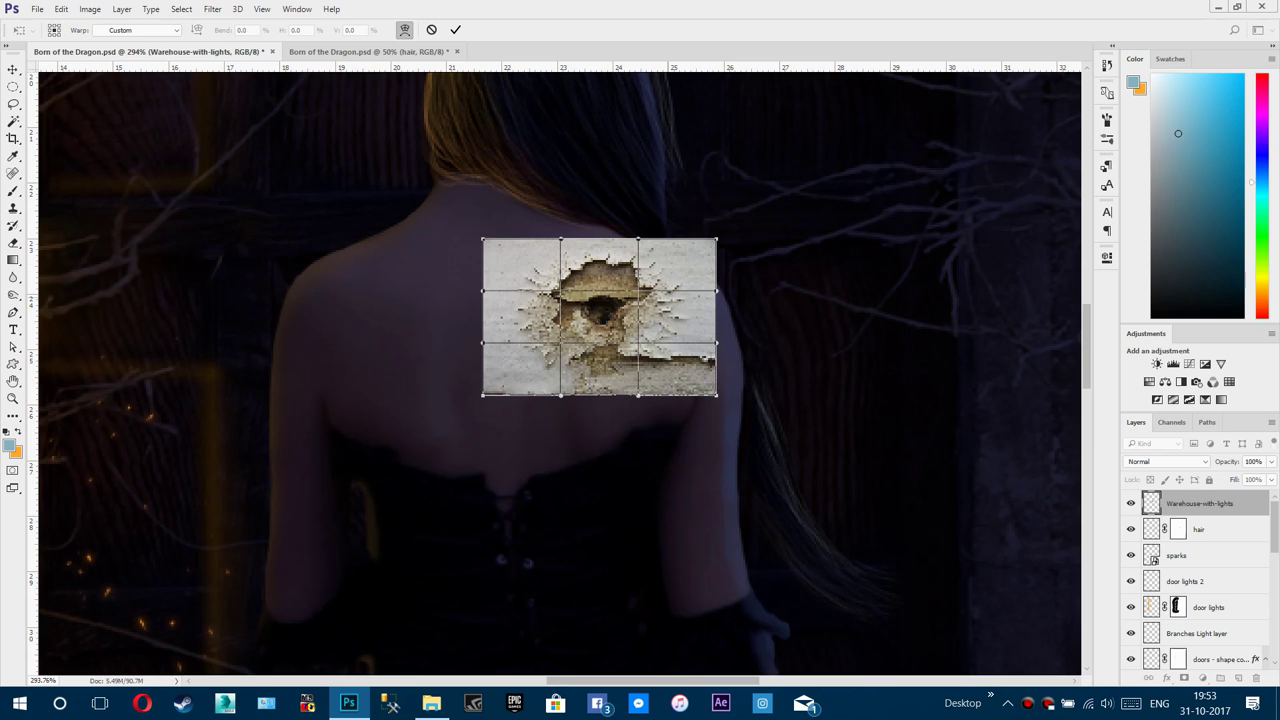
left_click(455, 30)
key("b")
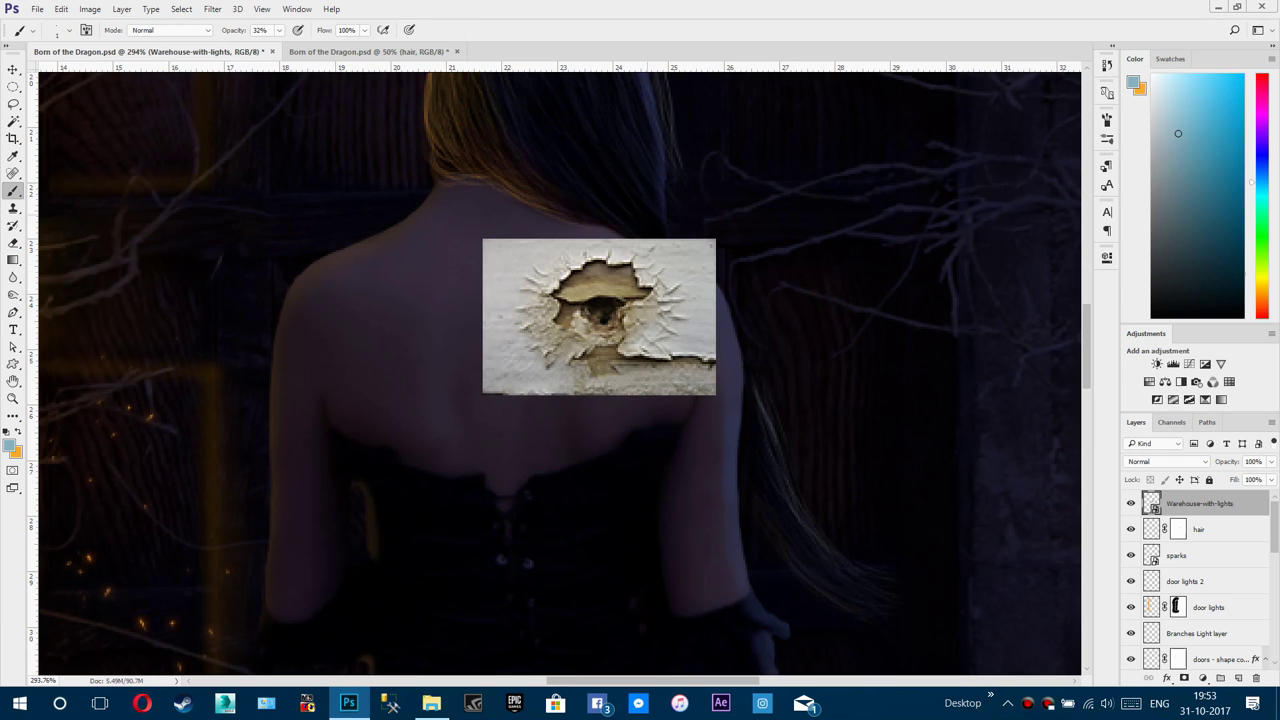
Step: Rotate the peeling-paint image about 30° counterclockwise and warp it to follow the curve of the right shoulder
key("ctrl+t")
left_click_drag(790, 339, 767, 255)
left_click(405, 29)
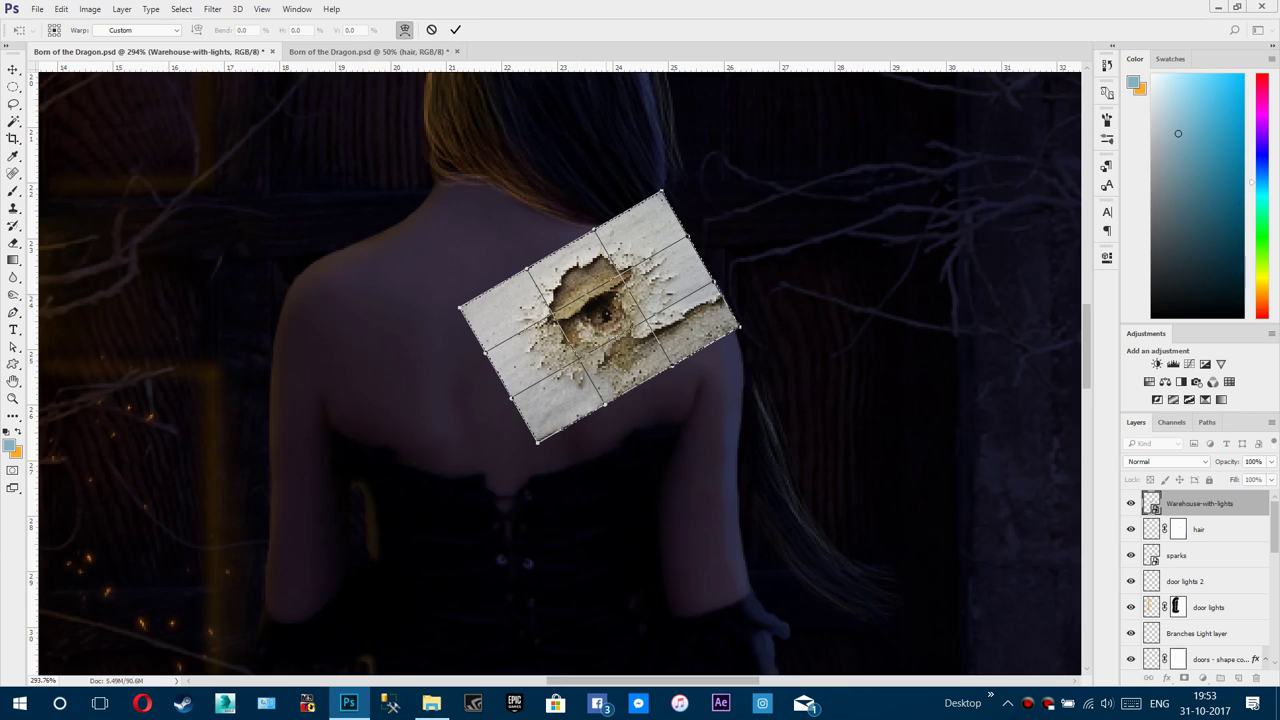
scroll(602, 296, "up", 2)
left_click_drag(591, 207, 650, 188)
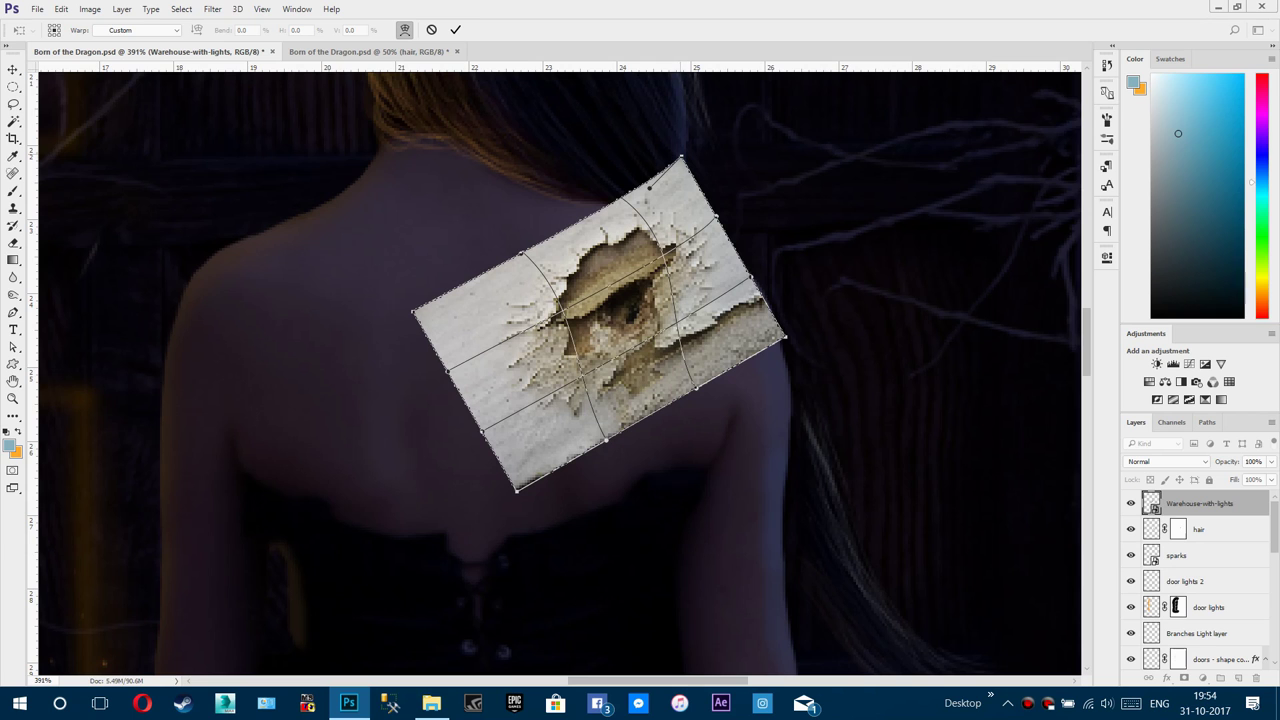
left_click_drag(682, 157, 720, 232)
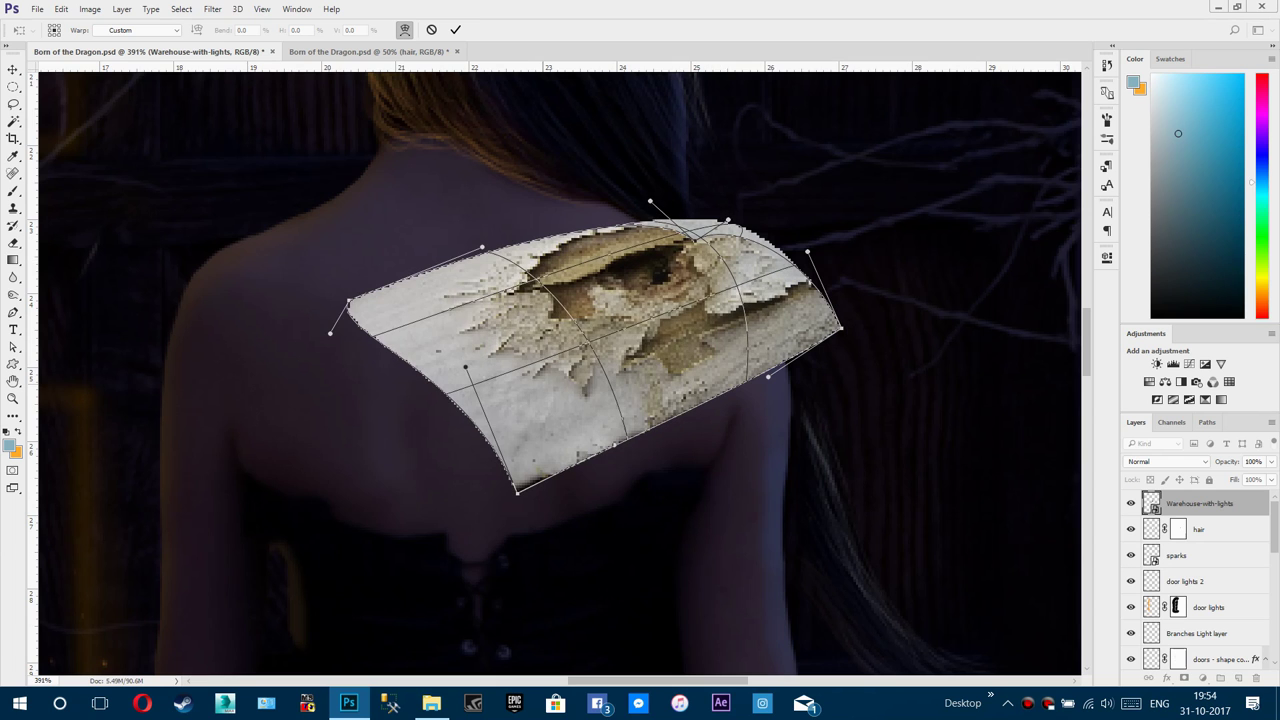
left_click_drag(517, 493, 512, 498)
left_click_drag(330, 333, 364, 327)
mouse_move(349, 301)
left_mouse_down()
mouse_move(363, 297)
mouse_move(341, 296)
left_mouse_up()
left_click_drag(357, 322, 307, 317)
left_click_drag(716, 296, 724, 314)
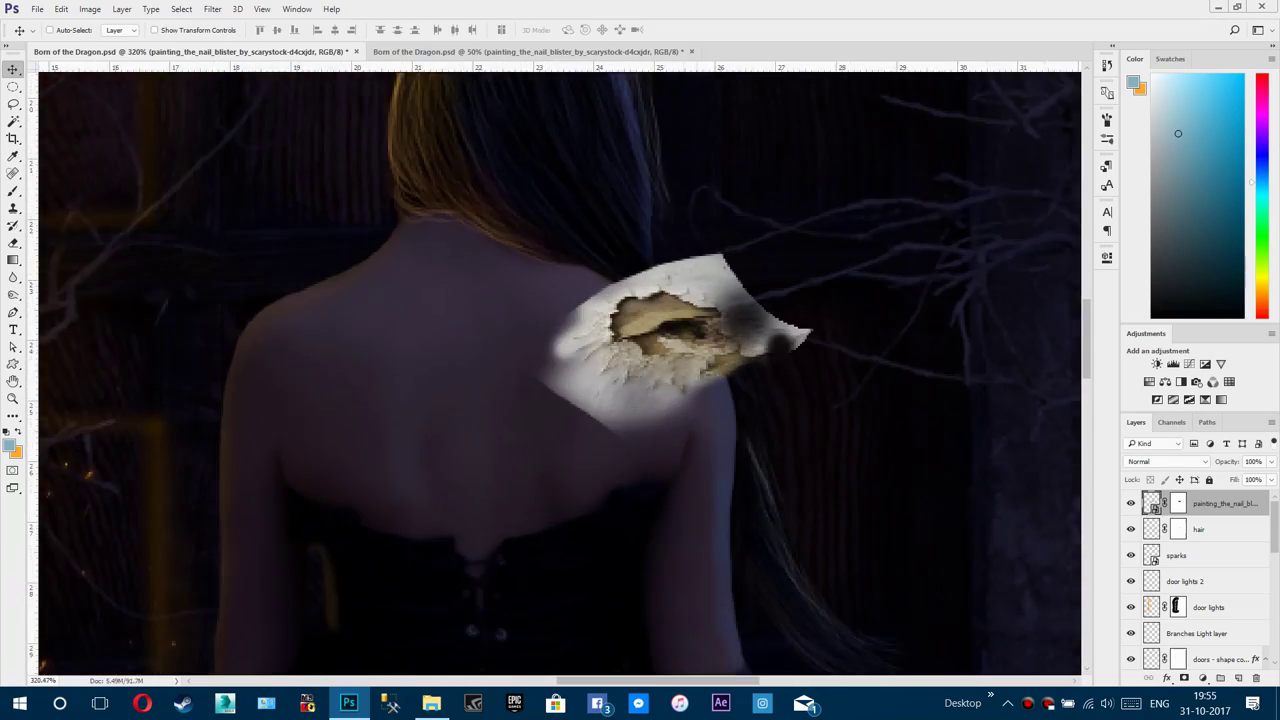
Step: Set the peeling-paint layer's blend mode to Multiply and move the texture inward so it sits on the right shoulder
scroll(677, 296, "up", 5)
scroll(740, 405, "down", 2)
scroll(835, 385, "up", 5)
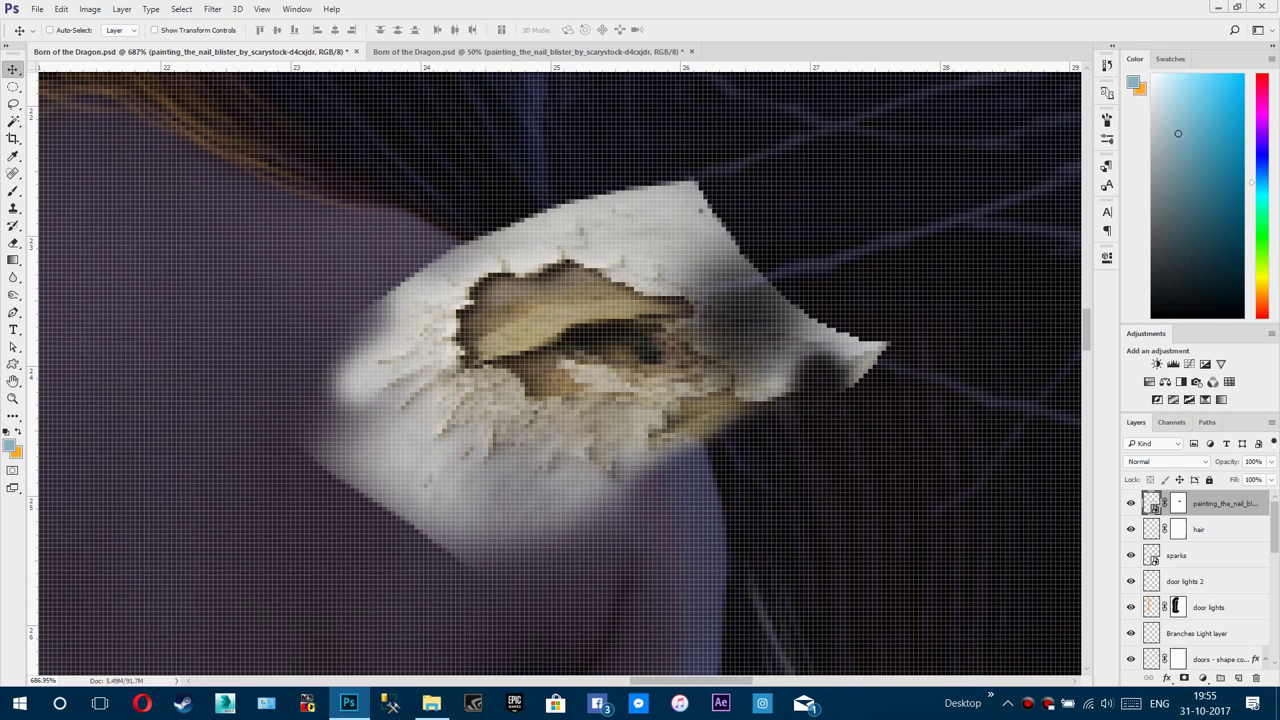
left_click(1166, 461)
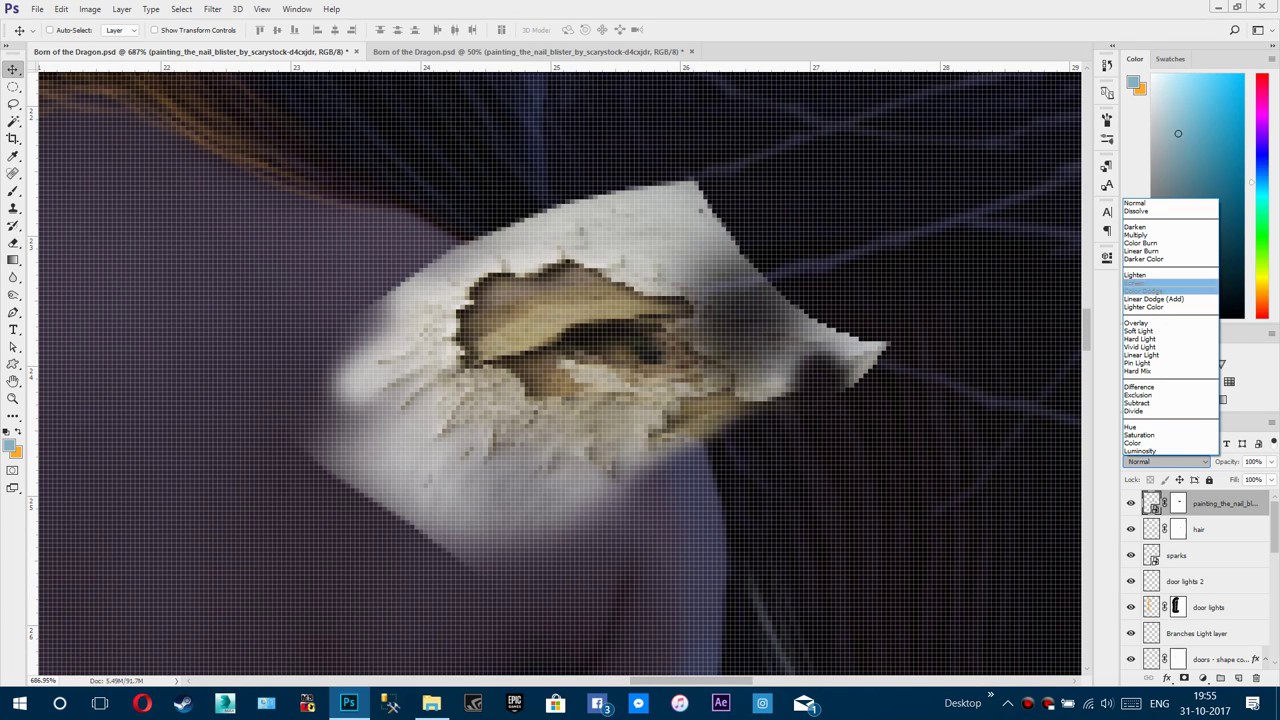
left_click(1138, 235)
left_click_drag(510, 430, 482, 369)
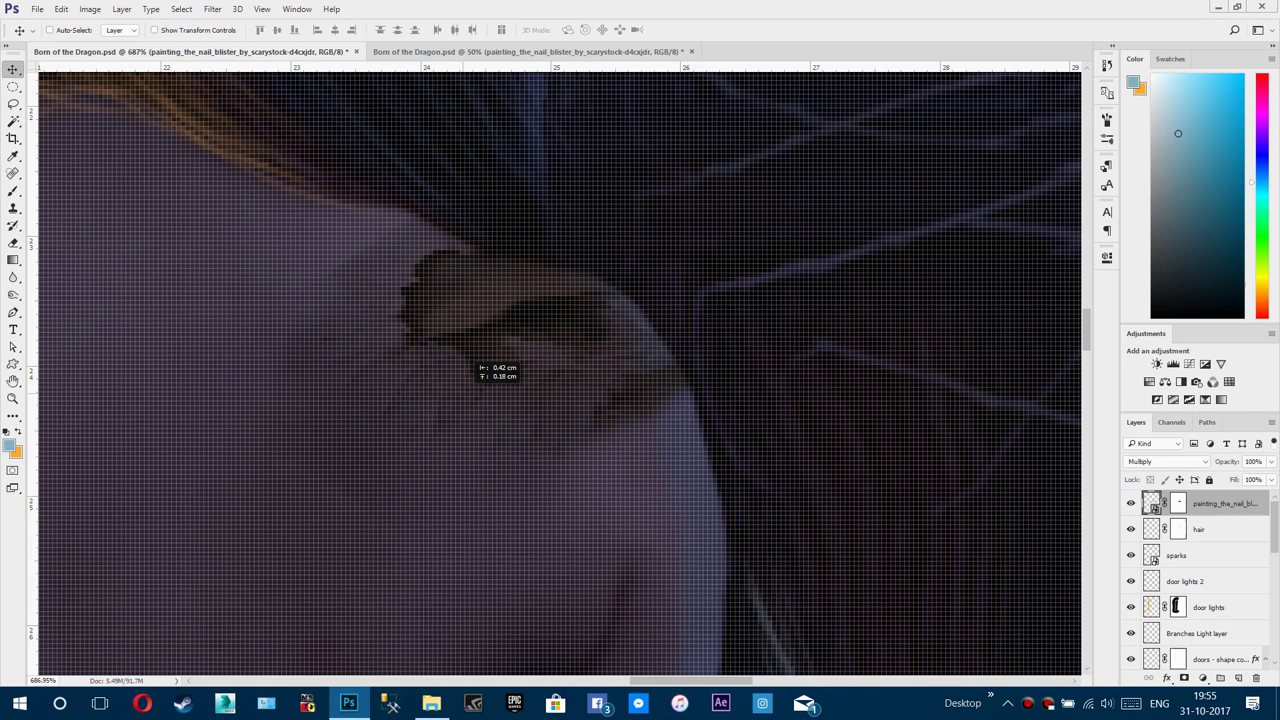
mouse_move(482, 369)
left_mouse_down()
mouse_move(491, 391)
mouse_move(469, 391)
left_mouse_up()
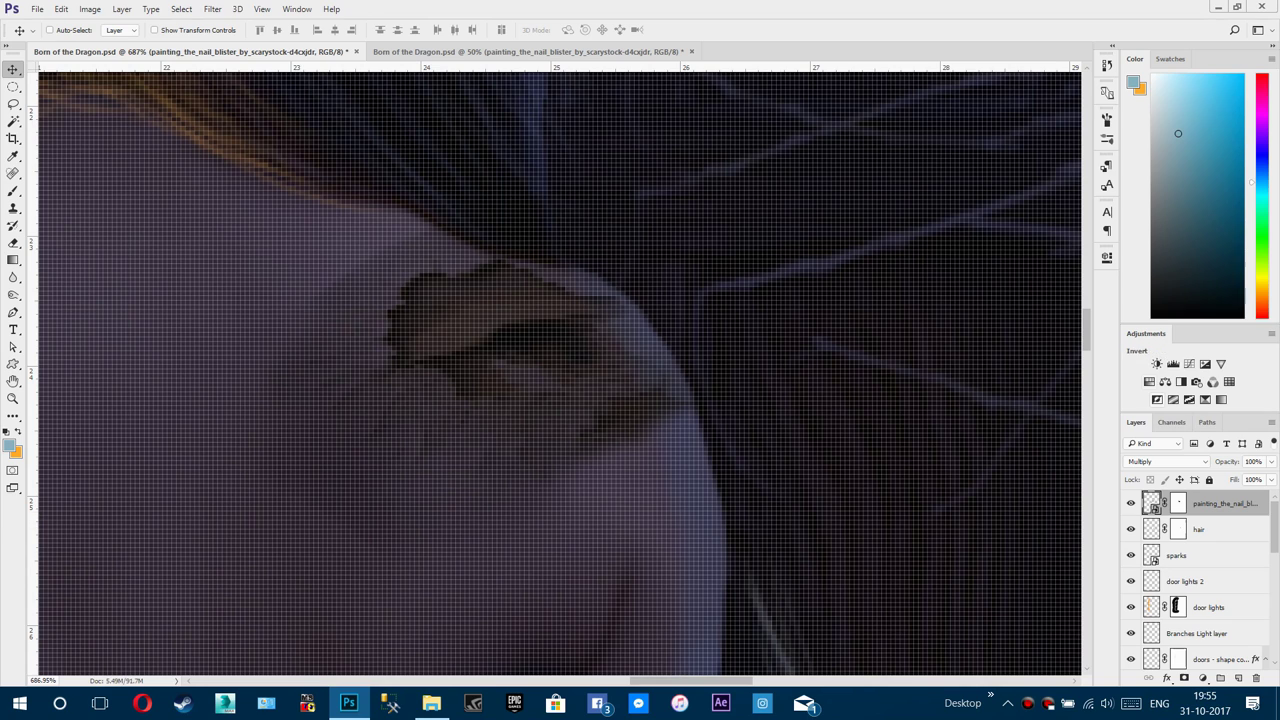
Step: Add a Hue/Saturation adjustment clipped to the peeling-paint layer with Saturation at -100
left_click(1149, 382)
left_click(1157, 364)
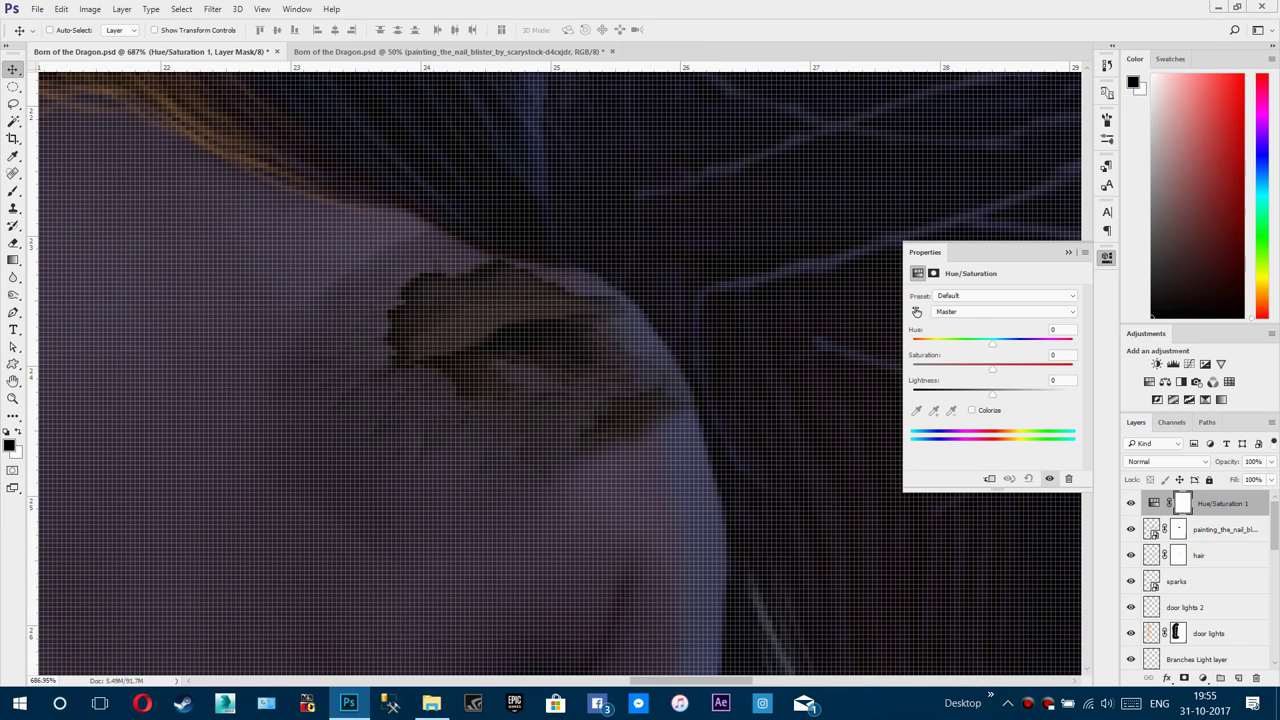
left_click(989, 478)
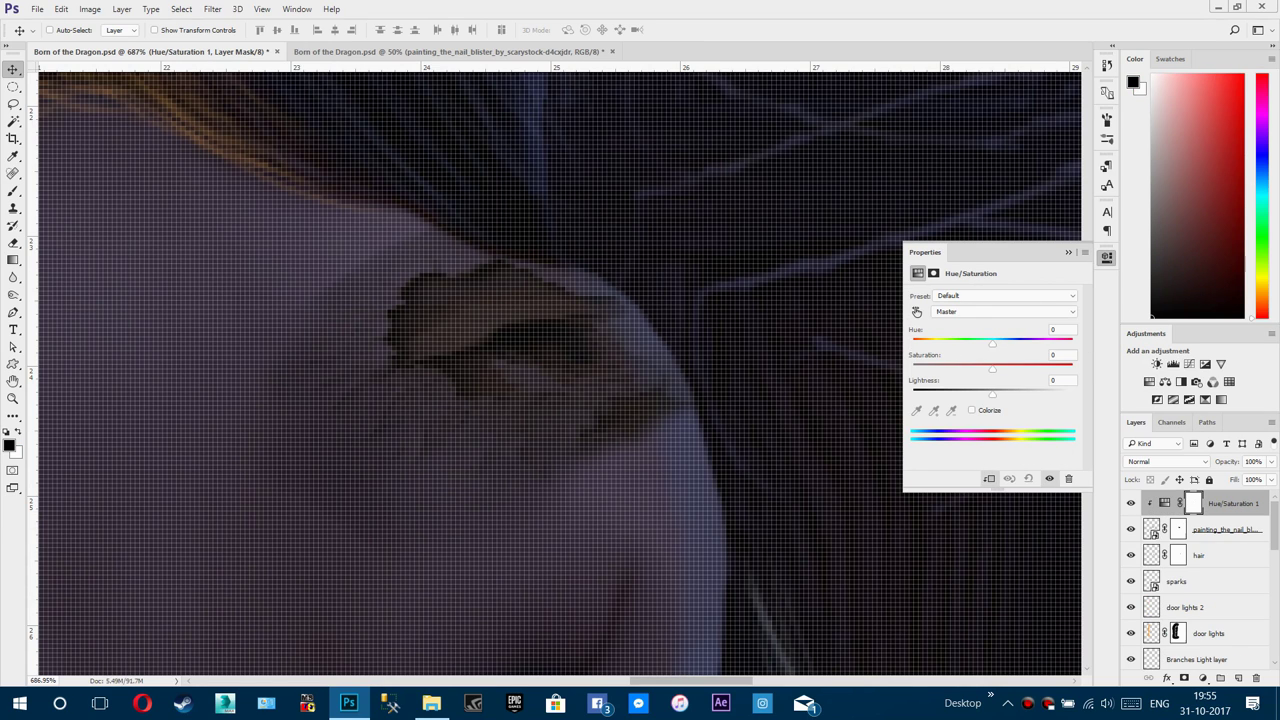
left_click_drag(992, 369, 912, 369)
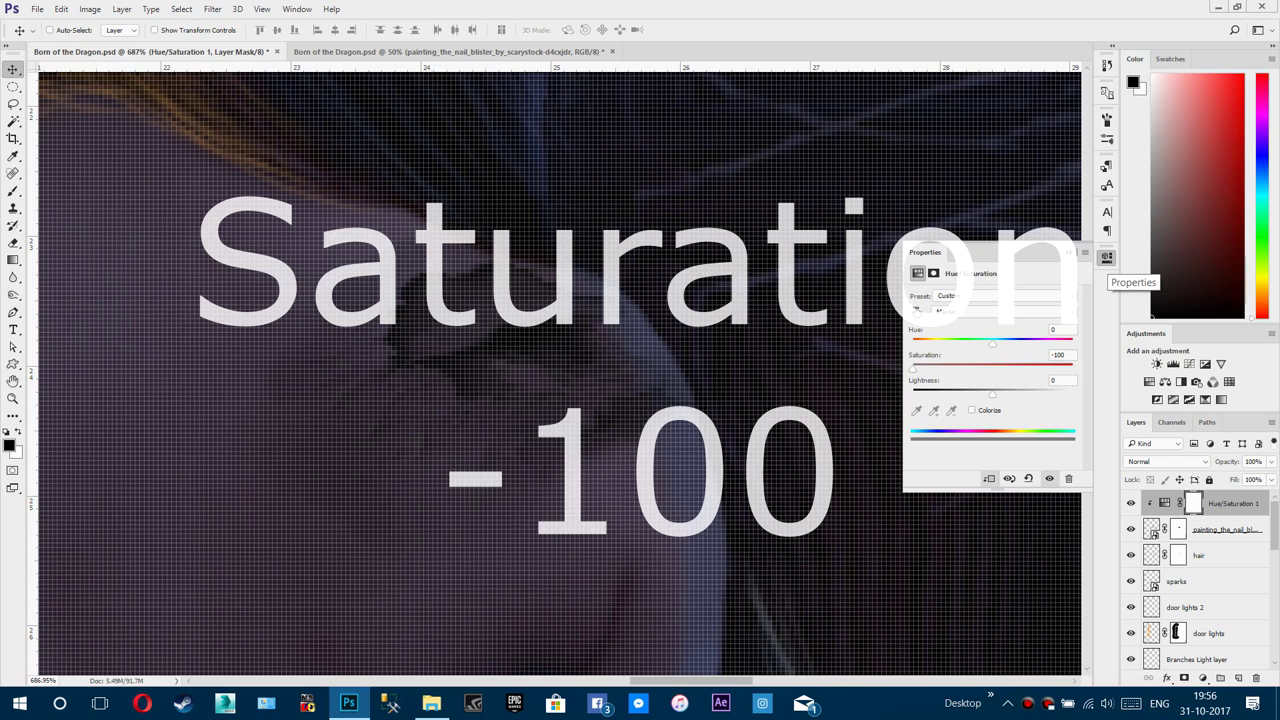
left_click(1106, 257)
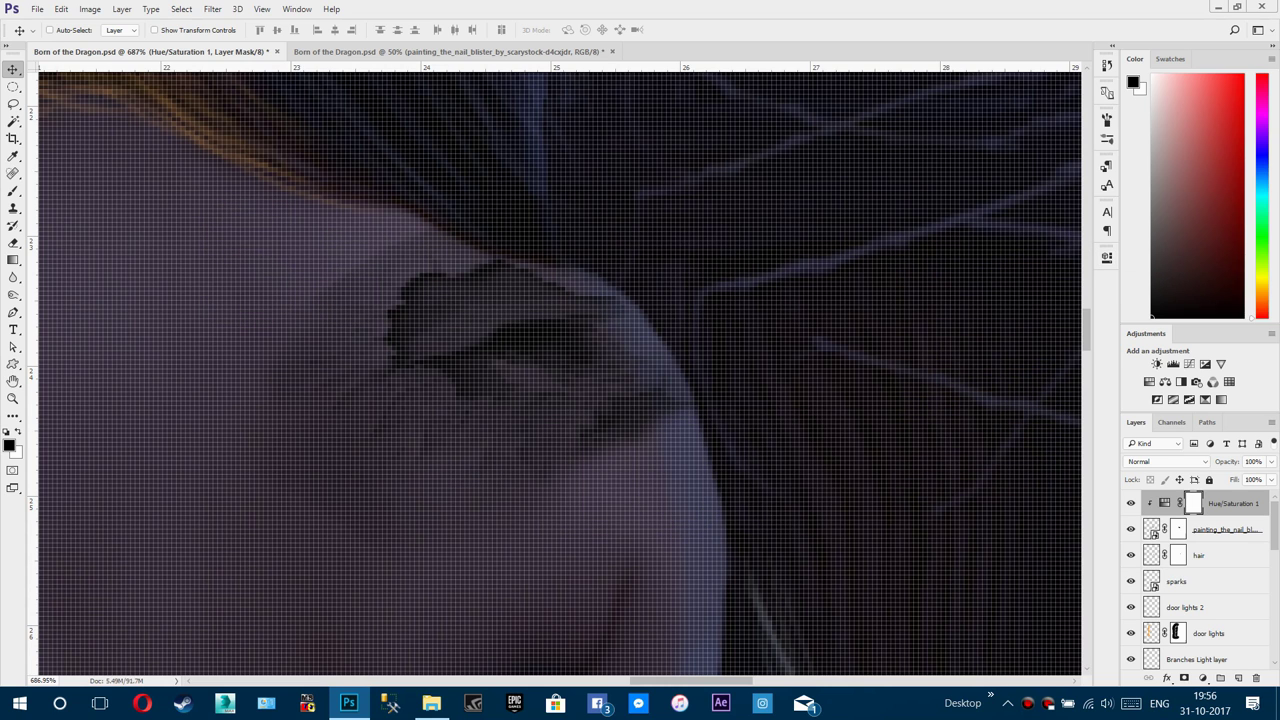
Step: Add a clipped Brightness/Contrast adjustment above Hue/Saturation with Brightness -38 and Contrast 100
left_click(1157, 364)
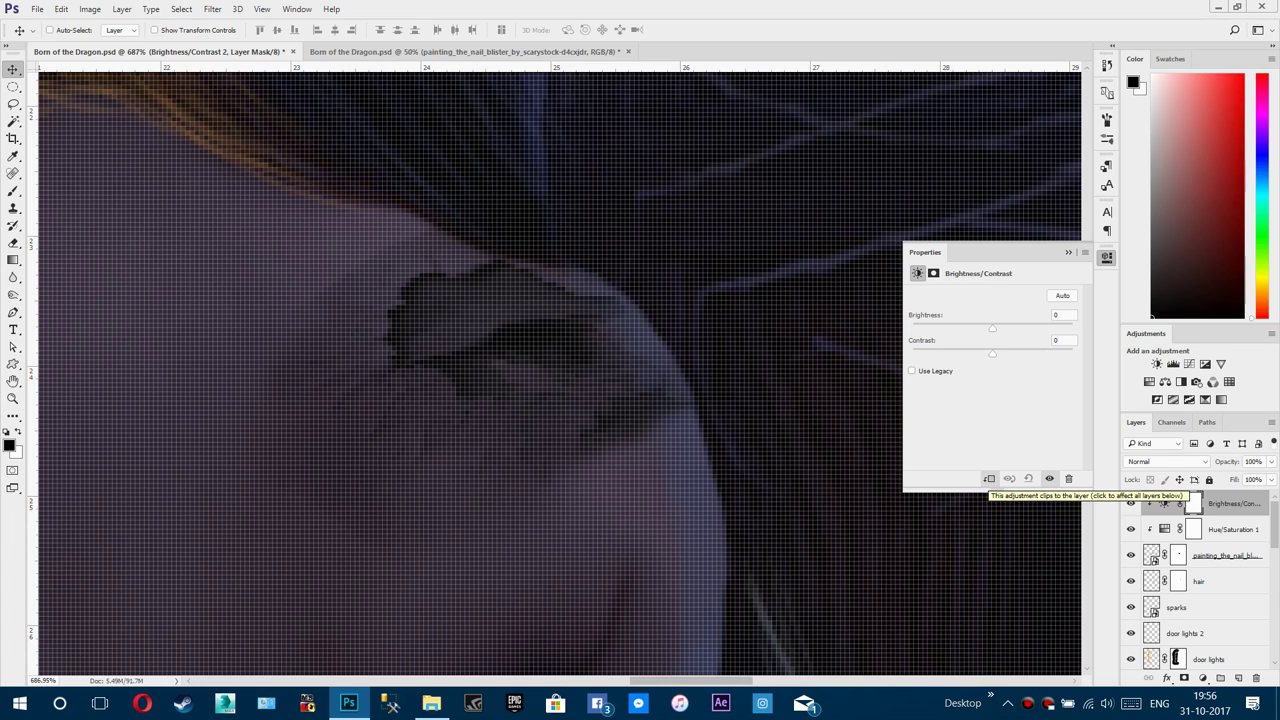
left_click(1060, 315)
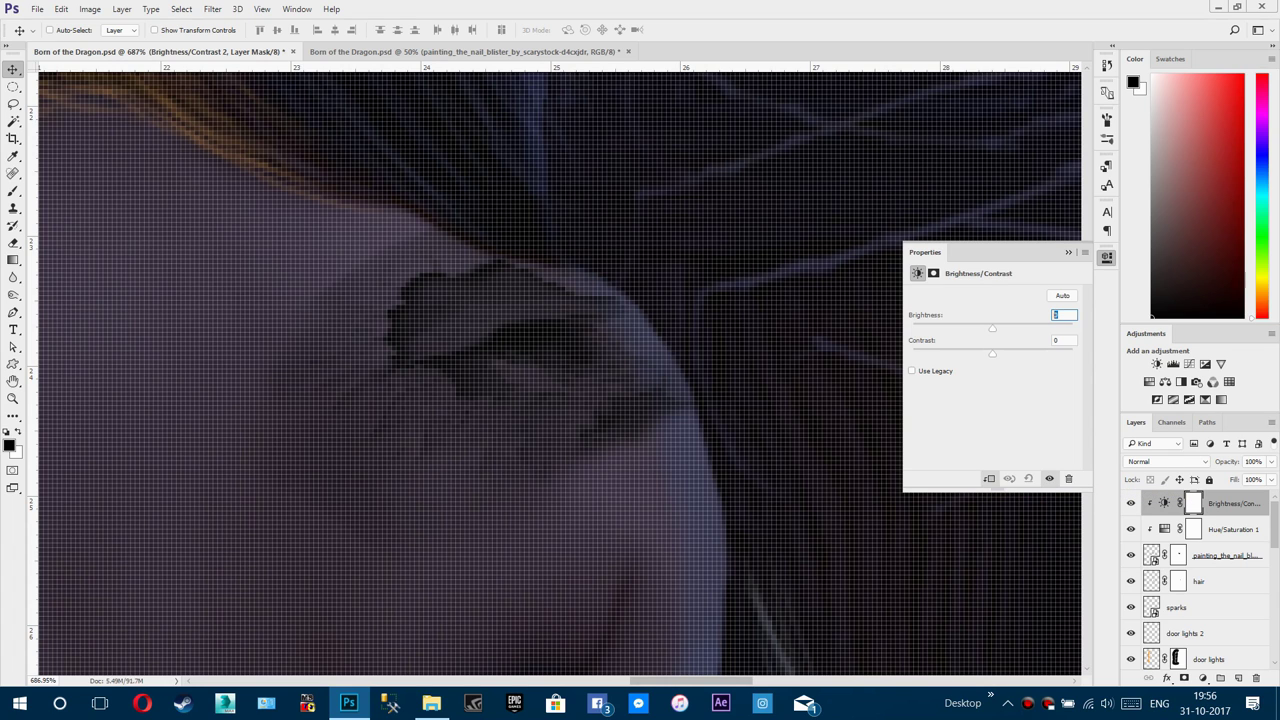
type("-38")
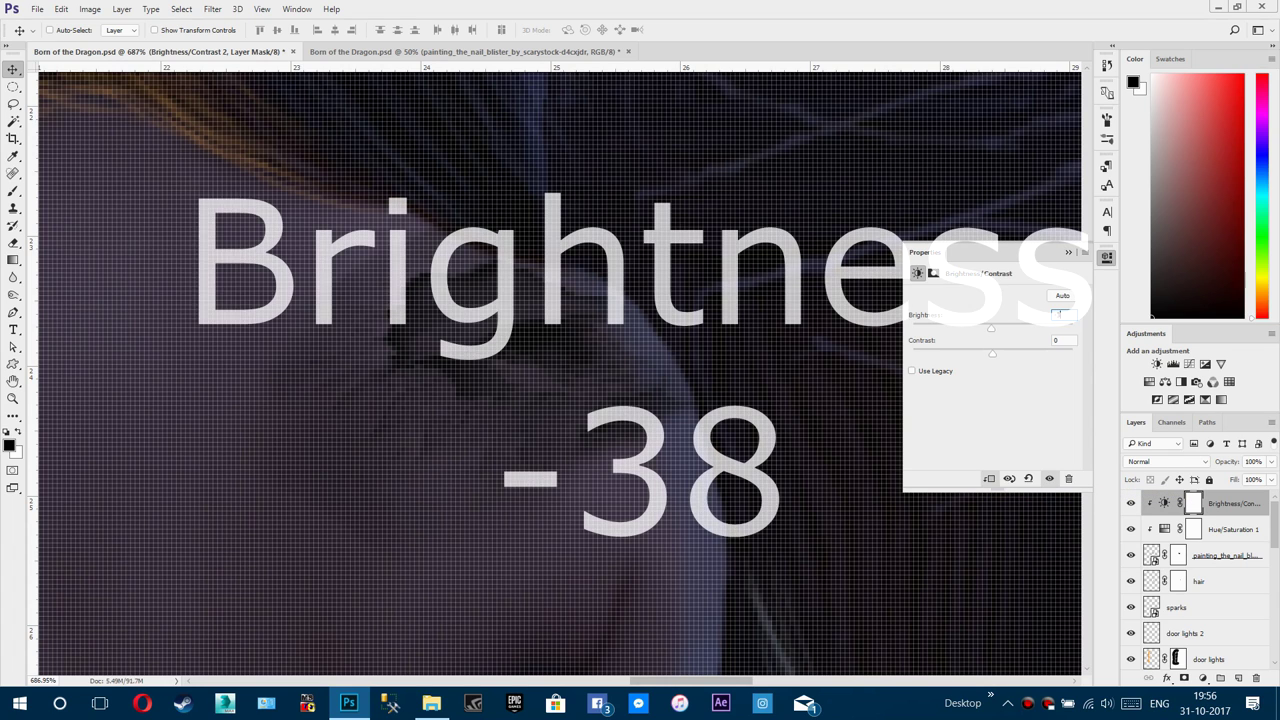
key("Tab")
type("100")
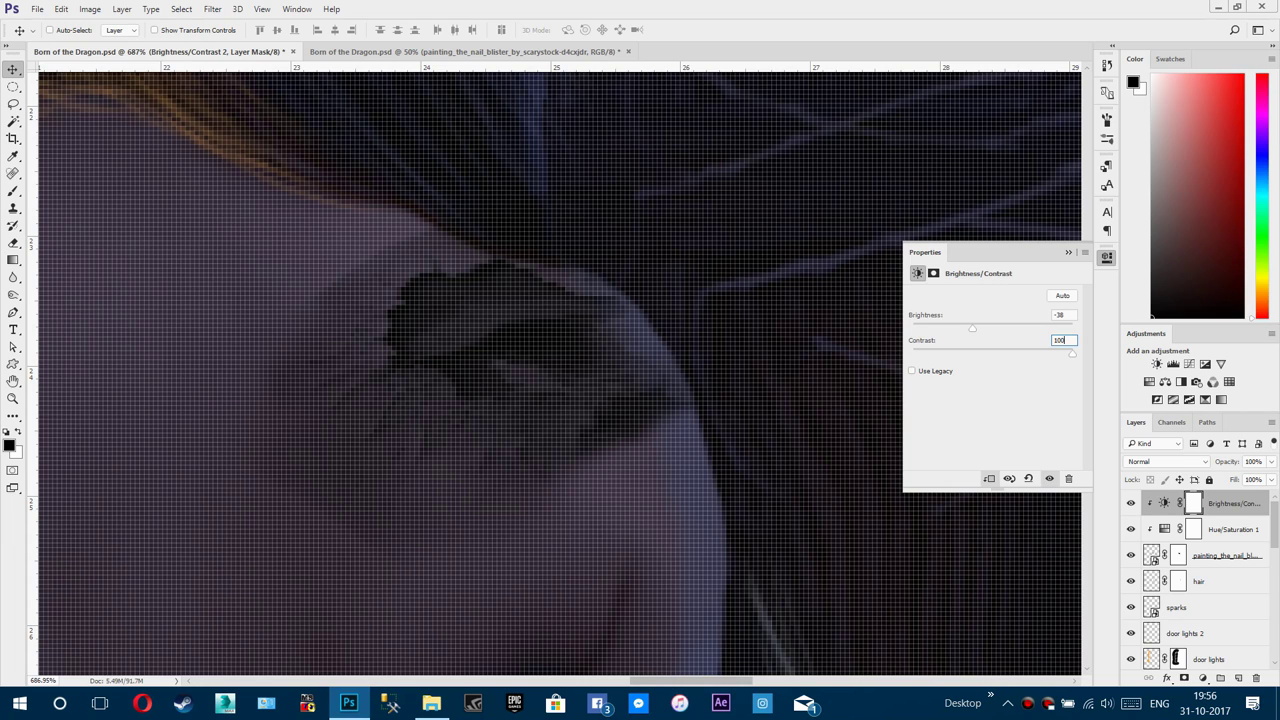
key("Return")
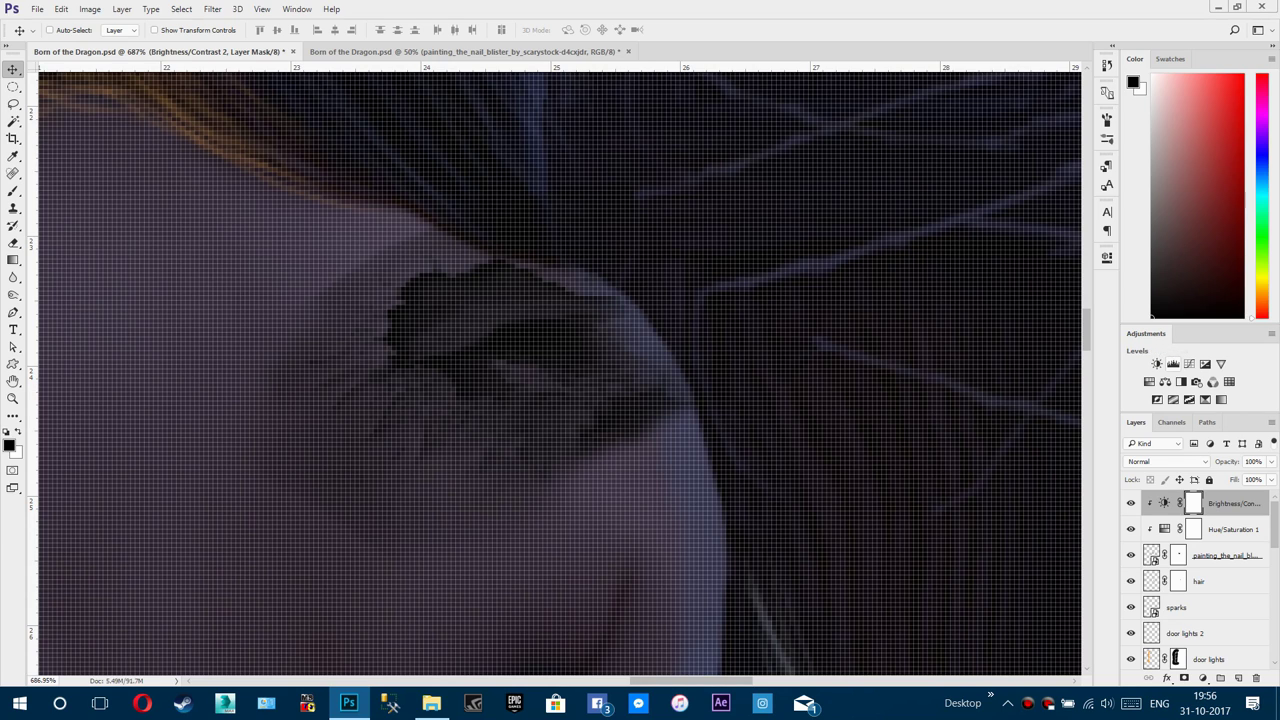
Step: Add a second clipped Brightness/Contrast adjustment with Brightness 71 and Contrast 100
left_click(1157, 364)
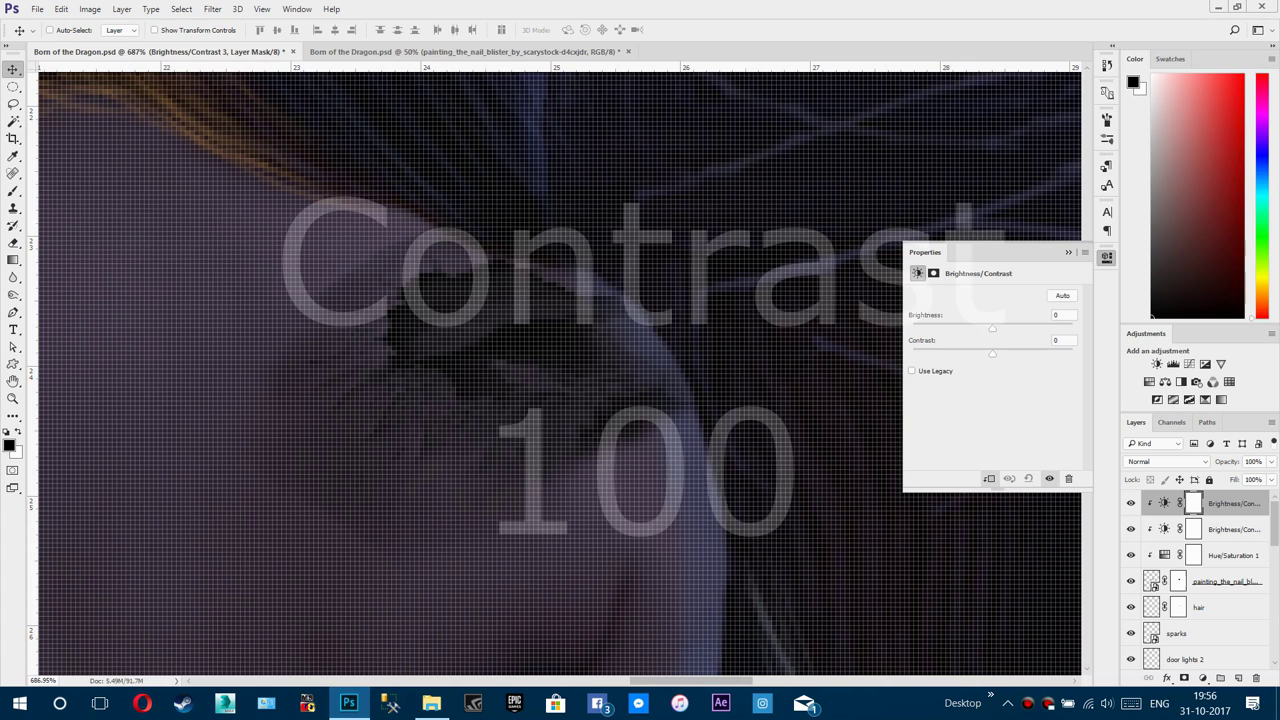
left_click_drag(992, 353, 1072, 353)
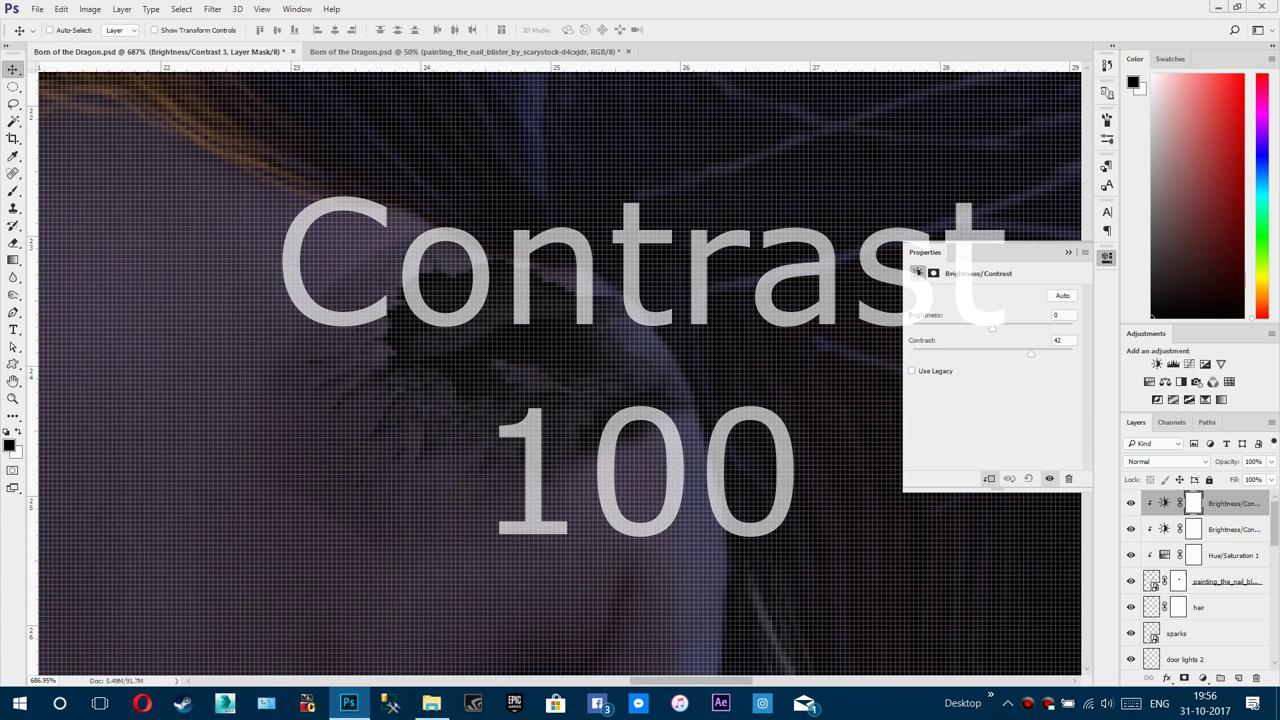
left_click_drag(992, 328, 1037, 328)
left_click(1058, 315)
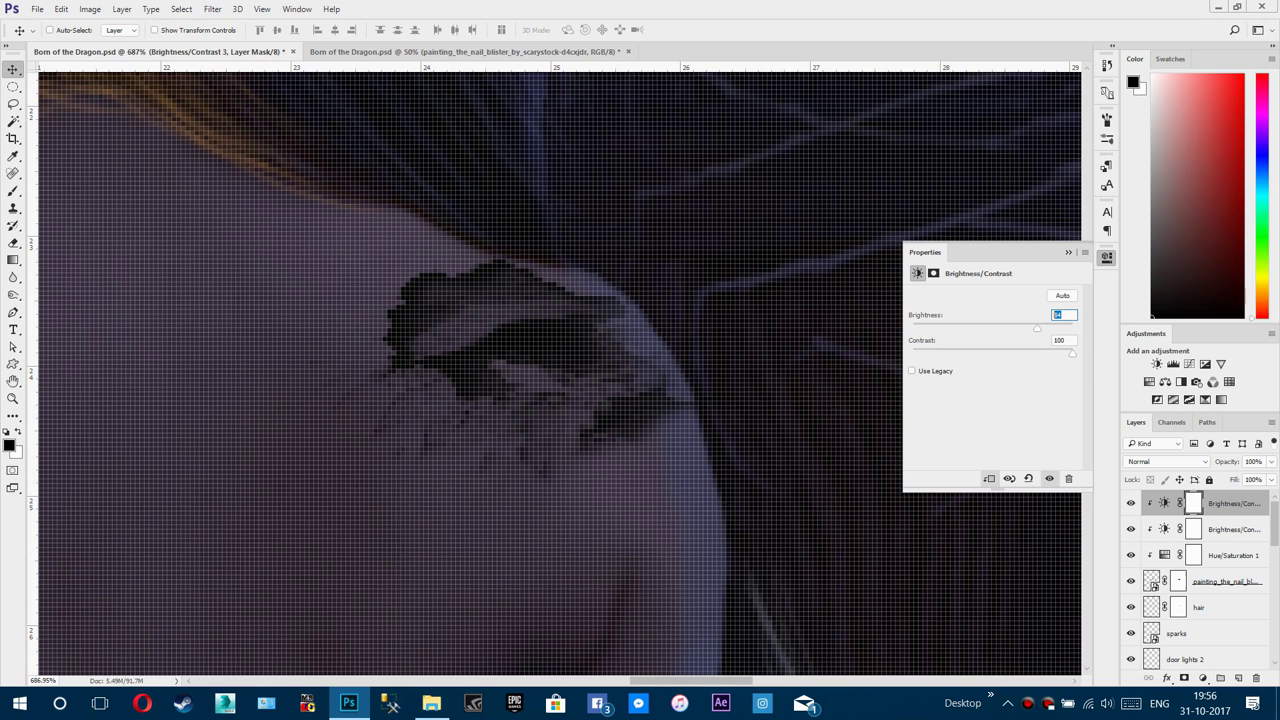
type("71")
left_click(1068, 252)
Step: Select the peeling-paint layer's mask and enlarge the Brush to 25 px for refining the texture's edges on the shoulder
scroll(657, 348, "down", 8)
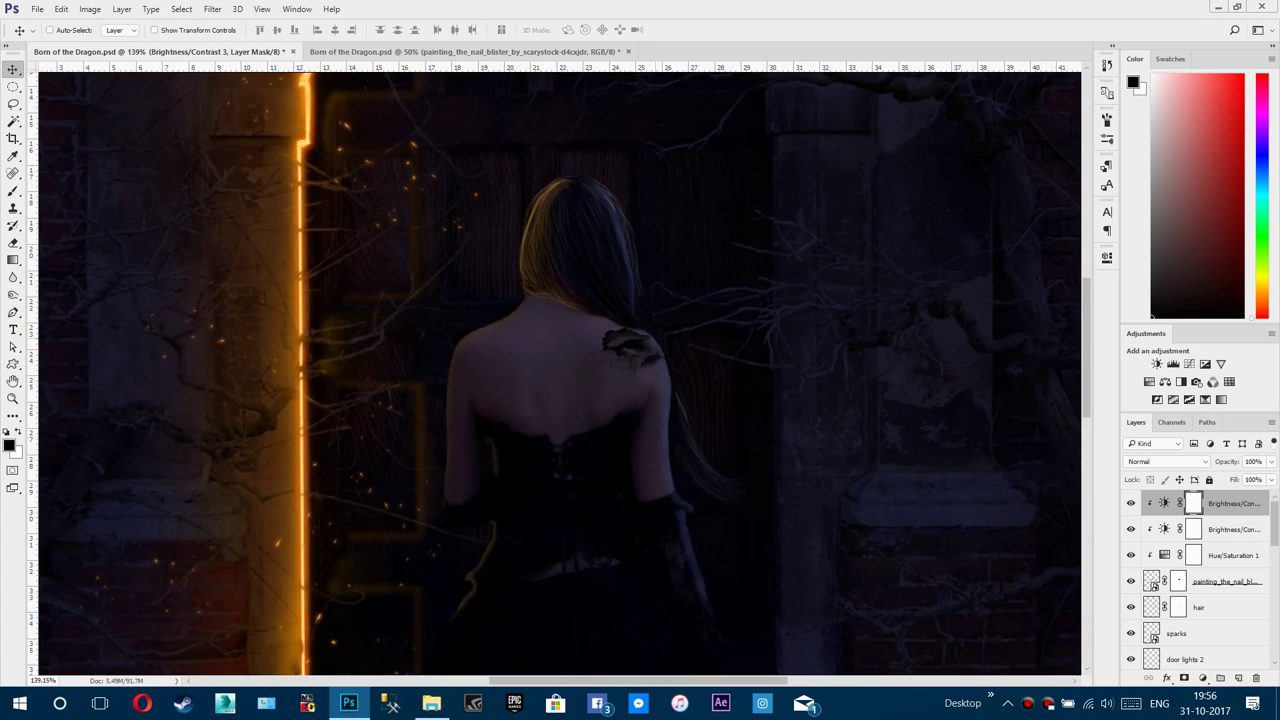
scroll(620, 350, "up", 5)
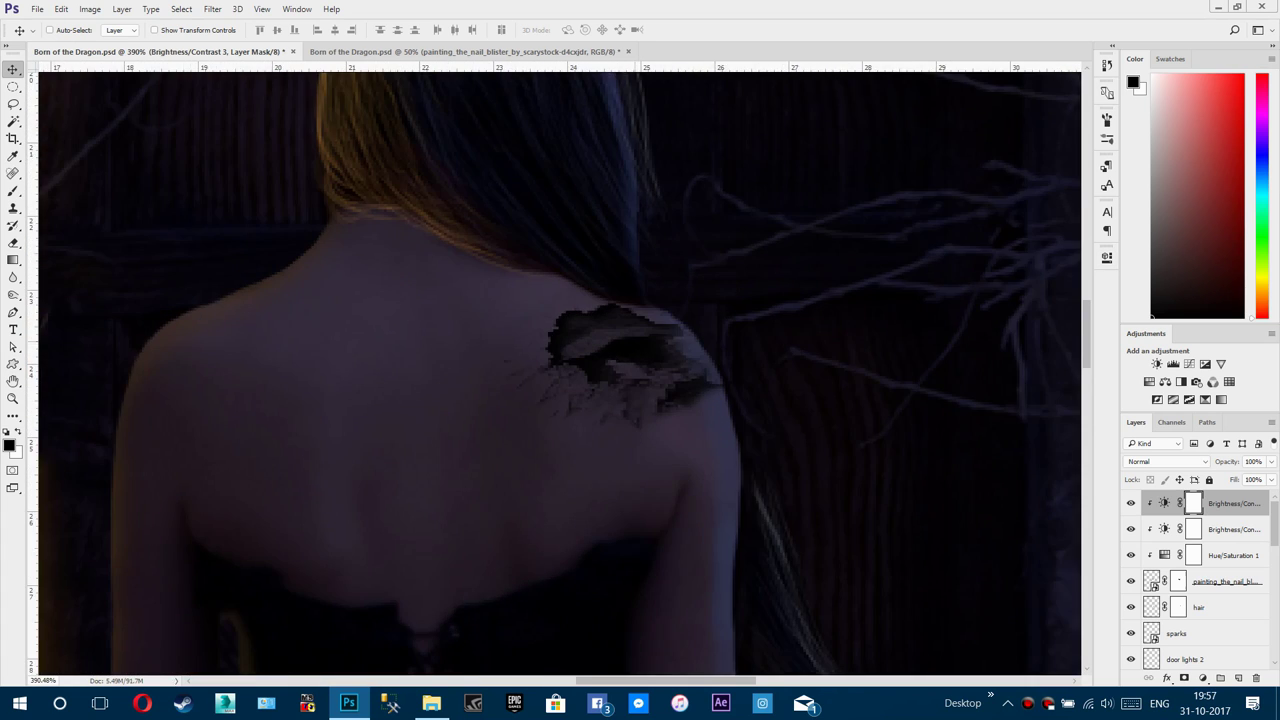
scroll(620, 350, "up", 1)
left_click(1179, 581)
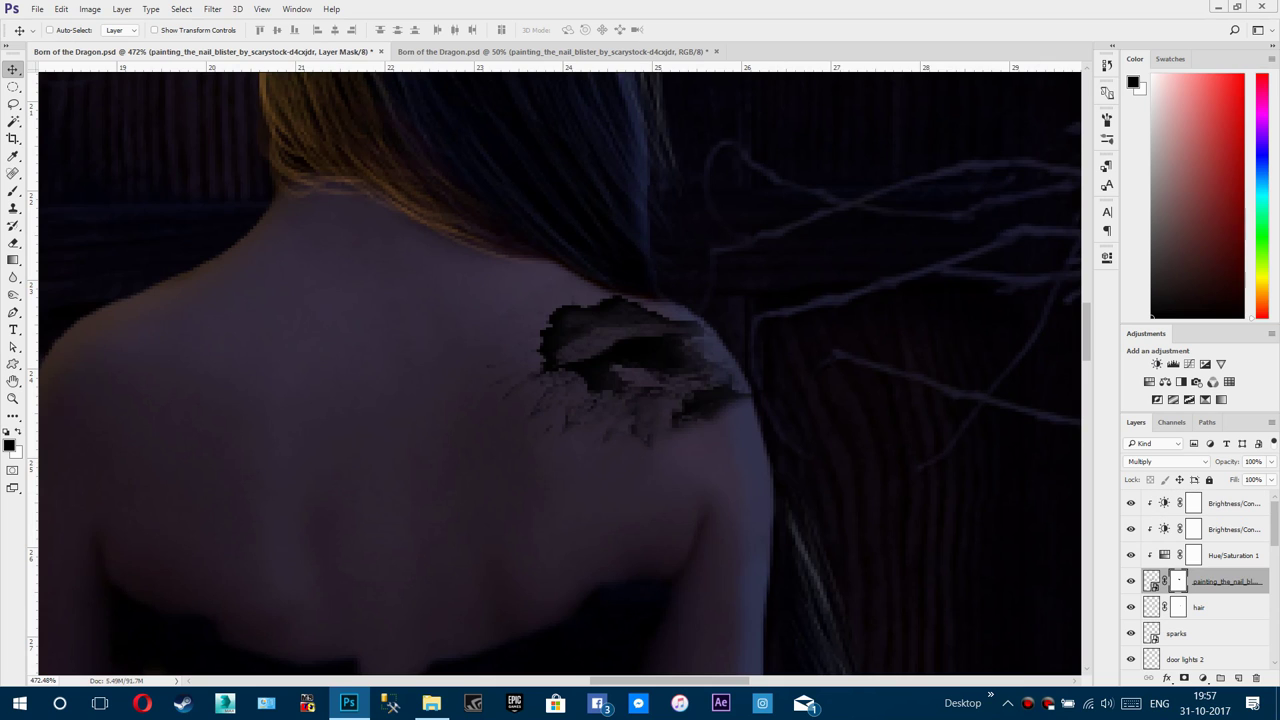
key("b")
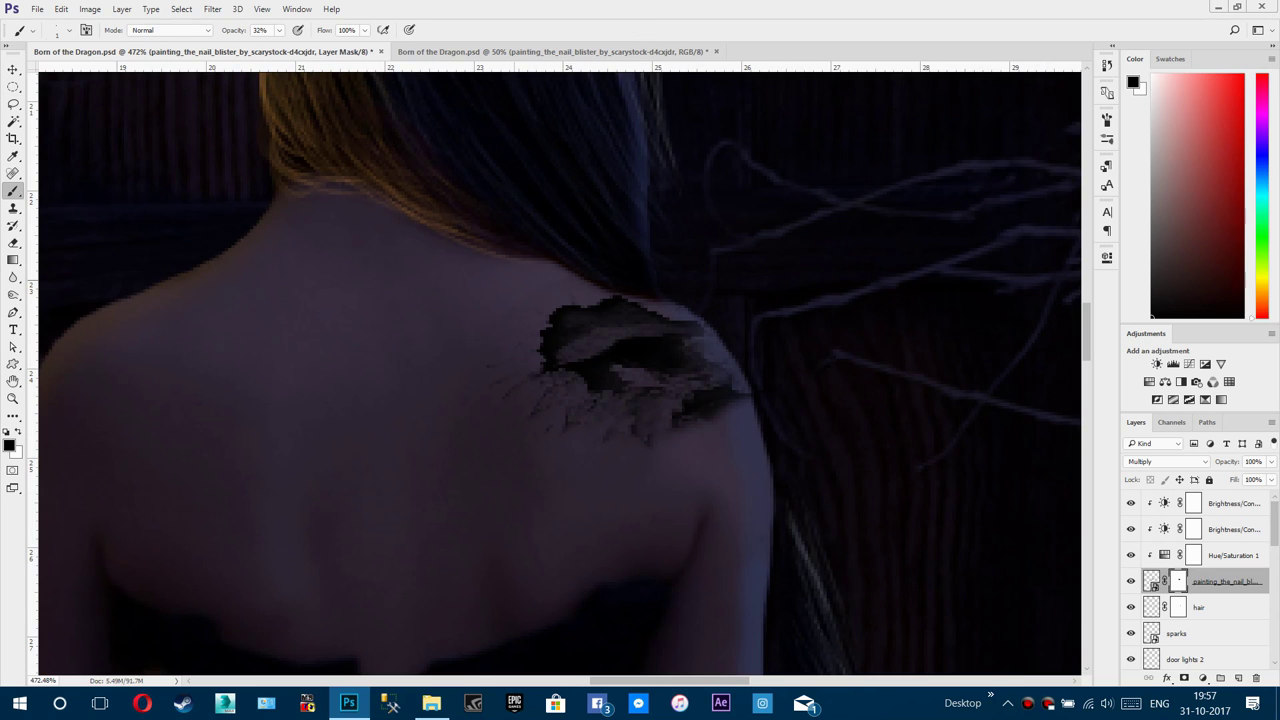
key("bracketright")
key("bracketright")
key("bracketright")
key("bracketright")
key("bracketright")
key("bracketright")
key("bracketright")
key("bracketright")
scroll(480, 425, "up", 6)
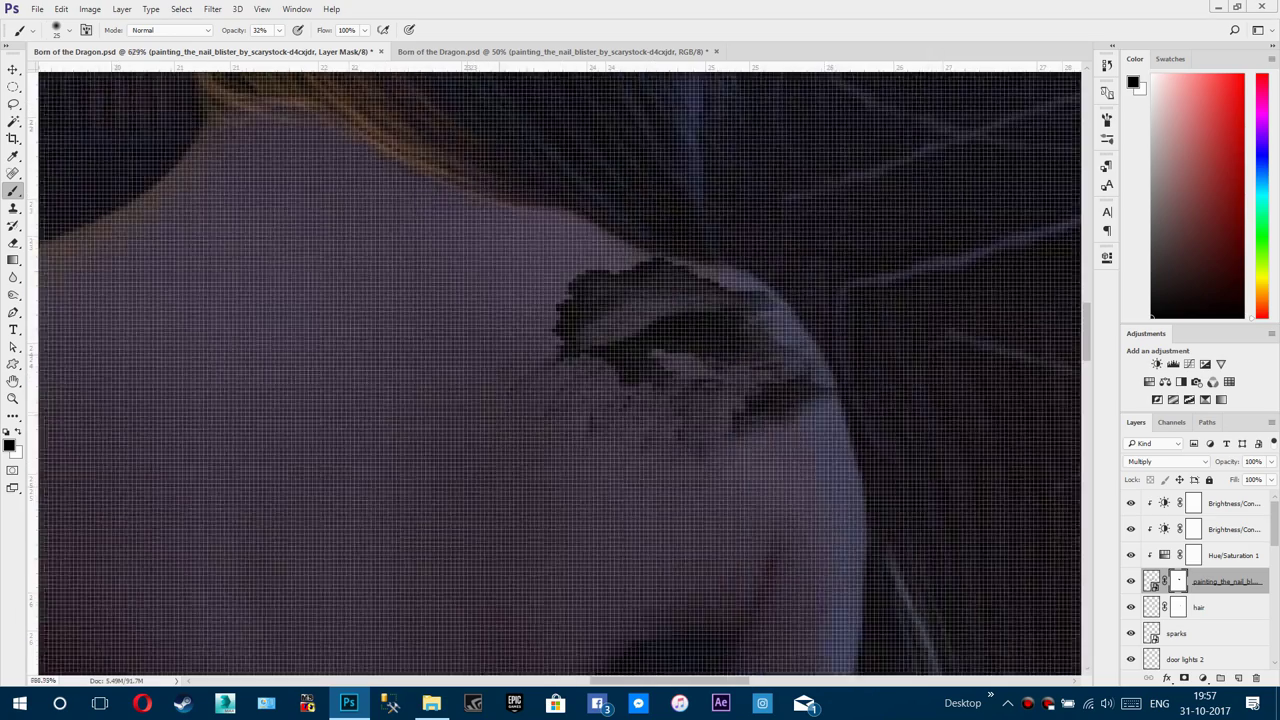
scroll(450, 430, "down", 8)
scroll(600, 370, "down", 4)
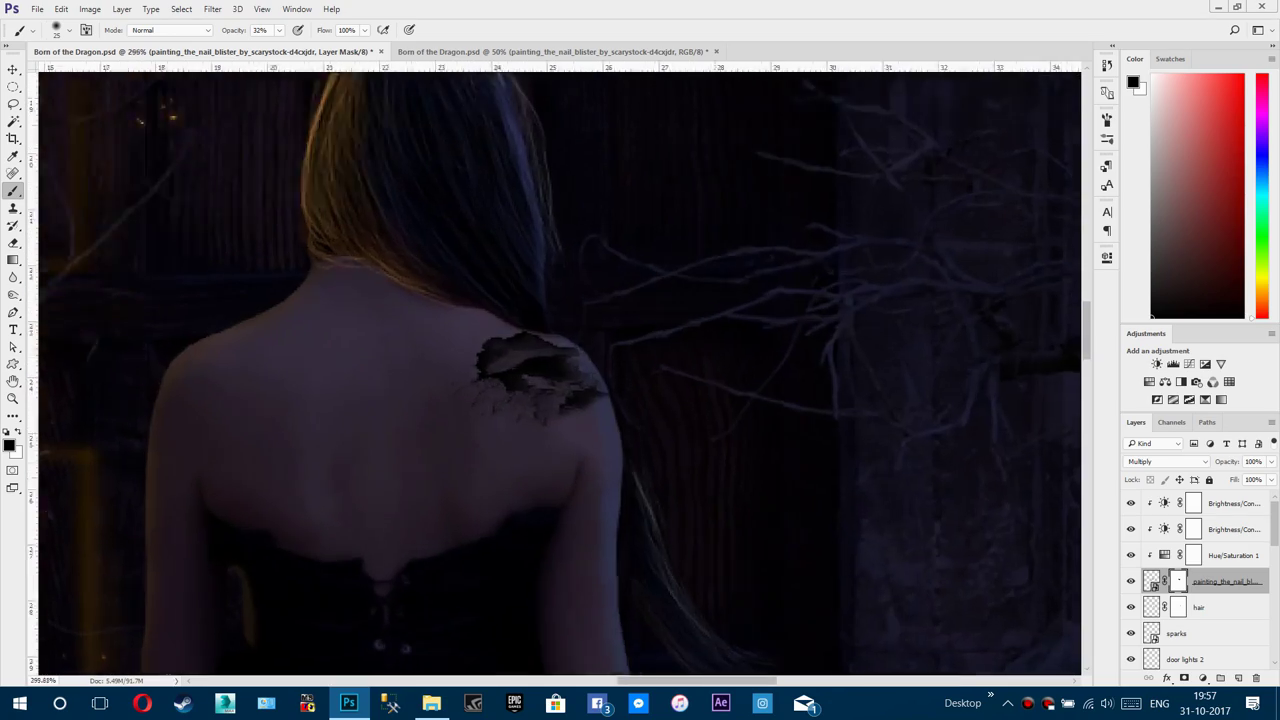
scroll(600, 370, "up", 2)
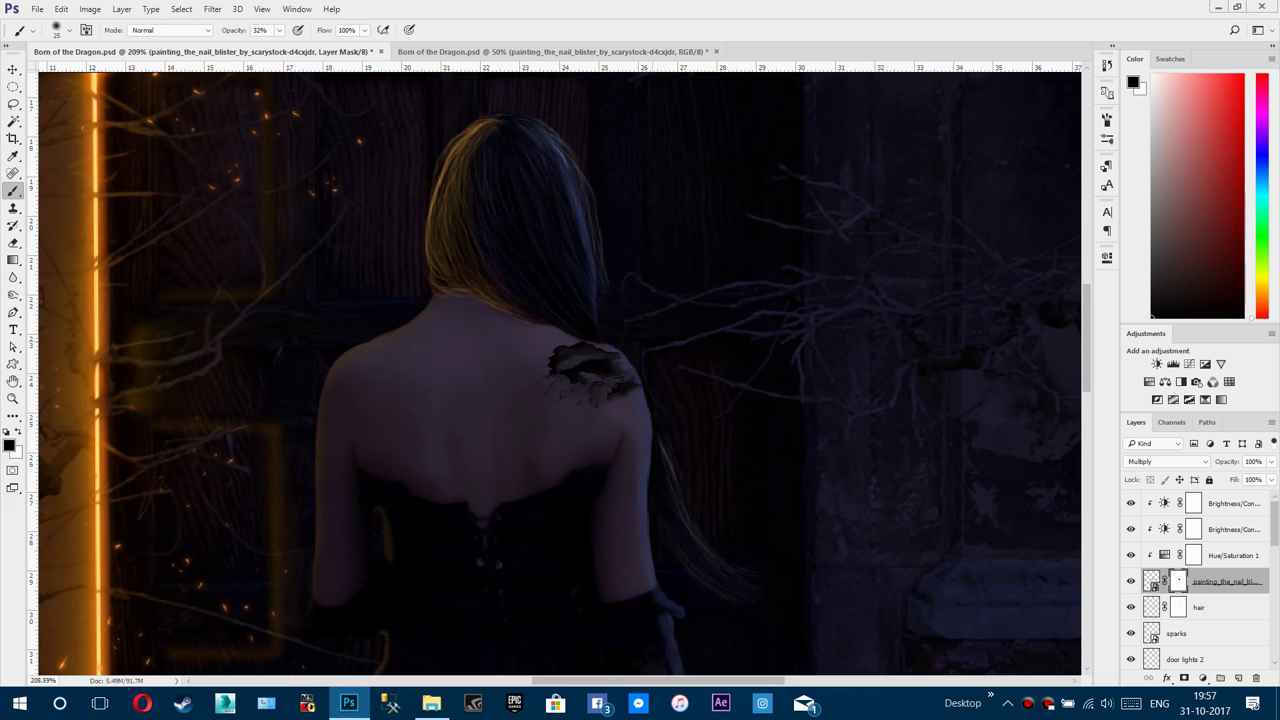
scroll(648, 339, "up", 2)
Step: Place the Lill-Adragon1 image from the dragonpack1 folder above the topmost Brightness/Contrast adjustment
left_click(1232, 503)
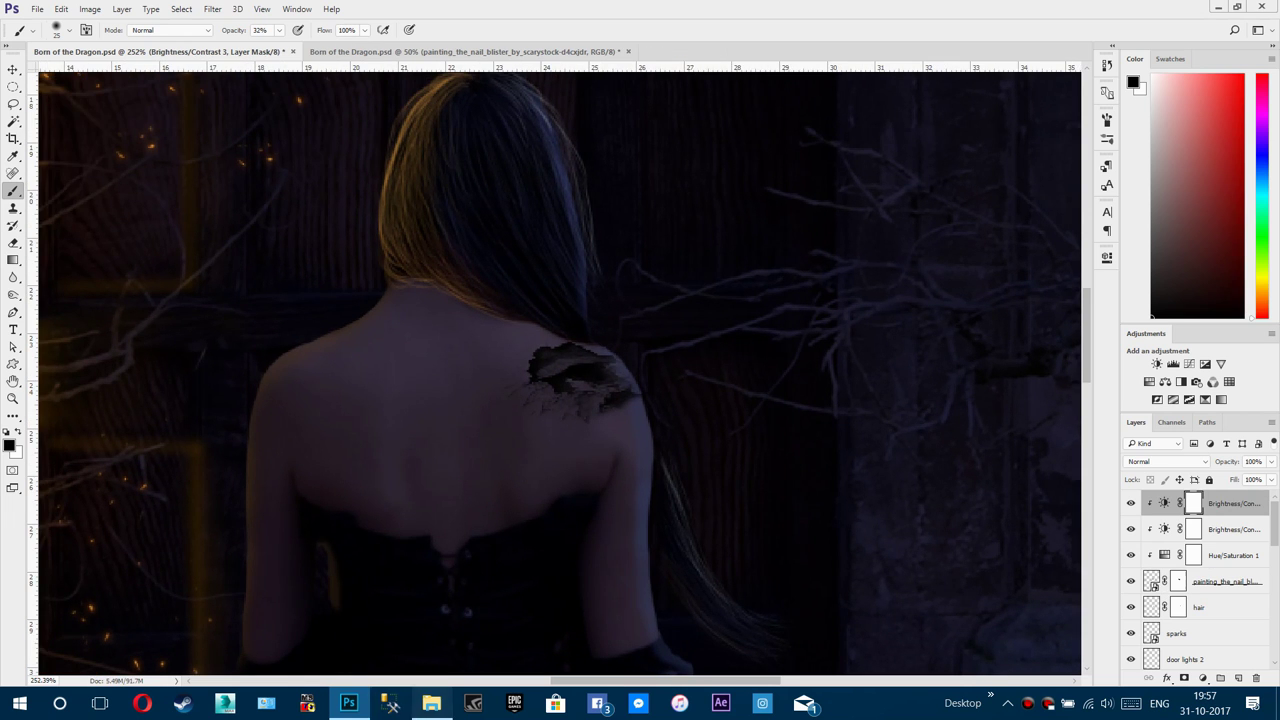
left_click(431, 703)
double_click(262, 180)
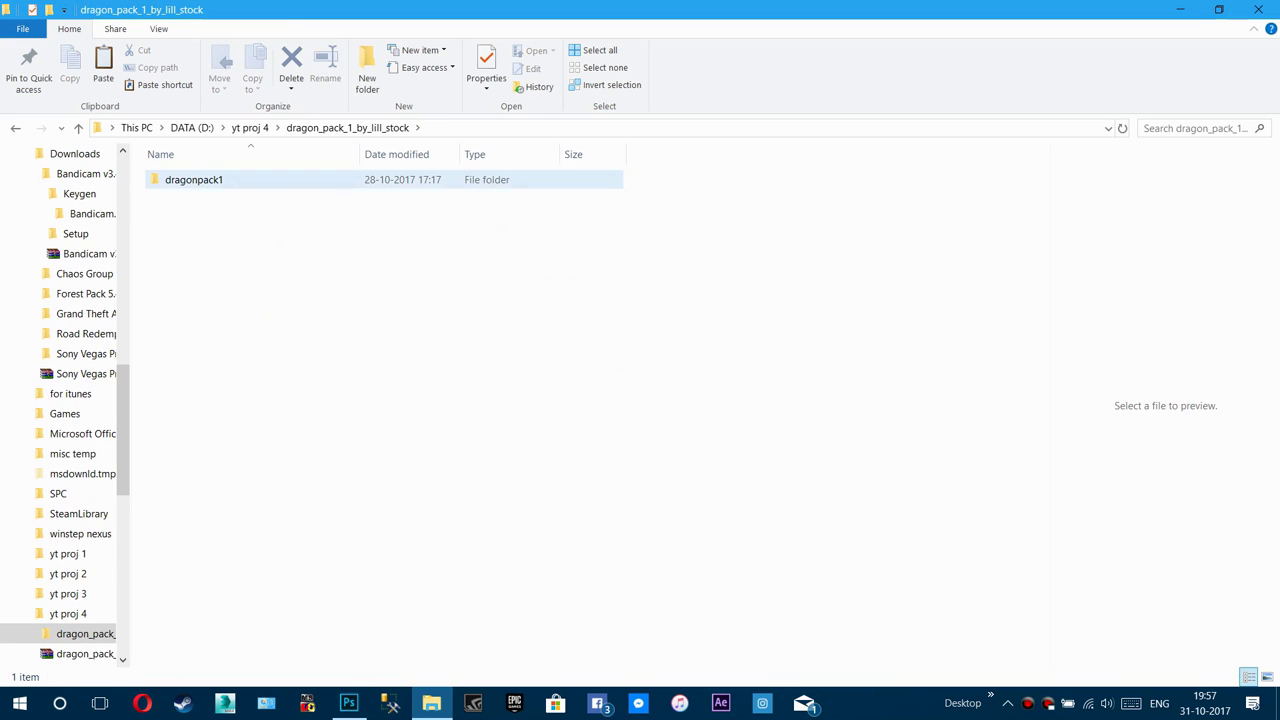
double_click(262, 180)
left_click_drag(185, 195, 349, 600)
Step: Scale the dragon to 13.76% width and 13.66% height, rotate it 39.34° and position it over the dark patch on the right shoulder
scroll(594, 358, "down", 8)
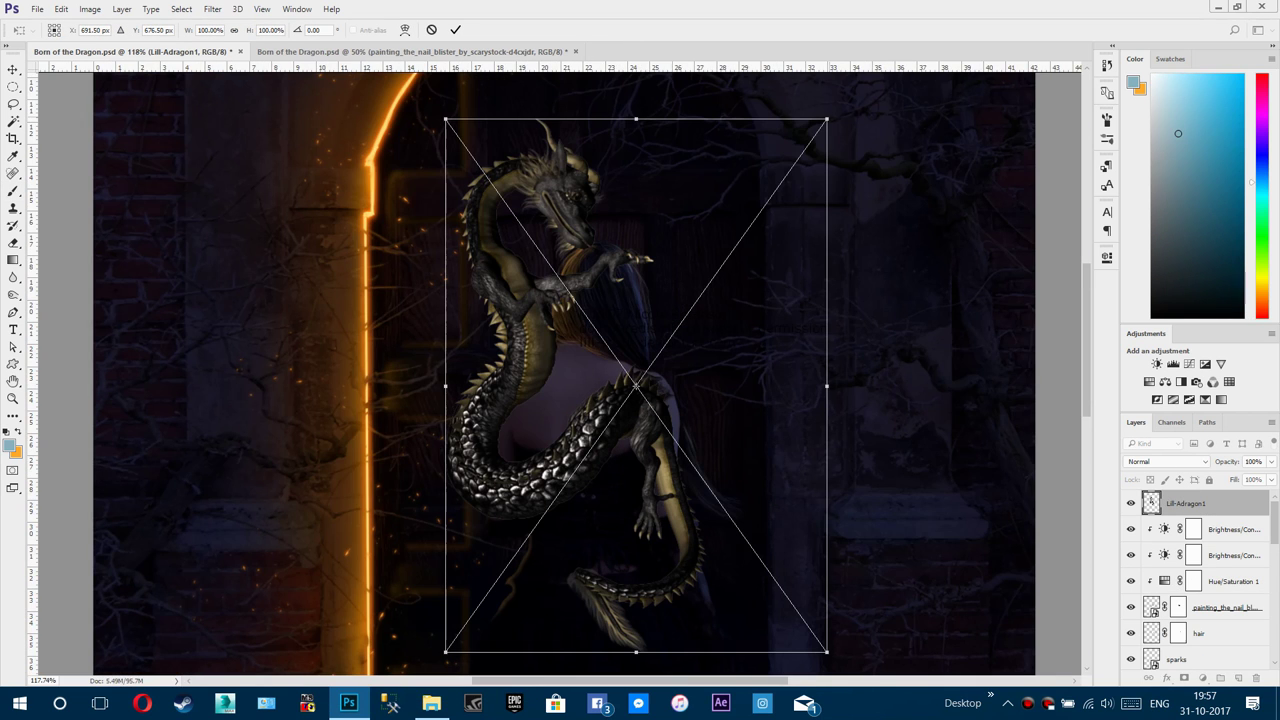
left_click_drag(827, 119, 662, 350)
scroll(629, 397, "up", 13)
scroll(651, 360, "up", 3)
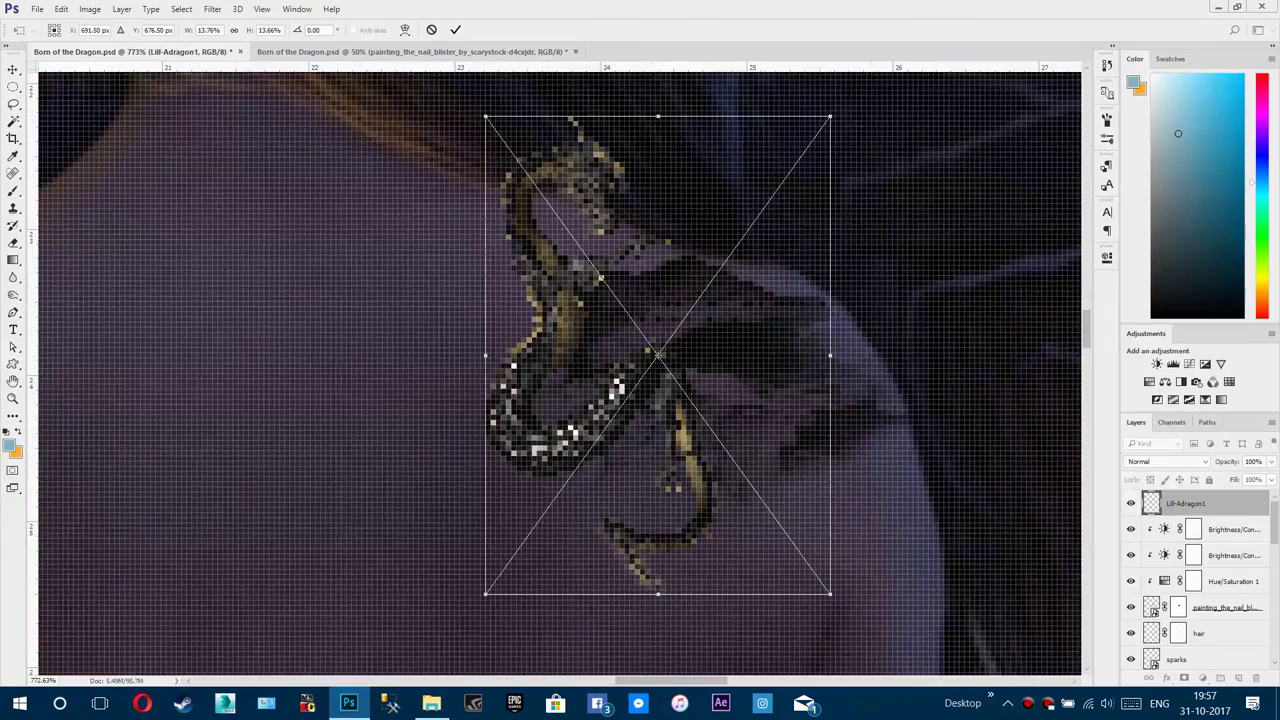
left_click_drag(848, 102, 965, 278)
left_click_drag(735, 287, 892, 331)
left_click_drag(743, 347, 754, 350)
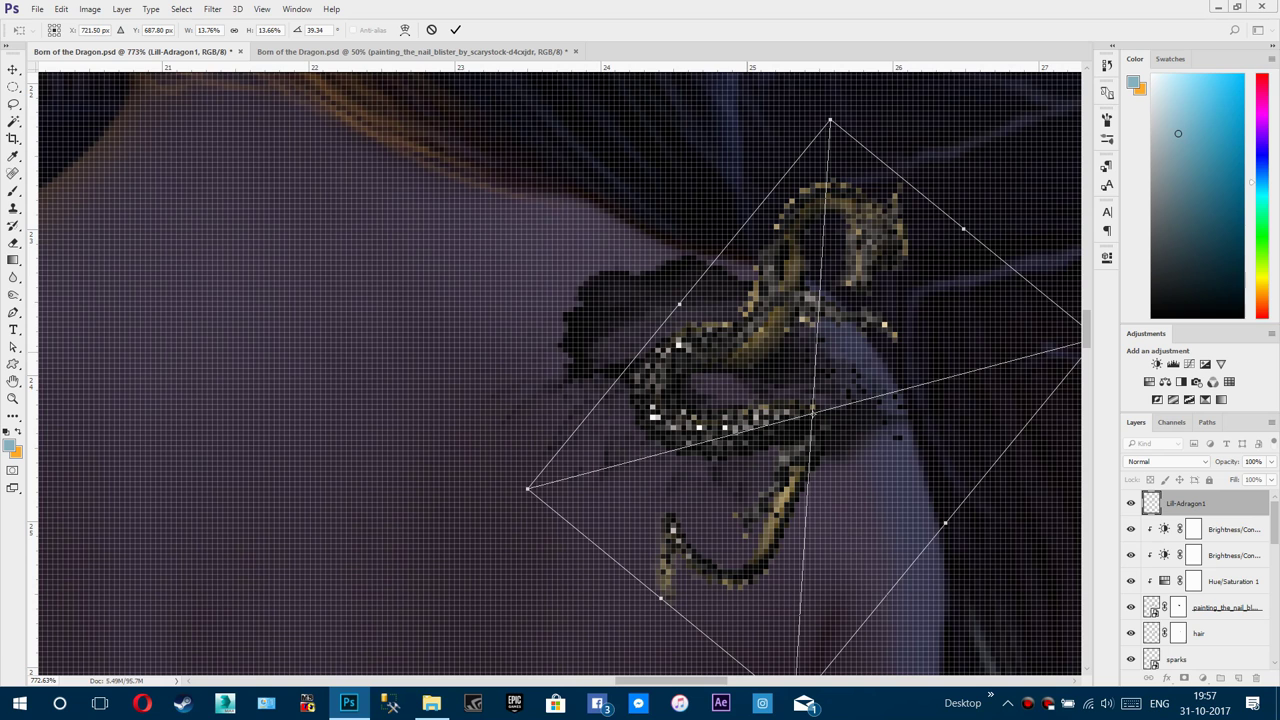
key("Return")
Step: Add a layer mask to the dragon and paint out its tail and lower body in black at 100% brush opacity
key("b")
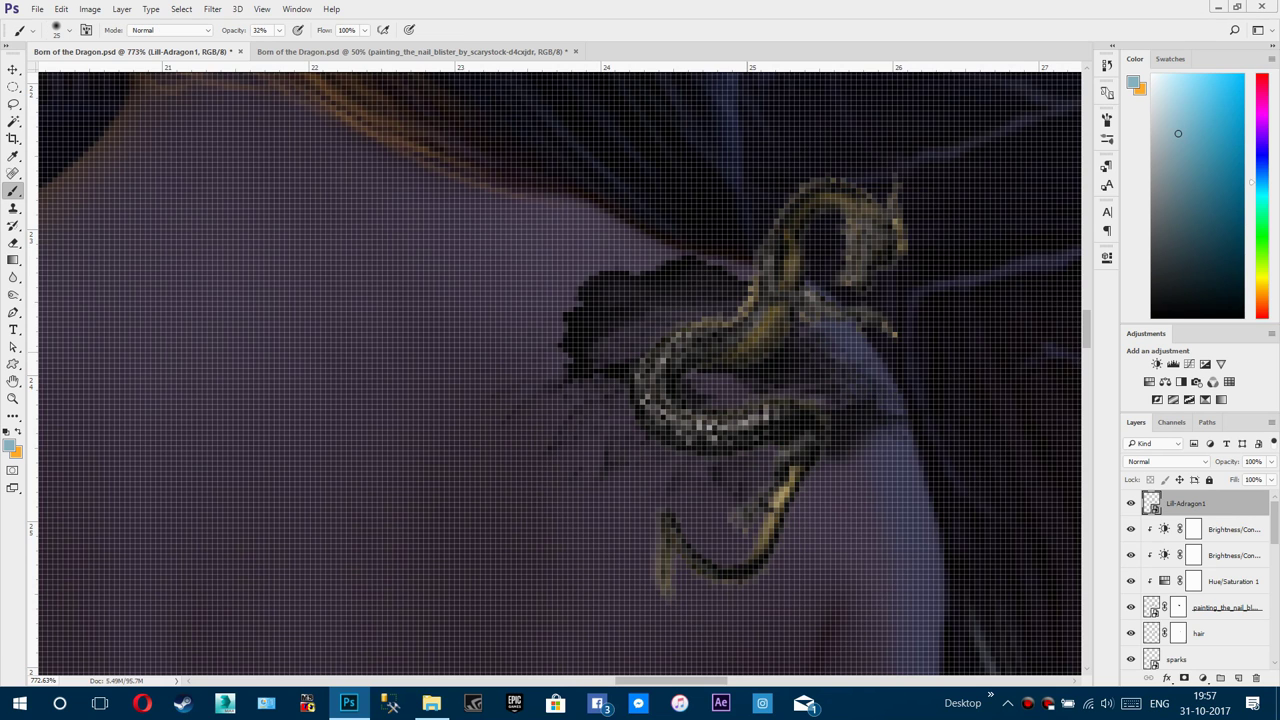
scroll(587, 397, "down", 3)
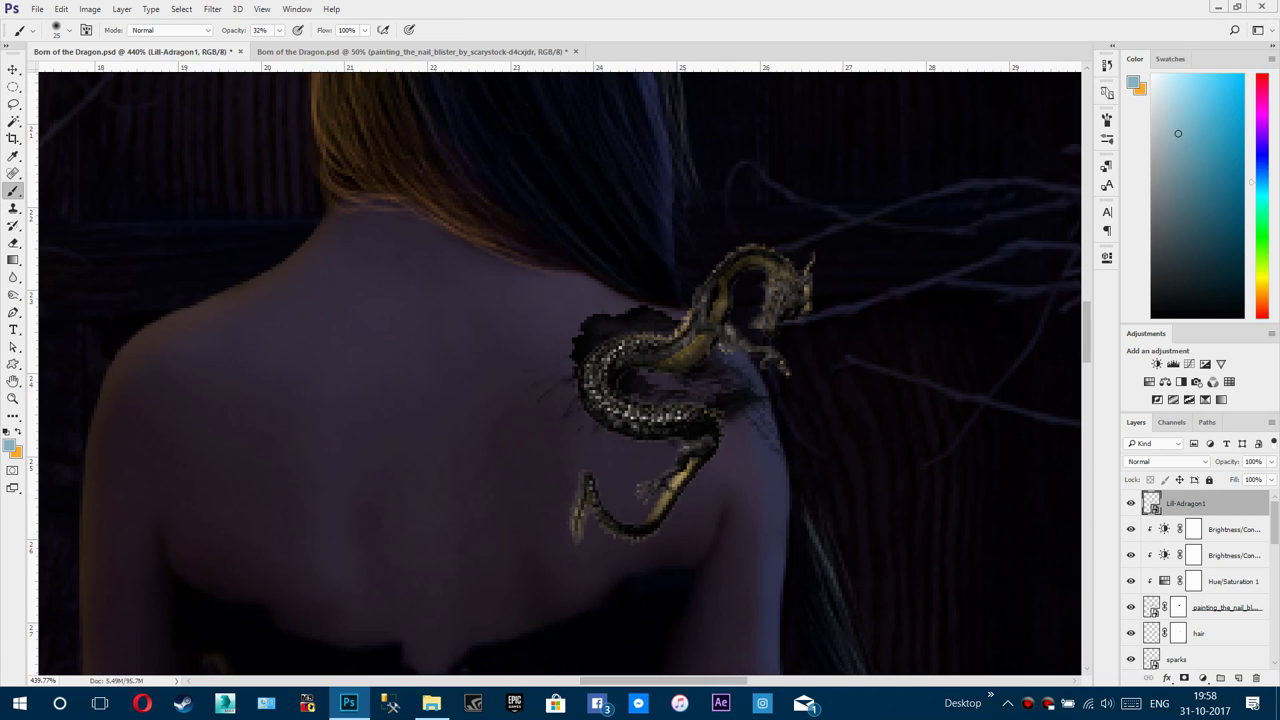
left_click(1203, 678)
key("d")
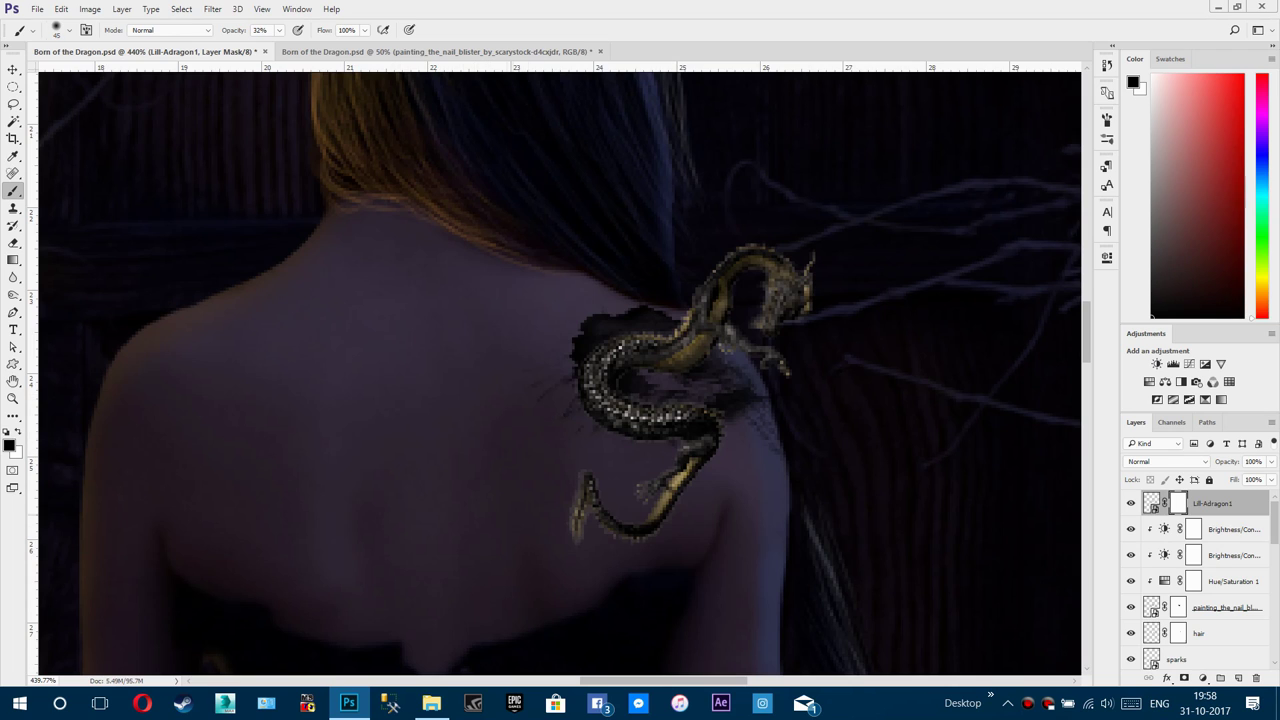
mouse_move(664, 502)
left_mouse_down()
mouse_move(592, 503)
mouse_move(662, 502)
left_mouse_up()
left_click_drag(236, 30, 306, 30)
left_click_drag(590, 515, 640, 522)
left_click_drag(700, 470, 585, 385)
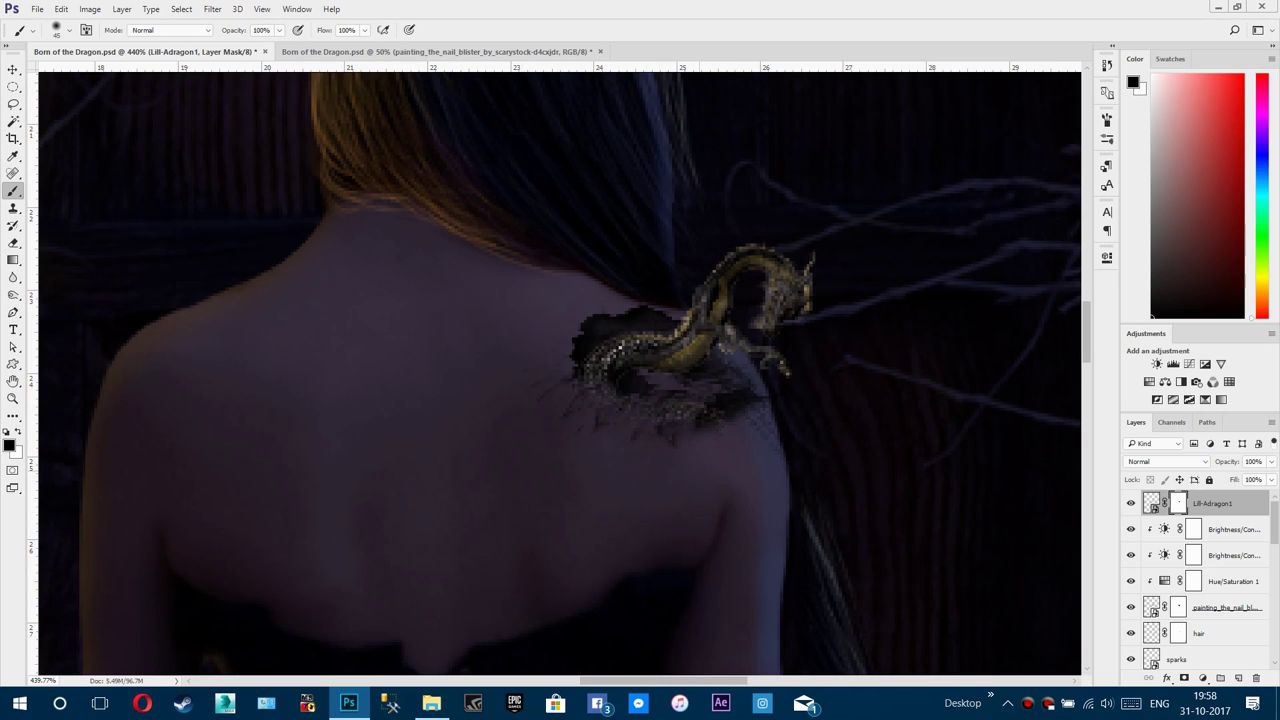
key("ctrl+minus")
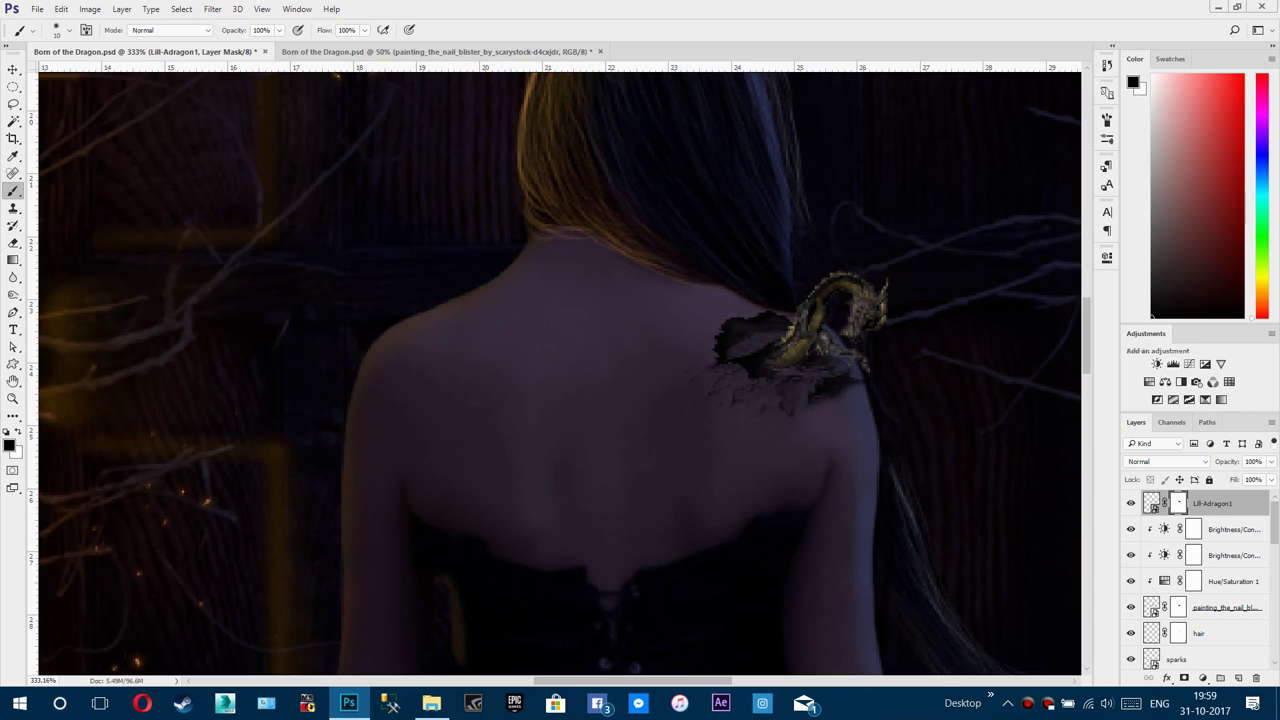
Step: Add a Hue/Saturation adjustment clipped to the dragon layer with Hue at +180
left_click(1149, 382)
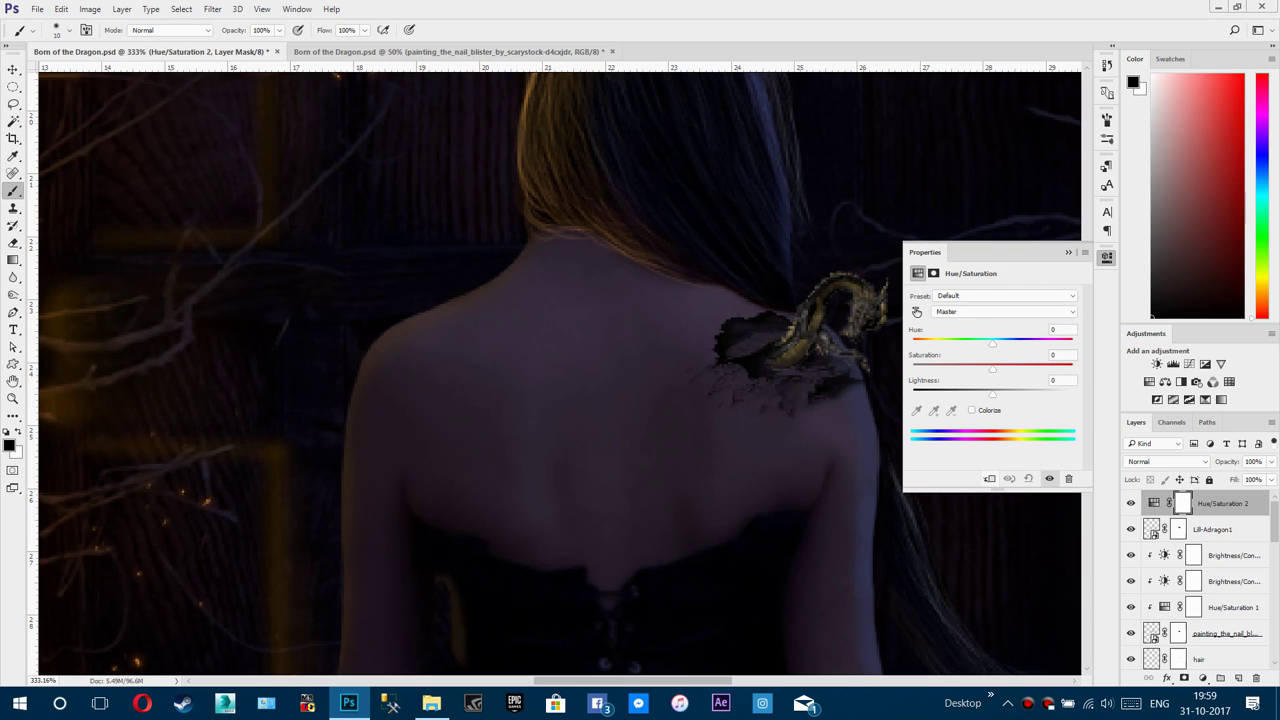
left_click(989, 478)
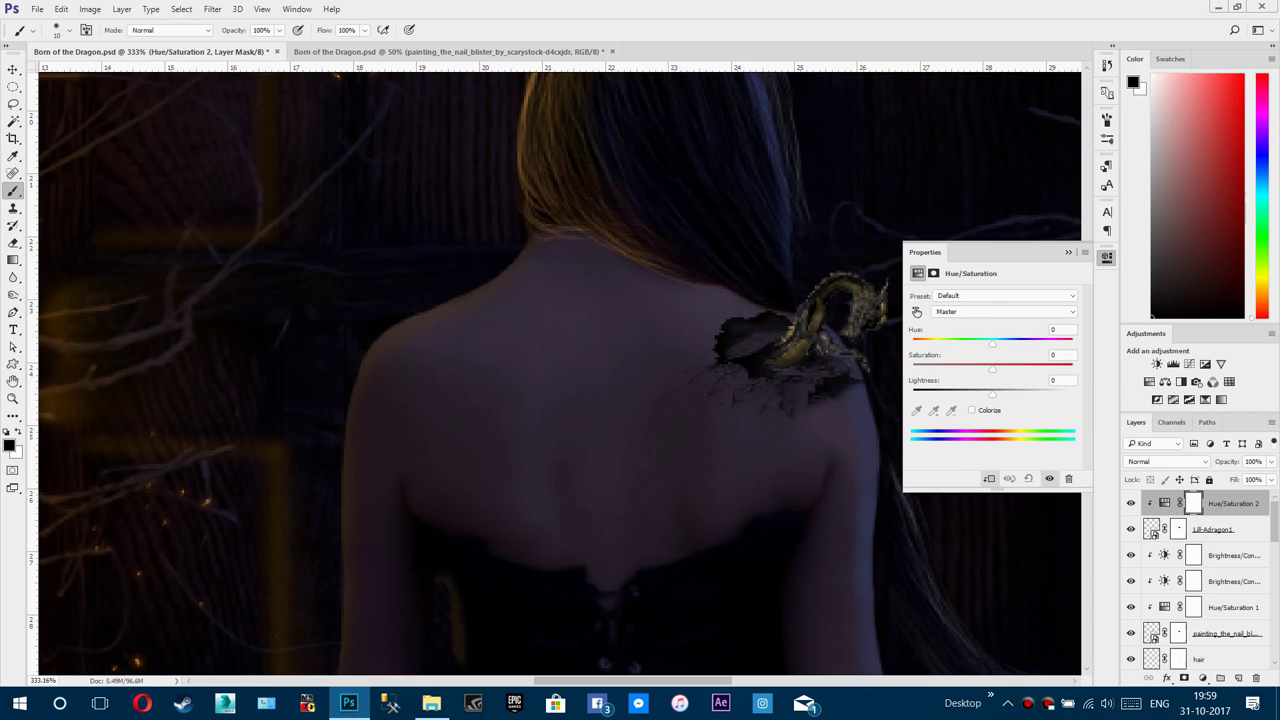
left_click_drag(992, 343, 1072, 343)
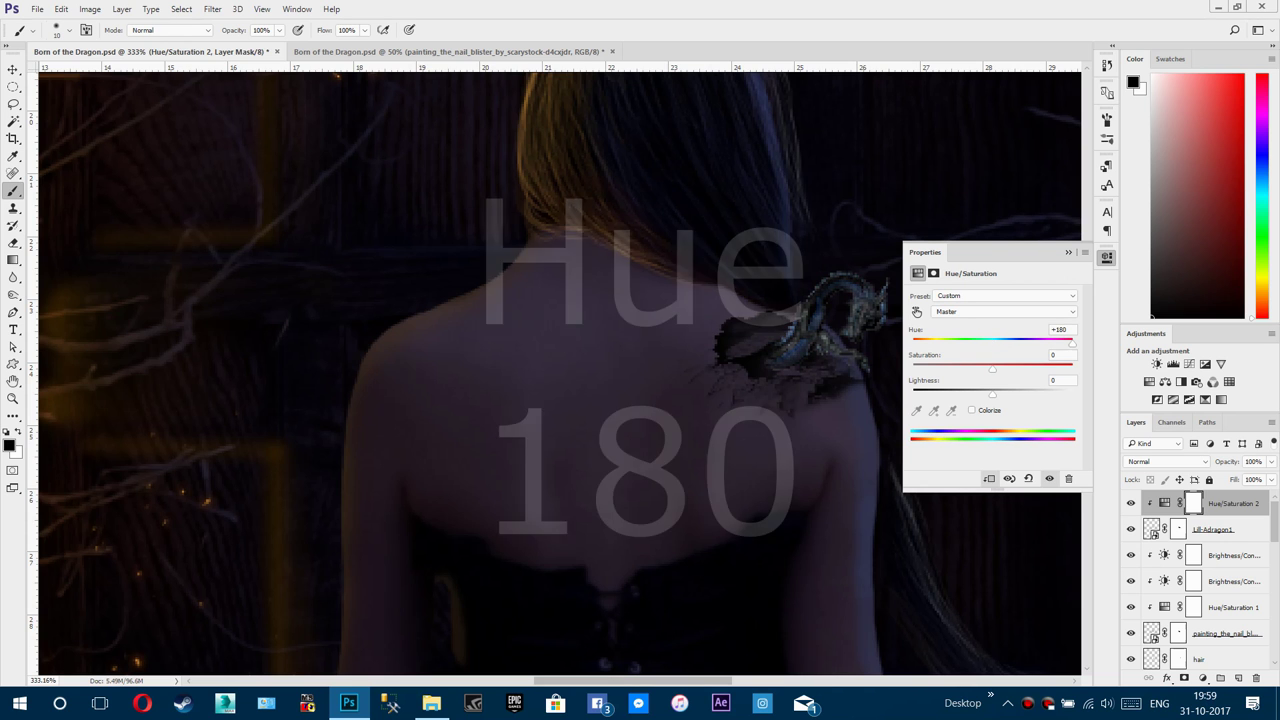
left_click(1068, 252)
Step: Duplicate the masked Lill-Adragon1 dragon layer
scroll(1046, 360, "down", 3)
scroll(1046, 360, "up", 1)
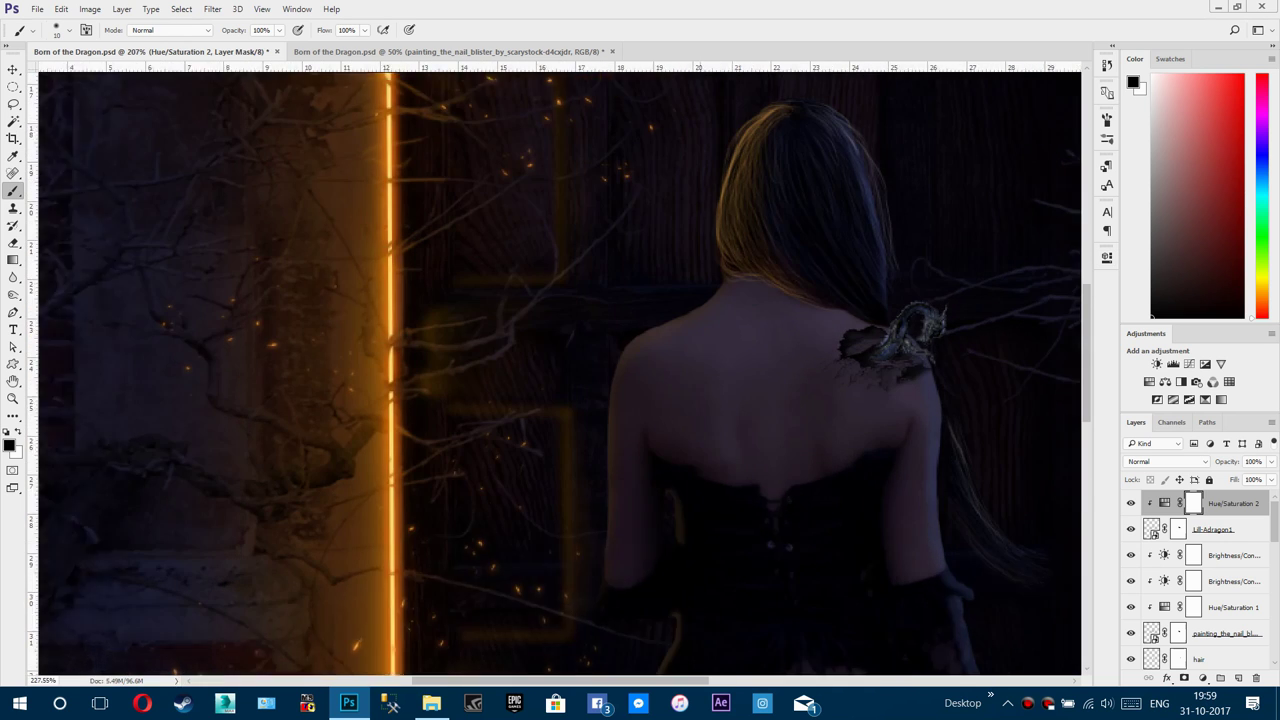
scroll(940, 308, "up", 3)
scroll(1000, 300, "down", 2)
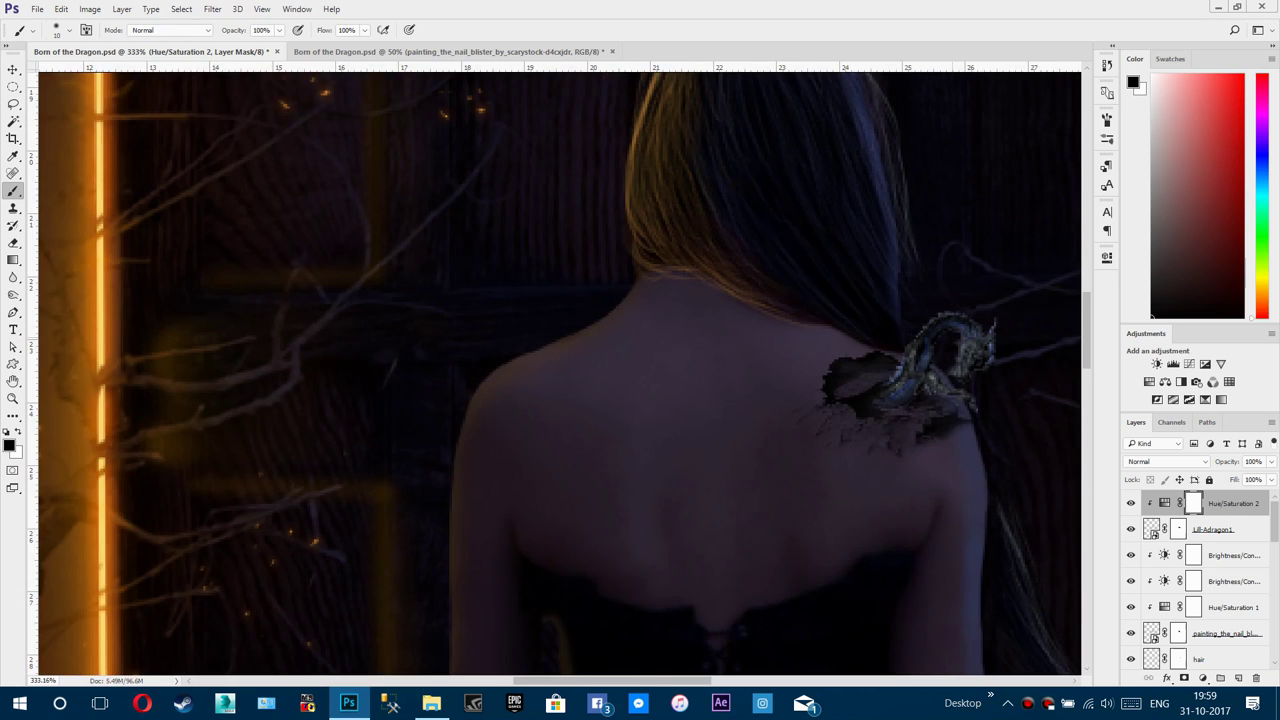
scroll(990, 340, "up", 2)
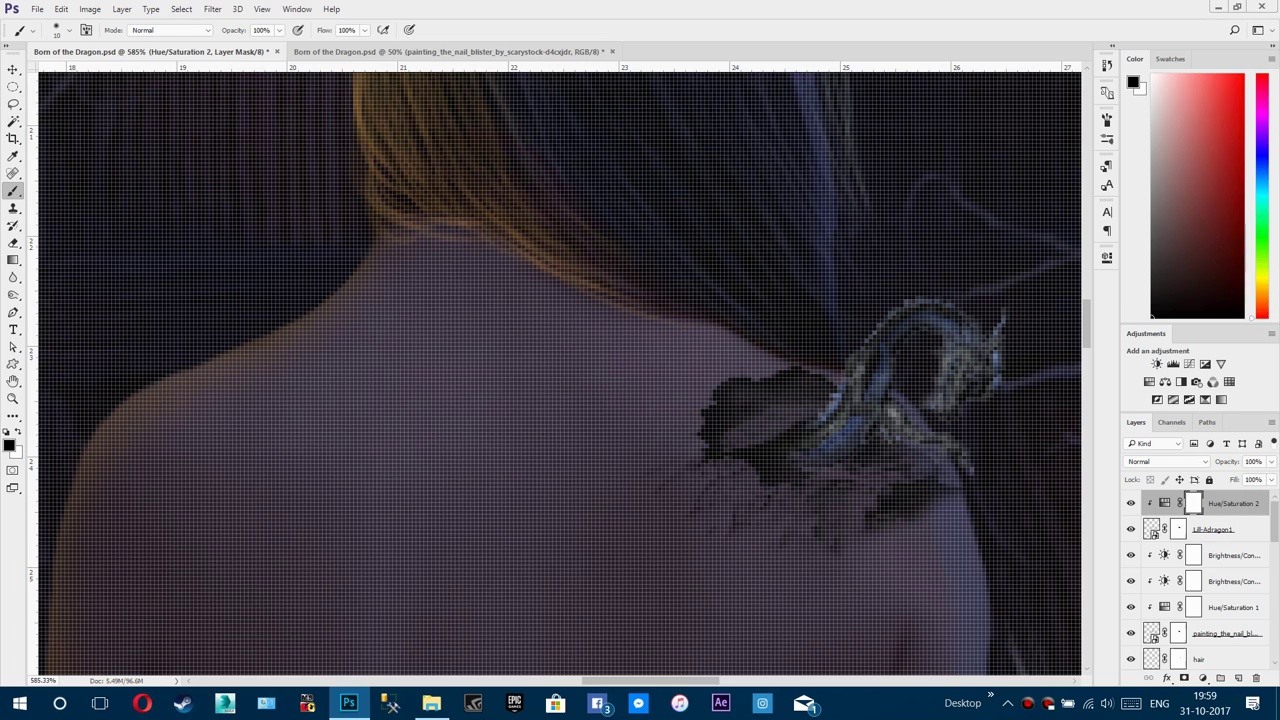
left_click(1213, 529)
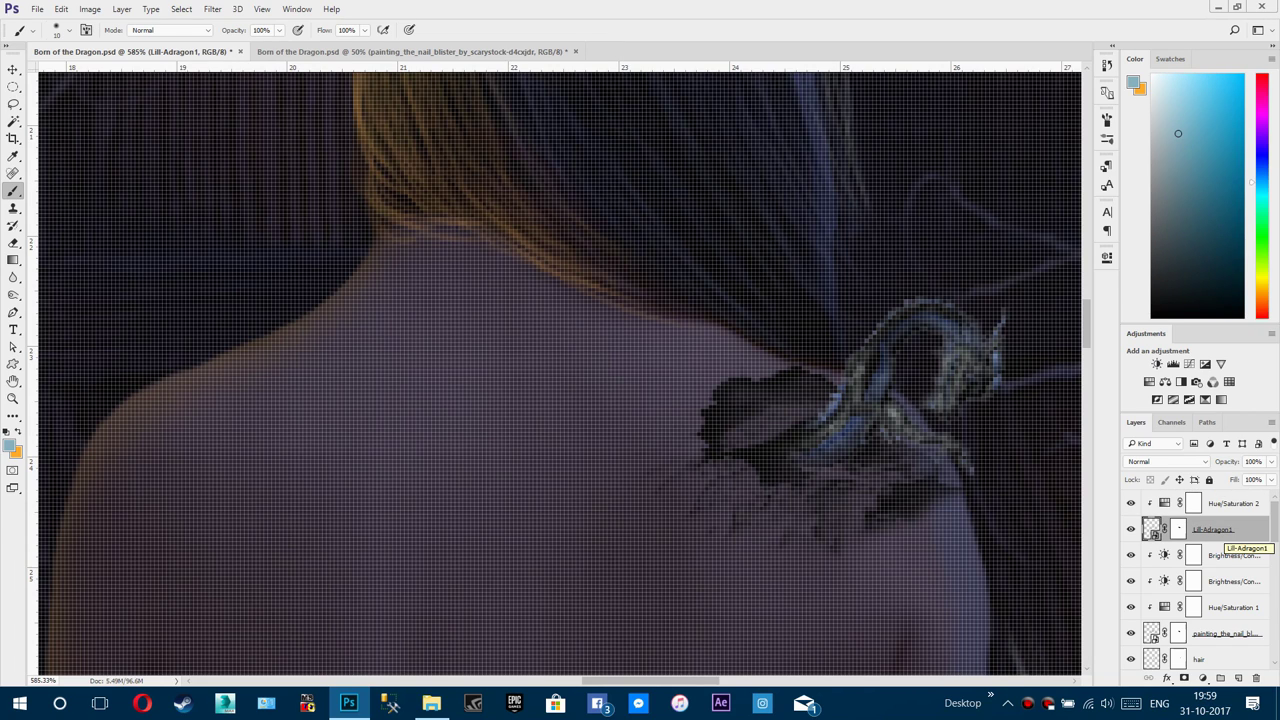
key("ctrl+j")
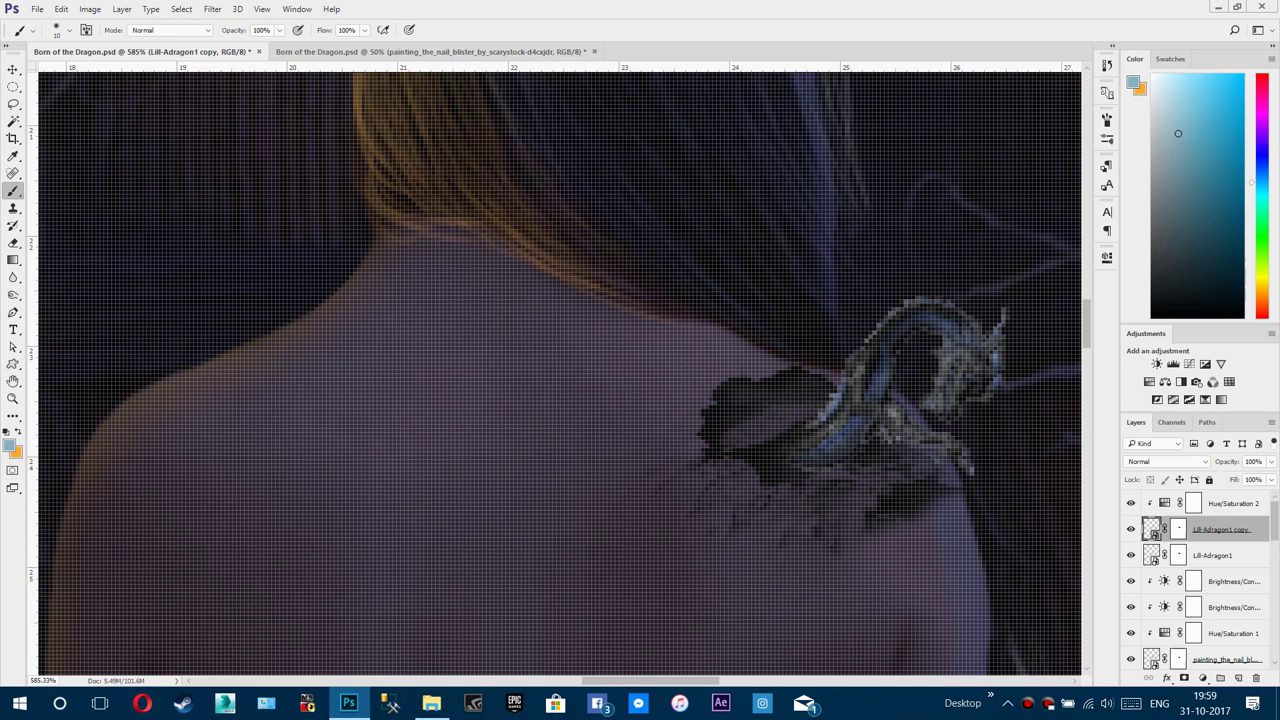
Step: Delete the original Lill-Adragon1 layer's mask and move that layer to the top of the stack
right_click(1215, 555)
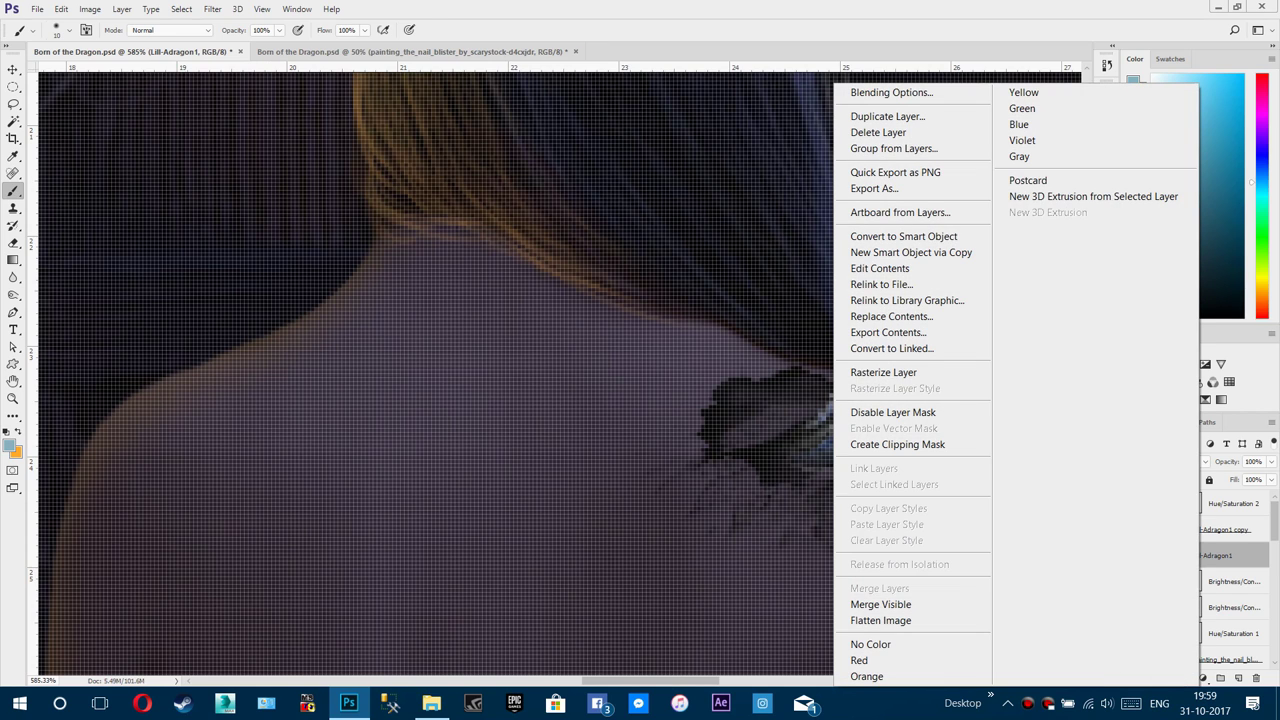
left_click(1217, 556)
right_click(1178, 557)
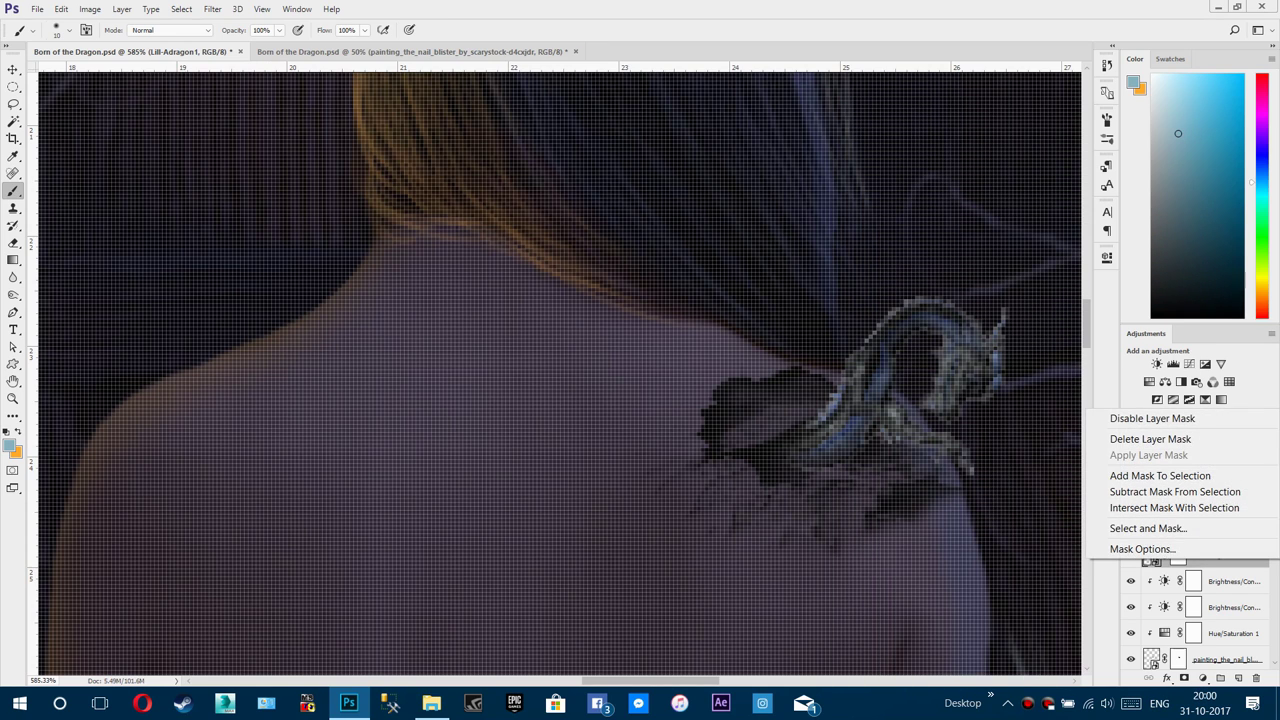
left_click(1150, 438)
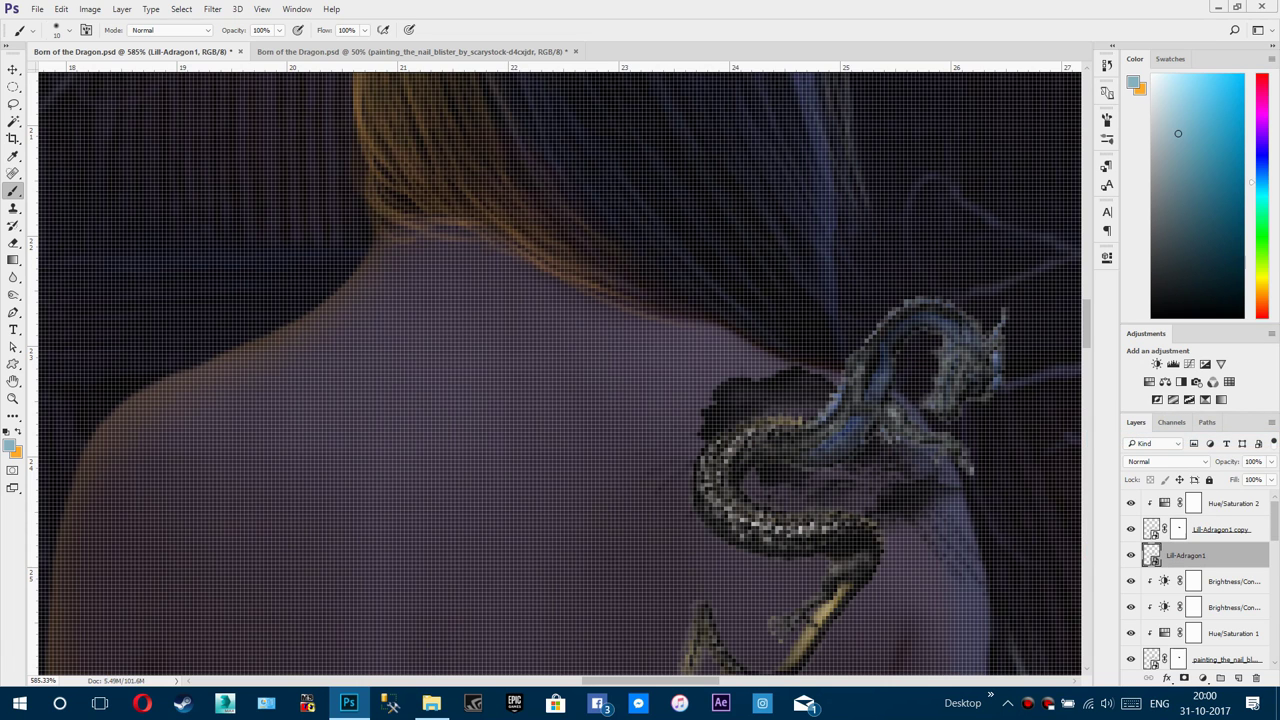
left_click_drag(1210, 556, 1208, 493)
Step: Apply the Filter Gallery's Poster Edges to the unmasked dragon with Edge Thickness 0, Edge Intensity 1 and Posterization 6
scroll(855, 471, "down", 3)
scroll(848, 469, "down", 5)
scroll(870, 560, "up", 5)
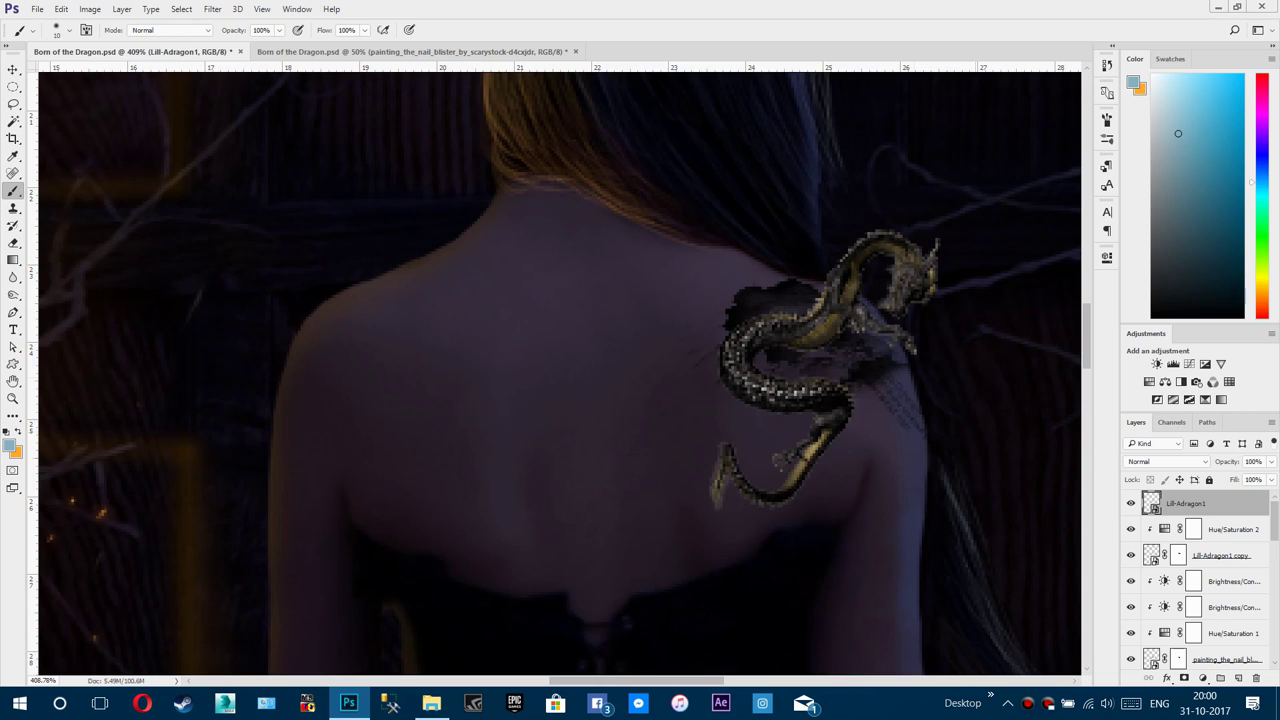
scroll(800, 370, "up", 4)
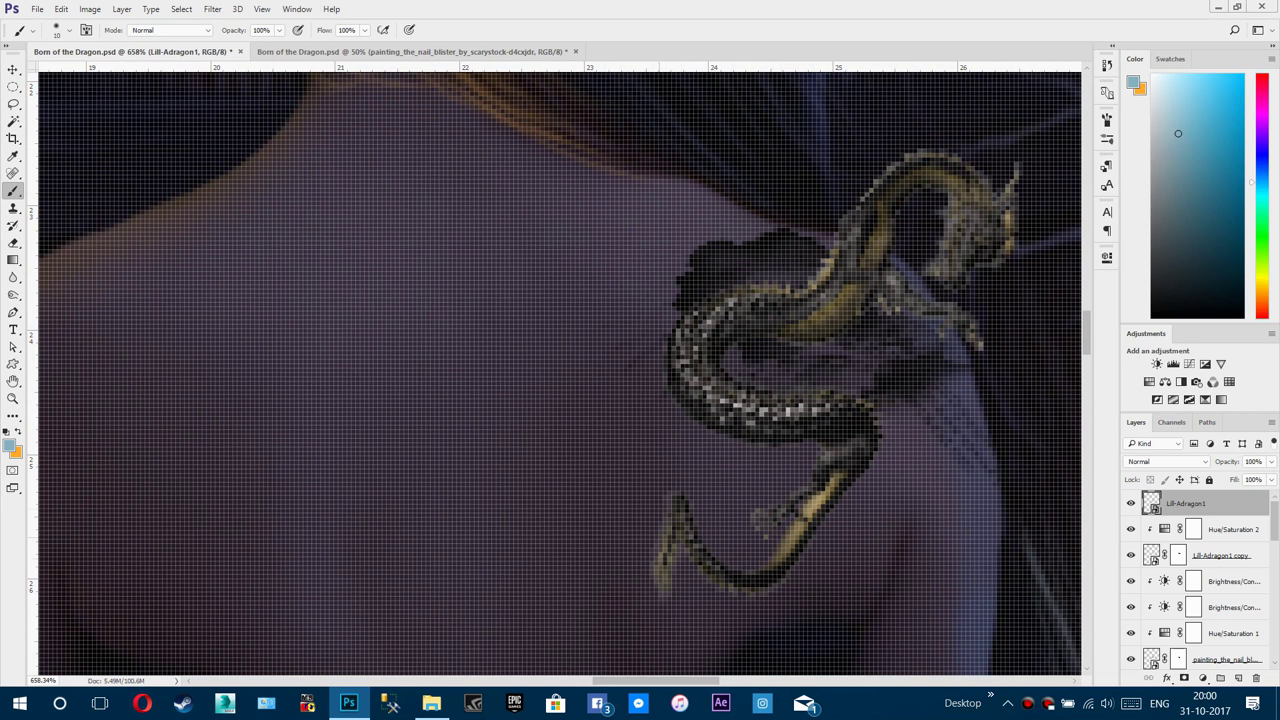
scroll(718, 450, "down", 10)
scroll(718, 450, "up", 5)
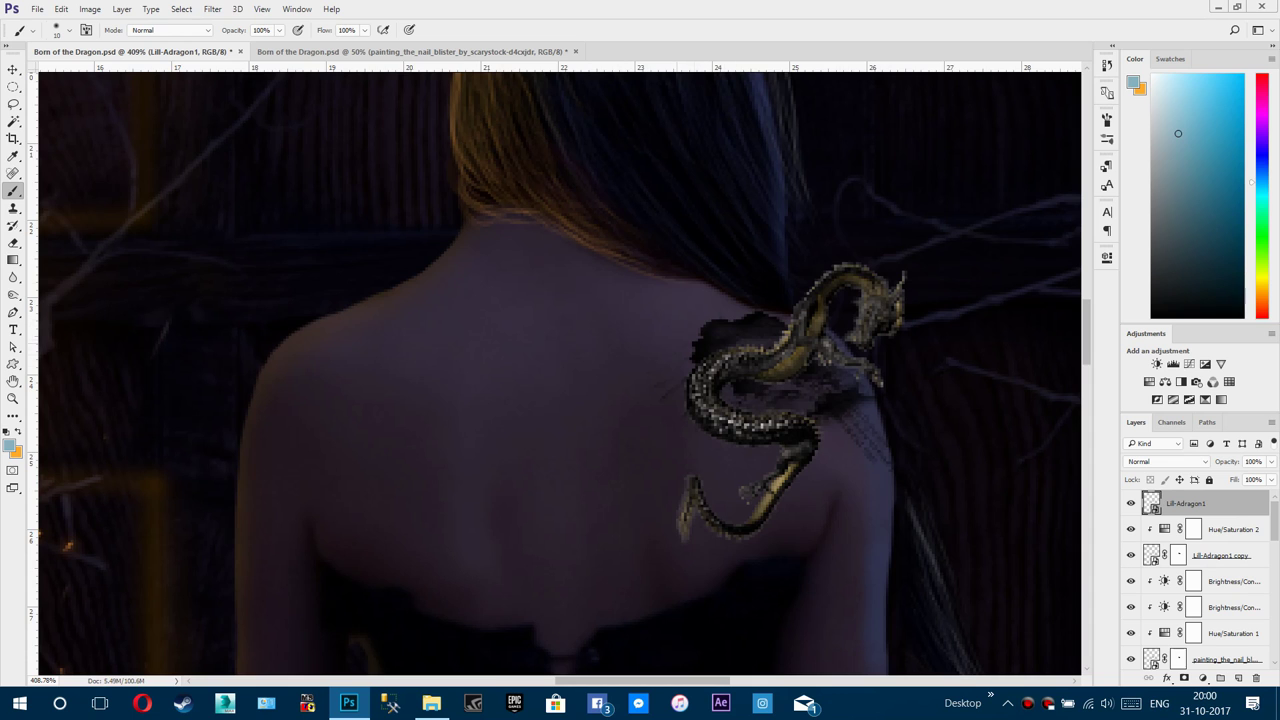
key("ctrl+0")
left_click(212, 9)
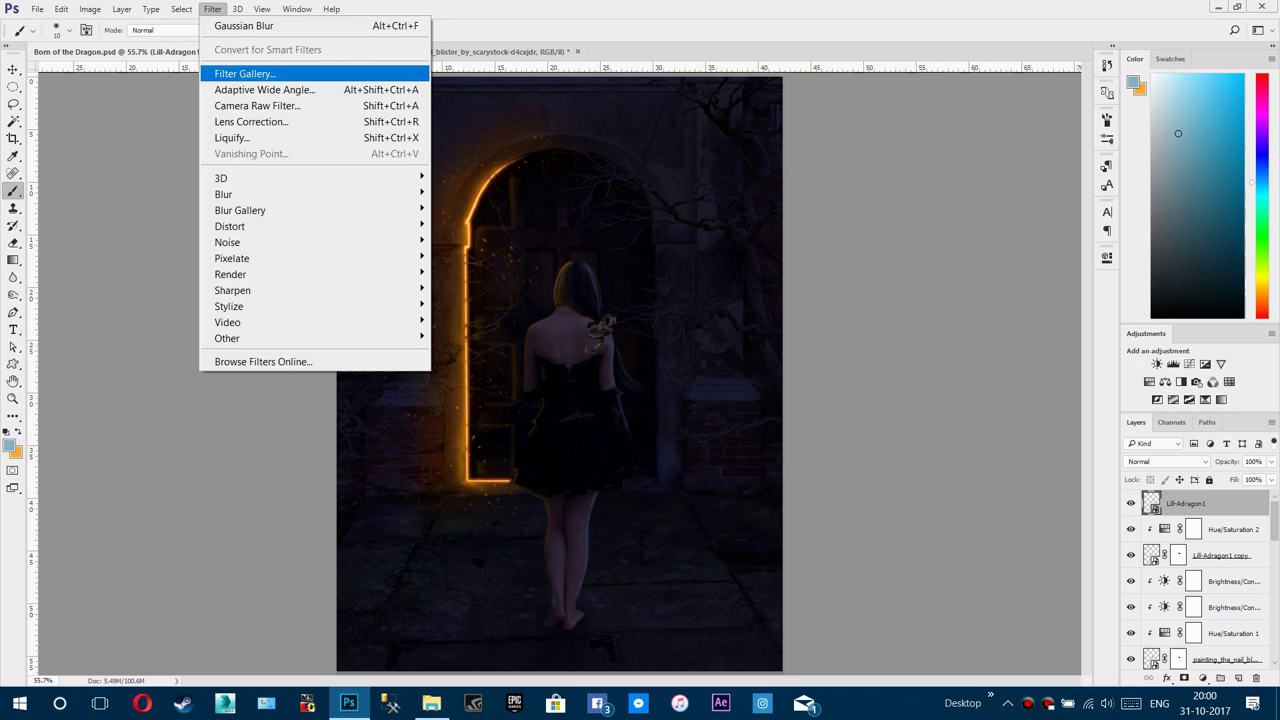
left_click(245, 73)
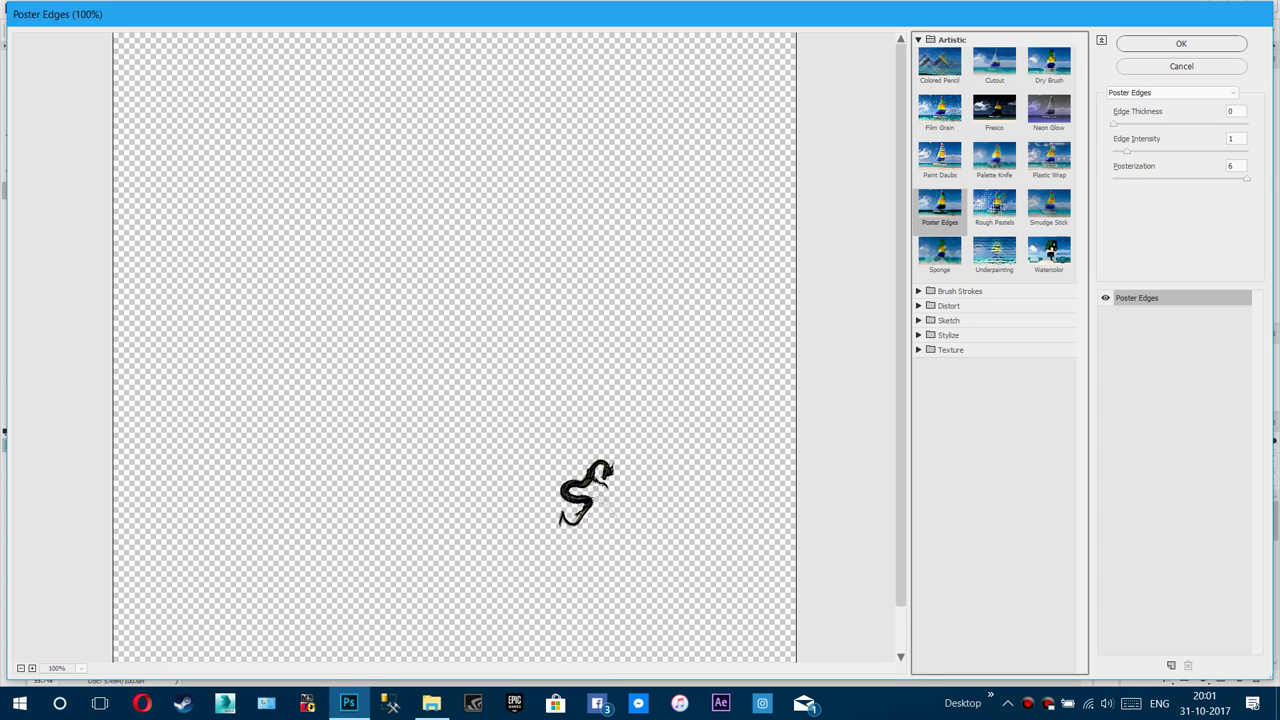
key("Return")
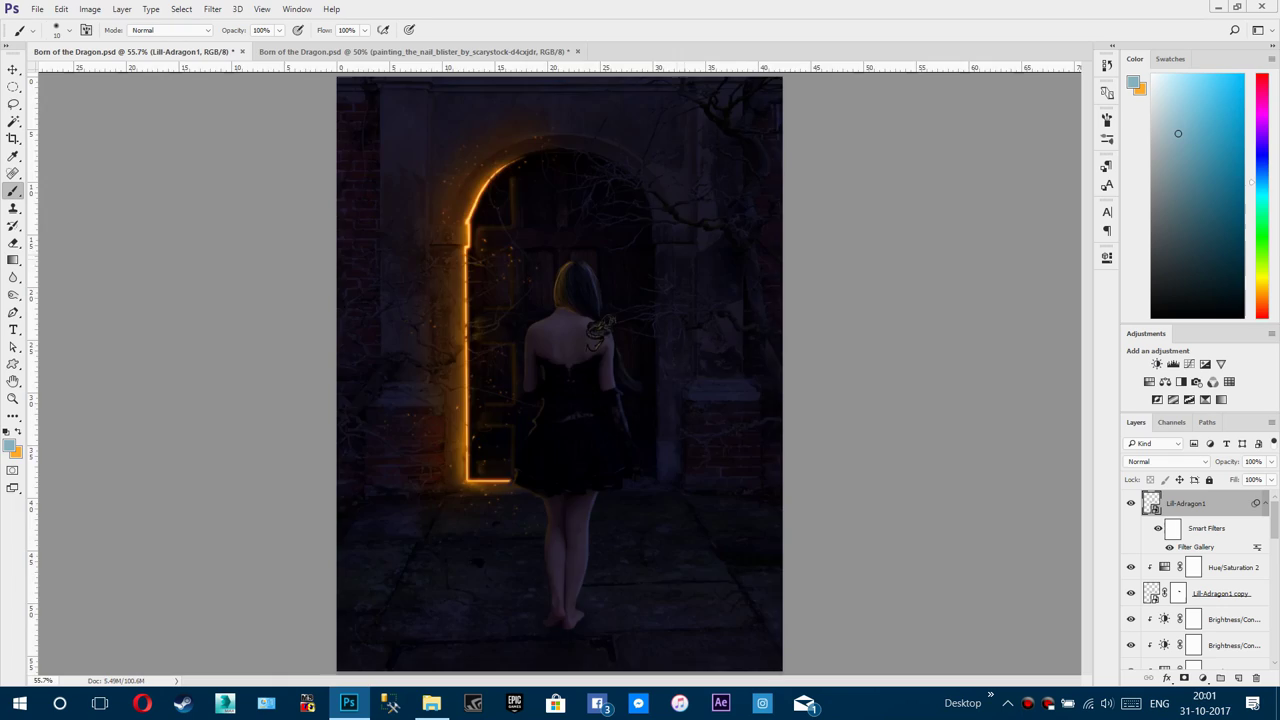
scroll(602, 336, "up", 15)
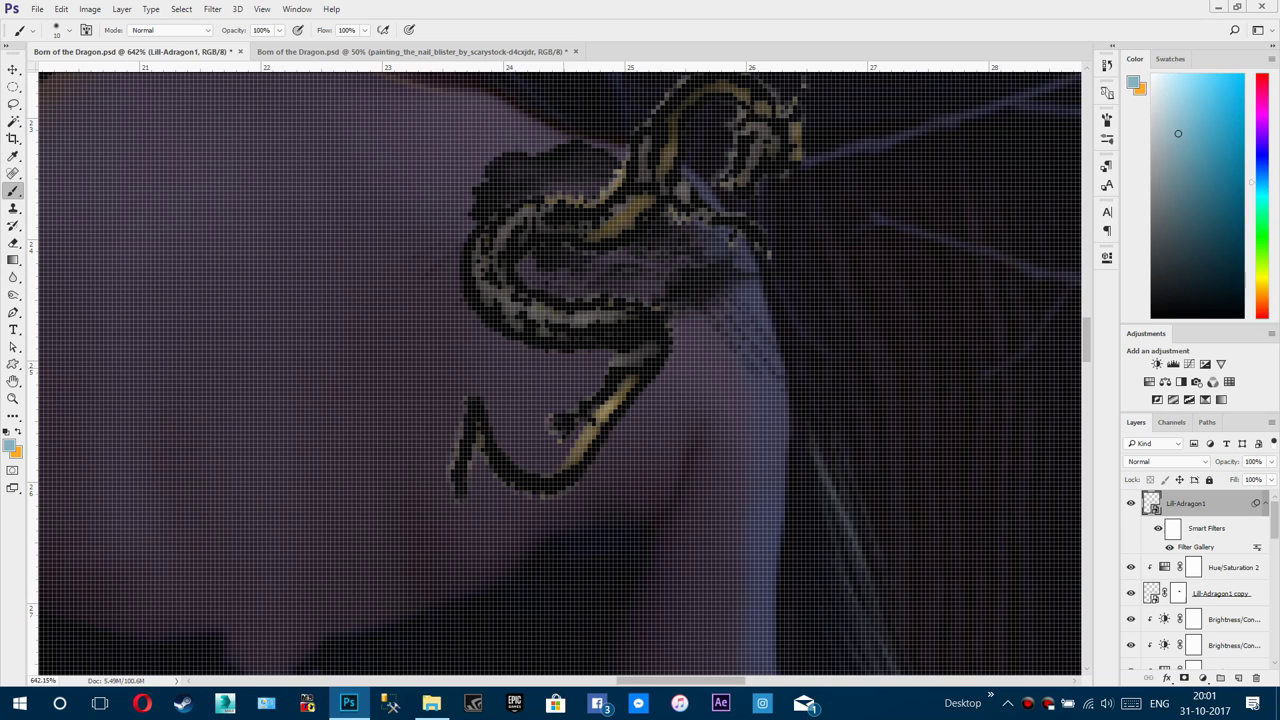
Step: Set the blend mode of the unmasked Lill-Adragon1 dragon layer to Multiply
left_click(1167, 462)
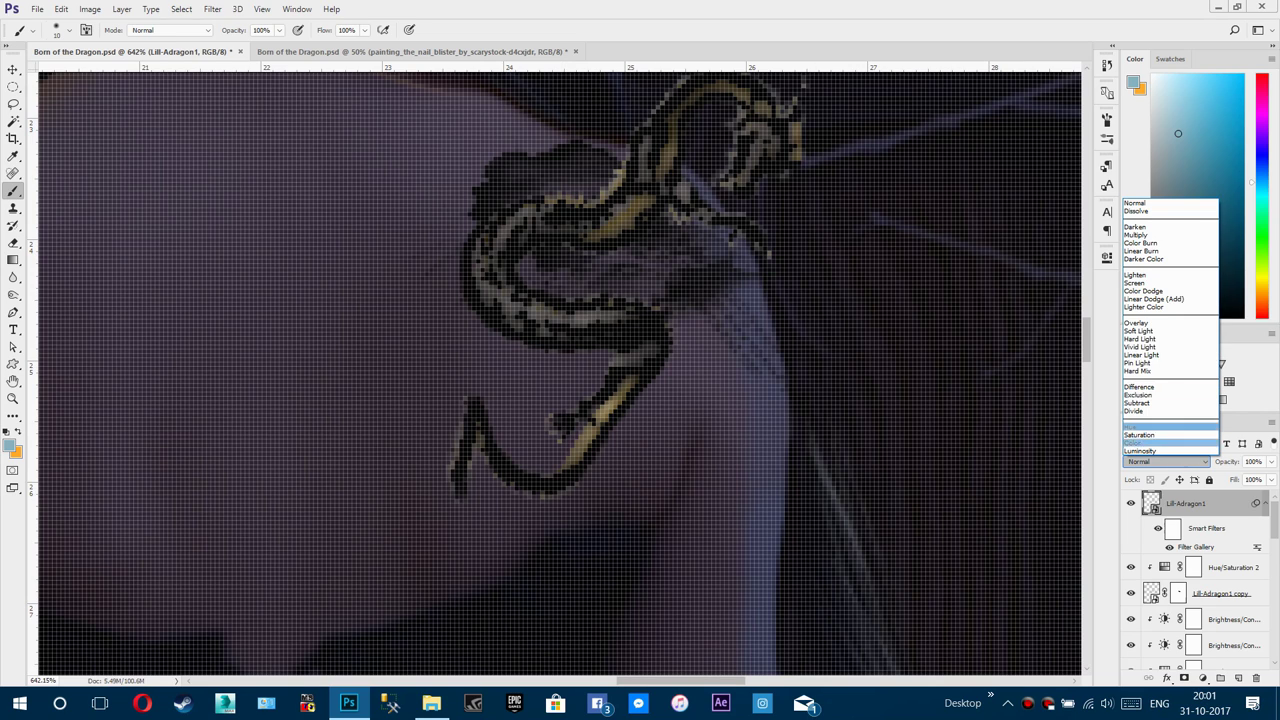
key("Up")
key("Up")
key("Up")
key("Up")
key("Up")
key("Up")
key("Up")
key("Up")
key("Up")
key("Up")
key("Up")
key("Up")
key("Up")
key("Up")
key("Up")
key("Up")
key("Up")
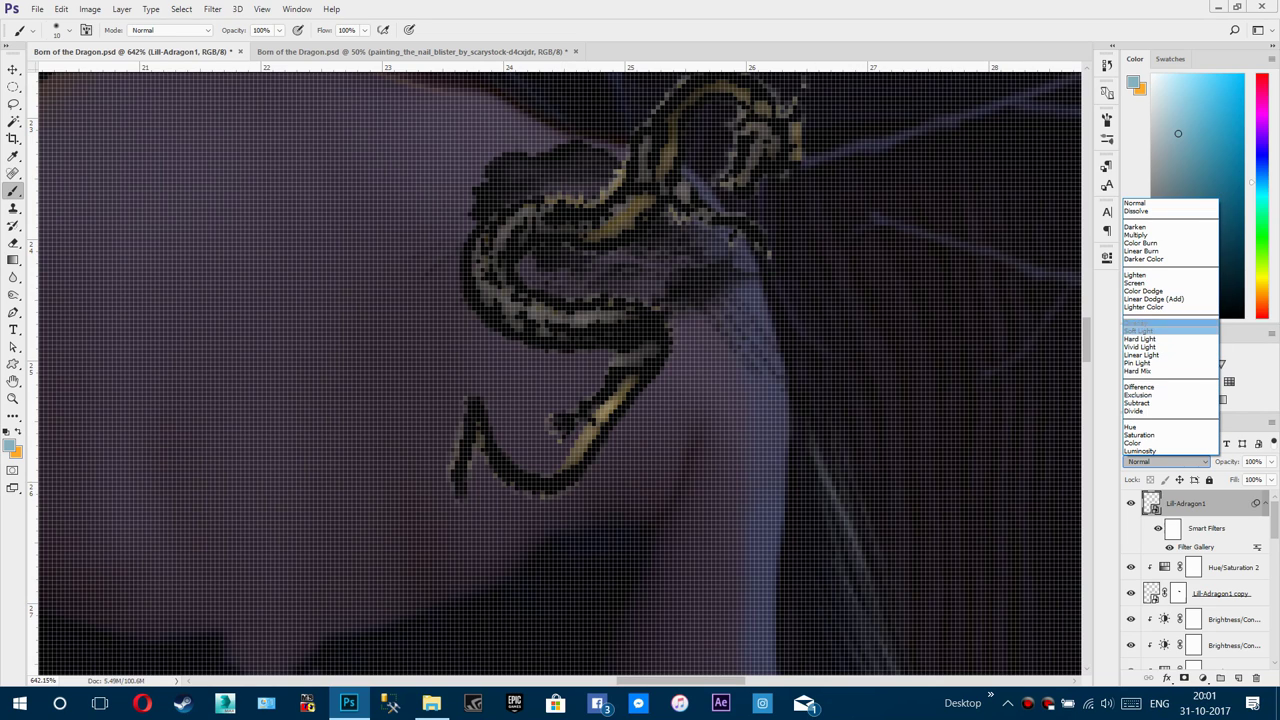
key("Return")
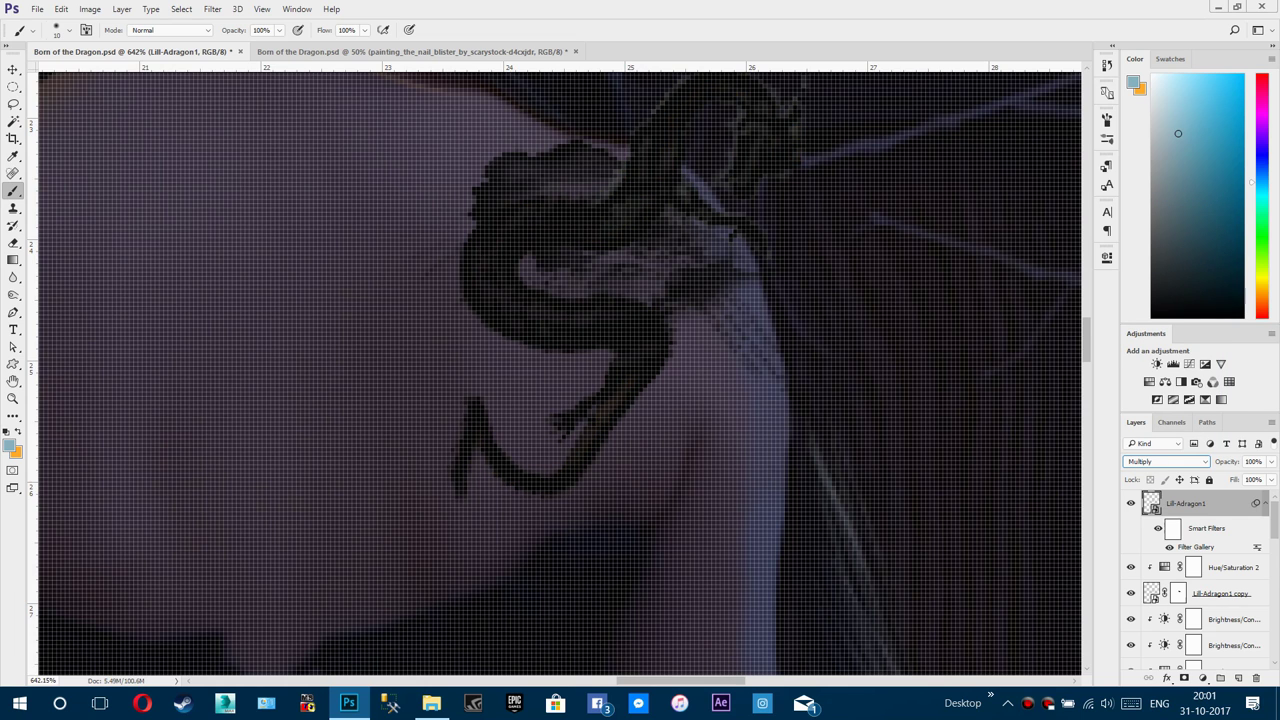
Step: Add a layer mask to the Multiply dragon and paint black at brush size 35 over its raised neck, head and claw
left_click(1184, 678)
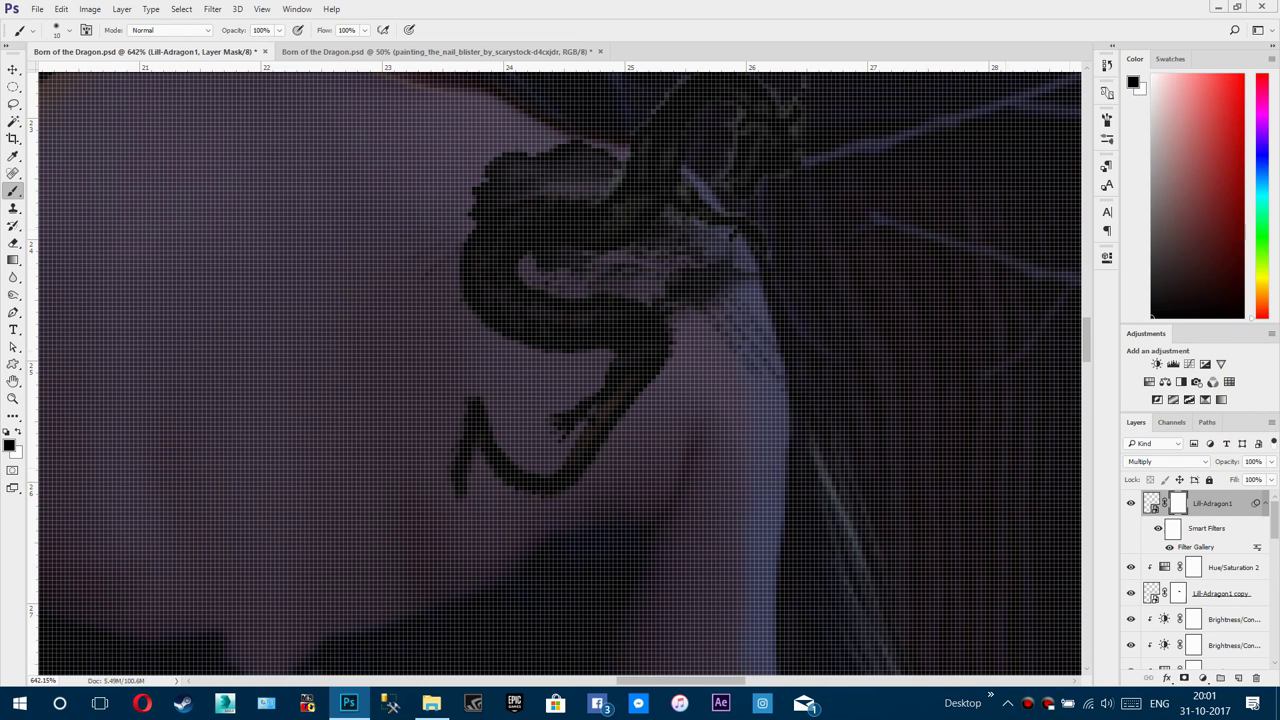
scroll(560, 370, "up", 3)
key("bracketright")
key("bracketright")
key("bracketright")
key("bracketright")
key("bracketright")
mouse_move(766, 224)
left_mouse_down()
mouse_move(728, 250)
mouse_move(668, 221)
mouse_move(628, 316)
mouse_move(682, 332)
mouse_move(770, 402)
left_mouse_up()
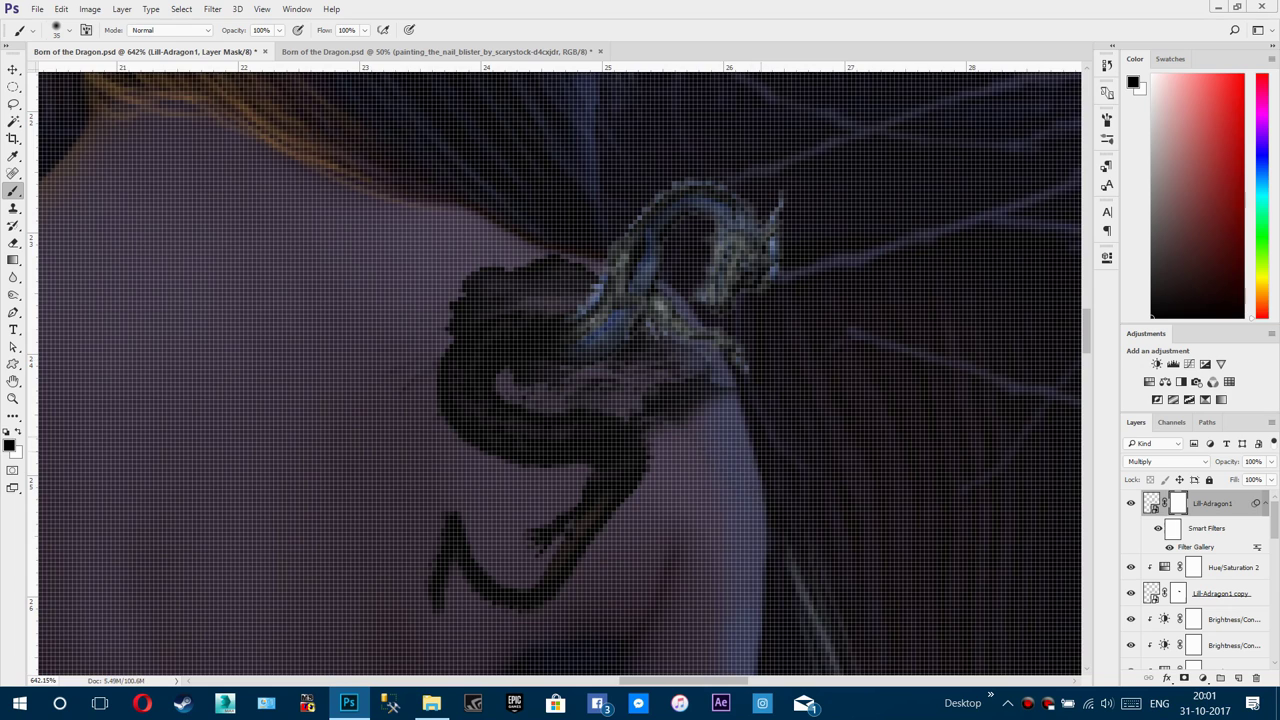
Step: Add a Hue/Saturation adjustment clipped to the Multiply dragon layer with Saturation at -100
scroll(789, 373, "down", 4)
left_click(1149, 381)
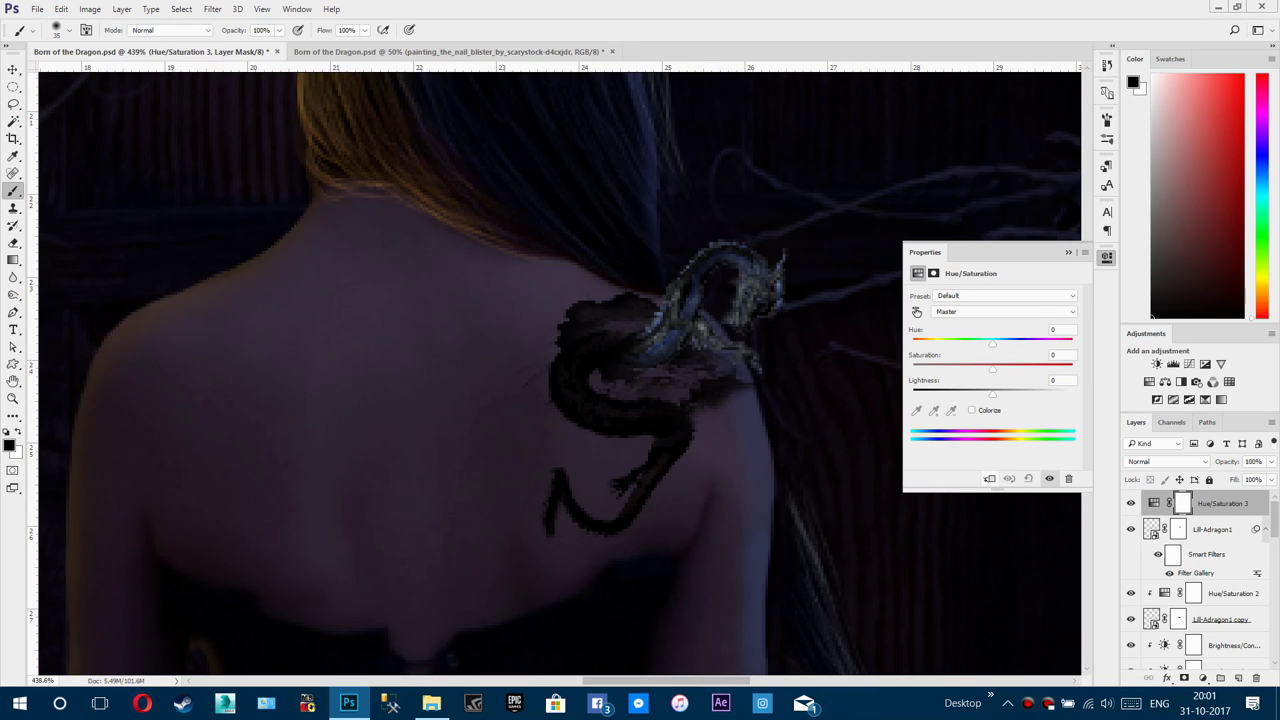
left_click(989, 478)
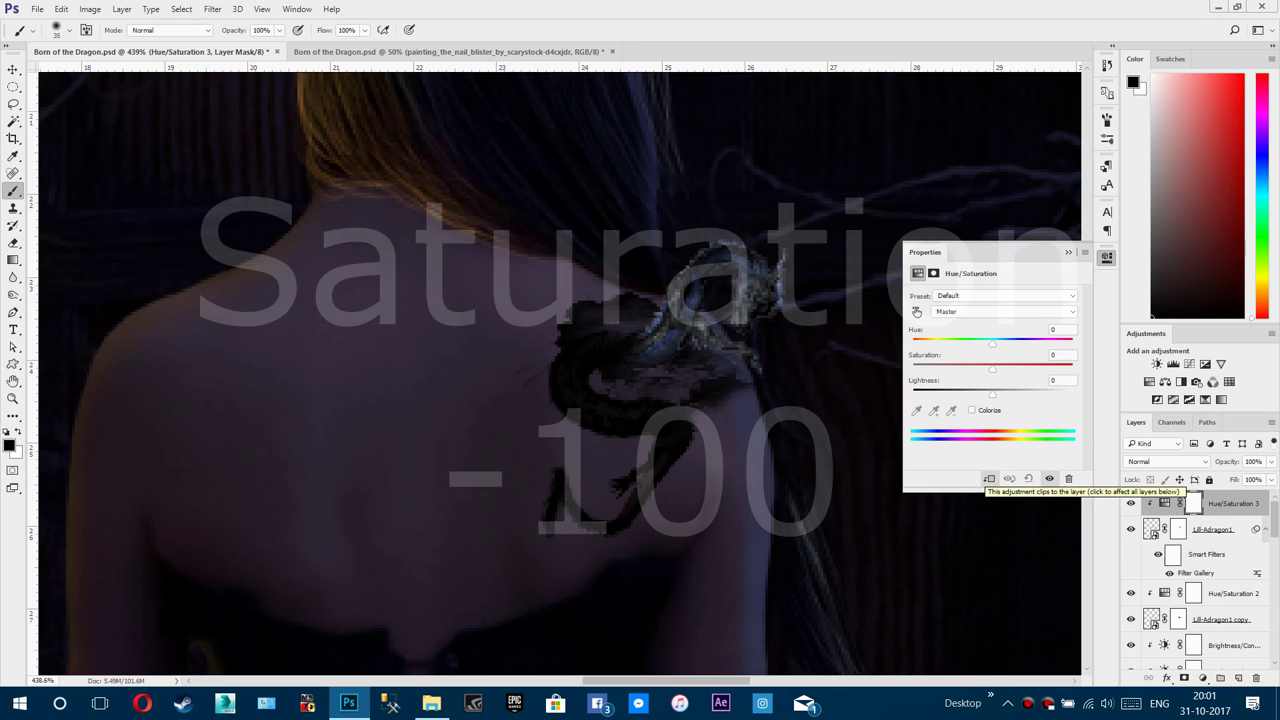
left_click_drag(992, 369, 912, 370)
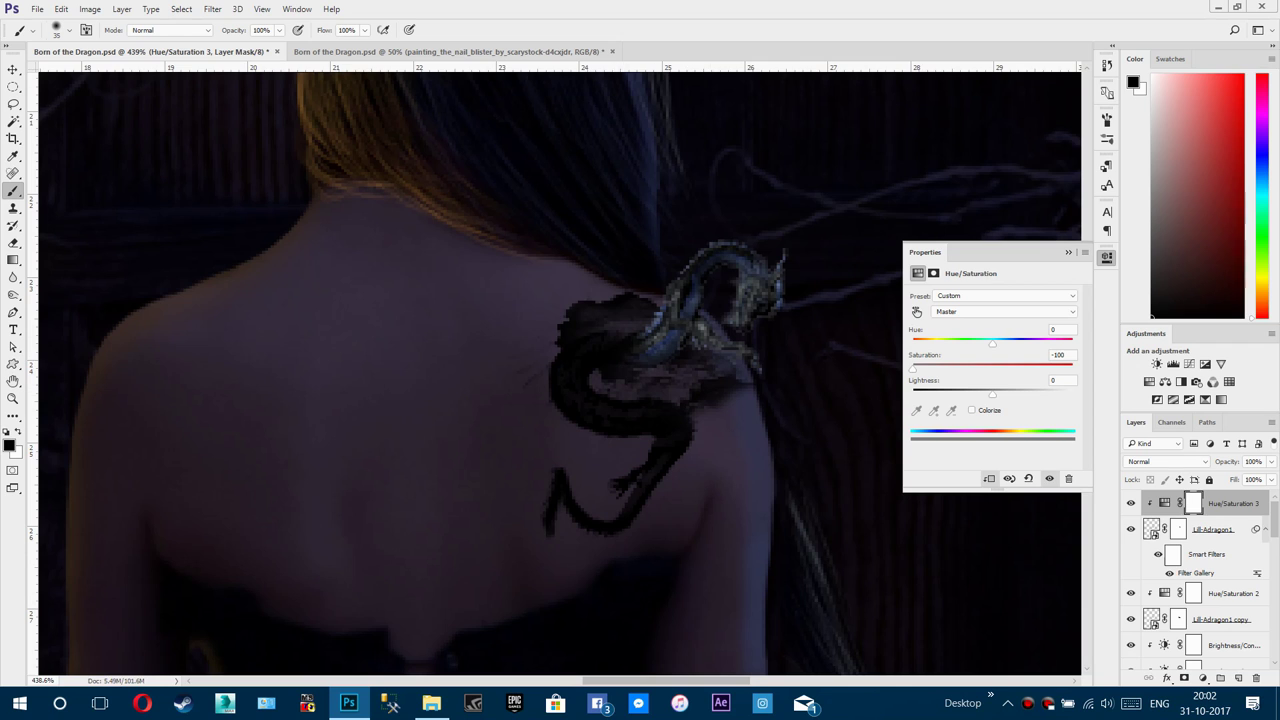
Step: Add a Brightness/Contrast adjustment clipped to the Multiply dragon with Brightness 150 and Contrast -50
left_click(1157, 363)
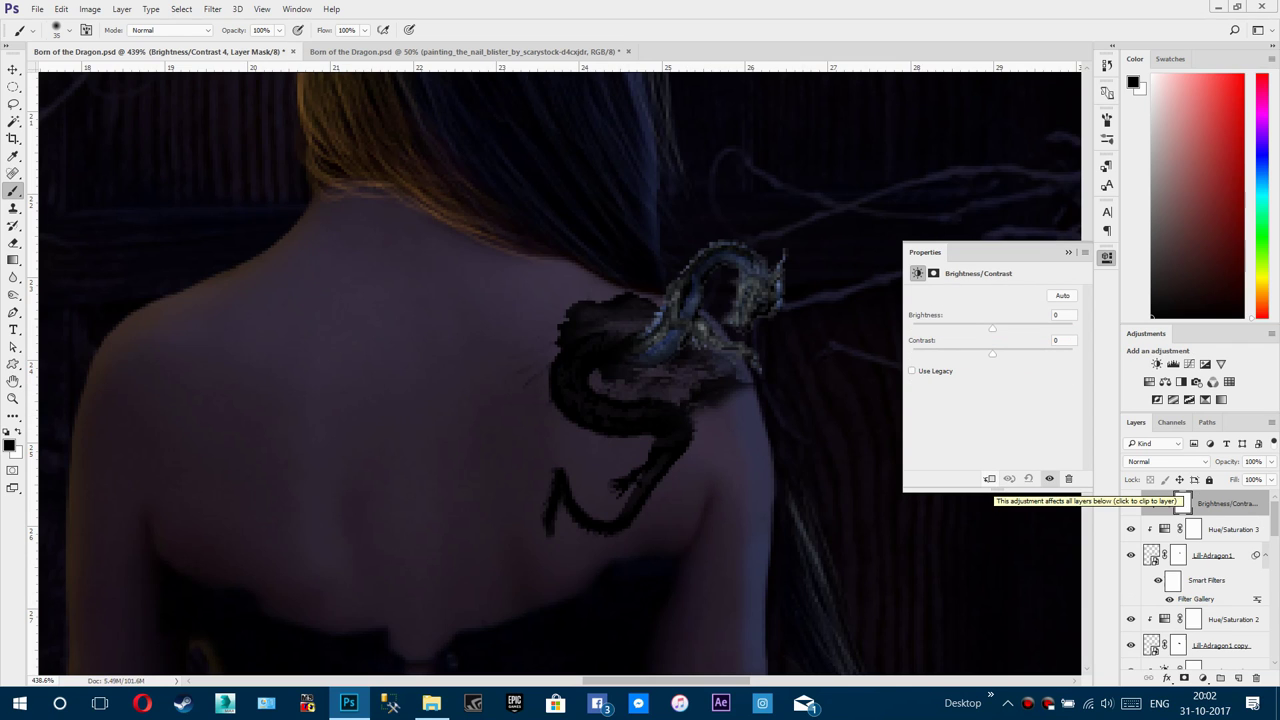
left_click(989, 479)
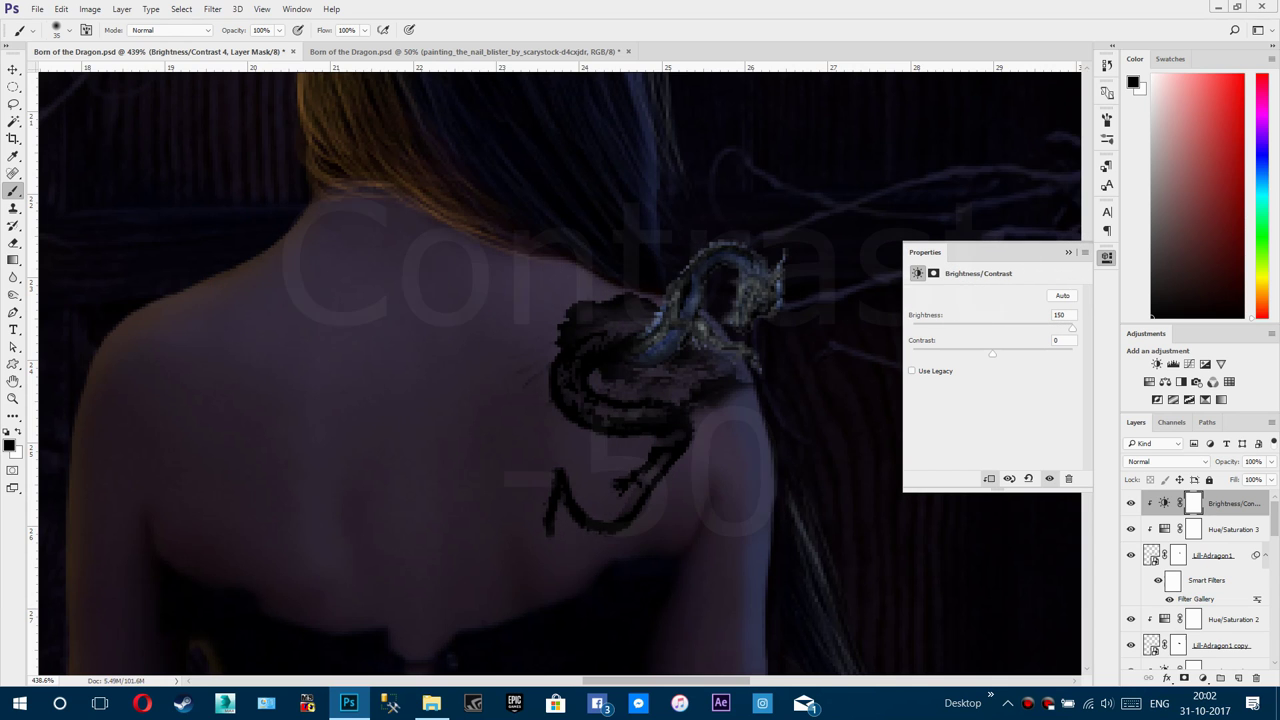
left_click_drag(993, 353, 925, 353)
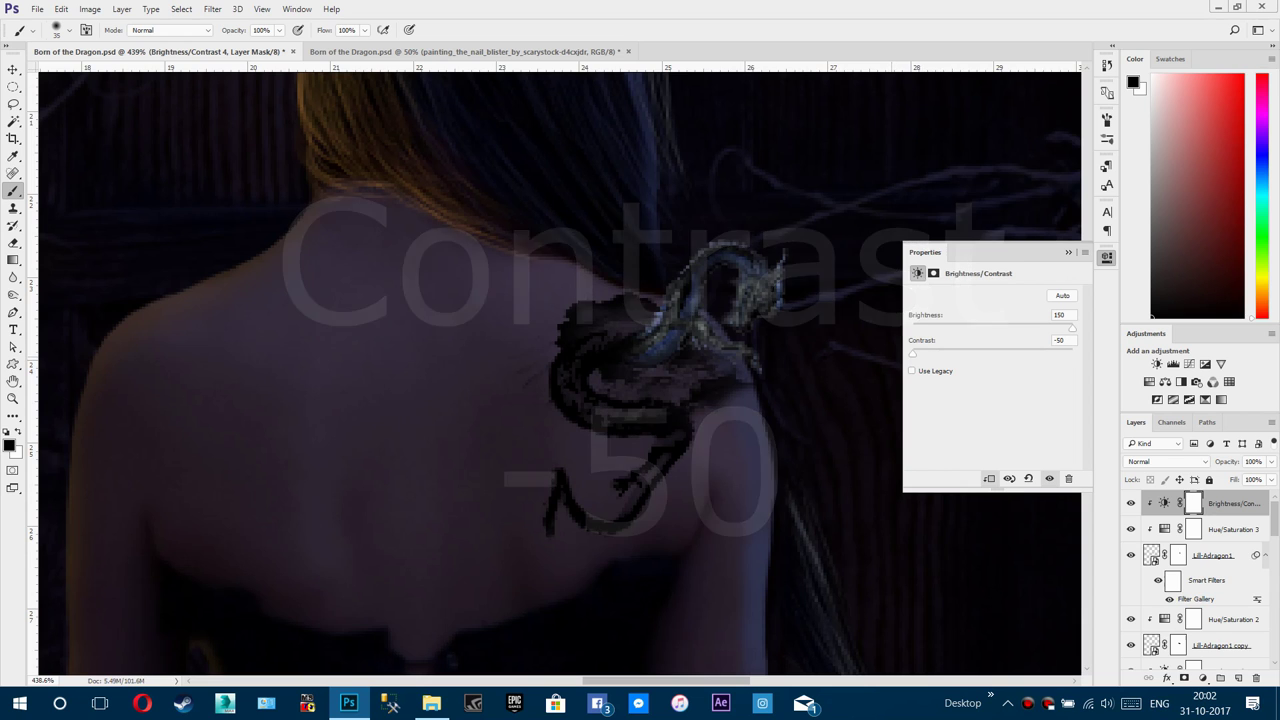
left_click(1068, 252)
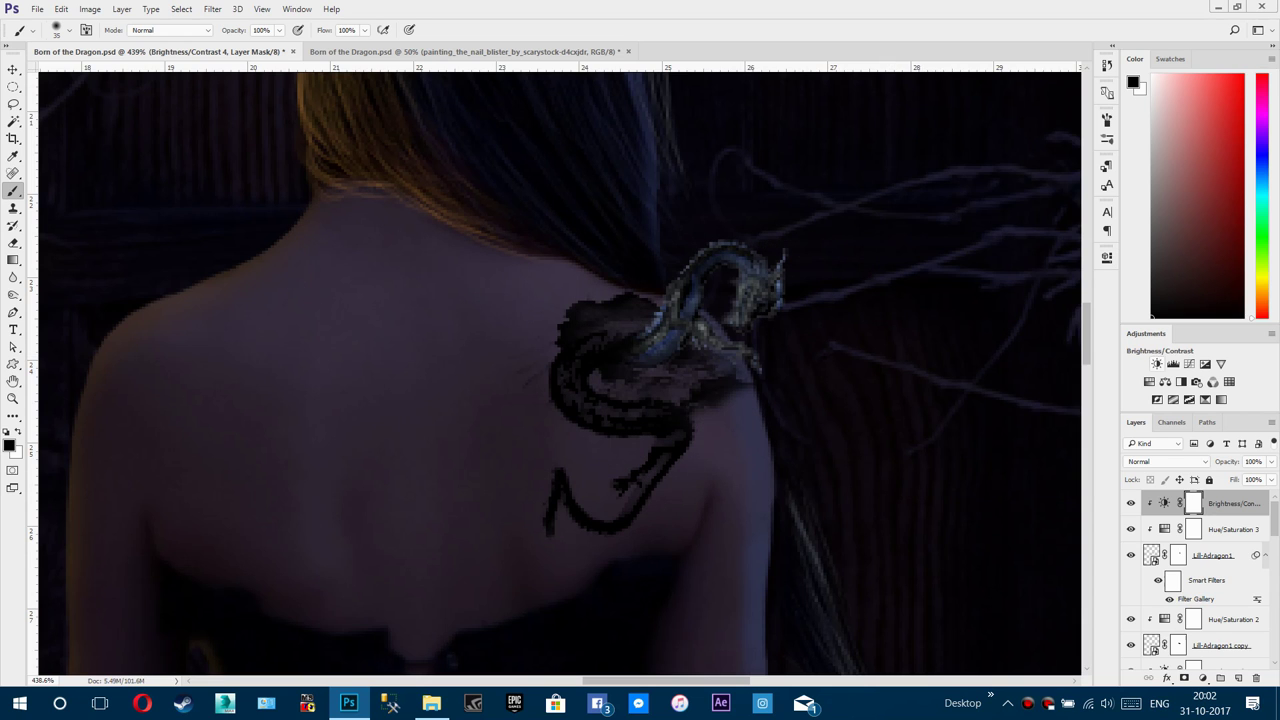
Step: Add a second Brightness/Contrast adjustment clipped to the Multiply dragon with Brightness 84
left_click(1157, 364)
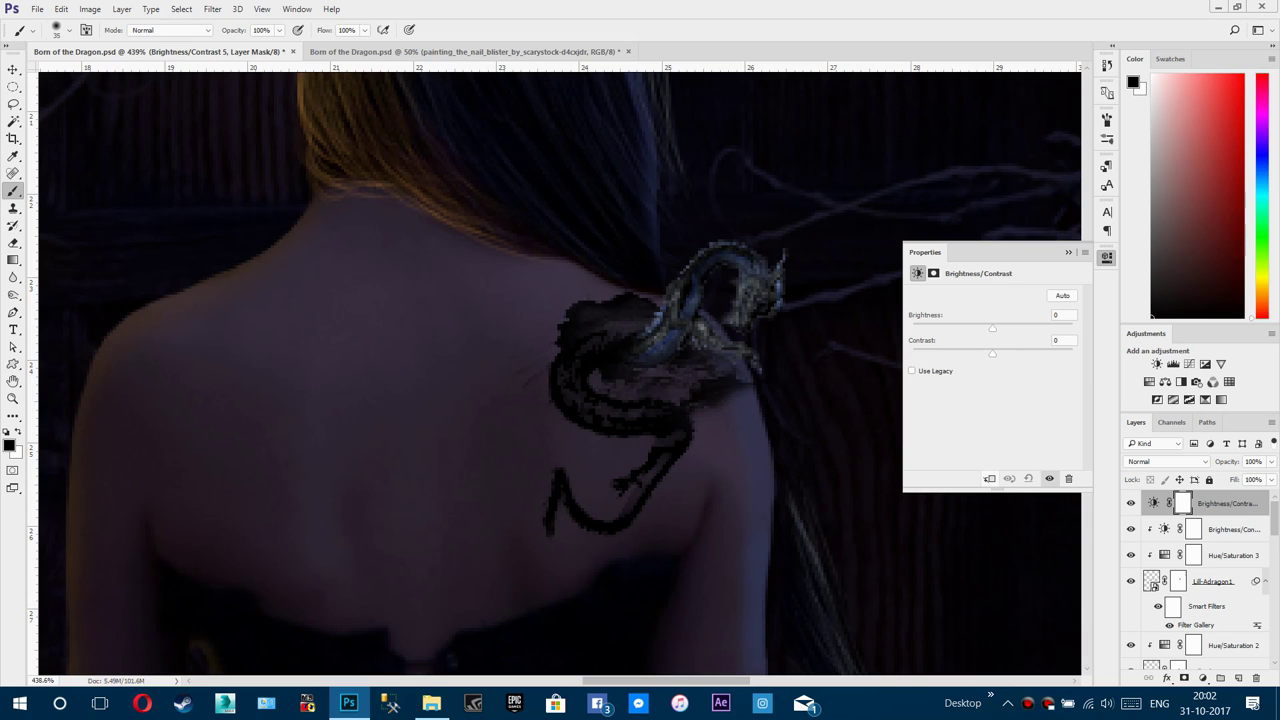
left_click(989, 478)
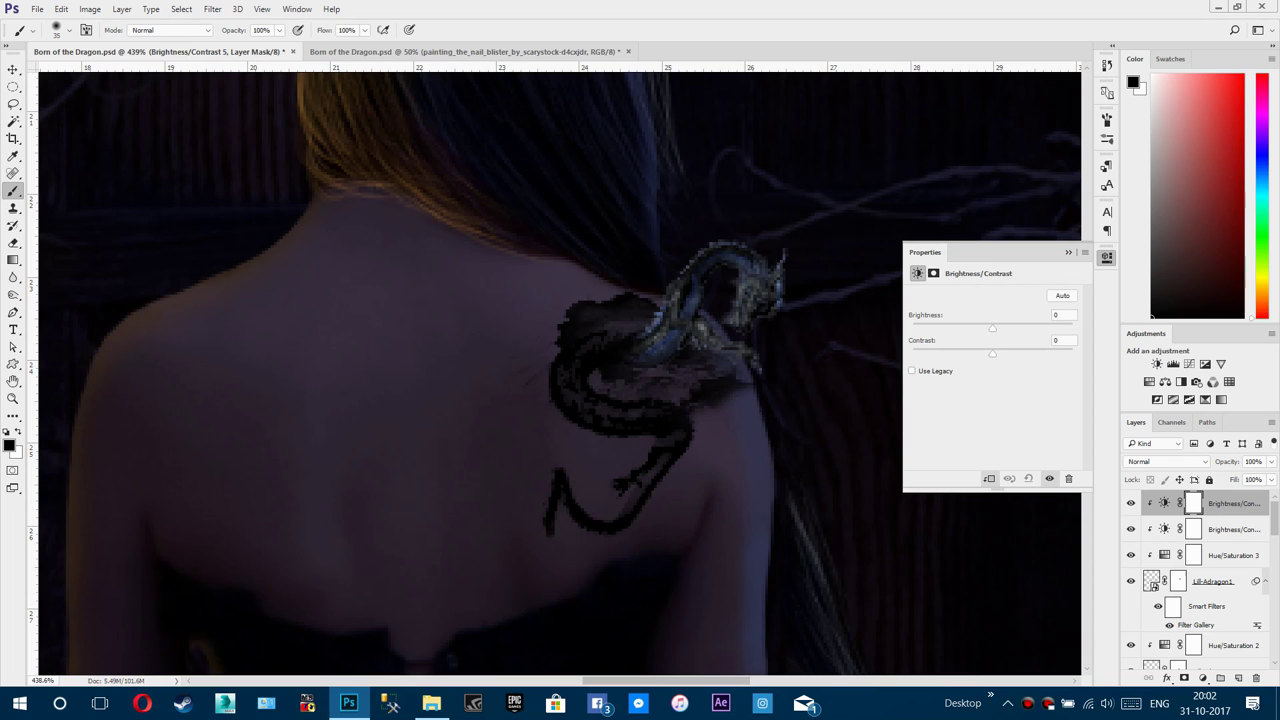
left_click(1062, 315)
type("84")
key("Return")
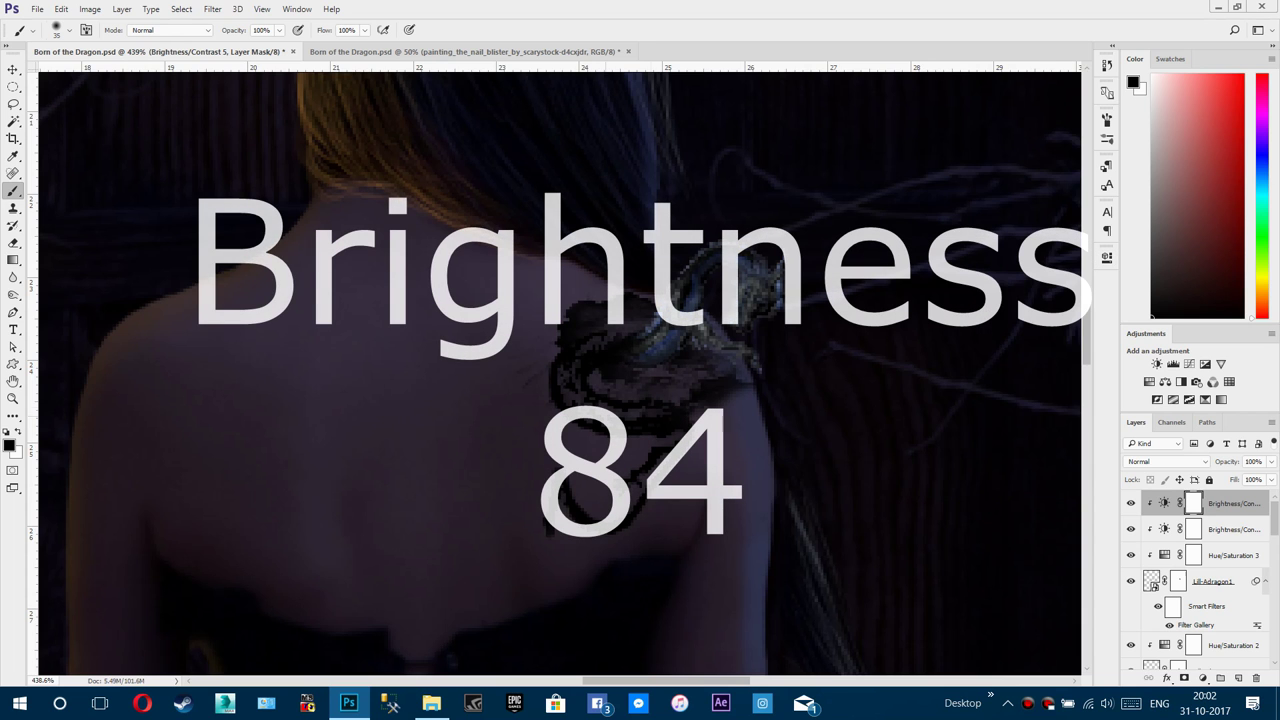
scroll(606, 380, "down", 14)
scroll(606, 380, "up", 17)
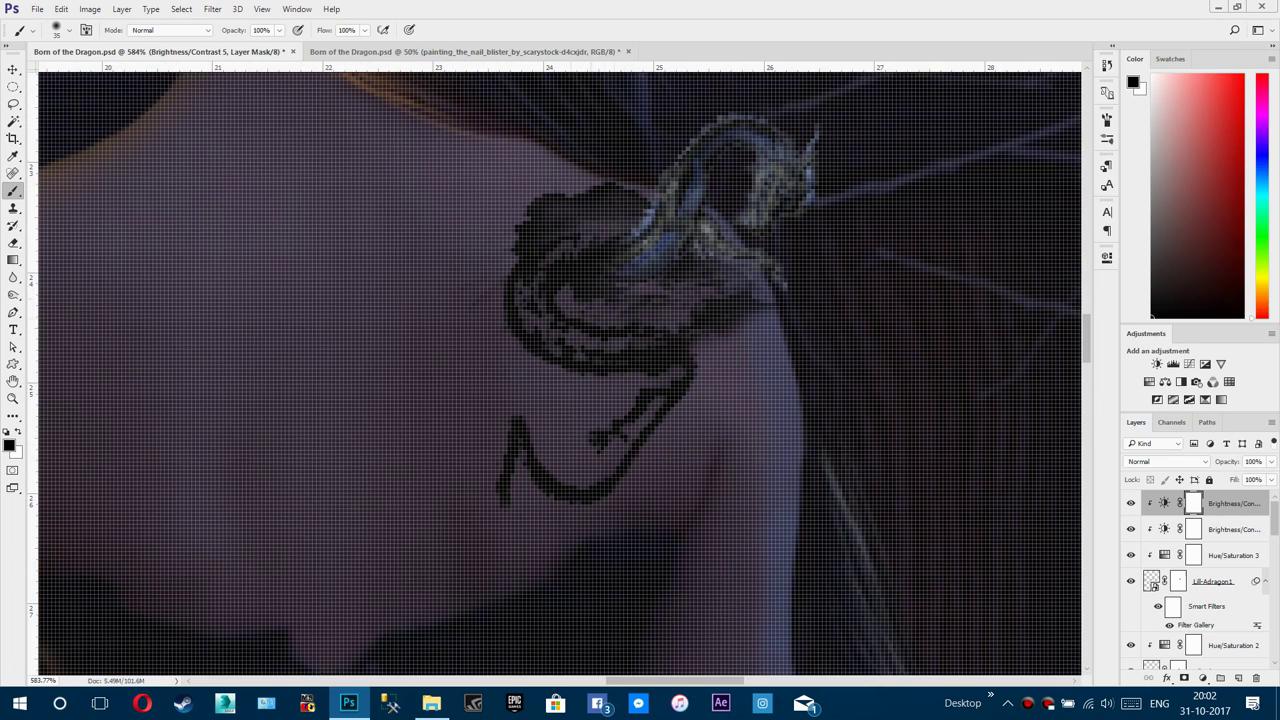
scroll(640, 330, "down", 8)
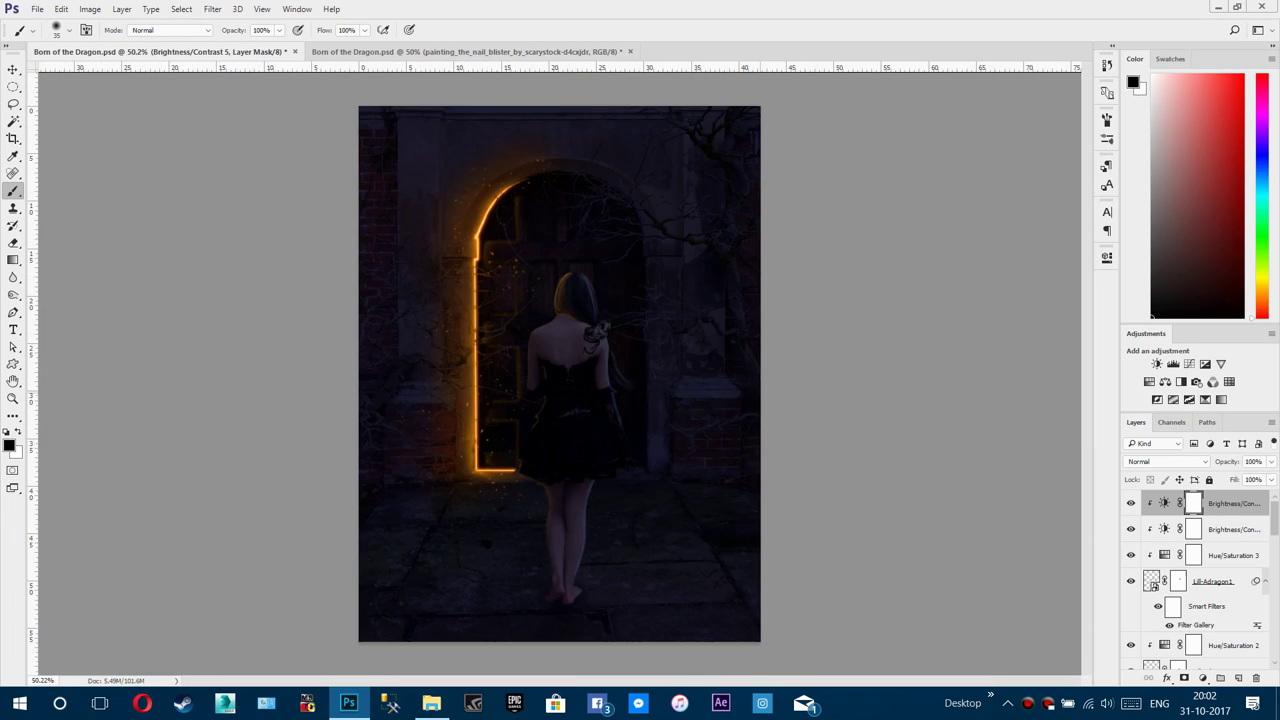
scroll(595, 335, "up", 8)
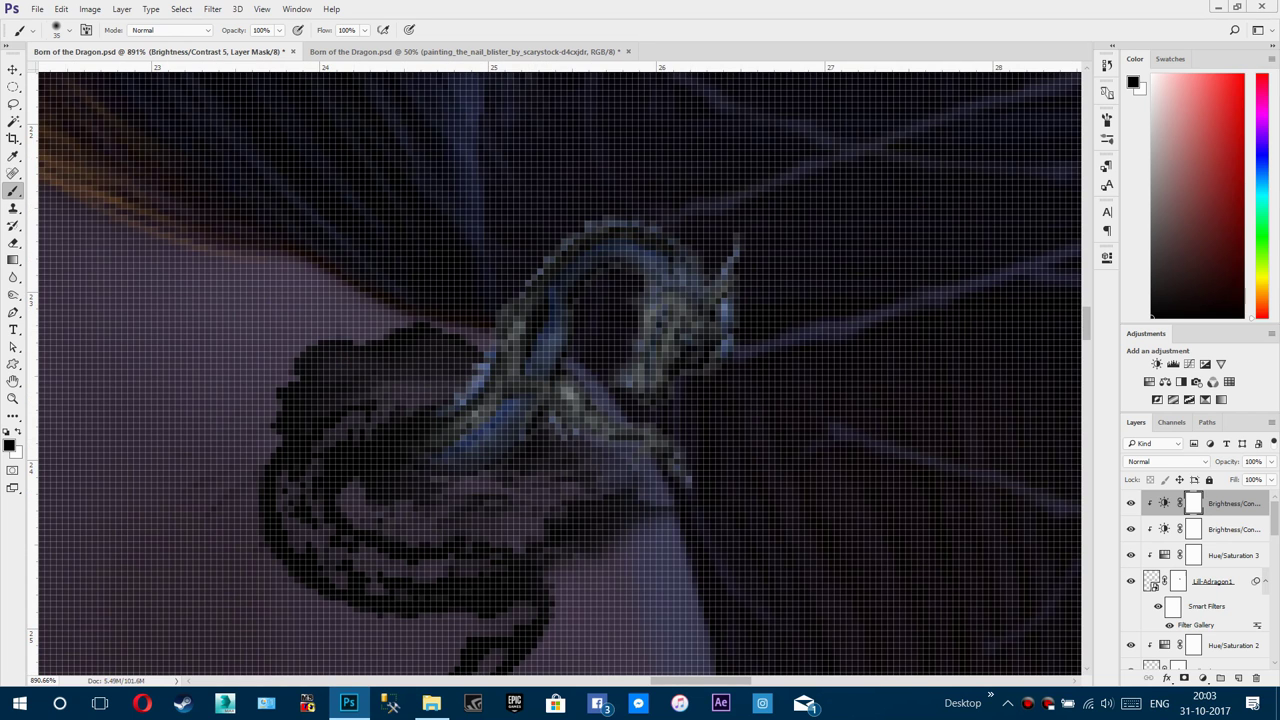
left_click(9, 446)
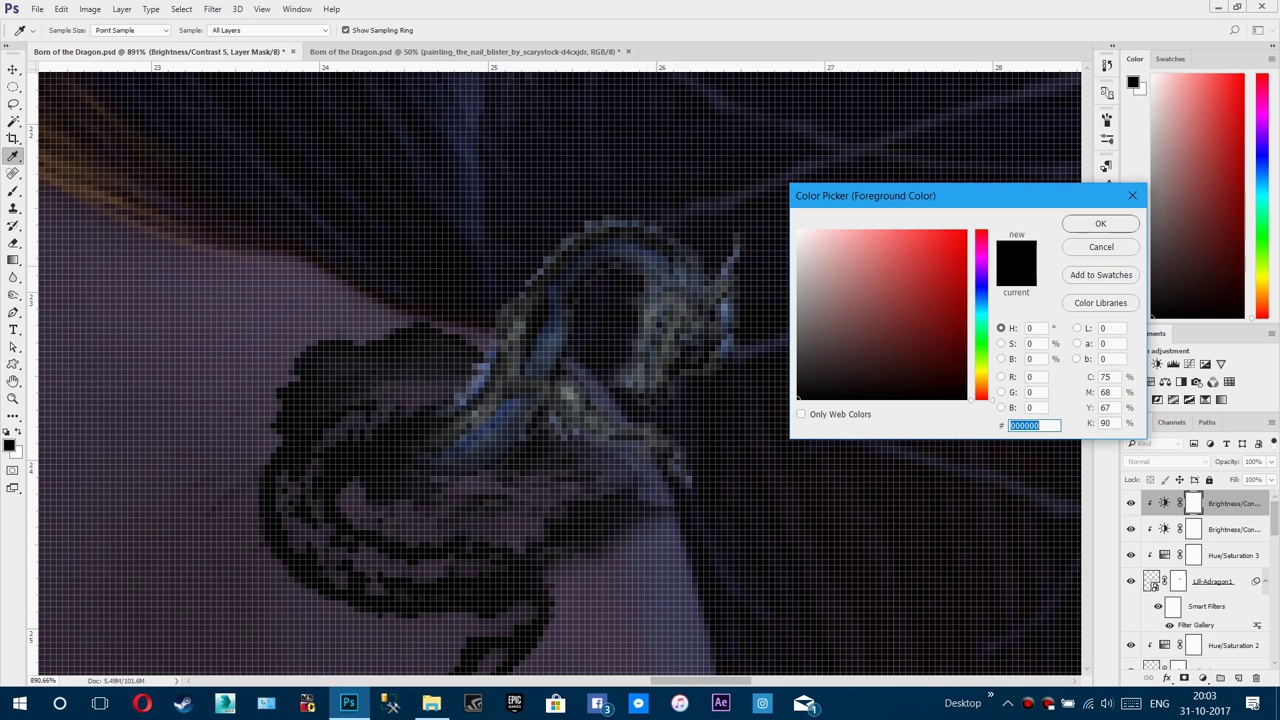
type("ffffff")
key("Escape")
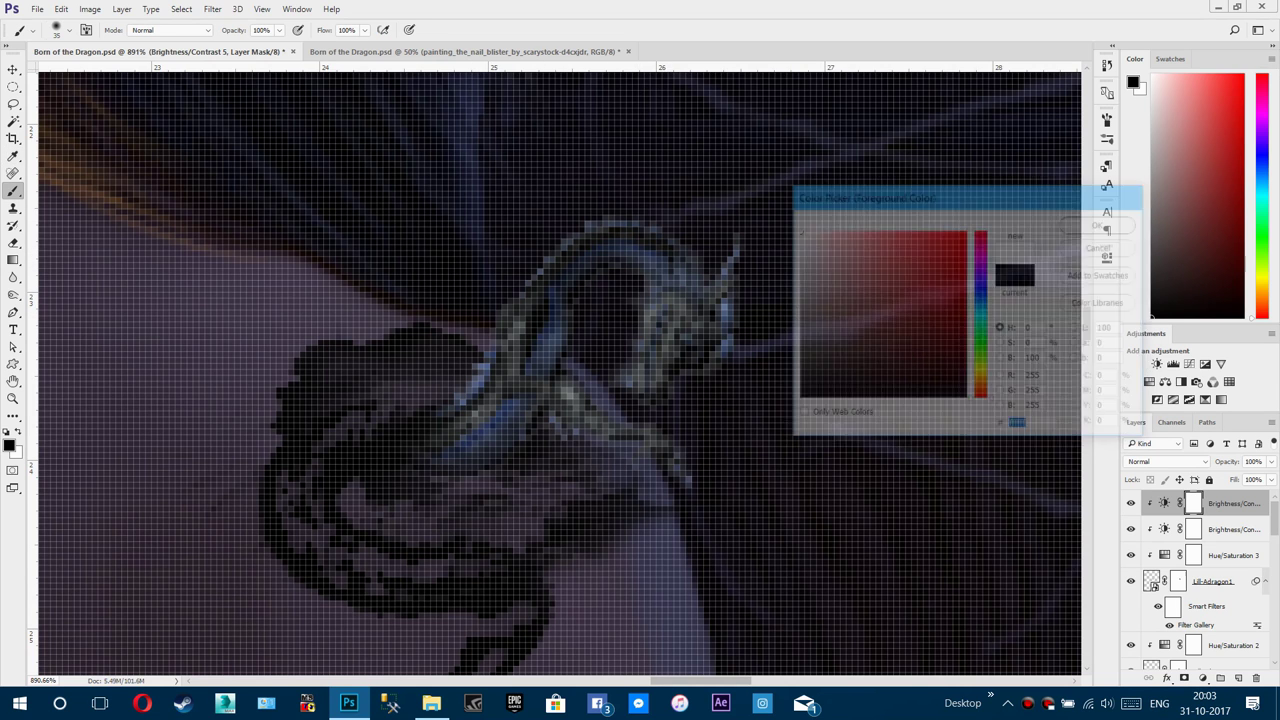
Step: Paint light blue highlights on the emerging dragon on a new layer with a 1-pixel brush, at 40% layer opacity
left_click(1238, 678)
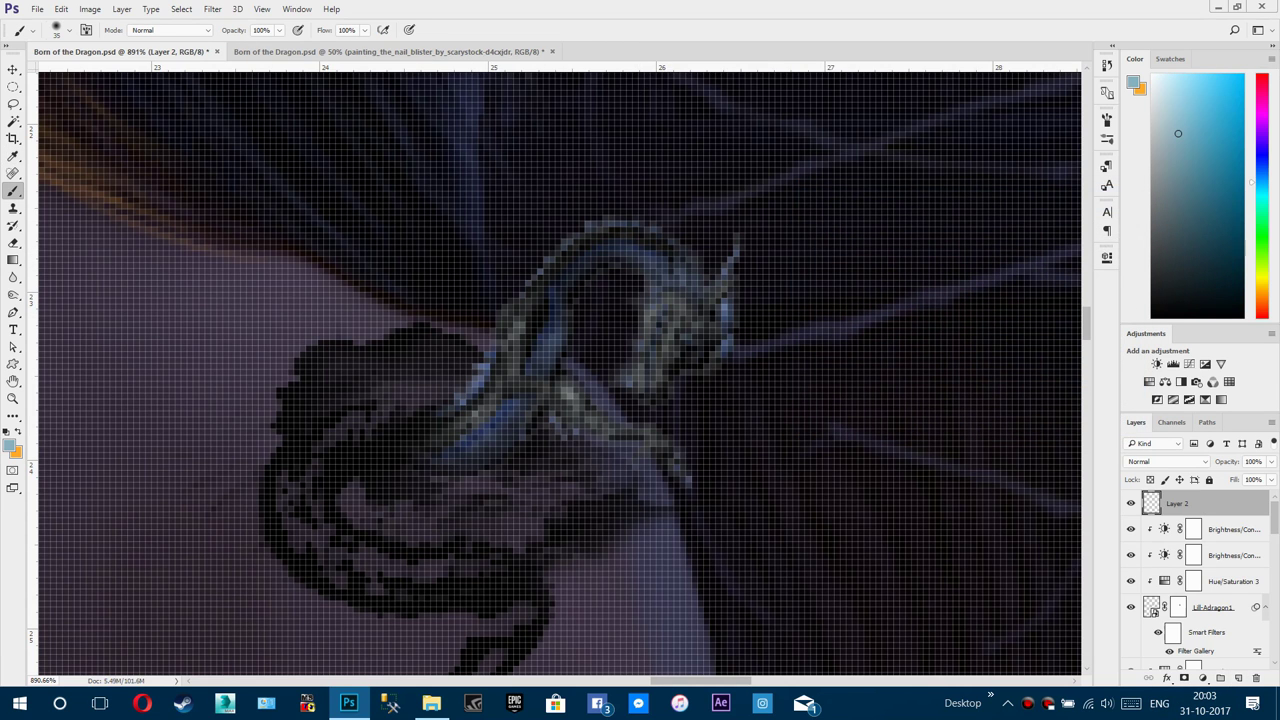
left_click_drag(1178, 133, 1167, 87)
key("bracketleft")
key("bracketleft")
key("bracketleft")
key("bracketleft")
key("bracketleft")
key("bracketleft")
key("bracketleft")
key("bracketleft")
key("bracketleft")
key("bracketleft")
key("bracketleft")
key("bracketleft")
key("bracketleft")
key("bracketleft")
scroll(705, 283, "up", 6)
scroll(236, 516, "down", 1)
mouse_move(232, 516)
left_mouse_down()
mouse_move(310, 440)
mouse_move(368, 313)
left_mouse_up()
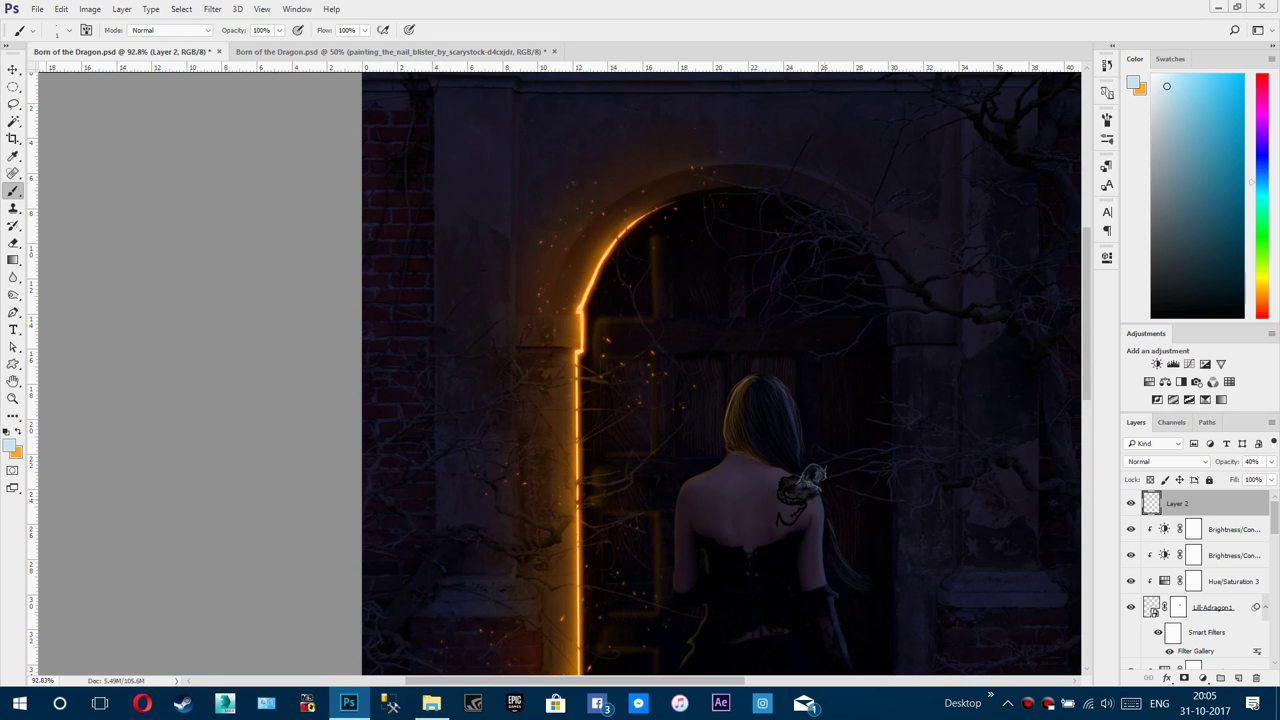
Step: Move Layer 2 above Hue/Saturation 2 clipped to the Lill-Adragon1 copy, and place a new layer directly beneath that dragon copy
scroll(829, 503, "up", 15)
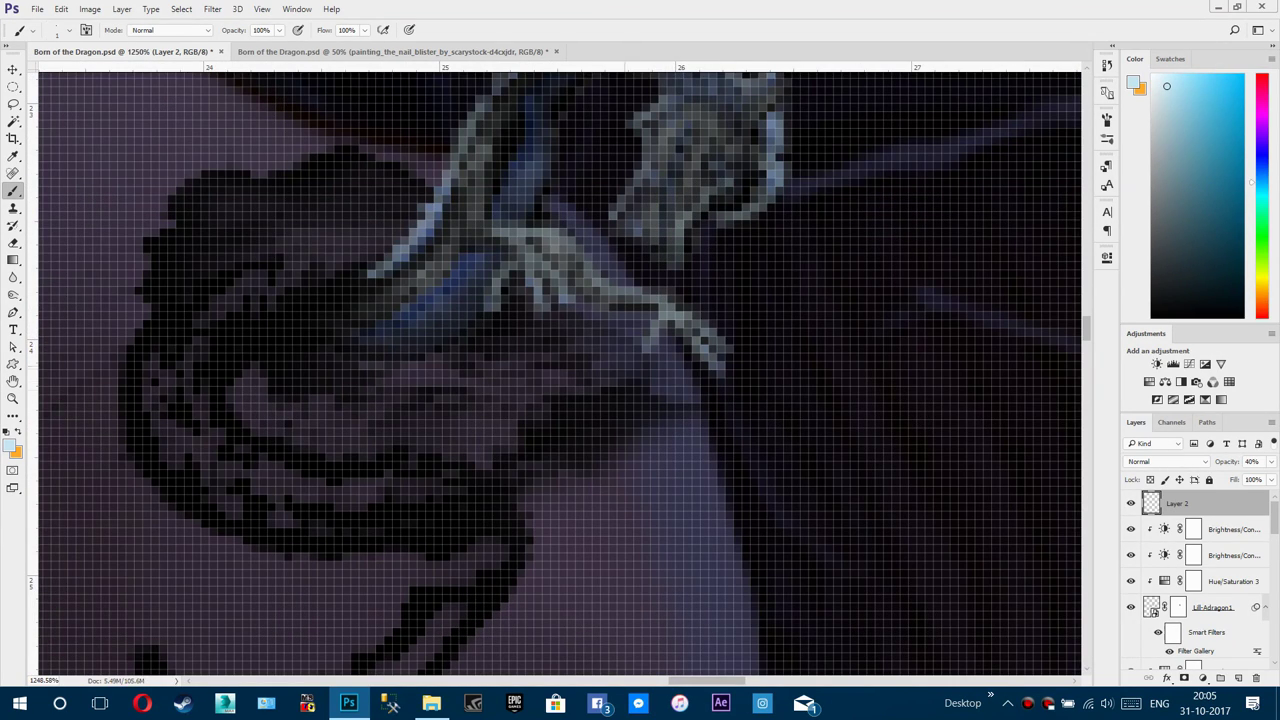
left_click(1238, 678)
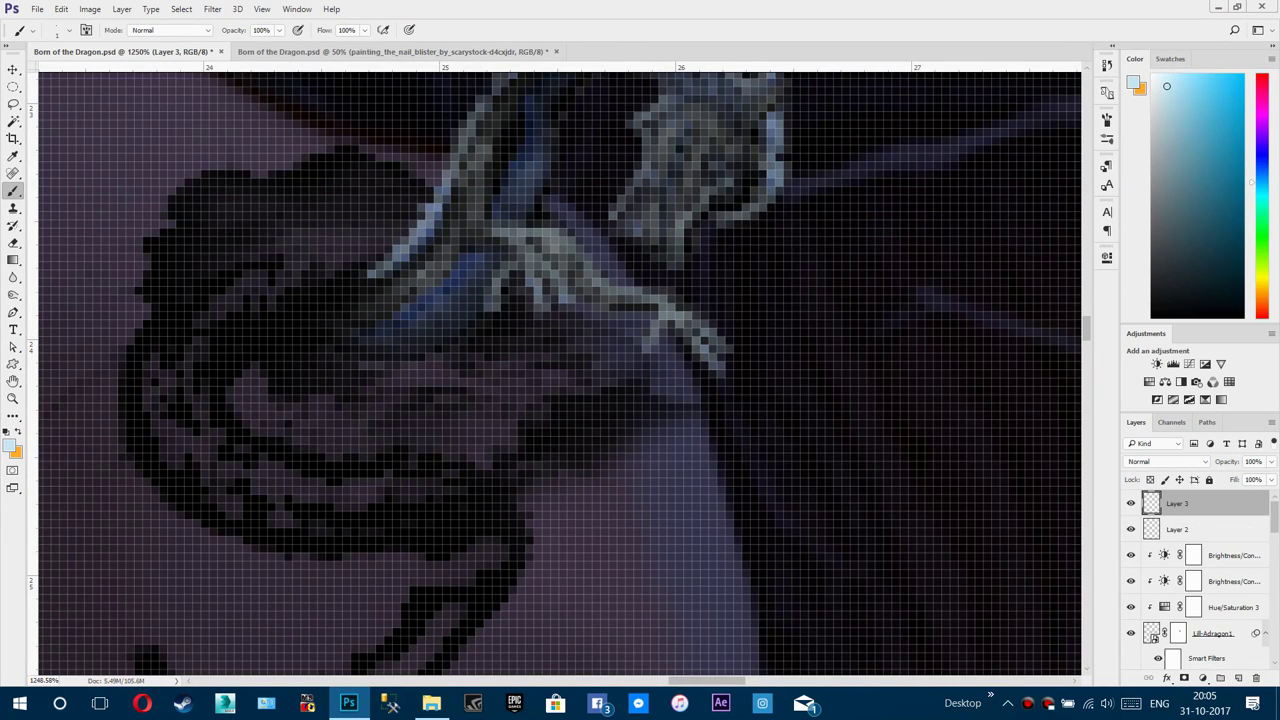
key("ctrl+bracketleft")
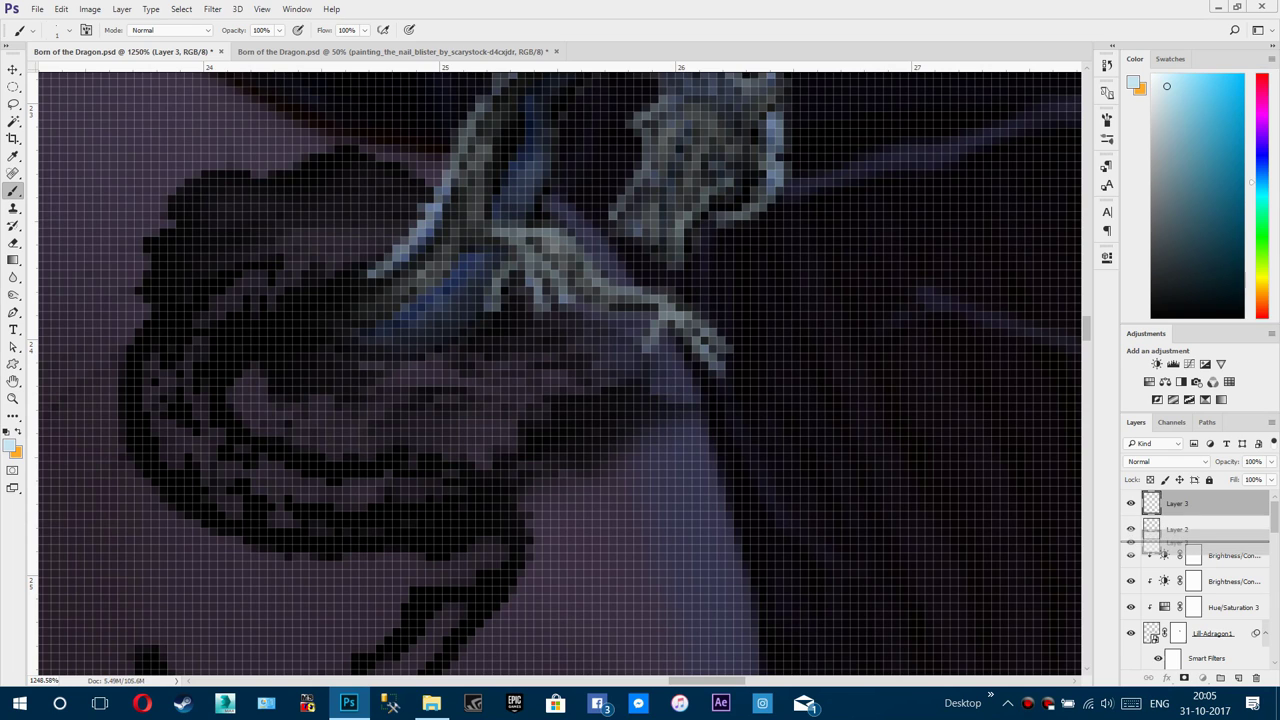
left_click_drag(1218, 531, 1210, 496)
scroll(1210, 560, "down", 2)
left_click_drag(1210, 541, 1210, 630)
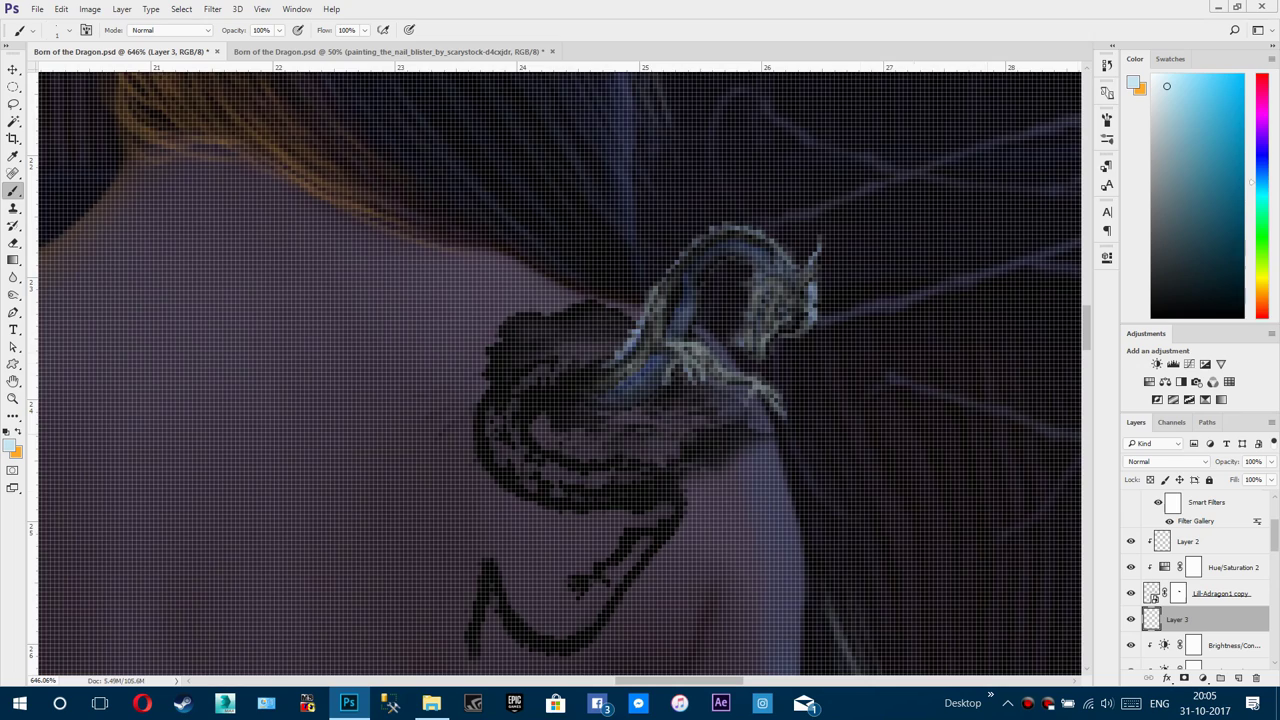
Step: Rename the new layer beneath the Lill-Adragon1 copy as shadows
scroll(787, 309, "up", 5)
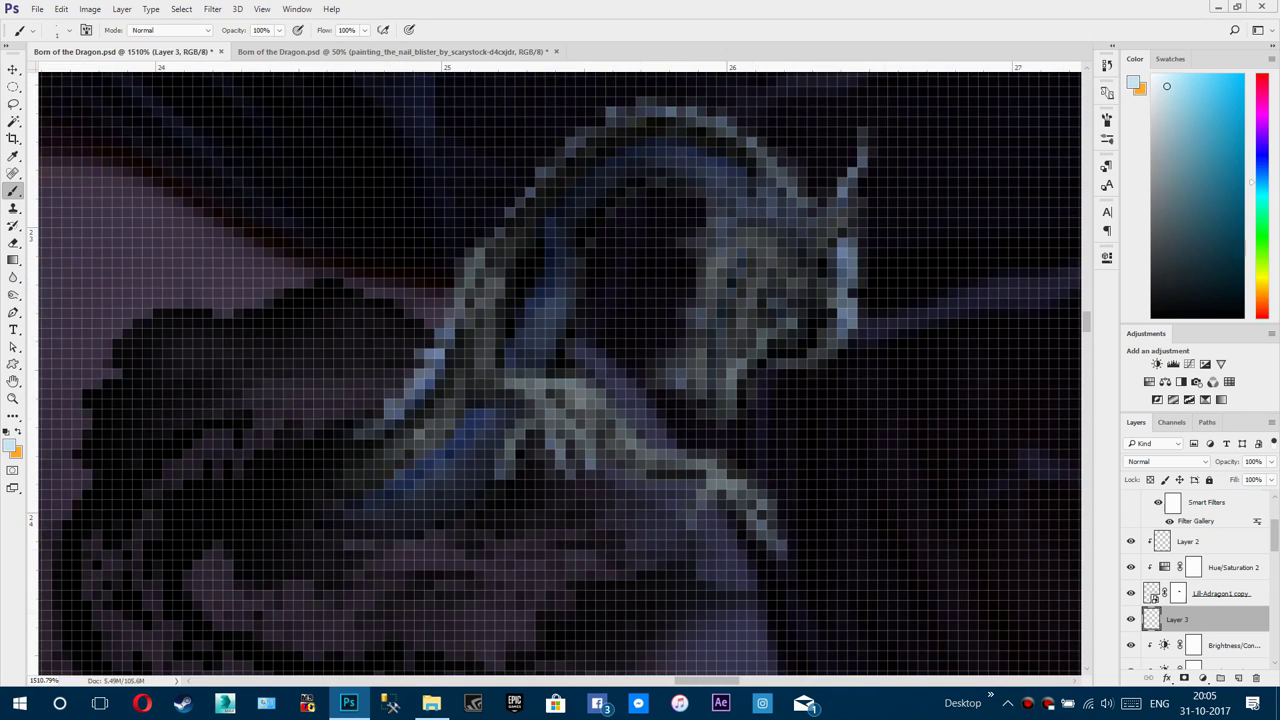
double_click(1178, 620)
type("shadows")
key("Return")
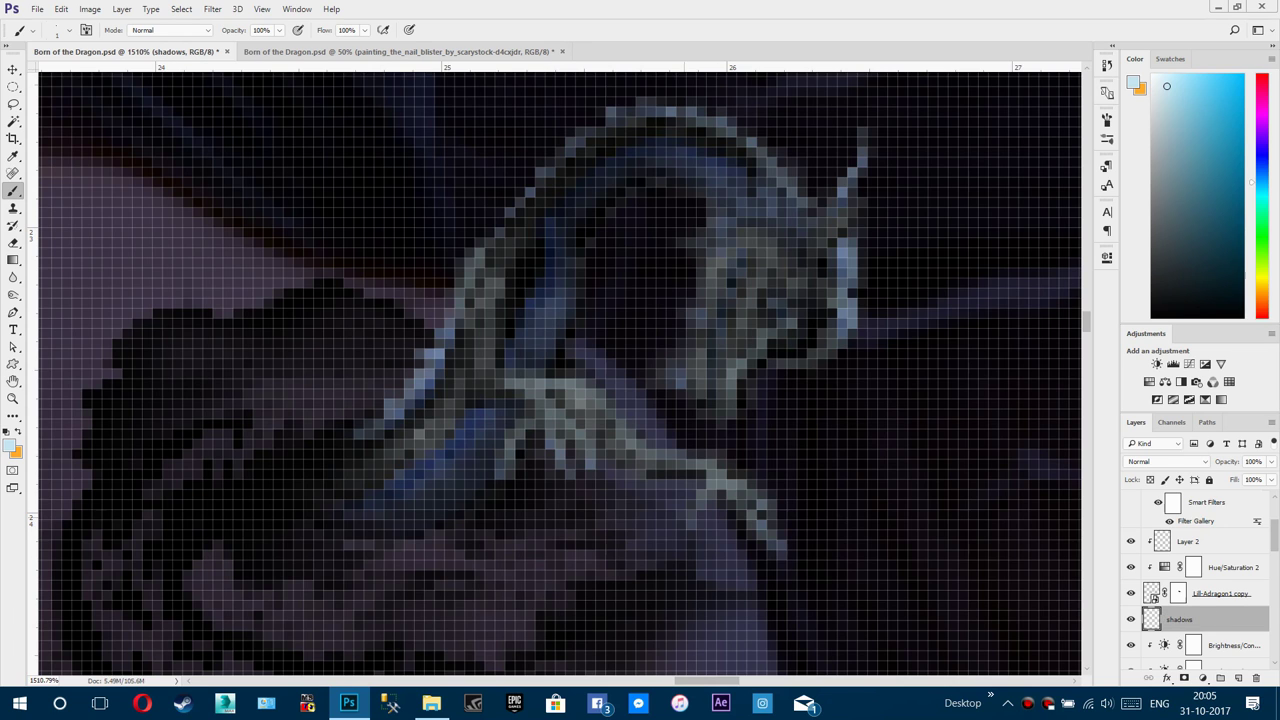
Step: Paint soft shadows in colour 070707 beneath the dragon's raised body and claw on the shadows layer
key("d")
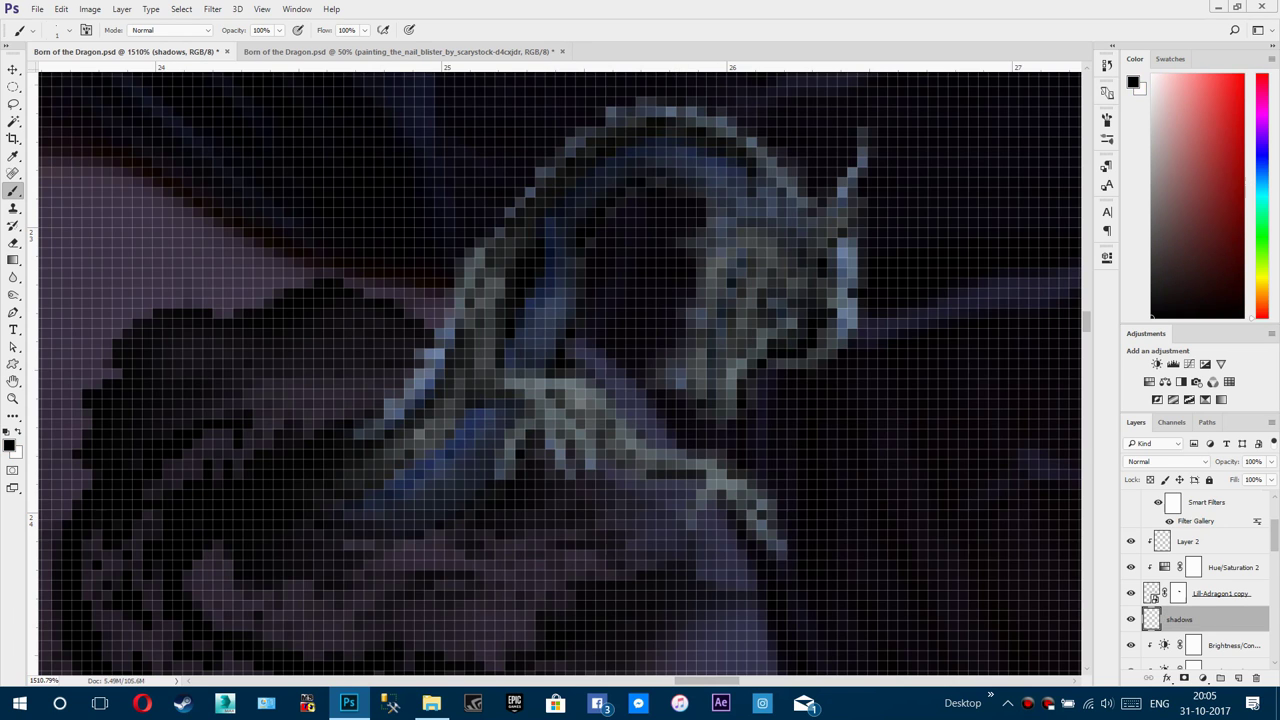
left_click(9, 446)
type("070707")
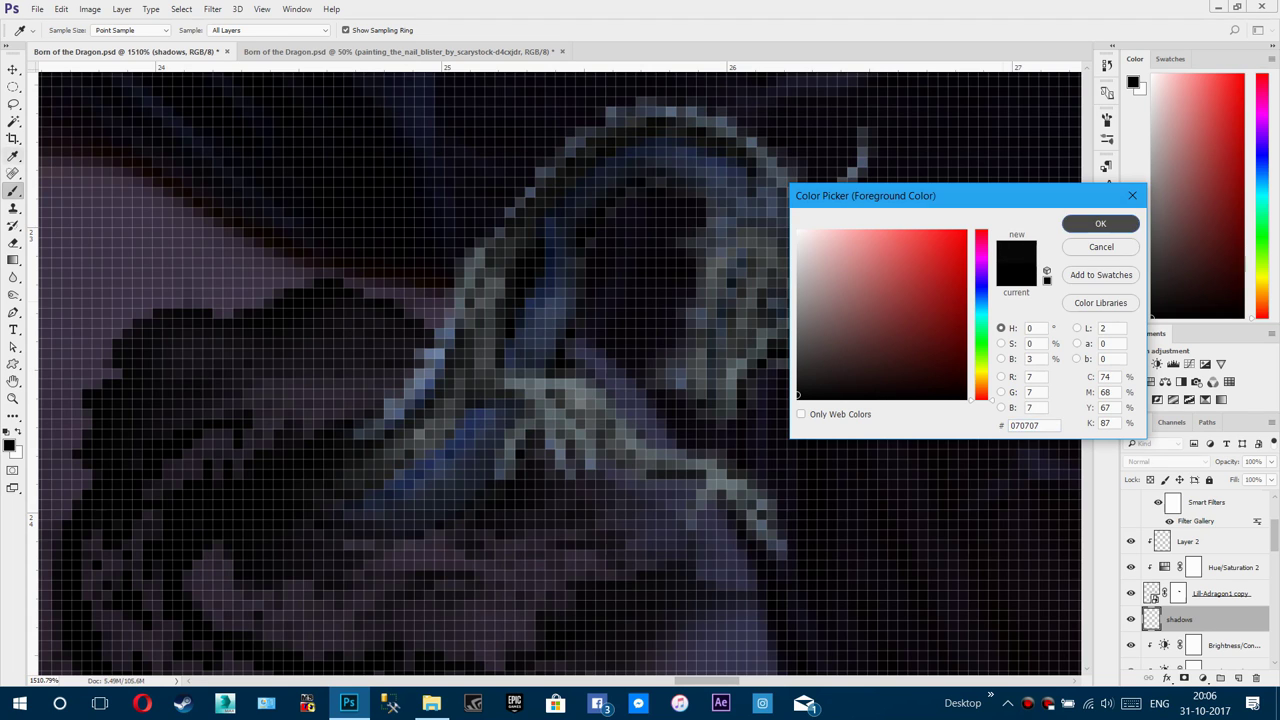
left_click(1100, 223)
key("b")
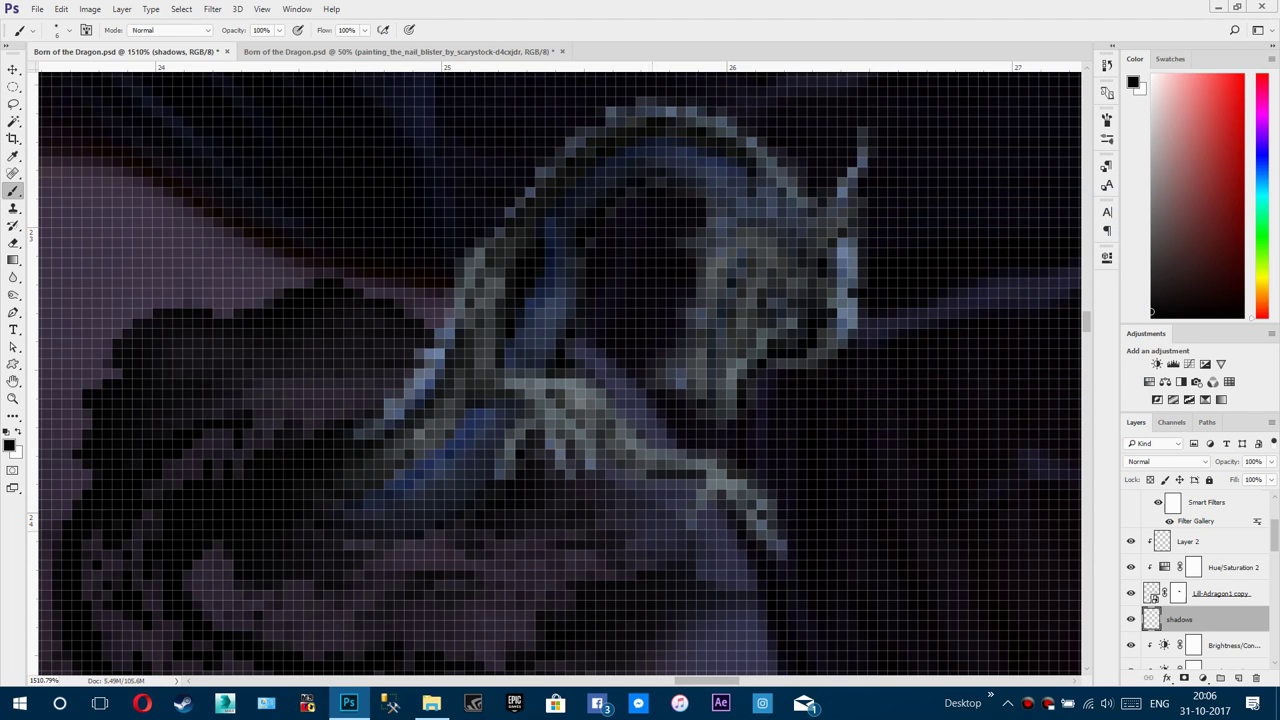
mouse_move(549, 456)
left_mouse_down()
mouse_move(564, 480)
mouse_move(678, 522)
mouse_move(652, 430)
mouse_move(612, 388)
left_mouse_up()
scroll(560, 370, "down", 10)
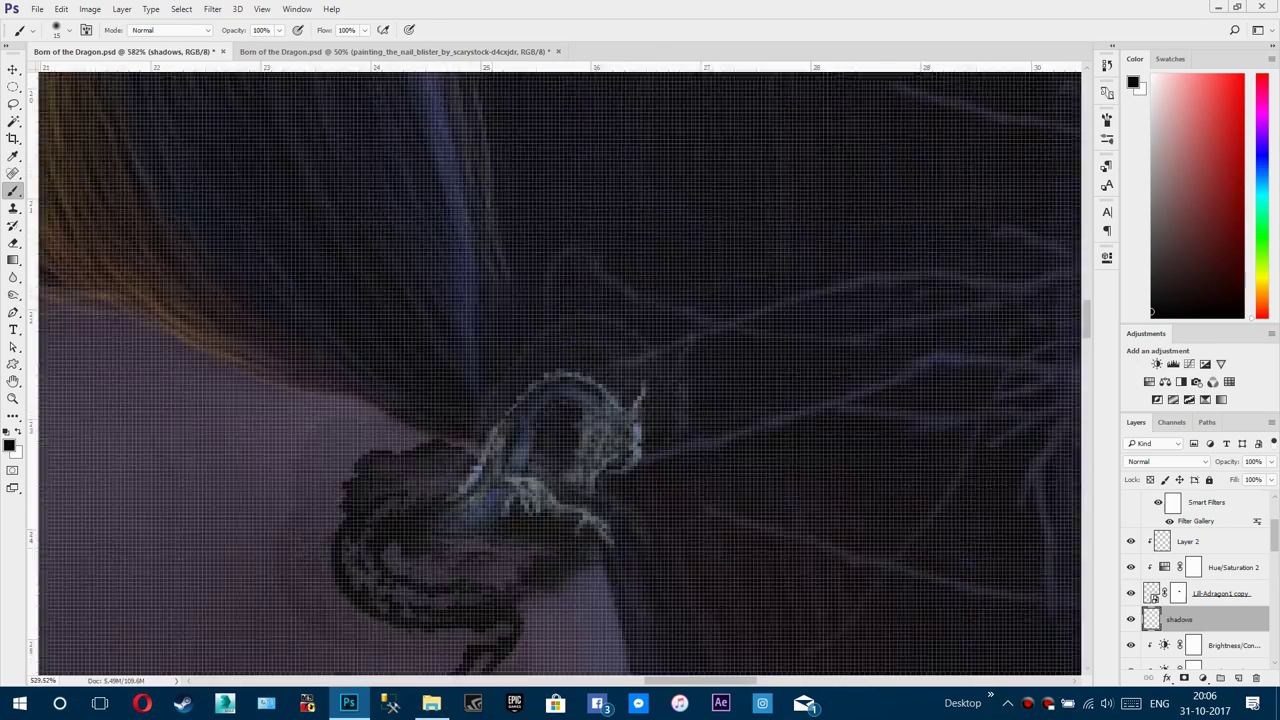
scroll(500, 540, "up", 10)
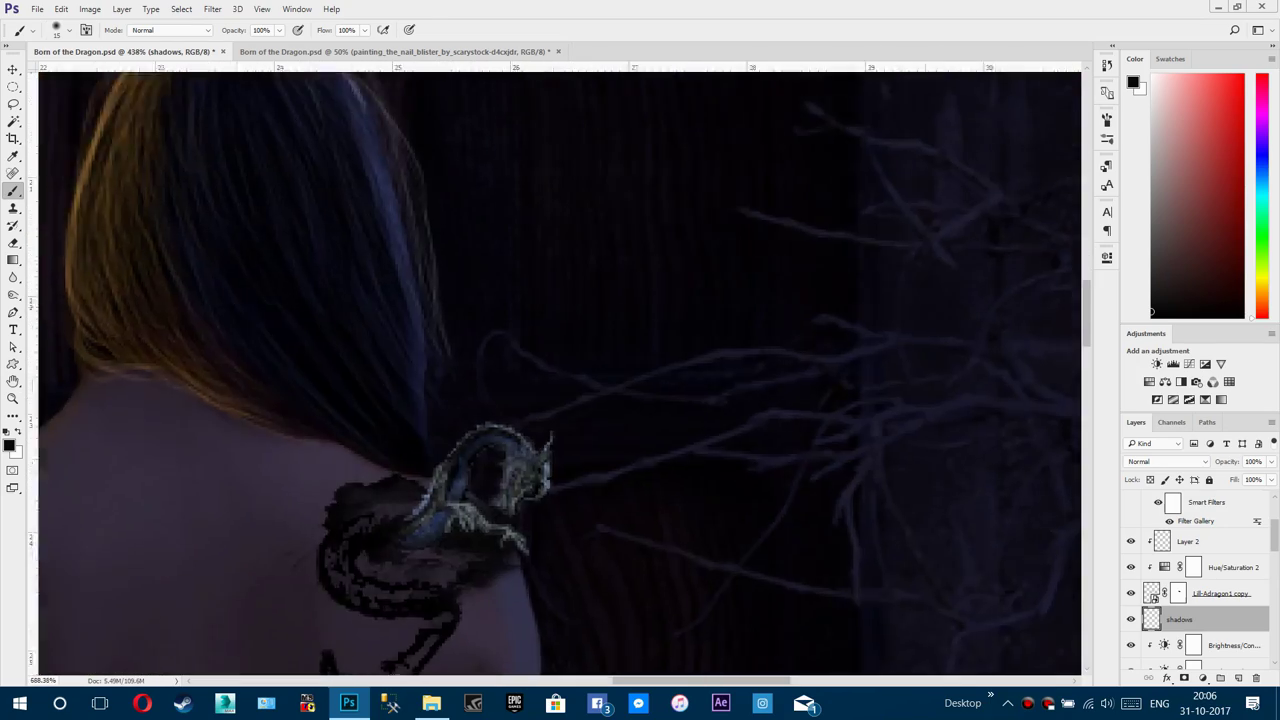
scroll(680, 505, "down", 10)
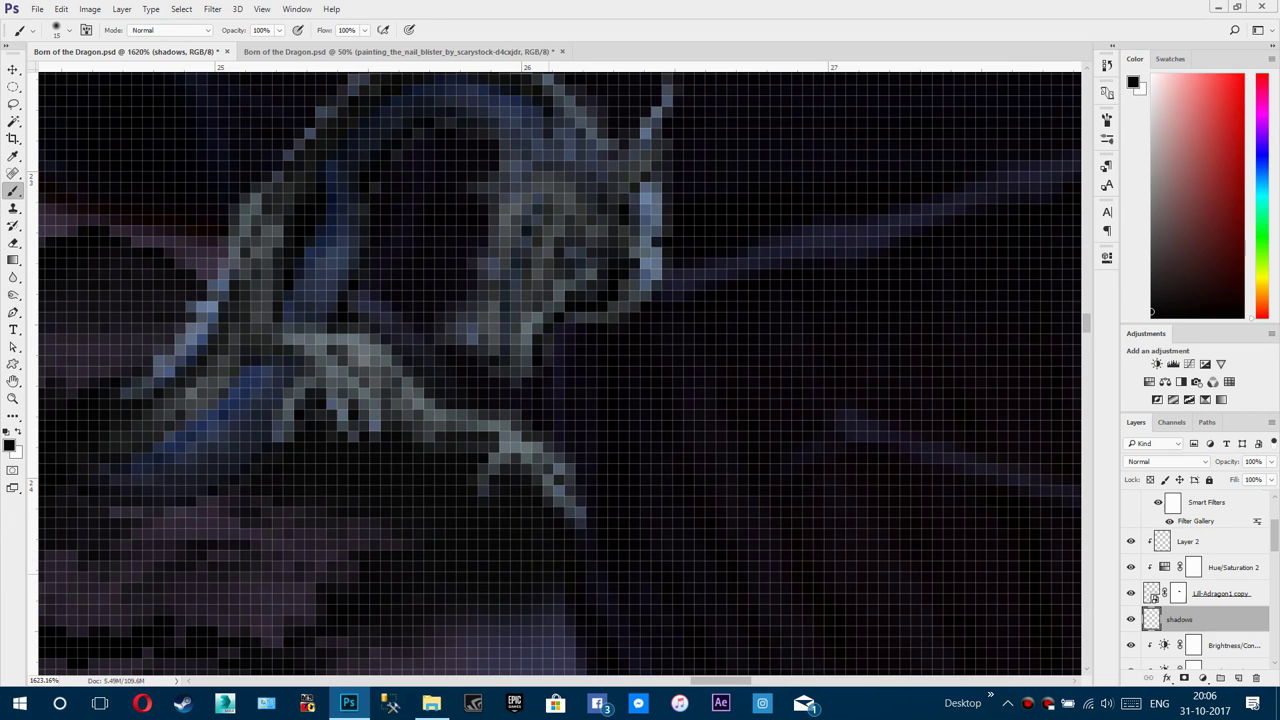
scroll(652, 530, "up", 6)
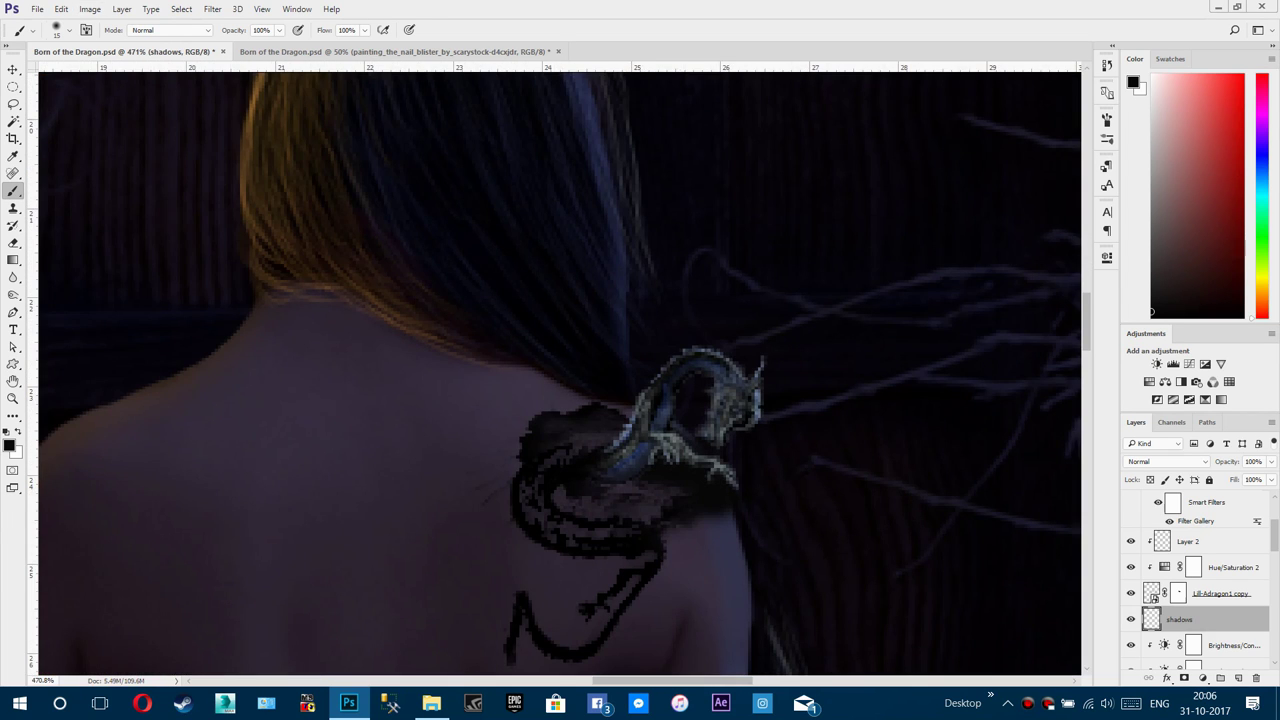
Step: Lower the shadows layer to 71% opacity and soften it with a stronger Gaussian Blur radius
left_click_drag(1227, 462, 1193, 462)
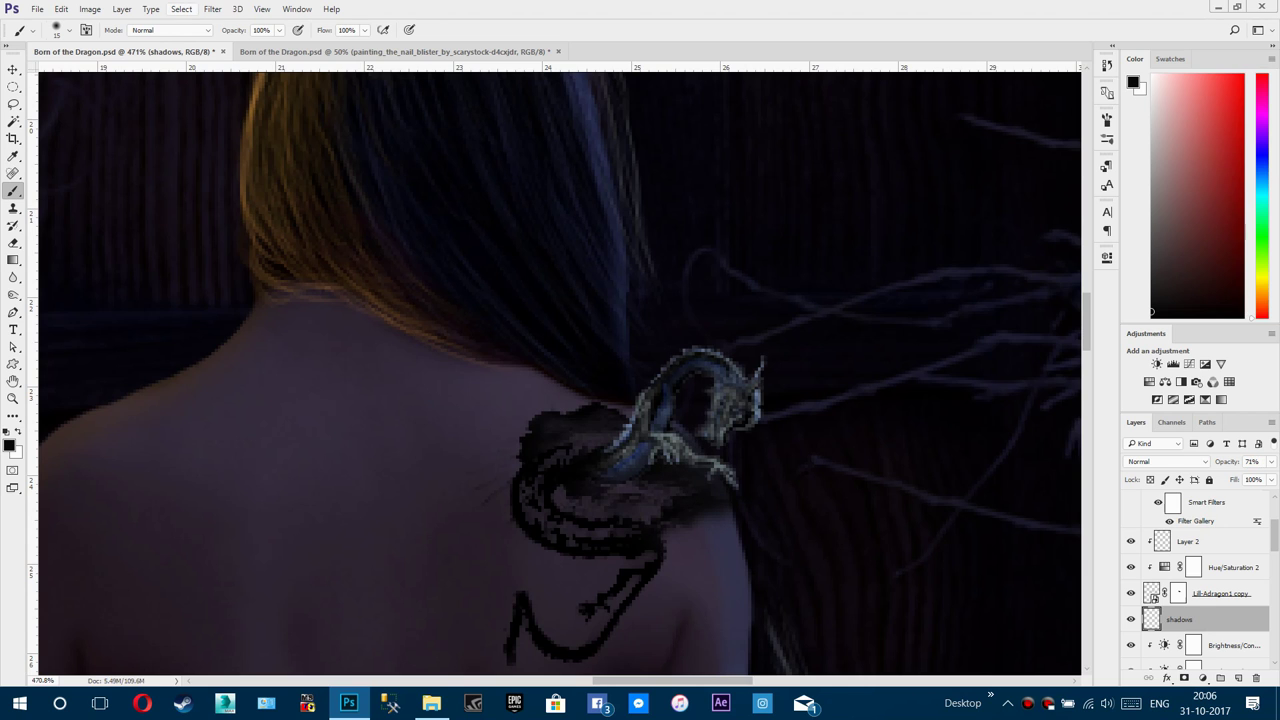
left_click(212, 9)
mouse_move(240, 194)
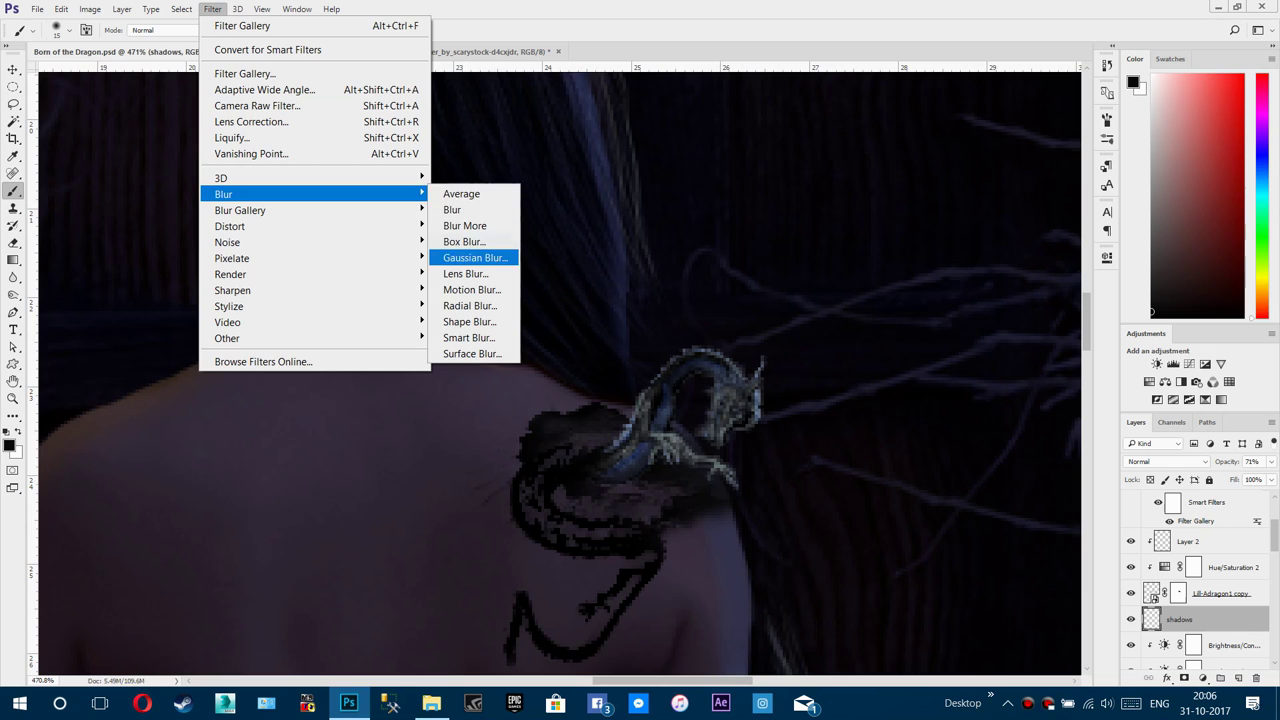
left_click(465, 257)
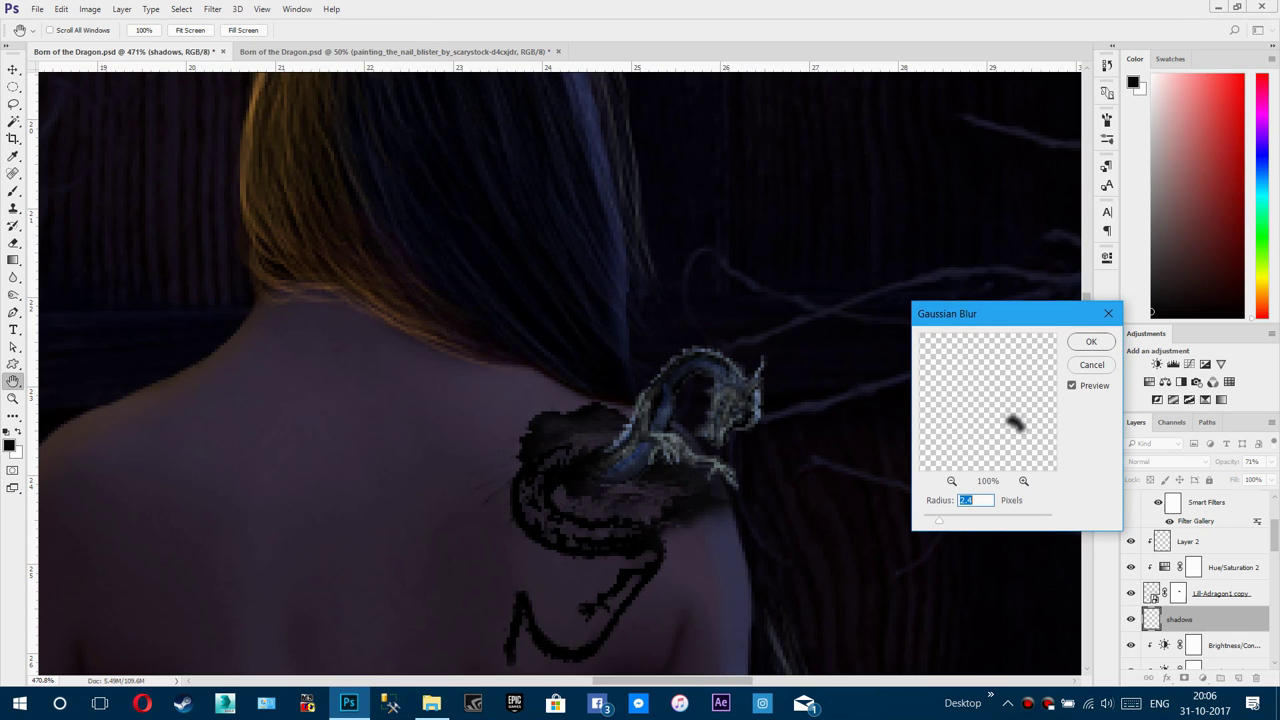
left_click_drag(938, 520, 948, 520)
left_click(1091, 341)
Step: Examine how the dragon and its blurred shadow read within the full composition at different magnifications
scroll(560, 370, "down", 8)
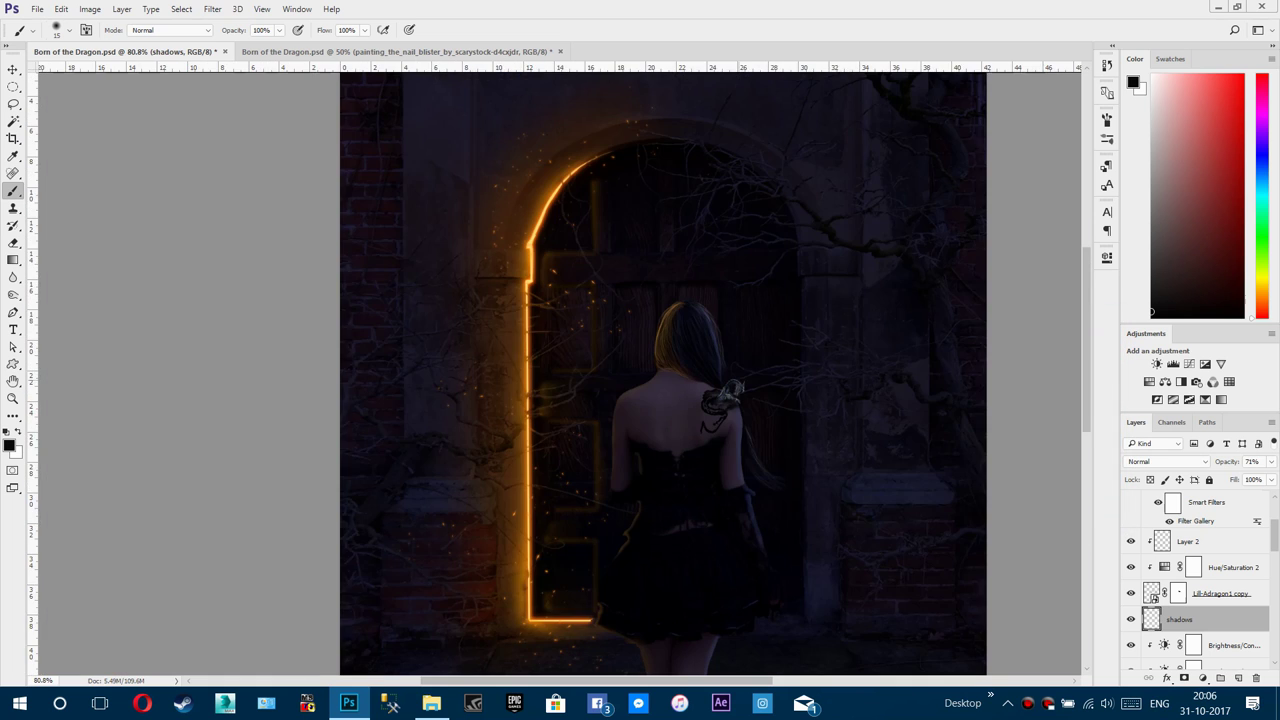
key("b")
scroll(560, 370, "down", 2)
scroll(560, 370, "up", 2)
scroll(560, 370, "down", 2)
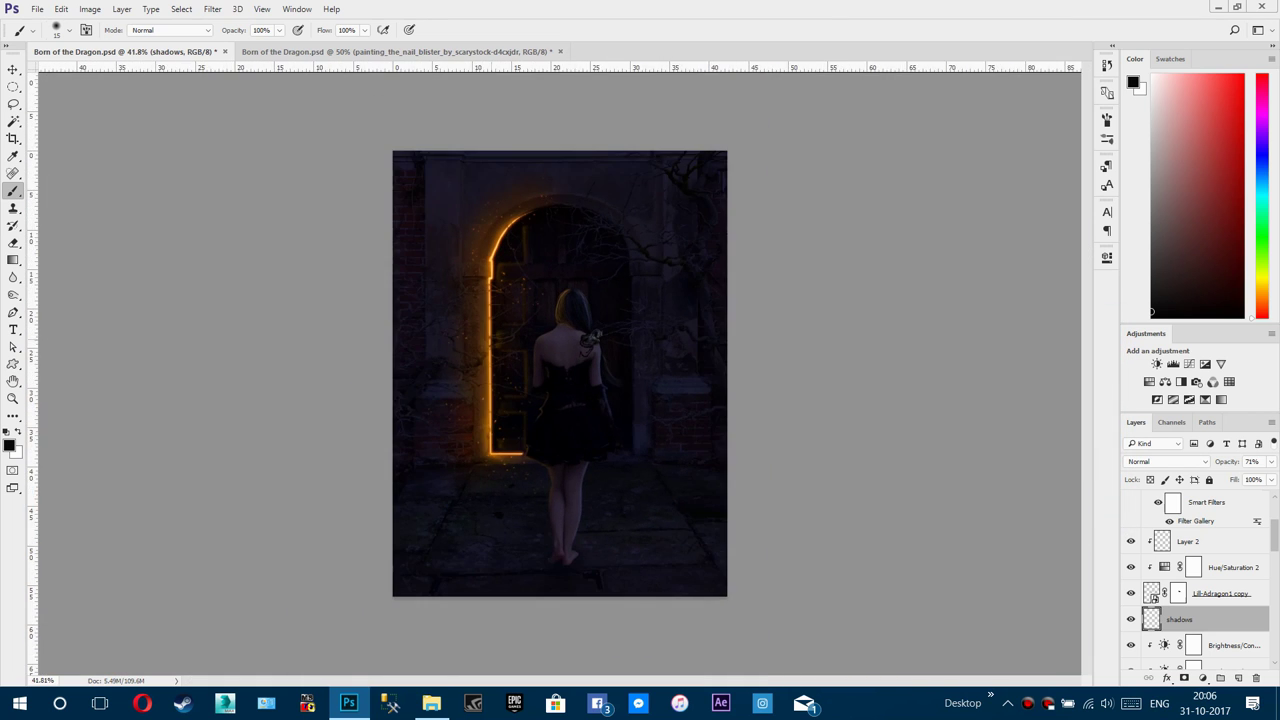
scroll(560, 370, "up", 1)
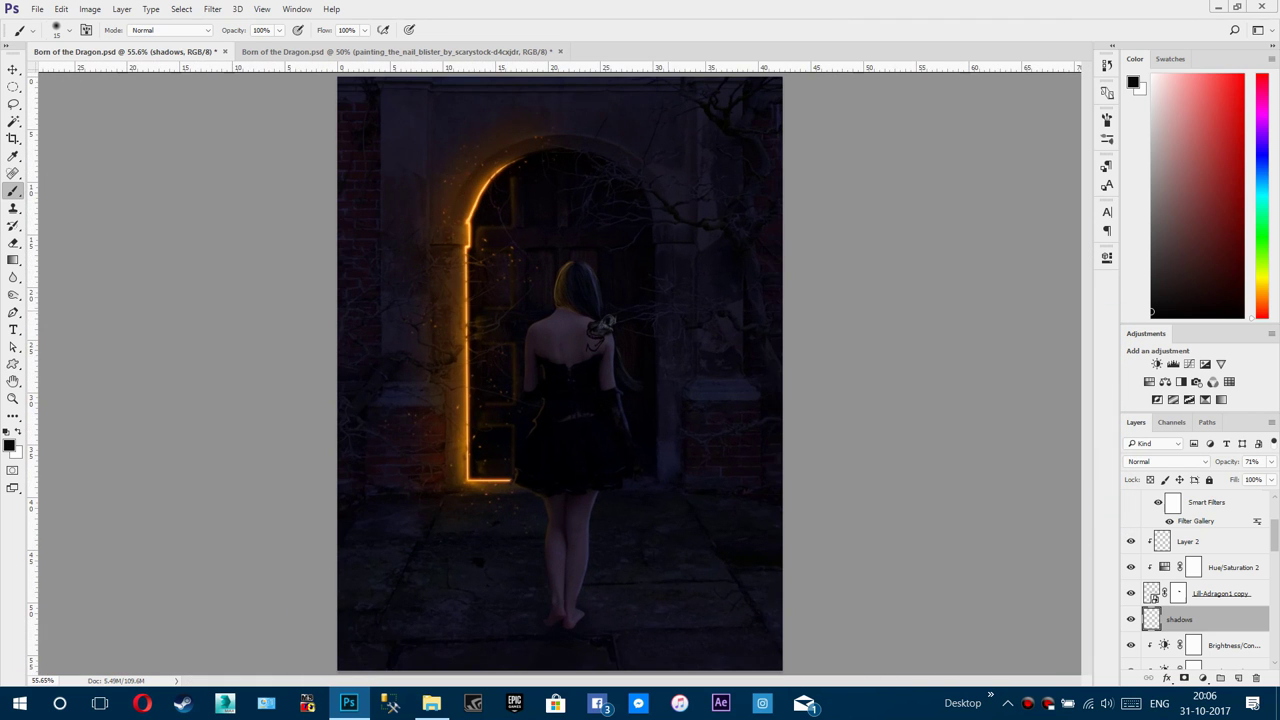
scroll(560, 370, "down", 1)
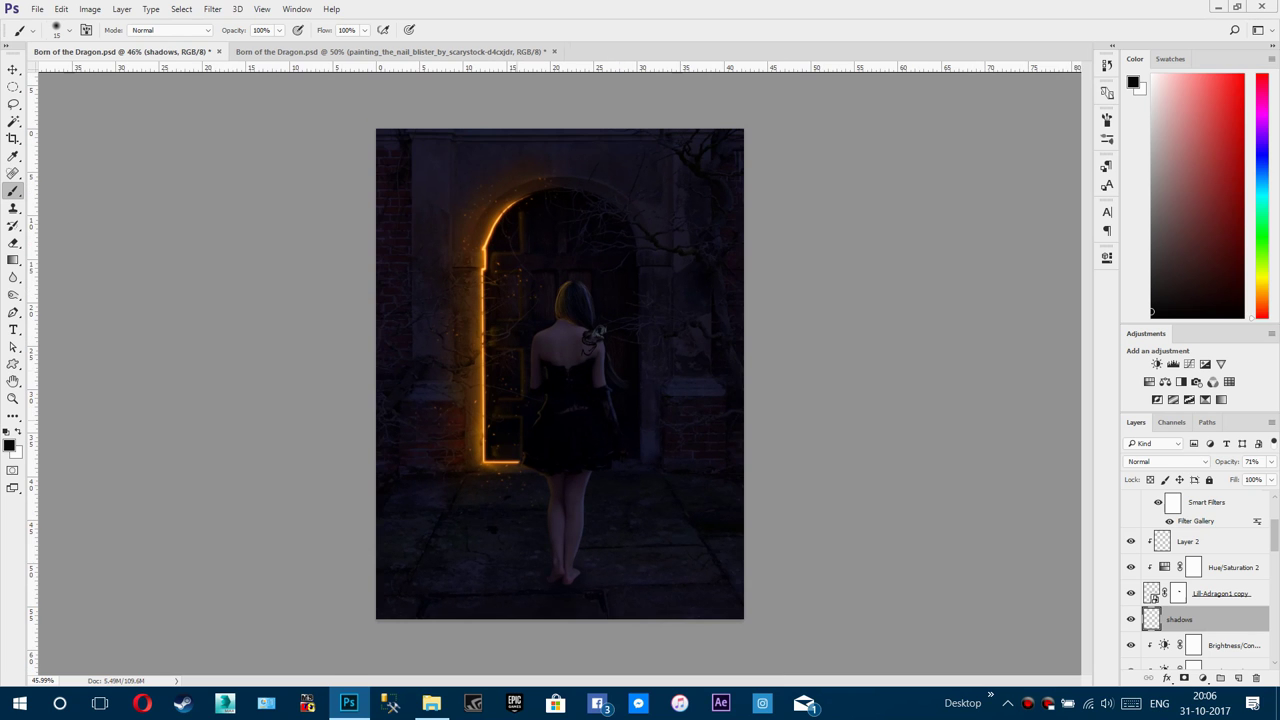
scroll(1200, 580, "up", 3)
Step: Place sparks2.png from the yt proj 4 folder at full canvas size above the topmost Brightness/Contrast layer
left_click(1233, 503)
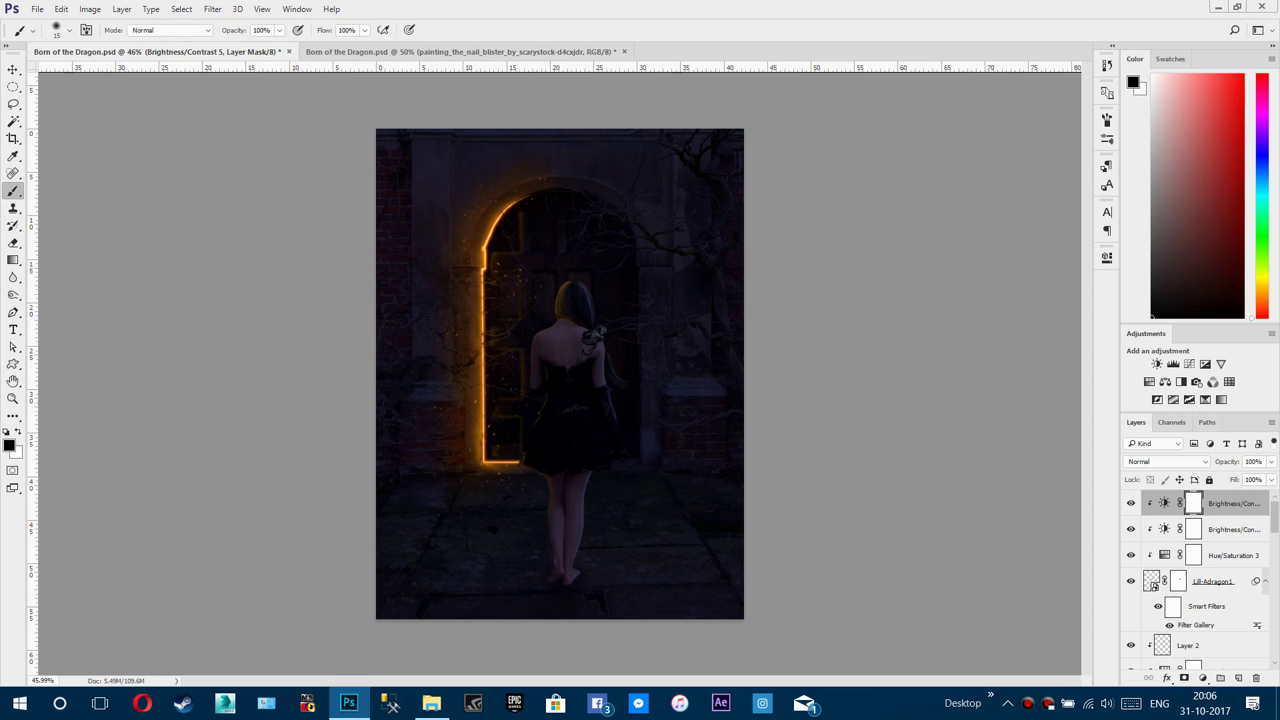
scroll(544, 348, "up", 2)
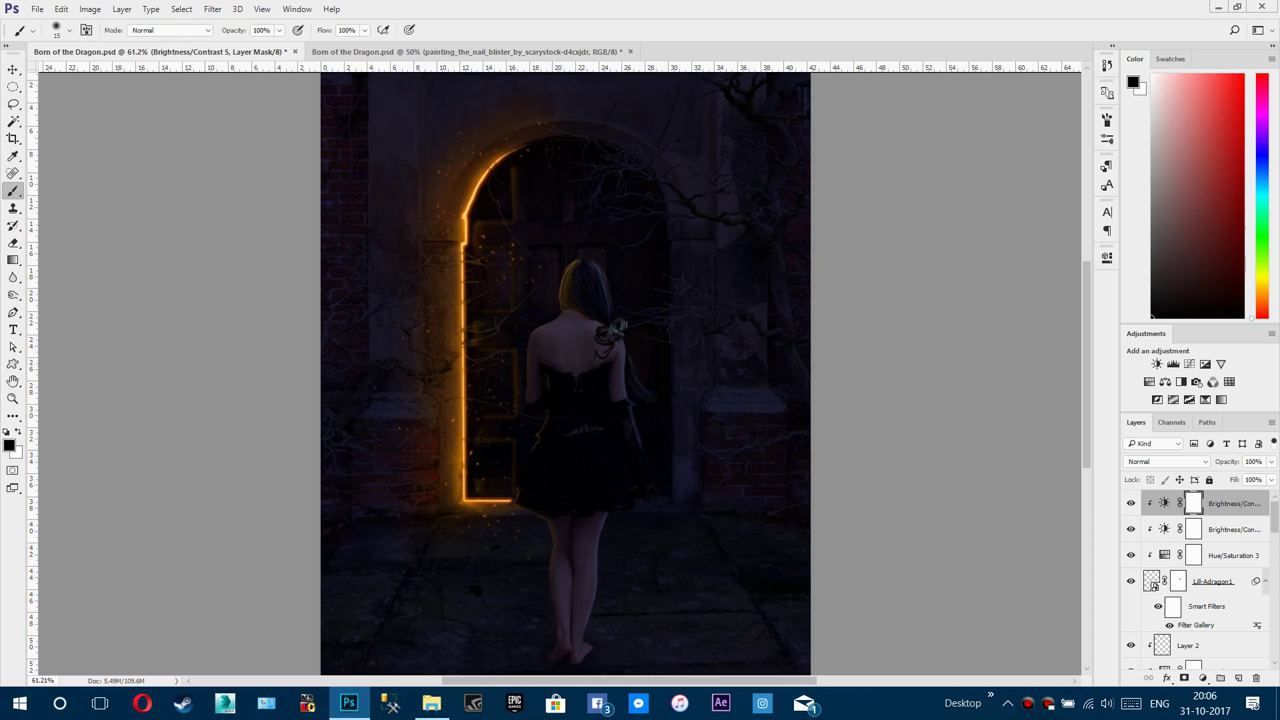
left_click(37, 9)
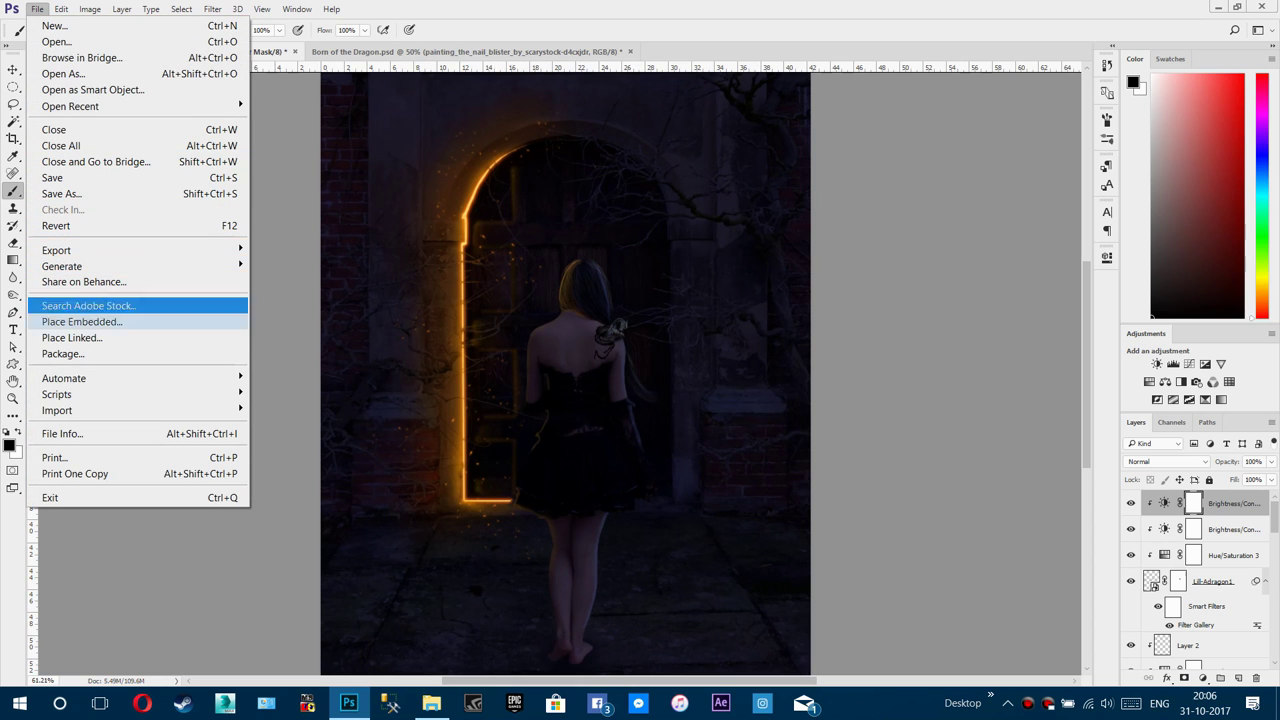
left_click(37, 9)
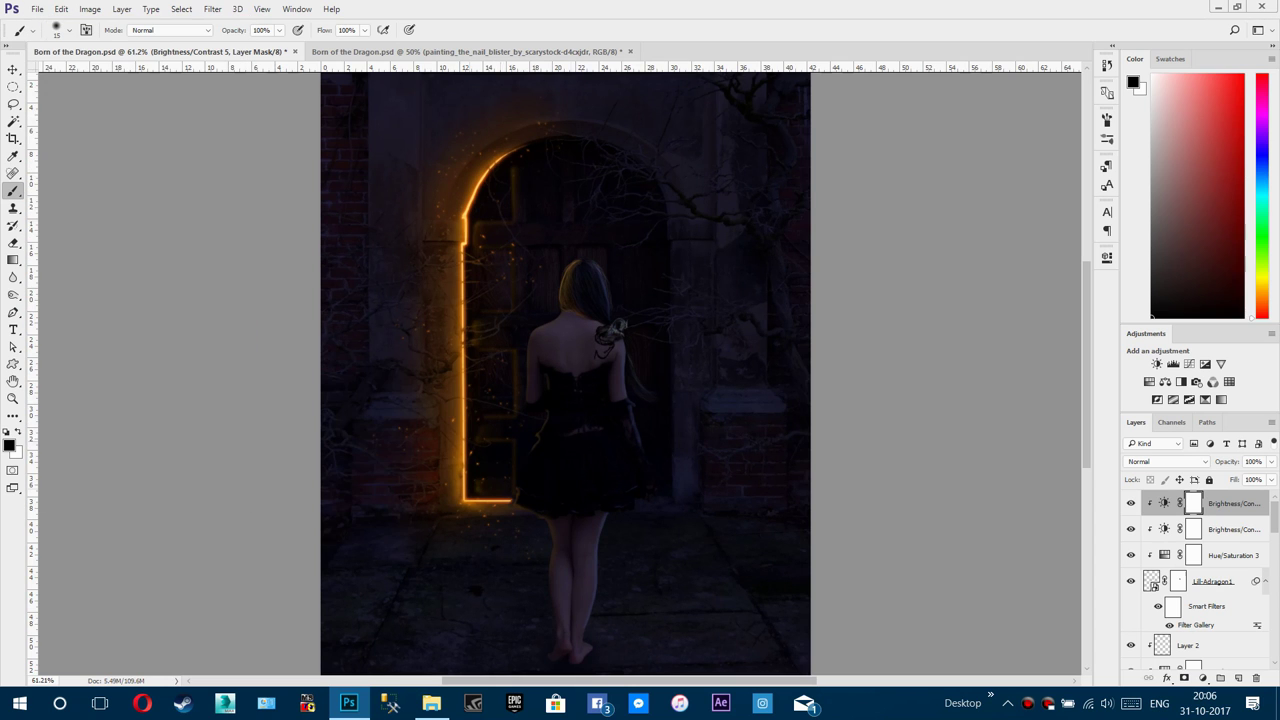
scroll(510, 300, "down", 3)
left_click(431, 703)
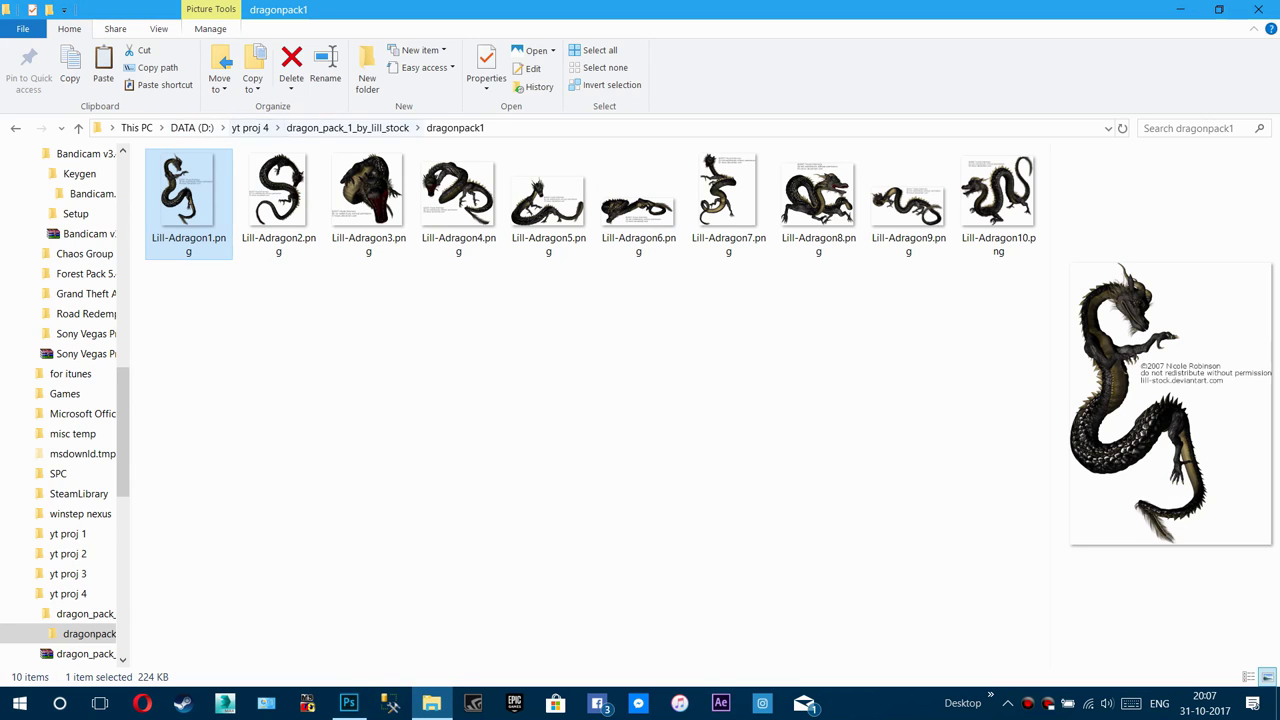
left_click(250, 128)
left_click_drag(188, 360, 362, 600)
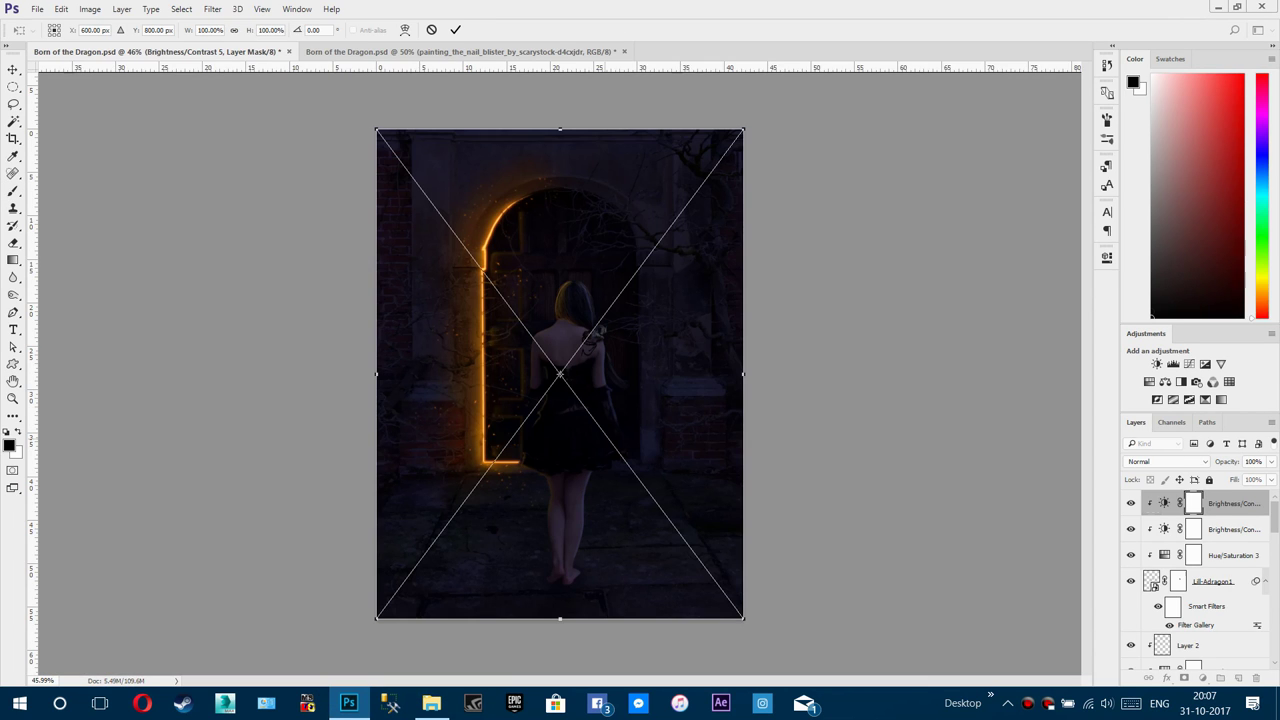
key("Return")
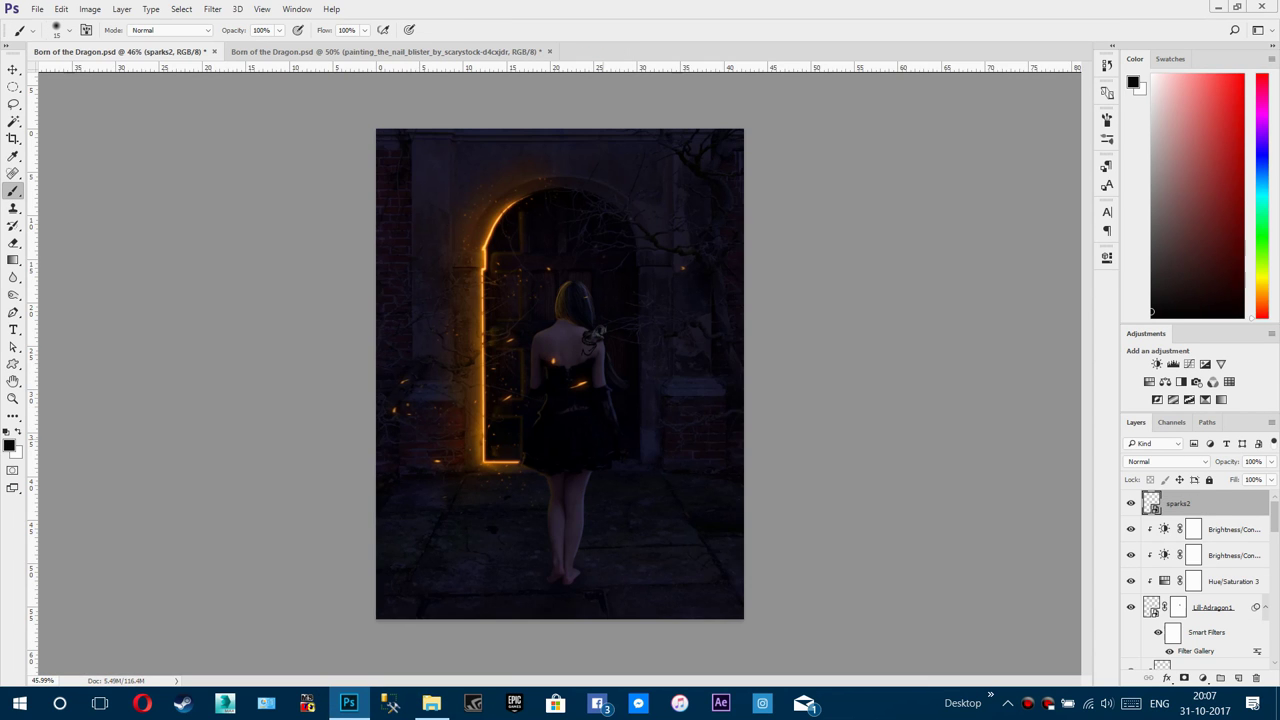
Step: Place the hanging_branches_02 PNG from the yt proj 4 folder above the sparks2 layer, enlarged to about 220%
scroll(592, 415, "up", 10)
scroll(474, 347, "down", 4)
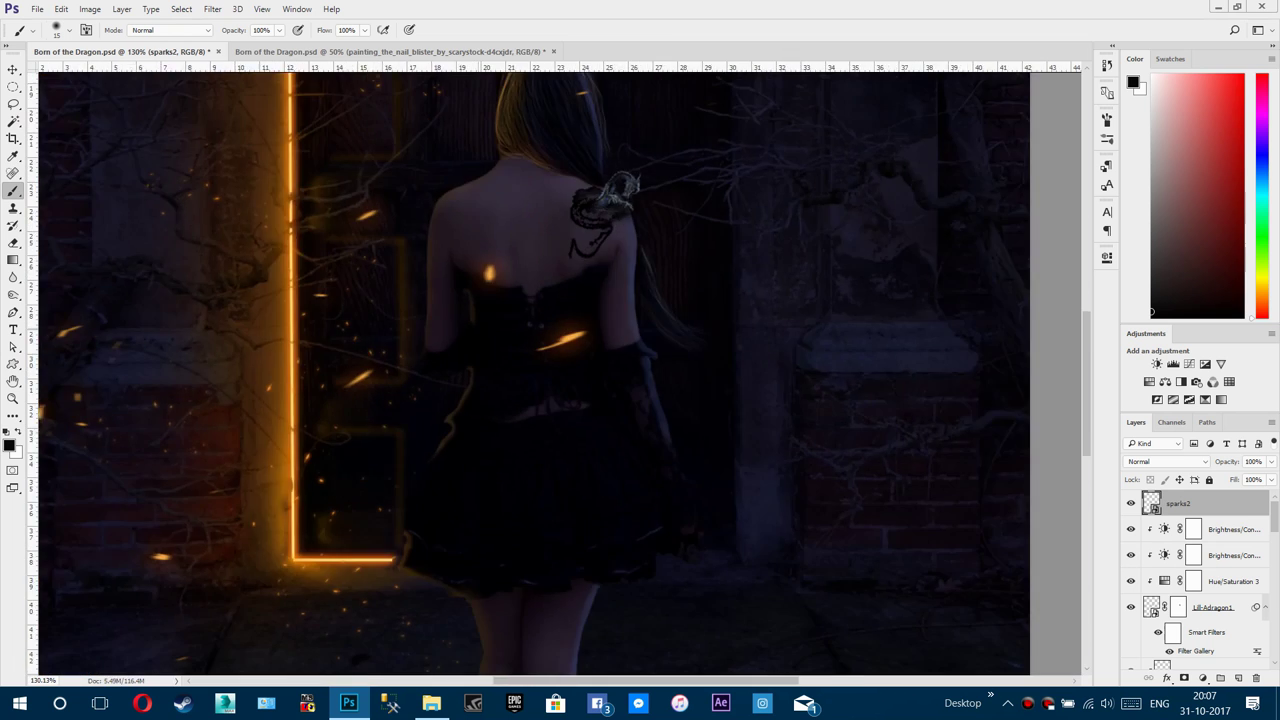
key("ctrl+0")
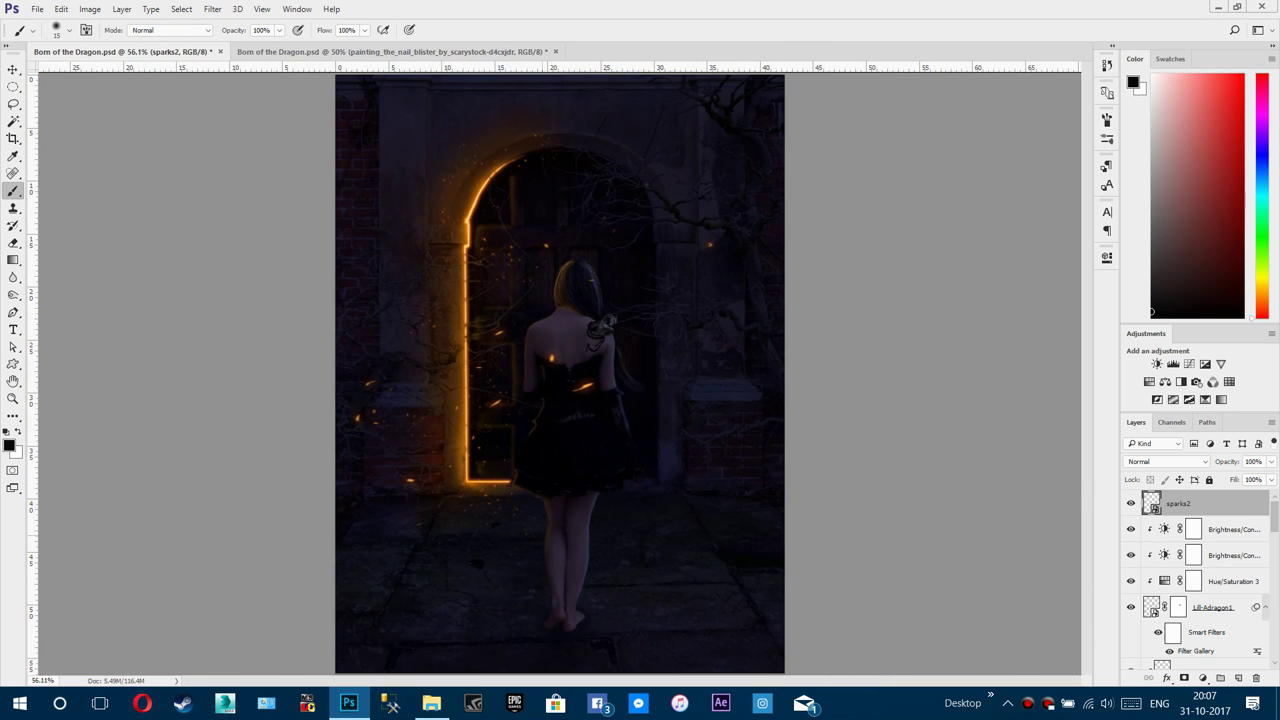
scroll(560, 374, "down", 1)
left_click(431, 703)
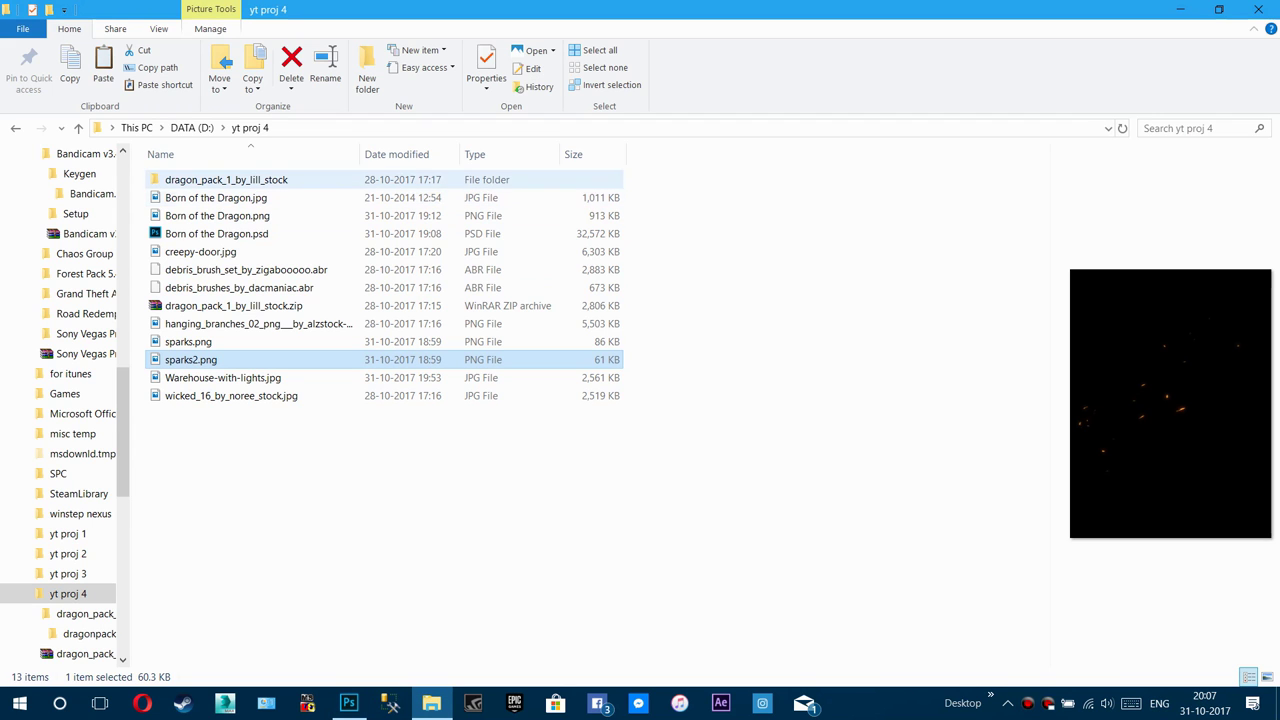
left_click_drag(210, 323, 439, 438)
left_click_drag(618, 345, 264, 536)
left_click_drag(545, 517, 597, 620)
left_click_drag(550, 405, 664, 544)
left_click_drag(170, 396, 66, 236)
left_click_drag(443, 378, 686, 205)
Step: Flip the branches horizontally, rotate them to about -151°, and place them over the lower-left corner of the image
right_click(642, 418)
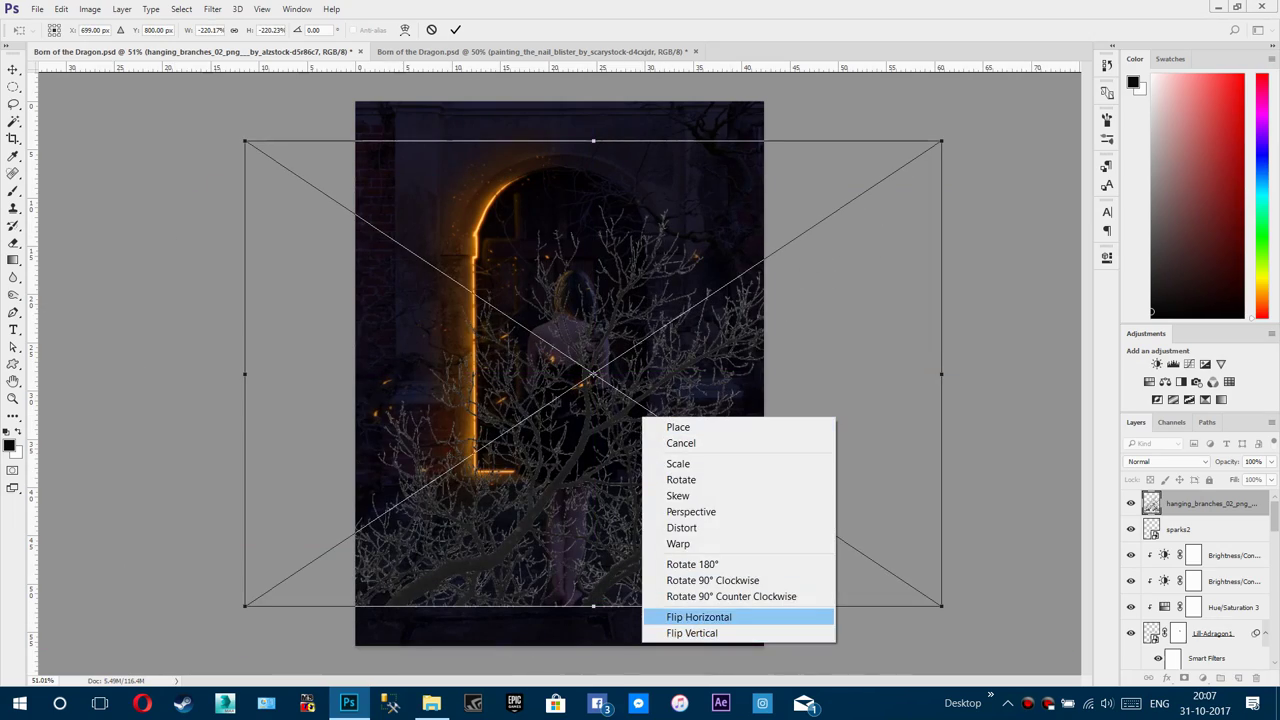
left_click(699, 617)
left_click_drag(587, 430, 365, 455)
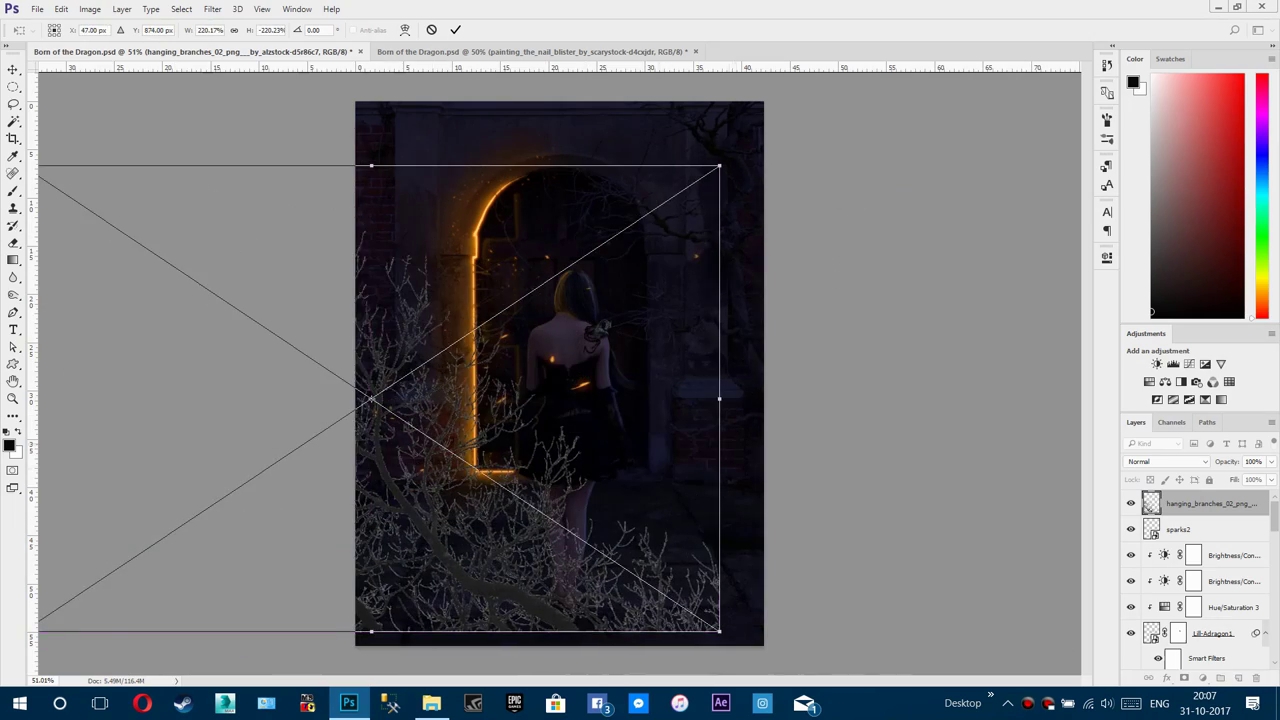
left_click_drag(365, 455, 572, 428)
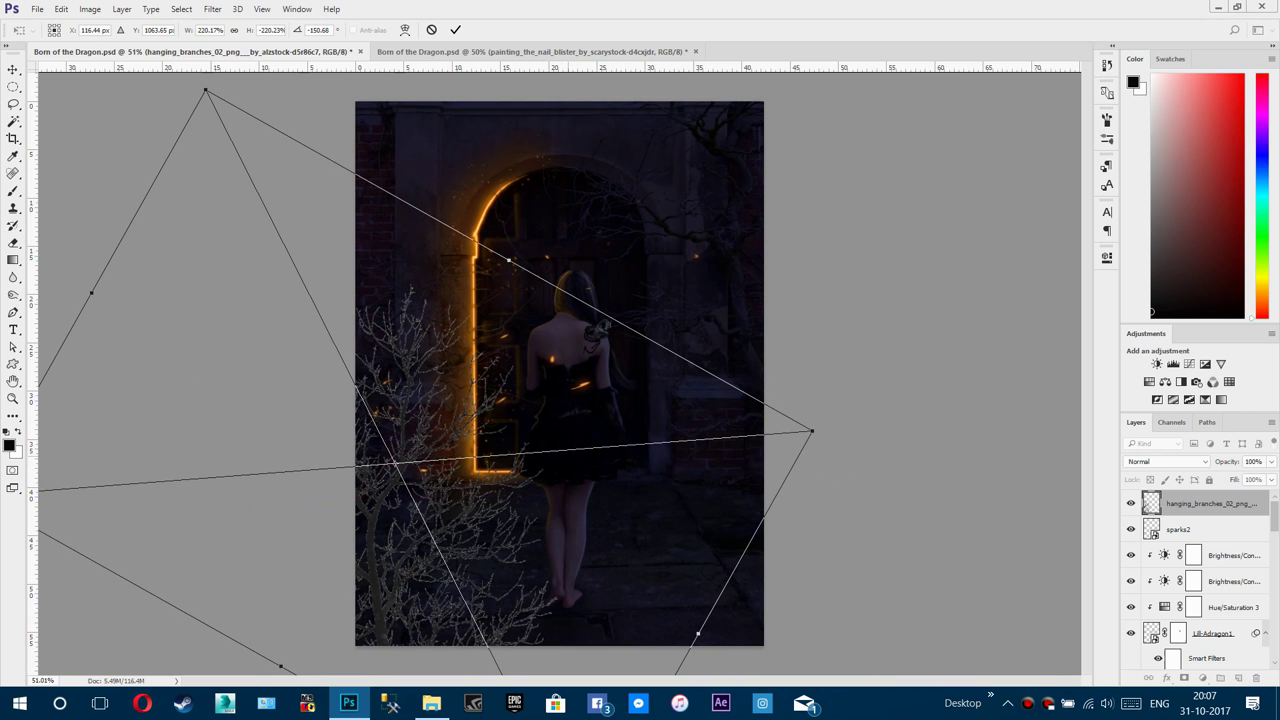
key("Return")
key("b")
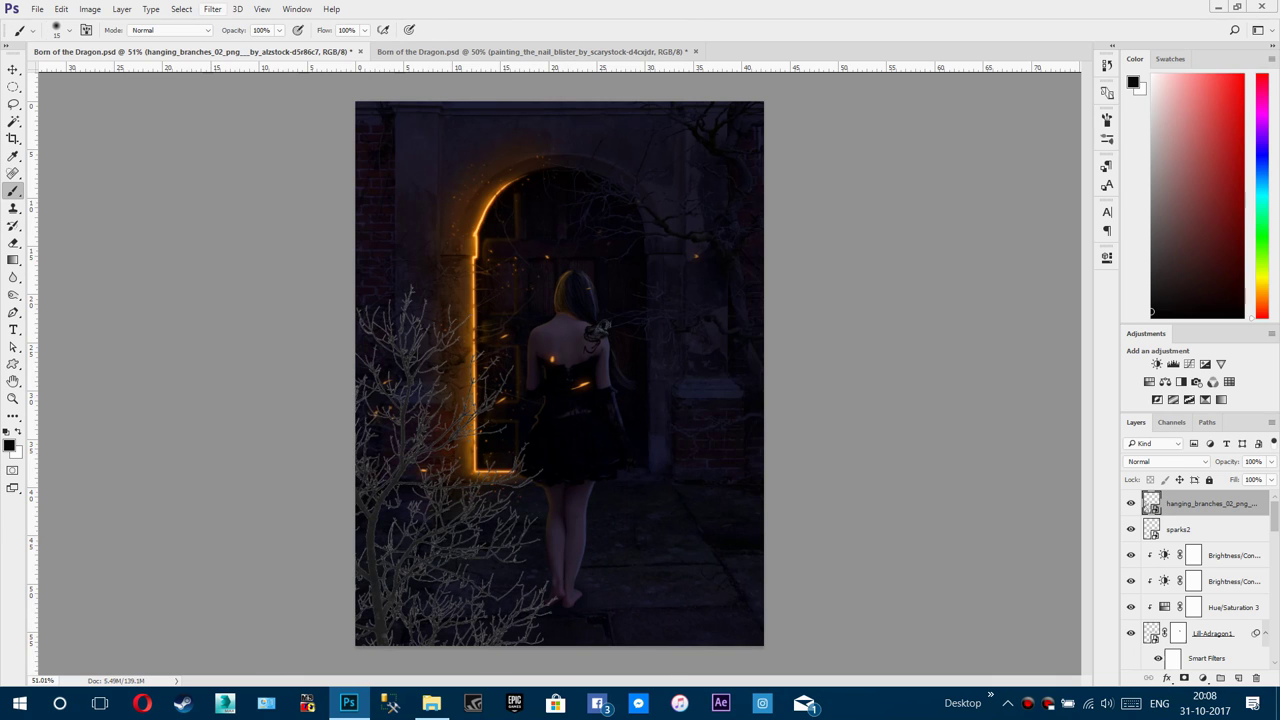
Step: Apply a Gaussian Blur with a 3.8-pixel radius to the hanging branches layer
left_click(212, 9)
mouse_move(320, 194)
left_click(470, 257)
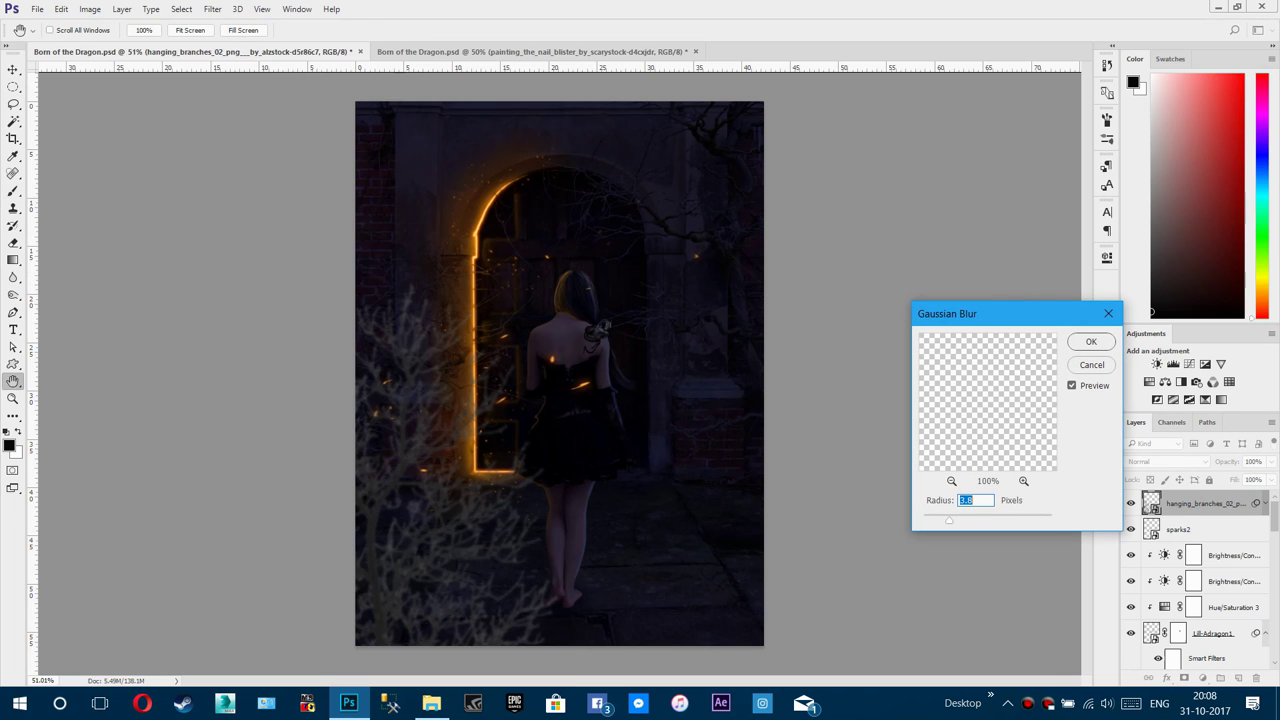
key("Return")
key("b")
Step: Darken the branches with a Hue/Saturation adjustment clipped to their layer, with lightness set to -99
scroll(560, 374, "down", 3)
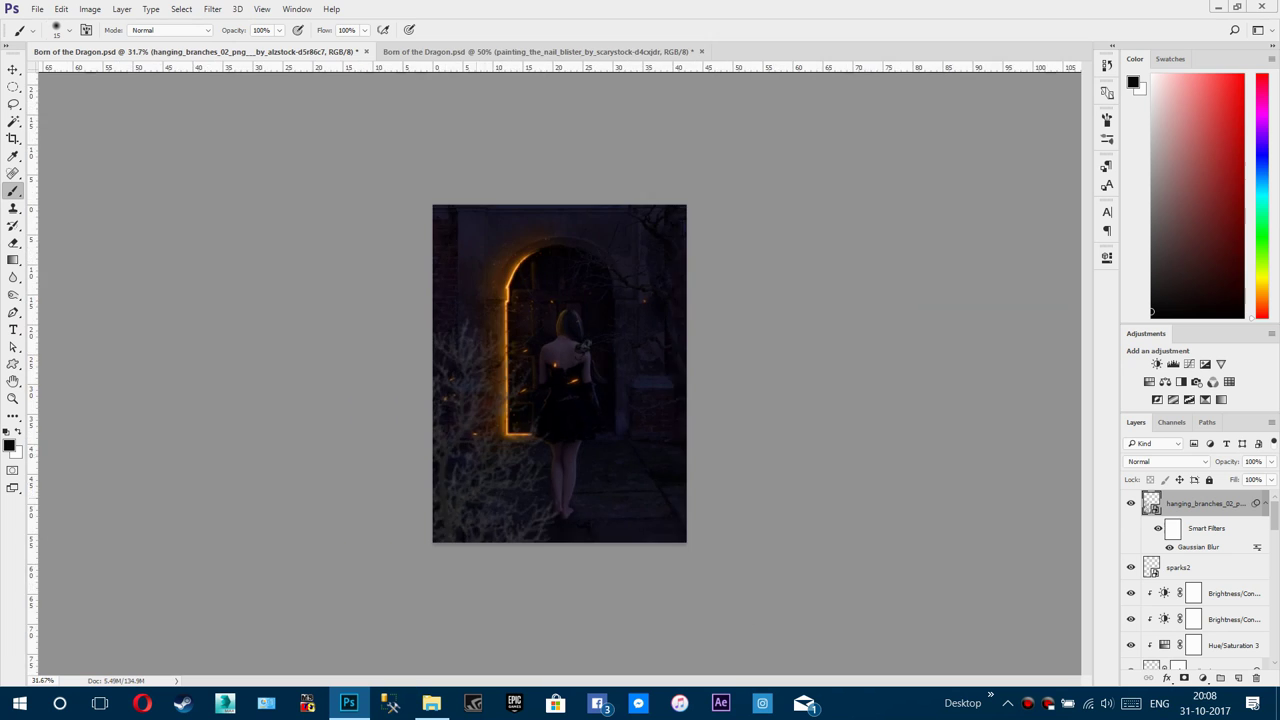
scroll(560, 374, "up", 4)
scroll(448, 516, "up", 2)
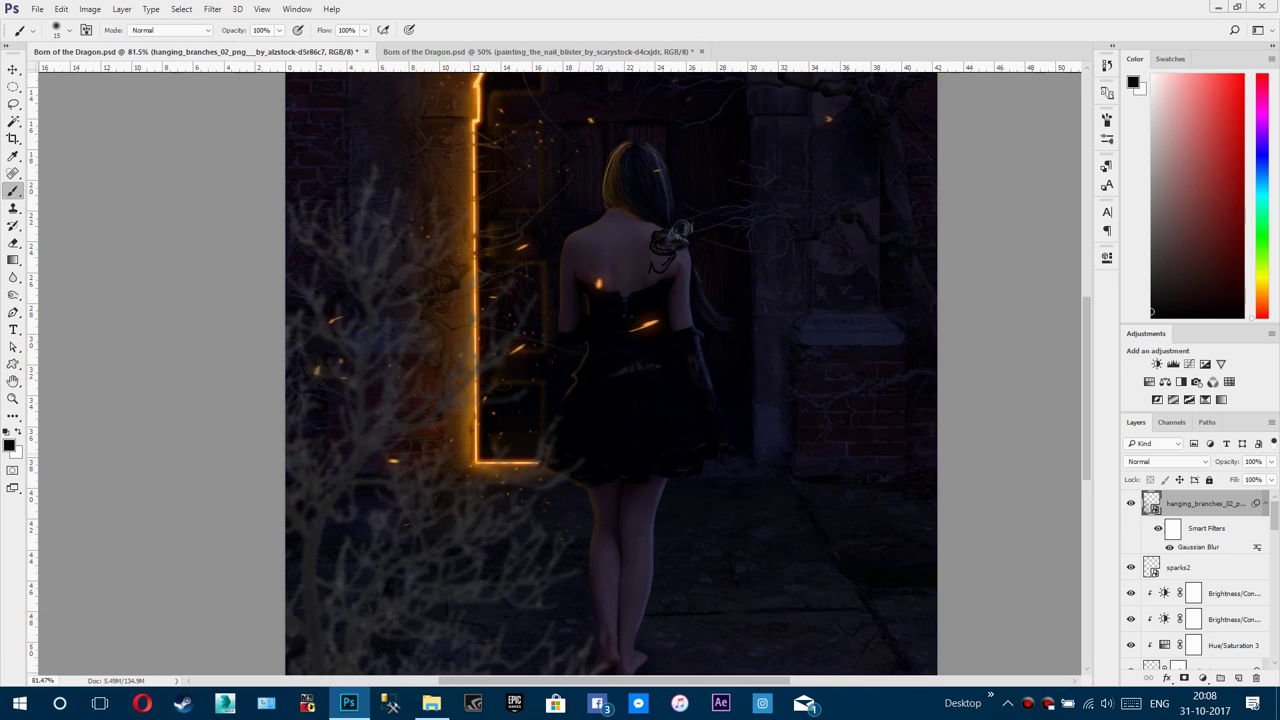
scroll(612, 370, "down", 3)
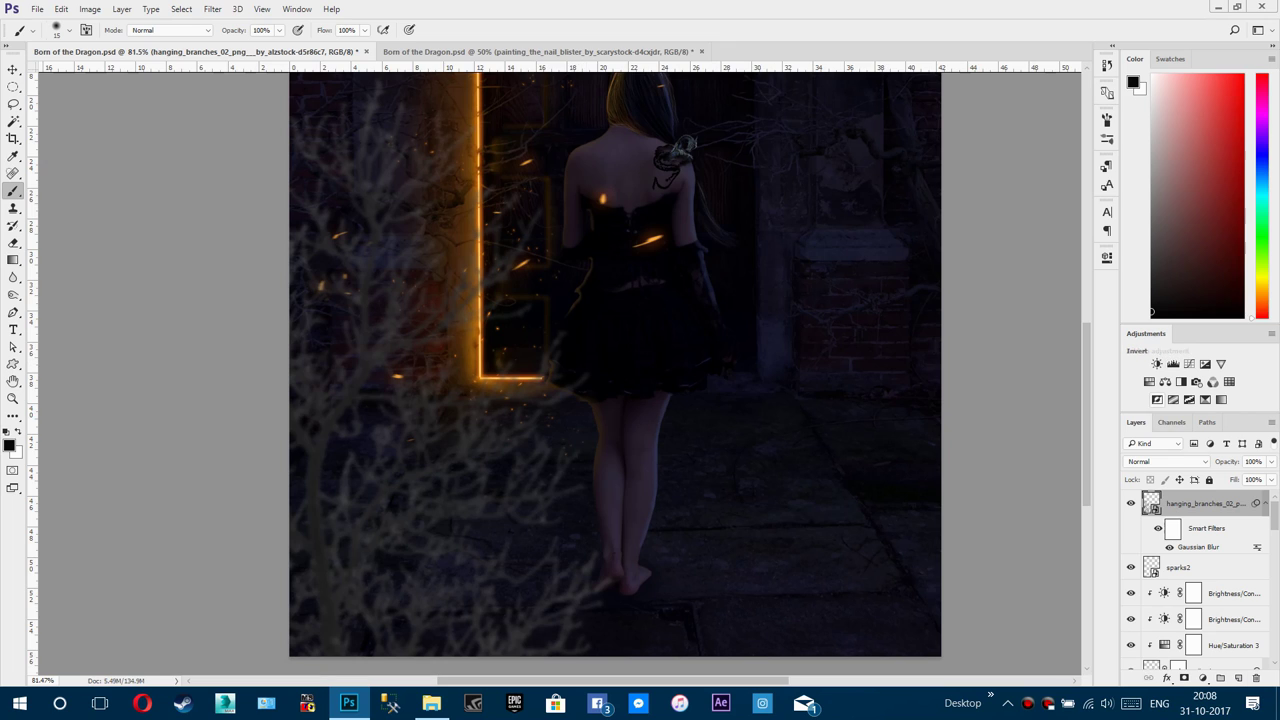
left_click(1149, 381)
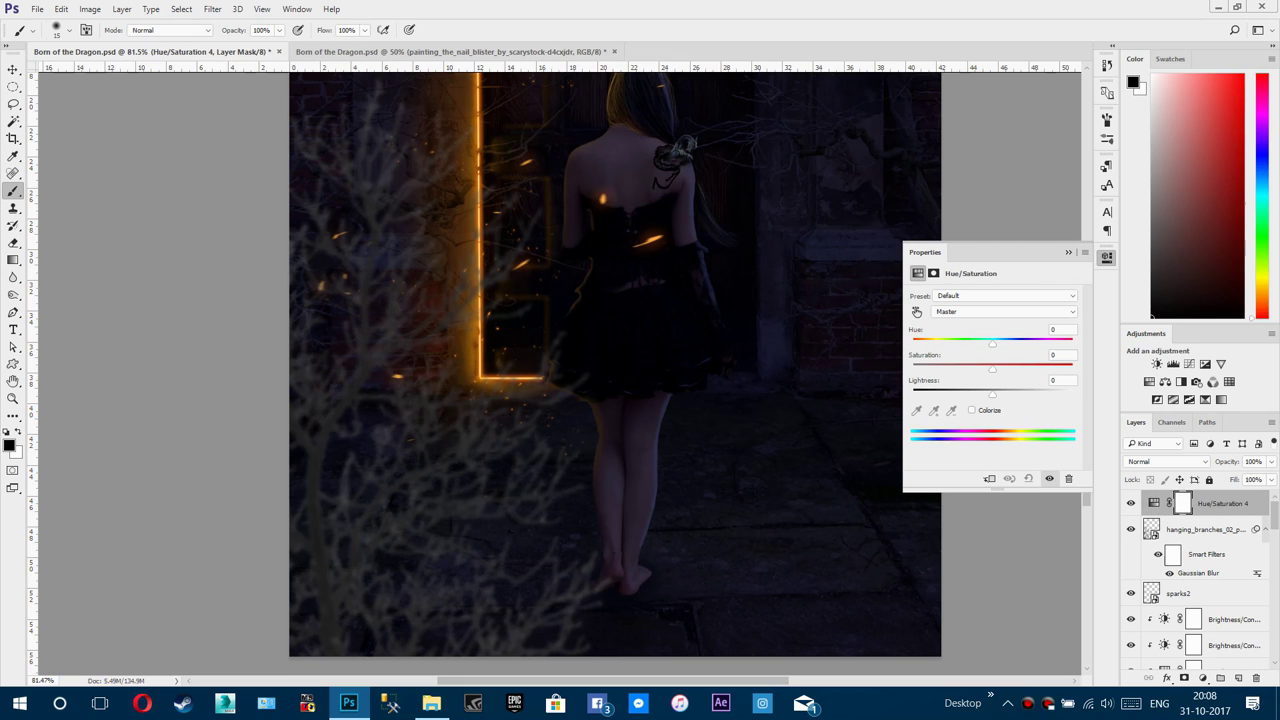
left_click_drag(992, 394, 925, 394)
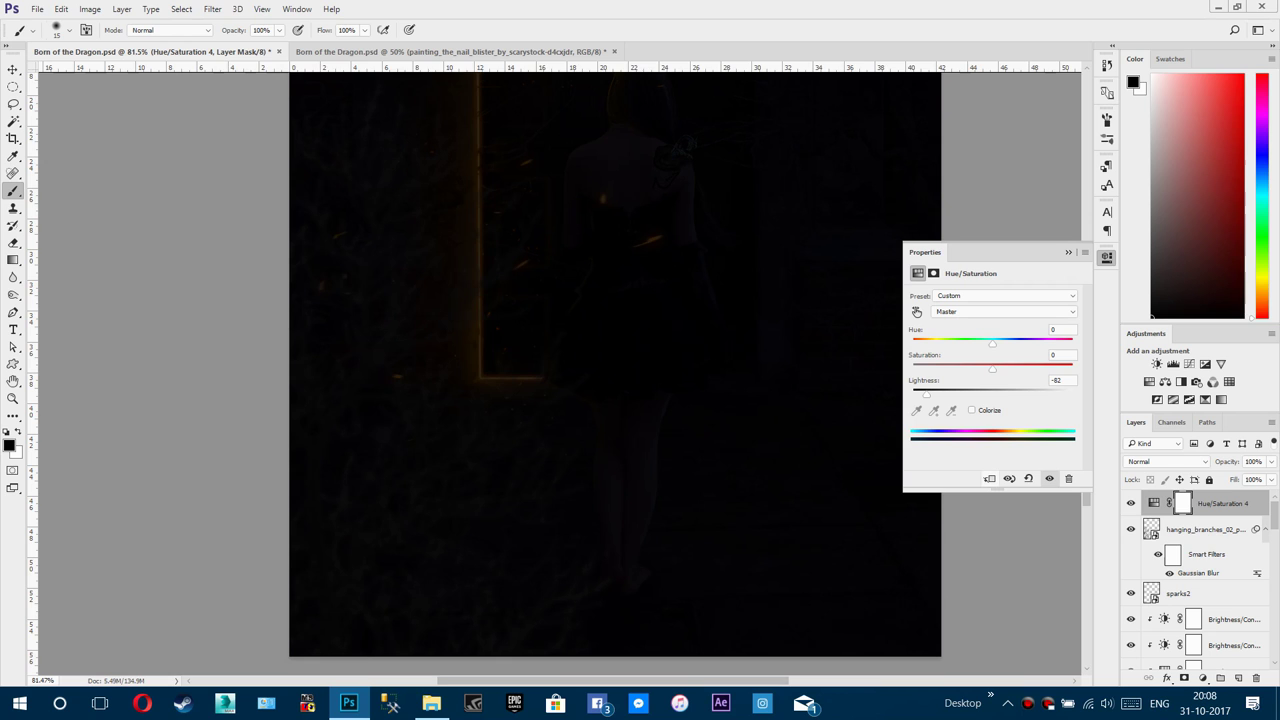
left_click(989, 478)
left_click_drag(1062, 380, 1050, 380)
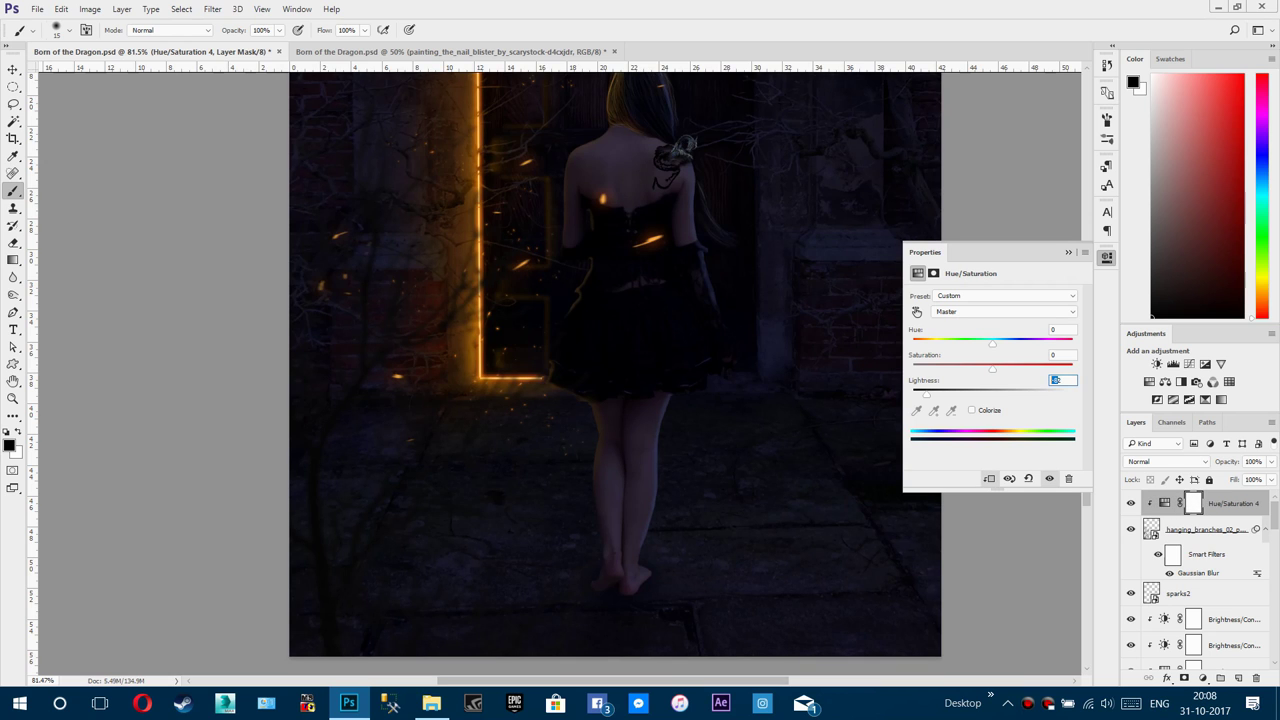
type("-99")
key("Return")
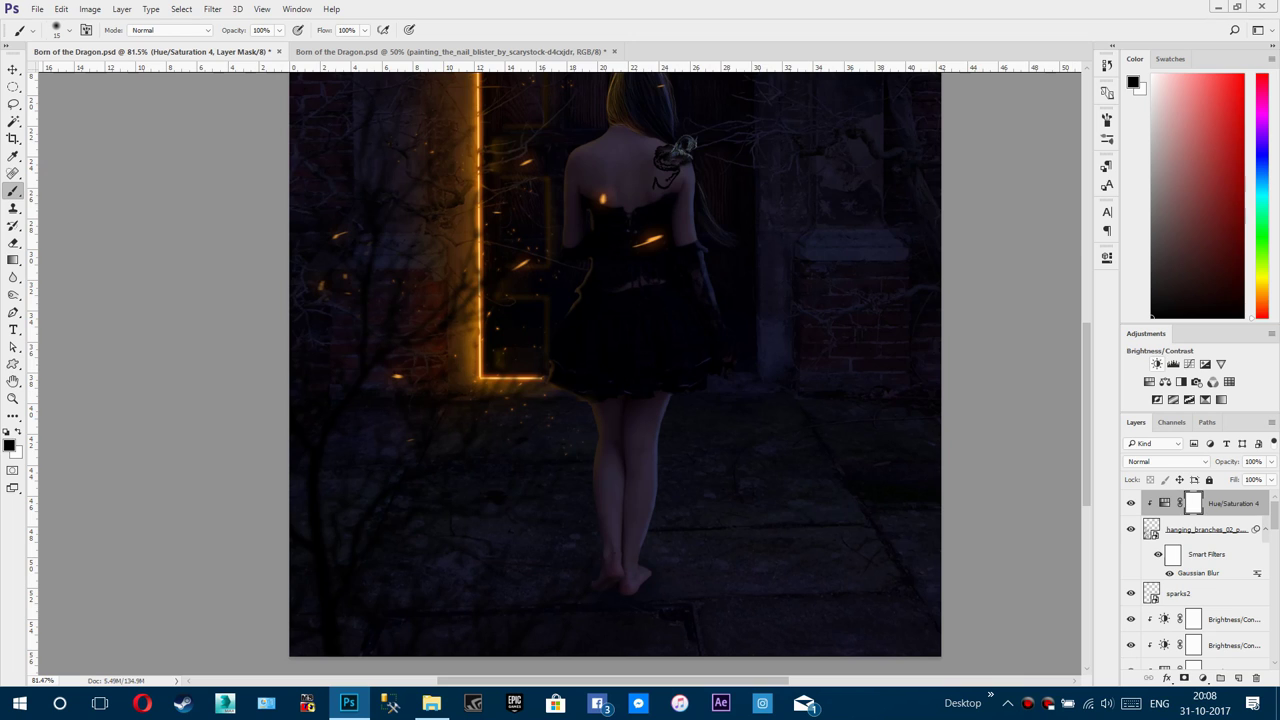
Step: Add a Brightness/Contrast adjustment clipped to the branches, with brightness at -150 and increased contrast
left_click(1158, 364)
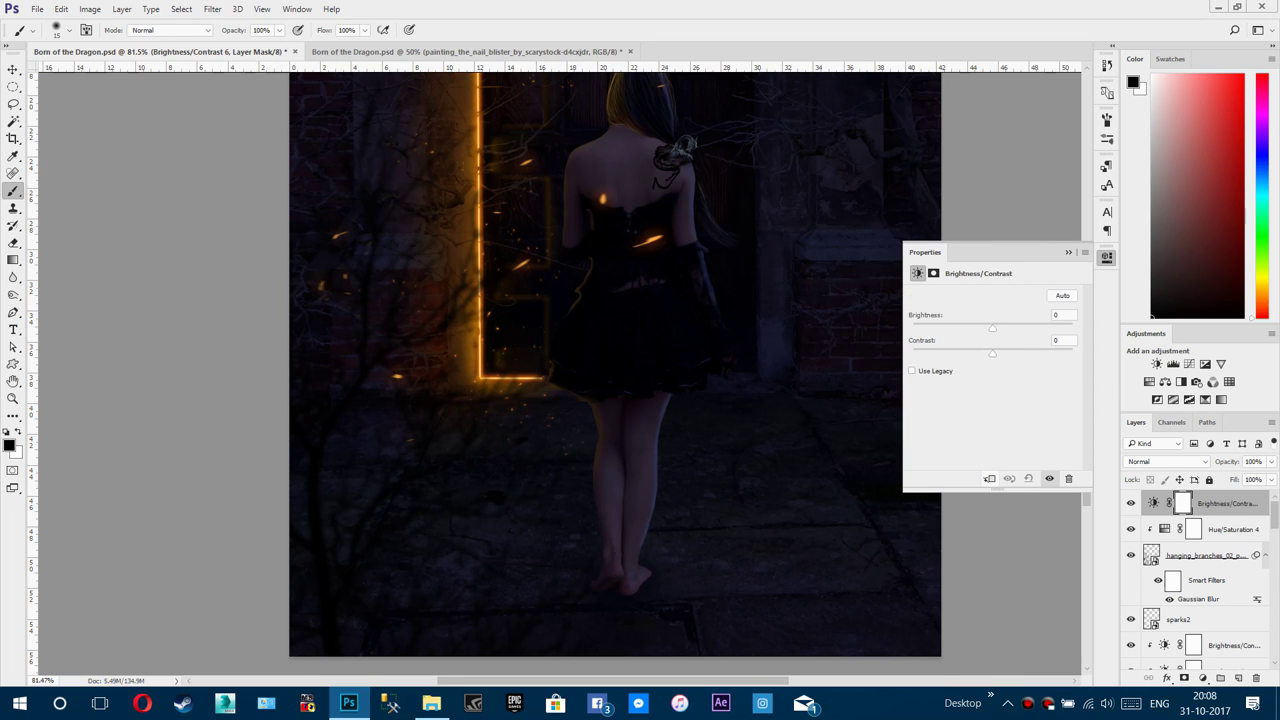
key("ctrl+alt+g")
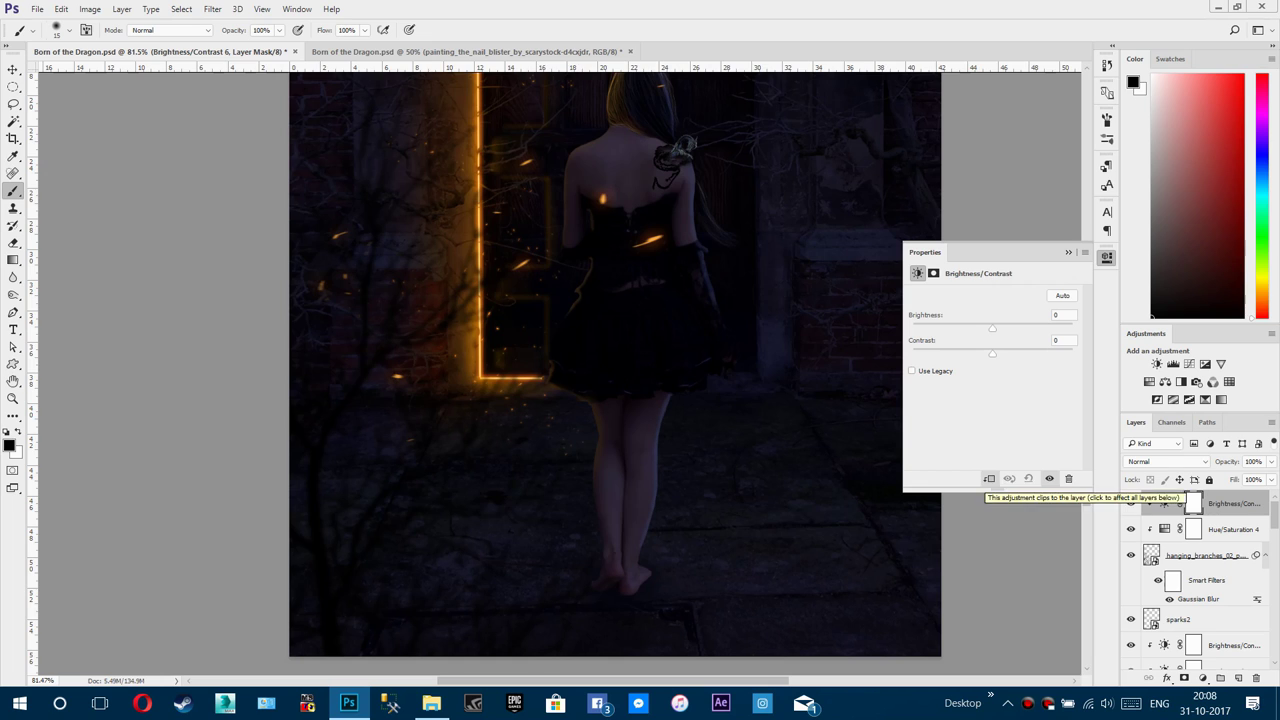
left_click_drag(992, 328, 912, 328)
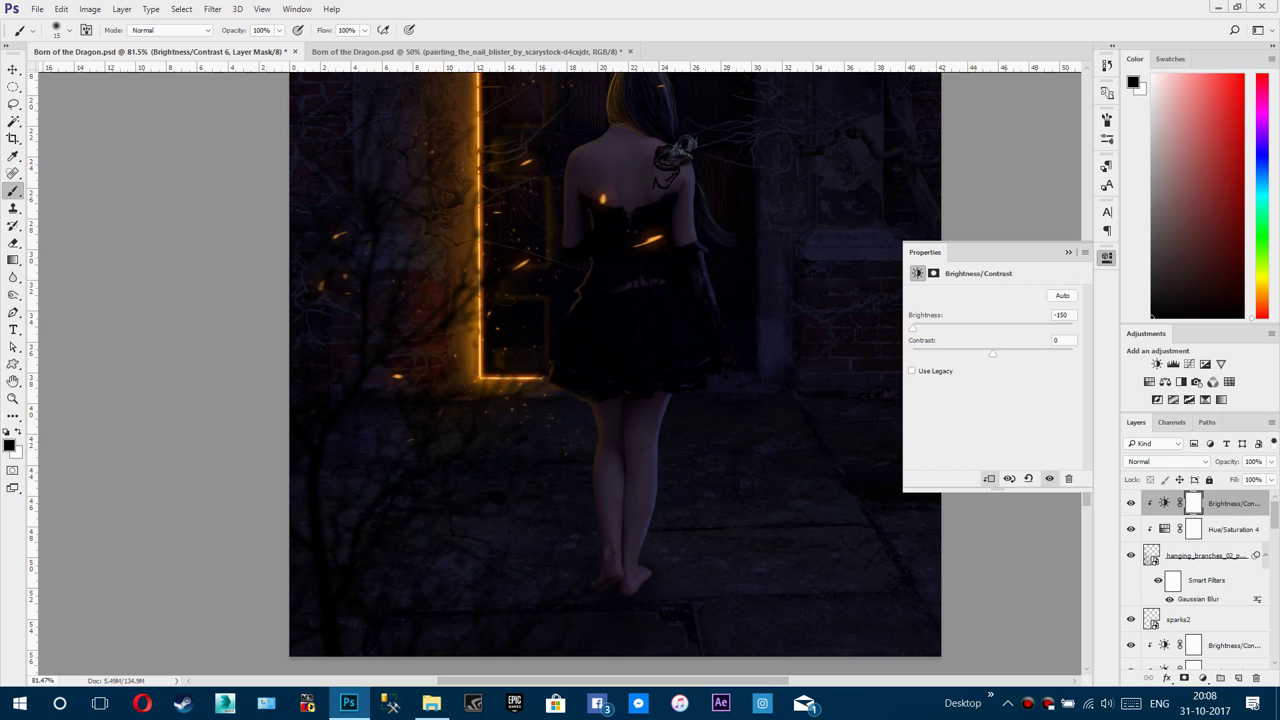
left_click_drag(992, 353, 1072, 353)
left_click(1107, 257)
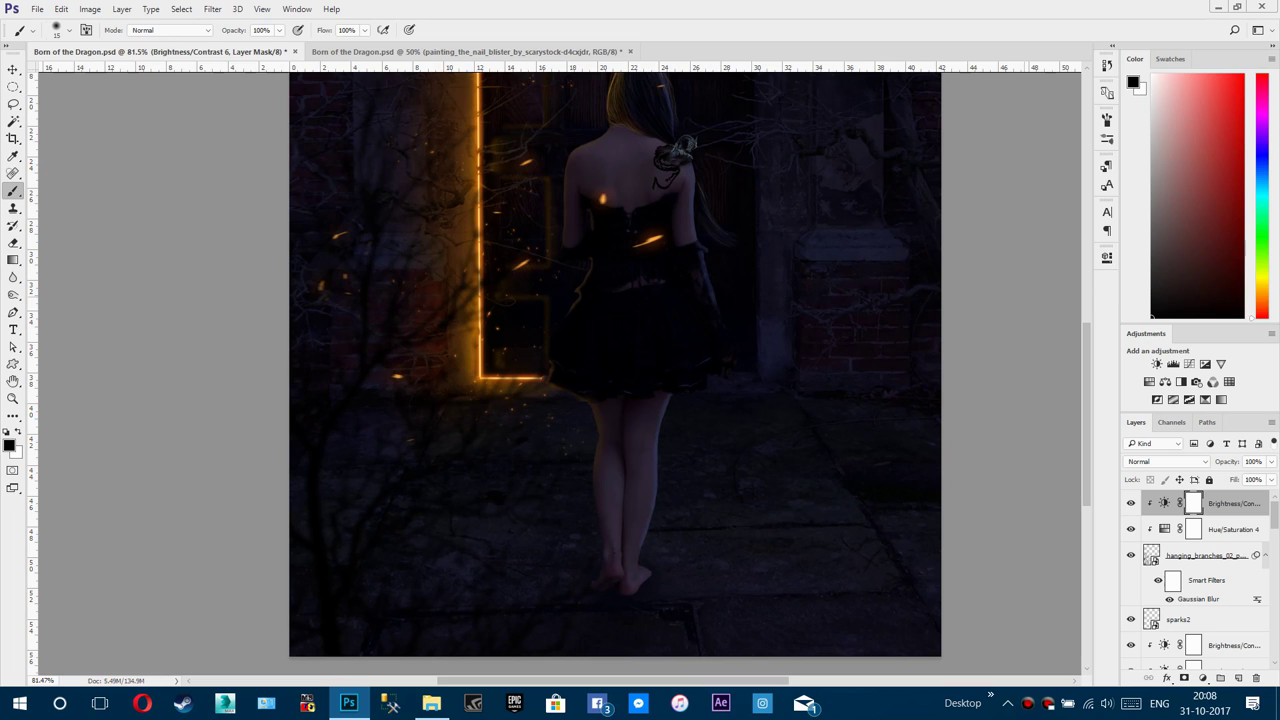
Step: Create a new empty layer above the branches' Brightness/Contrast adjustment and clip it to the branches
left_click(1238, 678)
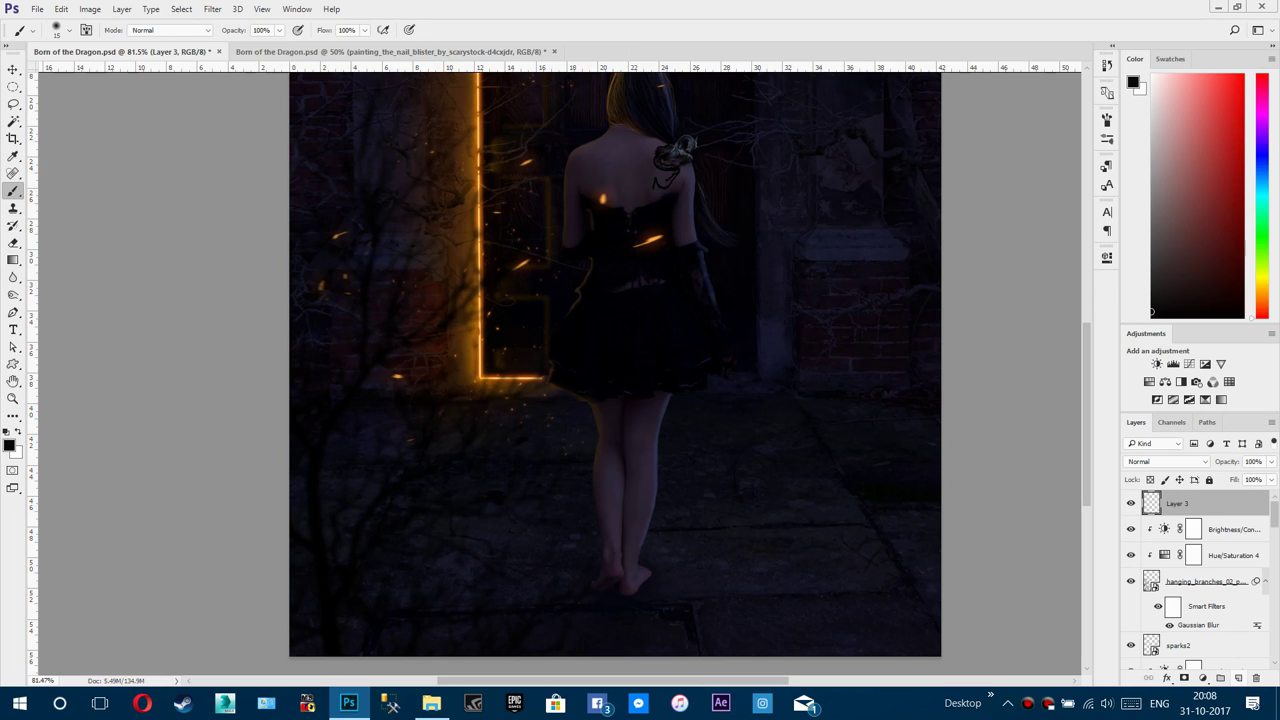
key("ctrl+alt+g")
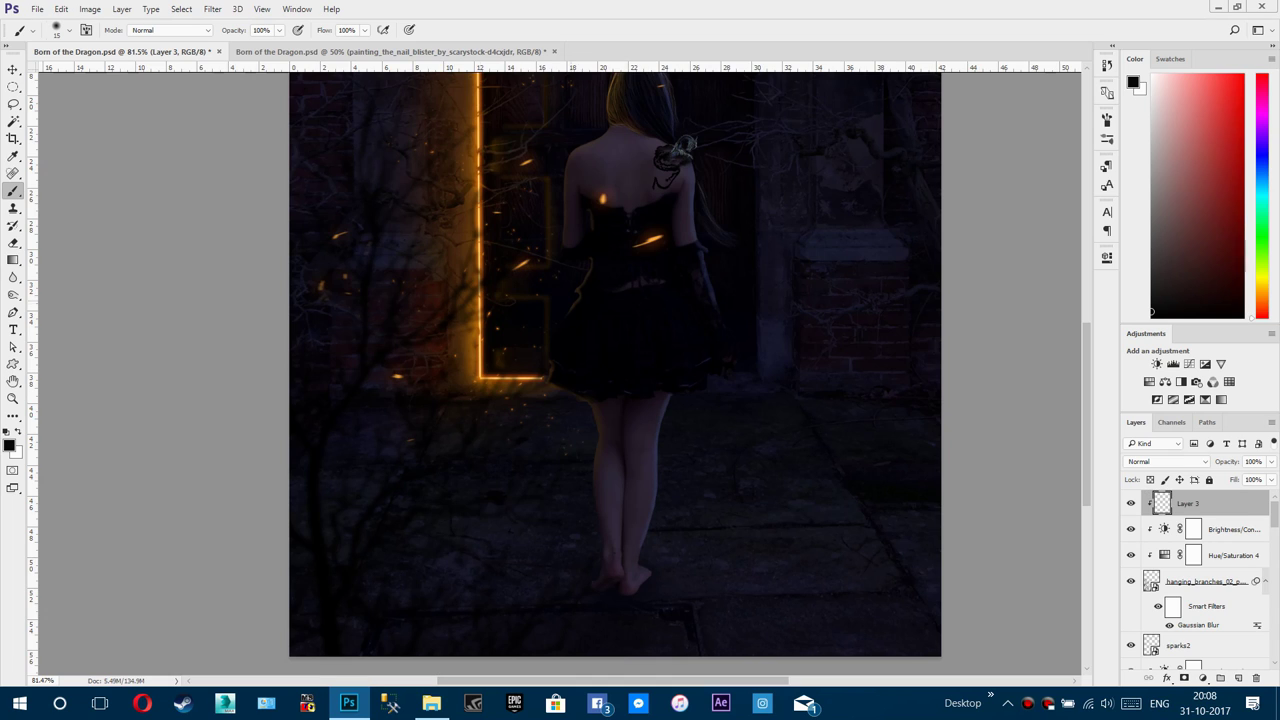
Step: Set the foreground color to ffa800 and paint it over the branches beside the glowing doorway with a 600-pixel brush
left_click(9, 445)
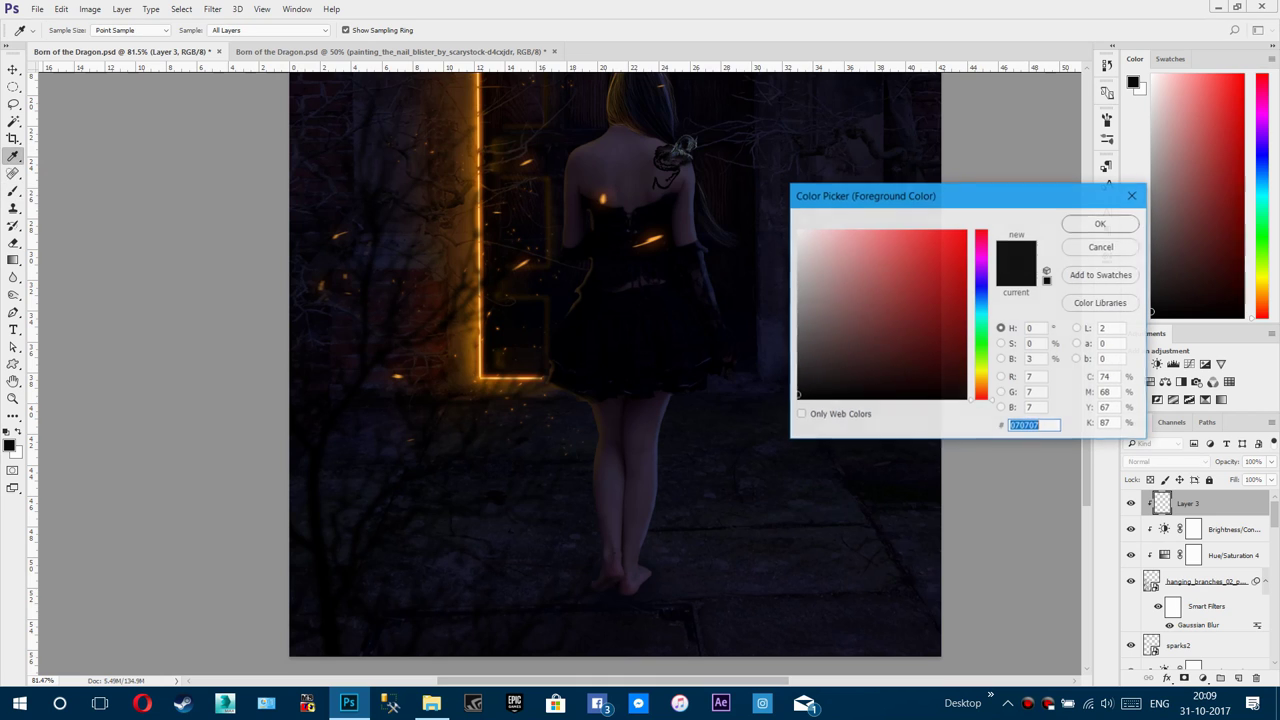
left_click_drag(982, 399, 982, 381)
type("ffa800")
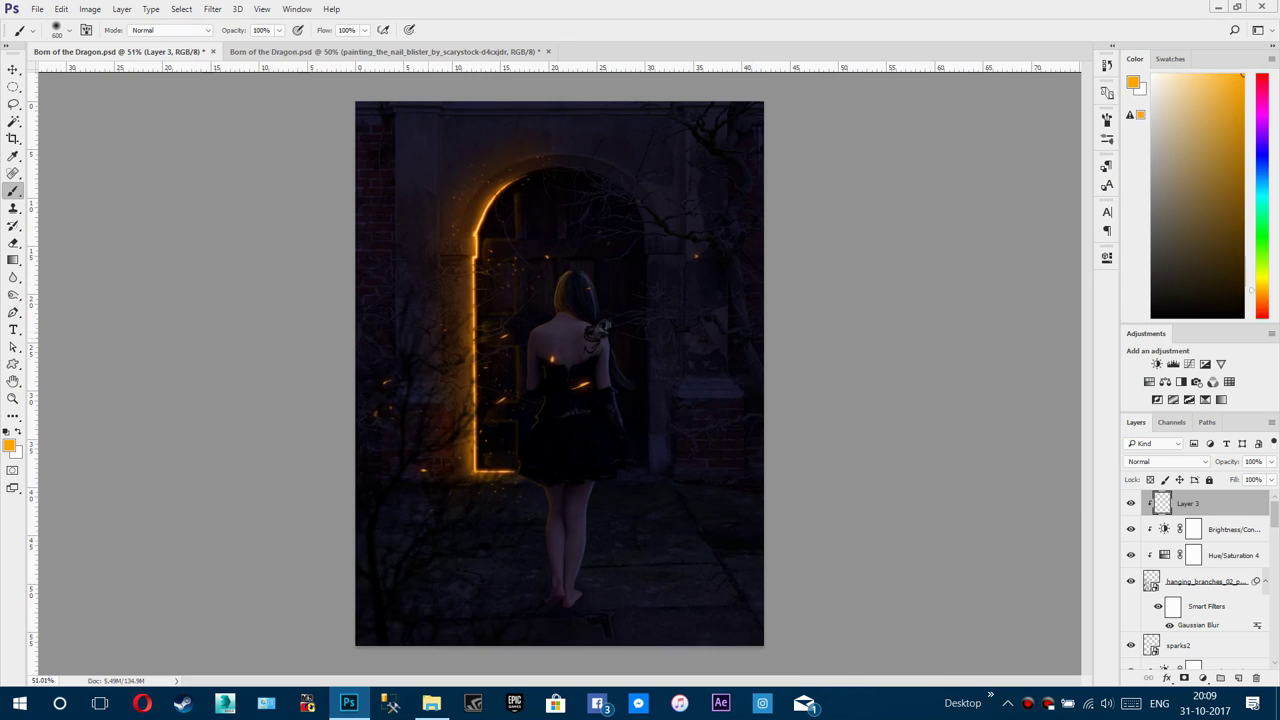
mouse_move(432, 330)
left_mouse_down()
mouse_move(415, 363)
mouse_move(440, 425)
mouse_move(475, 455)
left_mouse_up()
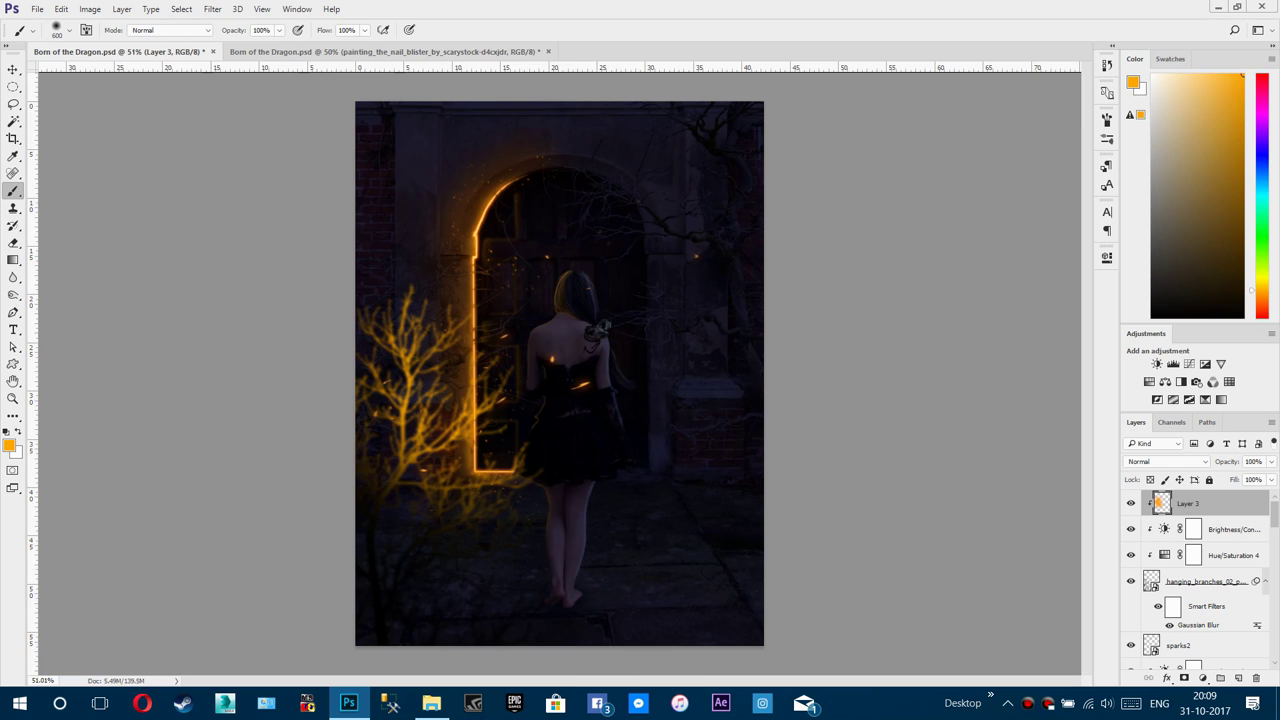
Step: Paint white over the lower branches beside the woman's legs, using a 300-pixel soft brush
key("x")
left_click_drag(520, 610, 390, 440)
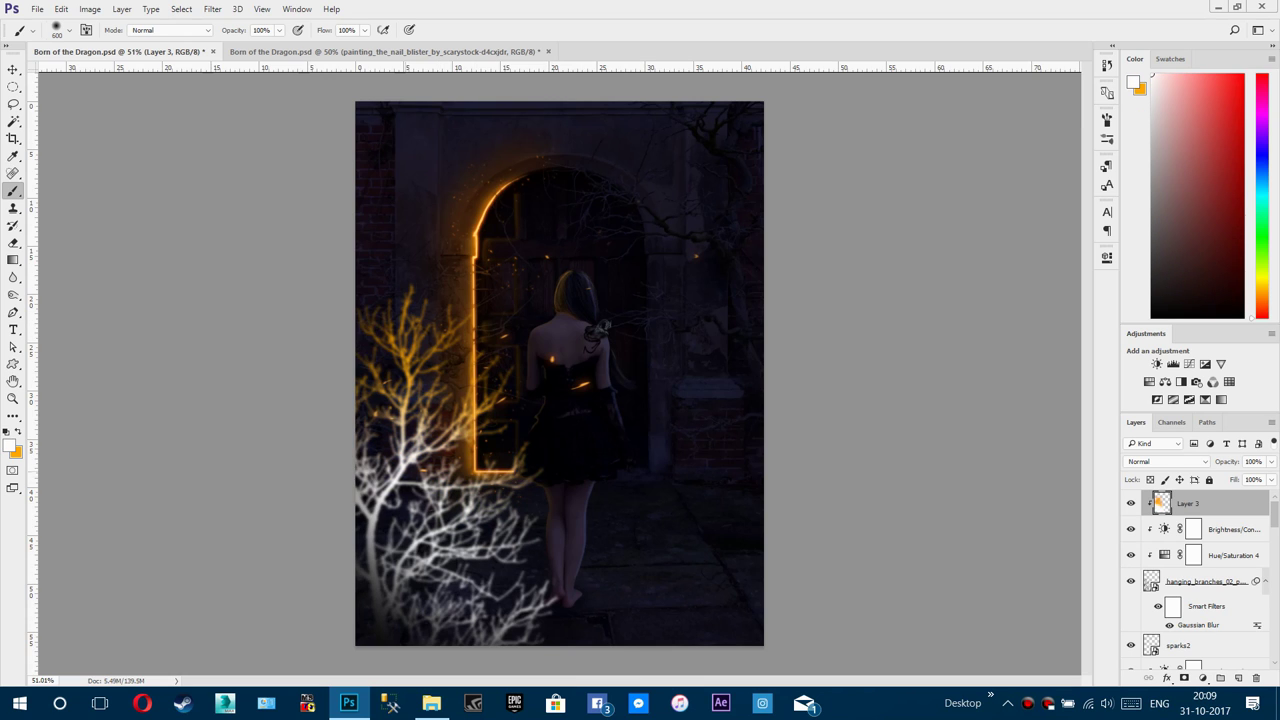
key("ctrl+z")
key("bracketleft")
key("bracketleft")
key("bracketleft")
mouse_move(535, 600)
left_mouse_down()
mouse_move(505, 545)
mouse_move(370, 480)
mouse_move(398, 492)
mouse_move(400, 468)
mouse_move(422, 464)
mouse_move(380, 448)
left_mouse_up()
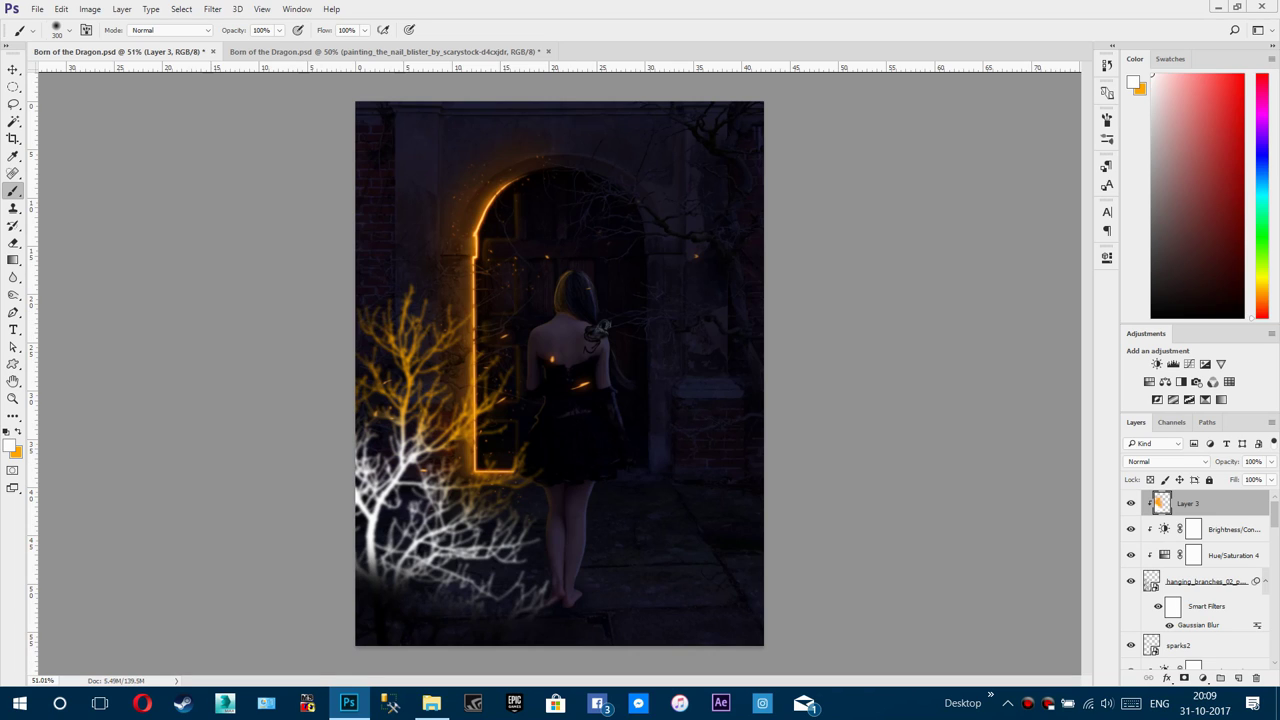
Step: Set the painted layer's opacity to 5% and merge it with the adjustments and the hanging branches below
left_click(1253, 461)
double_click(1253, 461)
type("5")
key("Return")
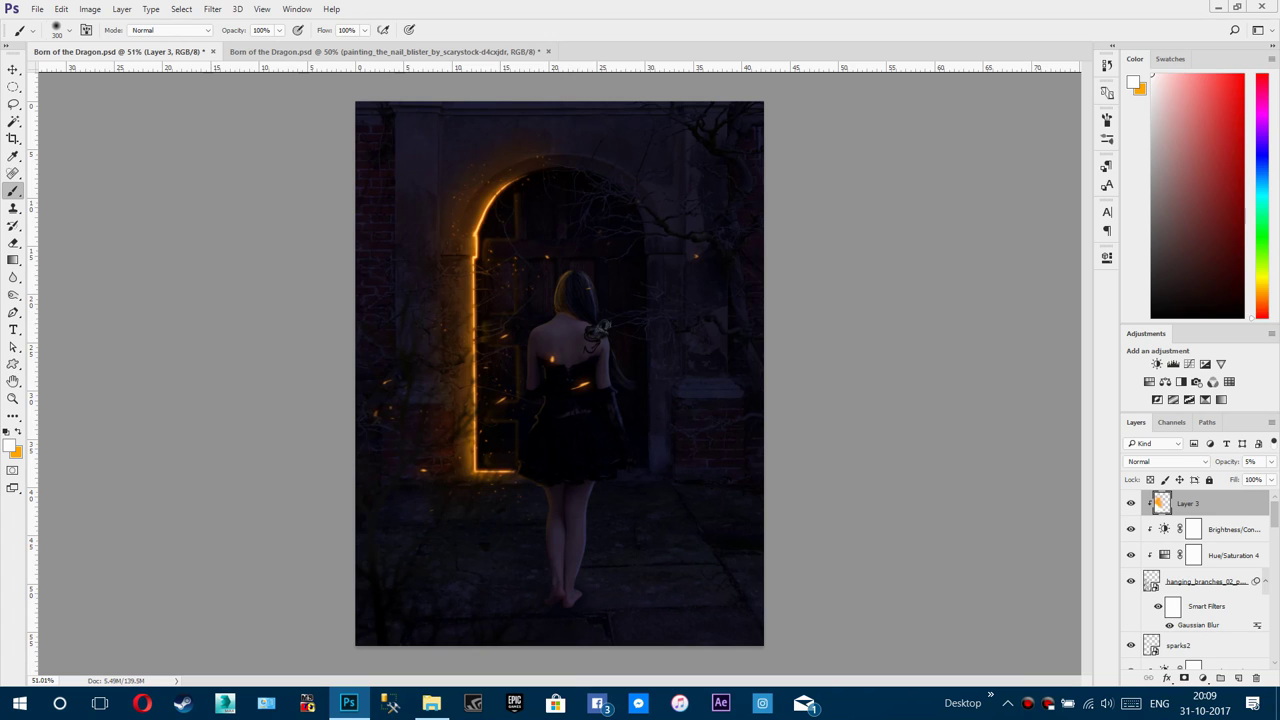
left_click(1206, 582, "shift")
key("ctrl+e")
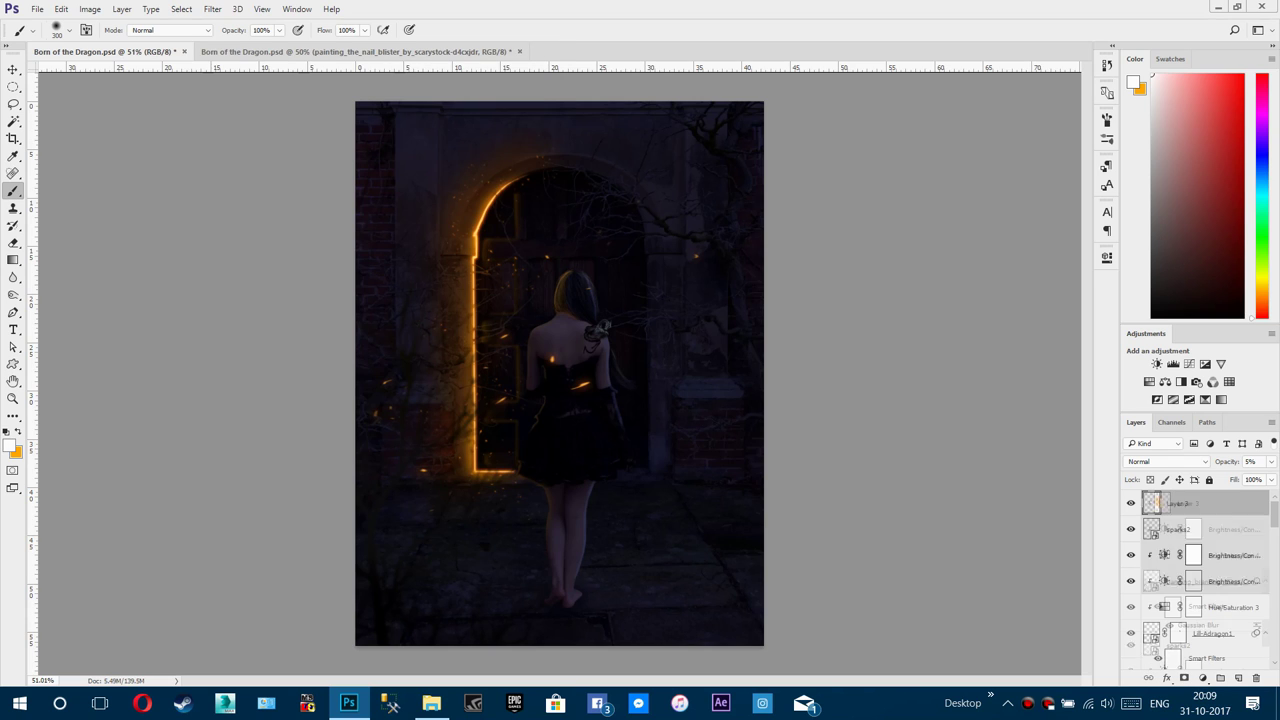
Step: Compare the image with and without the merged branches layer
left_click(1131, 504)
left_click(1131, 504)
left_click(1131, 504)
key("v")
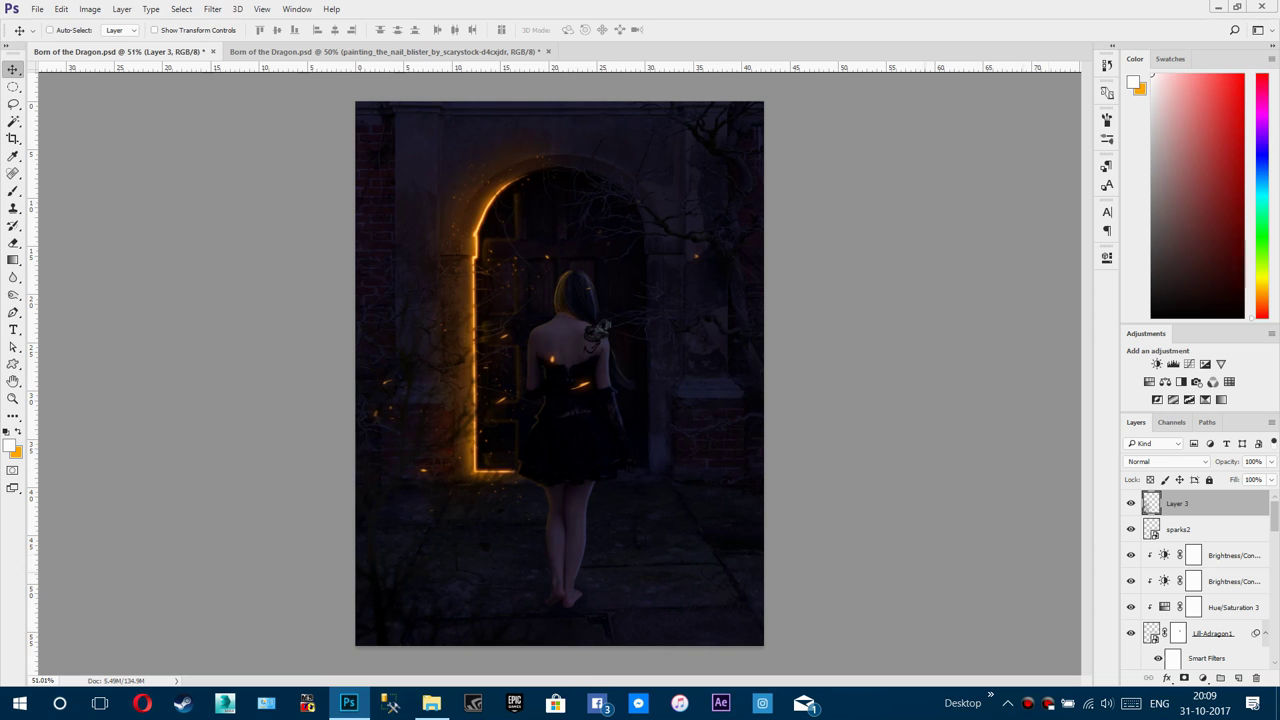
scroll(560, 374, "up", 1)
scroll(560, 374, "down", 3)
scroll(560, 374, "up", 2)
scroll(560, 374, "down", 2)
scroll(560, 373, "up", 1)
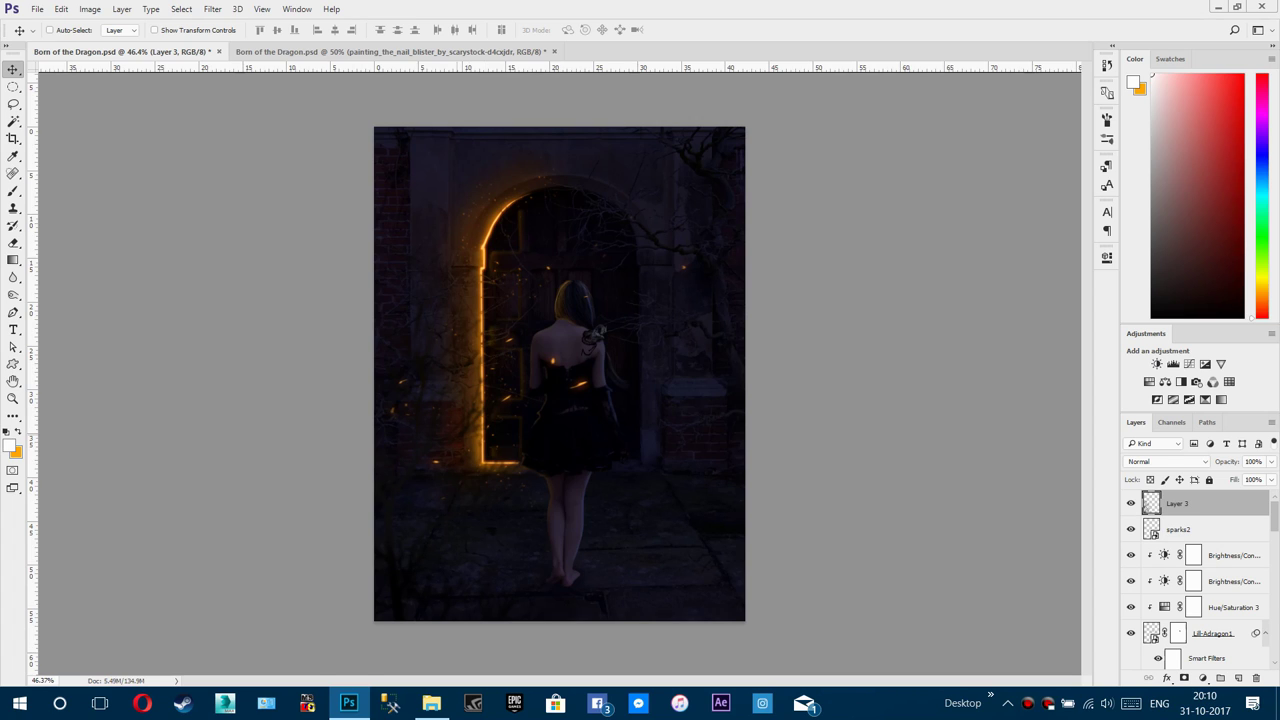
Step: Duplicate the merged branches layer, rotate the copy to about -141° and place it over the image's lower-right corner
left_click_drag(447, 426, 677, 428)
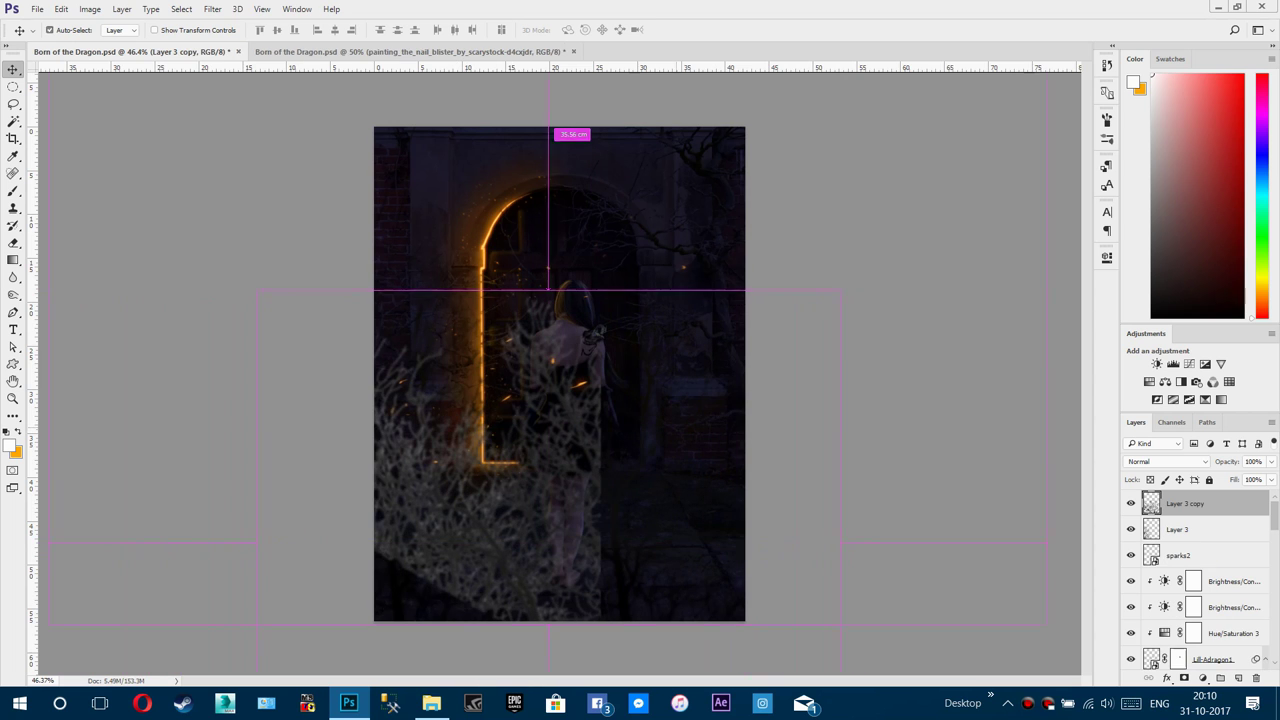
key("ctrl+t")
left_click_drag(900, 440, 268, 265)
left_click_drag(548, 543, 771, 553)
left_click_drag(990, 217, 855, 161)
left_click_drag(743, 355, 834, 253)
left_click_drag(862, 451, 852, 493)
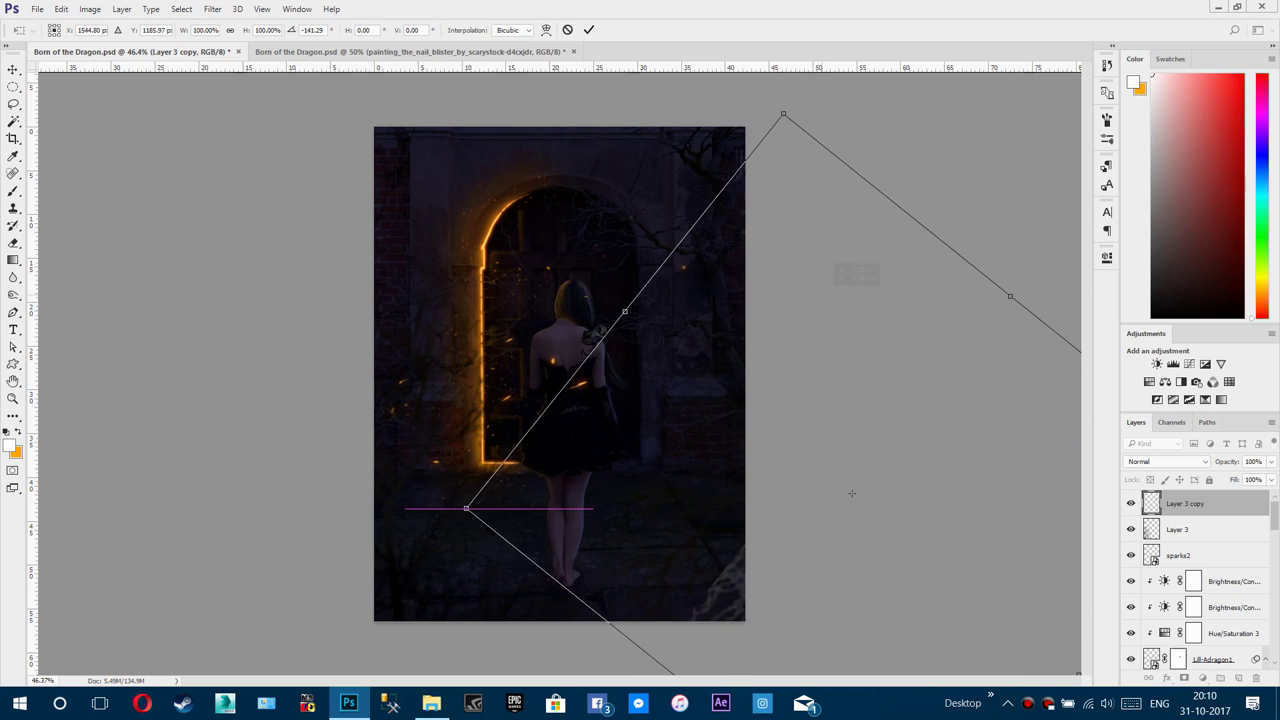
Step: Scale the branches copy to about 115%, shift it farther down in the corner and apply the transform
key("ctrl+minus")
key("ctrl+minus")
left_click_drag(763, 655, 775, 717)
key("ctrl+minus")
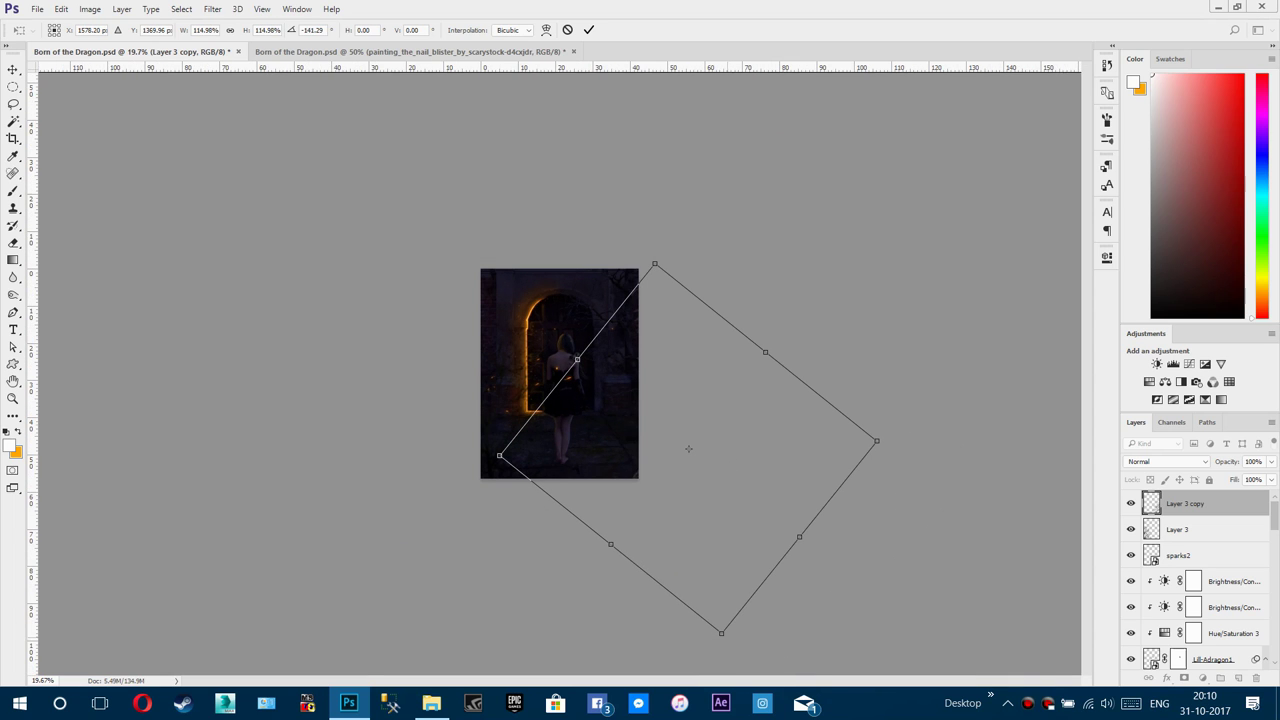
key("Return")
key("ctrl+plus")
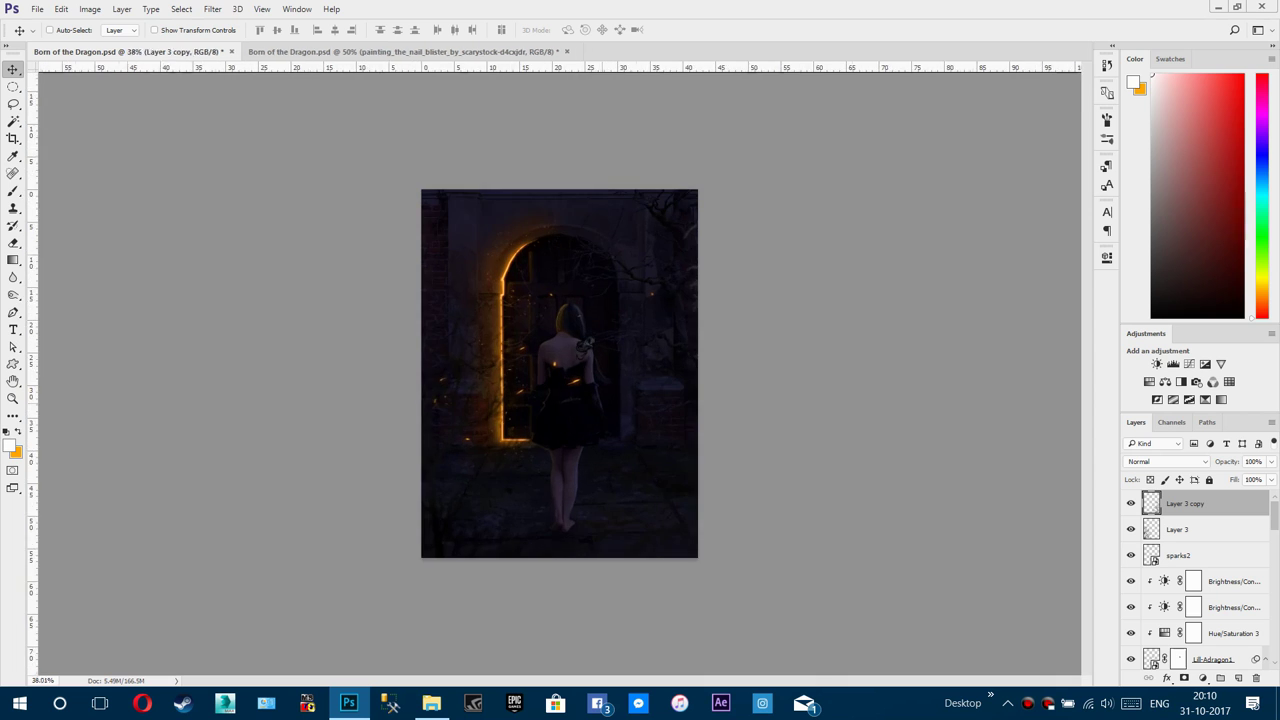
Step: Duplicate the branches copy, then rotate and move the new copy over the image's upper-right corner
scroll(560, 372, "up", 4)
scroll(560, 372, "down", 3)
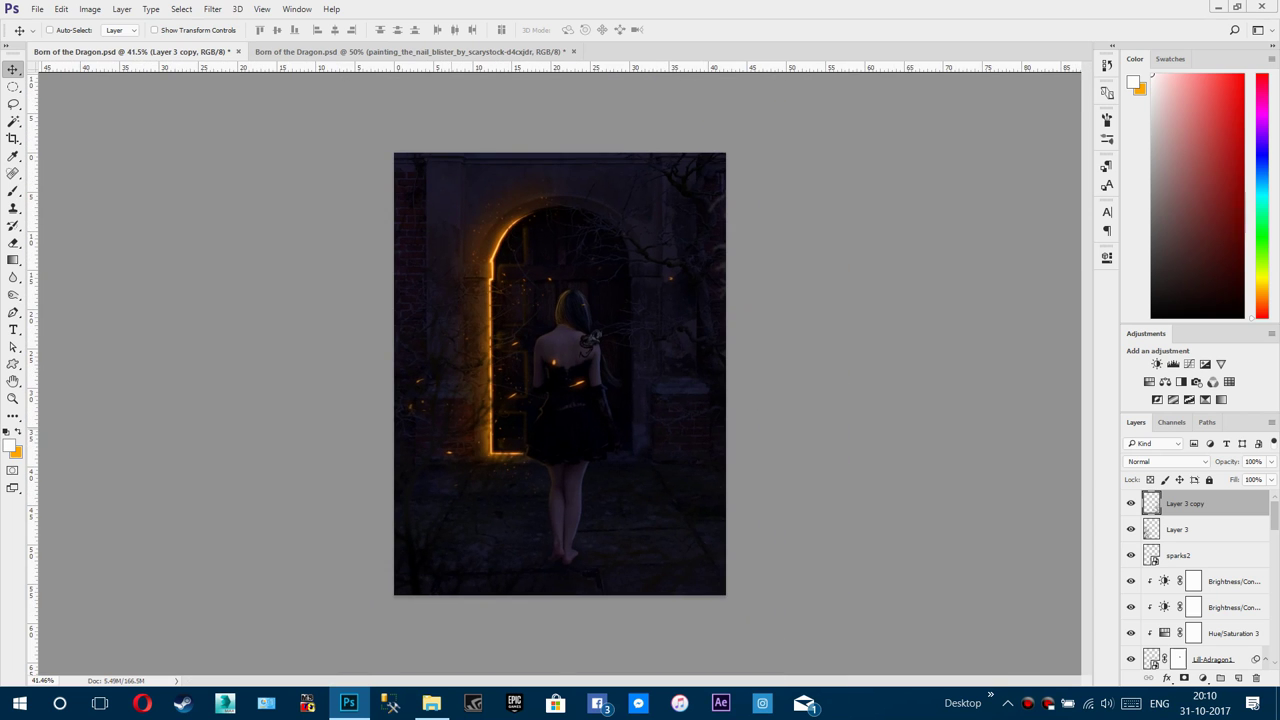
left_click_drag(472, 430, 368, 213, "alt")
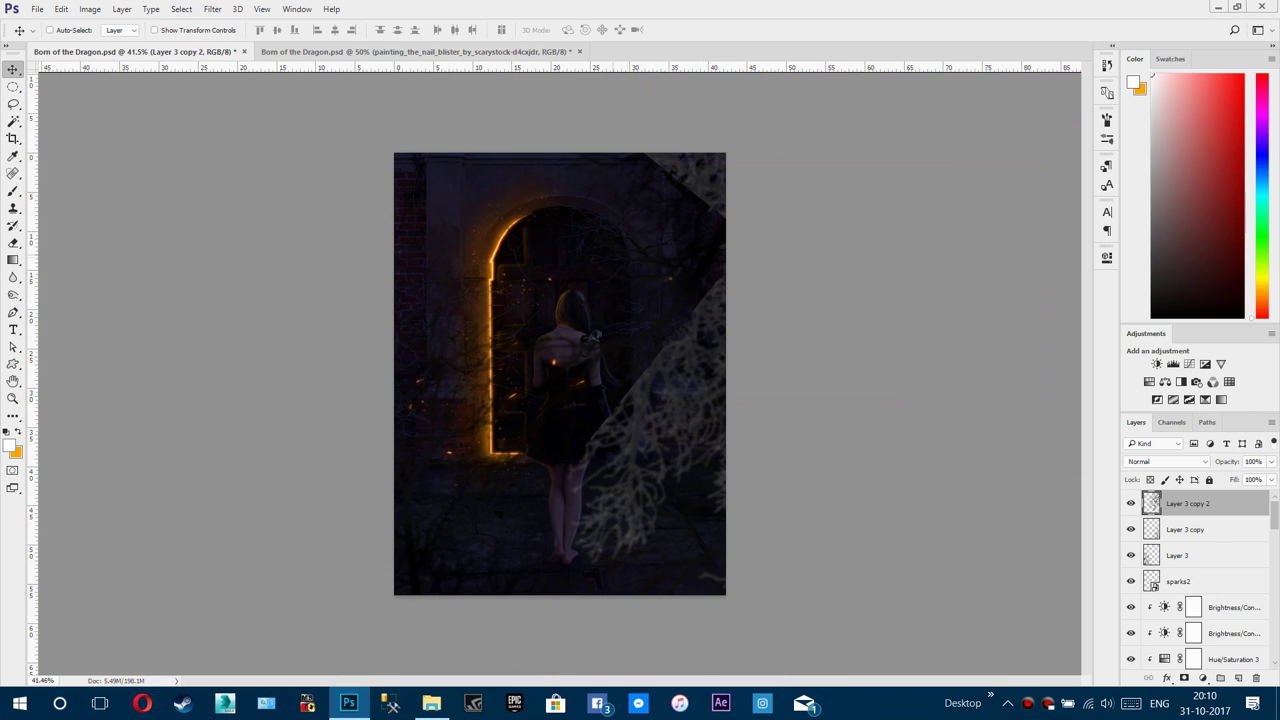
right_click(698, 279)
key("Escape")
key("ctrl+t")
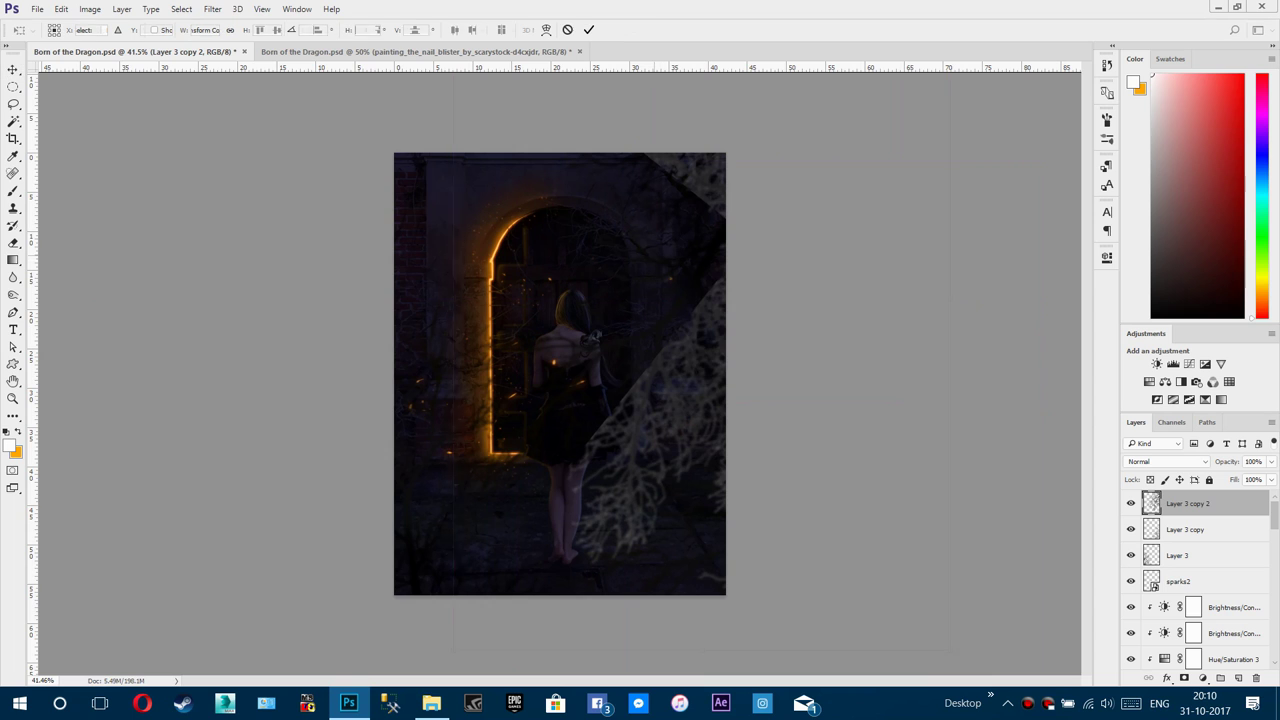
left_click_drag(972, 345, 851, 148, "shift")
left_click_drag(702, 298, 734, 116)
key("Return")
scroll(586, 331, "up", 5)
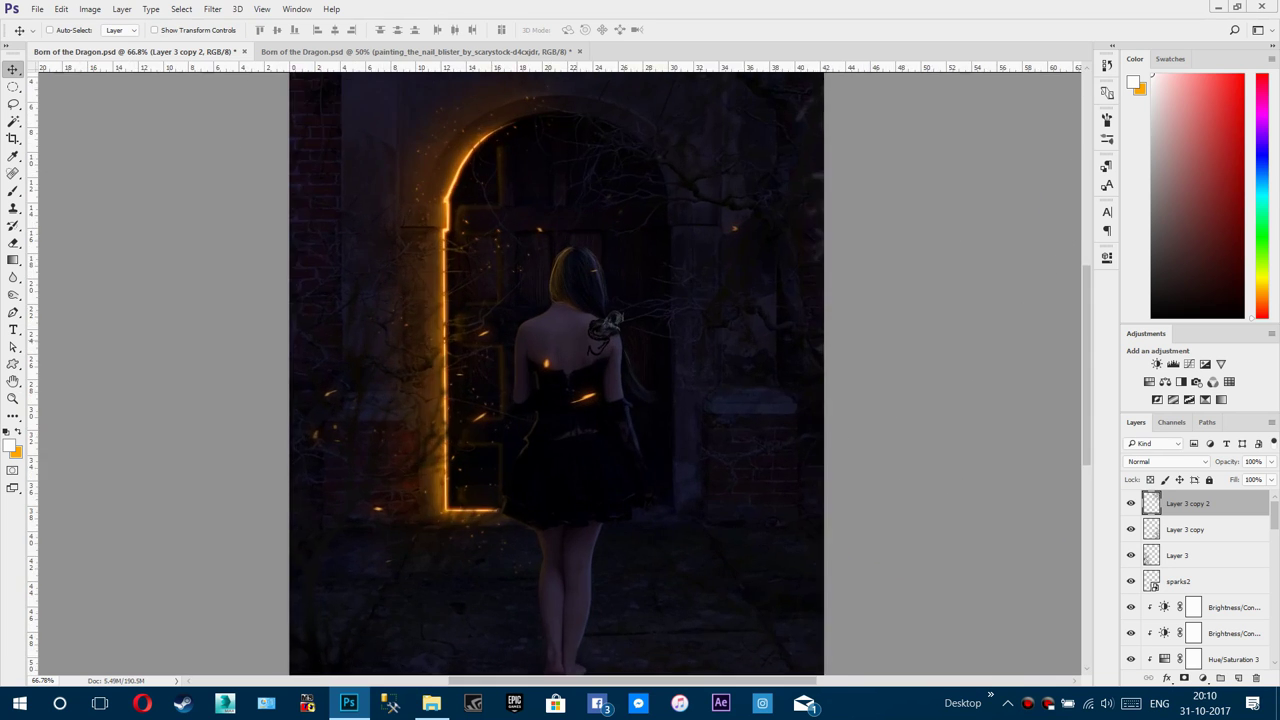
scroll(575, 340, "down", 3)
scroll(480, 350, "up", 3)
scroll(480, 350, "down", 3)
scroll(603, 361, "up", 2)
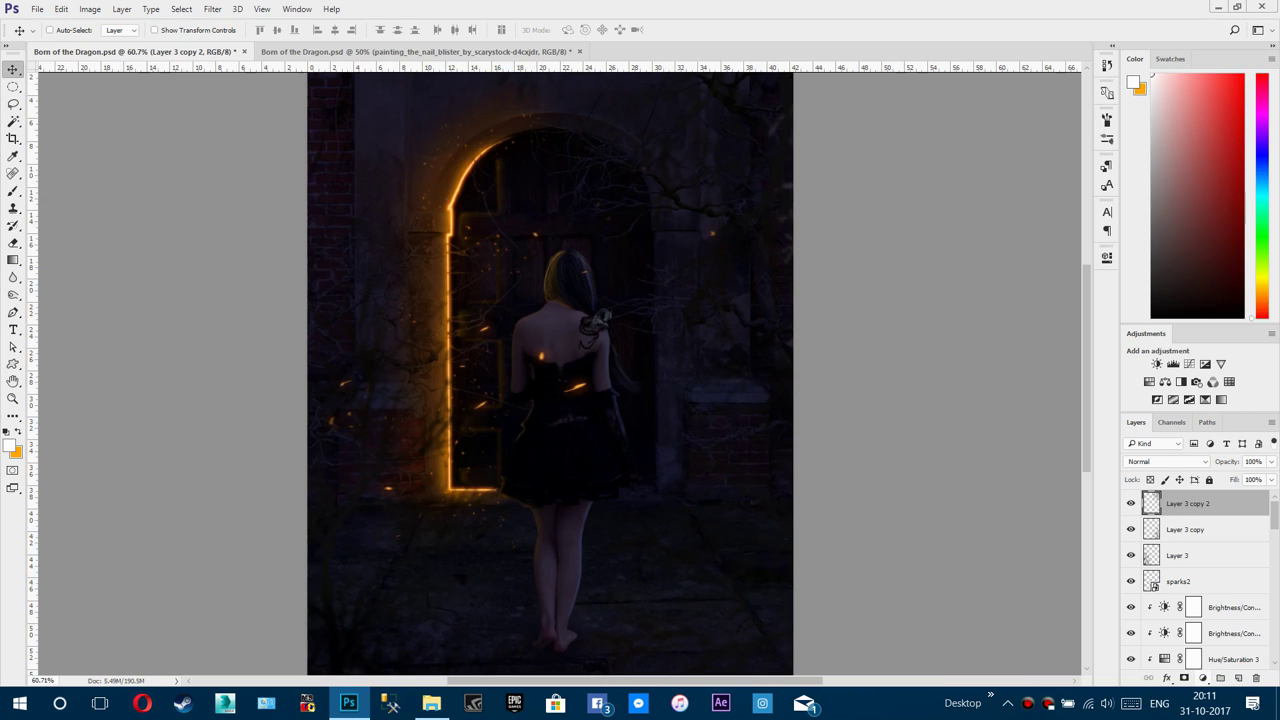
Step: Add a Gradient fill layer above the branches, using the Foreground to Transparent preset
left_click(1202, 678)
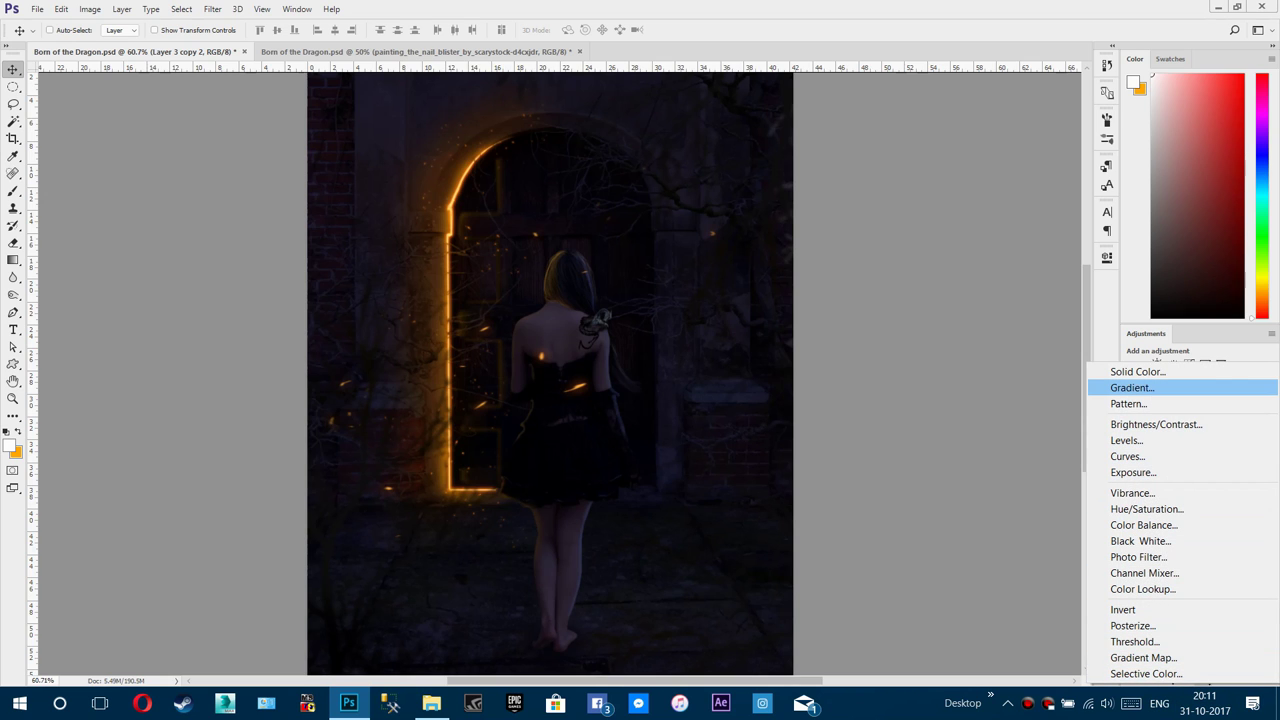
left_click(1140, 388)
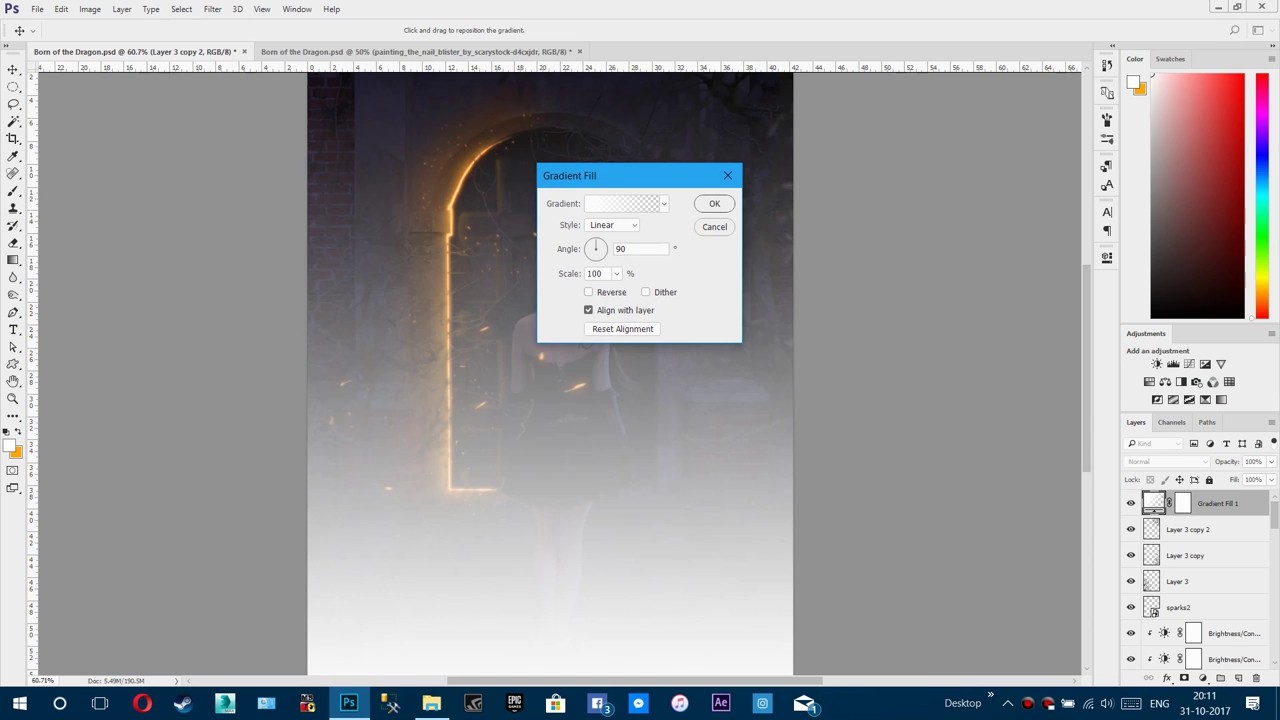
left_click(622, 204)
left_click(647, 239)
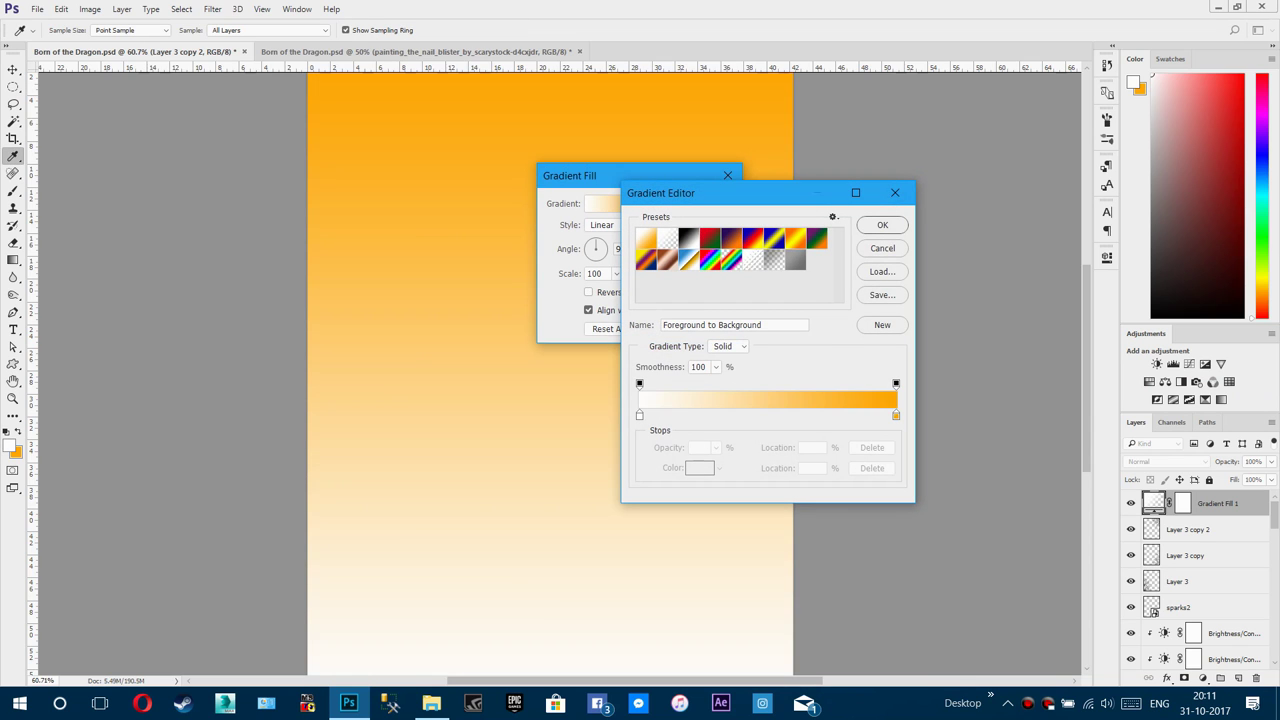
left_click(668, 239)
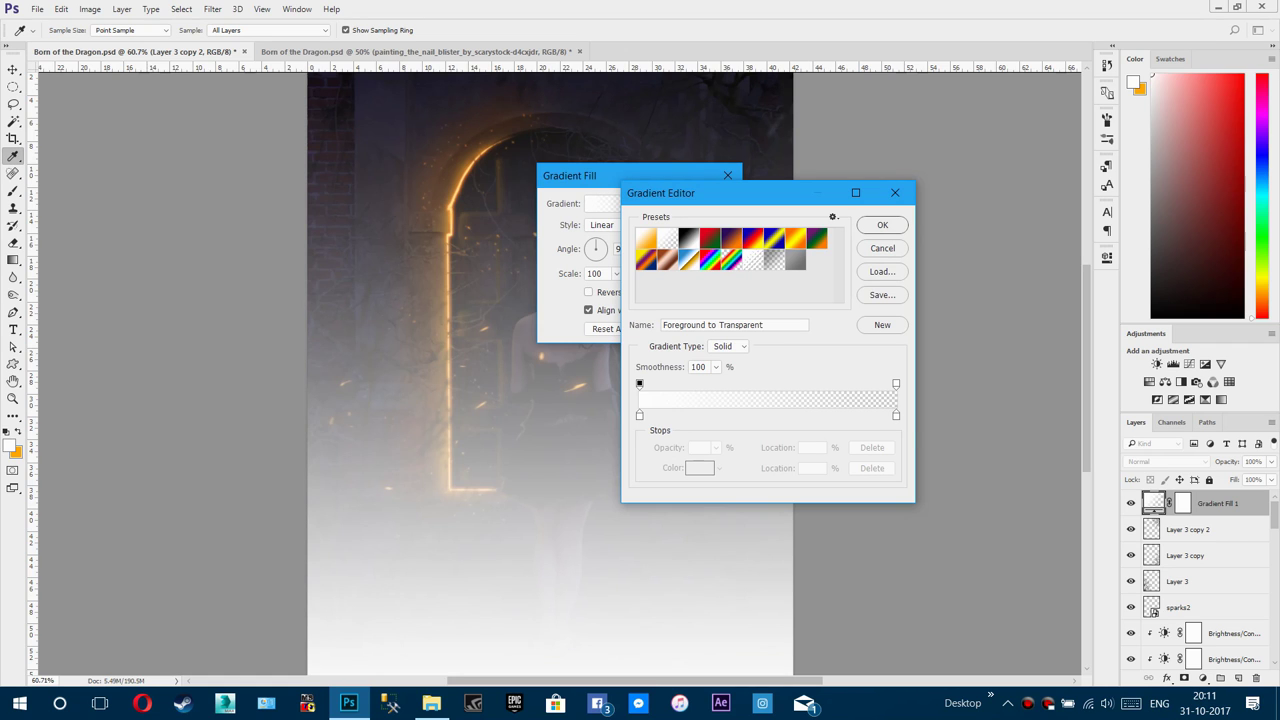
Step: Recolor the gradient's opaque starting stop to a saturated orange and accept the edited gradient
left_click(896, 416)
double_click(640, 416)
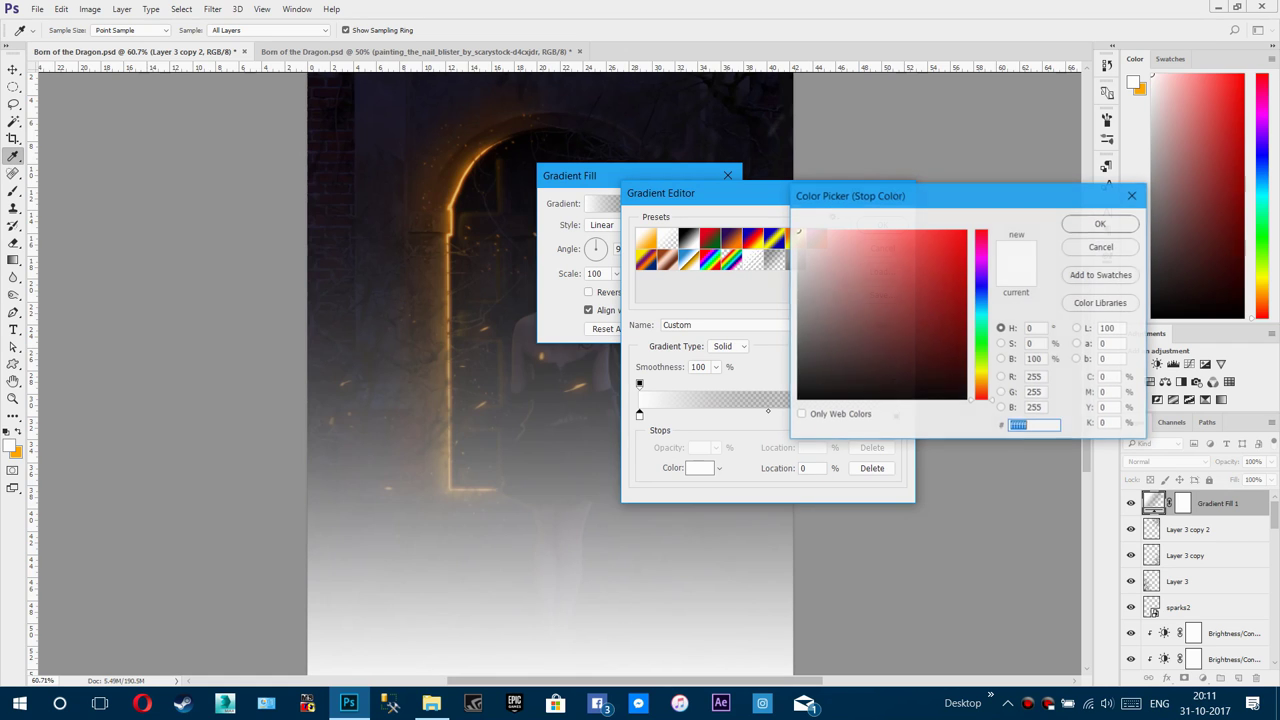
left_click_drag(981, 367, 981, 383)
left_click(966, 231)
left_click(1100, 224)
key("Return")
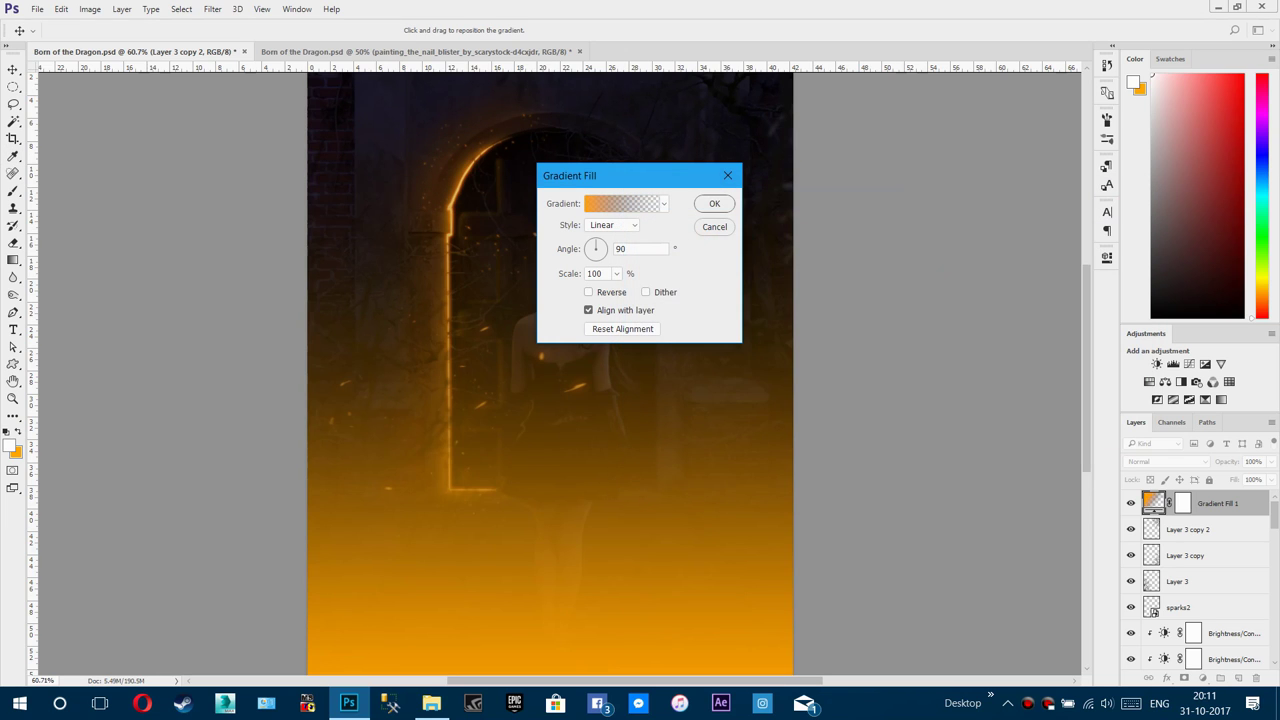
Step: Make the gradient fill Radial and create it as an orange glow over the image's center
left_click(612, 225)
left_click(603, 246)
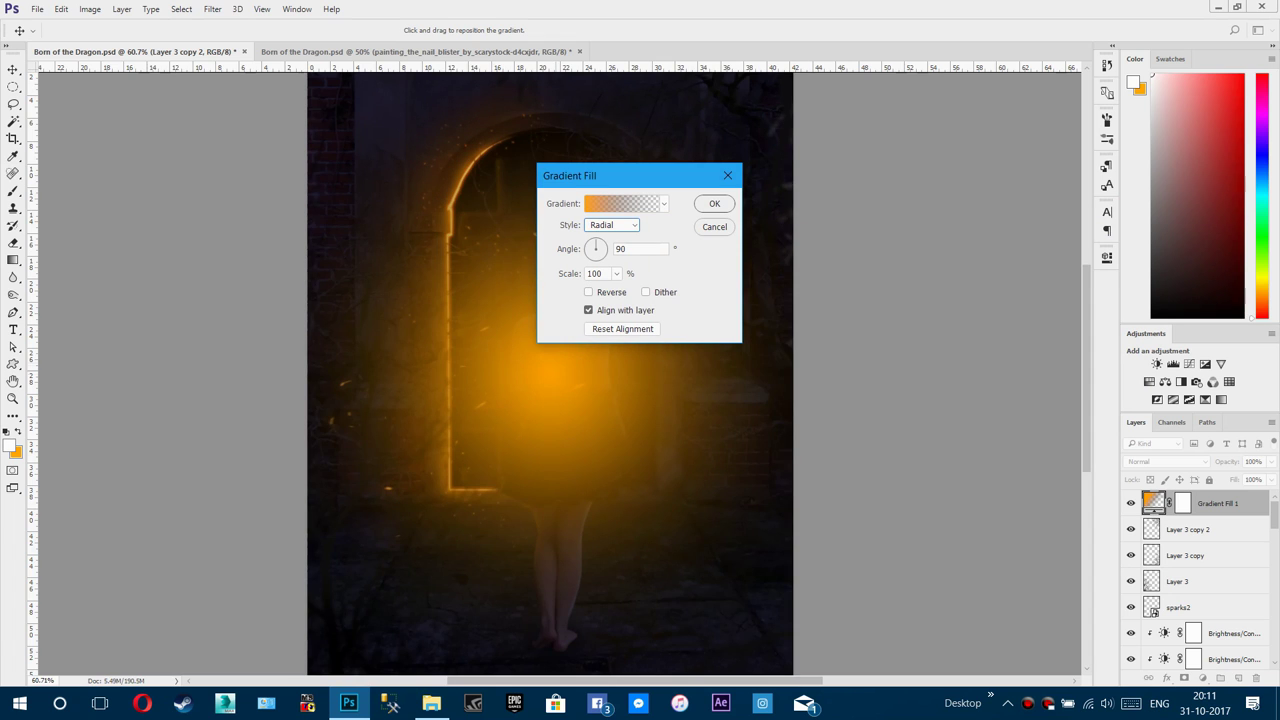
left_click(714, 204)
Step: Set the gradient fill layer's opacity to 20% and its blending mode to Soft Light
scroll(559, 373, "down", 3)
scroll(559, 373, "up", 2)
scroll(559, 373, "down", 1)
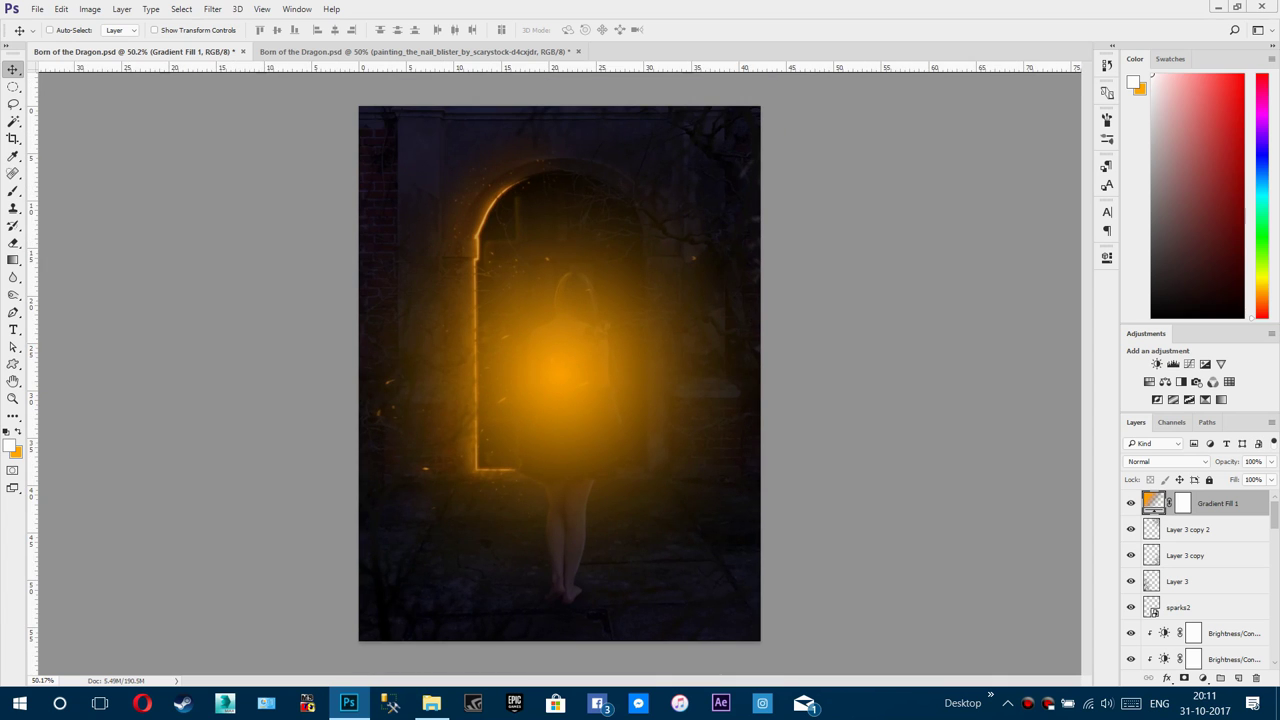
type("13")
key("Return")
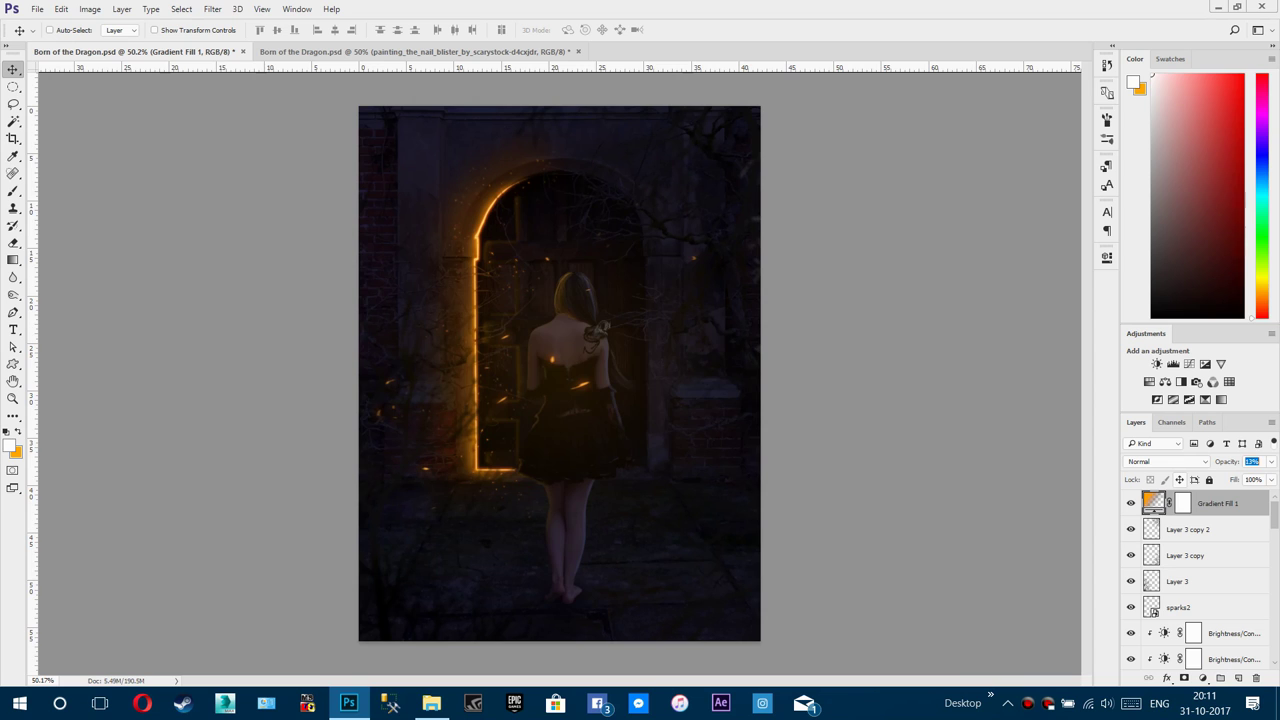
type("20")
key("Return")
key("Return")
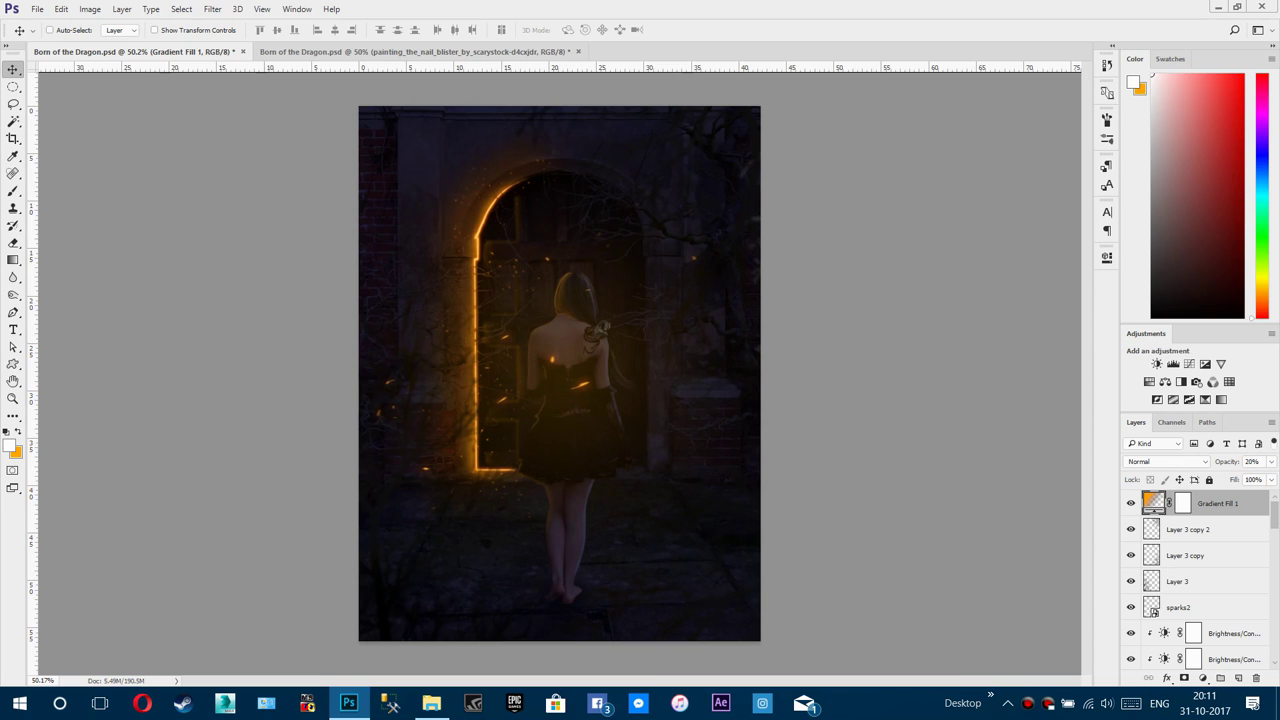
left_click(1167, 462)
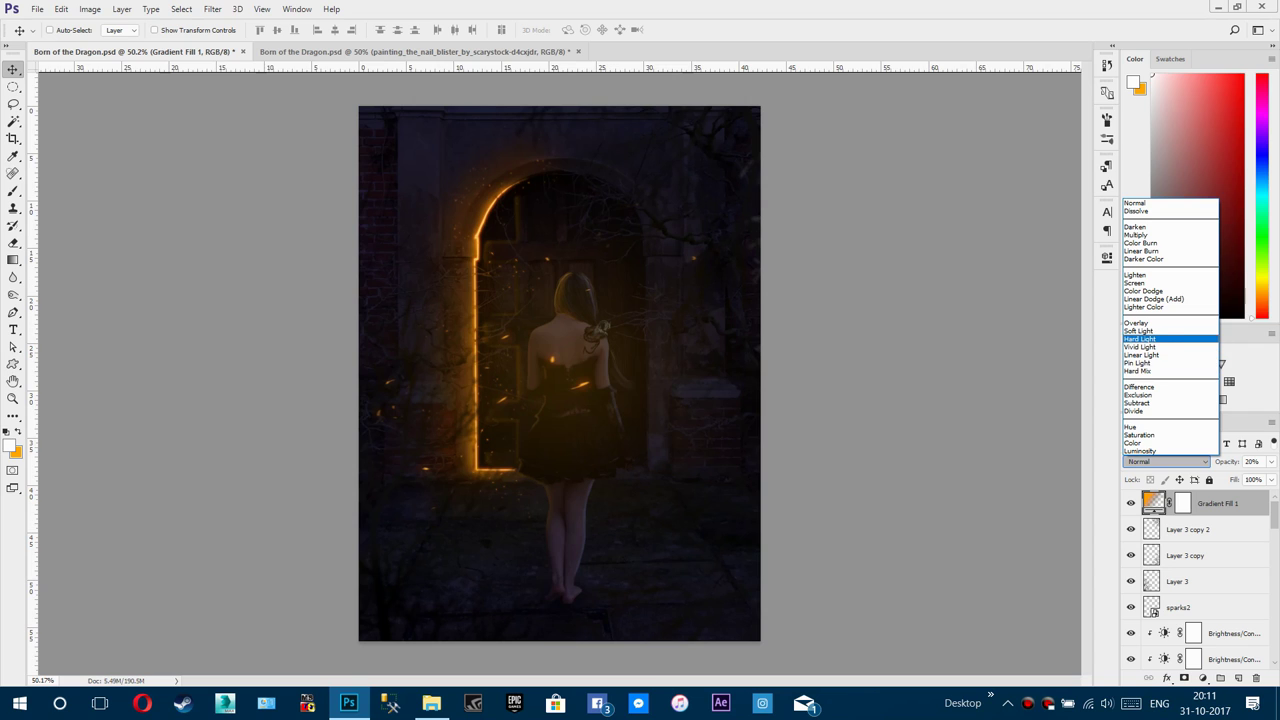
left_click(1139, 331)
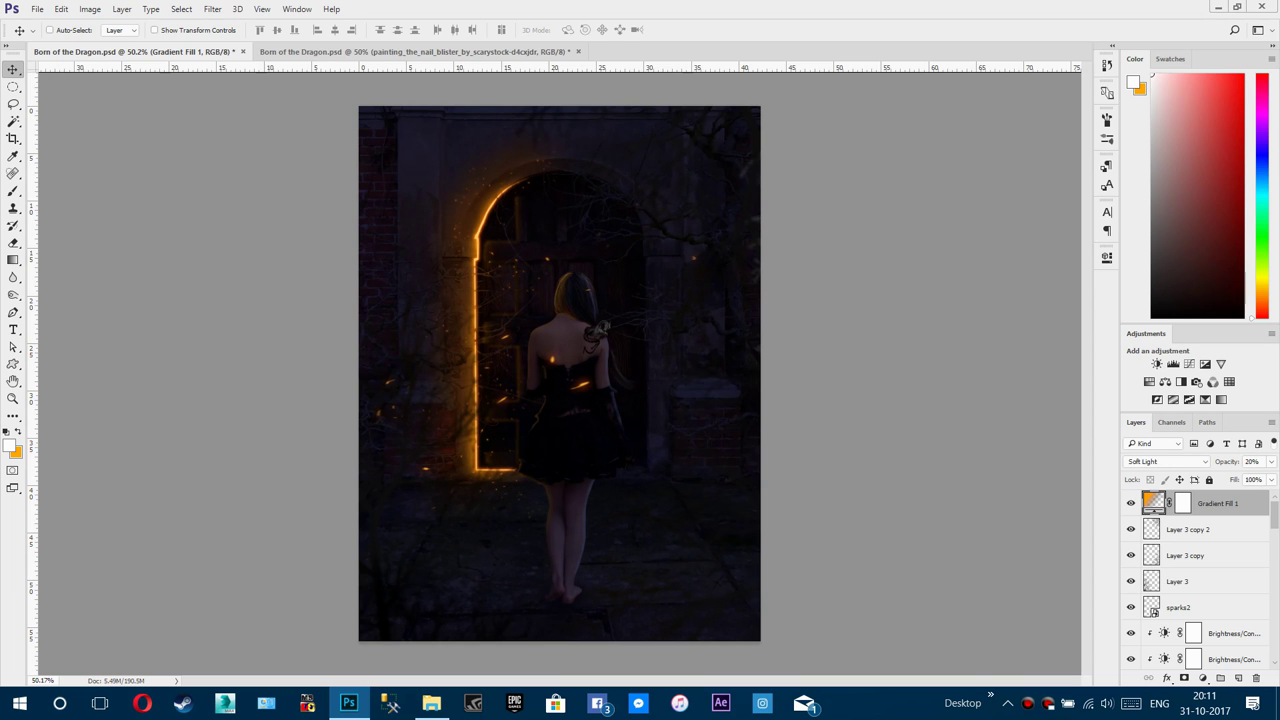
Step: Add a Color Balance adjustment above the gradient fill and set the Shadows' Yellow–Blue value to 3
scroll(562, 322, "up", 10)
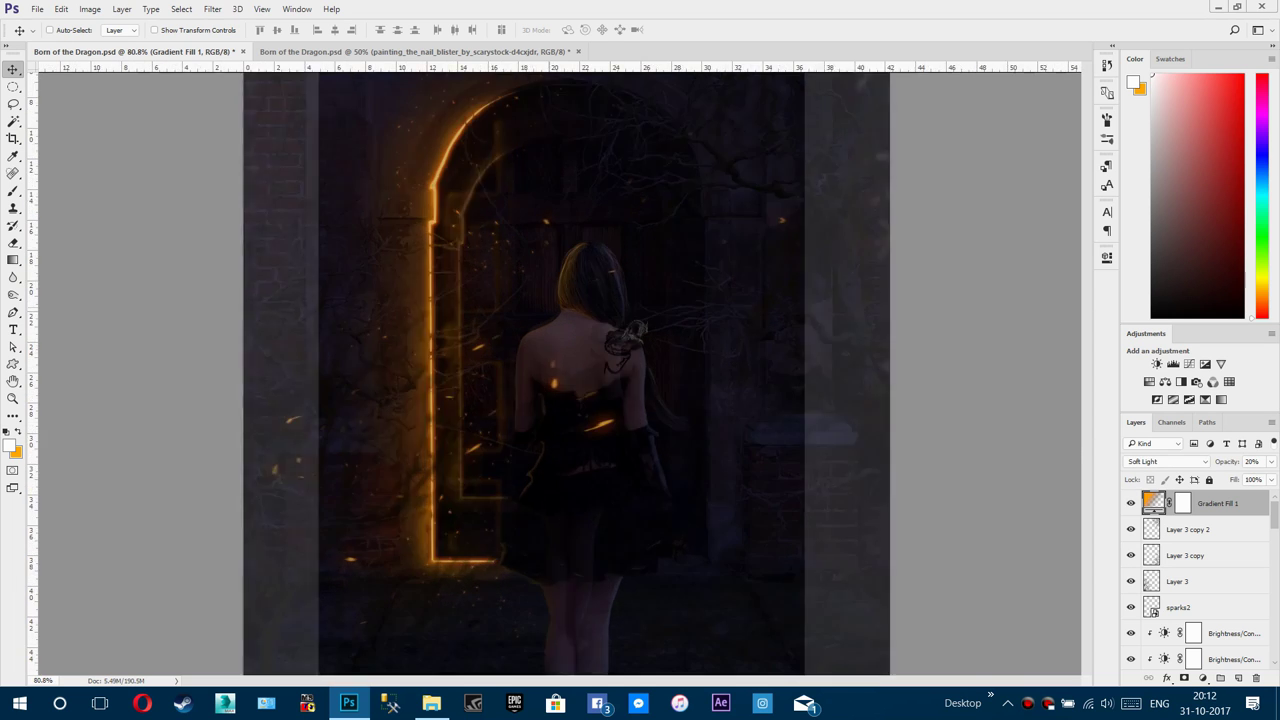
scroll(562, 322, "down", 3)
scroll(568, 333, "down", 5)
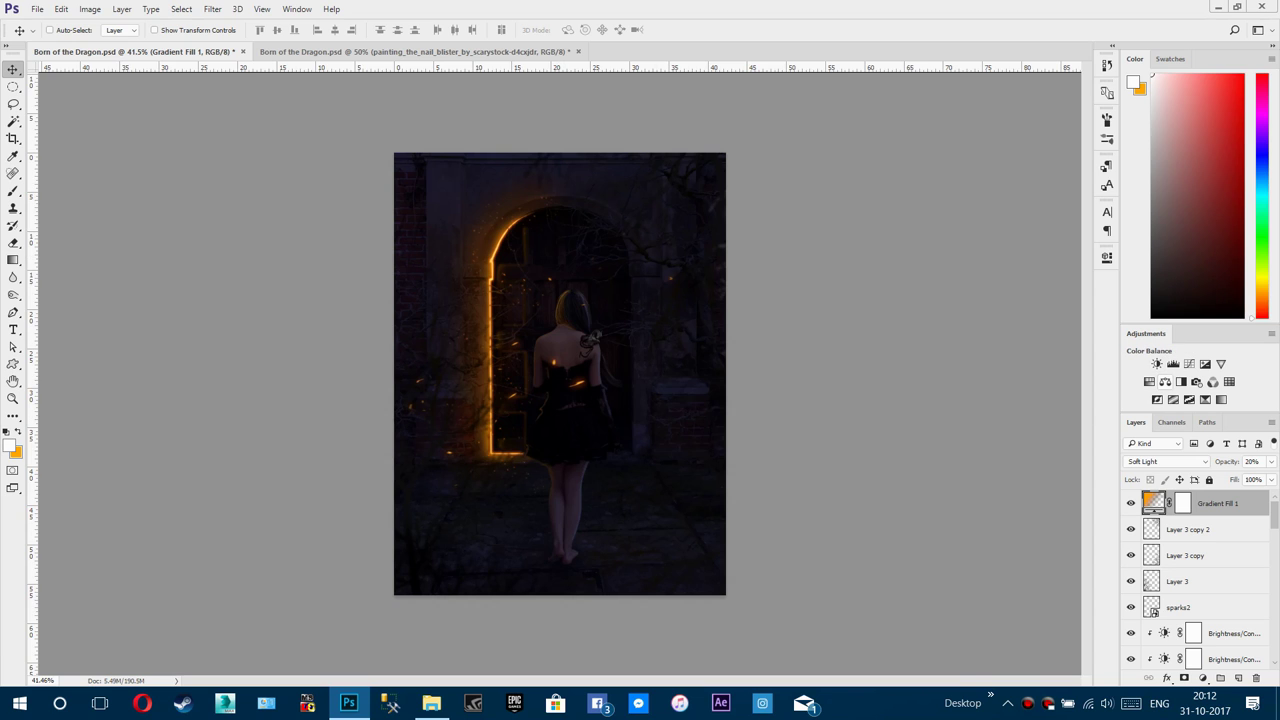
left_click(1165, 381)
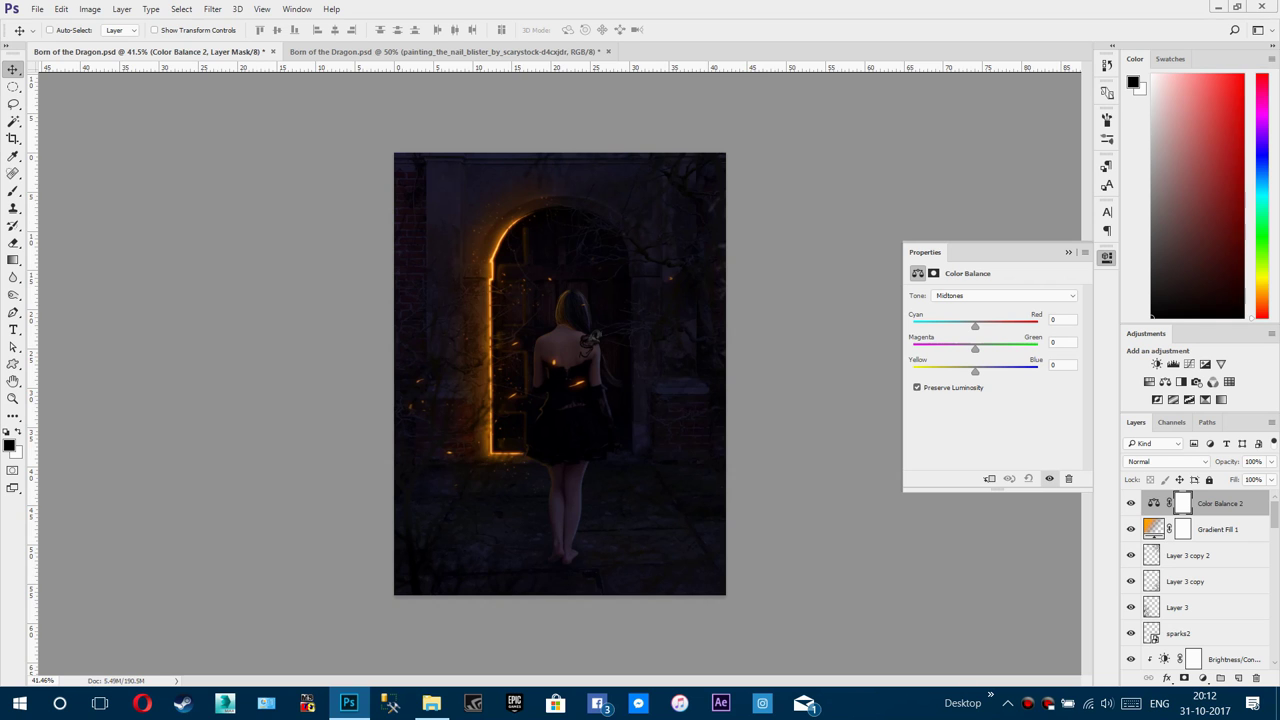
left_click(1004, 296)
left_click(990, 306)
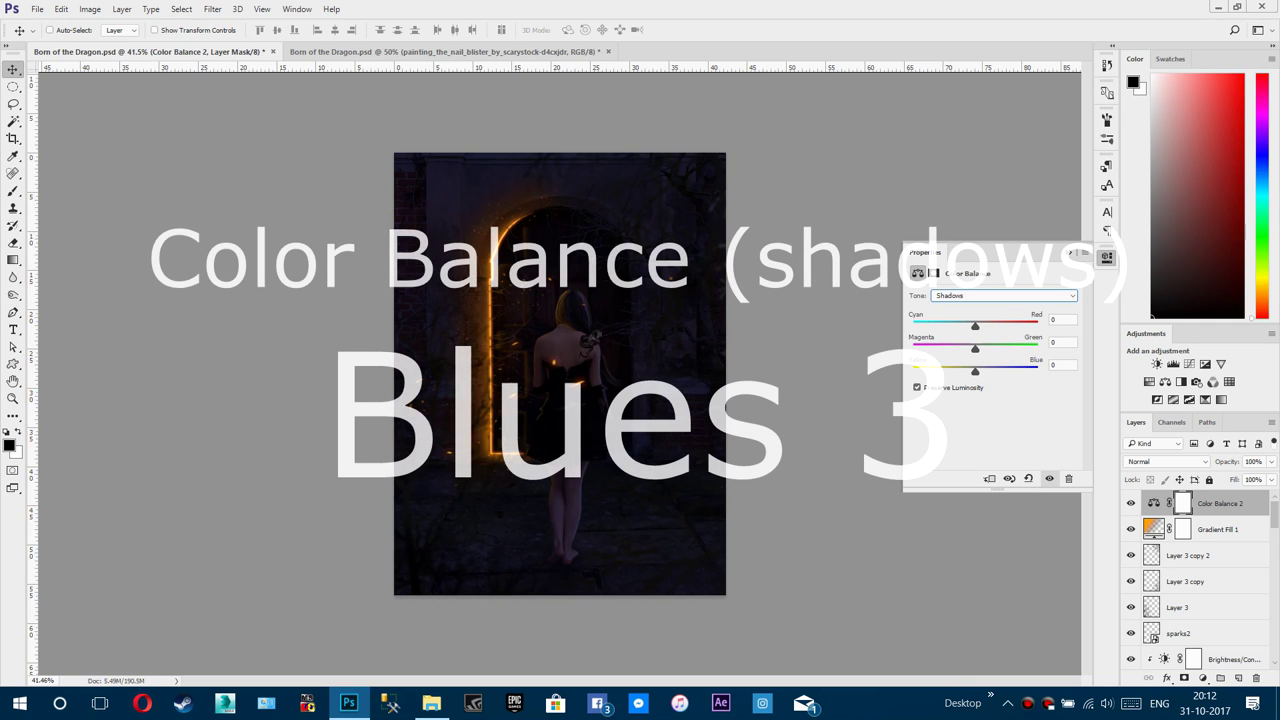
left_click(1053, 365)
left_click_drag(1051, 365, 1060, 365)
type("3")
key("Return")
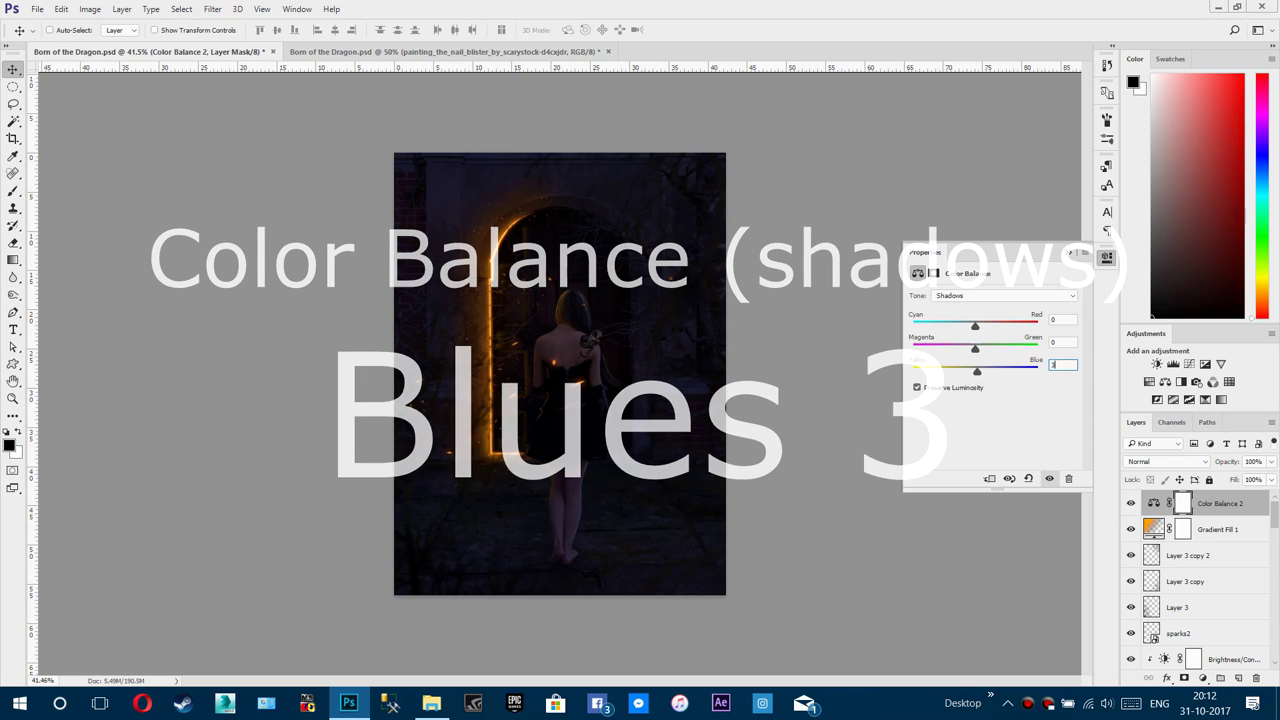
Step: Set the Color Balance Midtones to -10 for Cyan–Red and 16 for Yellow–Blue
left_click(1004, 296)
left_click(945, 314)
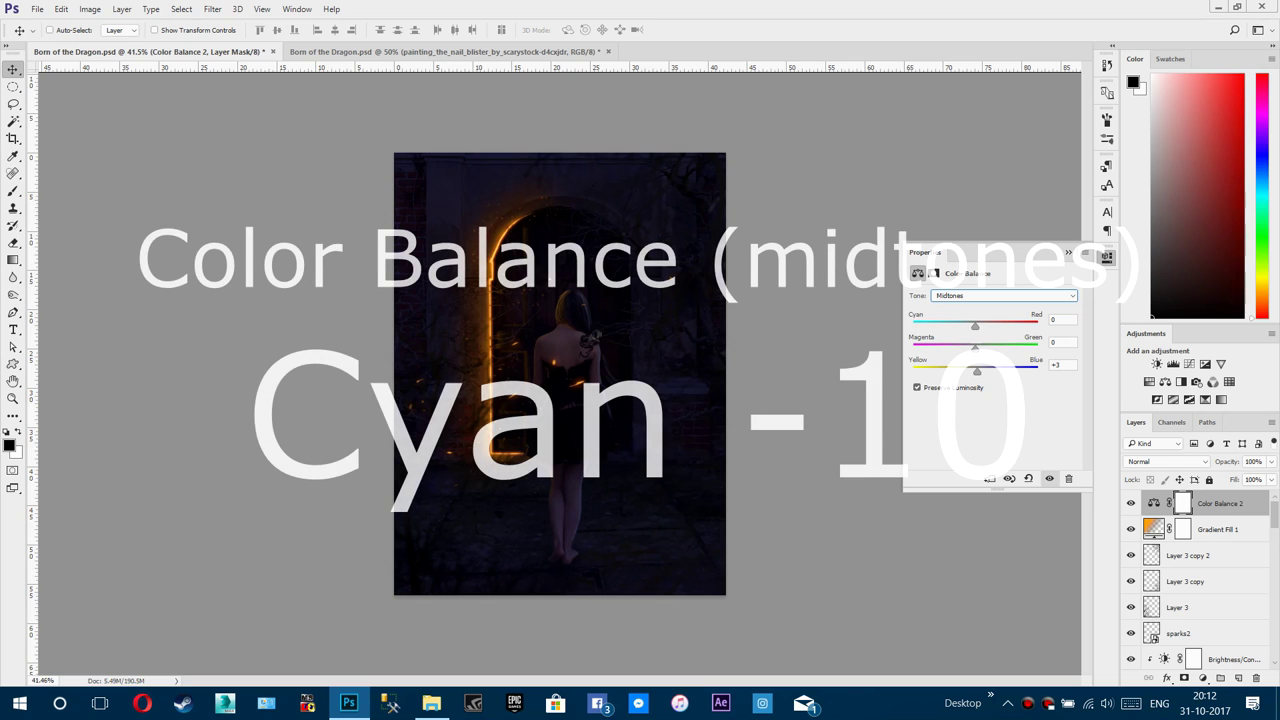
double_click(1054, 320)
type("-10")
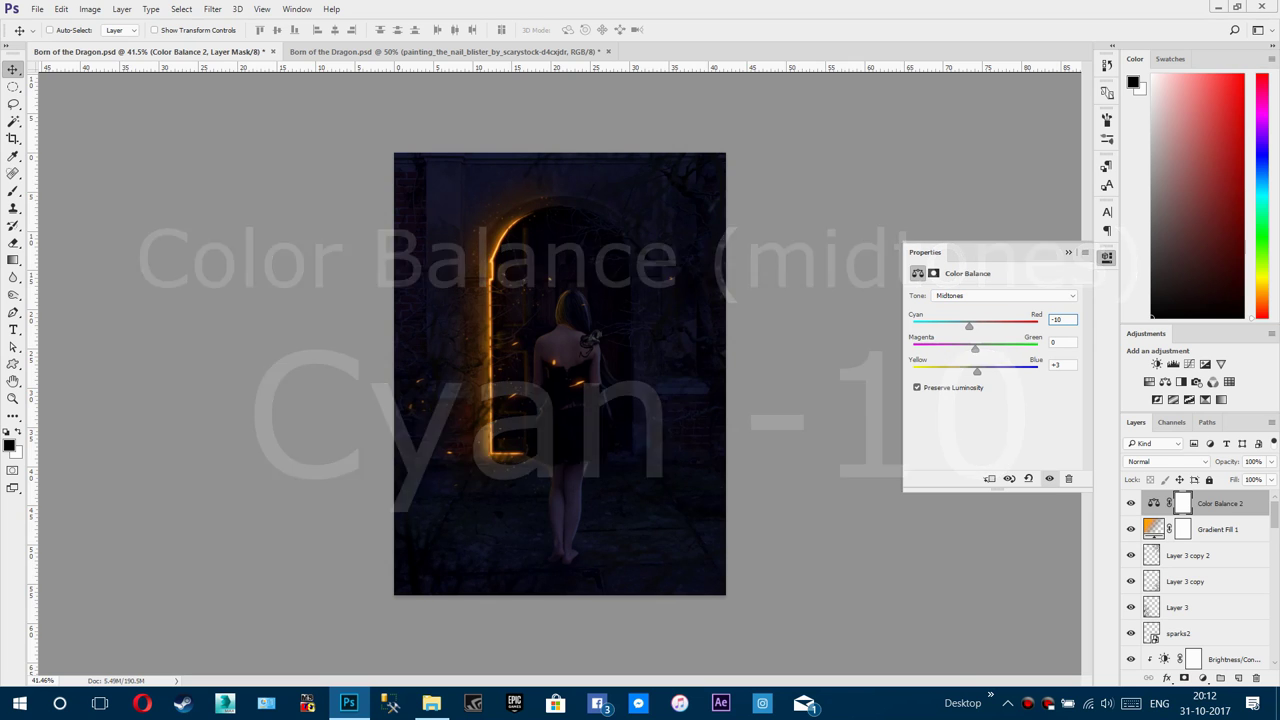
key("Tab")
key("Tab")
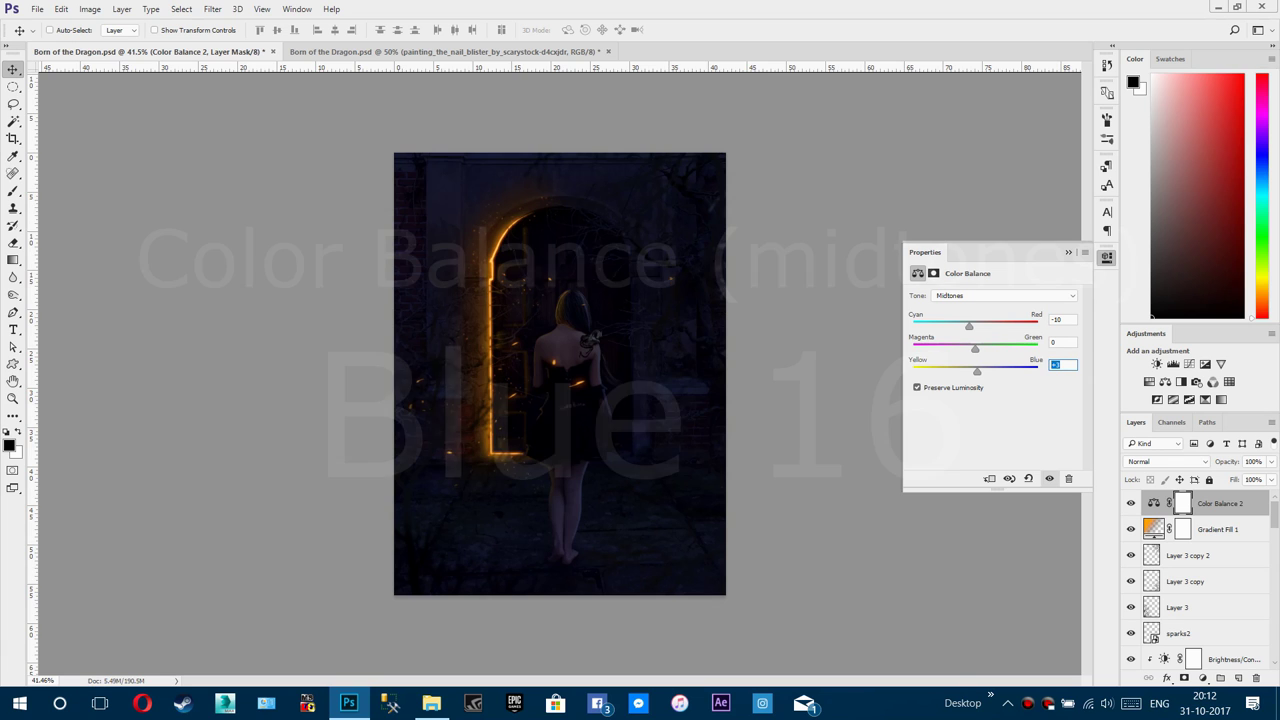
type("16")
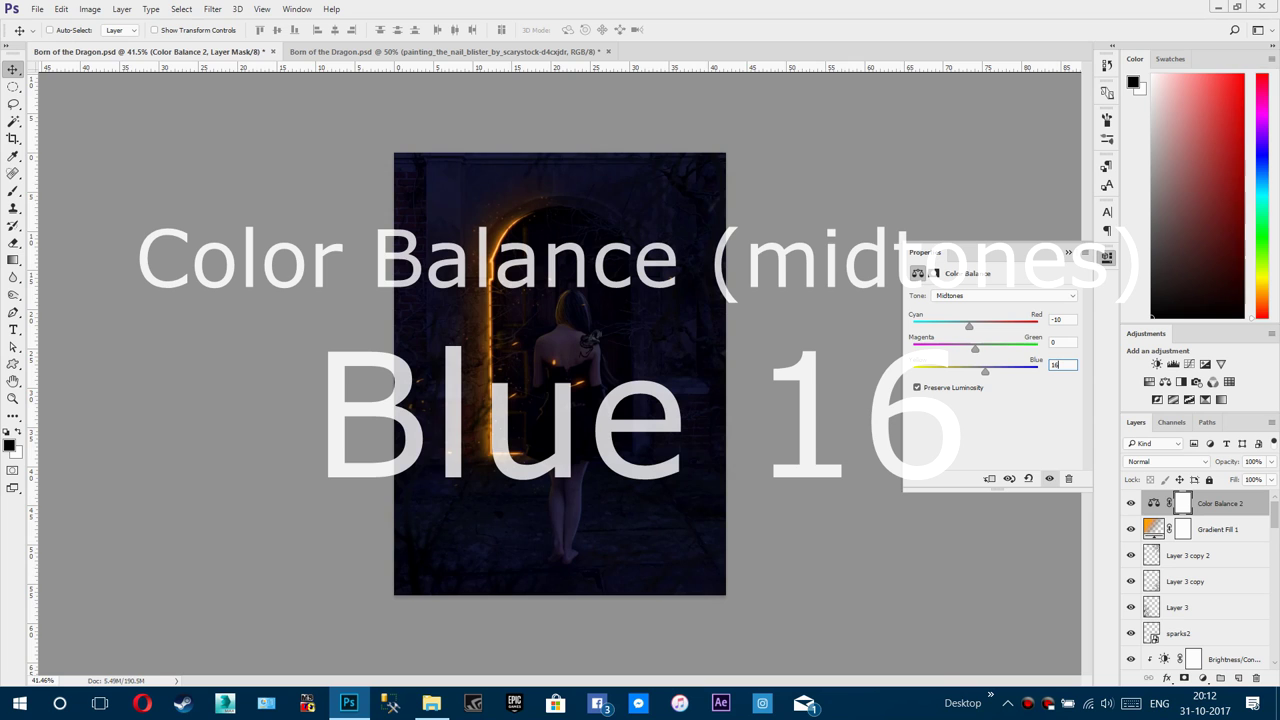
Step: Set the Color Balance Highlights to 16 for Cyan–Red and -26 for Yellow–Blue
left_click(1004, 296)
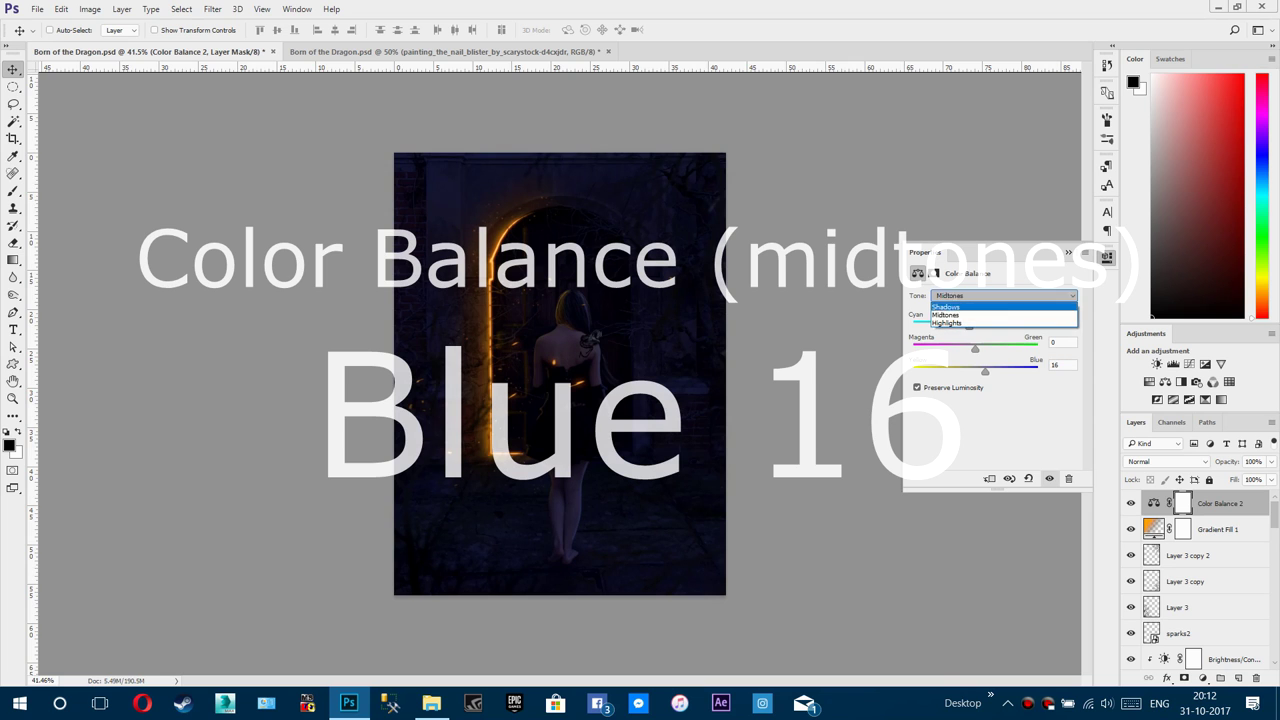
left_click(980, 324)
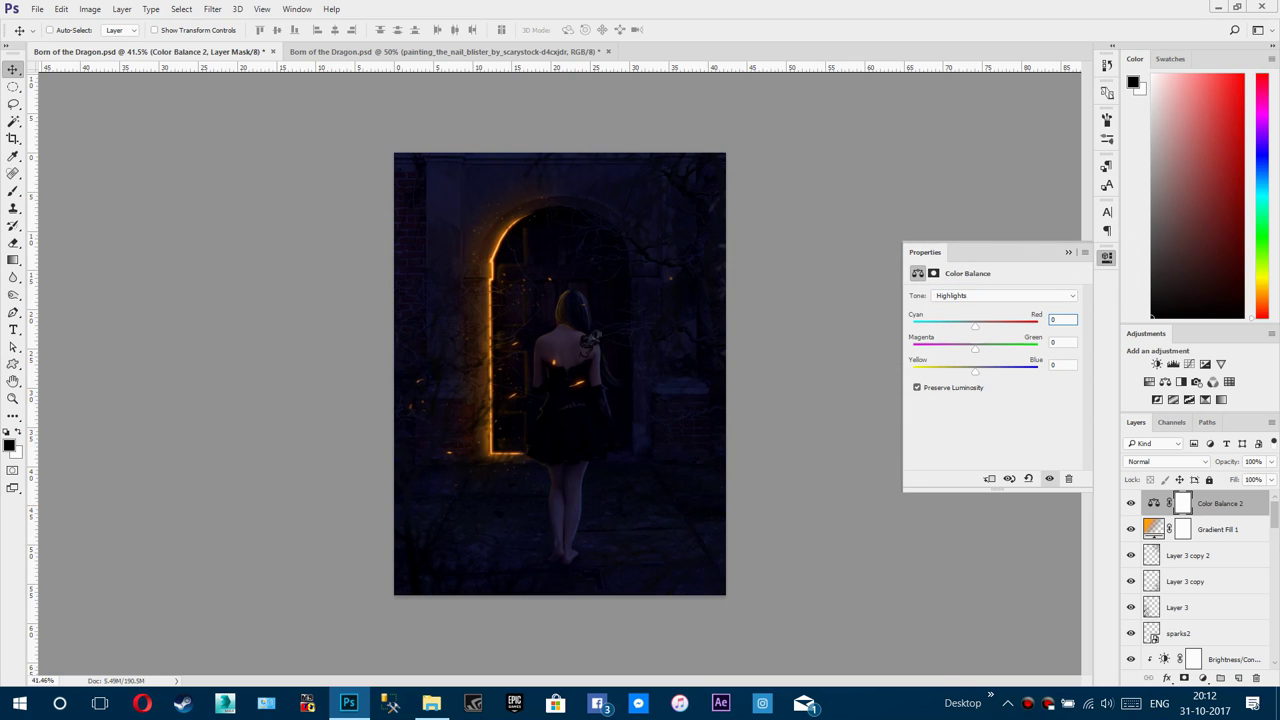
double_click(1053, 320)
type("16")
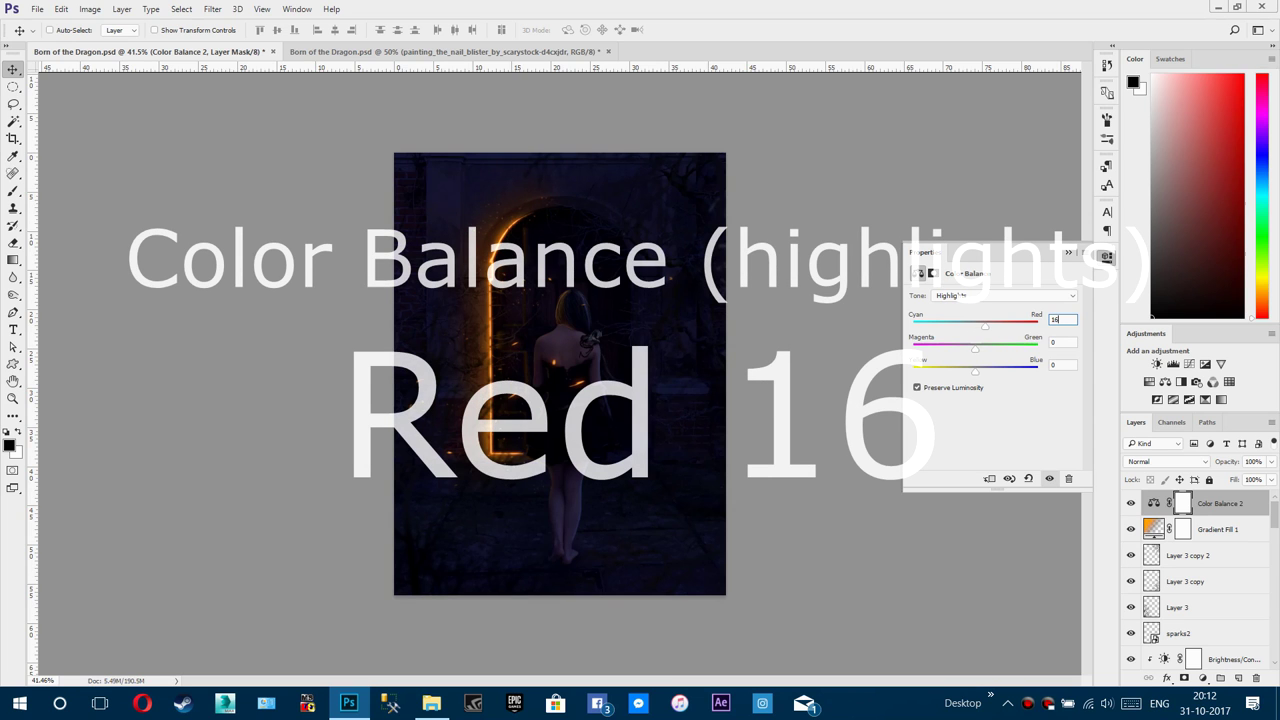
key("Tab")
key("ctrl+a")
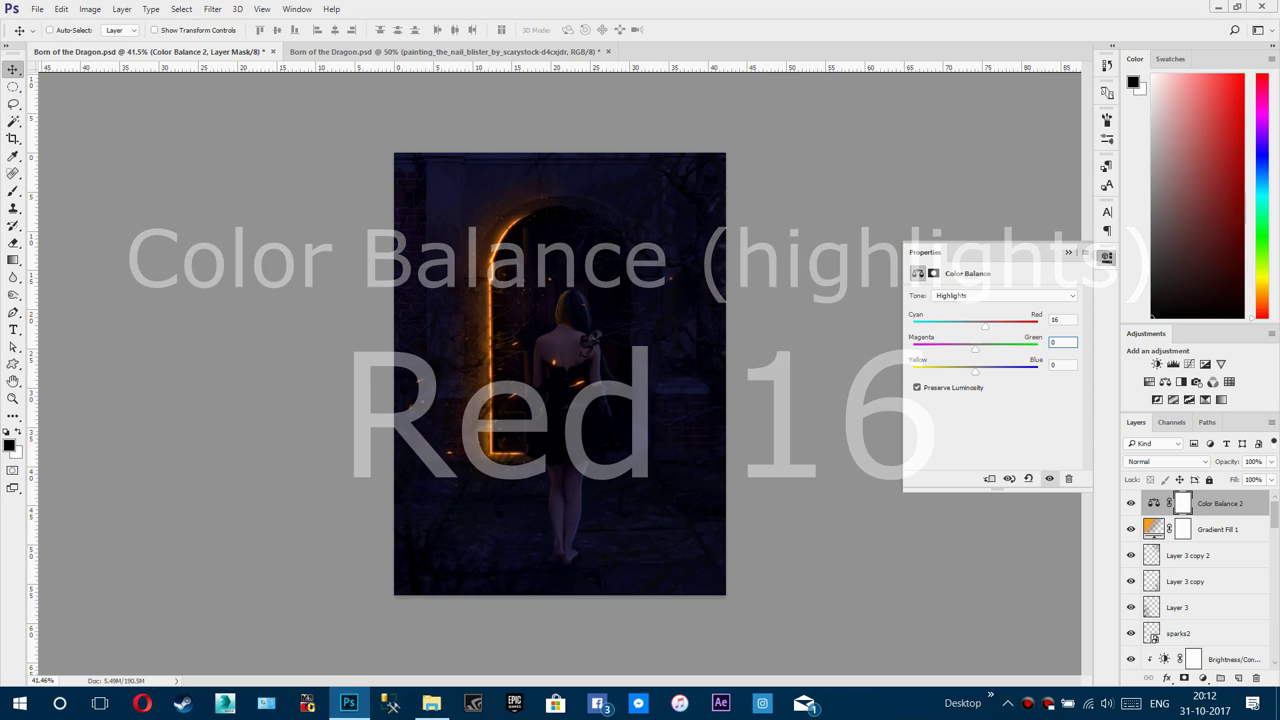
key("Tab")
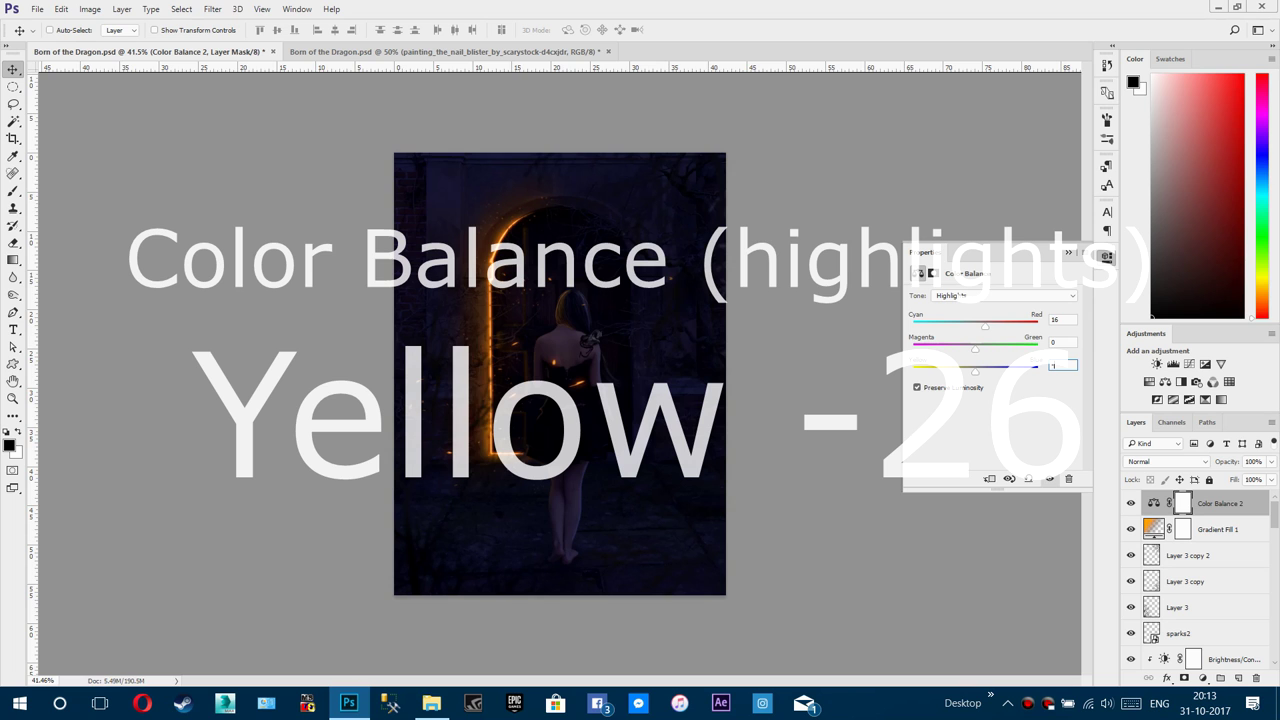
type("-26")
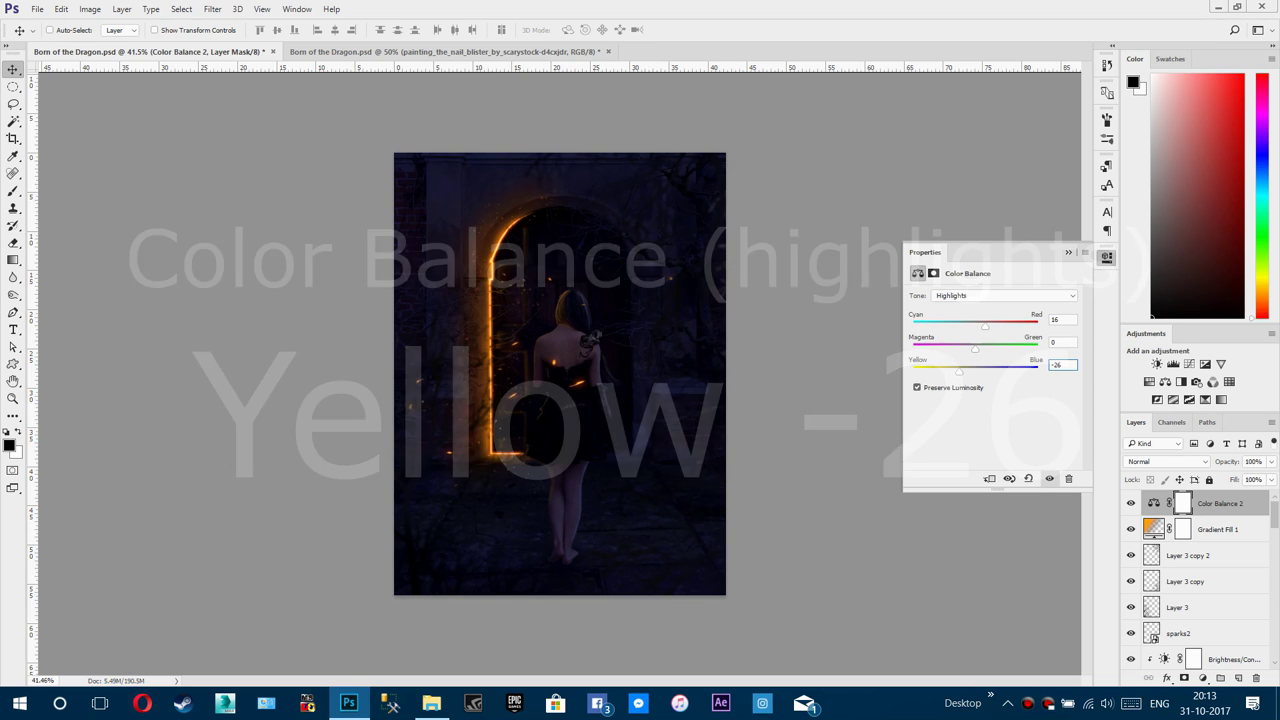
Step: Add a new empty layer directly above the hair layer
scroll(534, 315, "up", 6)
scroll(643, 336, "up", 1)
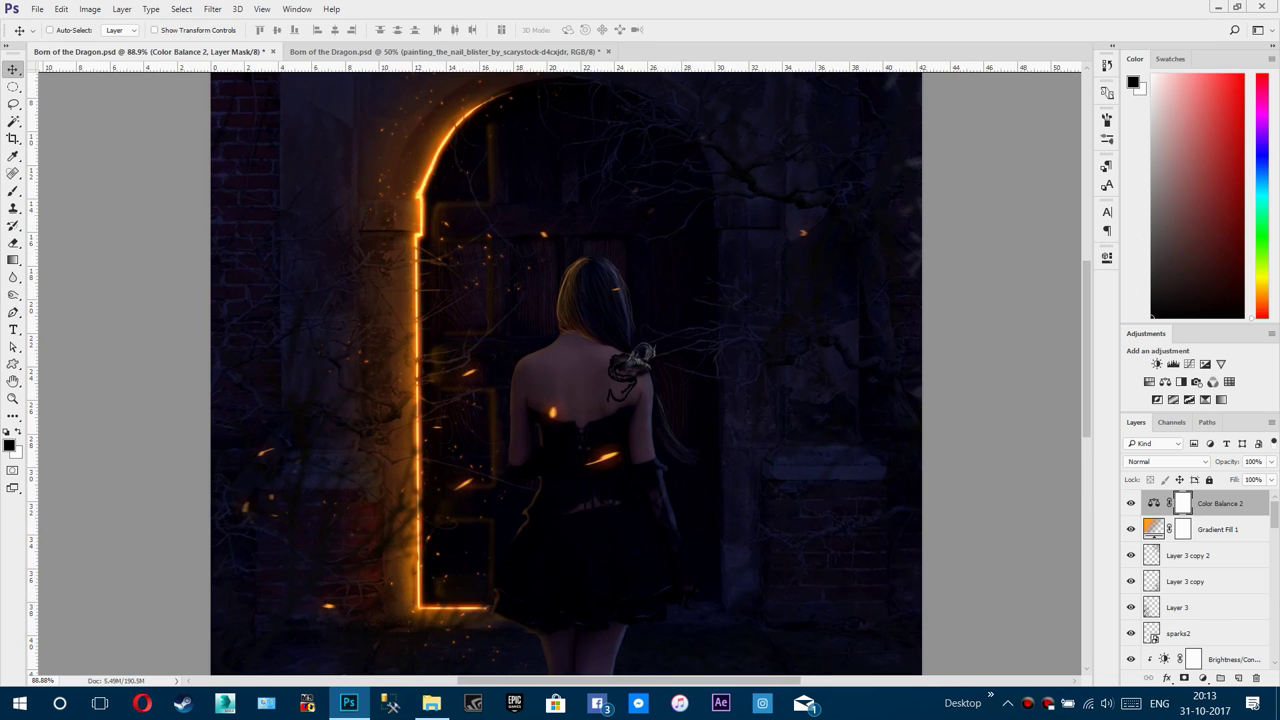
scroll(1180, 567, "down", 5)
scroll(1168, 565, "down", 5)
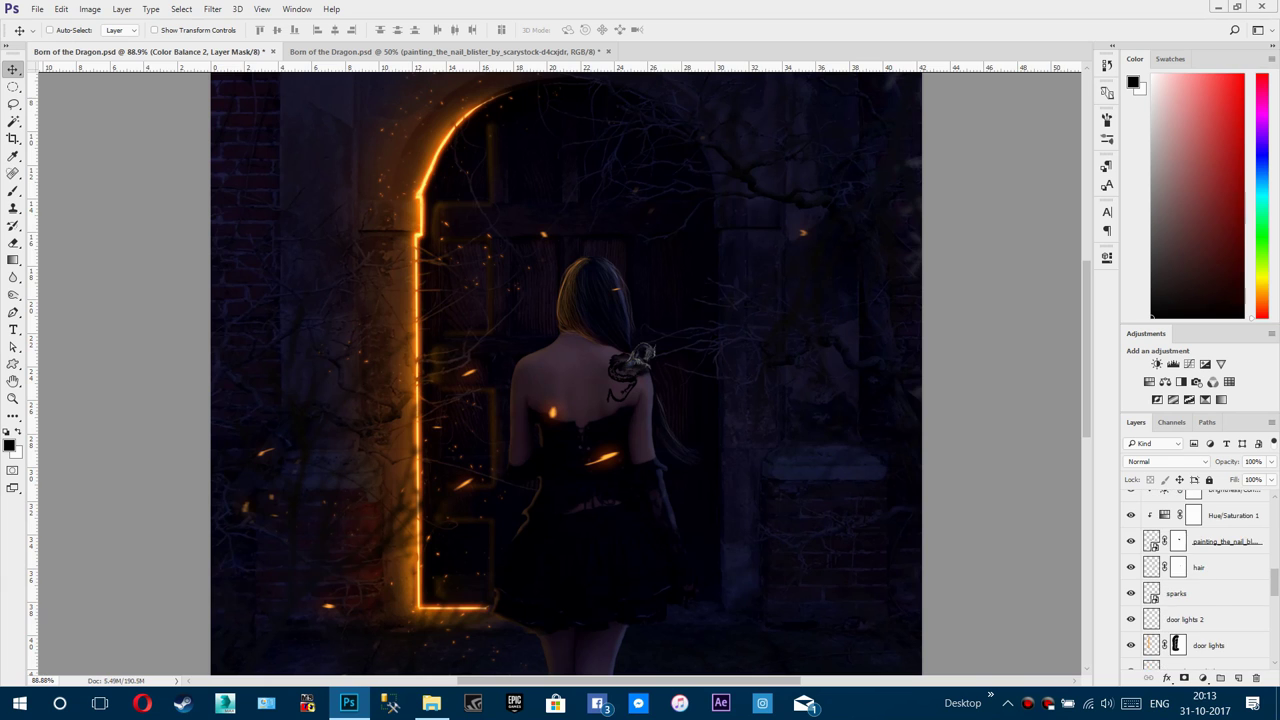
scroll(1195, 580, "down", 8)
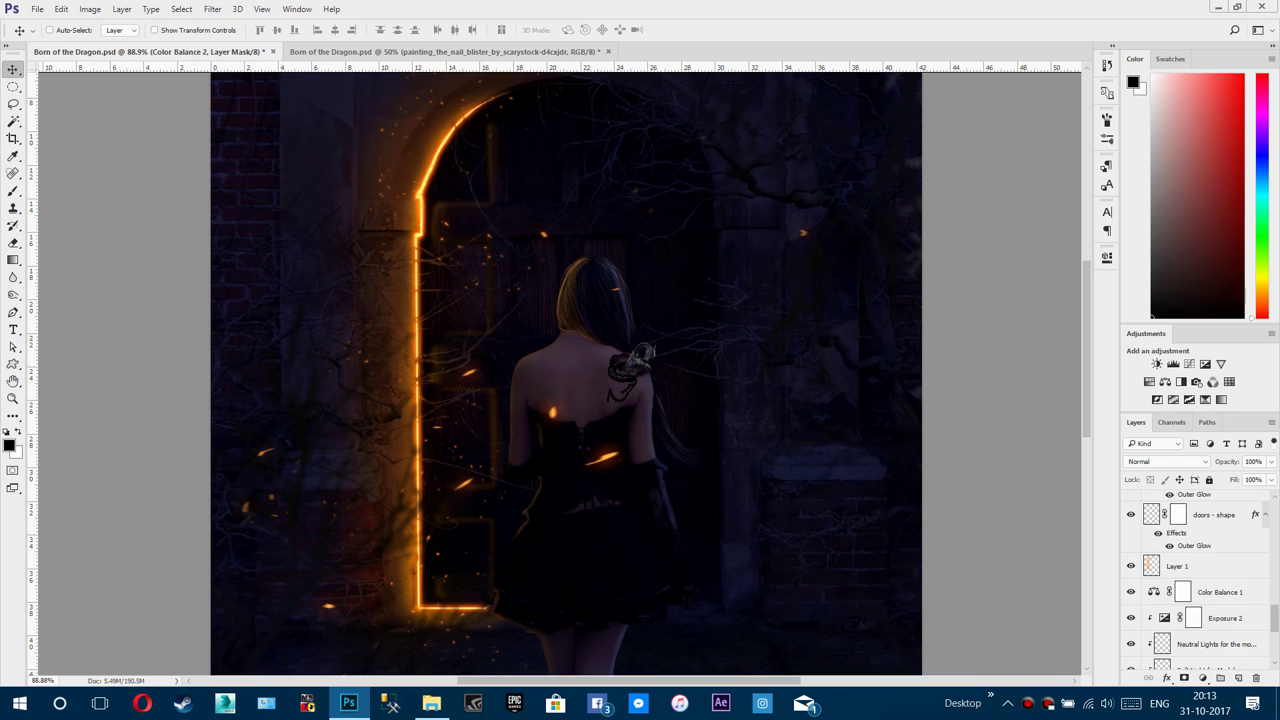
scroll(1198, 545, "down", 2)
left_click(1200, 541)
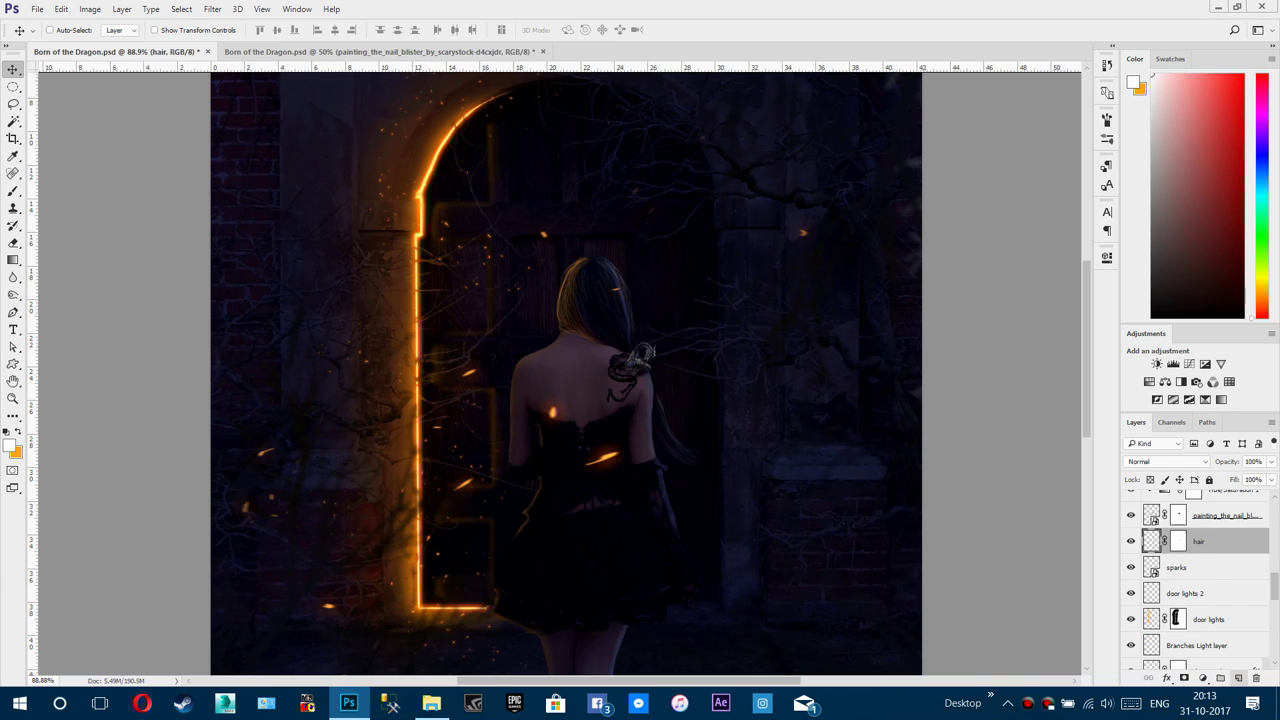
left_click(1239, 678)
Step: Brush an orange outline on the new layer along the woman's glow-facing edge, from hair and shoulder down the dress to the leg
scroll(565, 282, "up", 5)
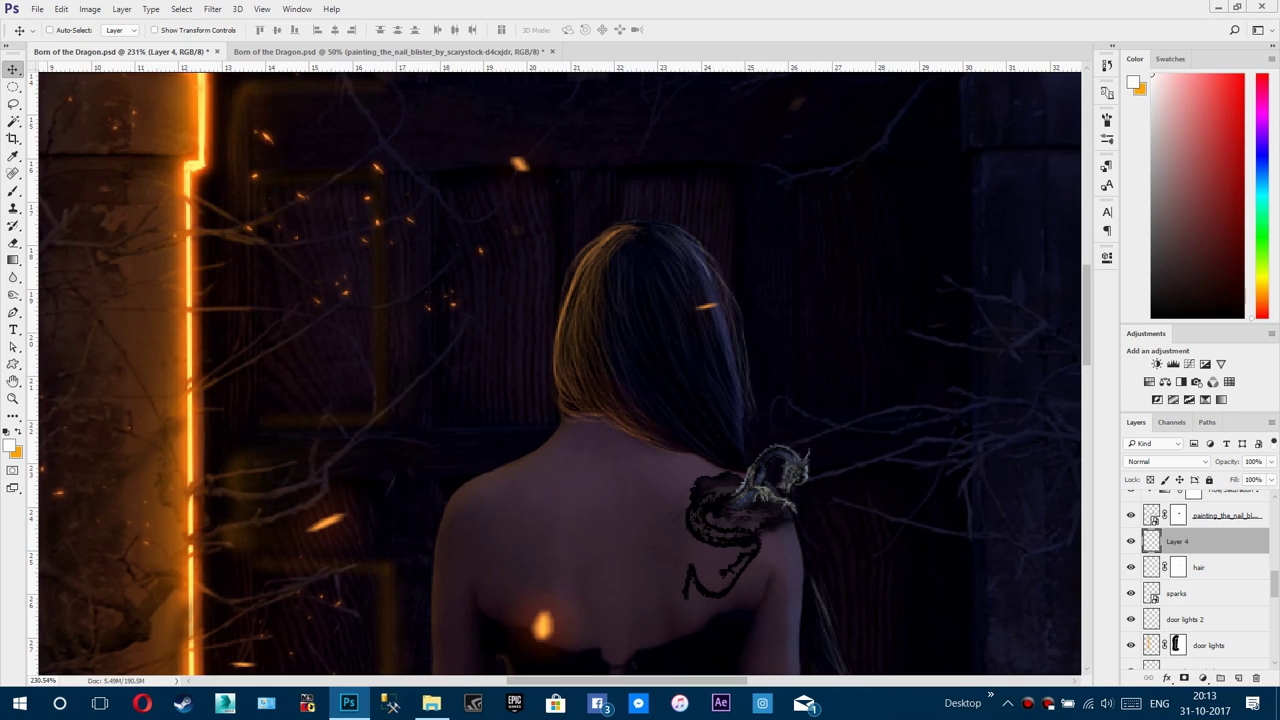
key("x")
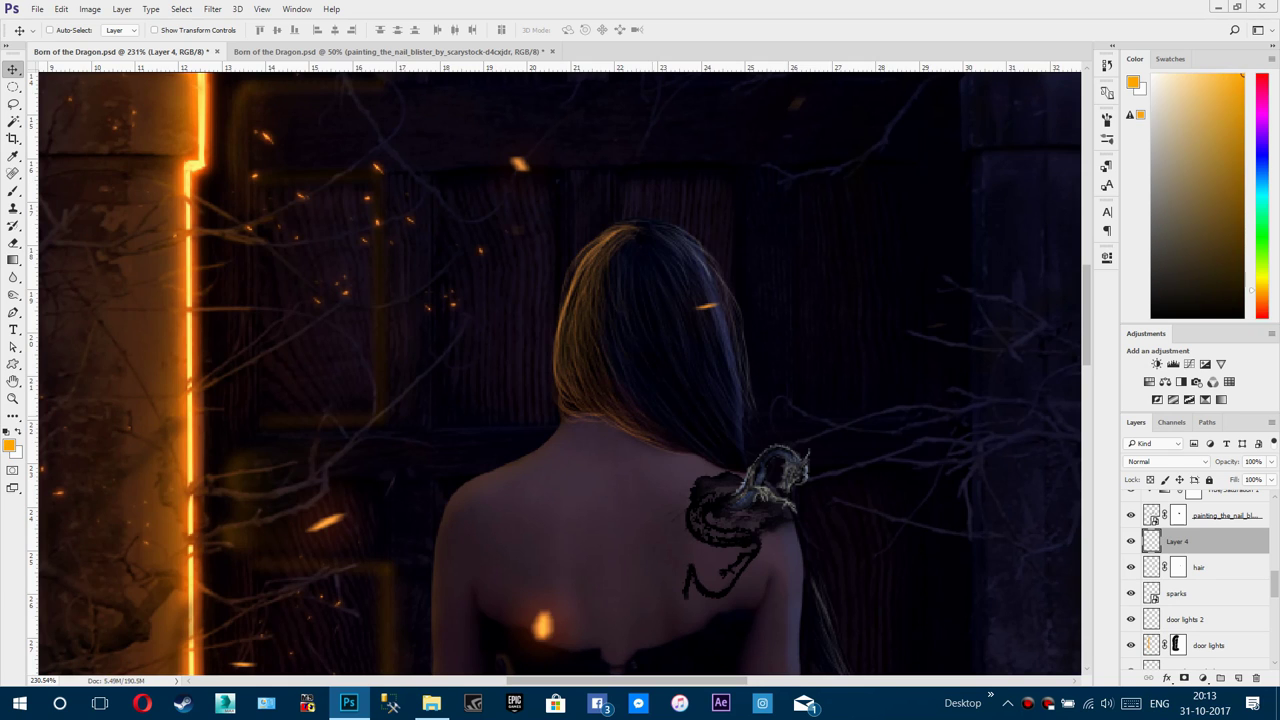
key("b")
mouse_move(620, 226)
left_mouse_down()
mouse_move(567, 296)
mouse_move(550, 434)
mouse_move(530, 452)
left_mouse_up()
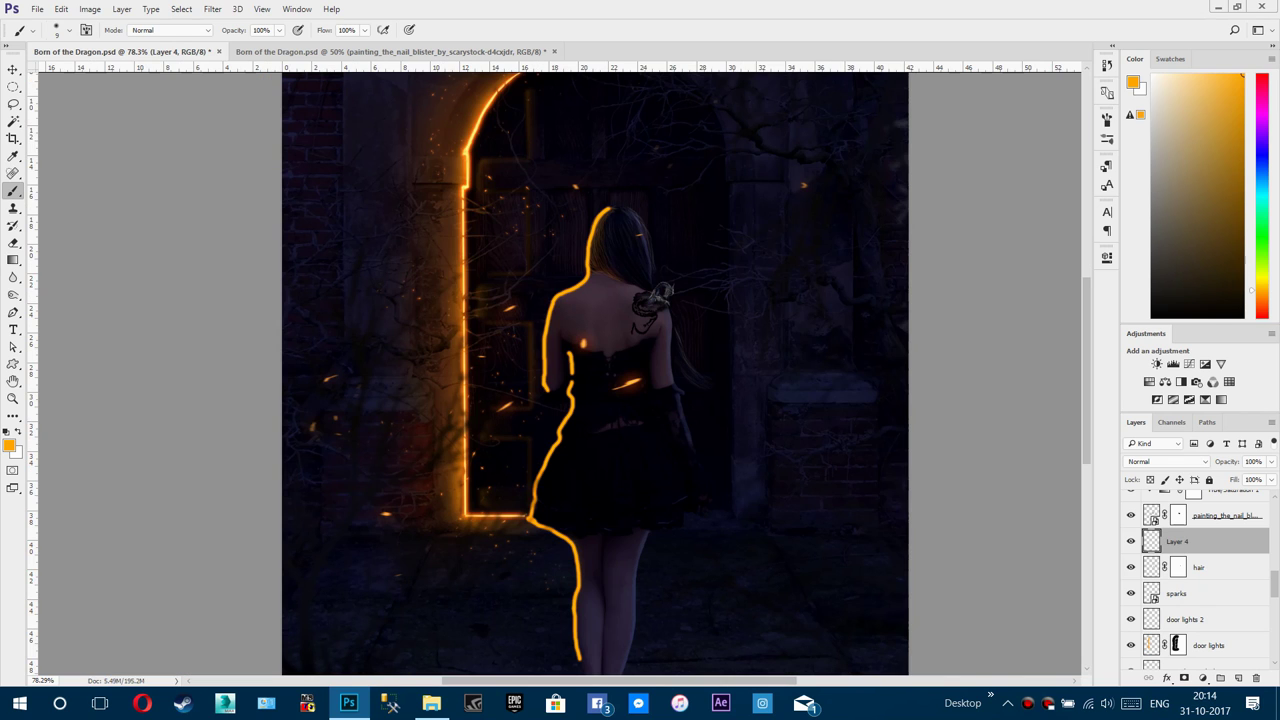
Step: Set the orange outline layer's blending mode to Overlay and rename it "outline light for model"
left_click(1167, 461)
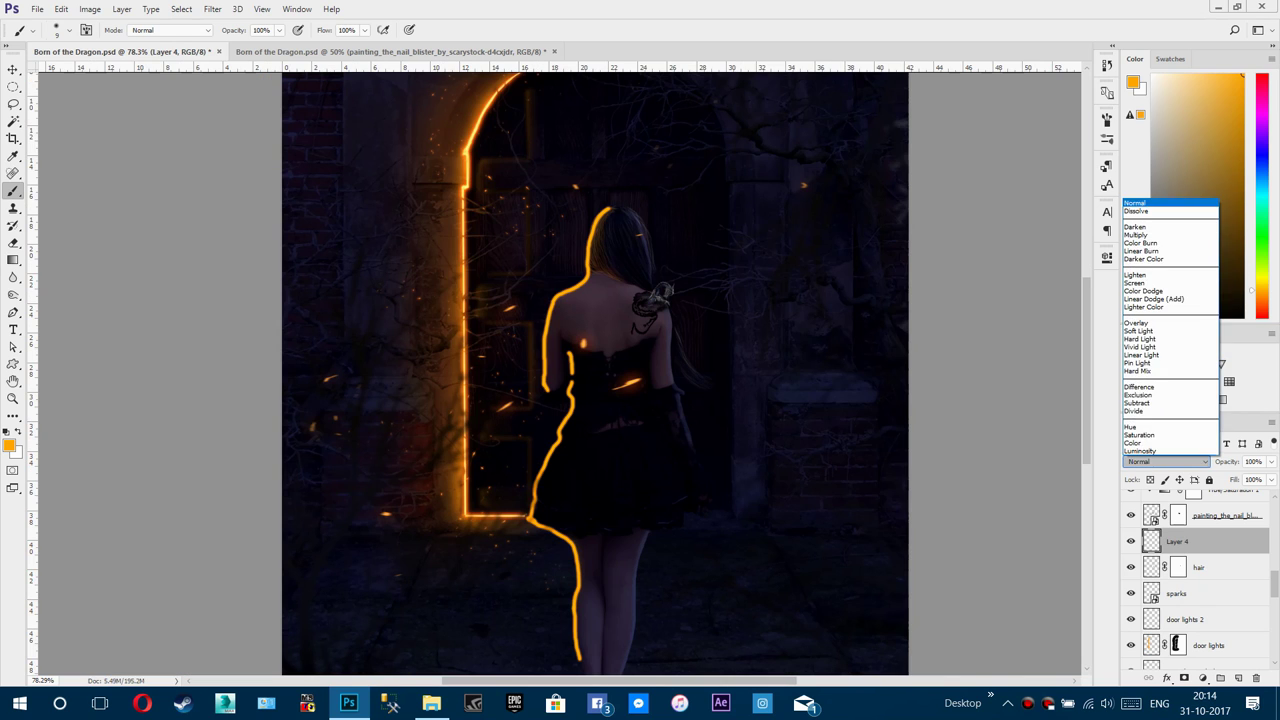
left_click(1160, 324)
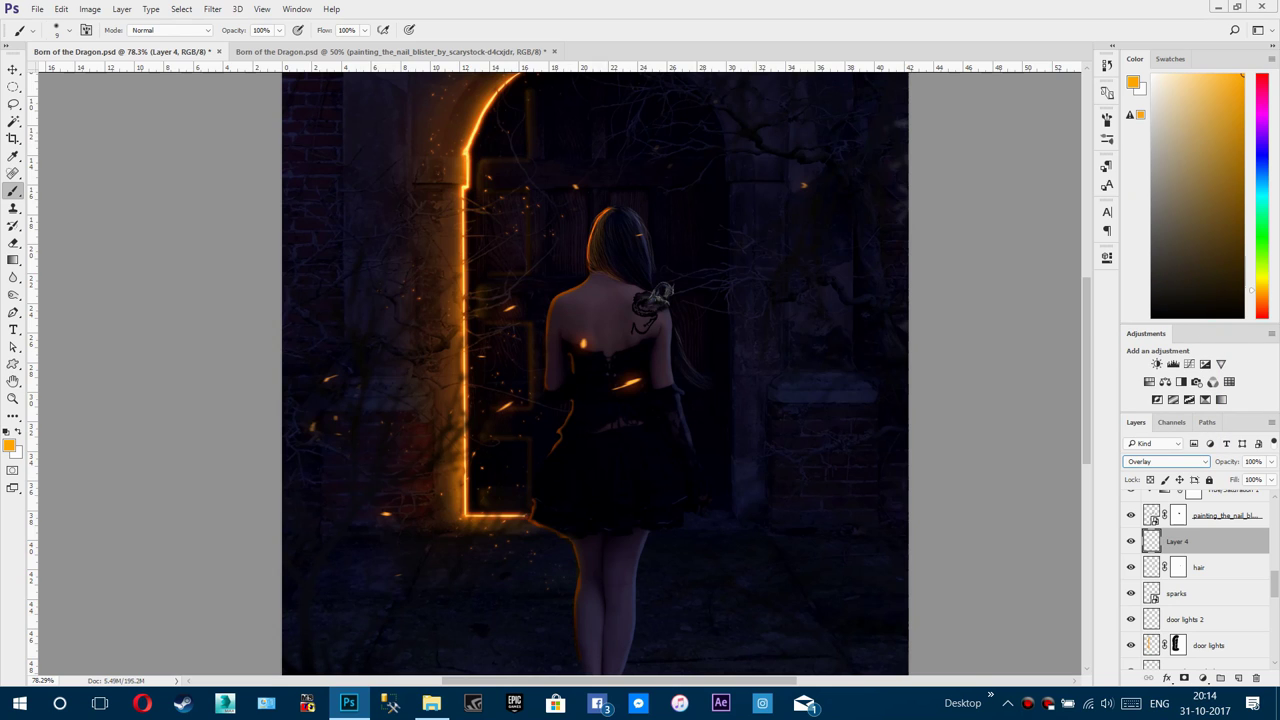
double_click(1178, 541)
type("outline light for model")
key("Return")
Step: Add another layer above it and brush a light blue outline in Overlay mode along the woman's side facing away from the glow
key("ctrl+shift+alt+n")
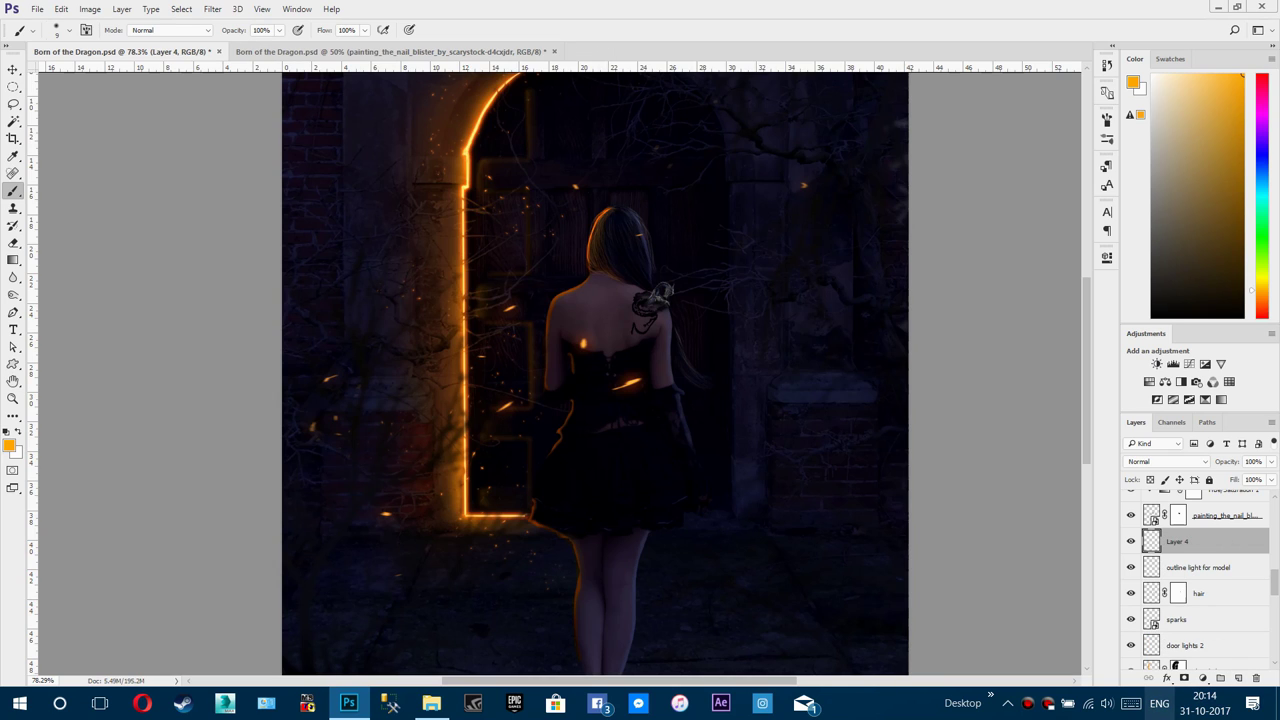
scroll(638, 250, "up", 9)
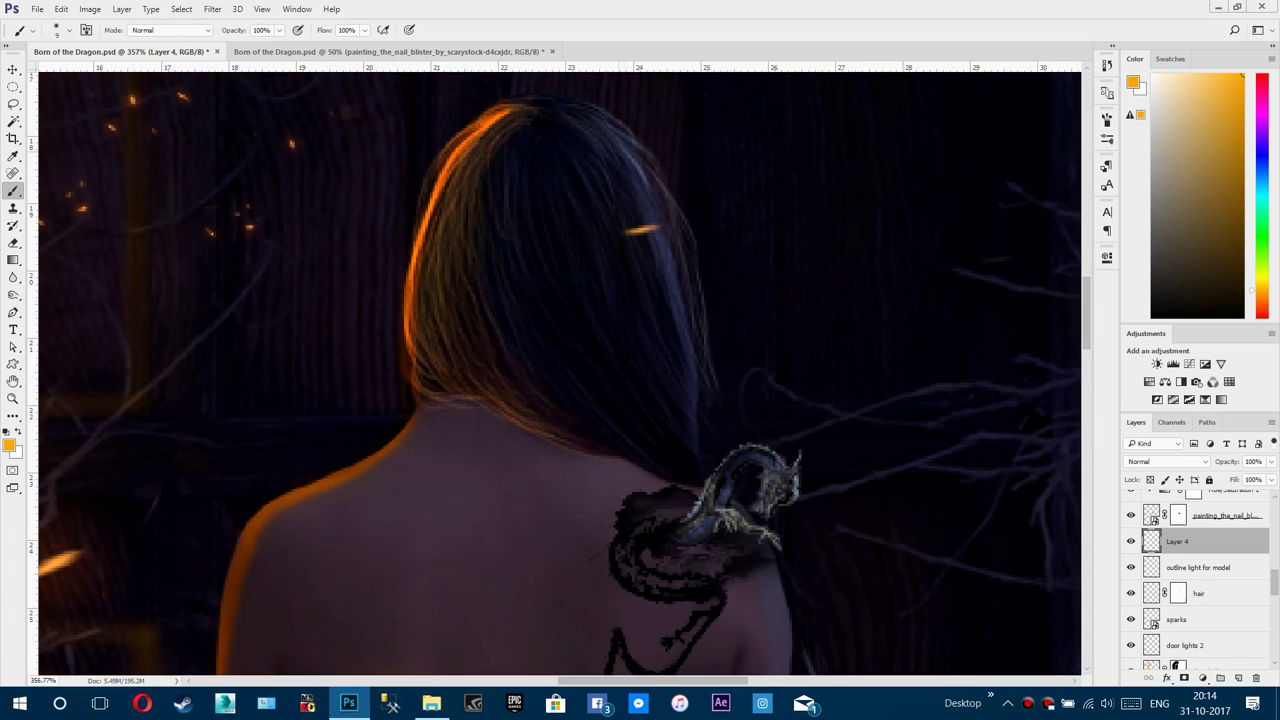
mouse_move(586, 204)
left_mouse_down()
mouse_move(614, 214)
mouse_move(650, 280)
mouse_move(688, 402)
left_mouse_up()
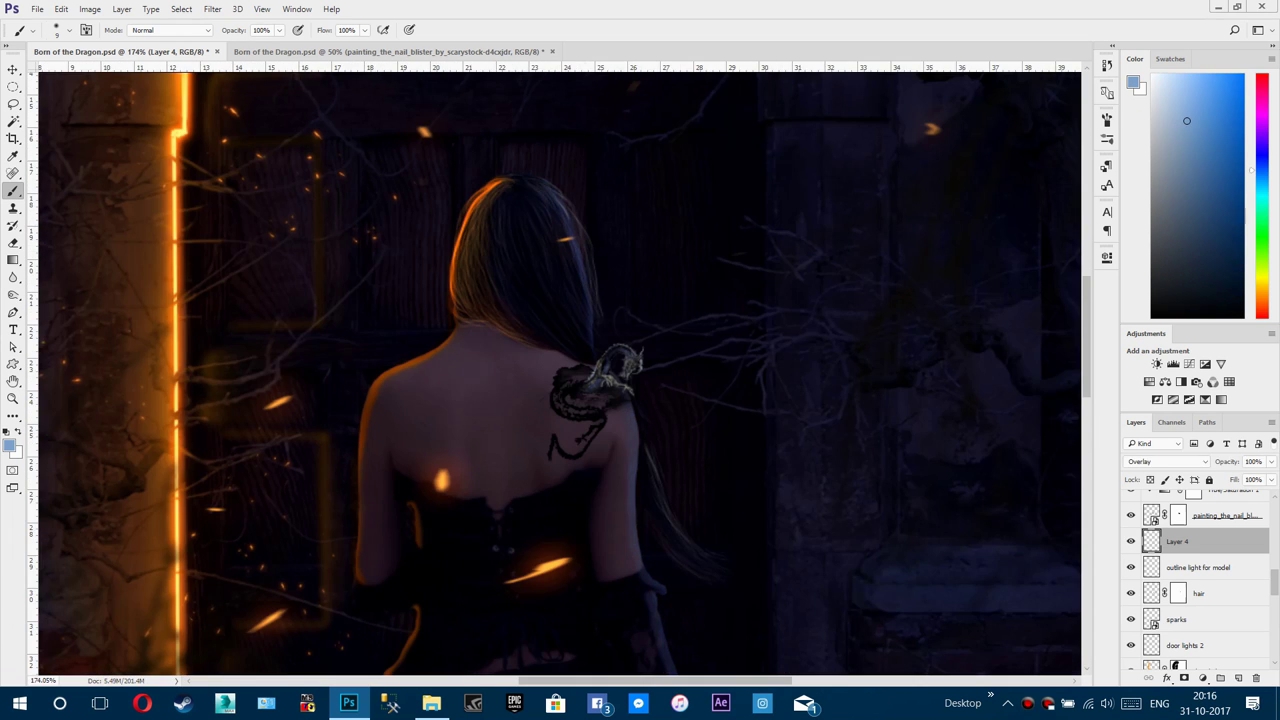
Step: Lower the blue outline layer's opacity to 87% and rename it "neutral light outline"
mouse_move(1227, 462)
left_mouse_down()
mouse_move(1199, 462)
mouse_move(1214, 462)
left_mouse_up()
double_click(1177, 541)
type("neutr")
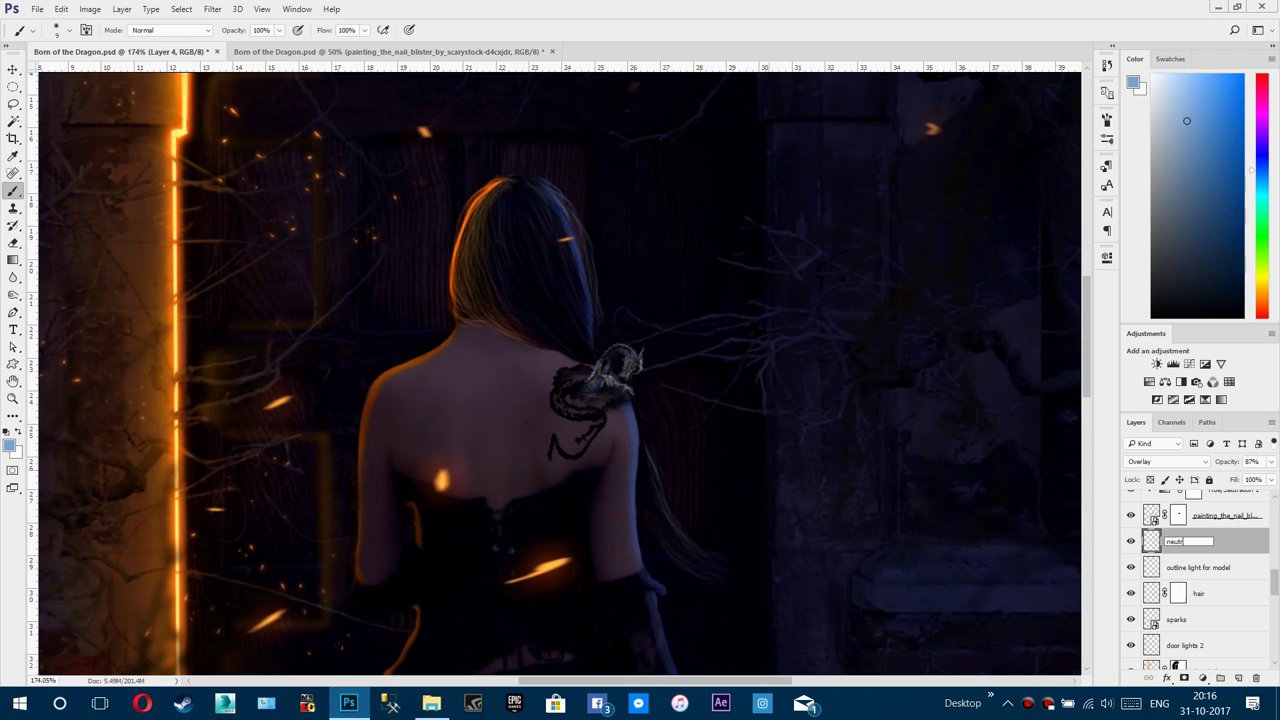
type("al  light outline")
key("Return")
key("Return")
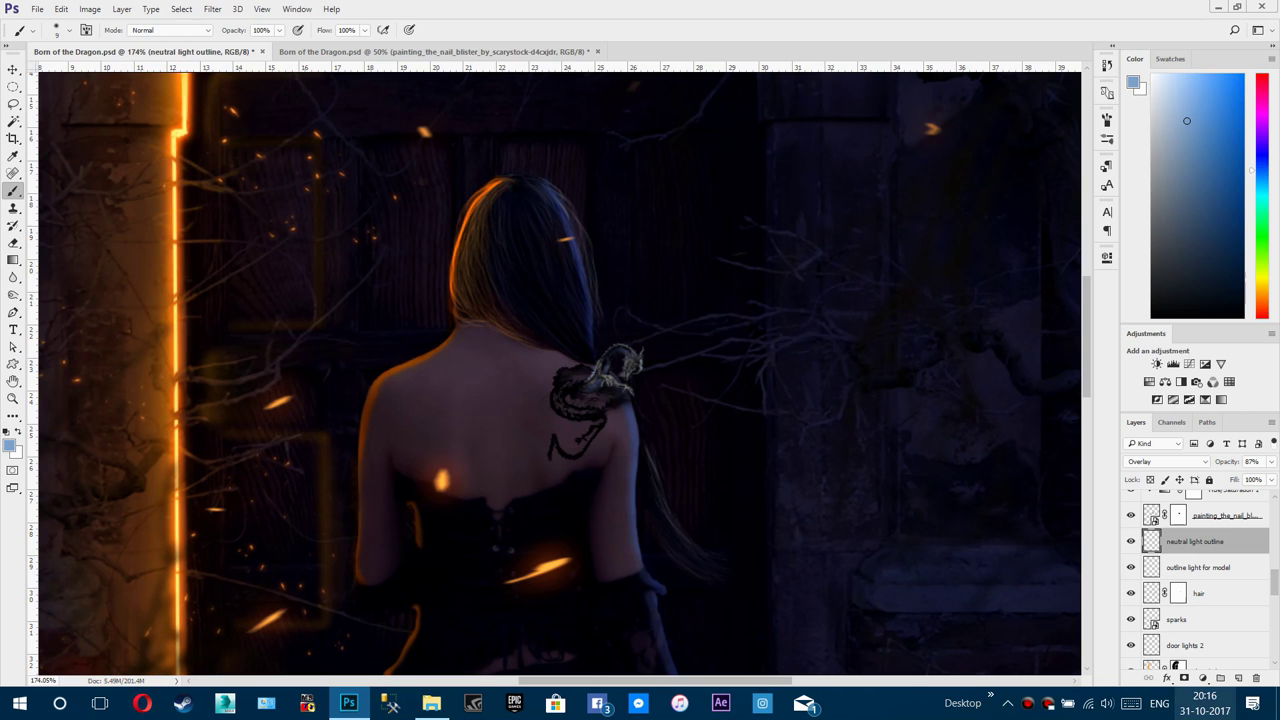
Step: Add a new layer above the neutral light outline and change the foreground color to a saturated orange
key("ctrl+shift+alt+n")
left_click_drag(400, 600, 472, 310)
scroll(350, 620, "up", 9)
left_click(9, 446)
left_click_drag(981, 374, 981, 385)
left_click(958, 232)
key("Return")
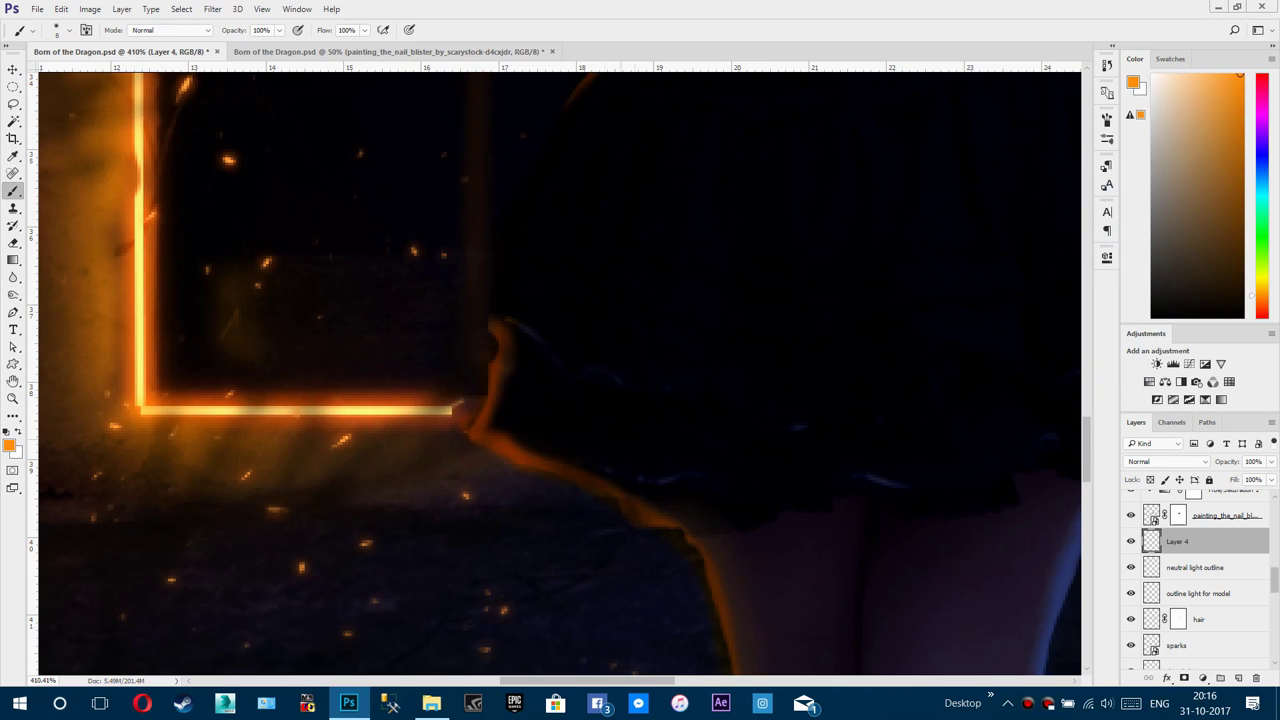
Step: Paint short orange fabric strands with a 1-pixel brush along the dress hem beside the glowing door's lower edge
scroll(497, 430, "up", 3)
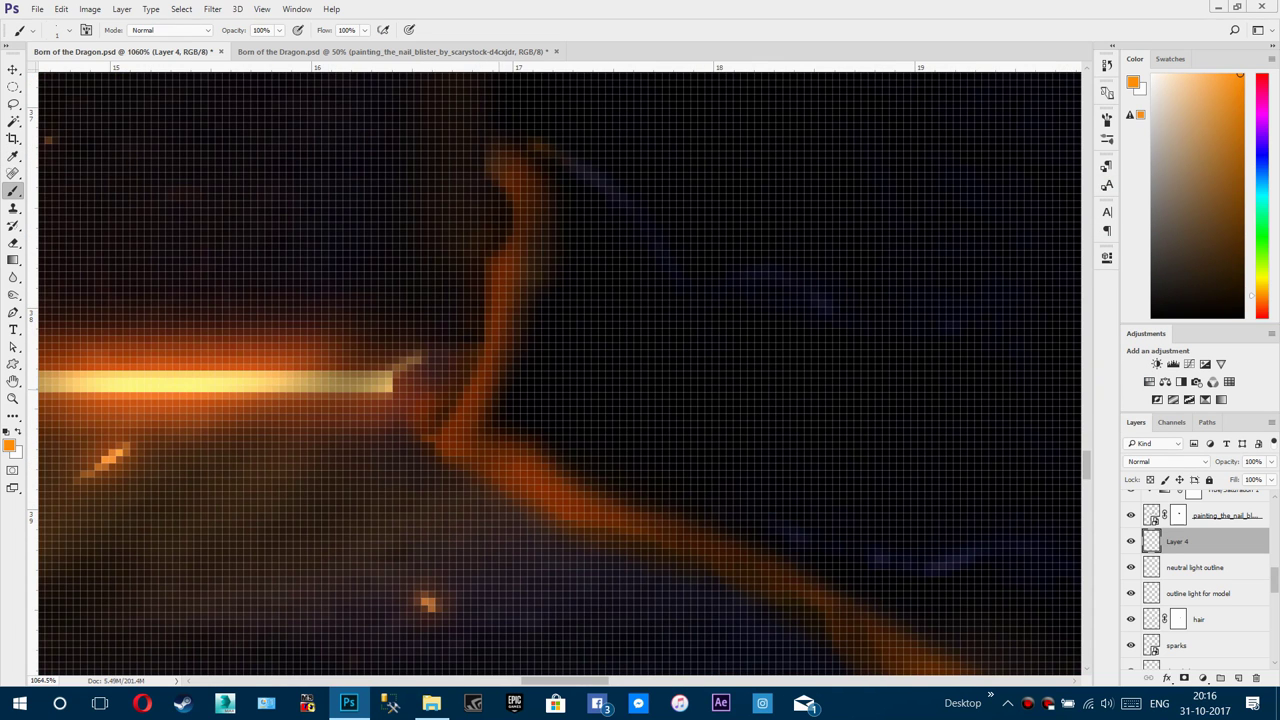
mouse_move(507, 338)
left_mouse_down()
mouse_move(506, 385)
mouse_move(478, 430)
left_mouse_up()
mouse_move(510, 372)
left_mouse_down()
mouse_move(496, 434)
mouse_move(522, 446)
mouse_move(541, 404)
mouse_move(541, 451)
mouse_move(570, 475)
left_mouse_up()
left_click_drag(559, 423, 611, 489)
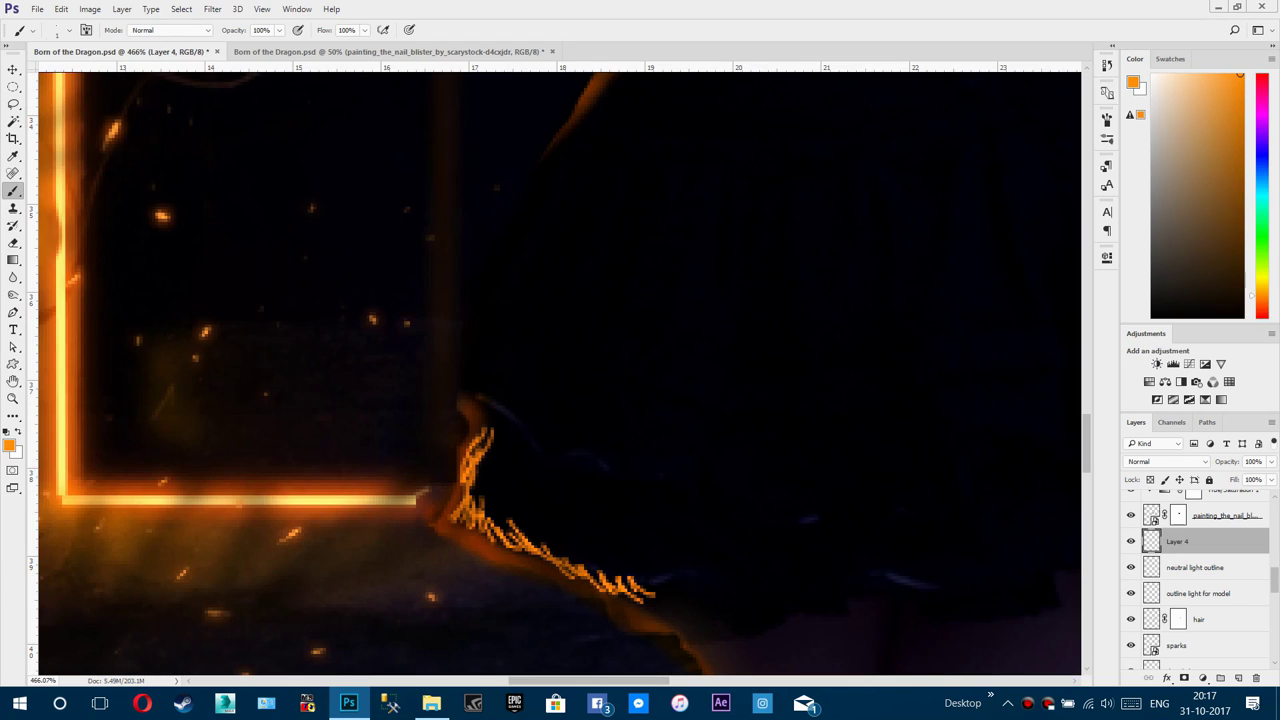
Step: Lower the orange strand layer's opacity to 52% and soften it with a Gaussian Blur of 1.0 pixel radius
left_click_drag(1227, 462, 1196, 462)
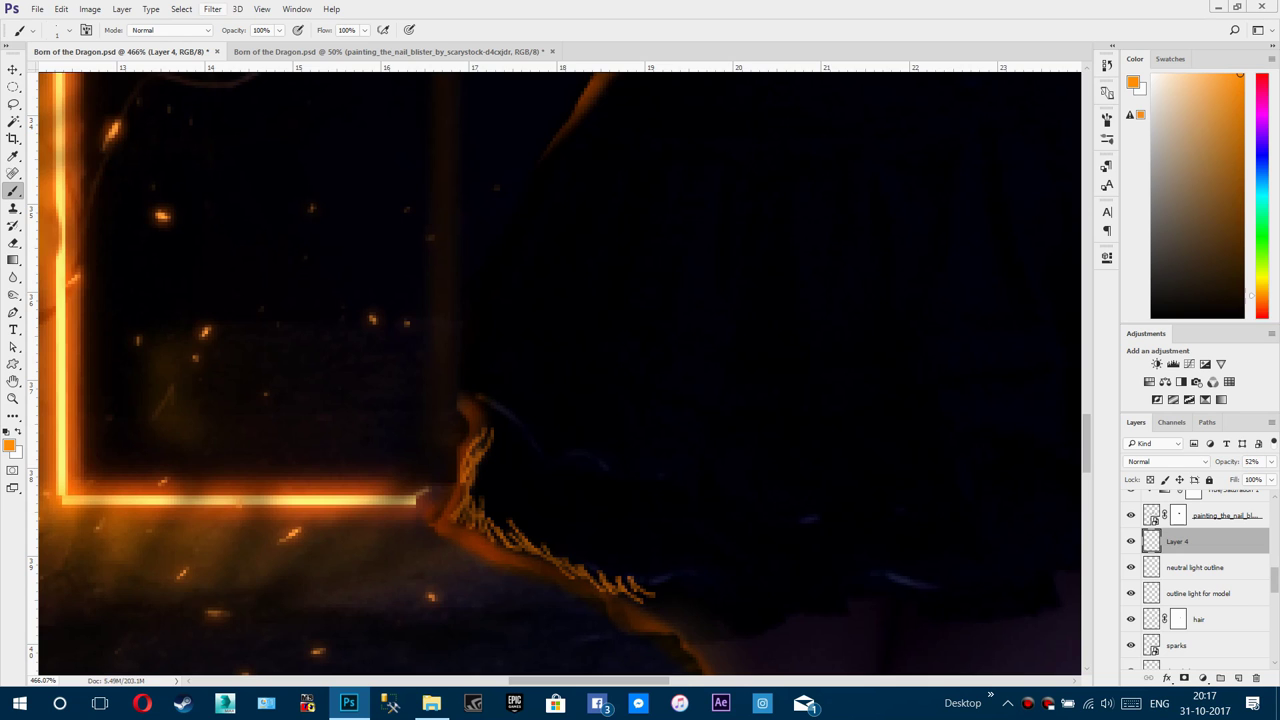
left_click(212, 9)
mouse_move(300, 194)
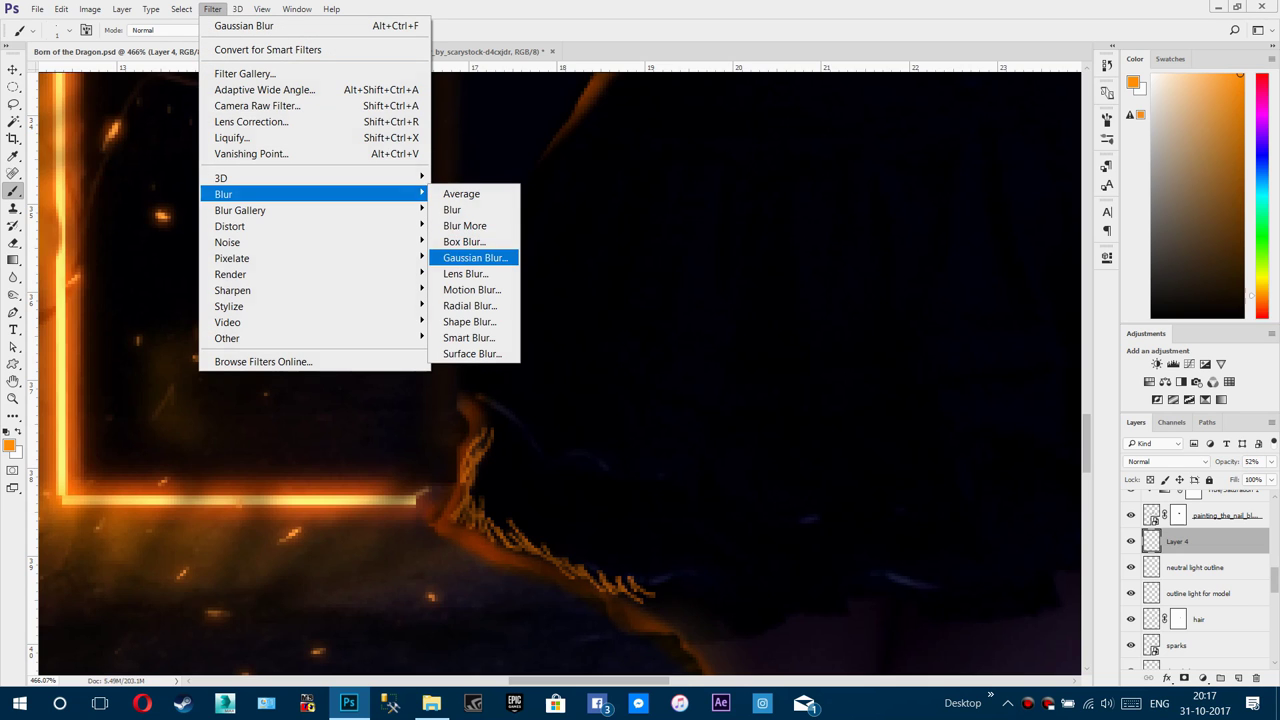
left_click(474, 257)
left_click_drag(949, 520, 930, 520)
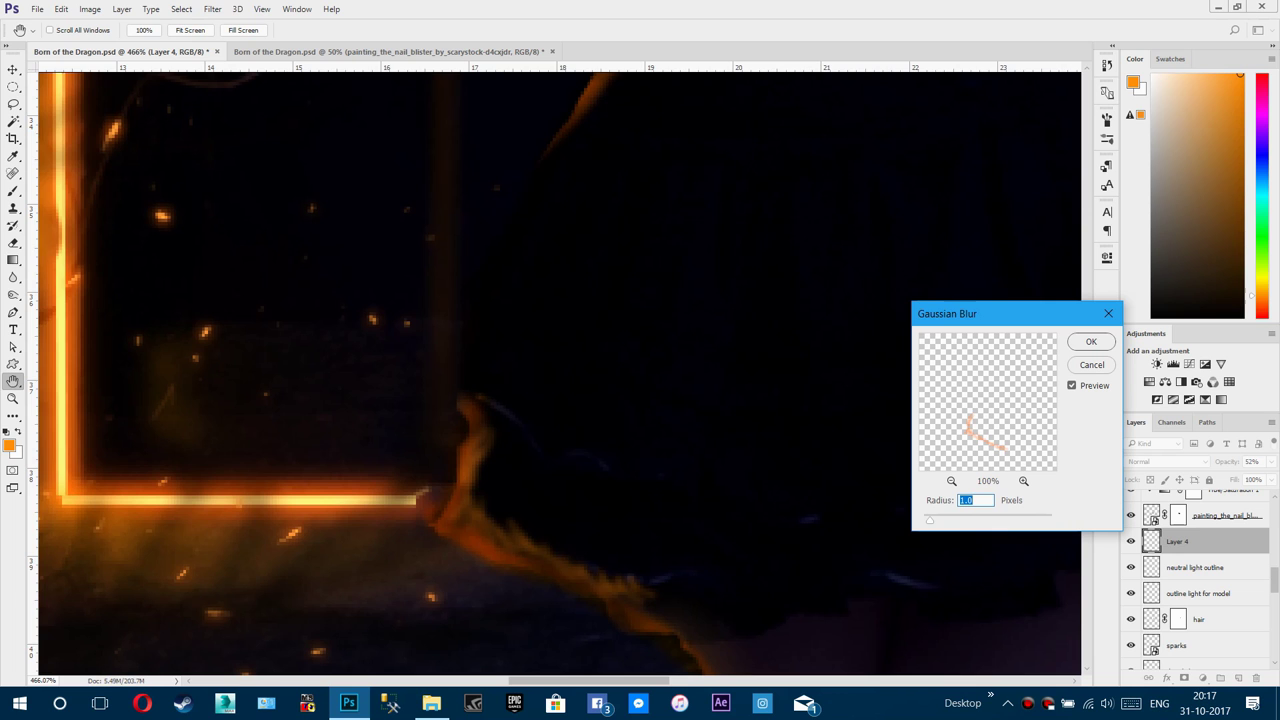
key("Return")
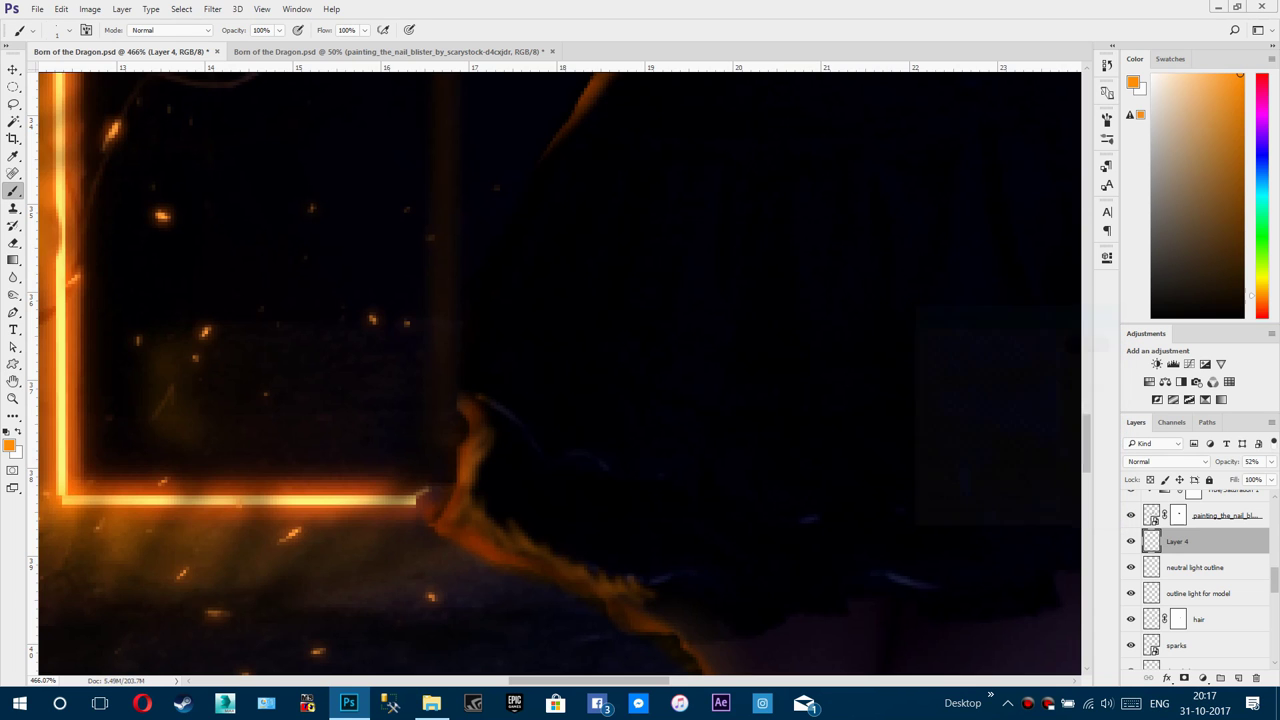
key("Return")
Step: Sample a light blue as the foreground color near the dress hem and add a new layer above the orange strand layer
scroll(718, 480, "right", 7)
scroll(718, 480, "up", 1)
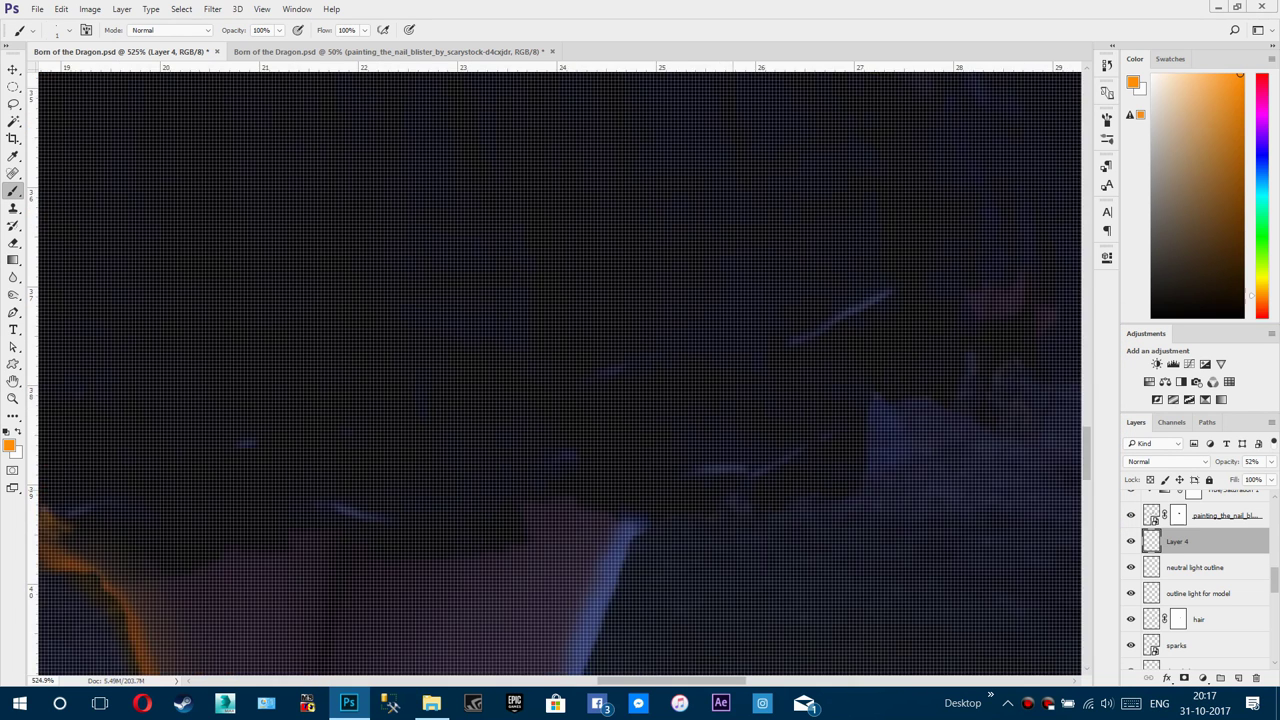
scroll(718, 480, "down", 3)
scroll(715, 487, "up", 2)
scroll(715, 487, "up", 1)
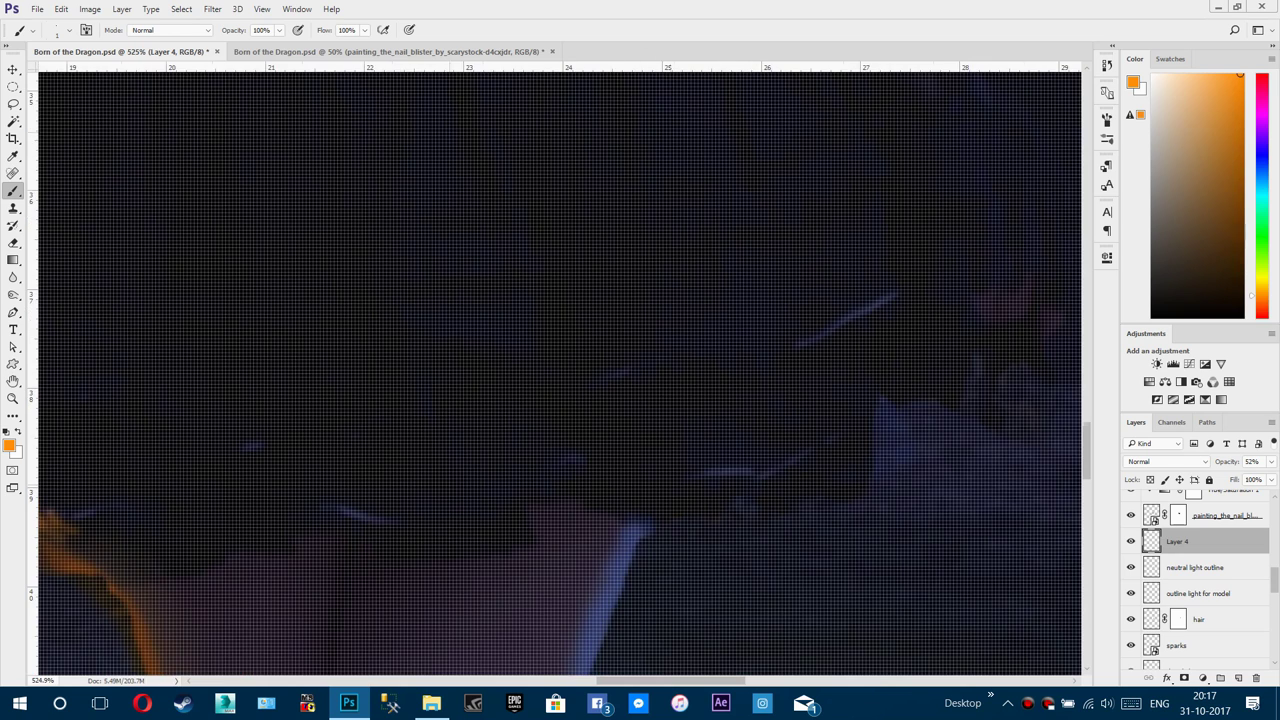
left_click(1012, 403, "alt")
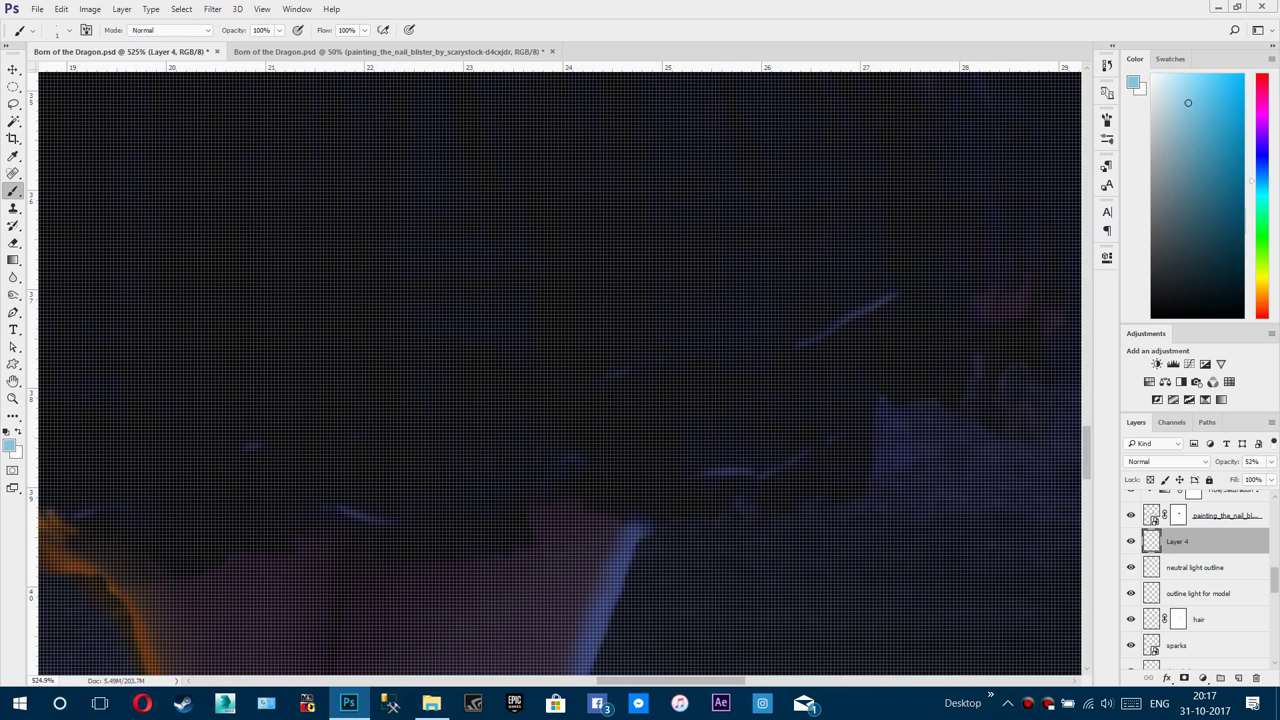
left_click(1238, 678)
Step: Paint short light blue fabric strands with the 1-pixel brush along the dress hem on the side away from the glowing door
scroll(540, 490, "up", 3)
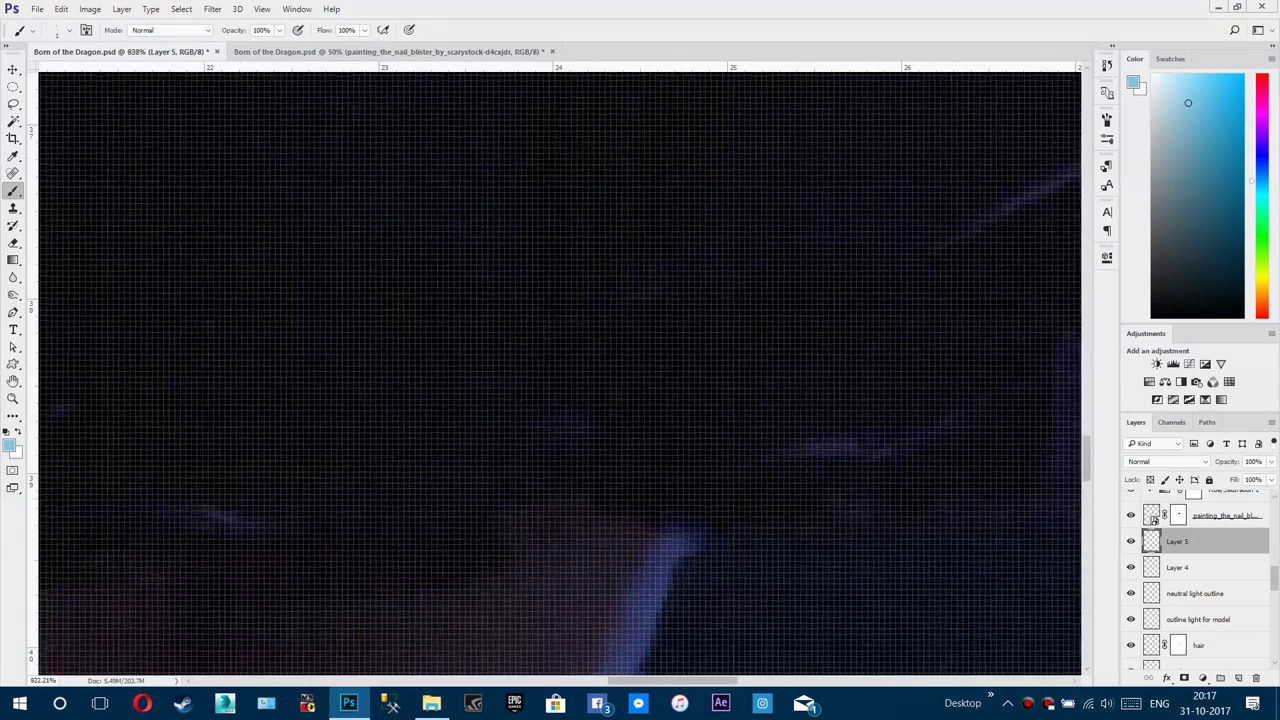
mouse_move(610, 498)
left_mouse_down()
mouse_move(640, 485)
mouse_move(721, 509)
mouse_move(824, 480)
left_mouse_up()
left_click_drag(732, 504, 769, 488)
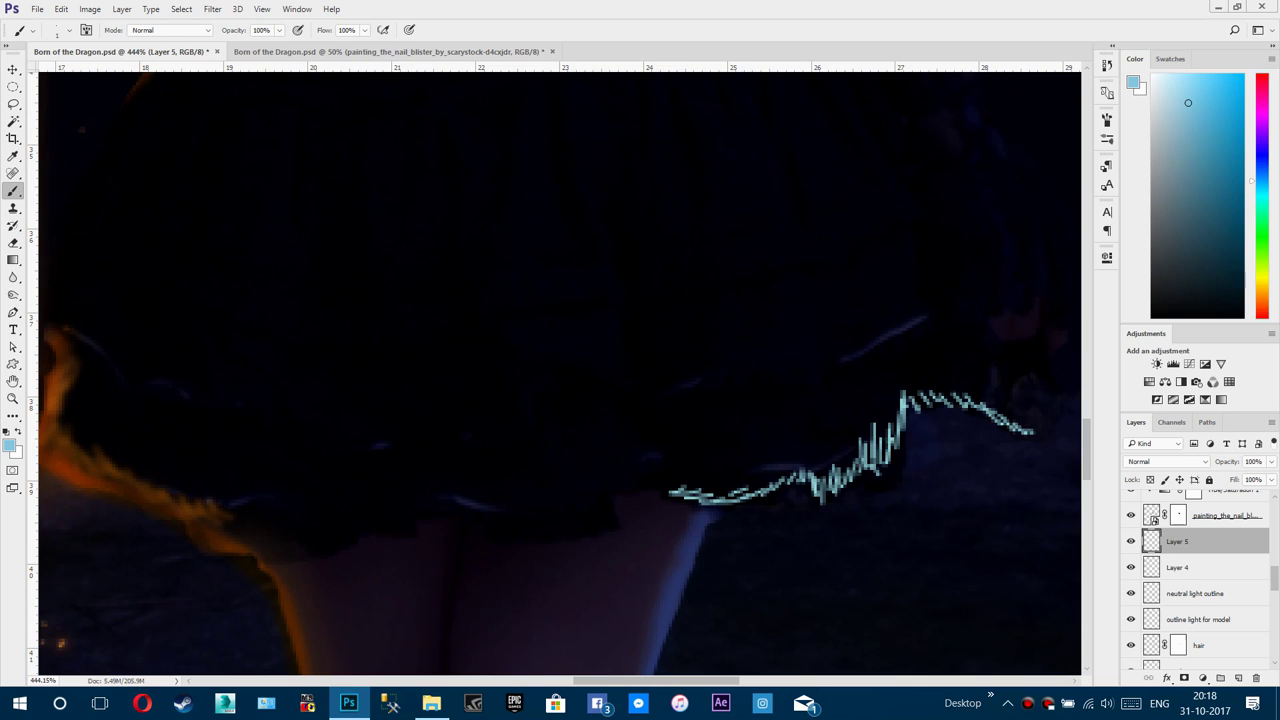
Step: Lower the light blue strand layer's opacity to 53% and soften it with a Gaussian Blur
left_click_drag(1228, 462, 1180, 462)
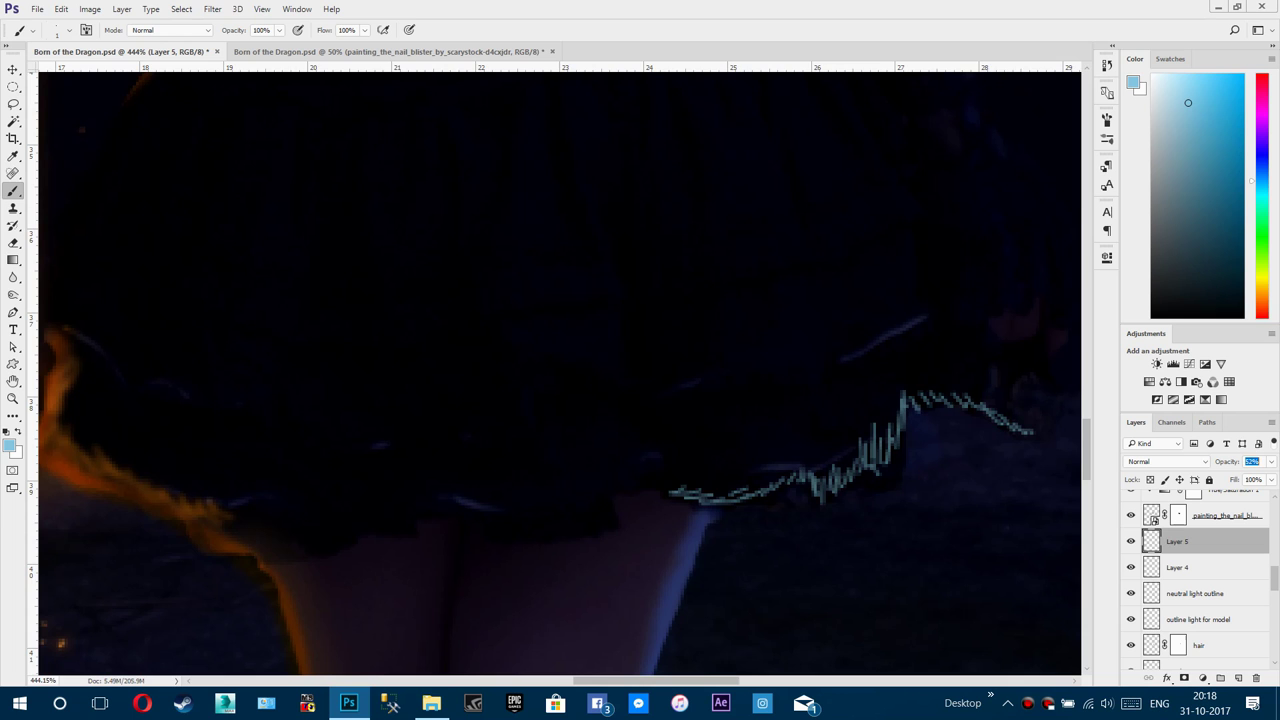
left_click(212, 9)
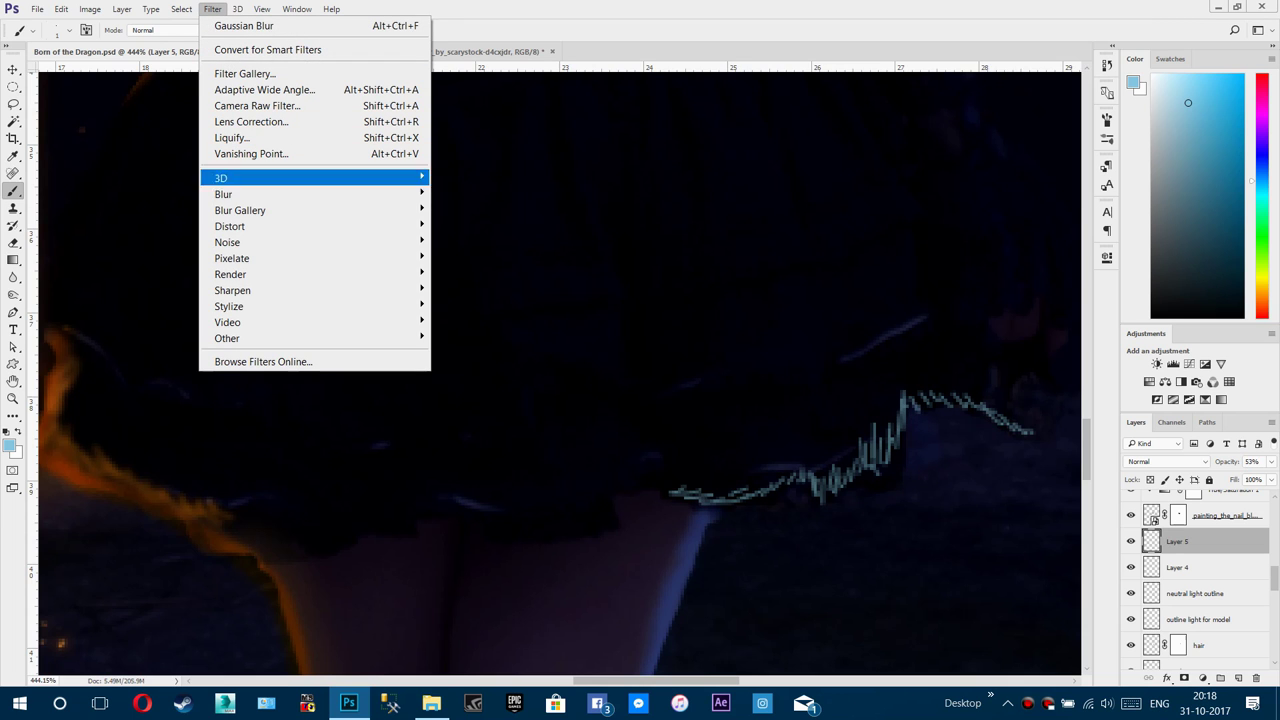
mouse_move(224, 194)
left_click(475, 257)
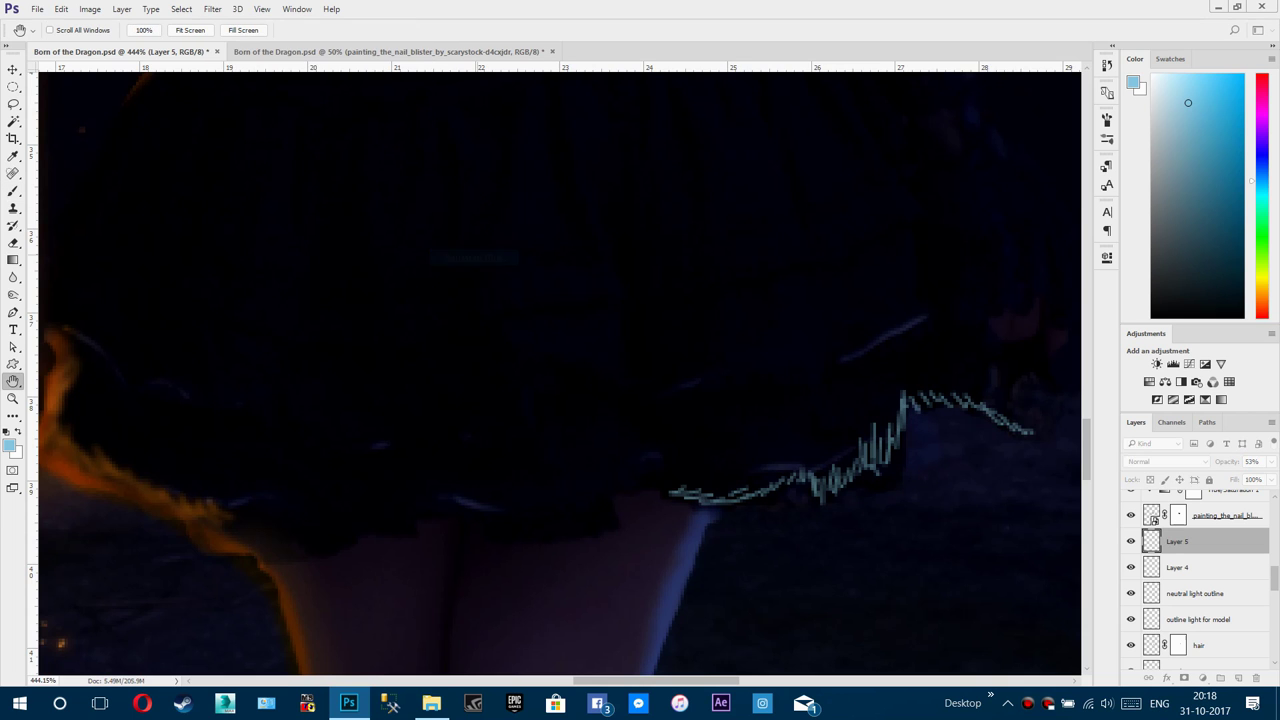
key("Return")
key("Return")
key("ctrl+0")
scroll(560, 373, "up", 2)
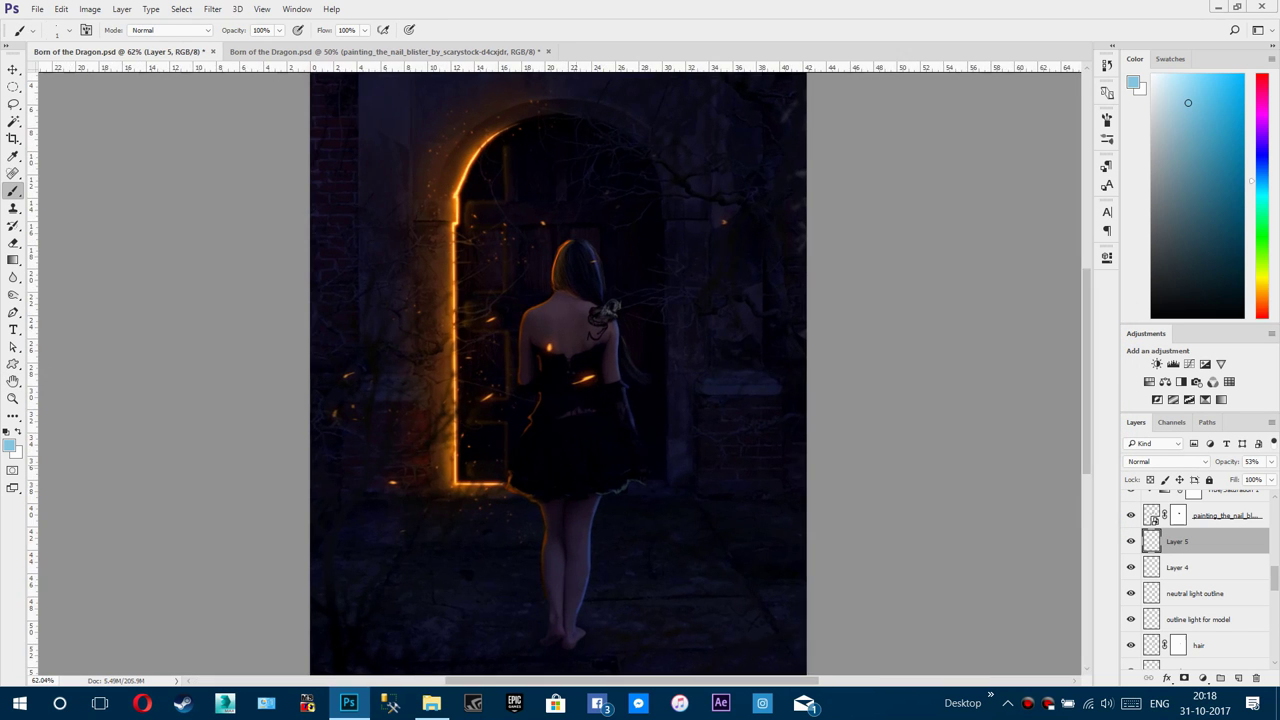
scroll(560, 373, "down", 1)
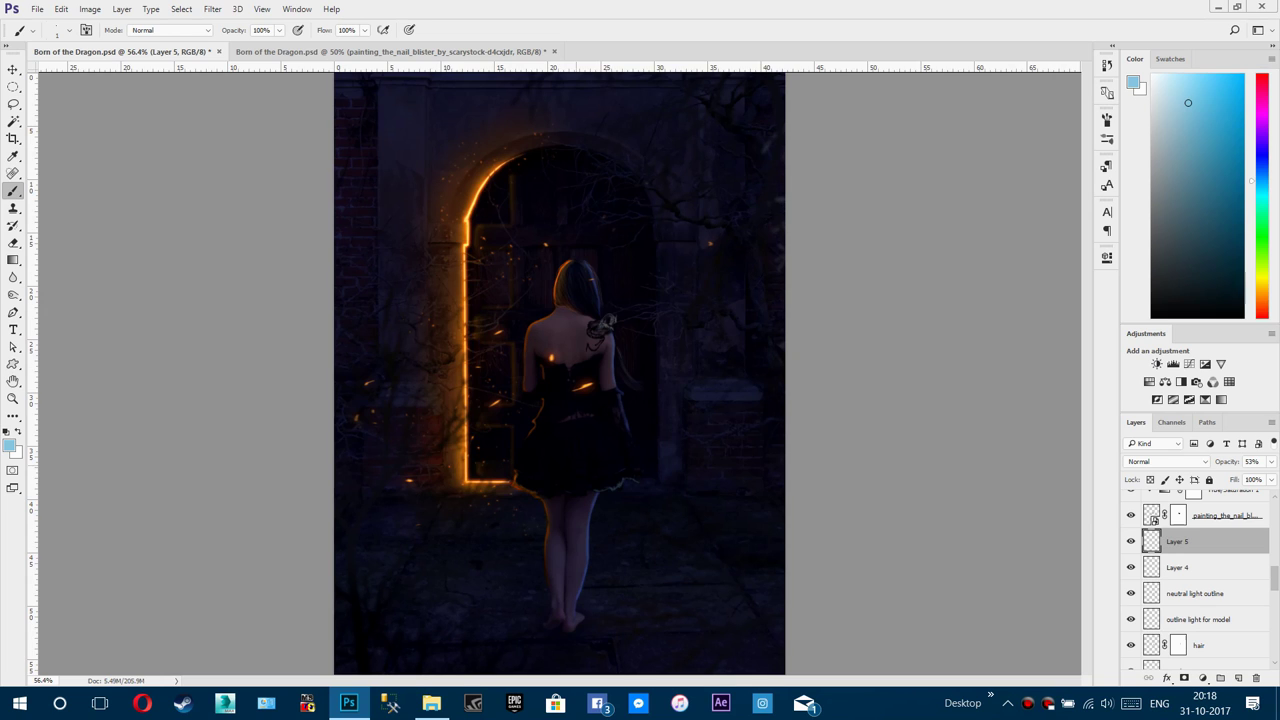
Step: Save the finished image as a JPEG named "Born of the Dragon2.jpg" in the yt proj 4 folder
key("ctrl+shift+s")
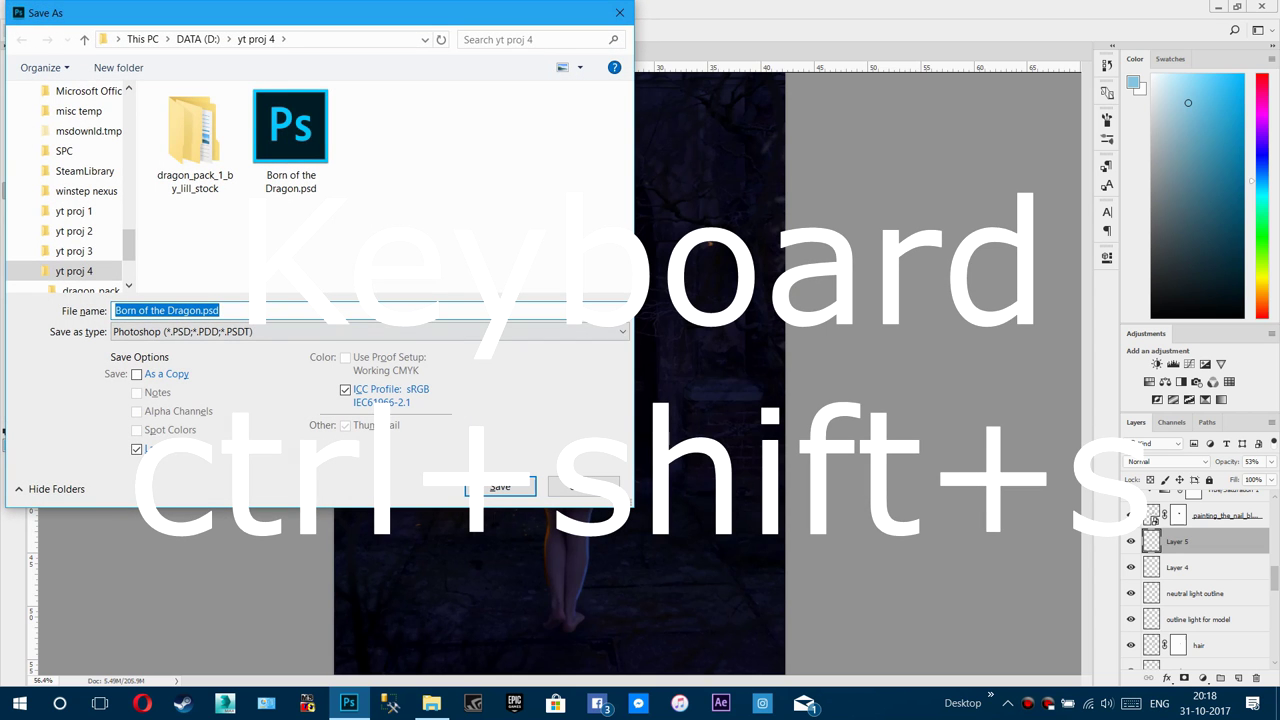
left_click(370, 332)
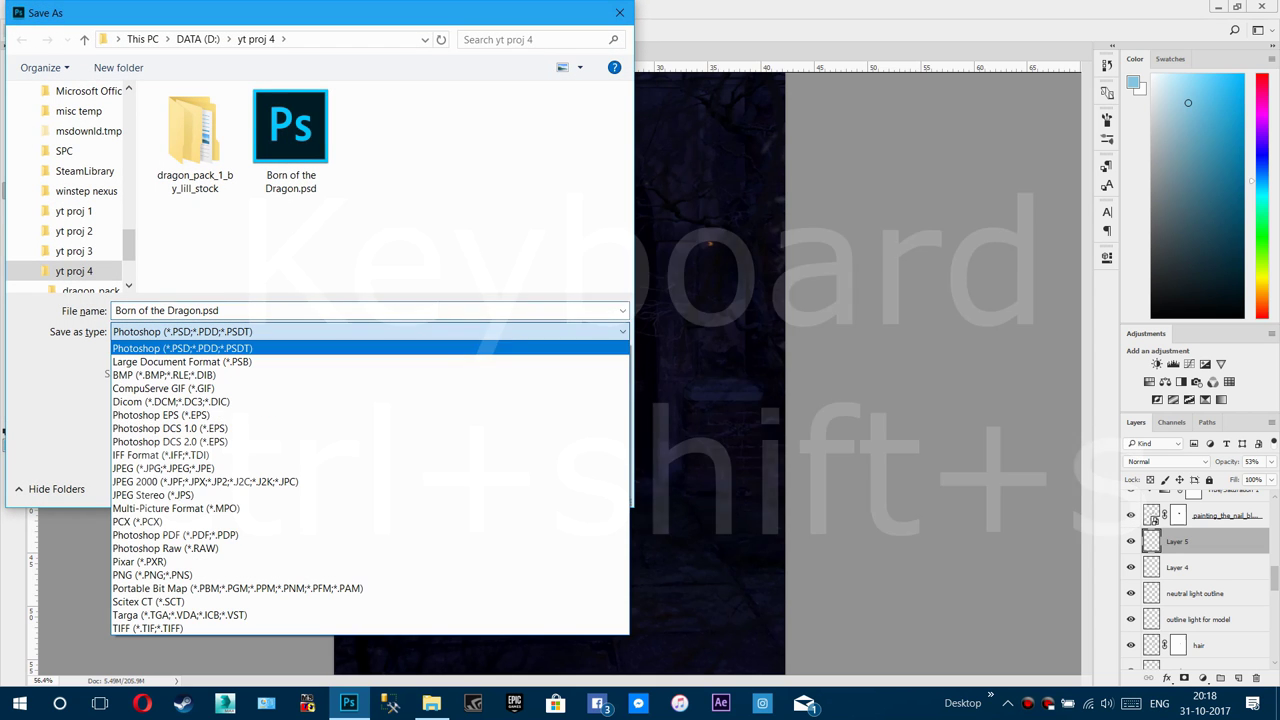
left_click(164, 468)
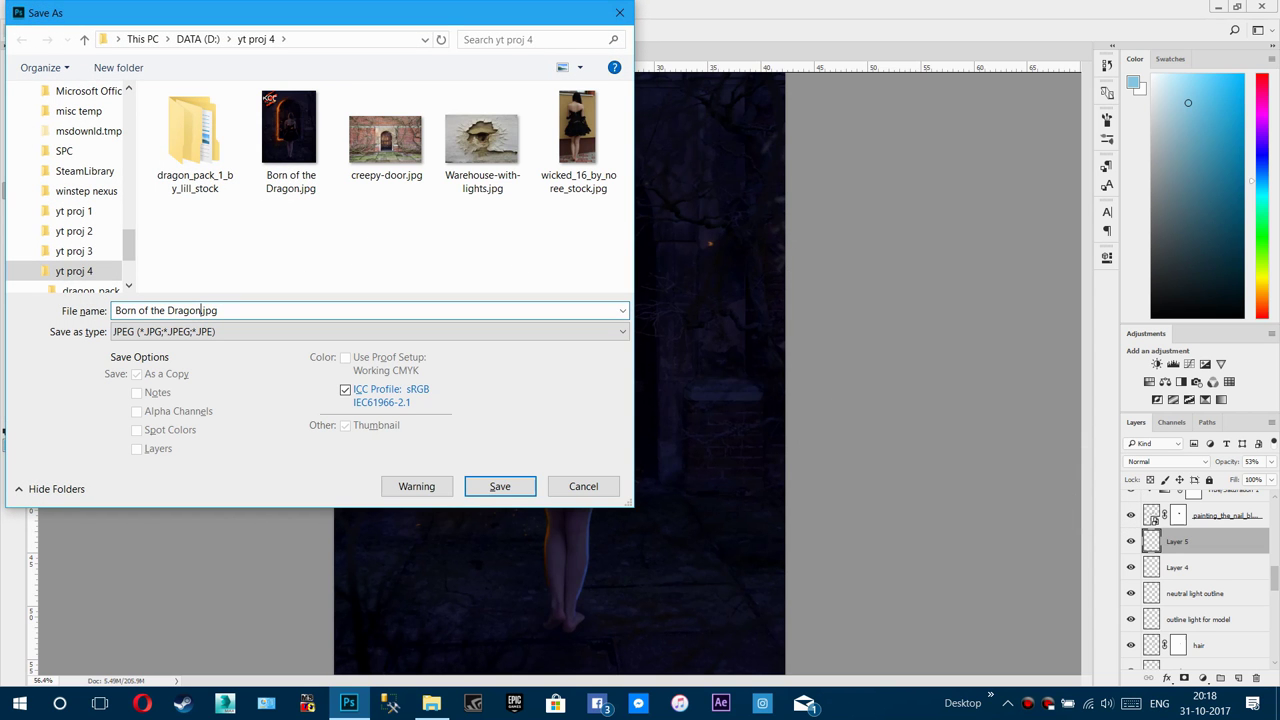
left_click(201, 310)
type("2")
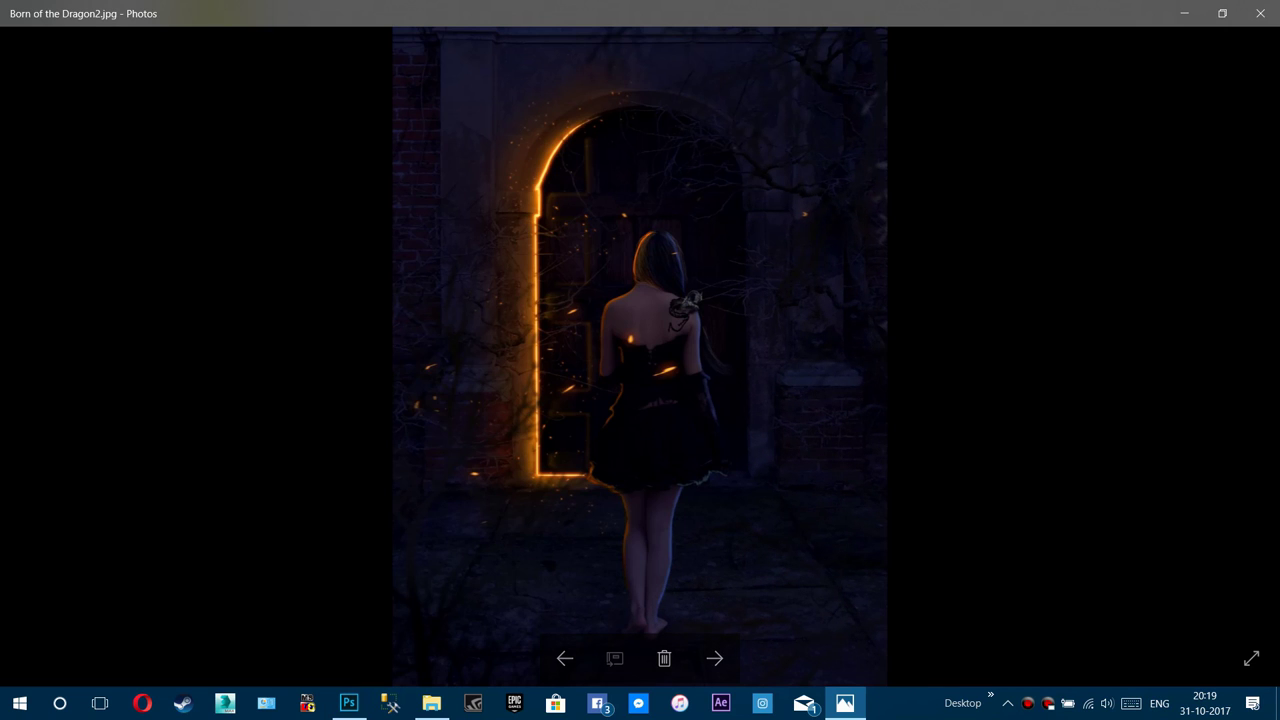